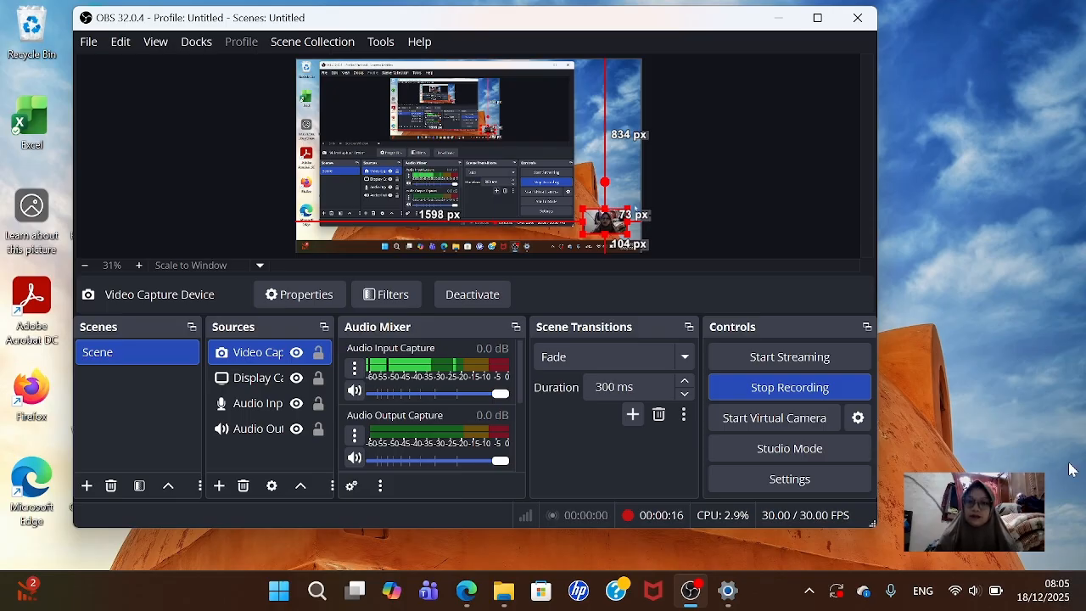
- Minimize the OBS Studio window so the Windows desktop shows while recording continues
left_click(778, 18)
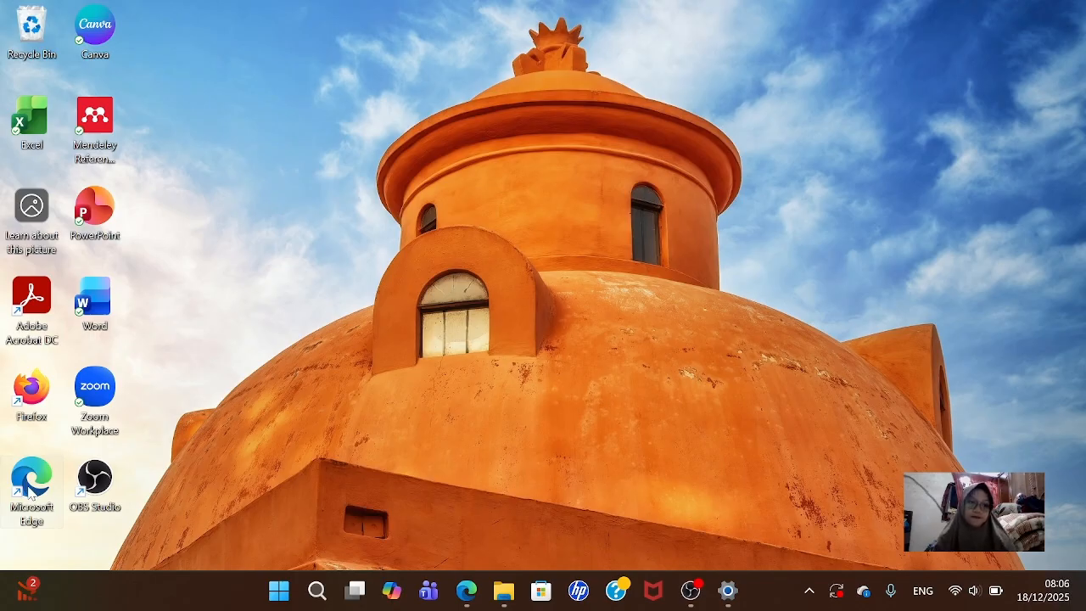
- Launch Edge, search Bing for 'slims webid' and scroll through the results
double_click(32, 482)
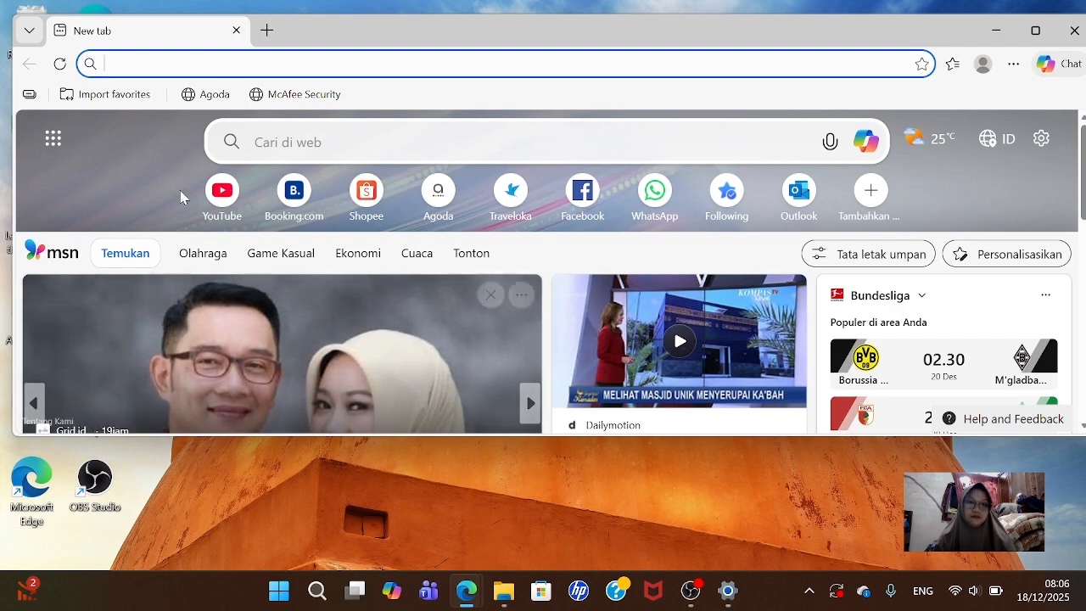
left_click(236, 62)
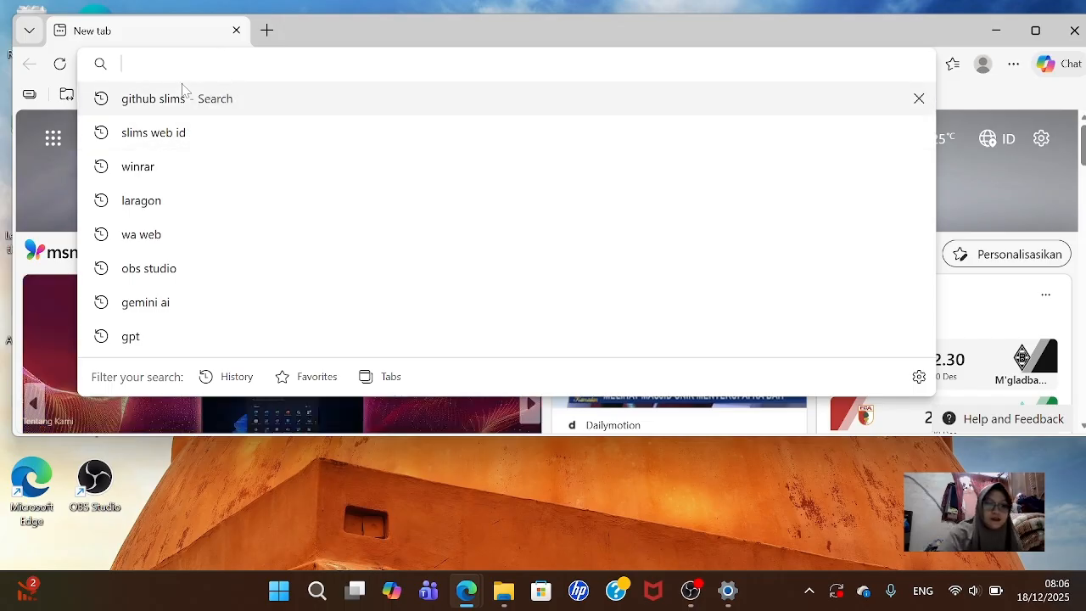
type("slim")
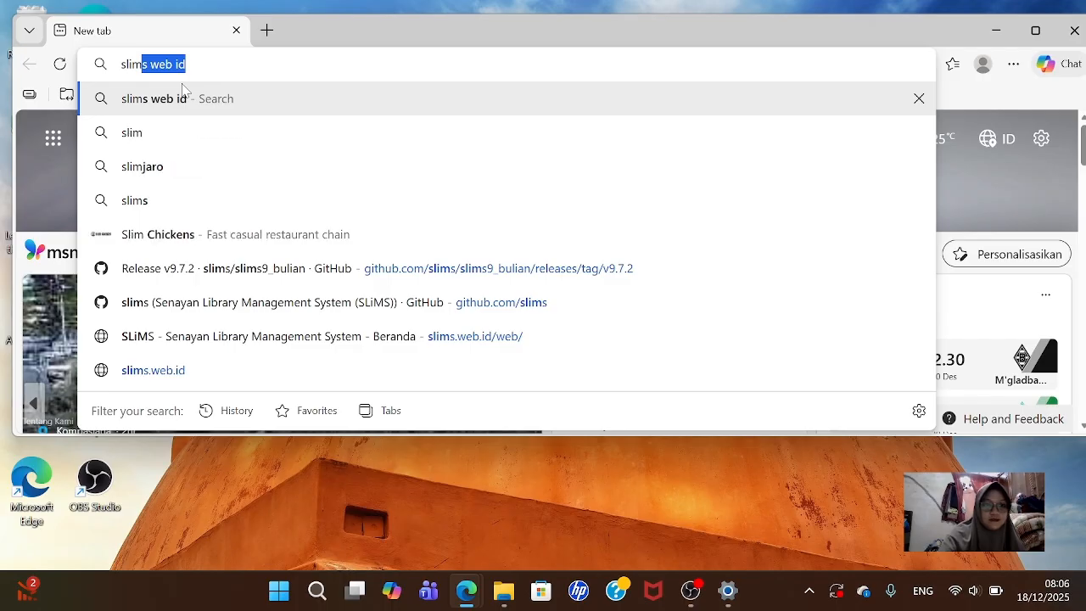
type("s web")
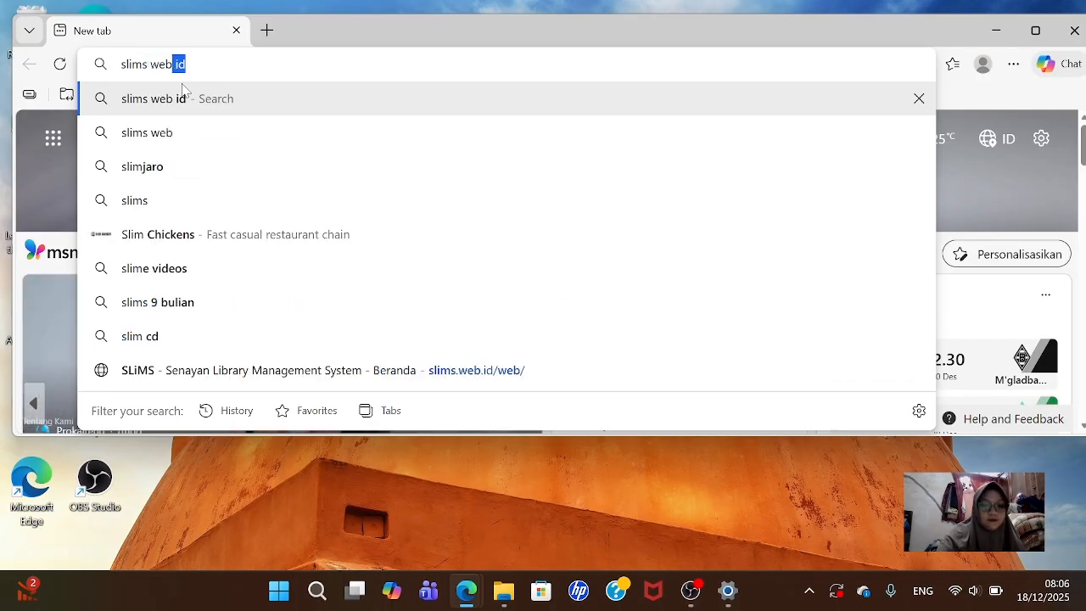
type("id")
key("Return")
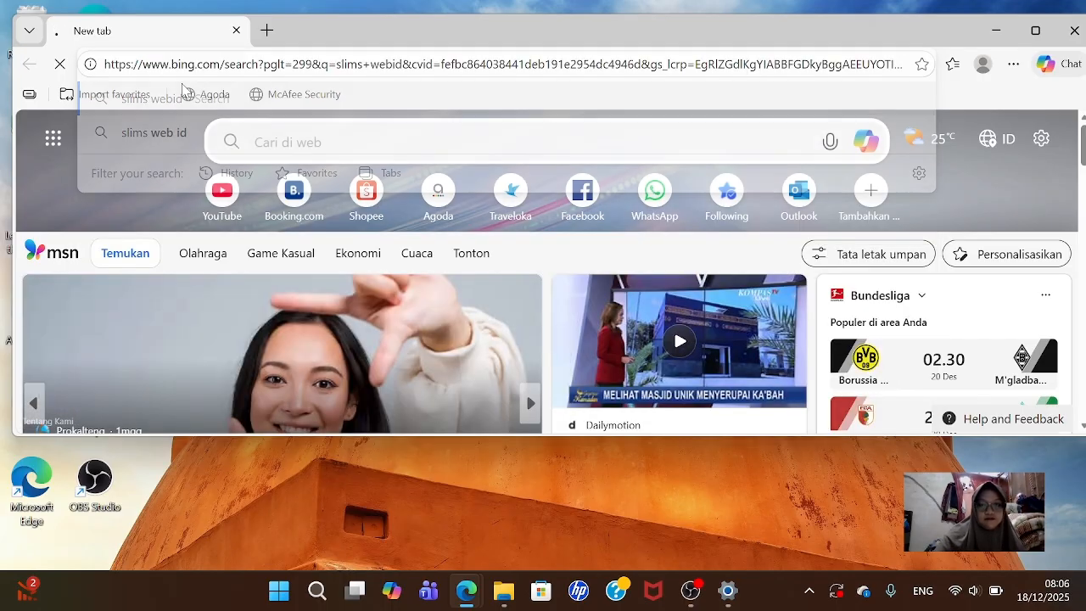
scroll(356, 307, "down", 4)
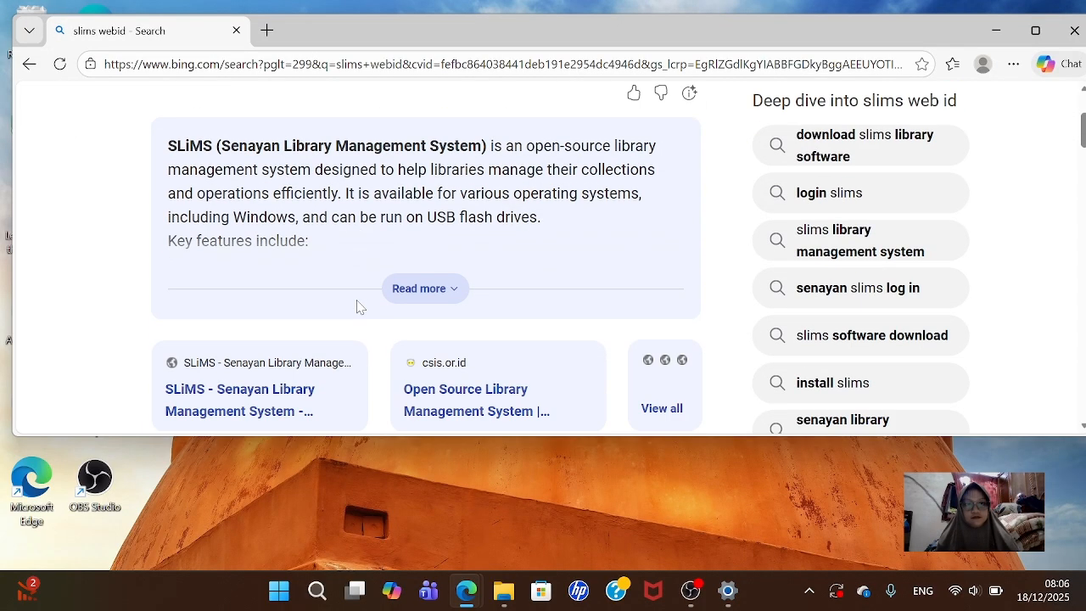
scroll(356, 307, "down", 1)
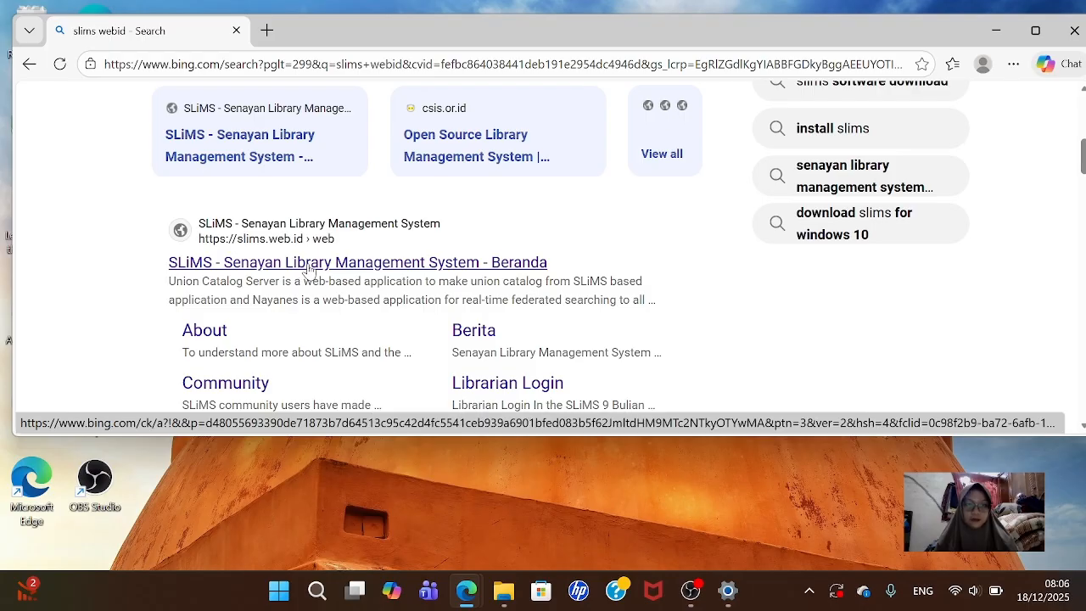
- Open the 'SLiMS - Senayan Library Management System - Beranda' result and scroll to its downloads
left_click(310, 264)
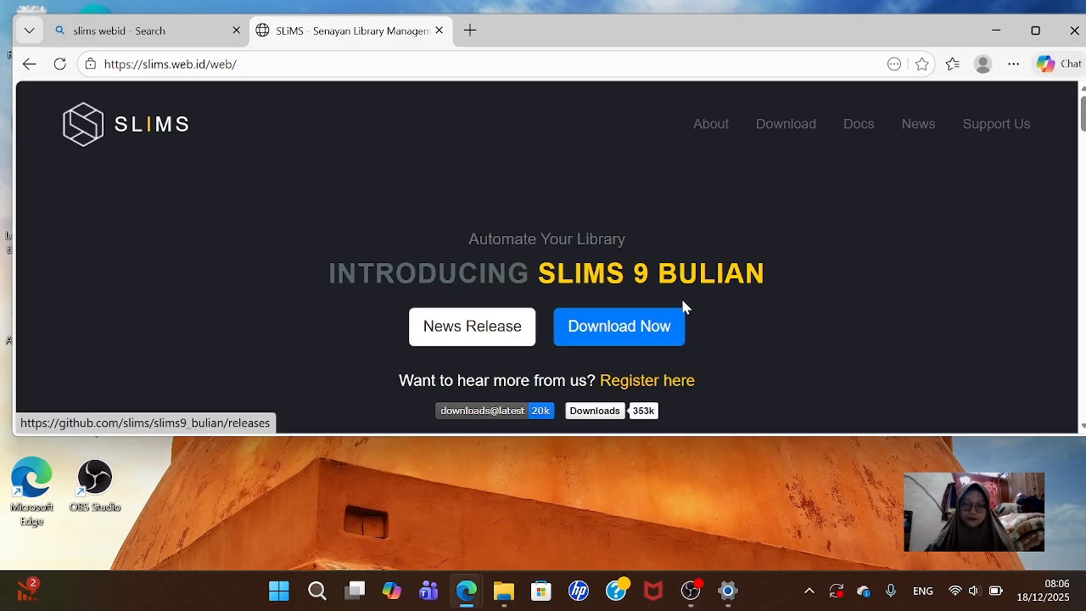
scroll(680, 301, "down", 2)
scroll(674, 293, "down", 8)
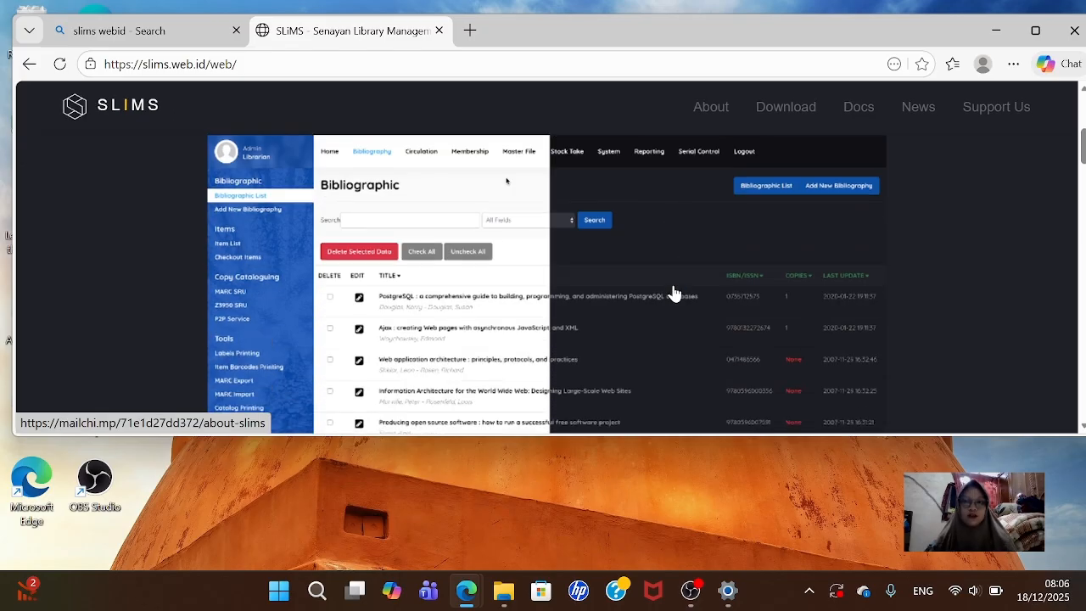
scroll(697, 292, "down", 7)
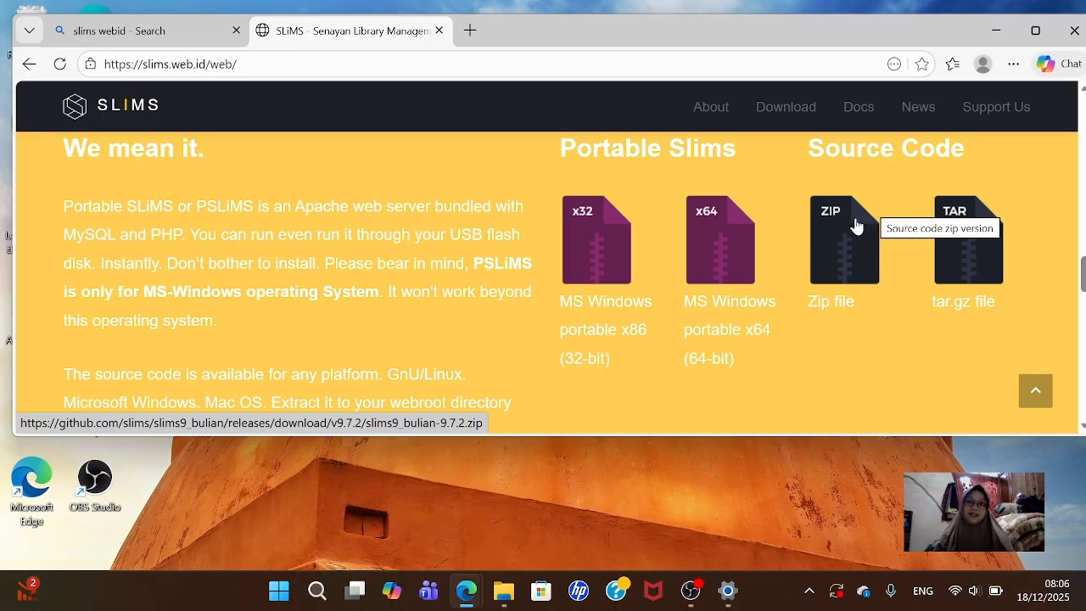
- In a new tab, search 'github slims' and open the github.com/slims organisation page
left_click(469, 32)
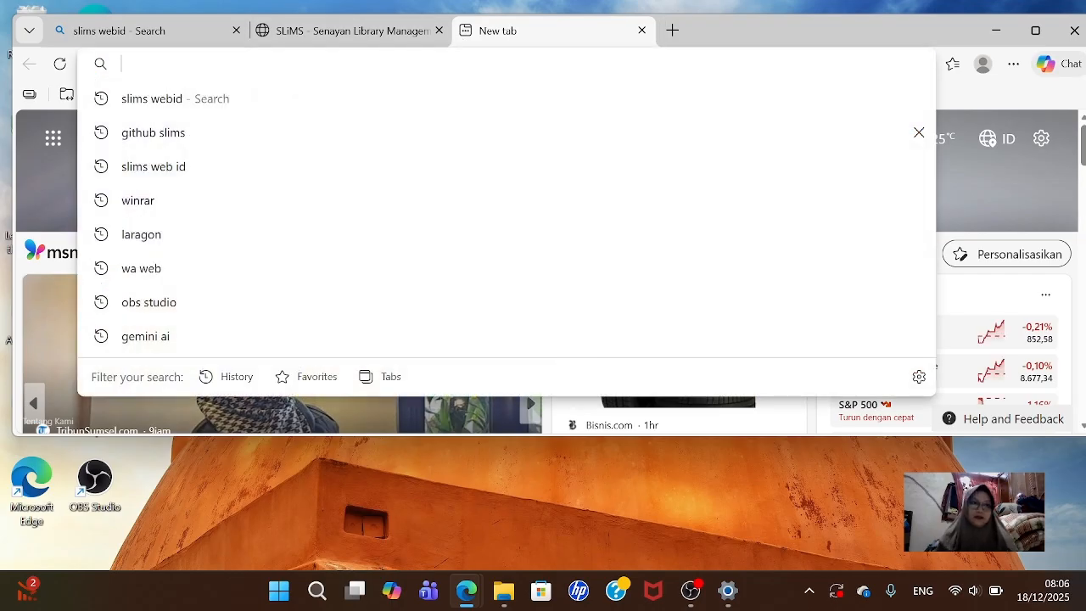
type("git")
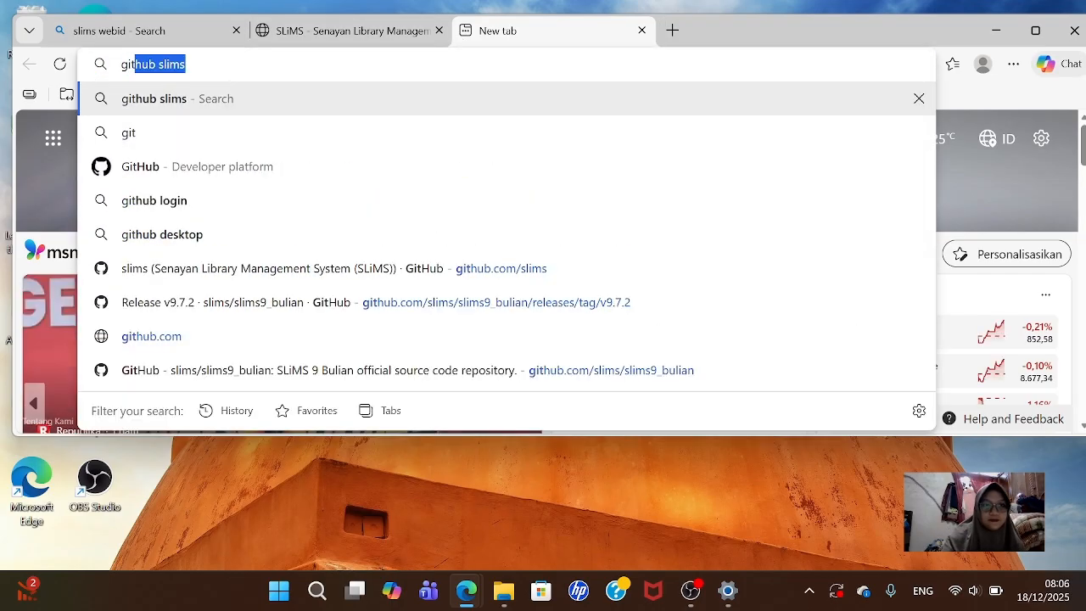
type("hub")
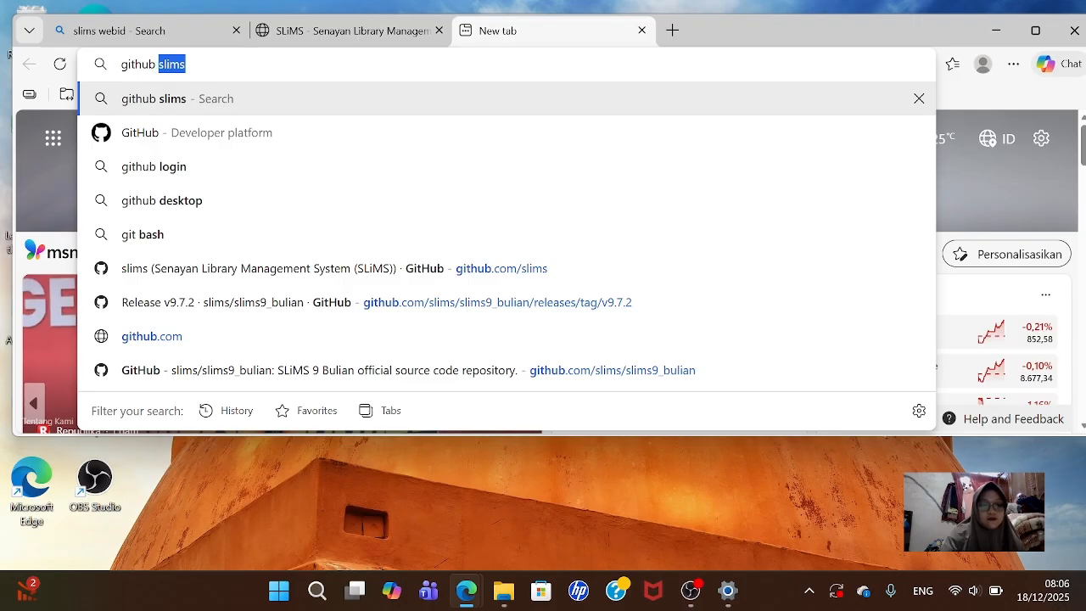
type(" slims")
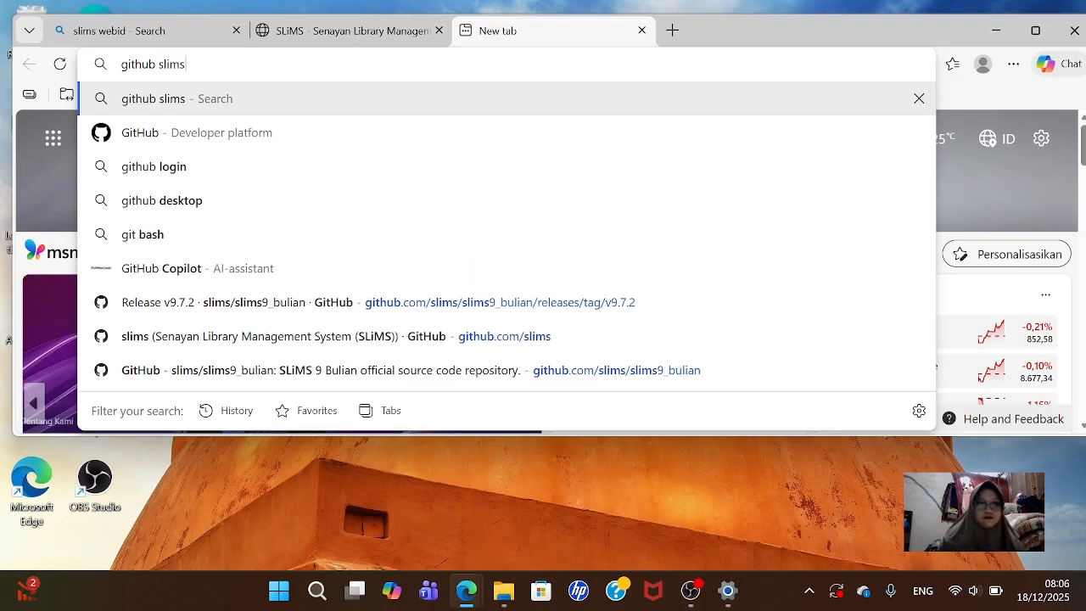
left_click(320, 99)
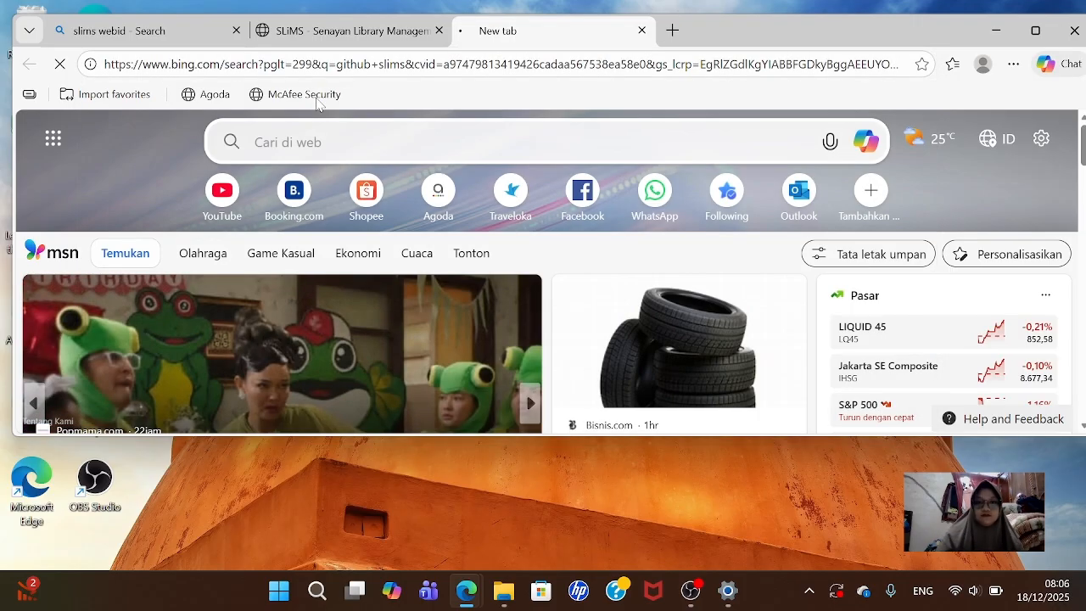
scroll(371, 233, "down", 2)
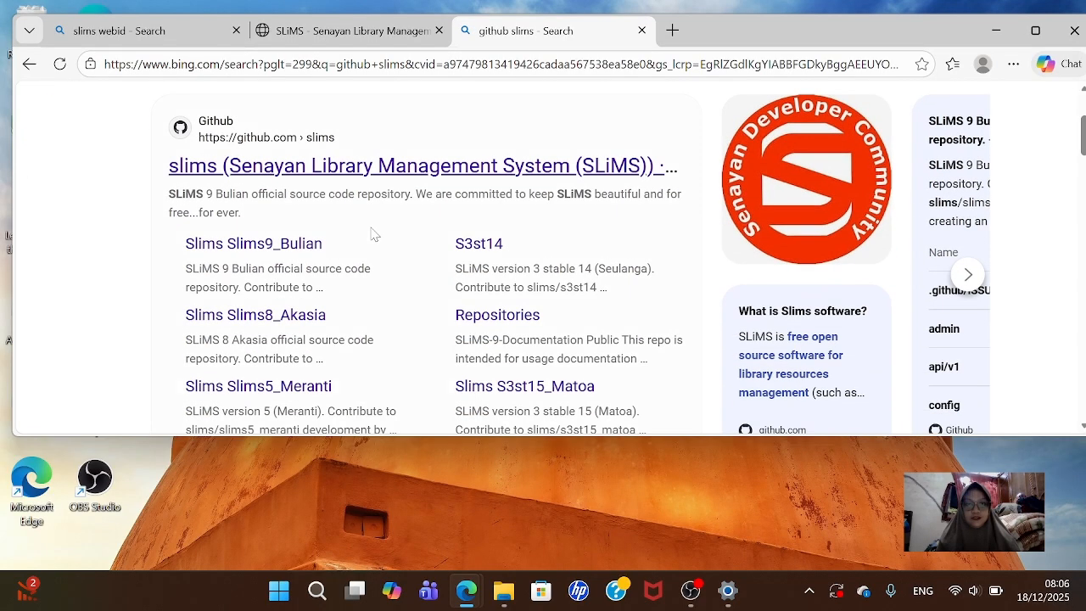
left_click(404, 175)
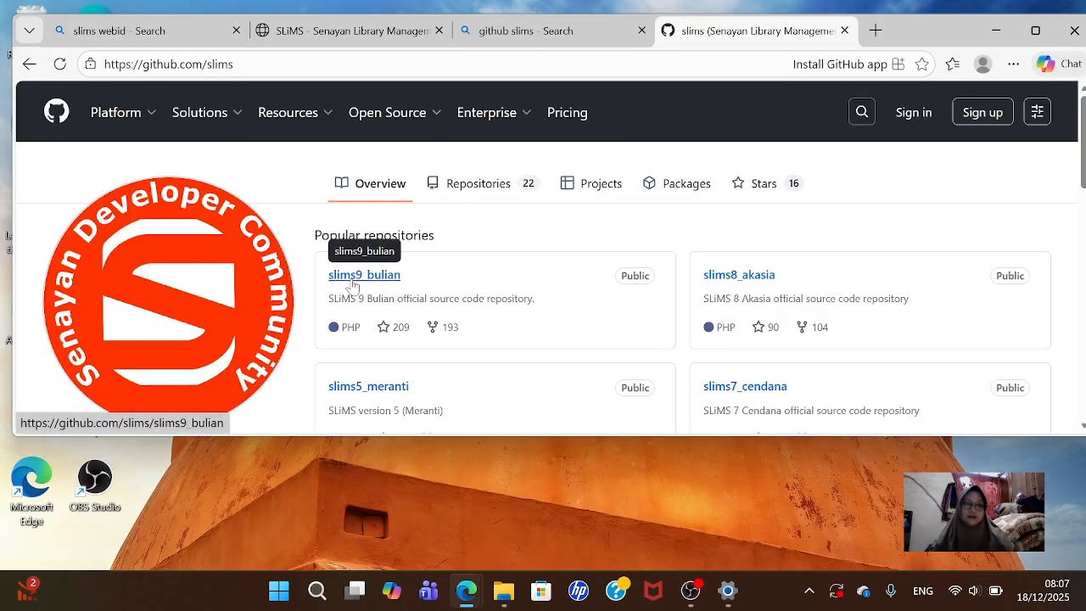
- Open the slims9_bulian repository and scroll down its main page
left_click(376, 282)
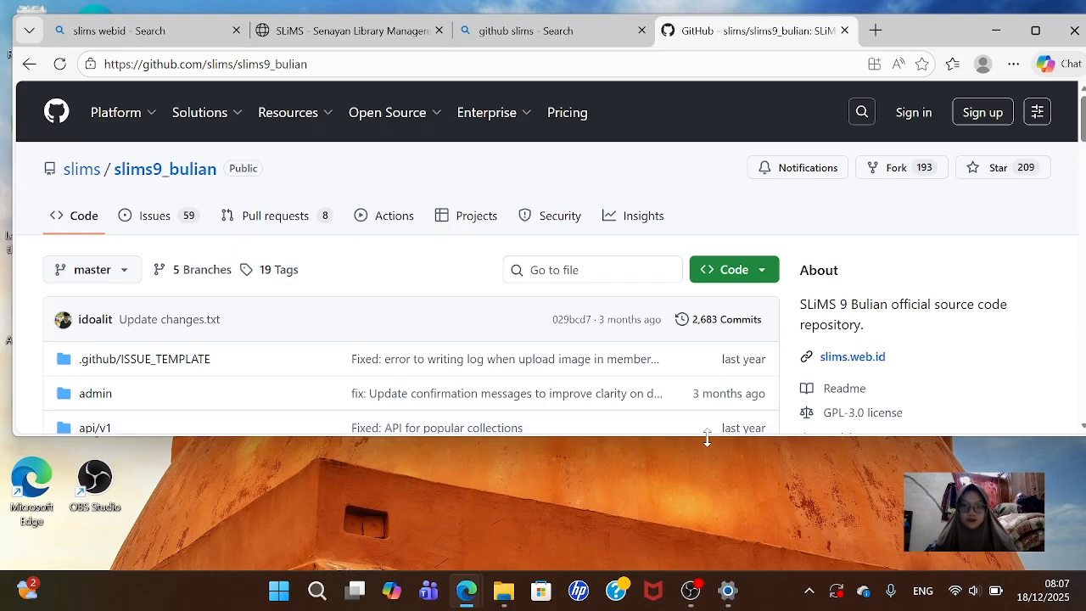
left_click_drag(707, 437, 709, 530)
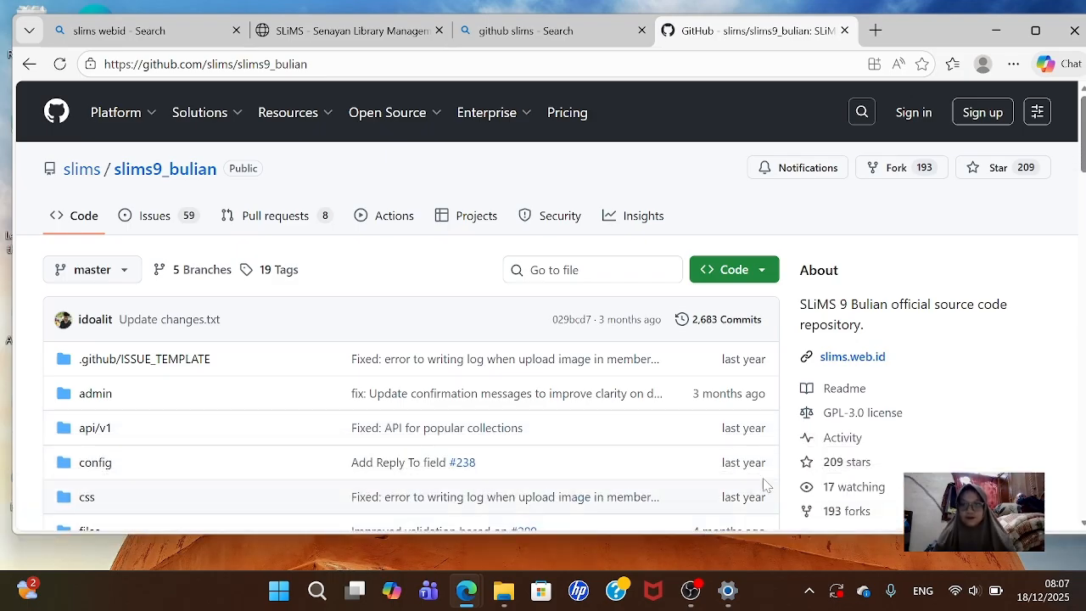
scroll(882, 358, "down", 2)
scroll(882, 358, "down", 1)
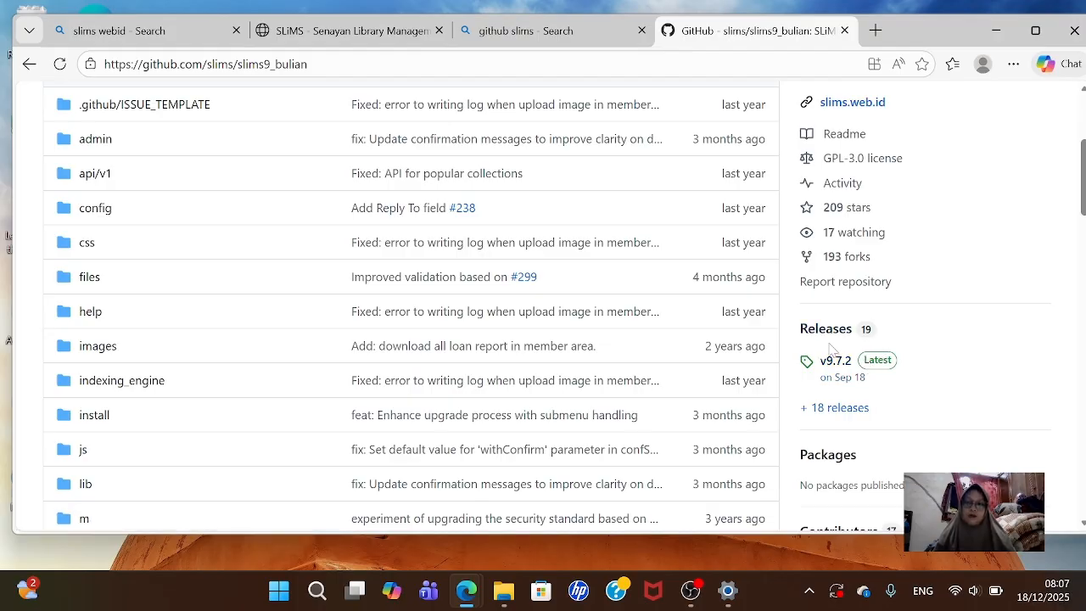
- Browse the 18 releases, with v9.7.2 marked Latest above v9.7.1 and v9.7.0
left_click(838, 408)
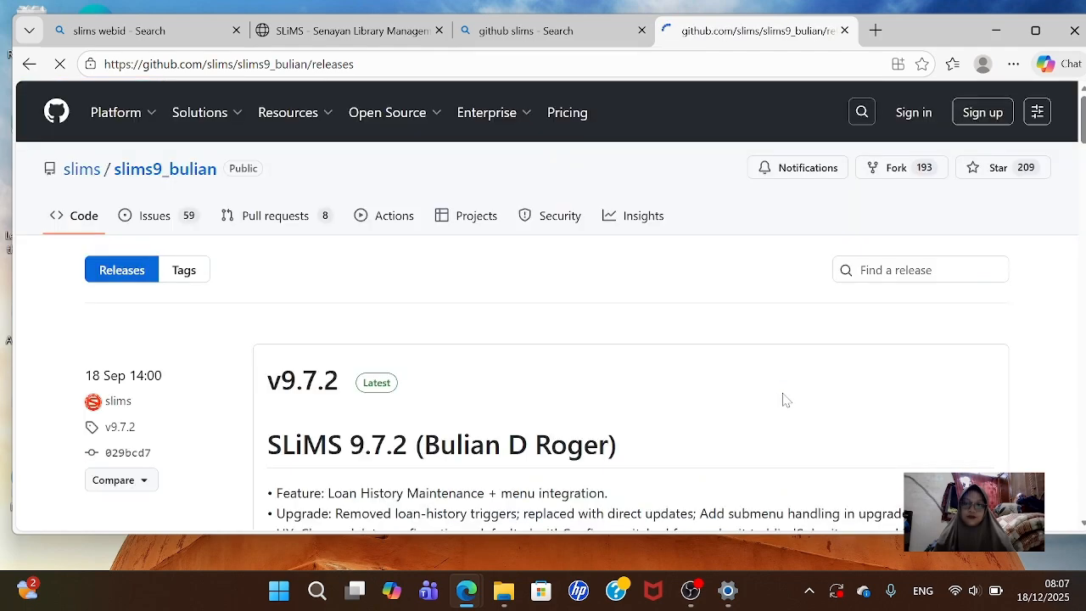
scroll(583, 352, "down", 4)
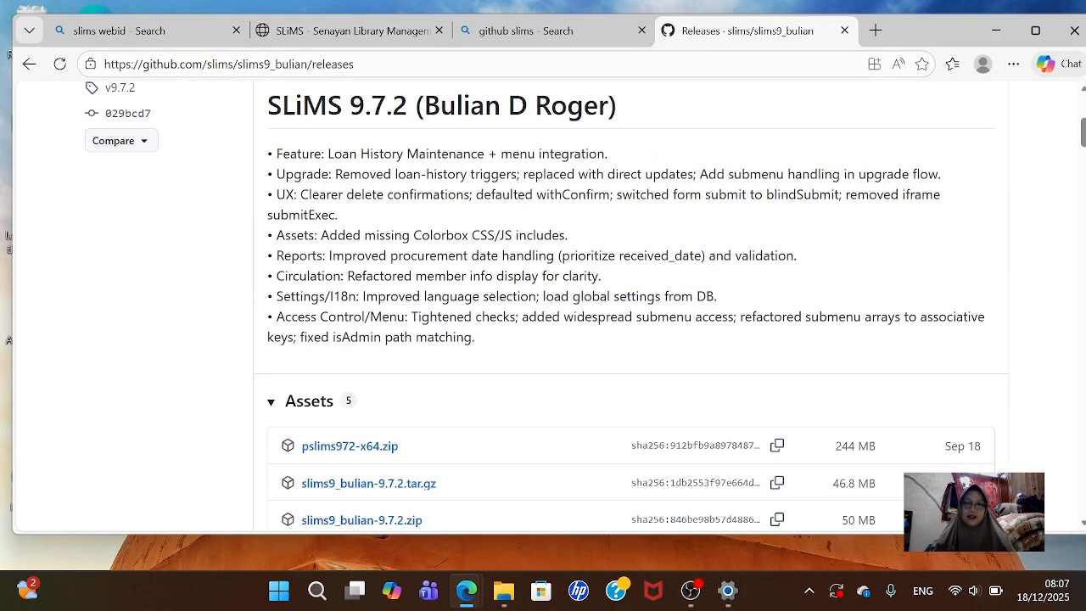
scroll(584, 352, "down", 9)
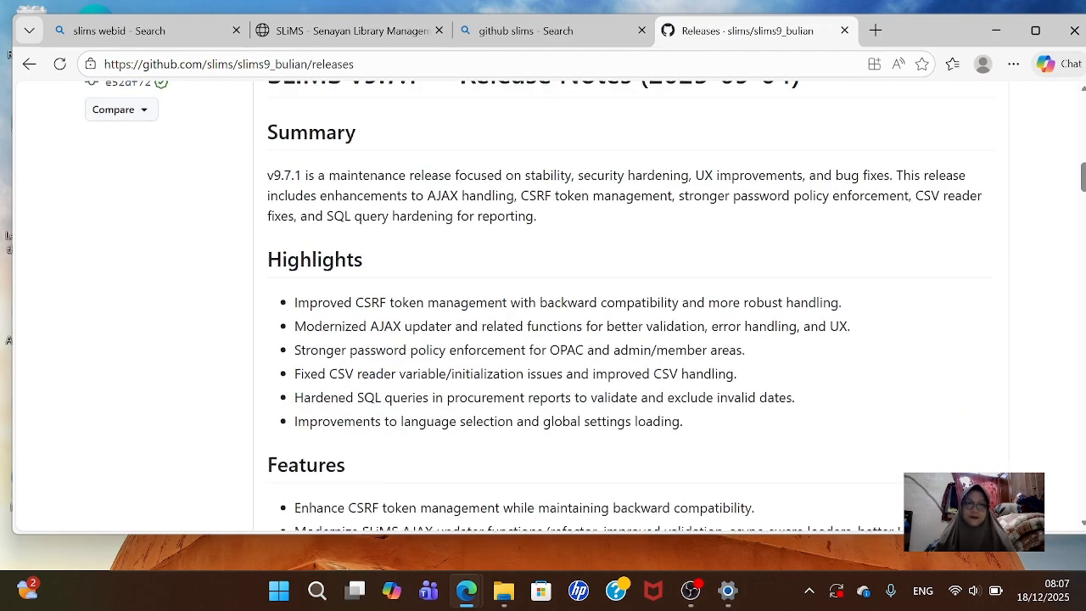
scroll(584, 352, "up", 7)
scroll(285, 416, "down", 8)
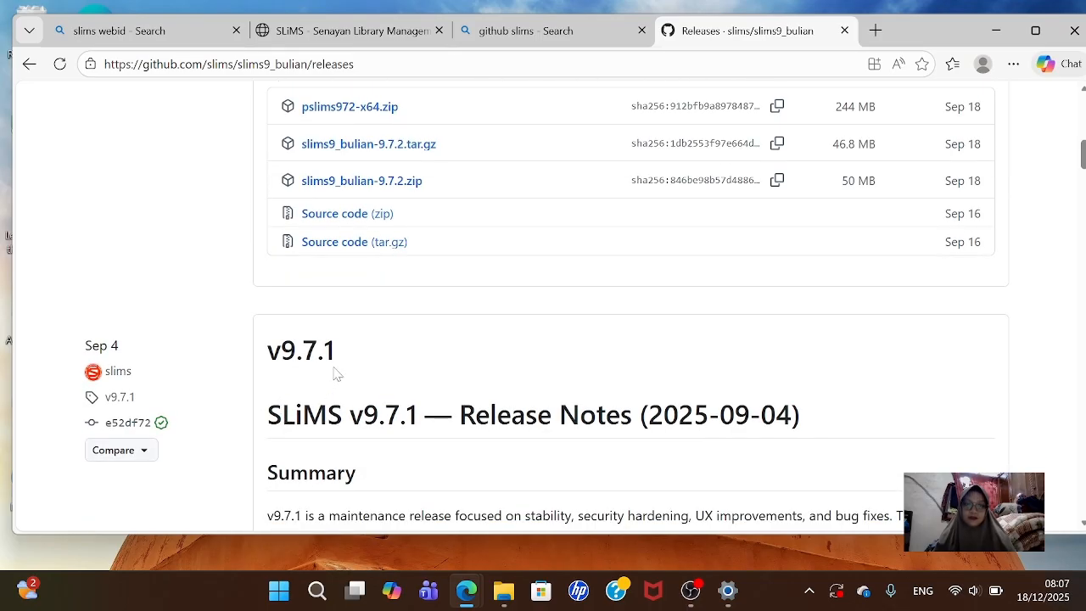
scroll(337, 373, "down", 10)
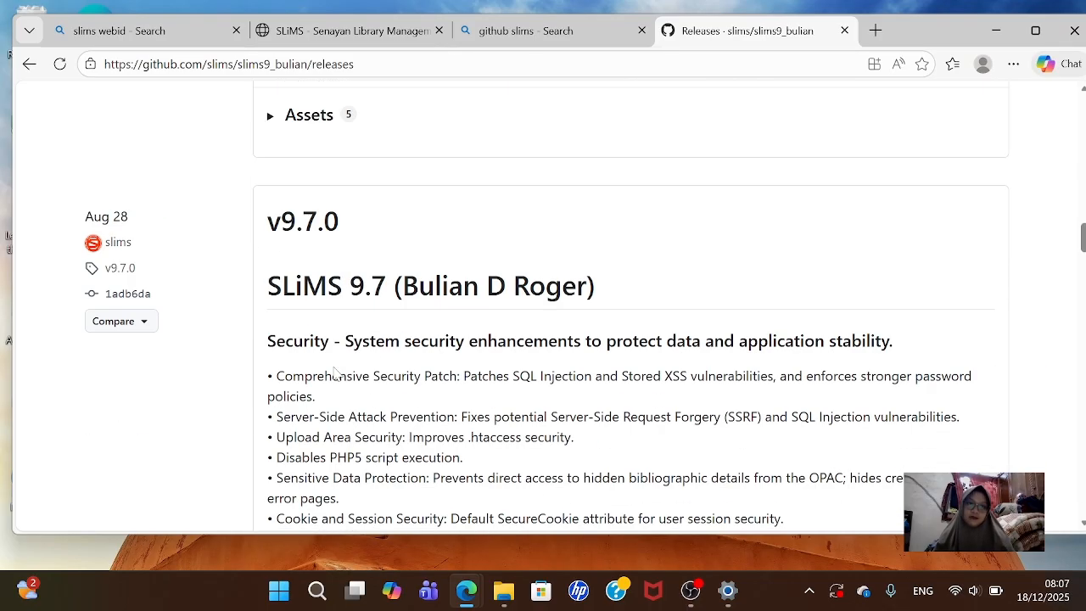
scroll(542, 340, "up", 20)
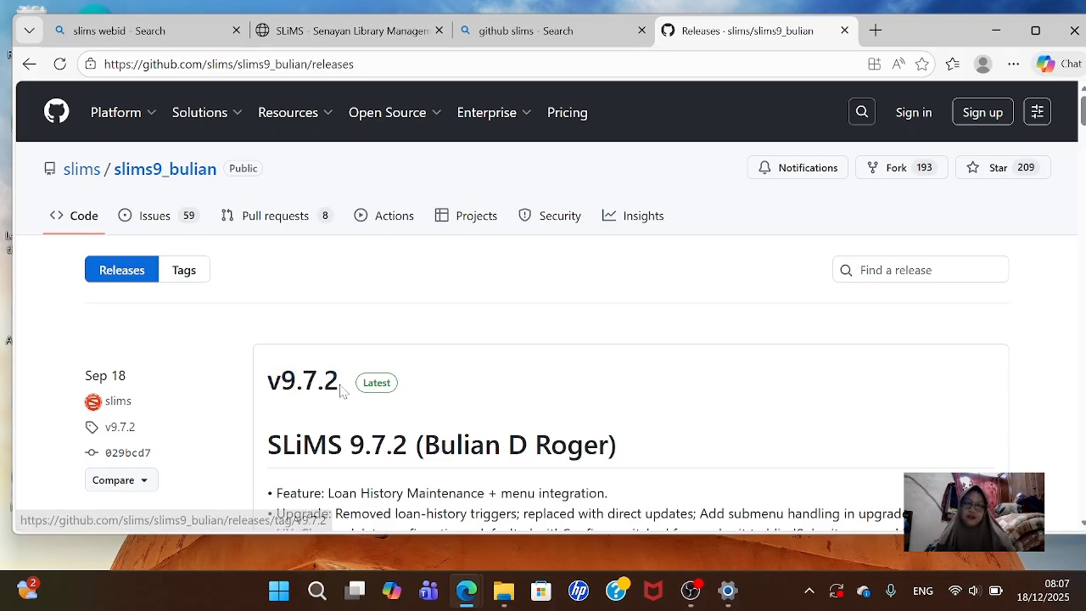
- Close the SLiMS website tab and search Bing for 'laragon' in a new tab
left_click(30, 69)
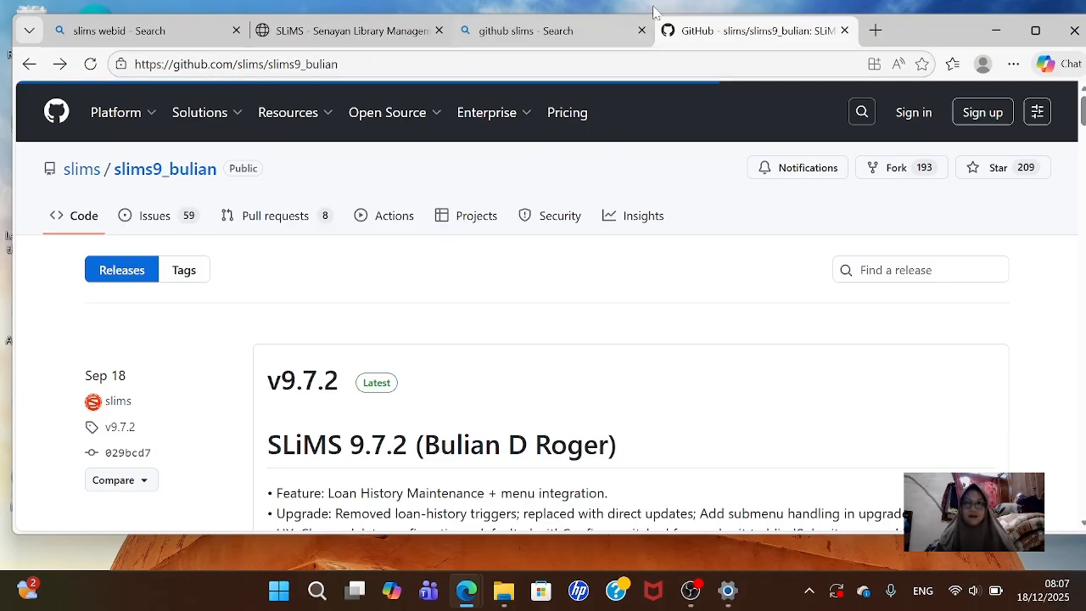
left_click(874, 31)
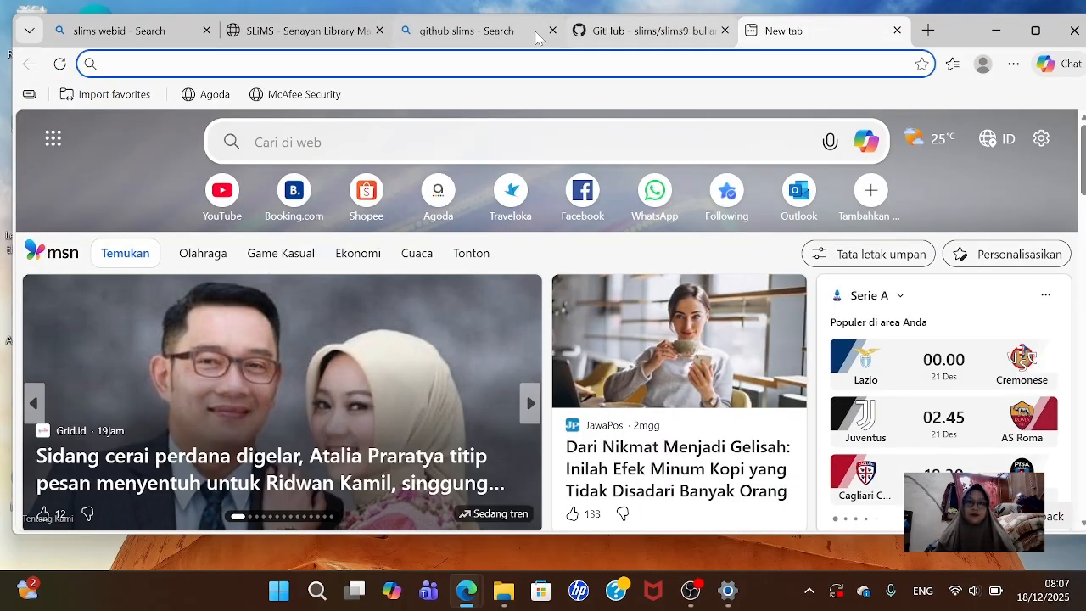
left_click(380, 30)
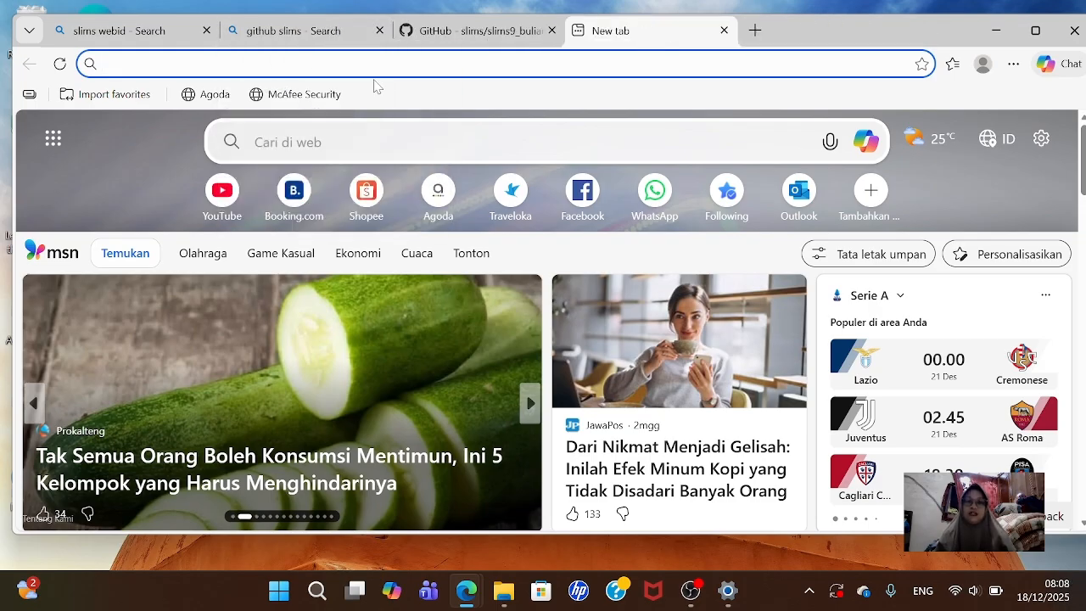
left_click(383, 139)
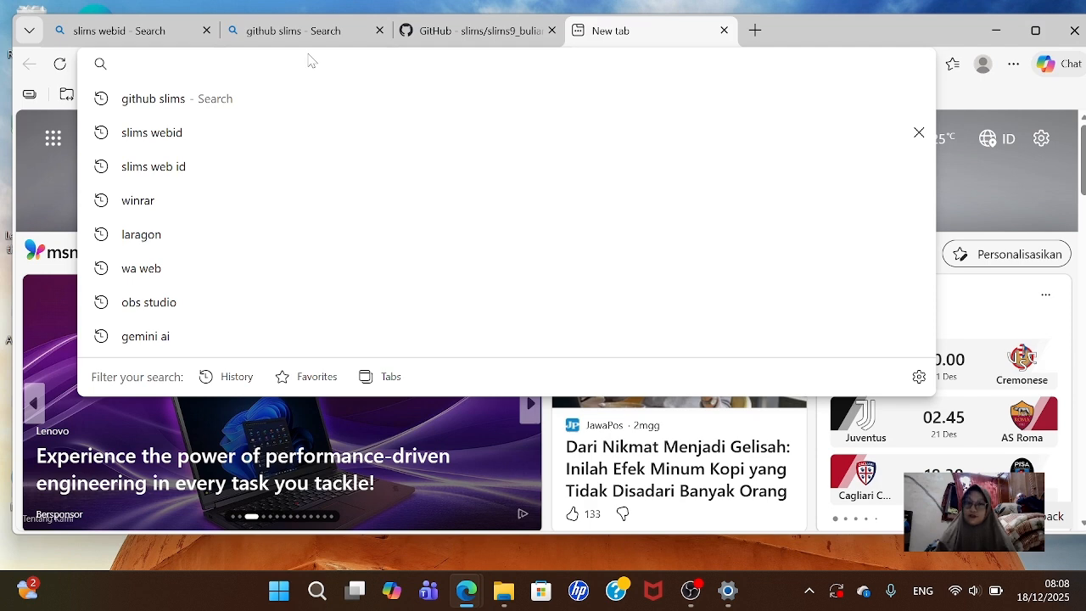
type("lara")
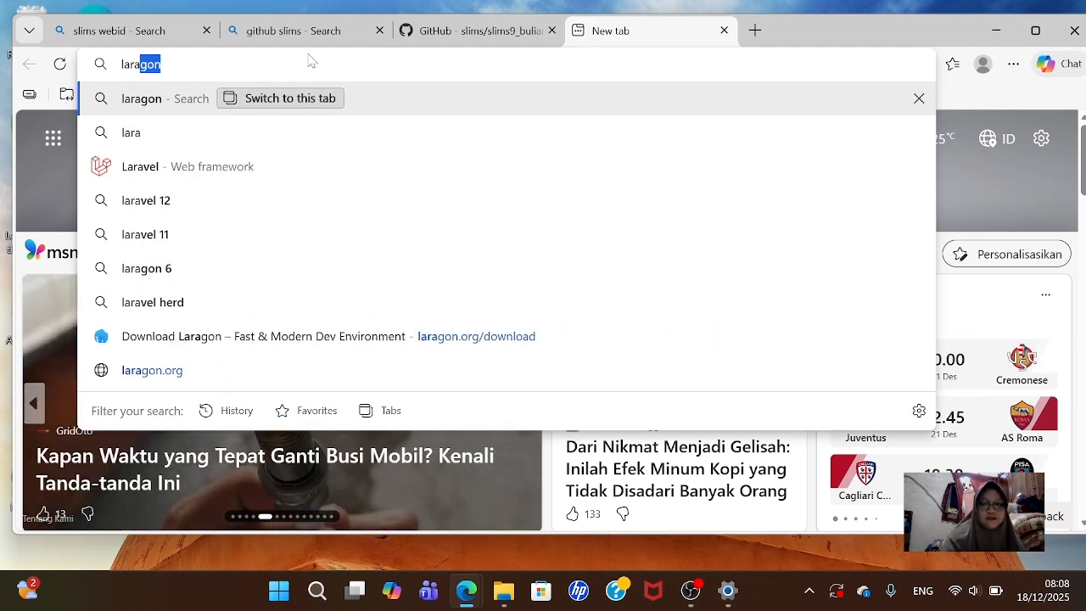
type("gon")
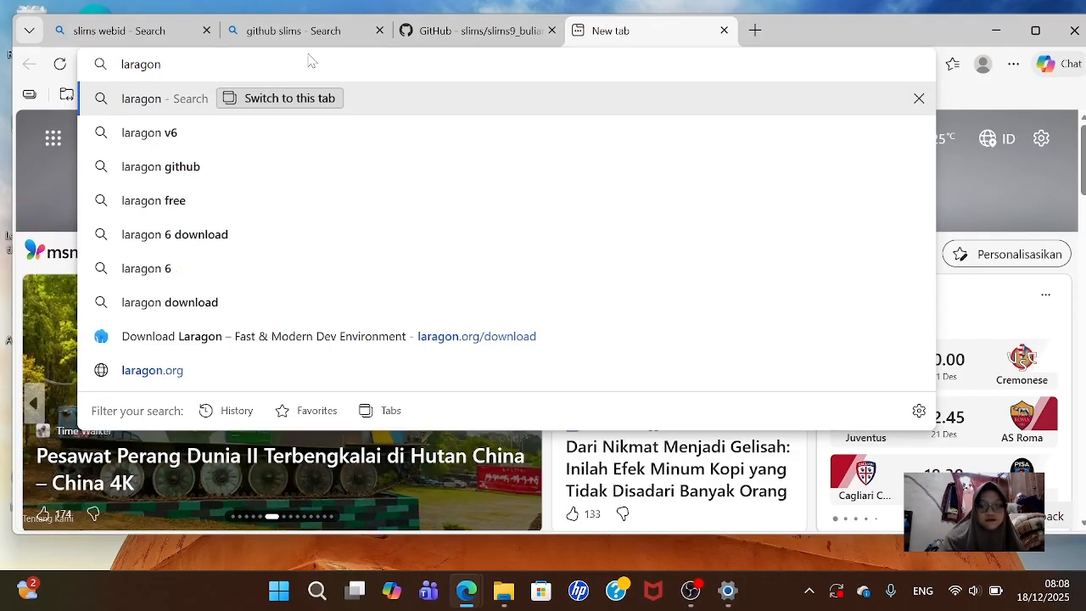
key("Return")
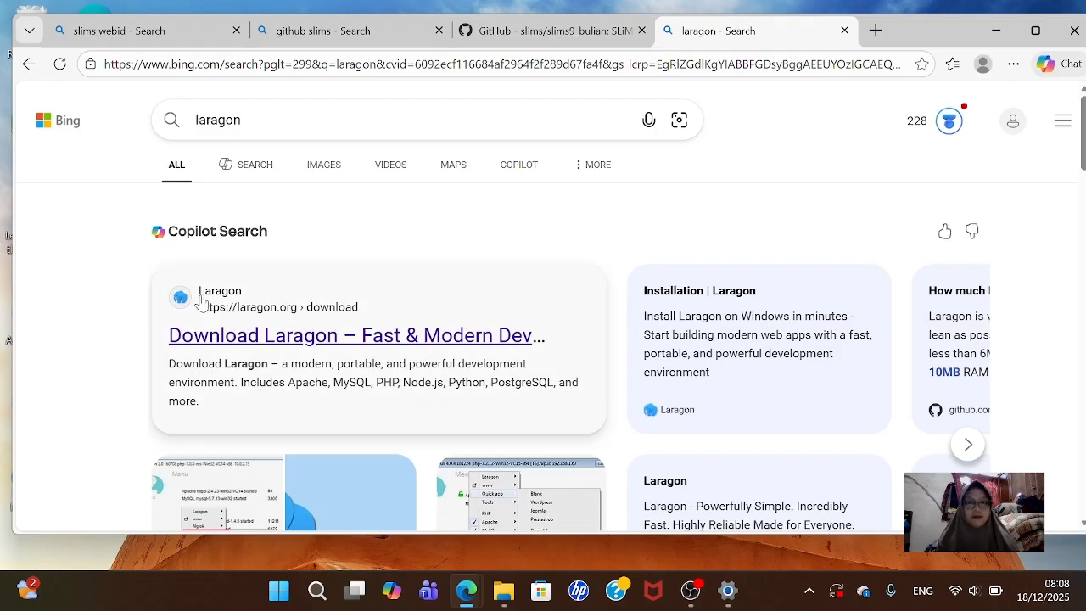
- View the Laragon download page, then close the Laragon, GitHub and github slims tabs
left_click(258, 337)
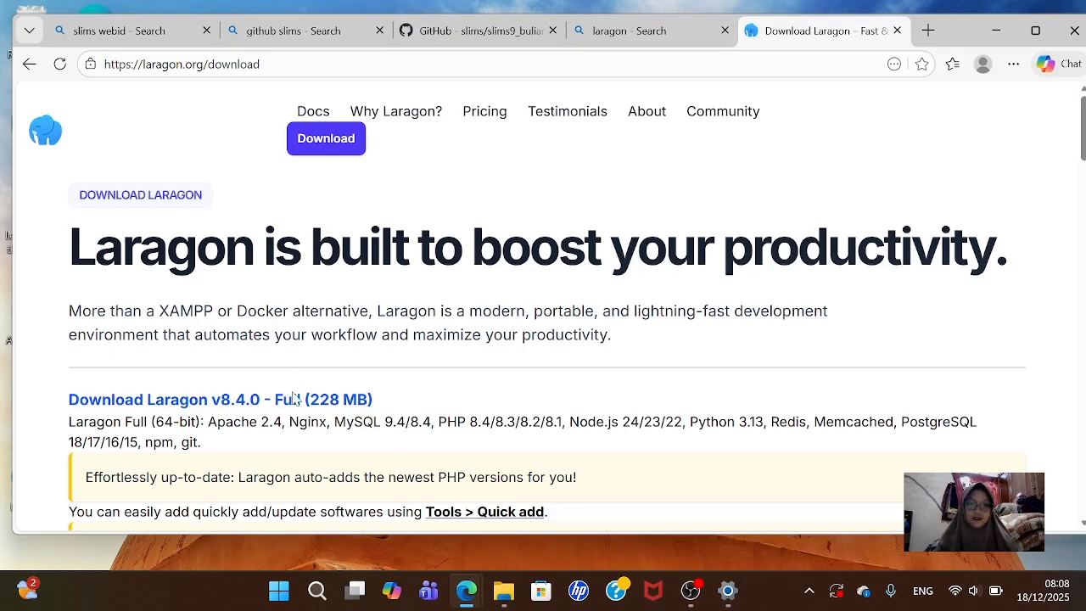
left_click(896, 31)
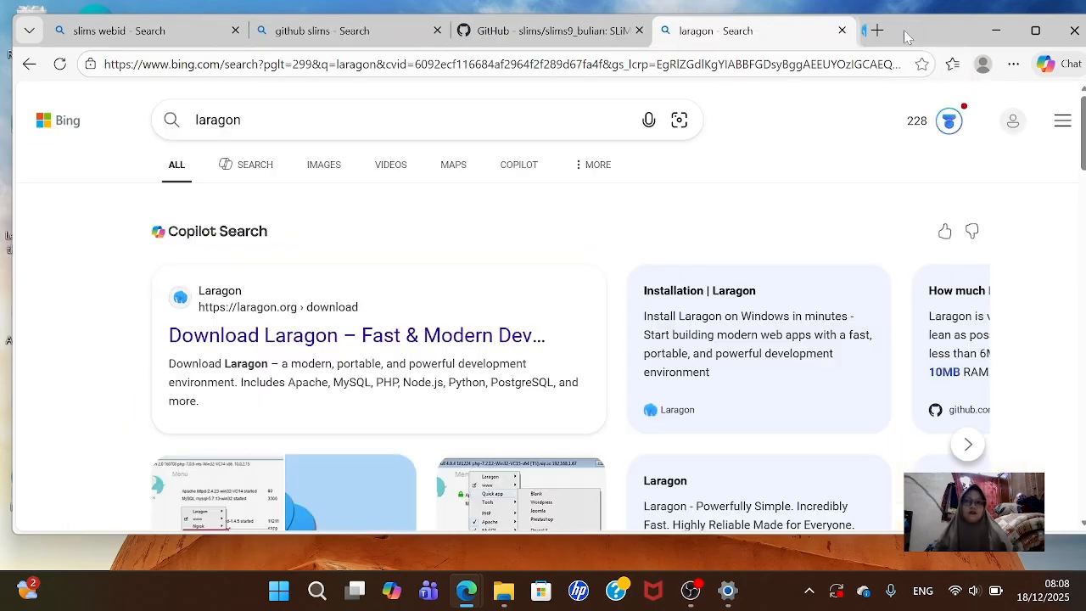
left_click(844, 31)
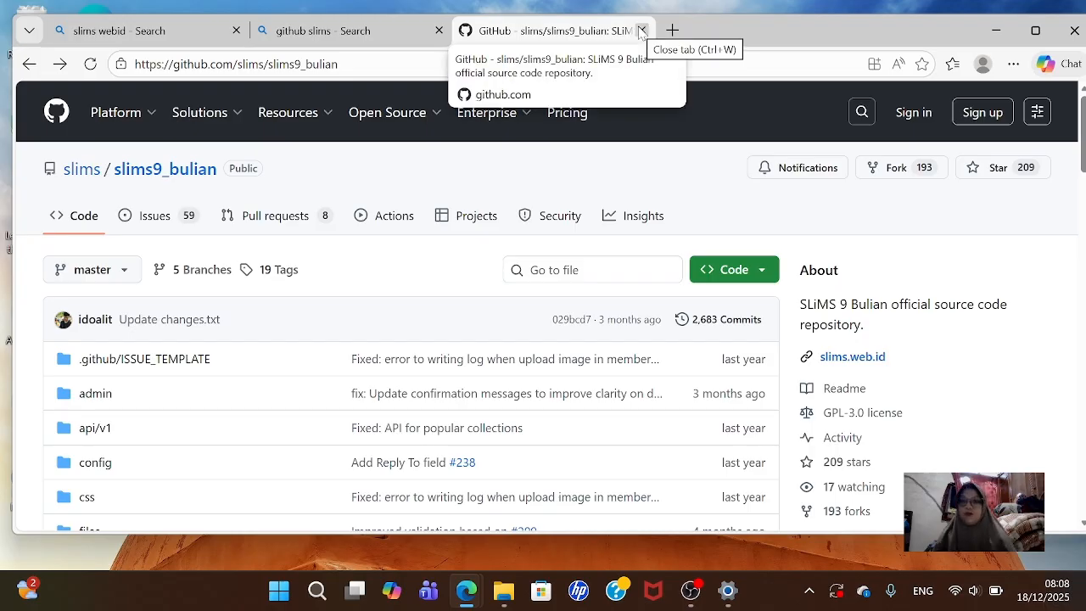
left_click(642, 31)
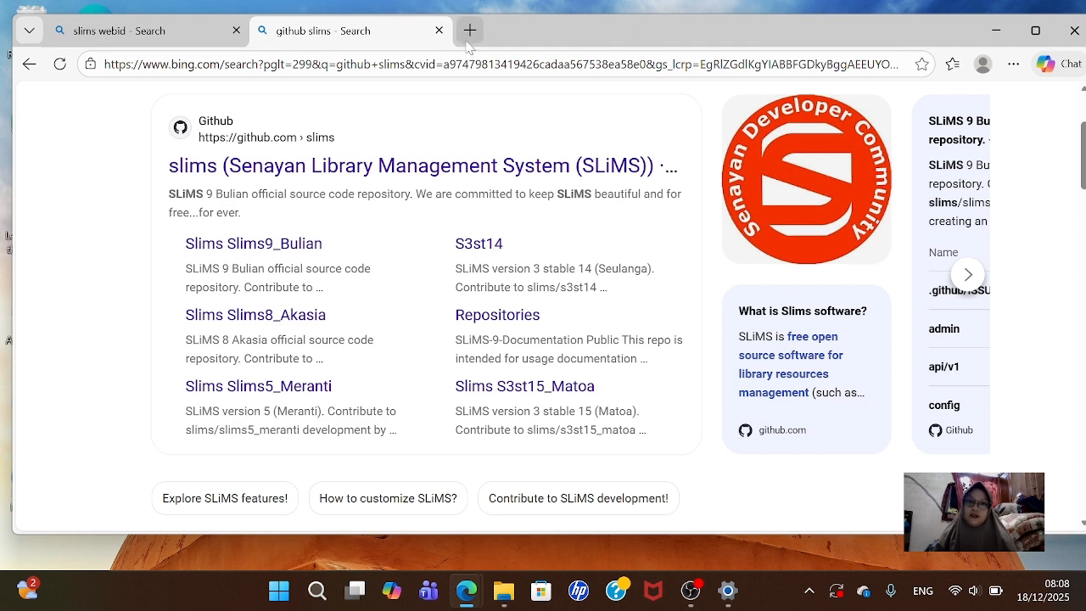
left_click(440, 30)
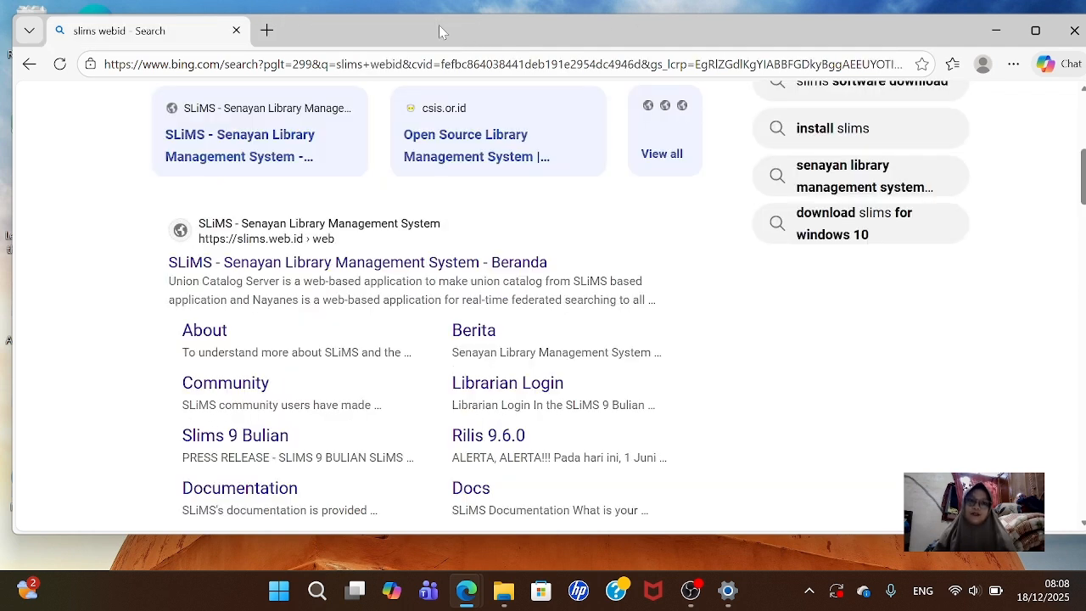
left_click(267, 31)
- Search for 'winrar', open the official WinRAR website, then close Edge
left_click(243, 60)
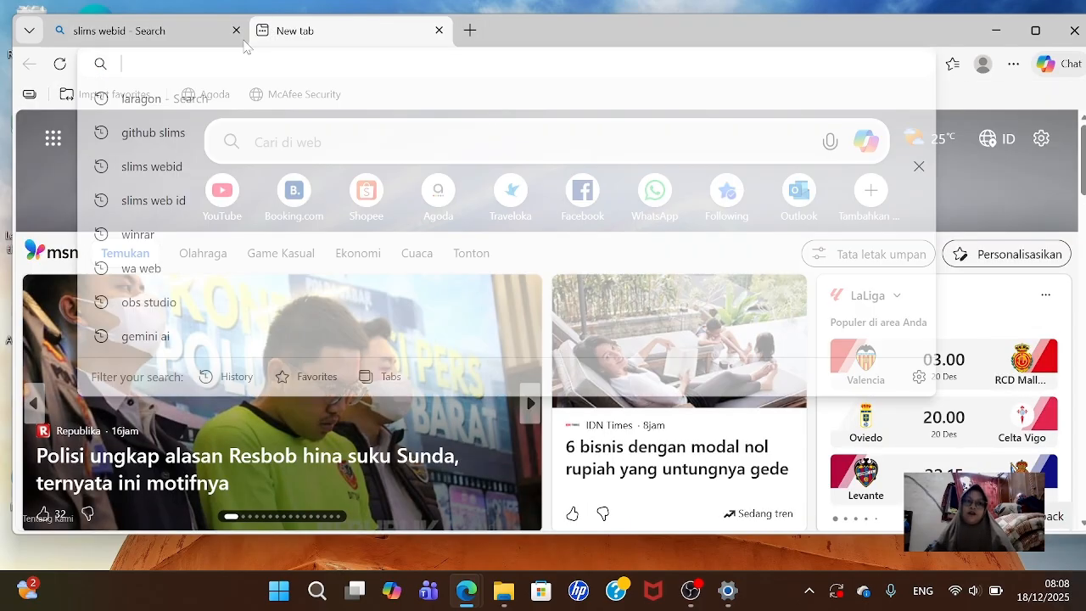
type("win")
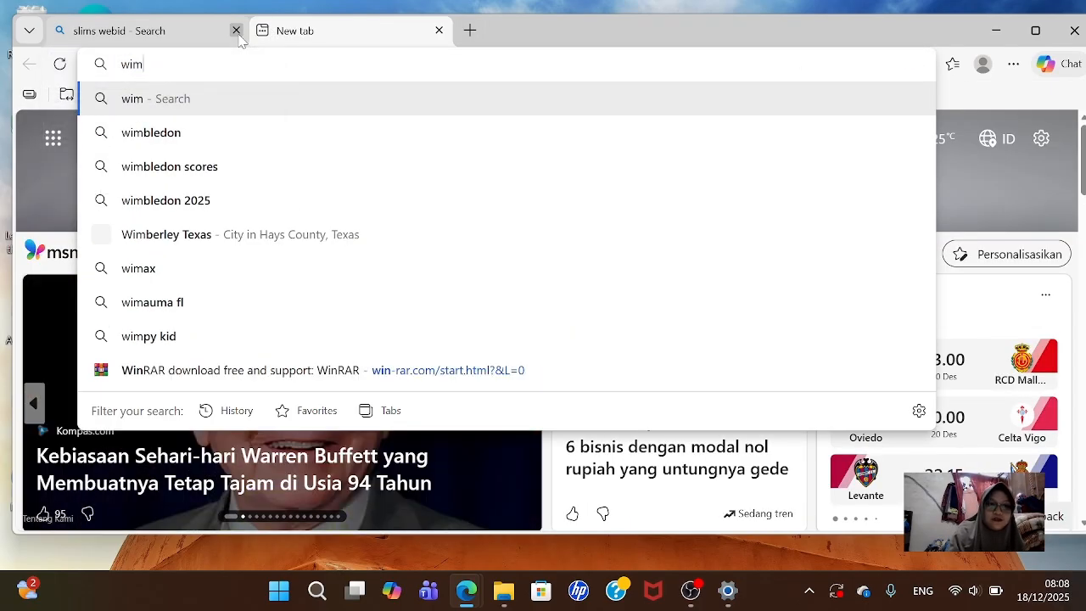
key("BackSpace")
type("nrar")
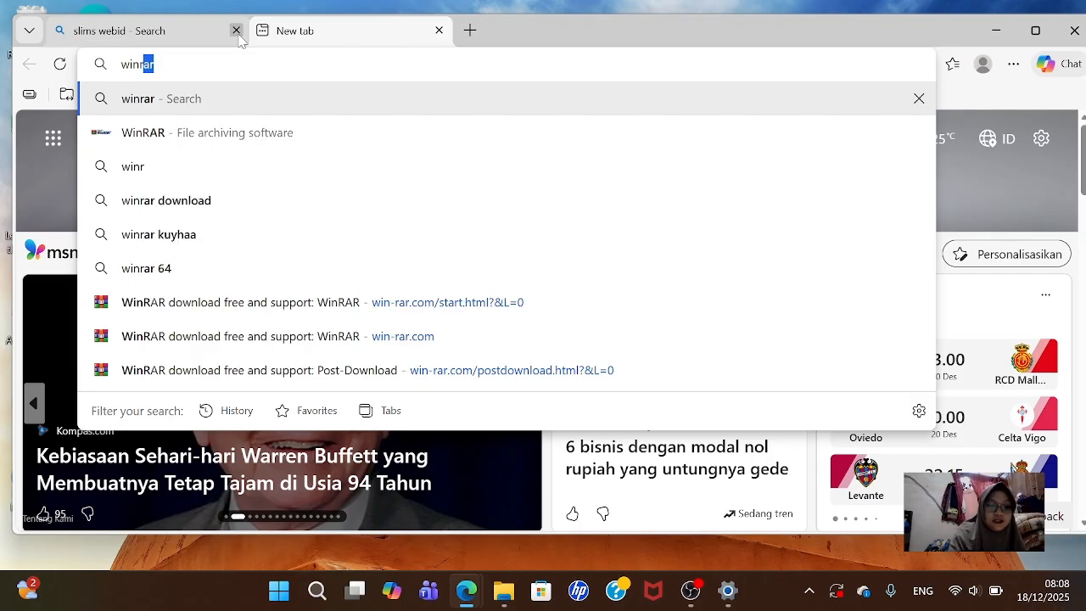
key("Return")
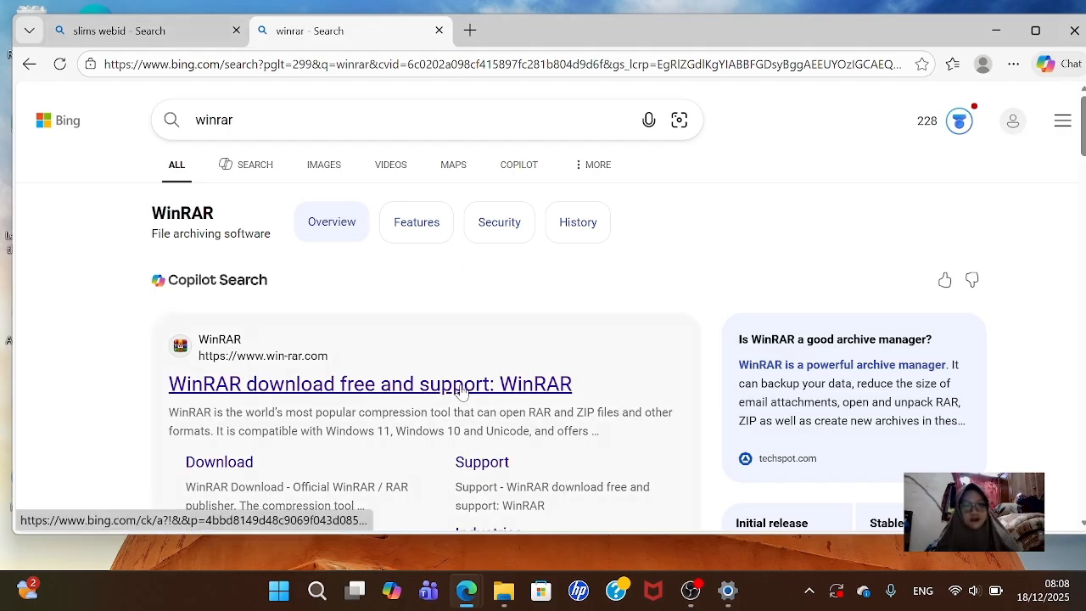
left_click(521, 380)
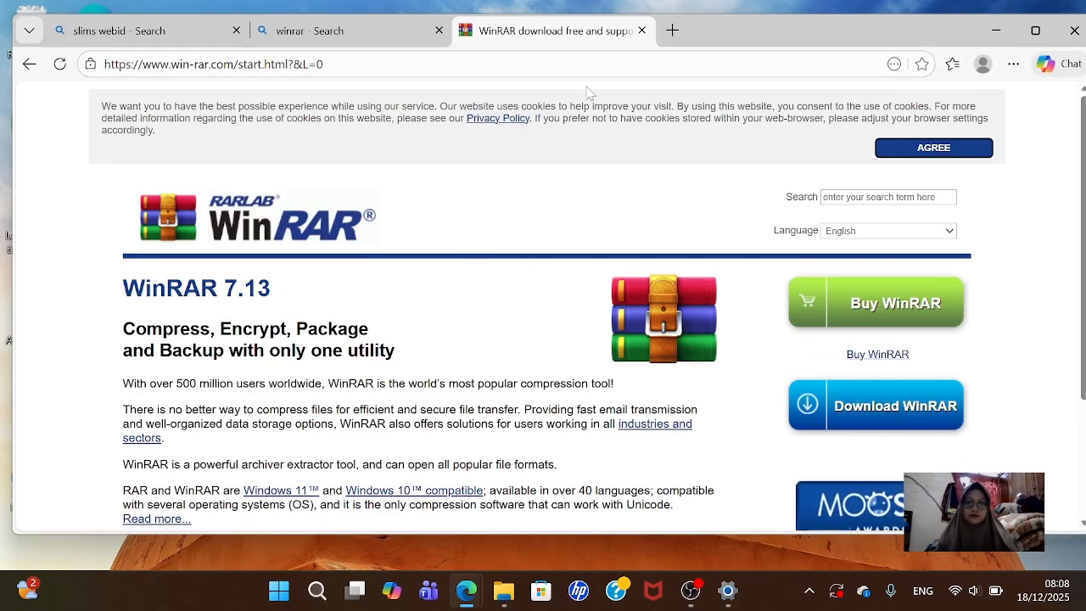
left_click(1078, 31)
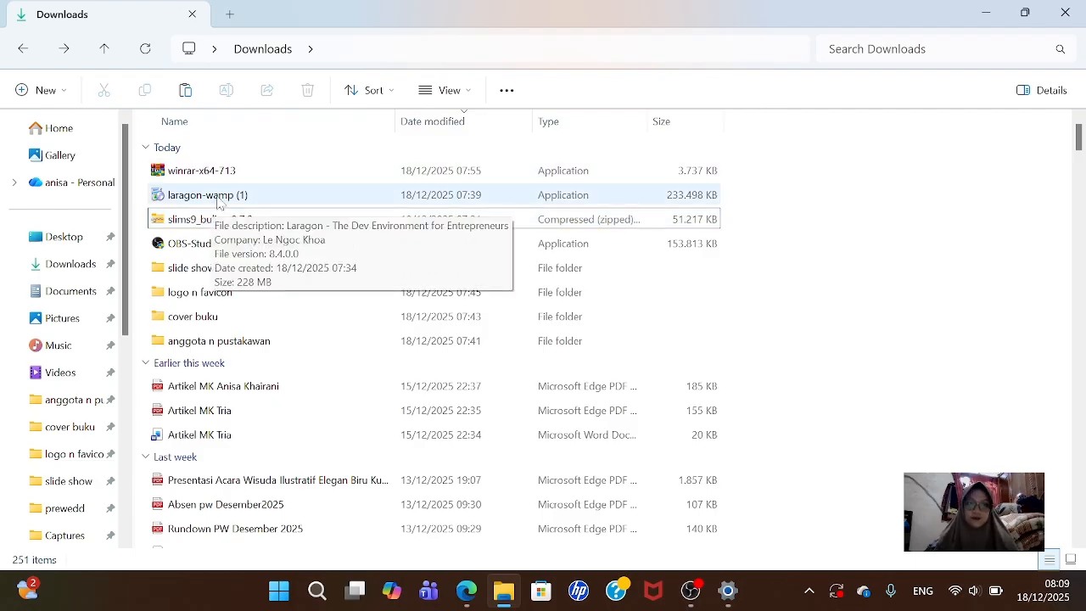
- Run the laragon-wamp (1) installer from Downloads as administrator
left_click(218, 201)
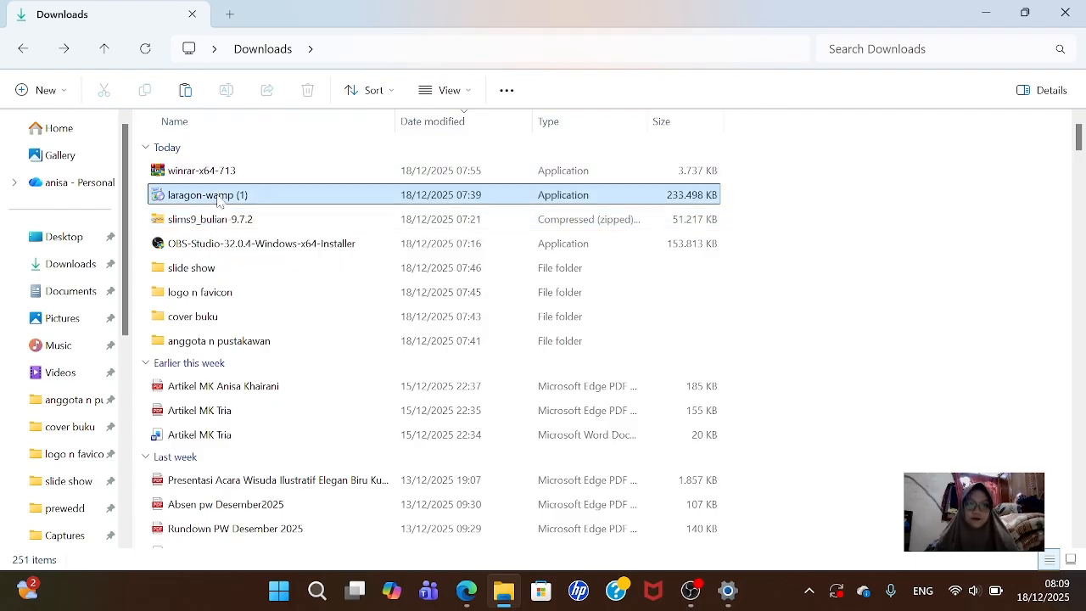
right_click(218, 200)
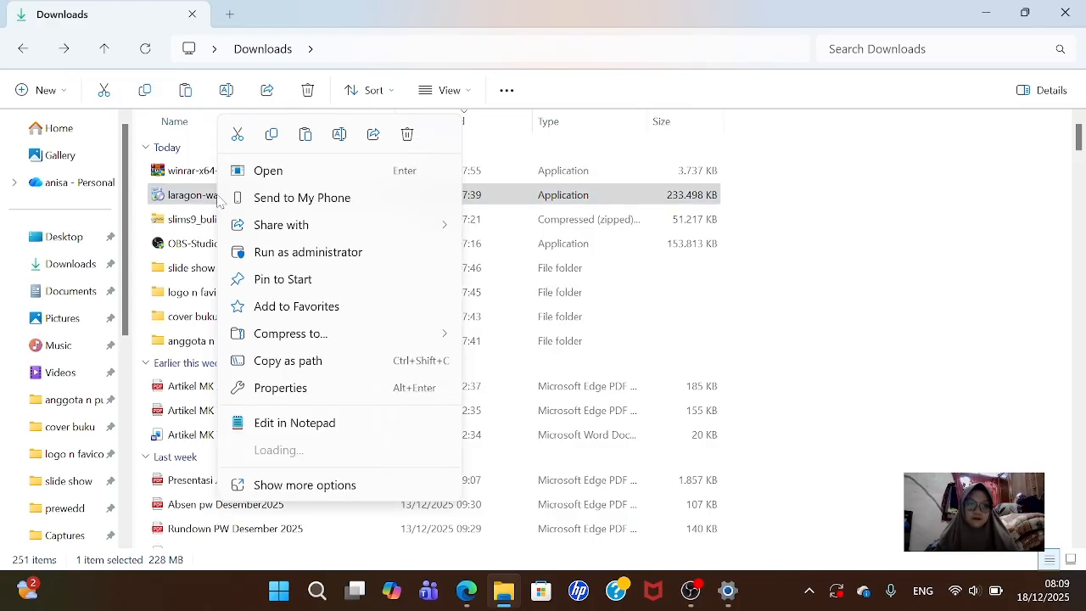
left_click(259, 255)
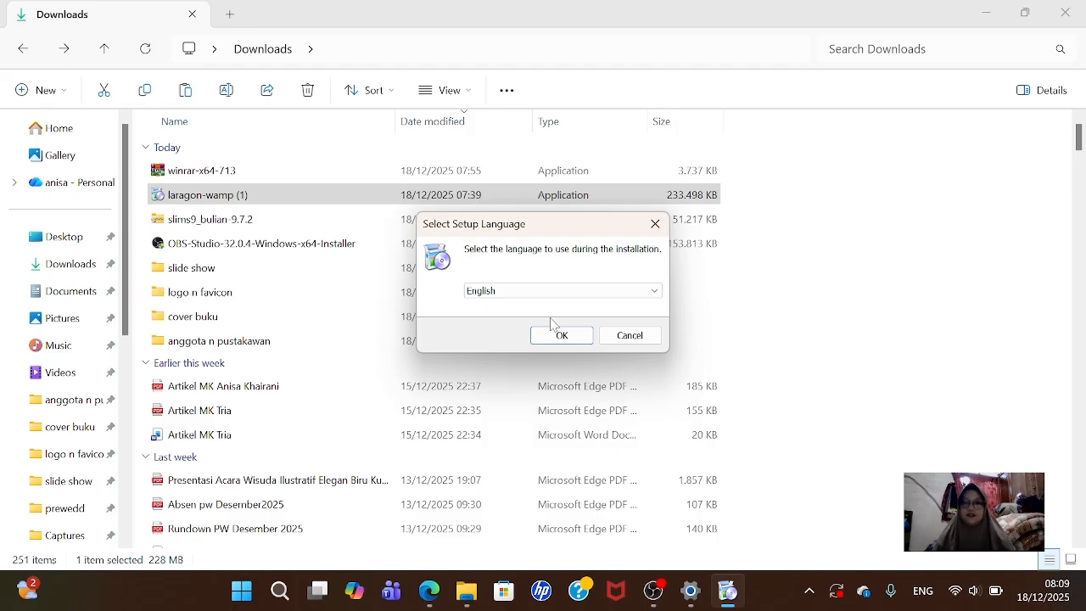
- Install Laragon in English to C:\laragon with both startup options kept enabled
left_click(582, 343)
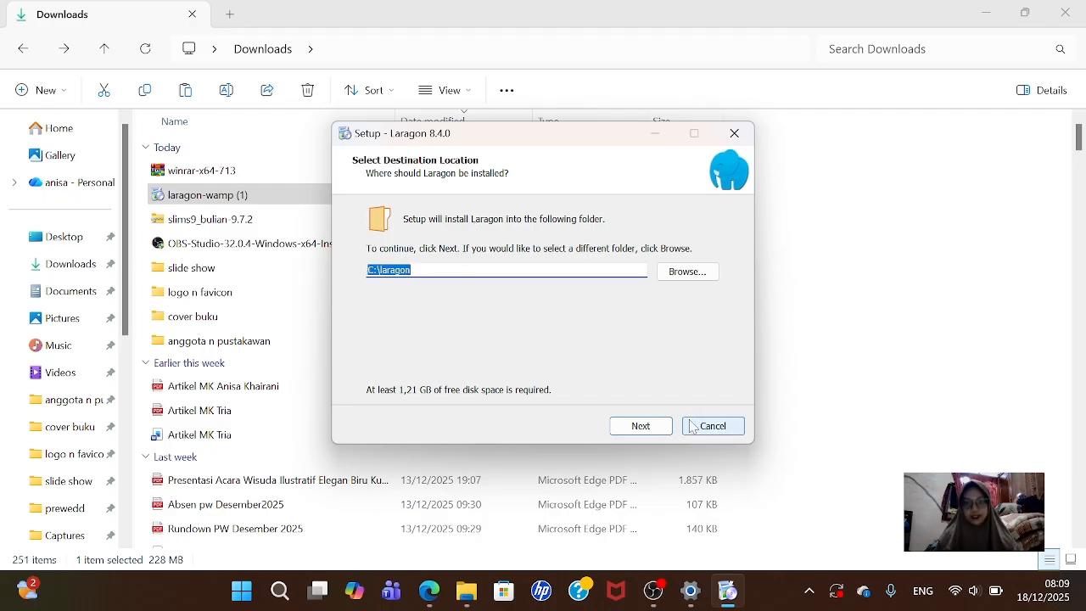
left_click(636, 430)
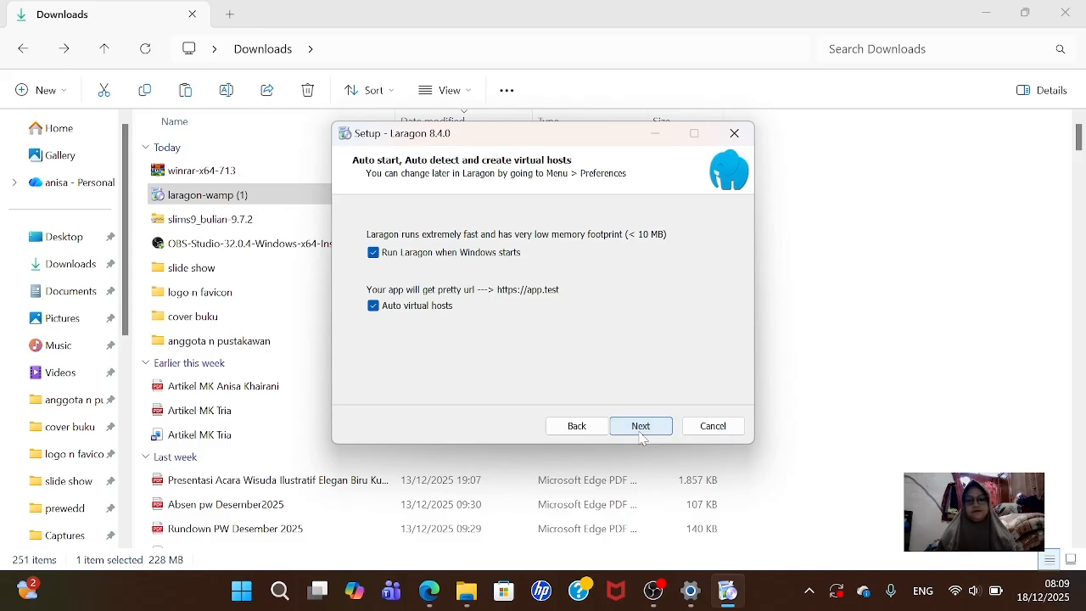
left_click(431, 254)
left_click(431, 254)
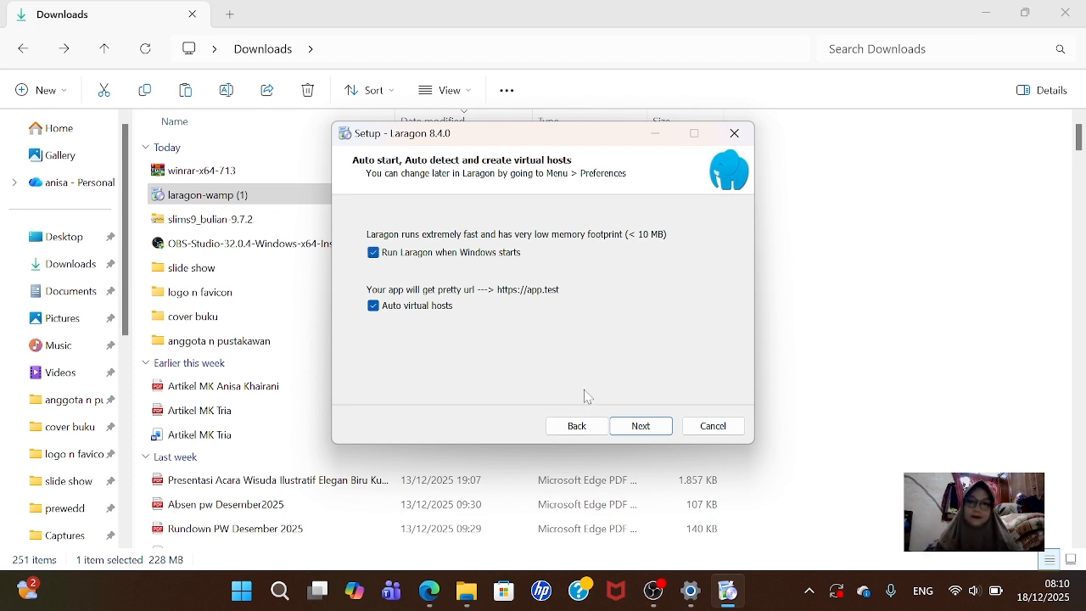
left_click(639, 429)
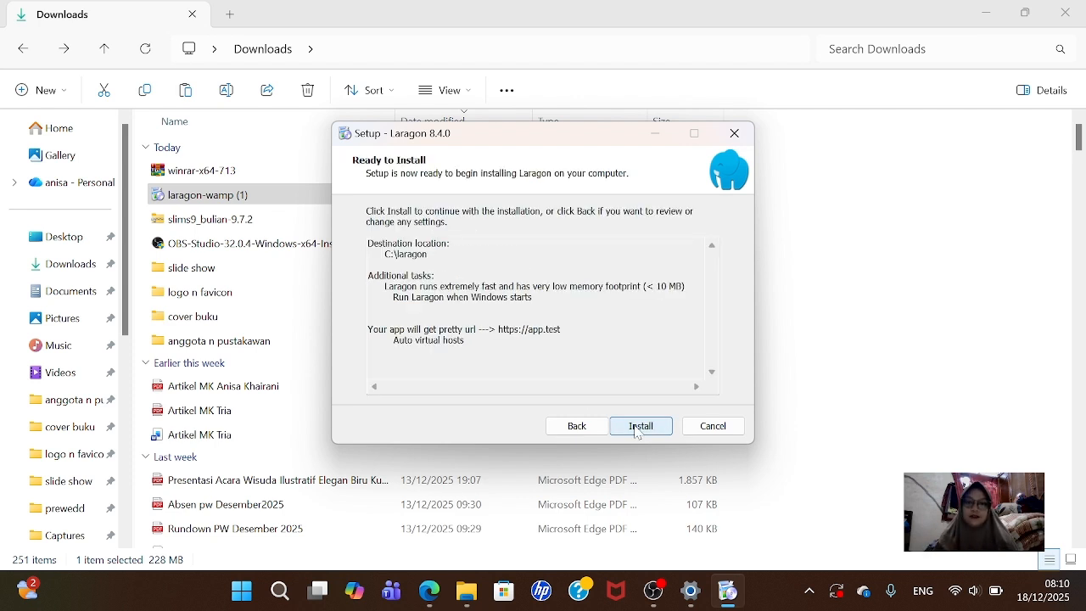
left_click(637, 429)
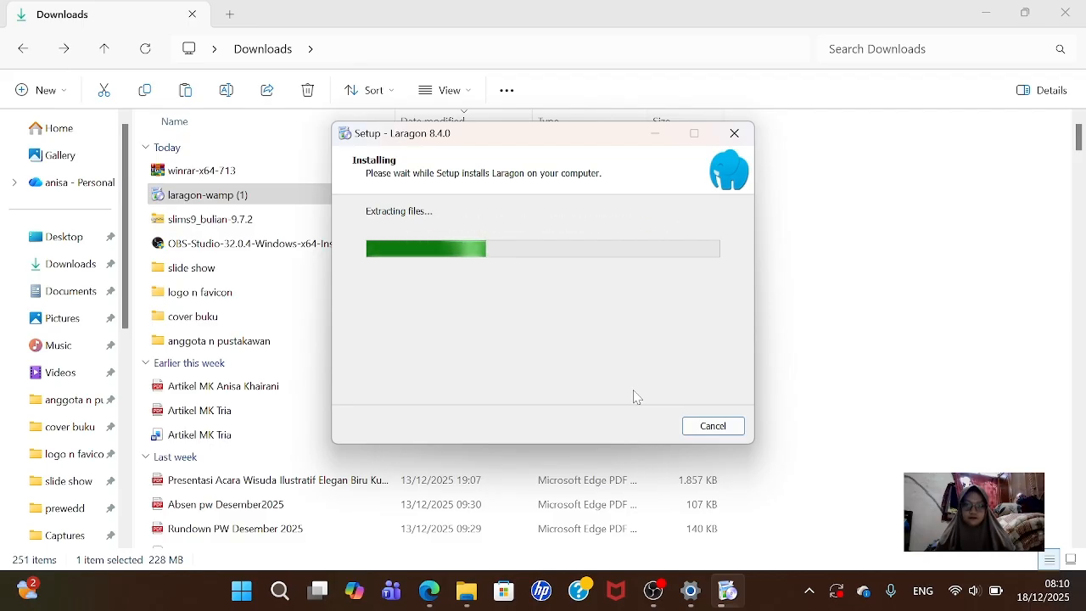
- Restore OBS Studio from the taskbar, then minimize it again to watch the installer
left_click(655, 591)
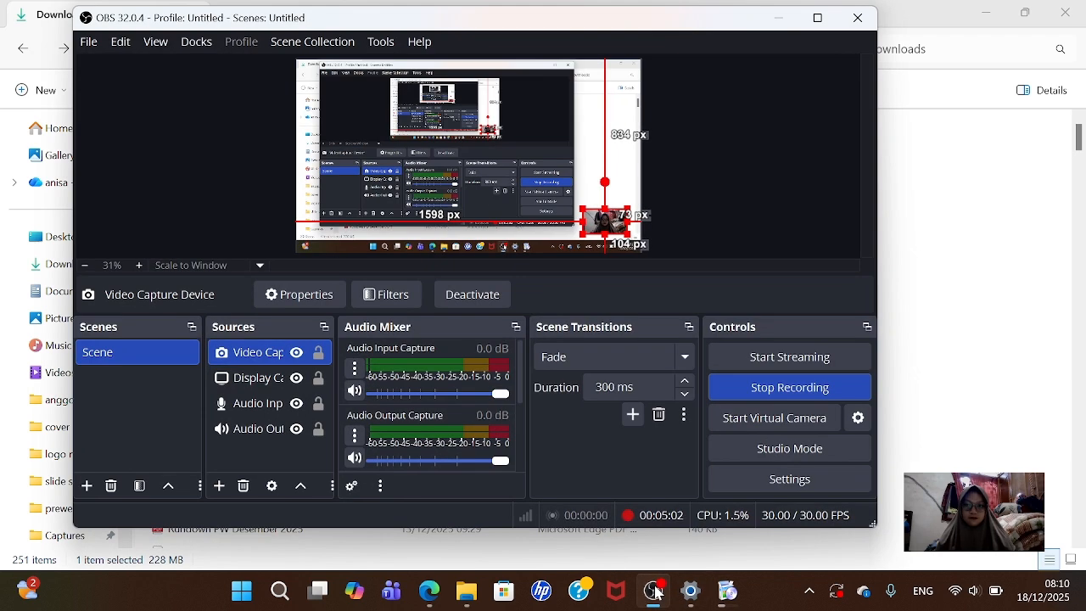
left_click(655, 591)
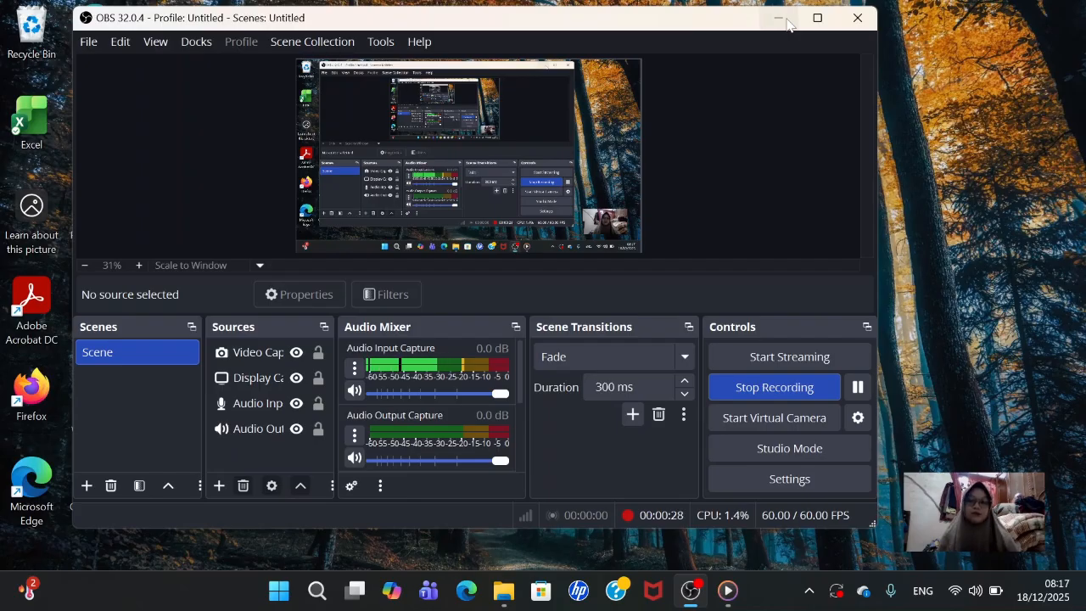
- Launch Laragon, start Apache, MySQL and Mailpit with Start All, and maximize its window
left_click(779, 20)
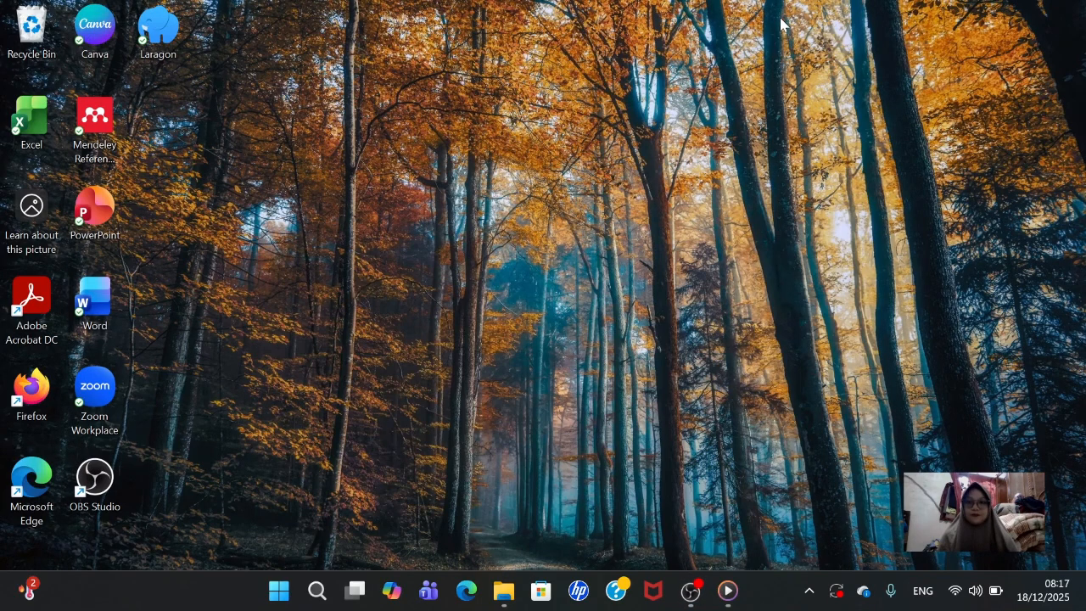
double_click(169, 41)
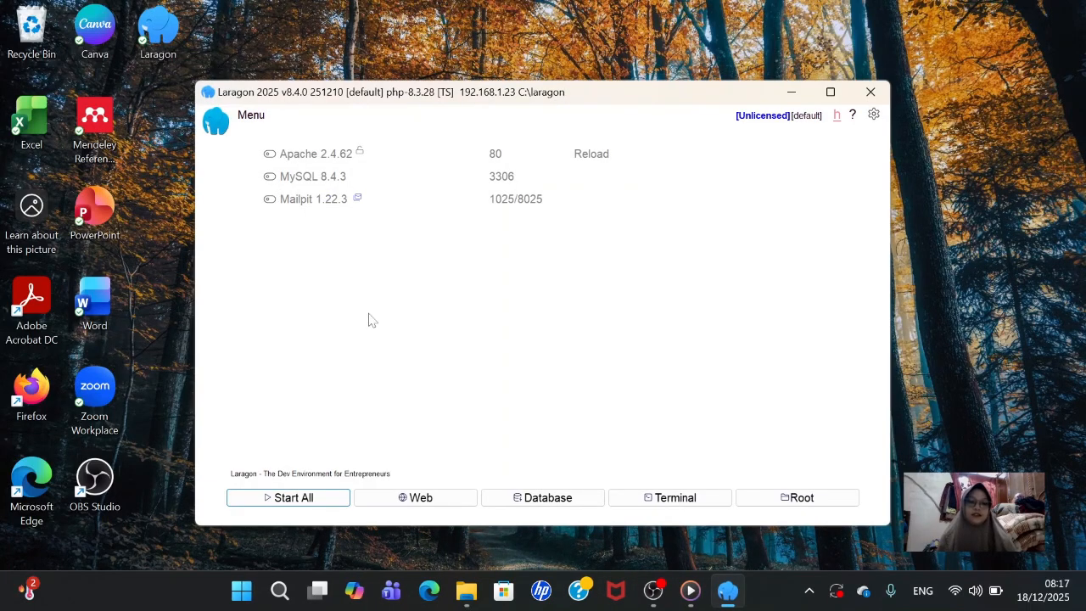
left_click(293, 500)
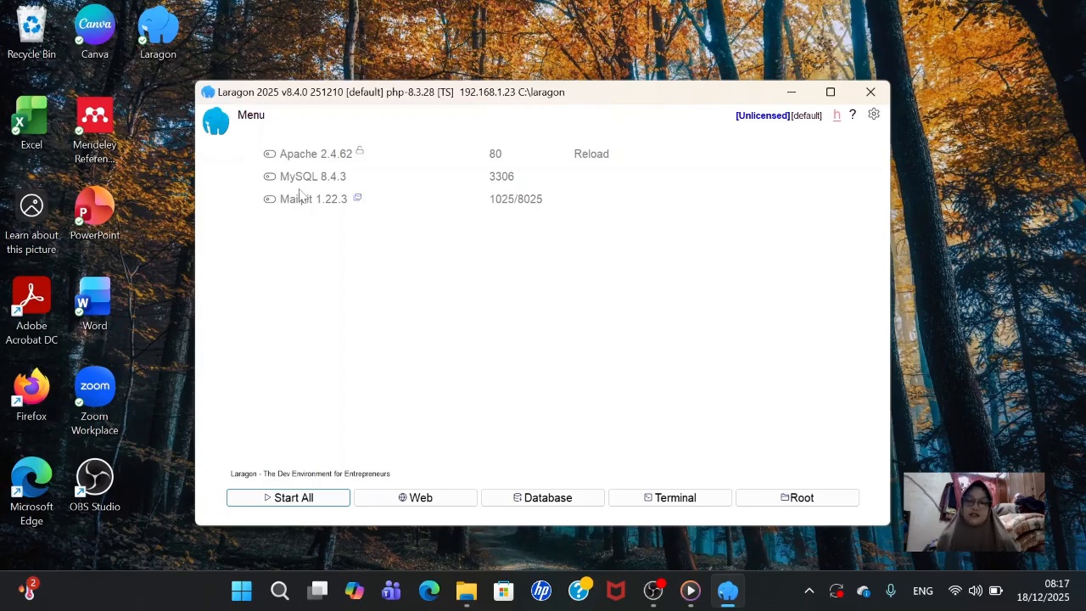
left_click(311, 498)
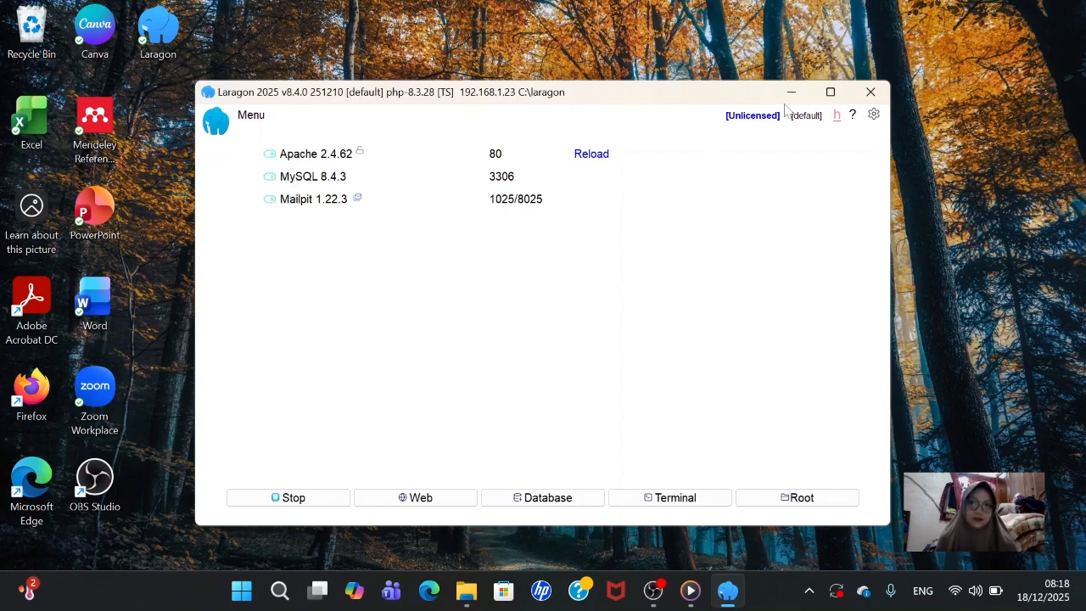
left_click(830, 92)
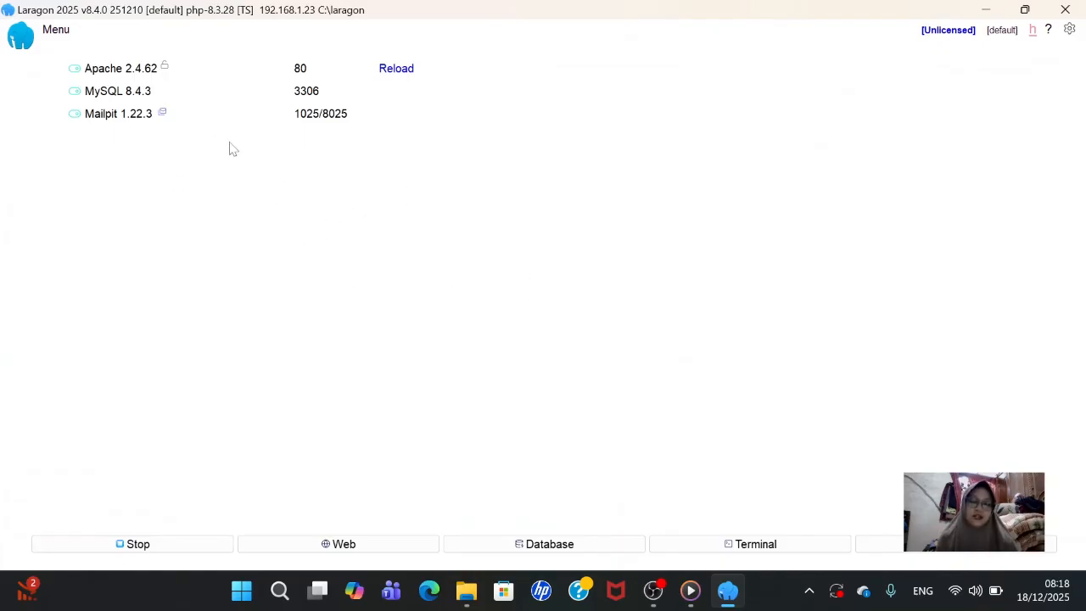
- Add phpmyadmin through Laragon's Menu > Tools > Quick add so it opens at localhost/phpmyadmin
left_click(61, 37)
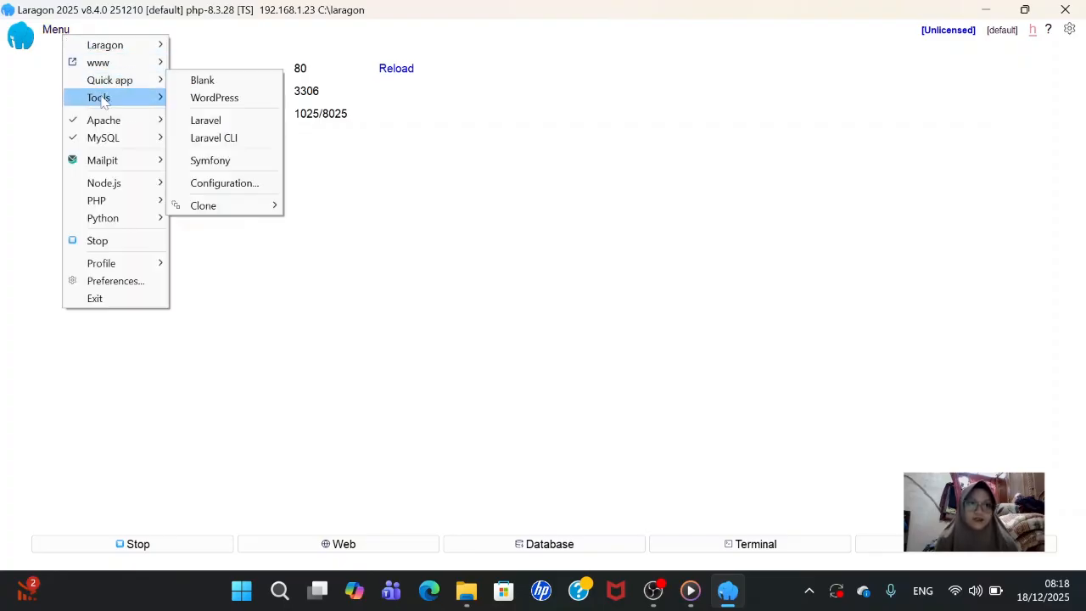
mouse_move(106, 99)
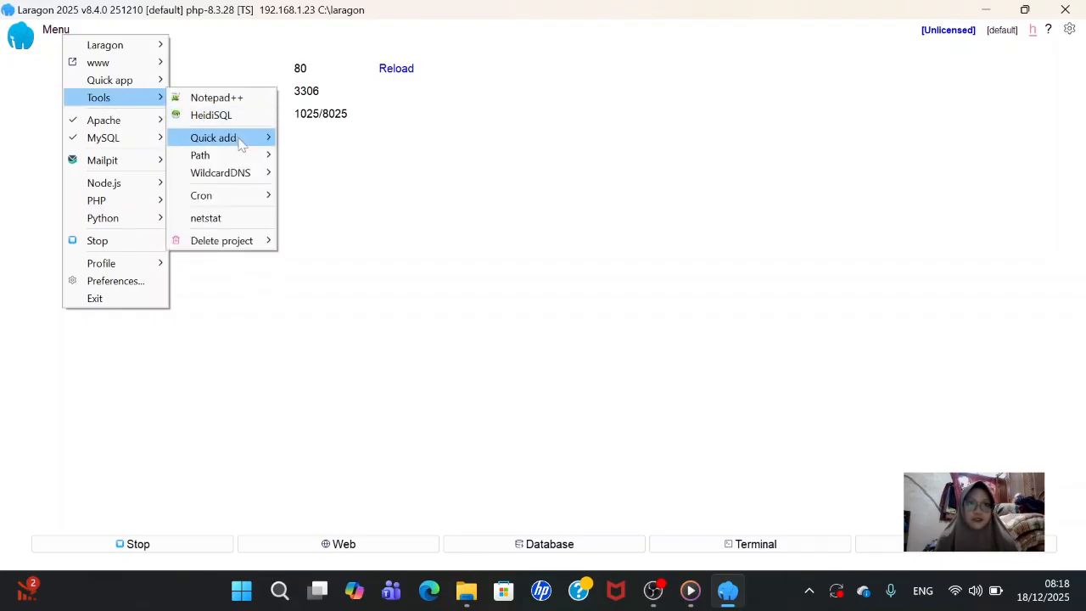
mouse_move(240, 144)
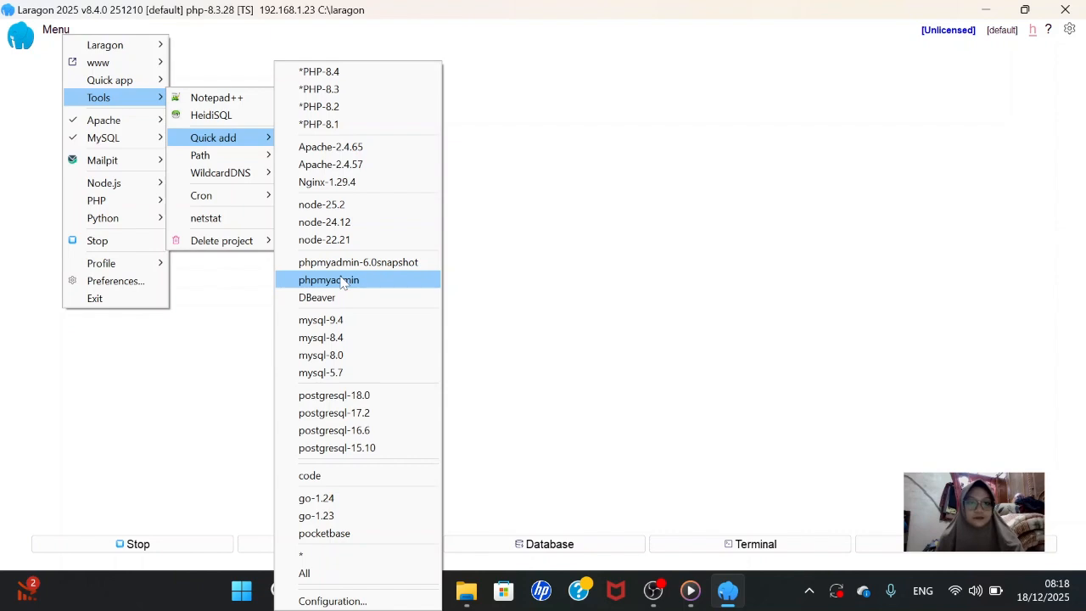
left_click(343, 282)
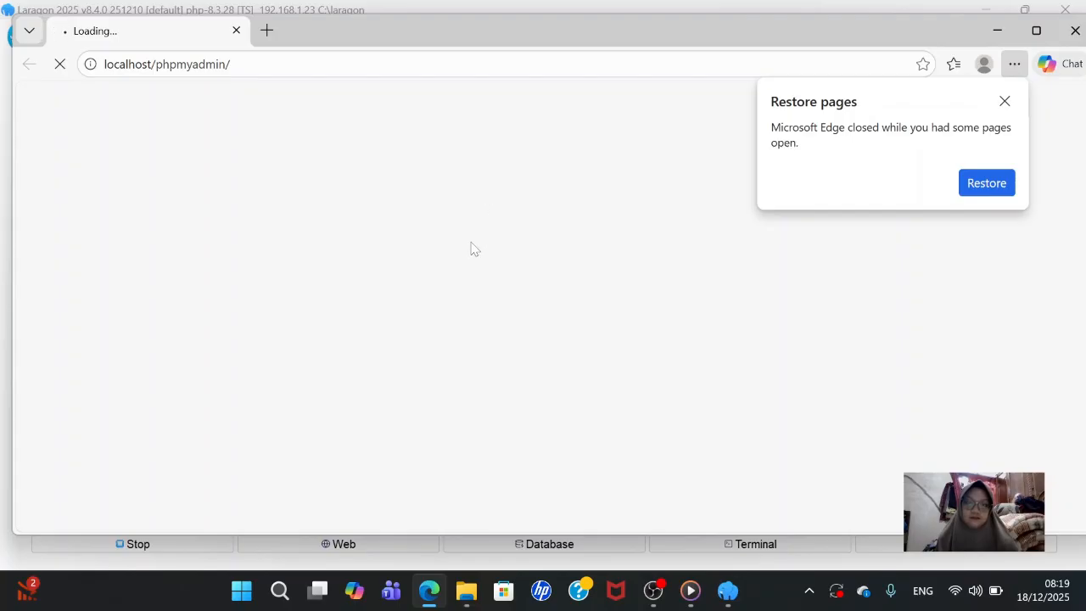
- Switch to Edge's phpMyAdmin login page and start typing 'roo' into the Username field
left_click(663, 599)
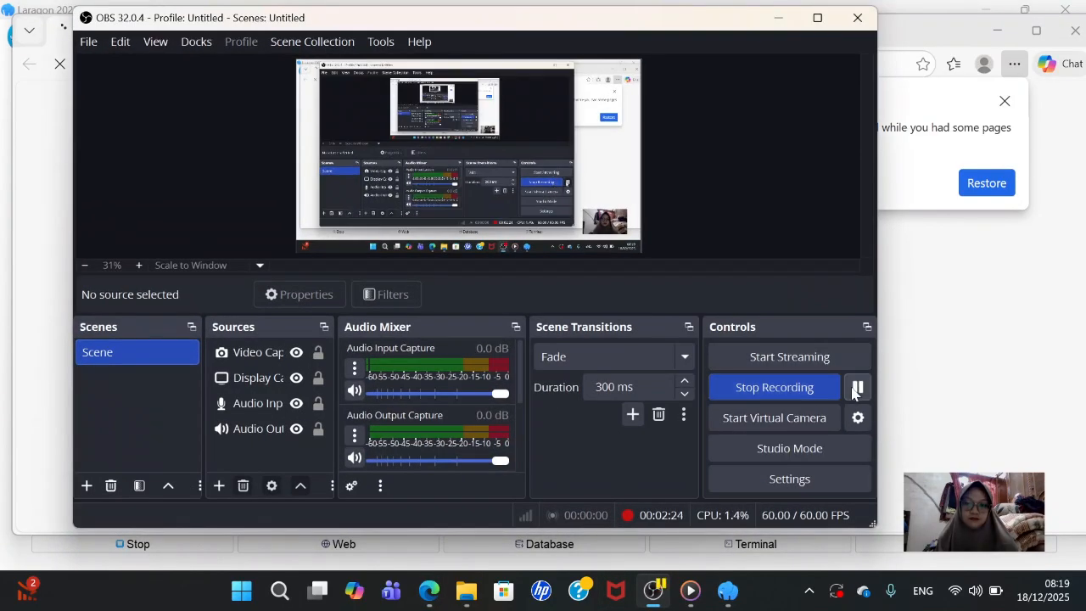
left_click(897, 358)
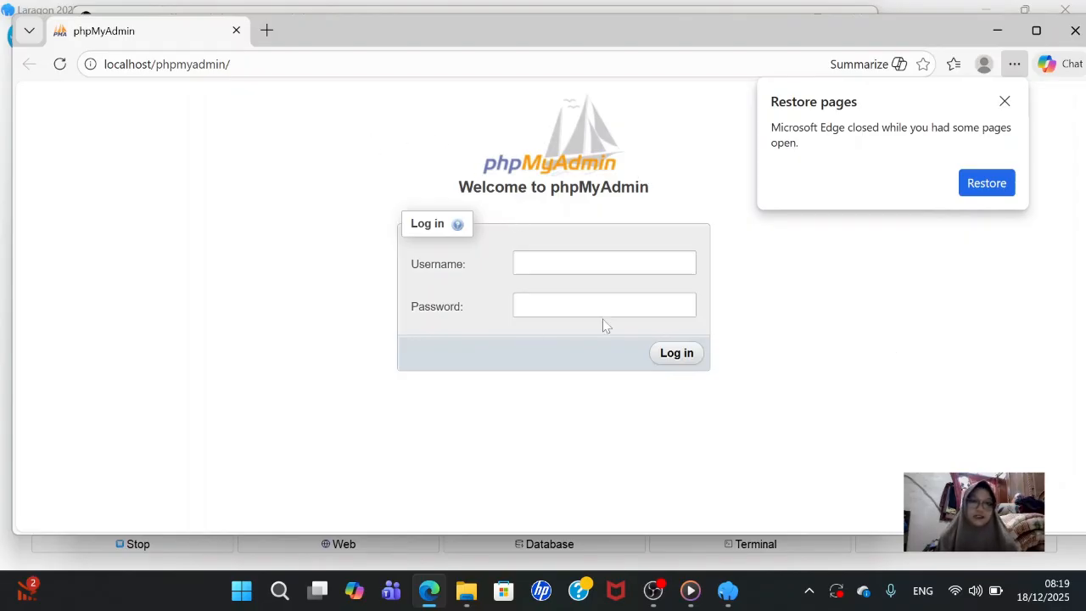
left_click(594, 263)
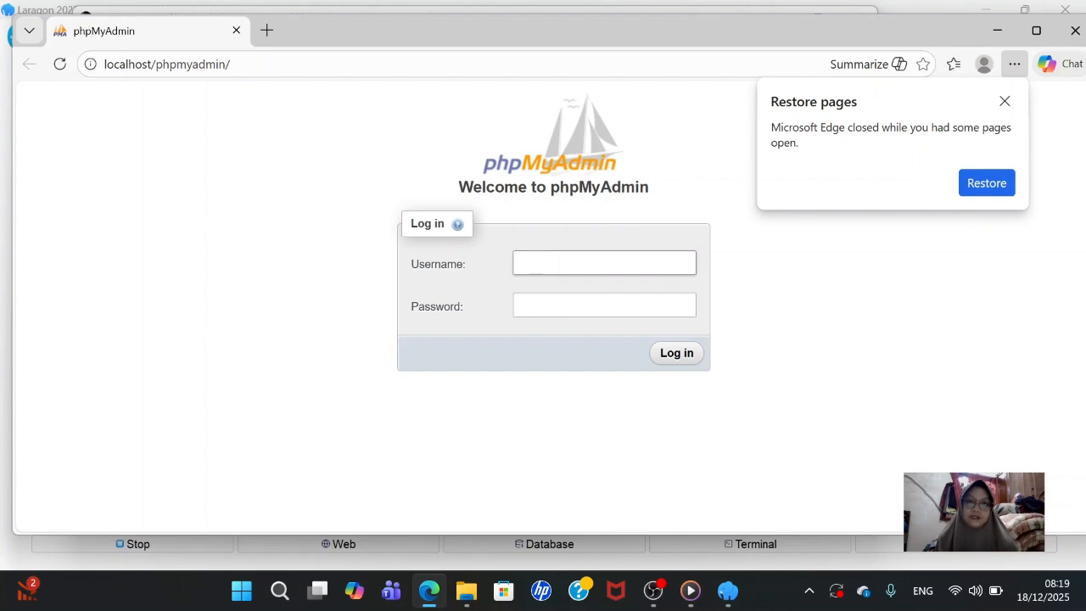
left_click(560, 263)
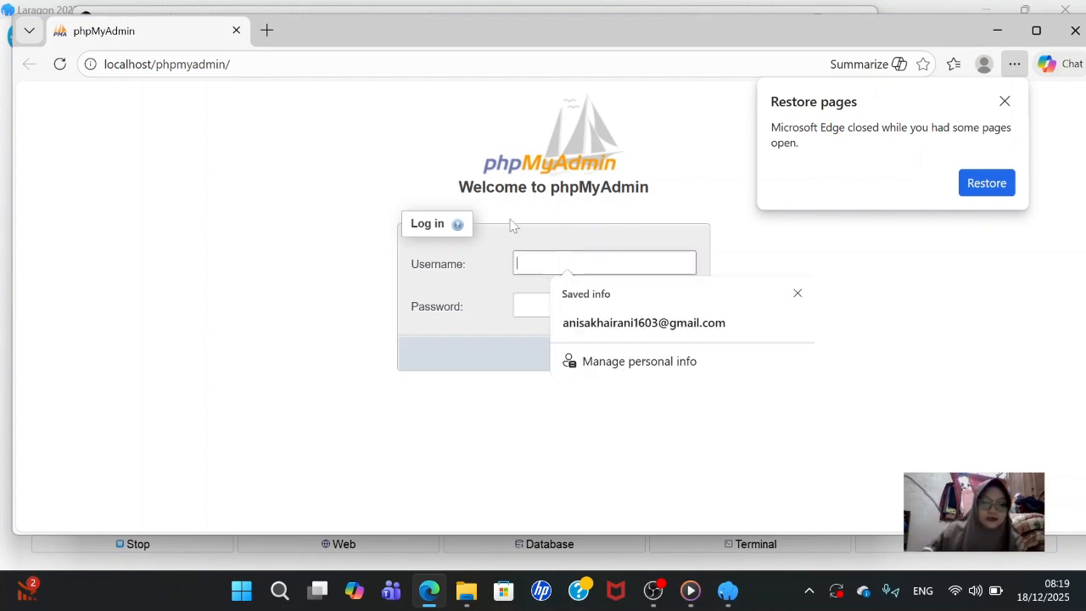
type("r")
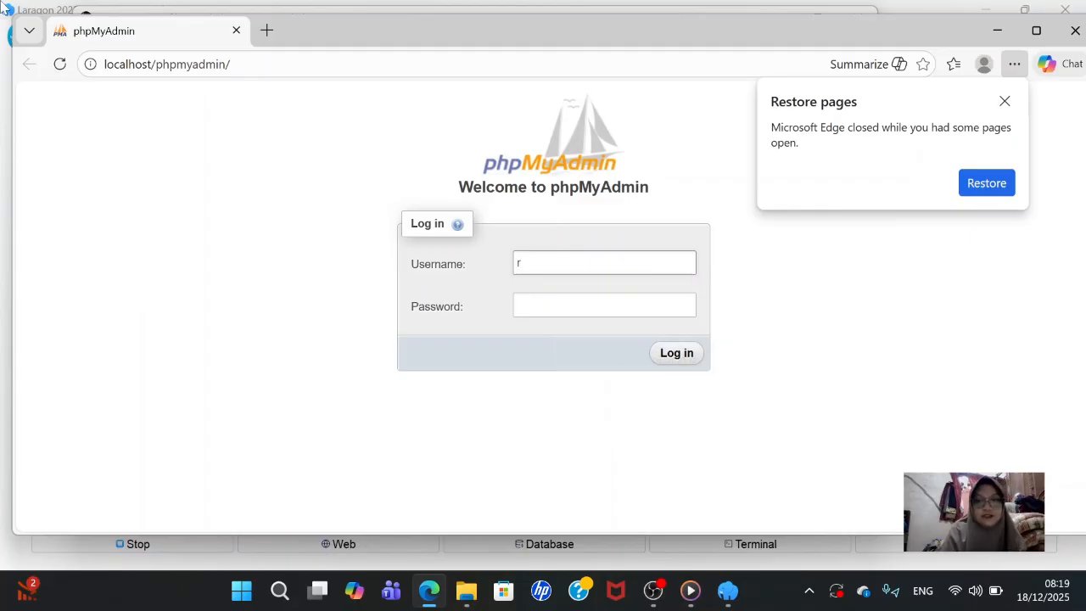
type("oot")
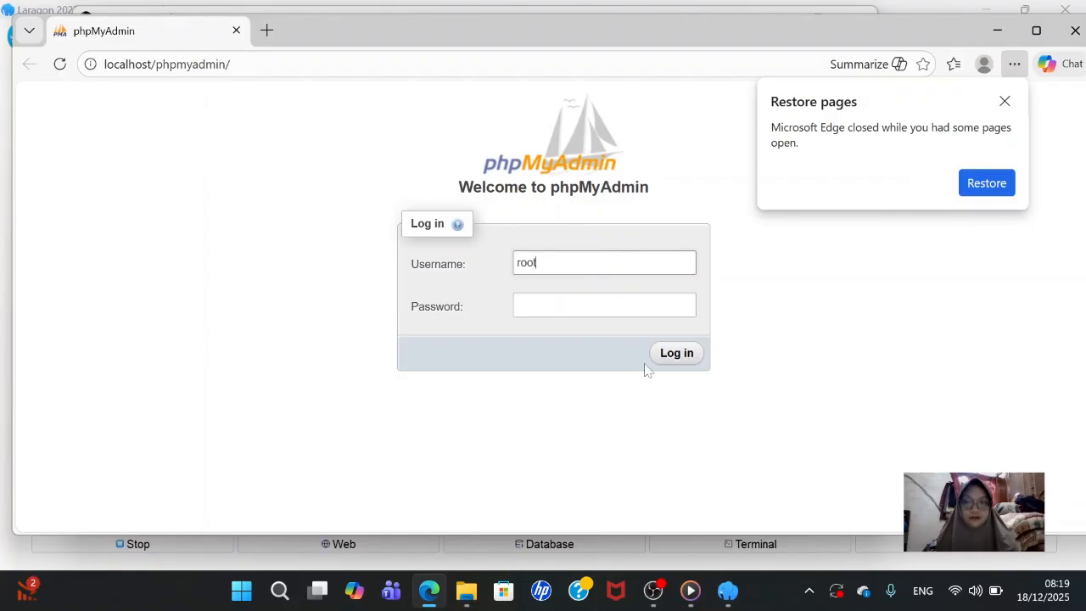
- Log in to phpMyAdmin as root with an empty password
left_click(686, 363)
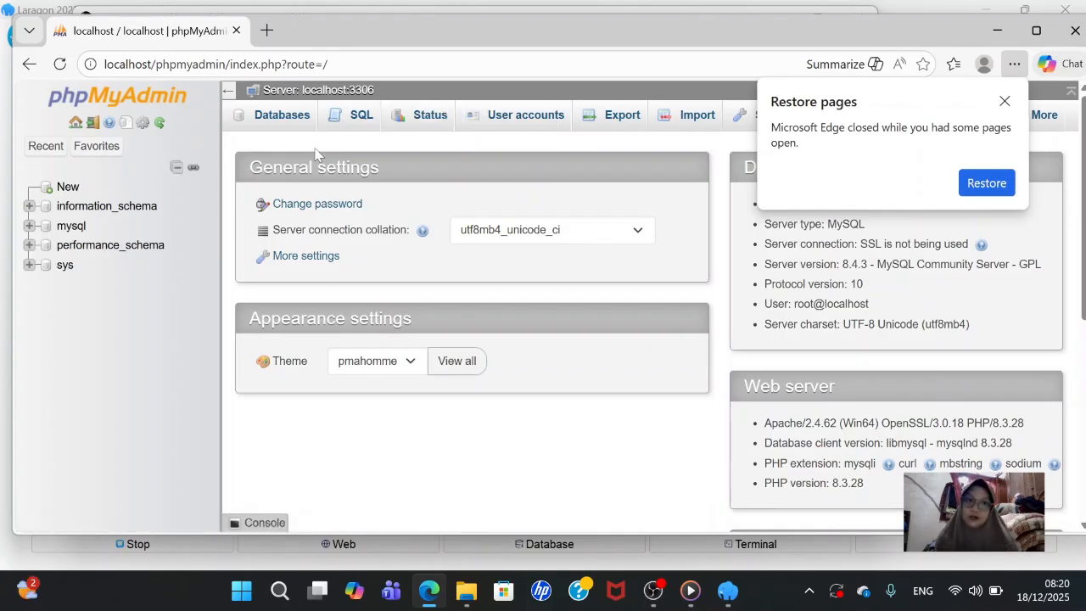
- Create a database named 'slims' from the Databases tab and dismiss Edge's restore-pages popup
left_click(284, 117)
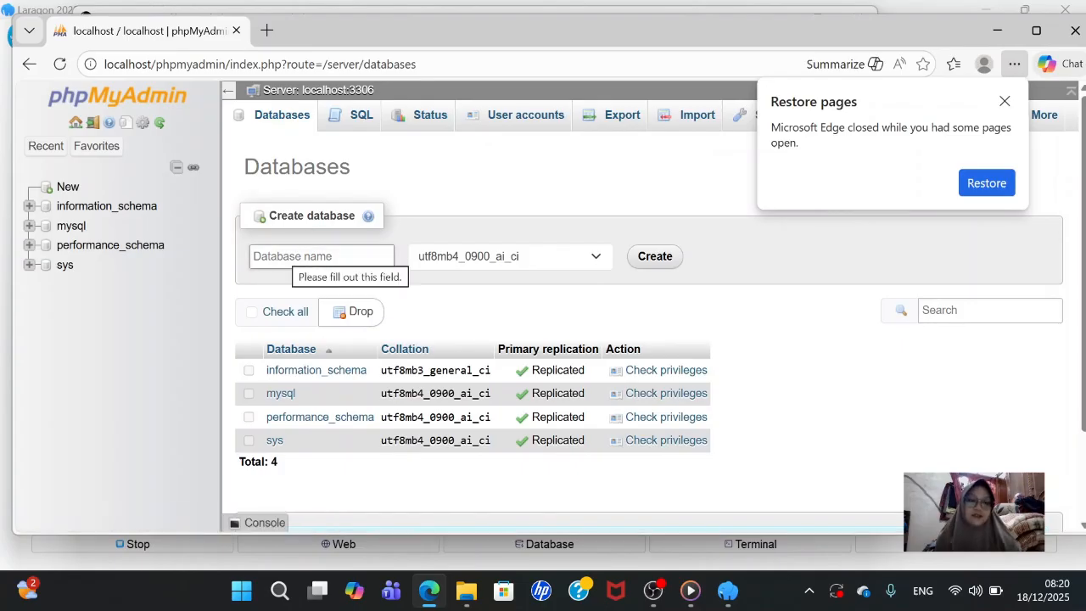
left_click(305, 256)
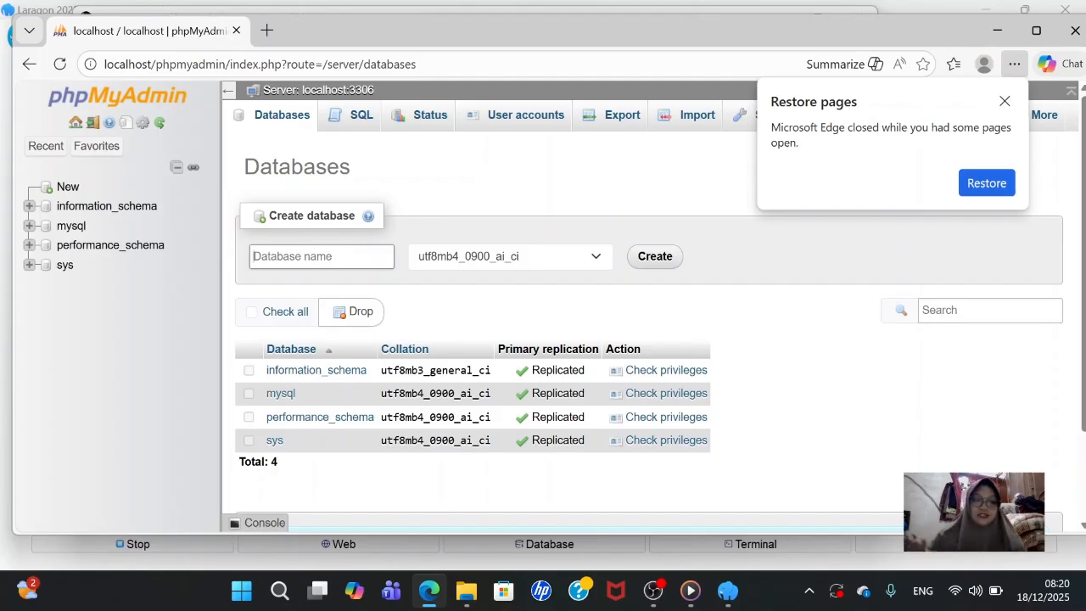
type("slims")
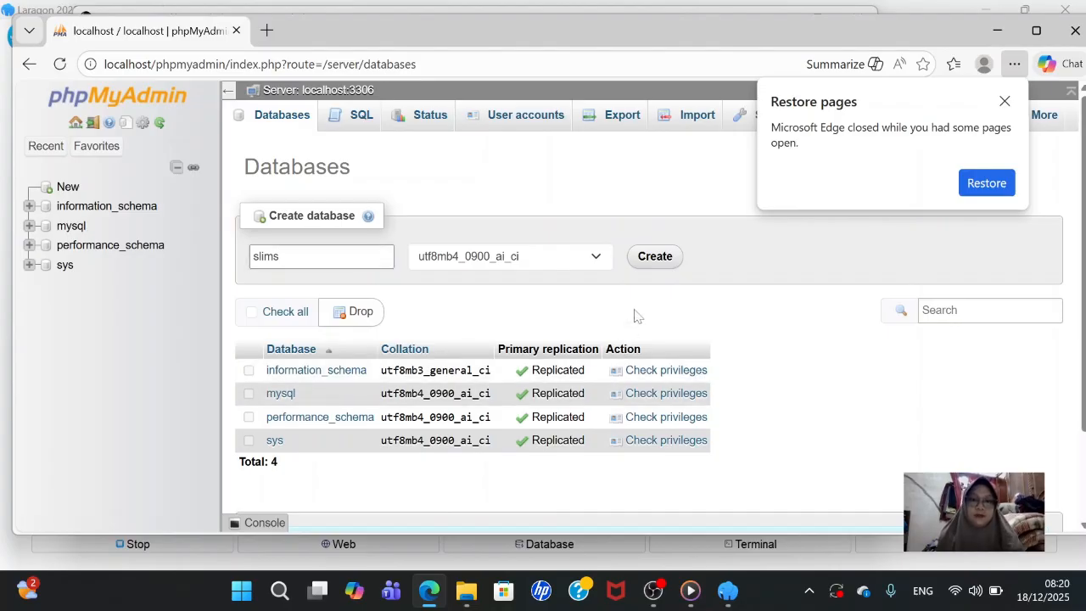
left_click(655, 256)
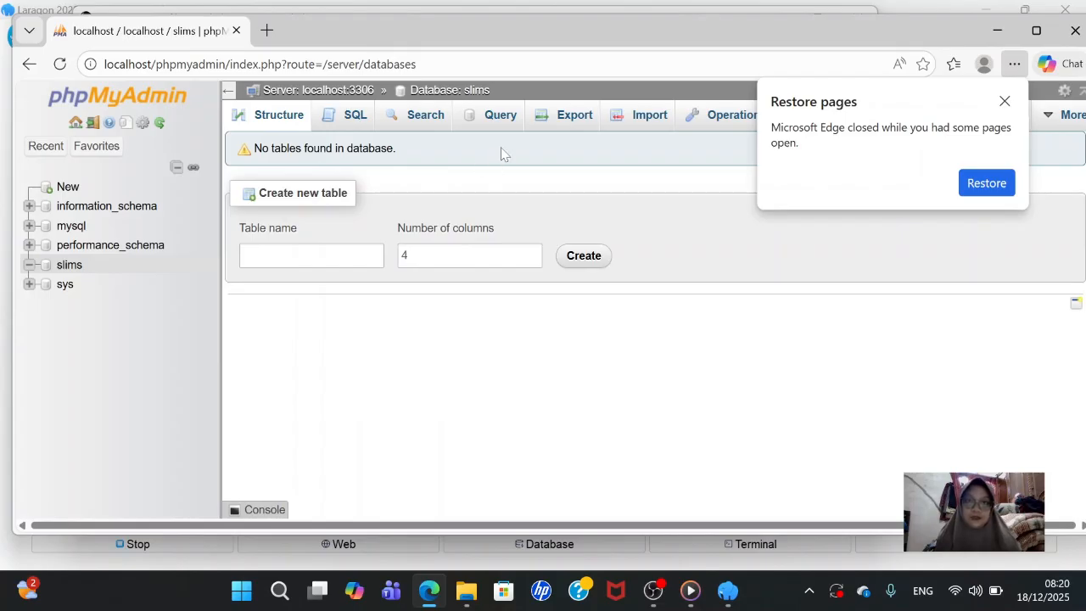
left_click(1005, 101)
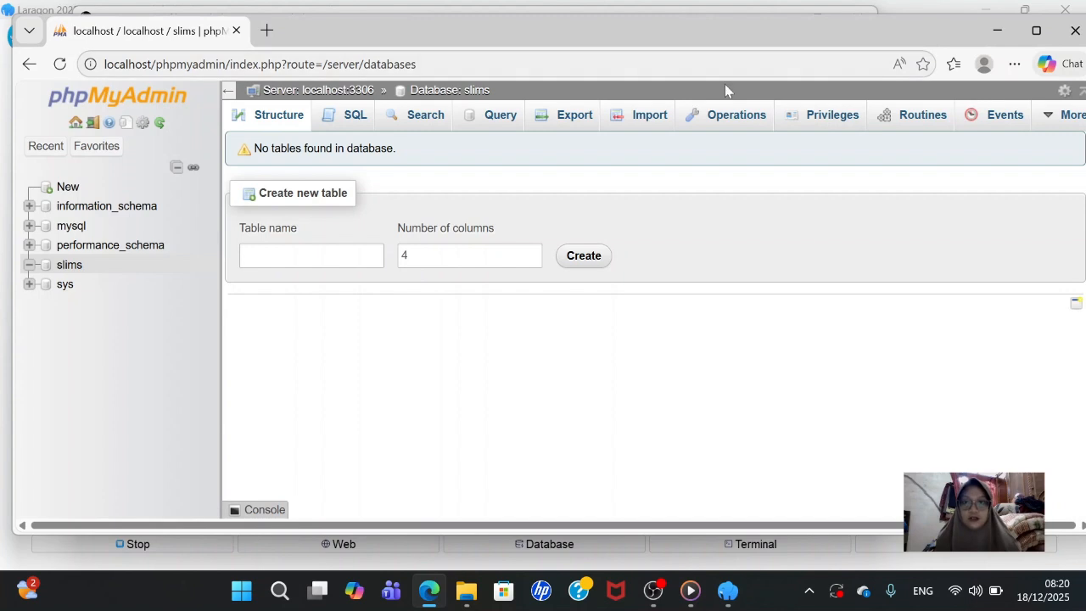
- From the slims Privileges page, add a user account with user name 'slims'
left_click(813, 118)
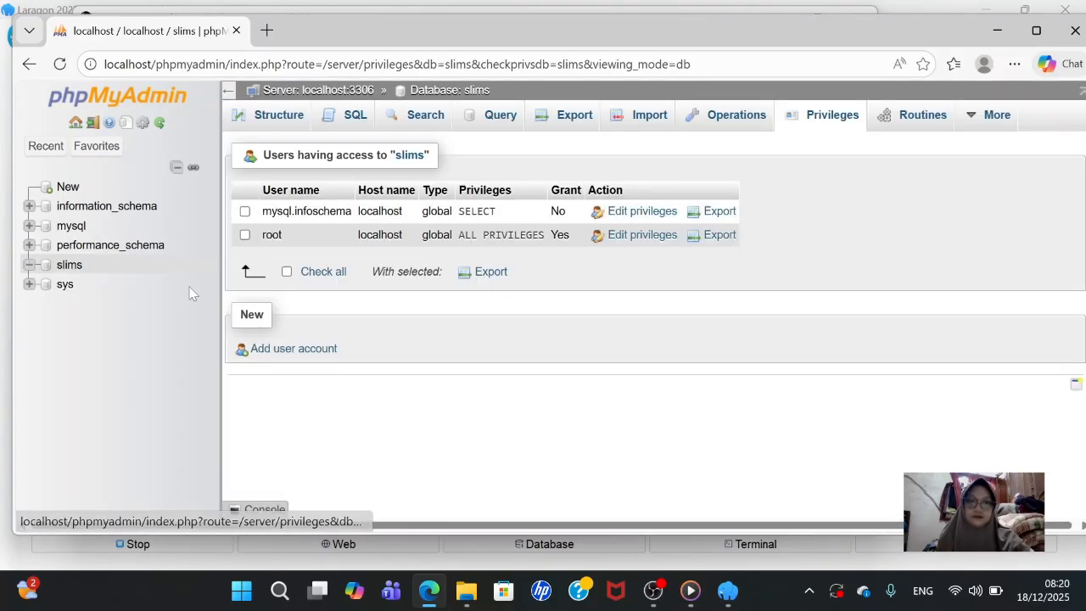
left_click(278, 357)
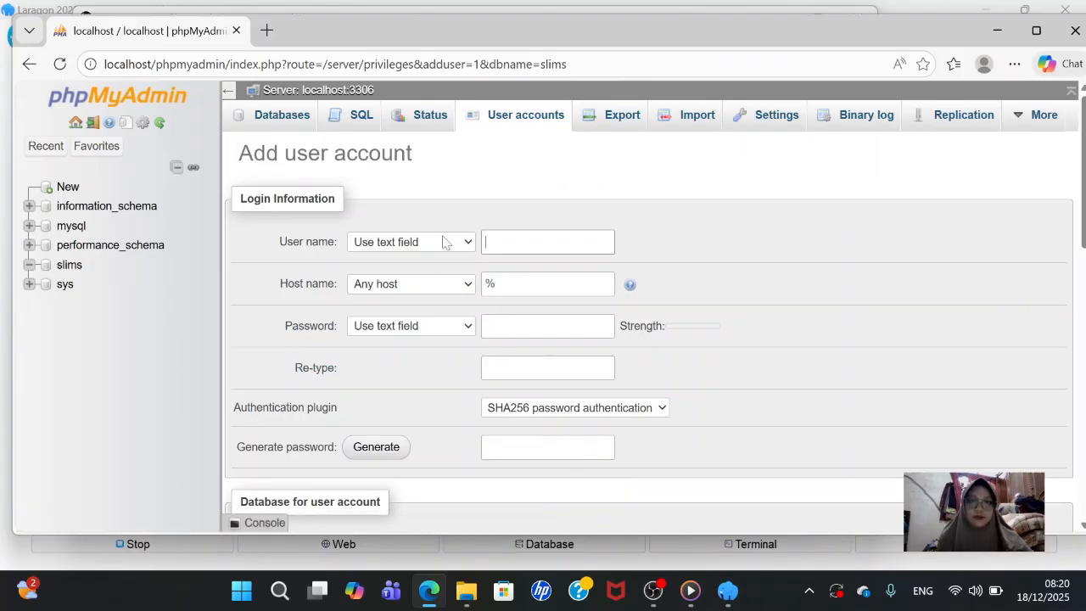
left_click(509, 243)
left_click(461, 246)
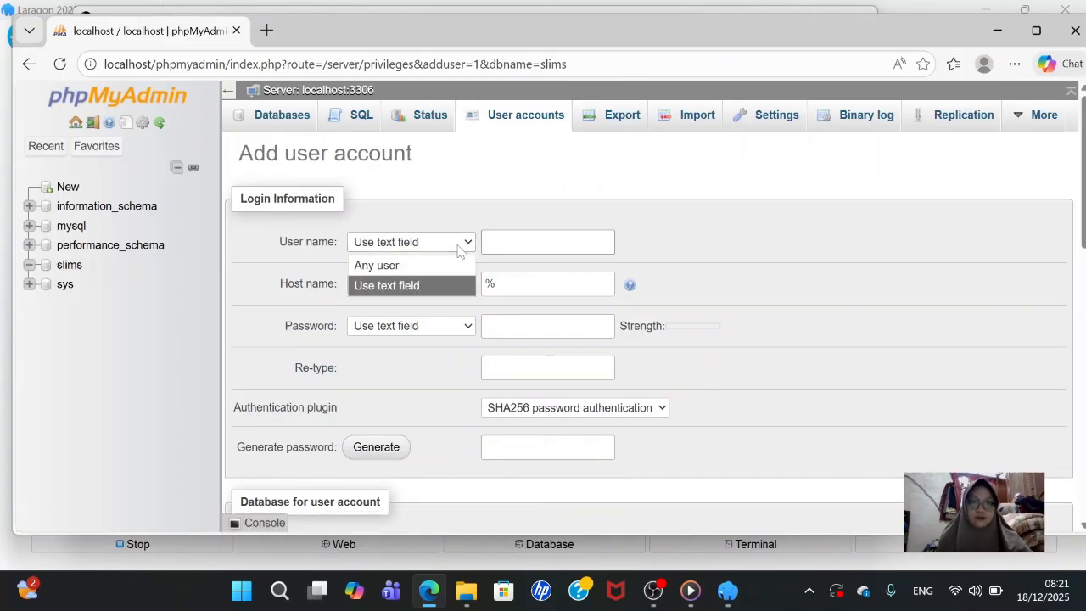
left_click(509, 242)
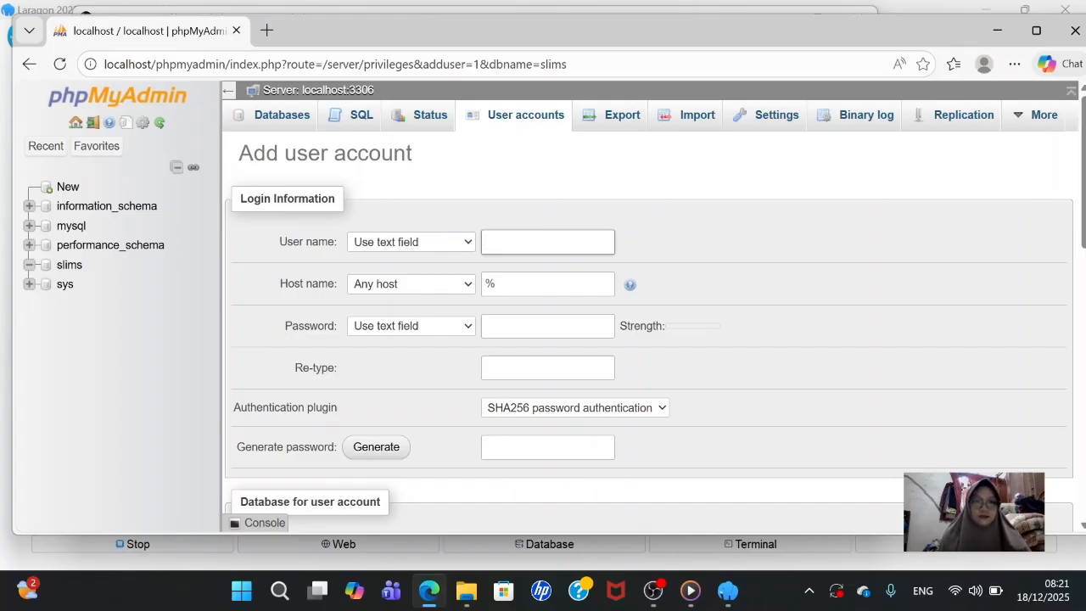
type("s")
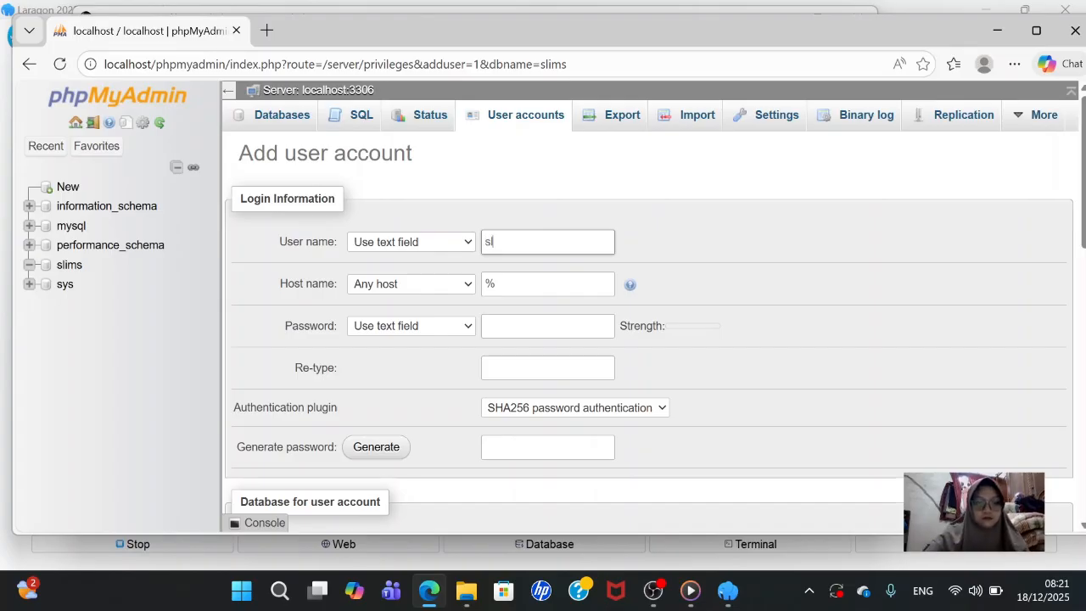
type("lims")
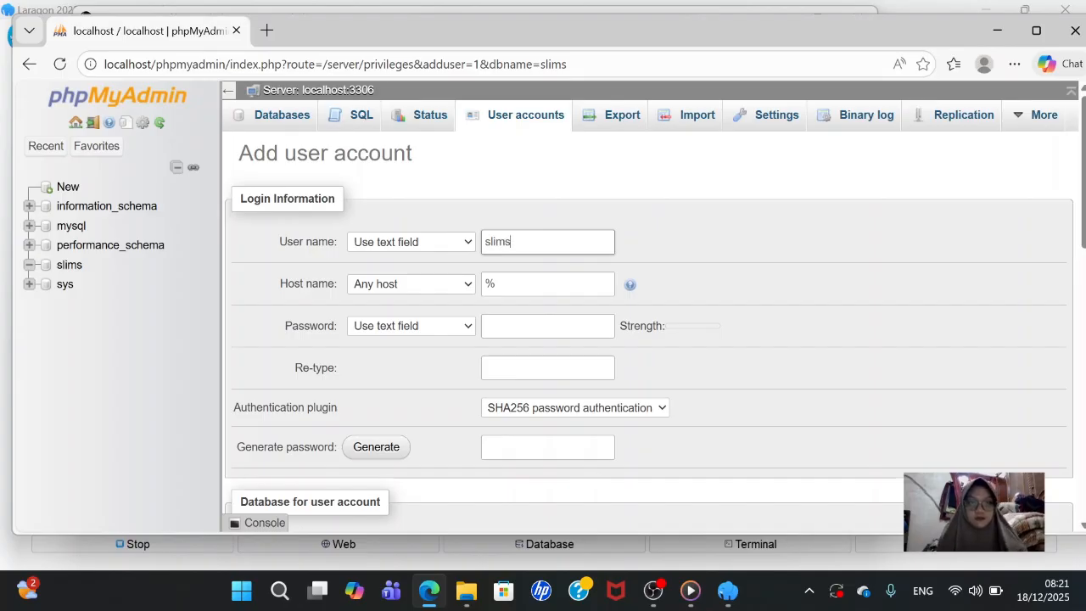
- Set the host to Local (localhost), enter the account password and begin re-typing it
left_click(470, 286)
left_click(446, 325)
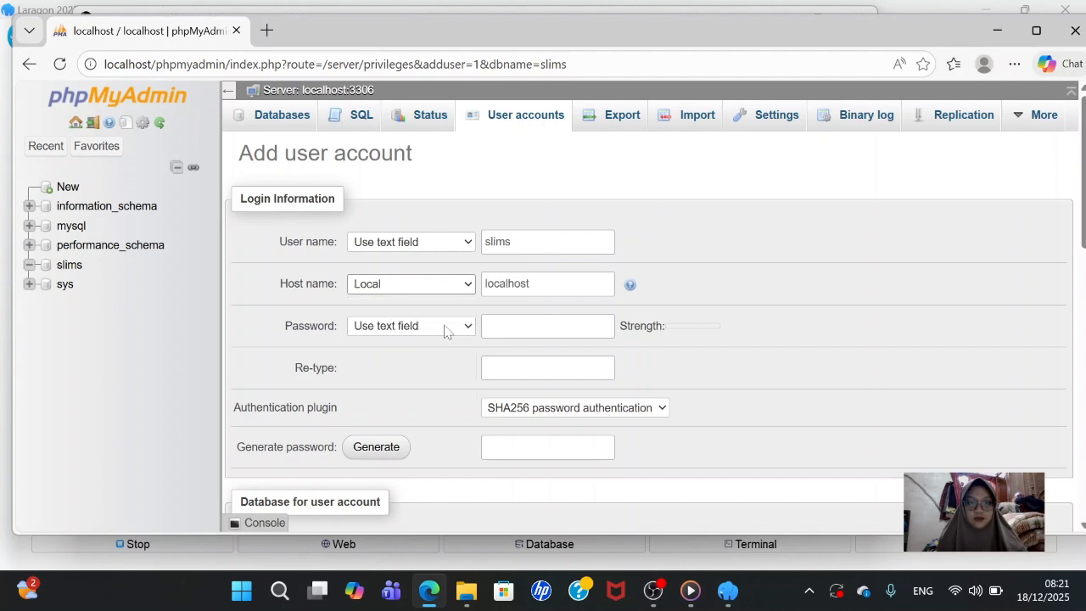
left_click(487, 326)
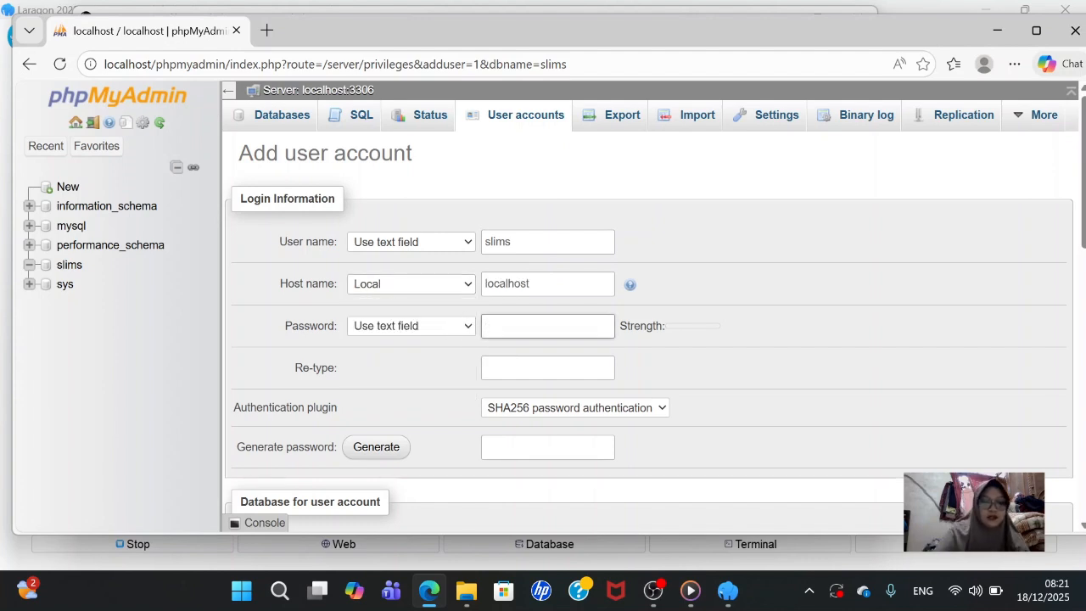
type("••••••••")
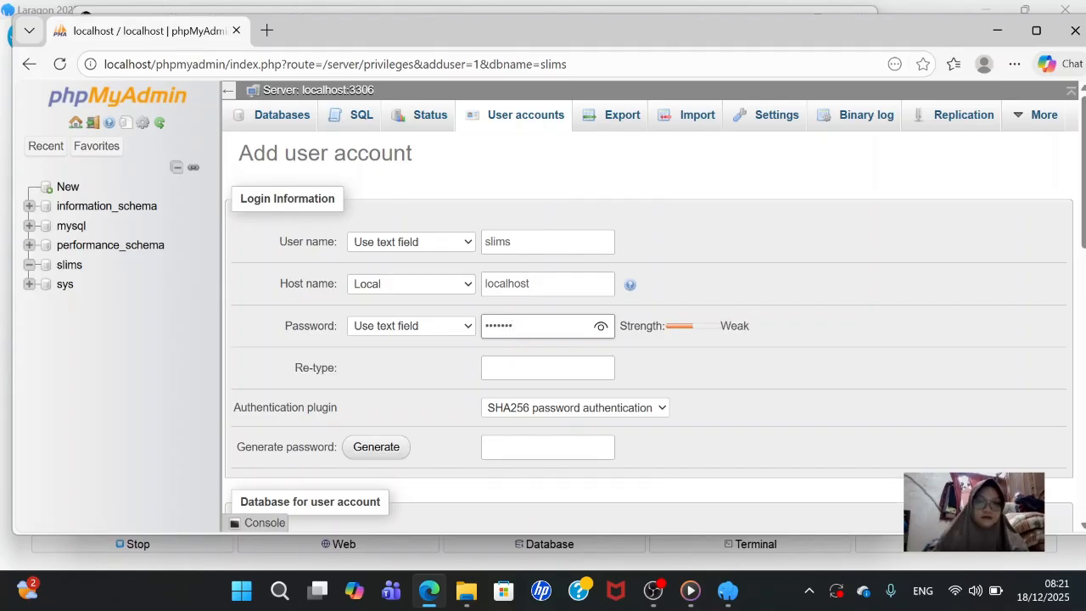
left_click(601, 328)
key("Tab")
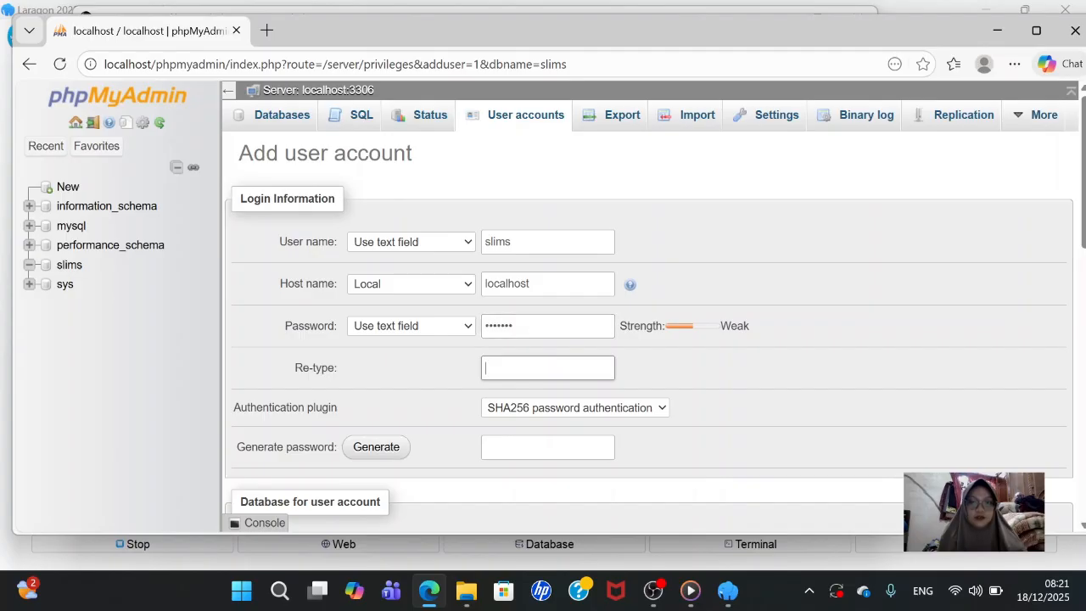
type("r")
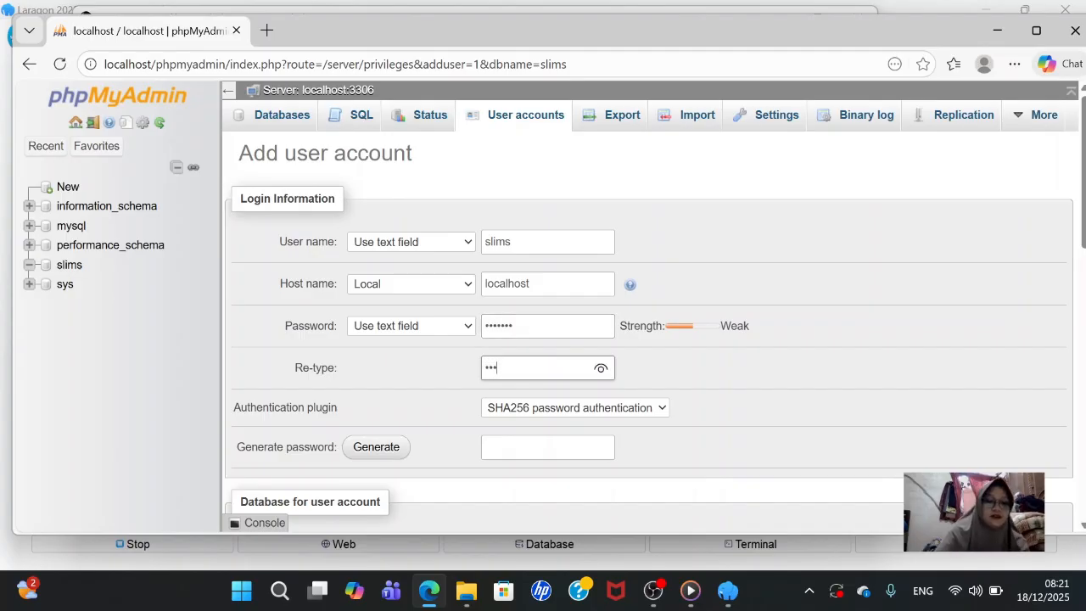
- Tick Check all global privileges, create the slims account, and decline saving the password
left_click(548, 350)
scroll(547, 349, "down", 4)
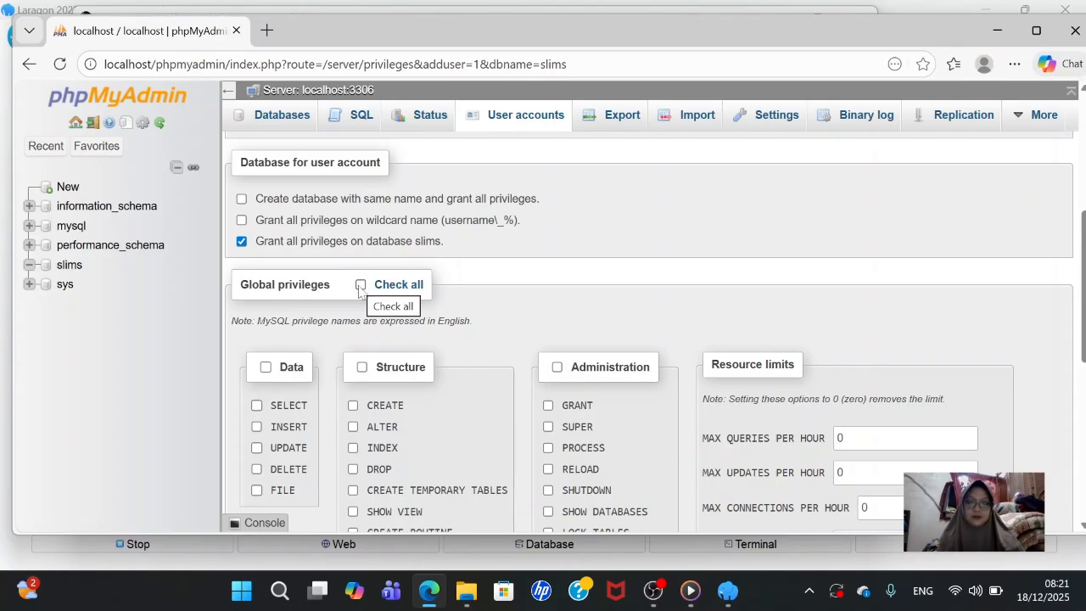
left_click(360, 284)
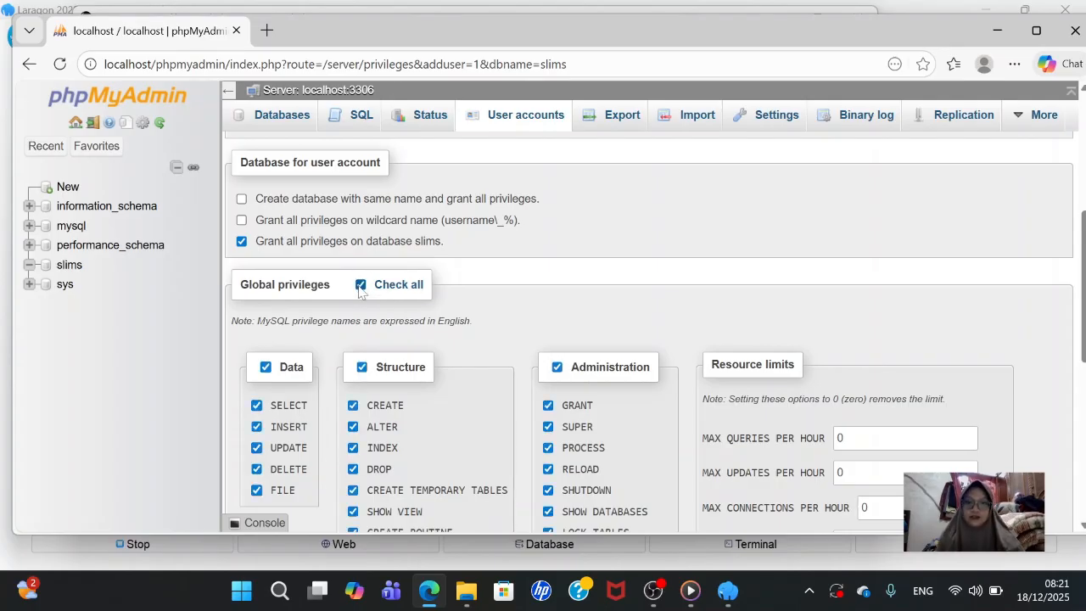
scroll(534, 381, "down", 5)
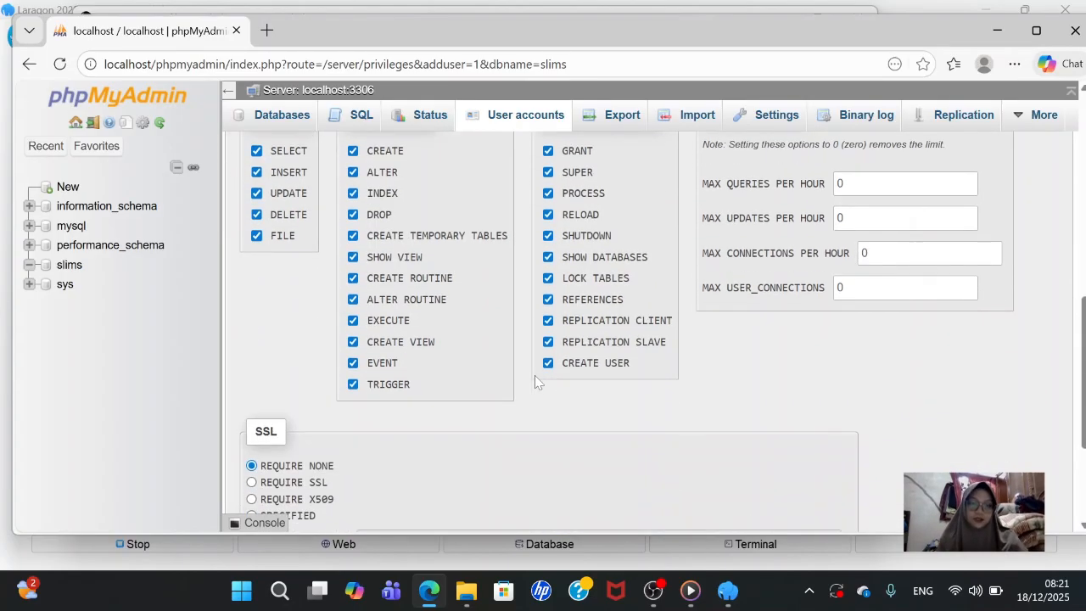
scroll(534, 375, "down", 1)
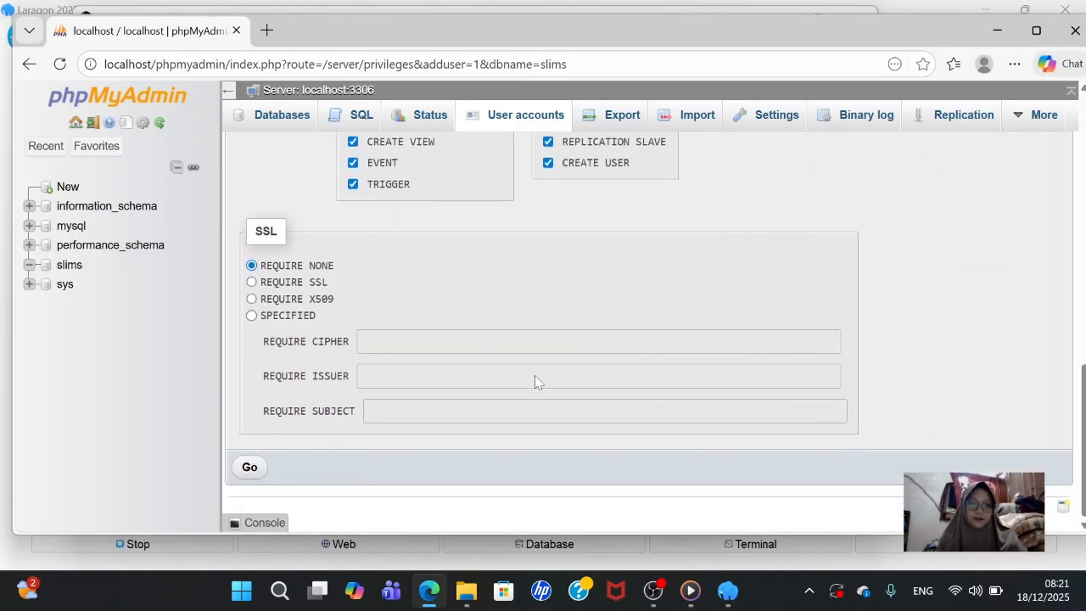
left_click(250, 467)
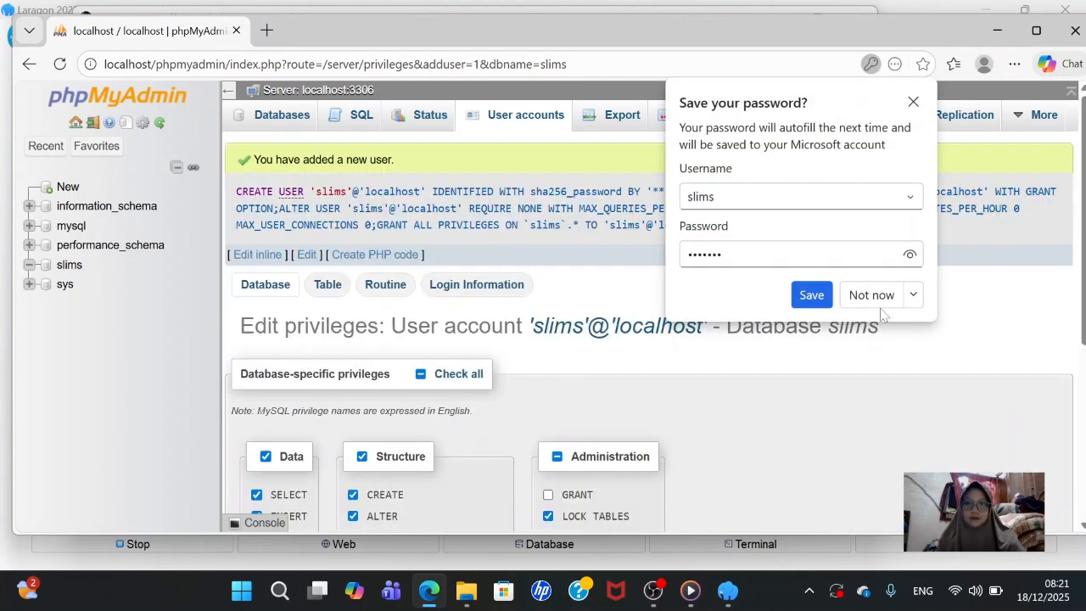
left_click(871, 294)
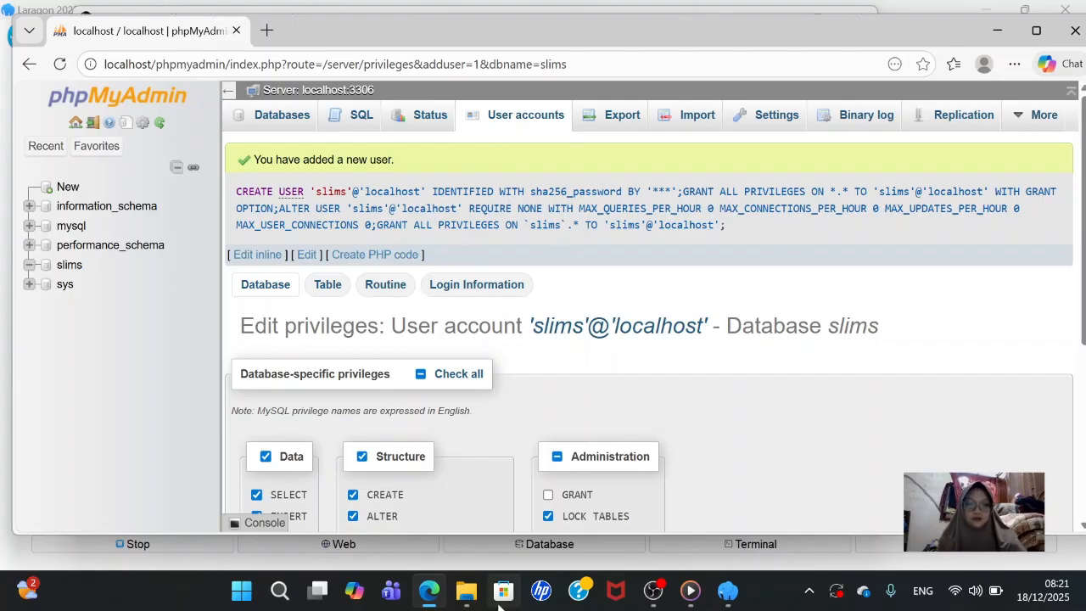
mouse_move(467, 592)
mouse_move(509, 533)
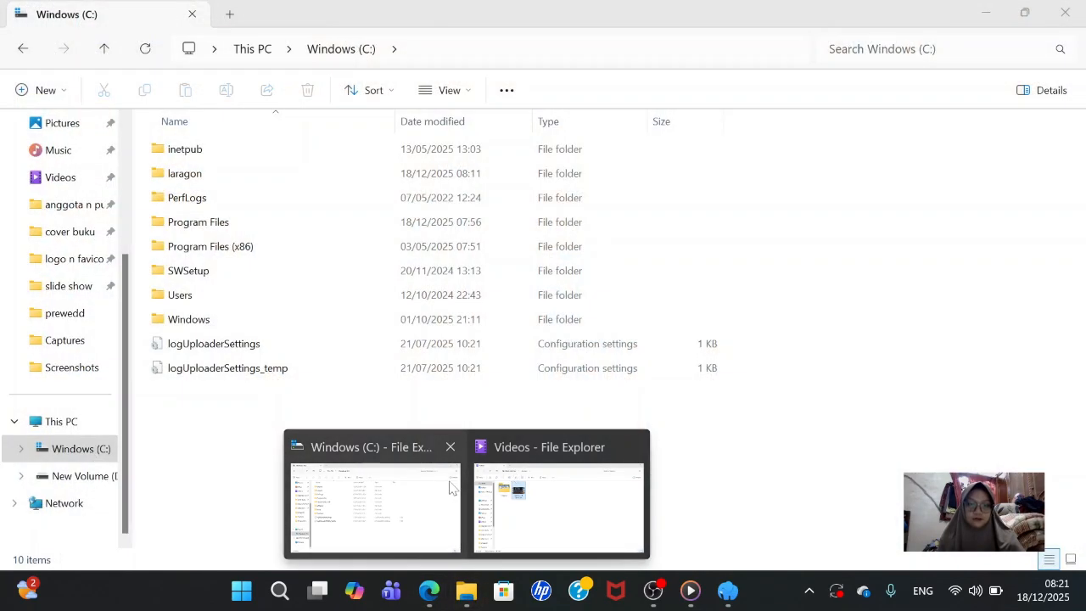
- In Downloads, open WinRAR's Extract files dialog for slims9_bulian-9.7.2.zip
left_click(450, 486)
scroll(31, 161, "up", 2)
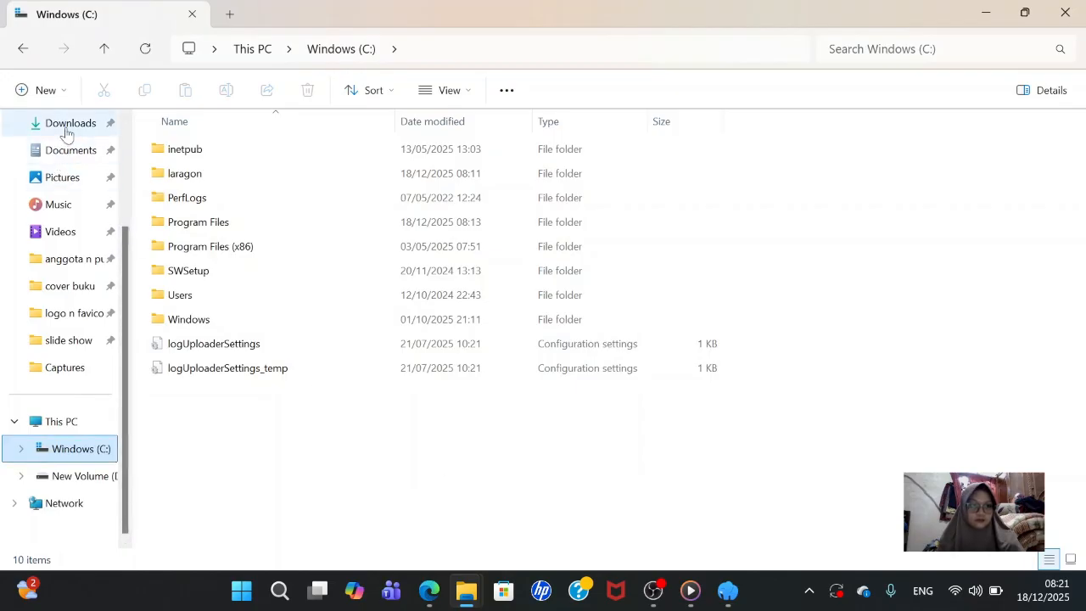
left_click(66, 127)
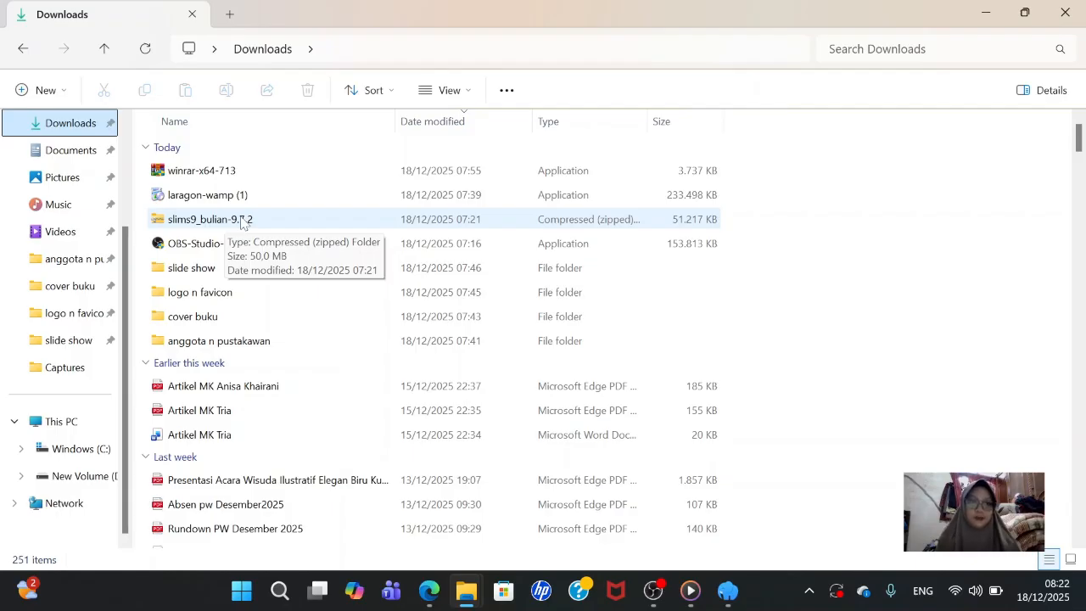
left_click(241, 219)
right_click(242, 221)
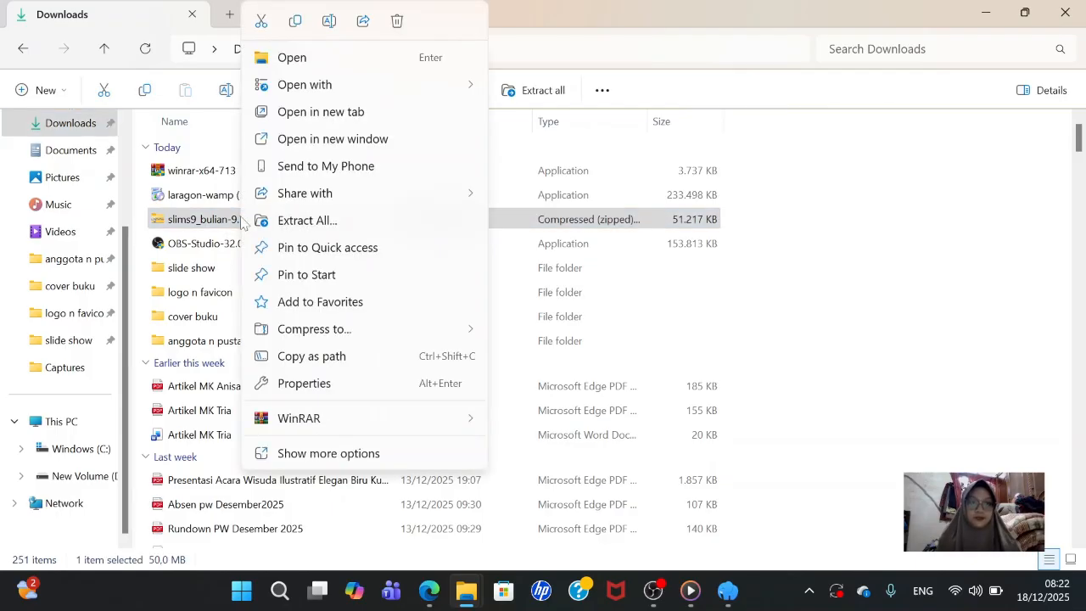
mouse_move(300, 424)
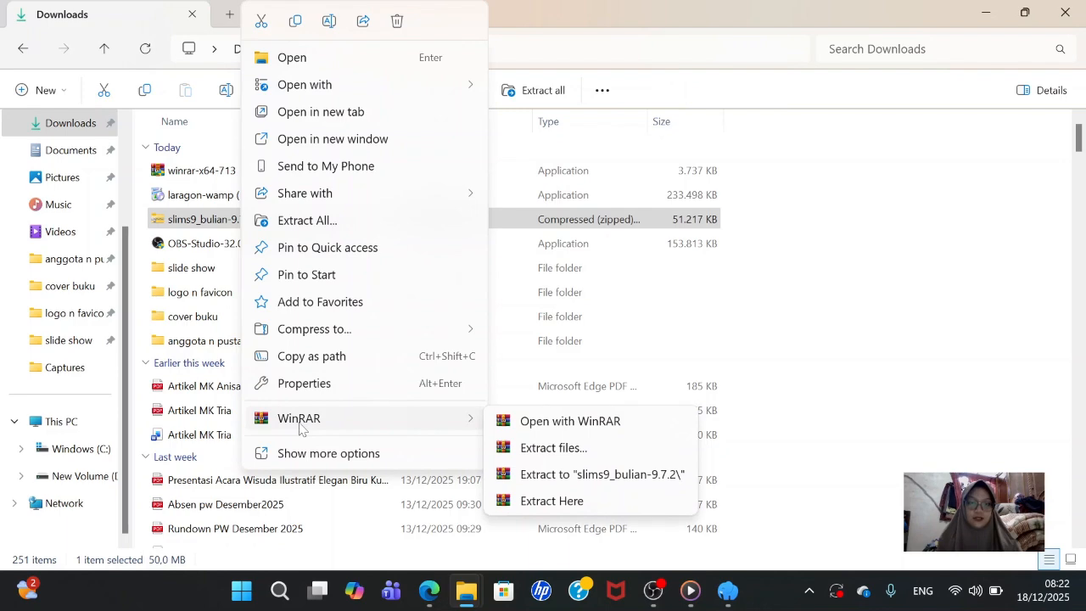
left_click(559, 455)
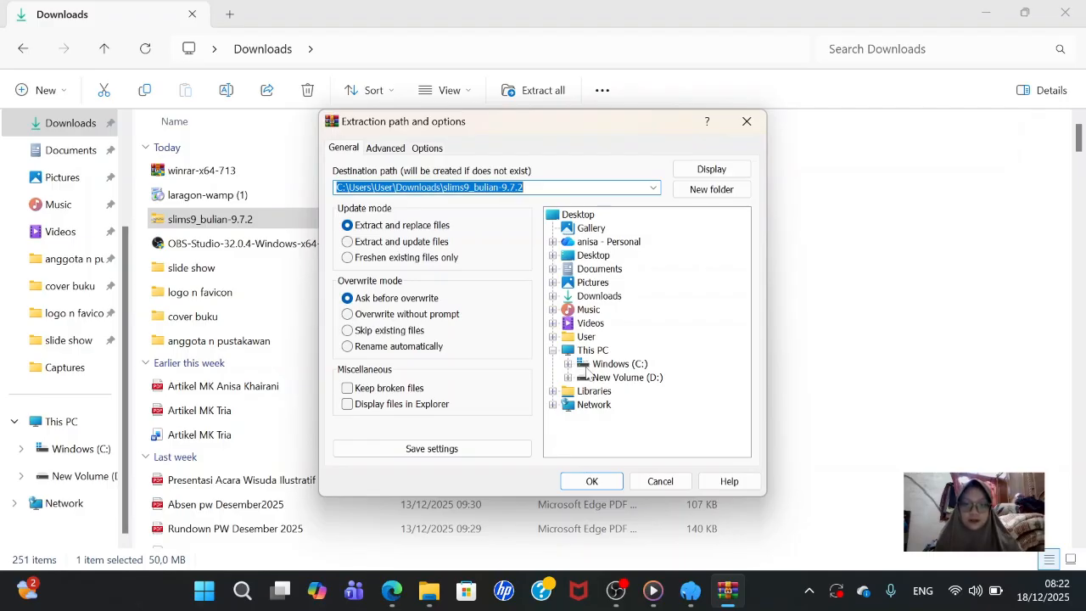
- Choose C:\laragon\www as the extraction destination in the folder tree and confirm with OK
double_click(585, 367)
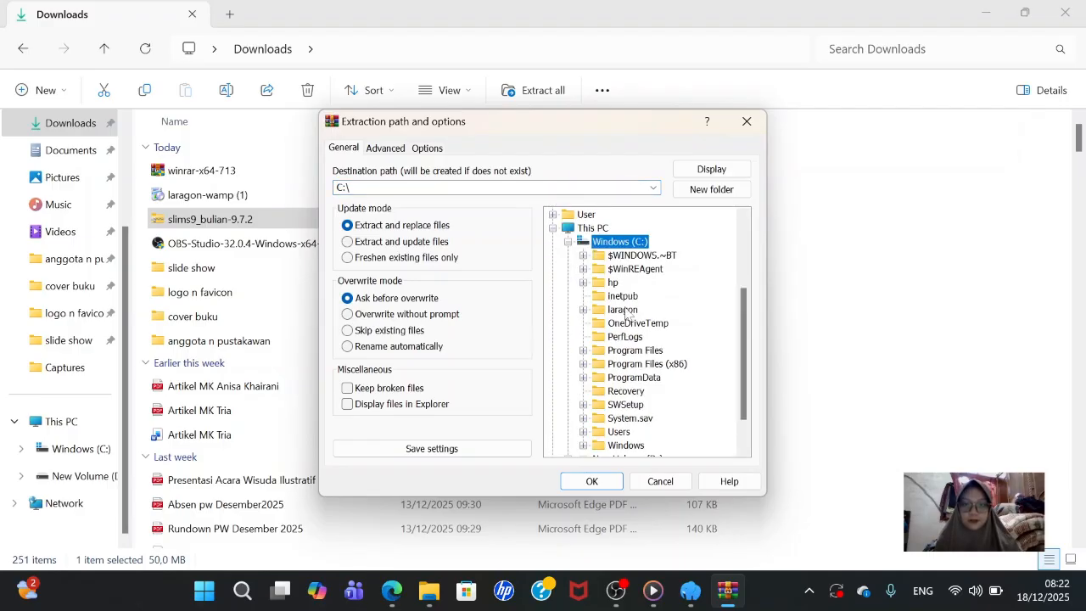
double_click(598, 310)
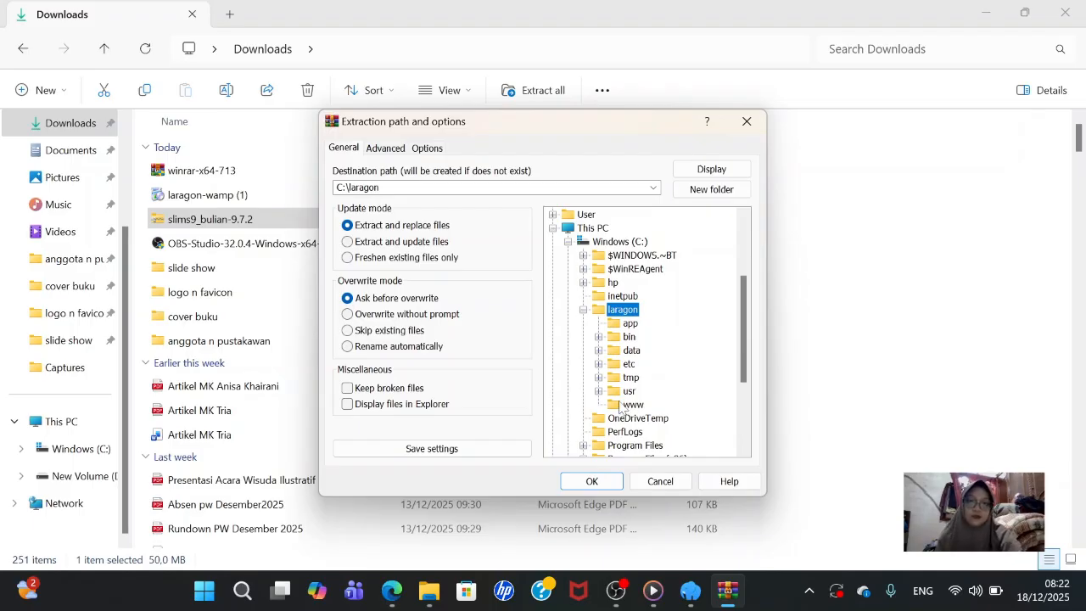
left_click(614, 408)
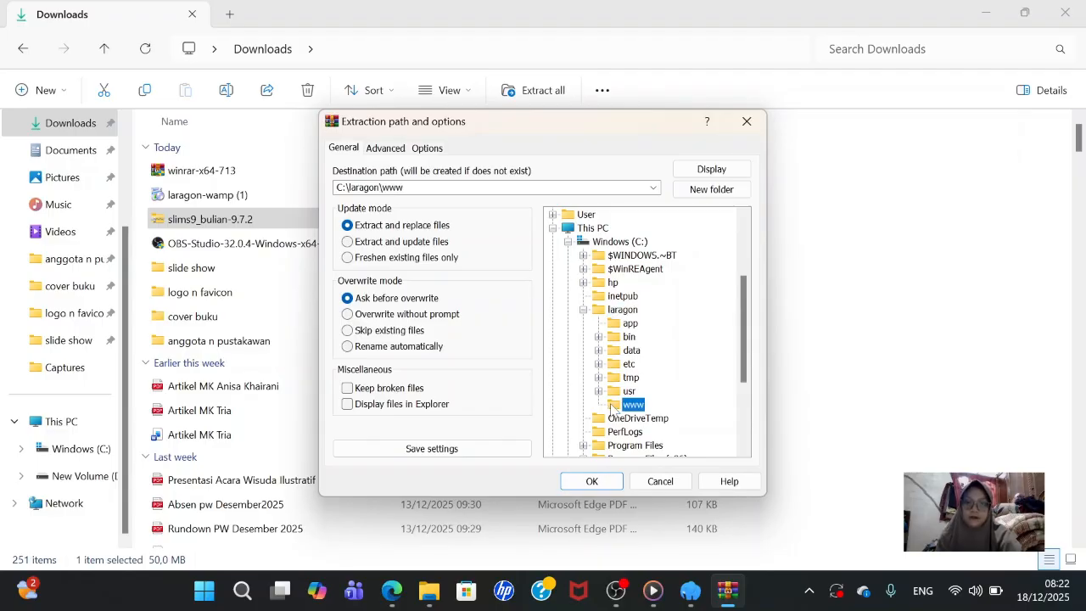
left_click(591, 481)
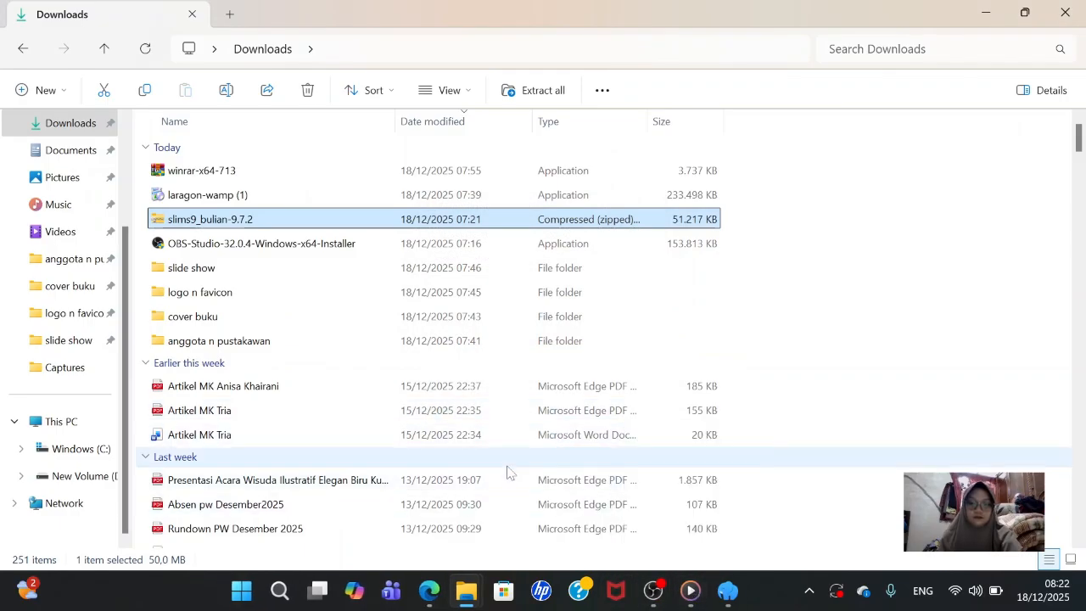
- Browse to the C:\laragon\www folder in File Explorer
left_click(93, 448)
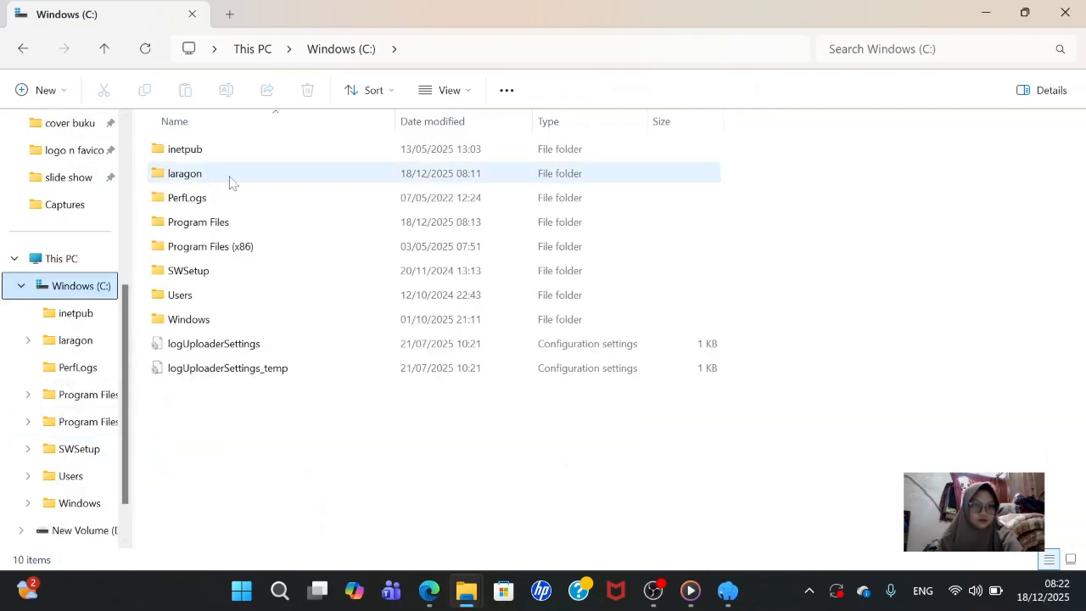
double_click(230, 178)
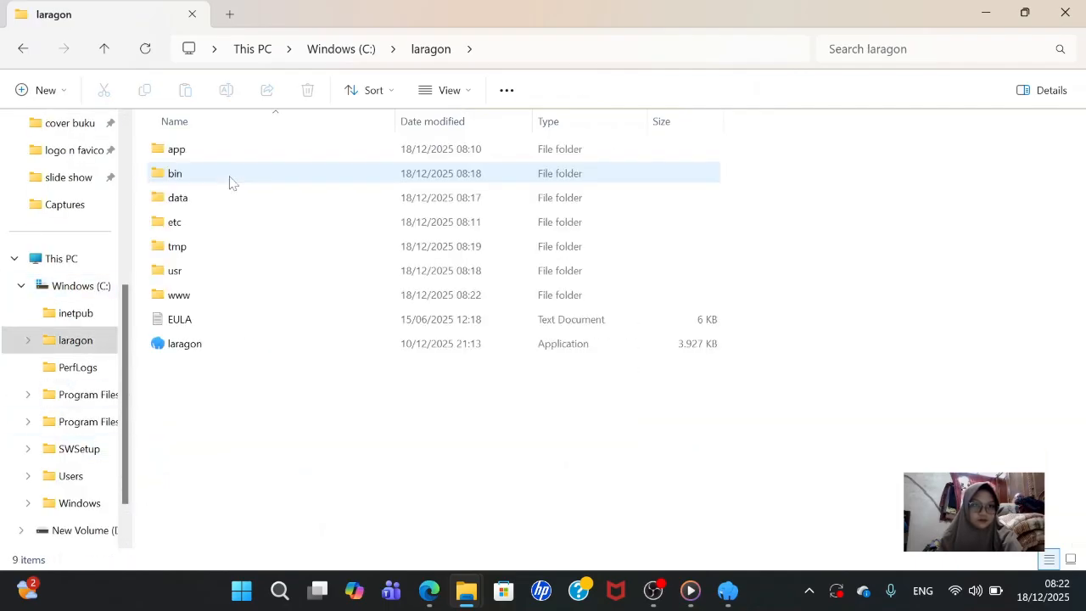
double_click(224, 296)
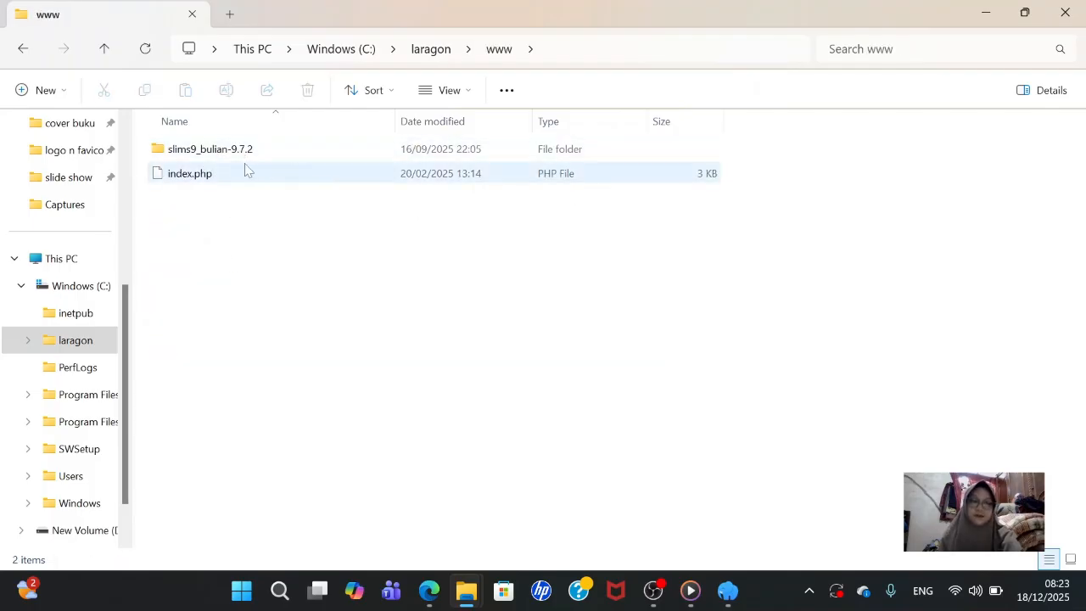
- Rename the slims9_bulian-9.7.2 folder to slims
mouse_move(285, 152)
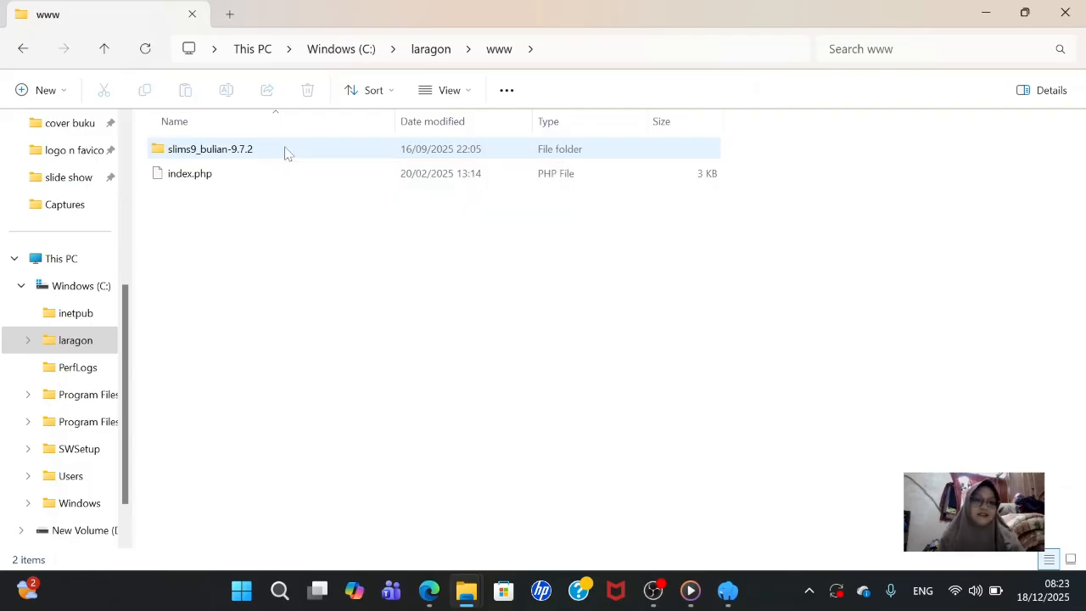
right_click(284, 151)
left_click(242, 151)
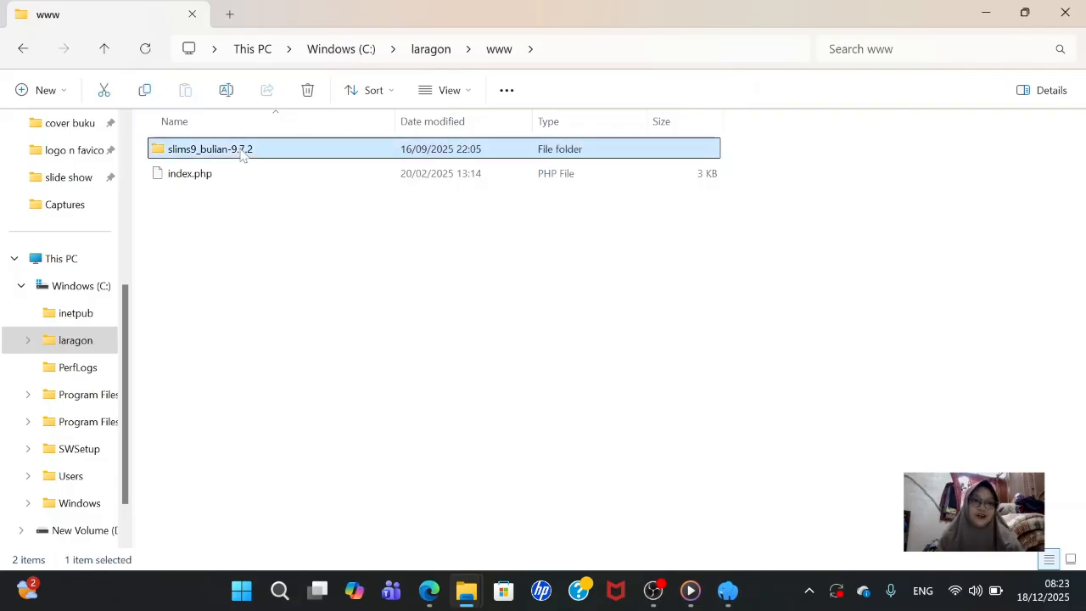
right_click(261, 148)
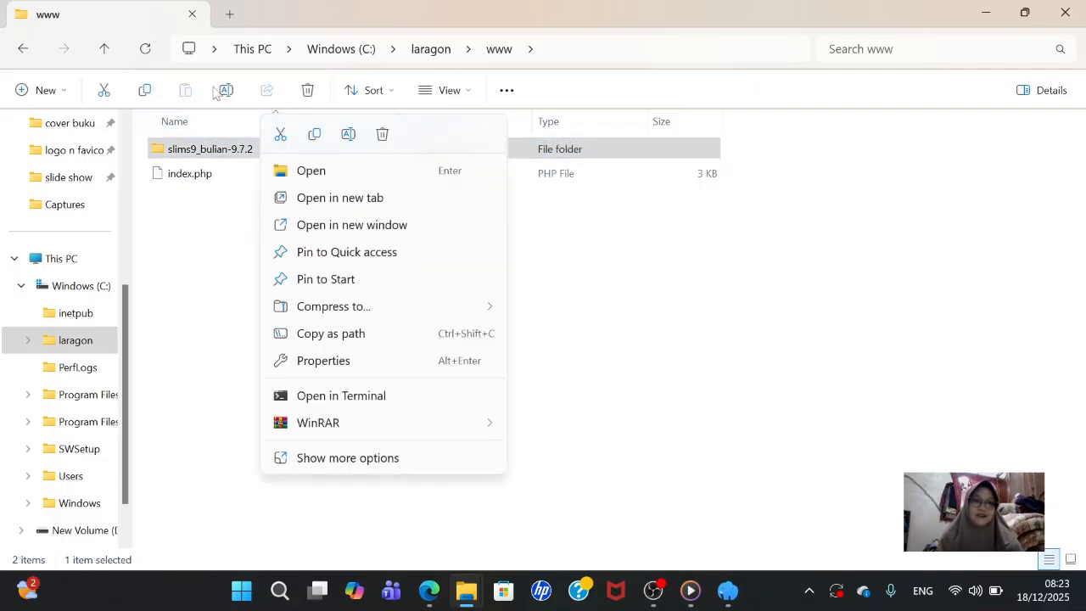
left_click(224, 92)
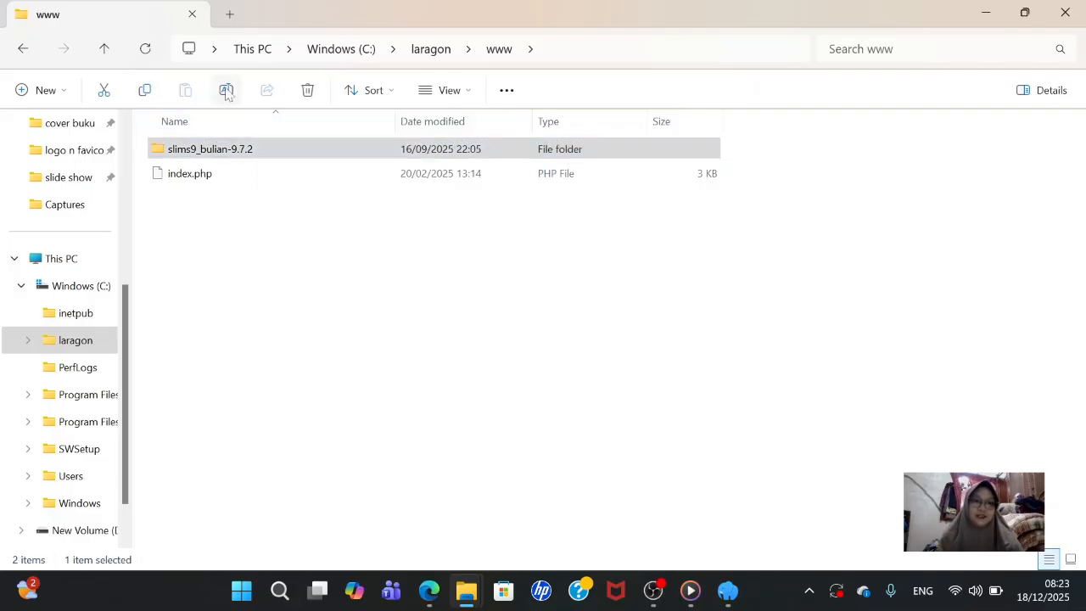
right_click(259, 154)
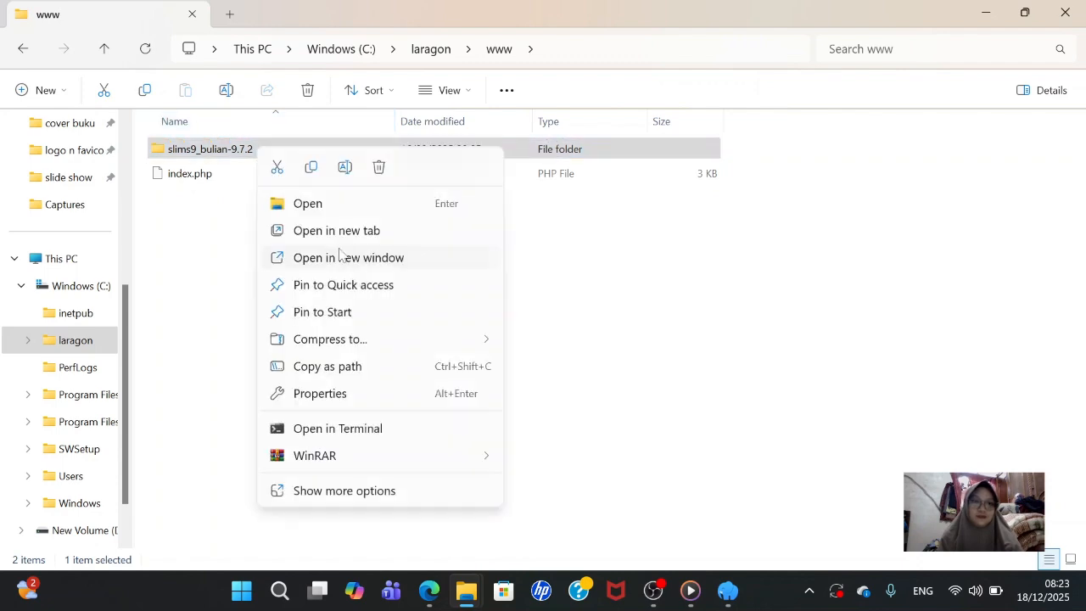
left_click(346, 169)
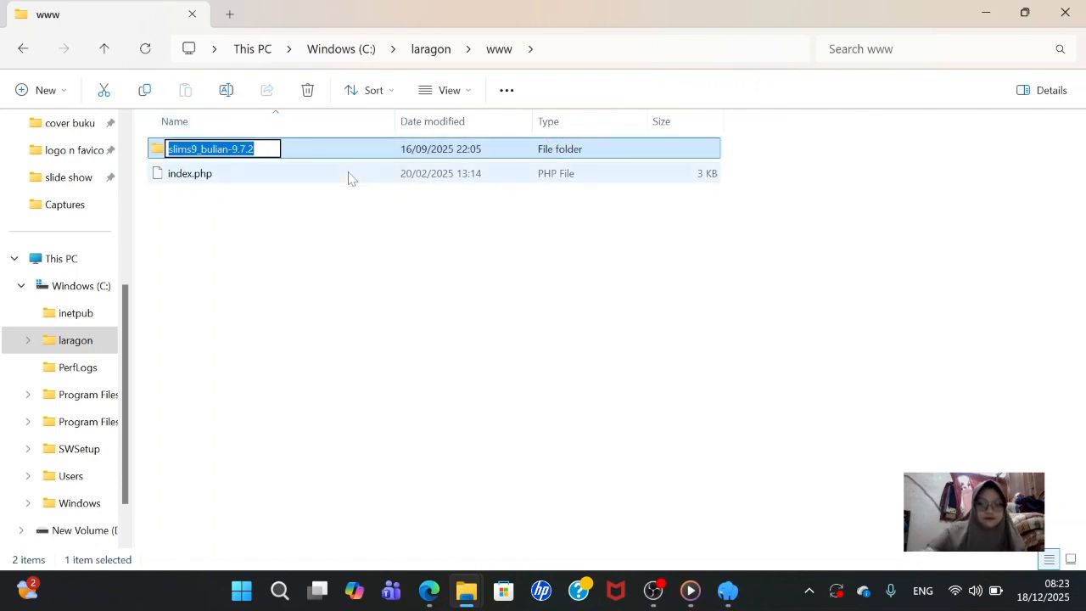
key("BackSpace")
type("slims")
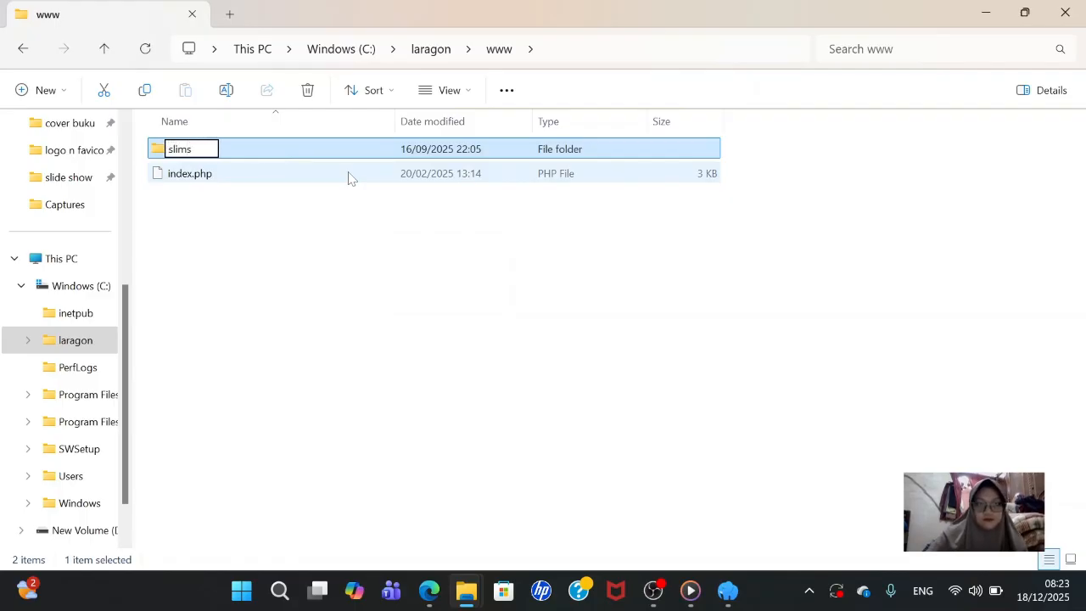
key("Return")
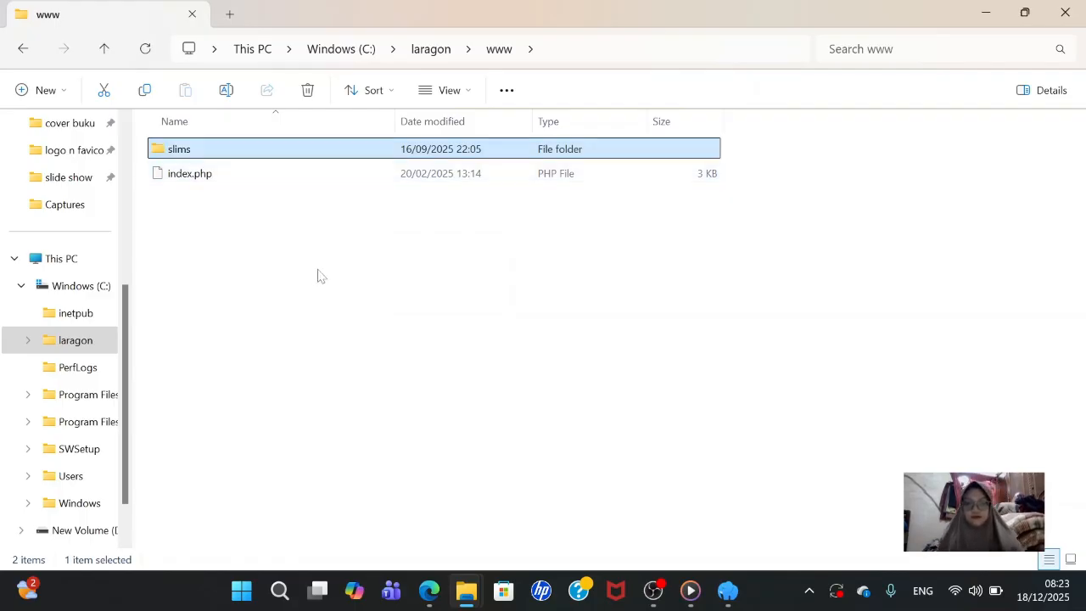
- Switch to Edge and load localhost/slims in a new tab
left_click(728, 590)
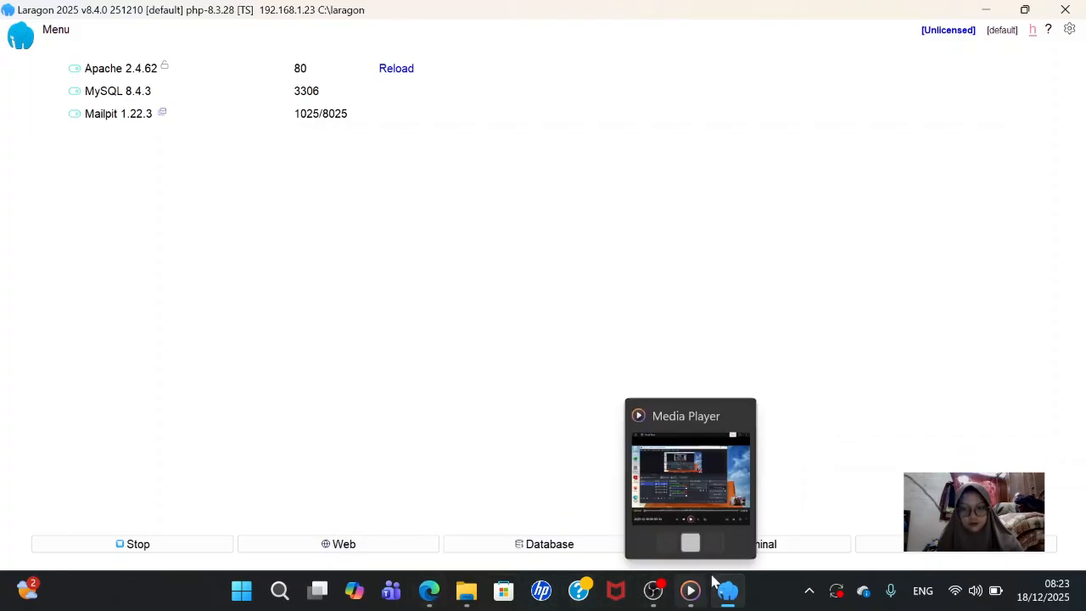
mouse_move(714, 589)
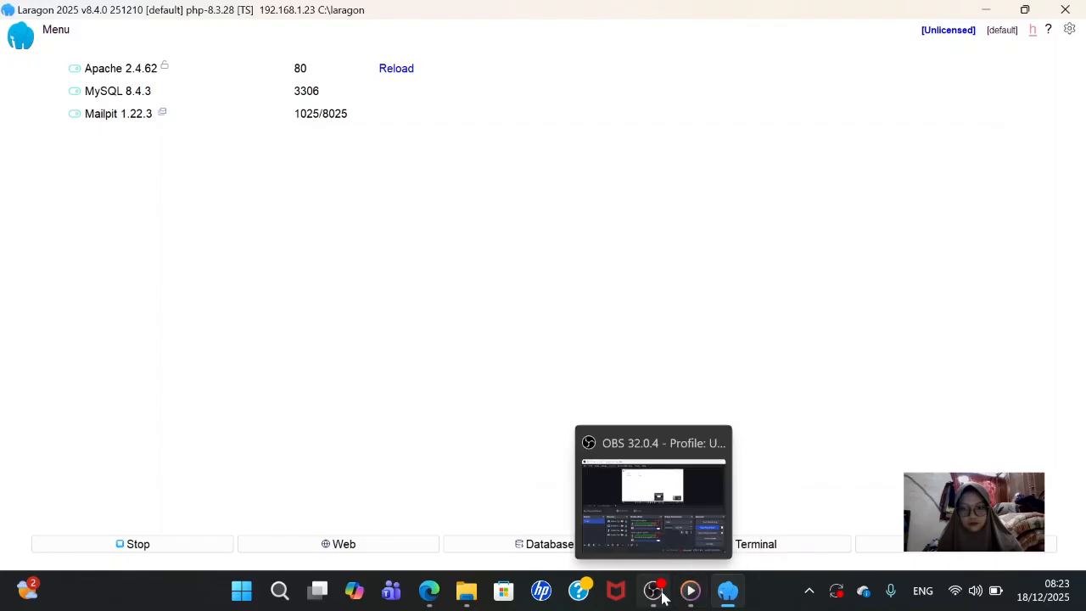
left_click(430, 594)
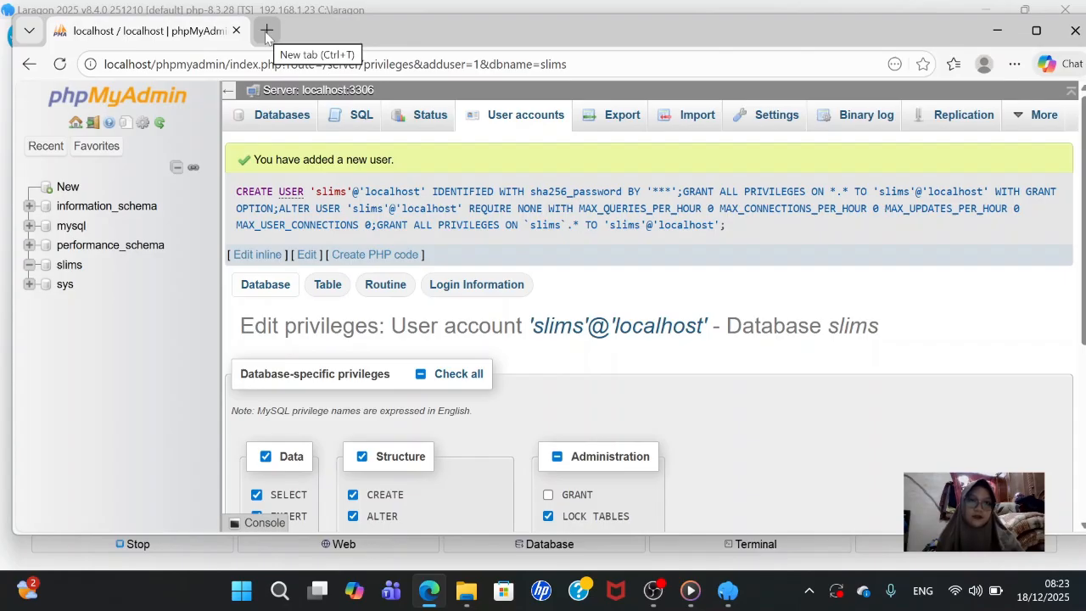
left_click(266, 31)
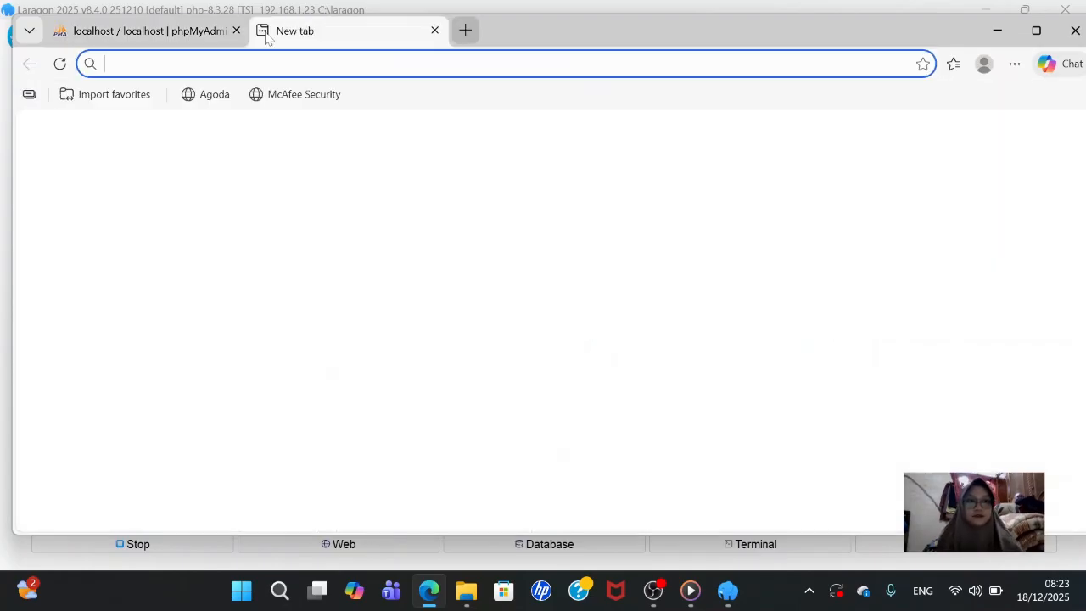
left_click(267, 63)
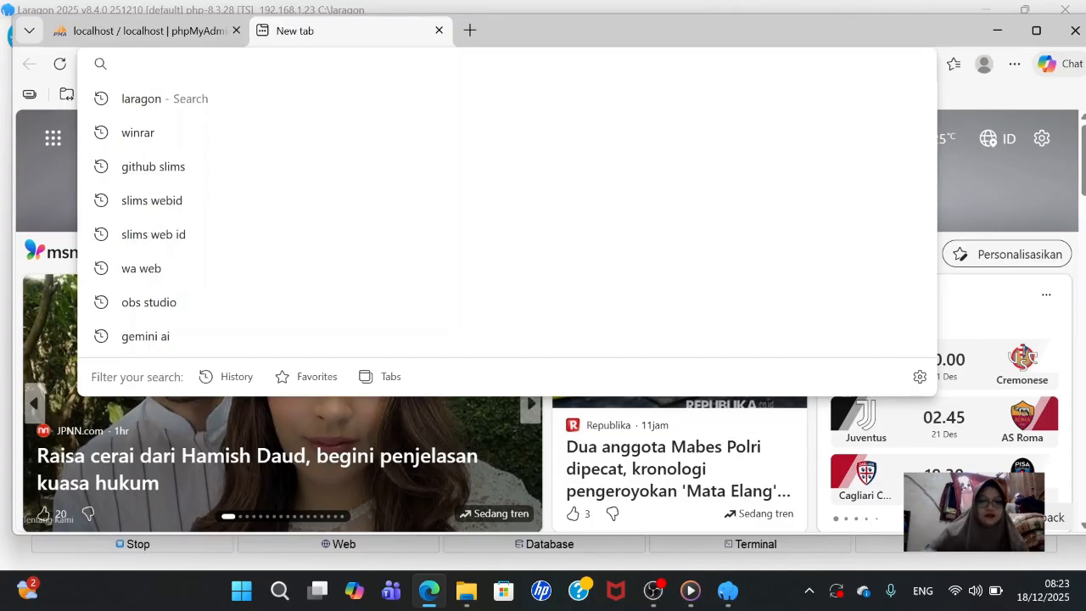
type("loca")
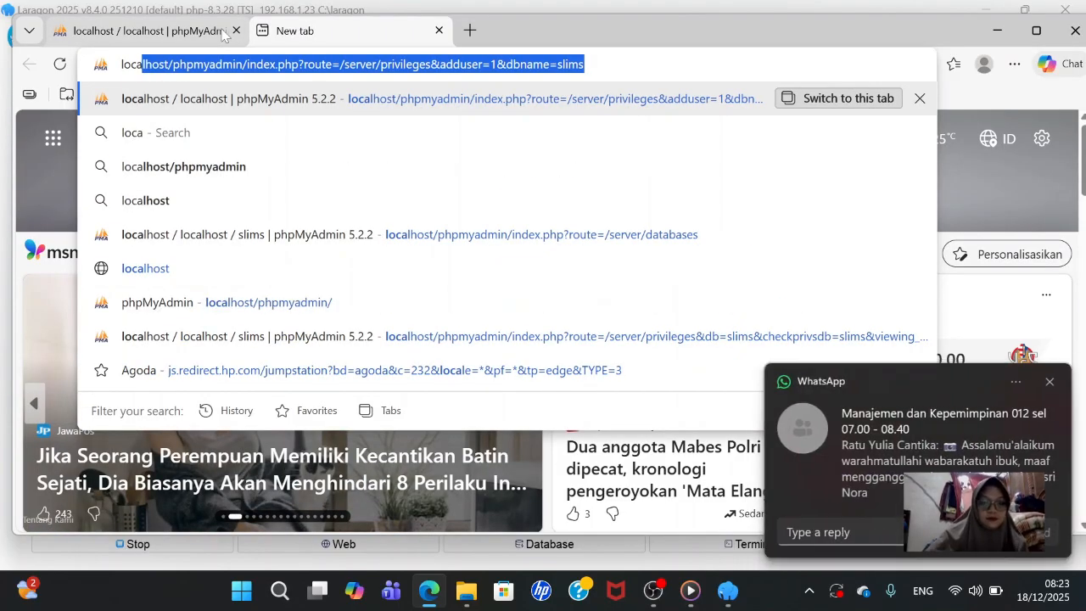
type("l")
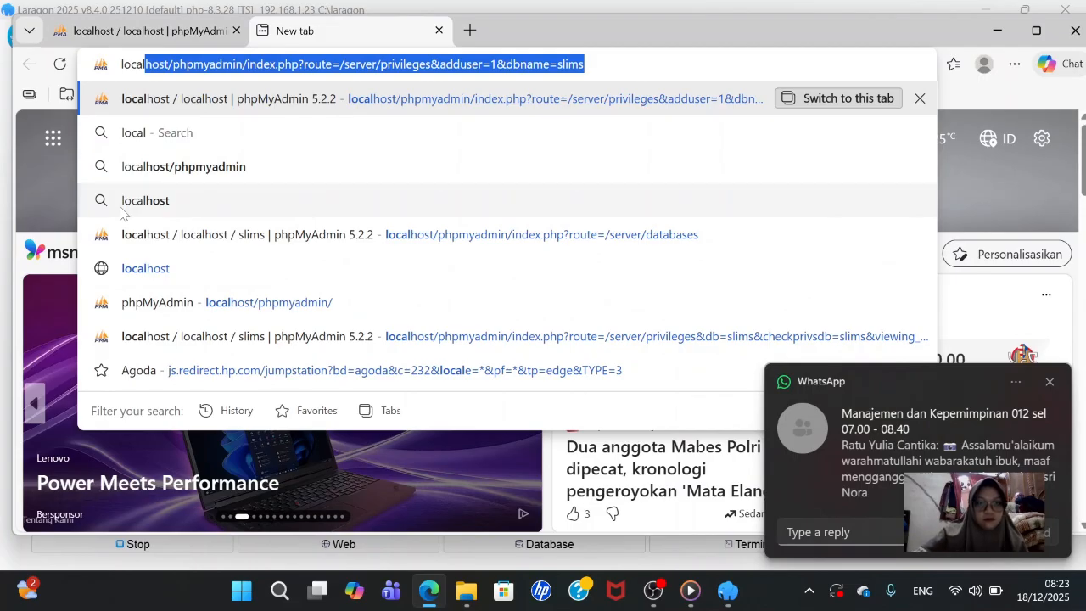
type("host")
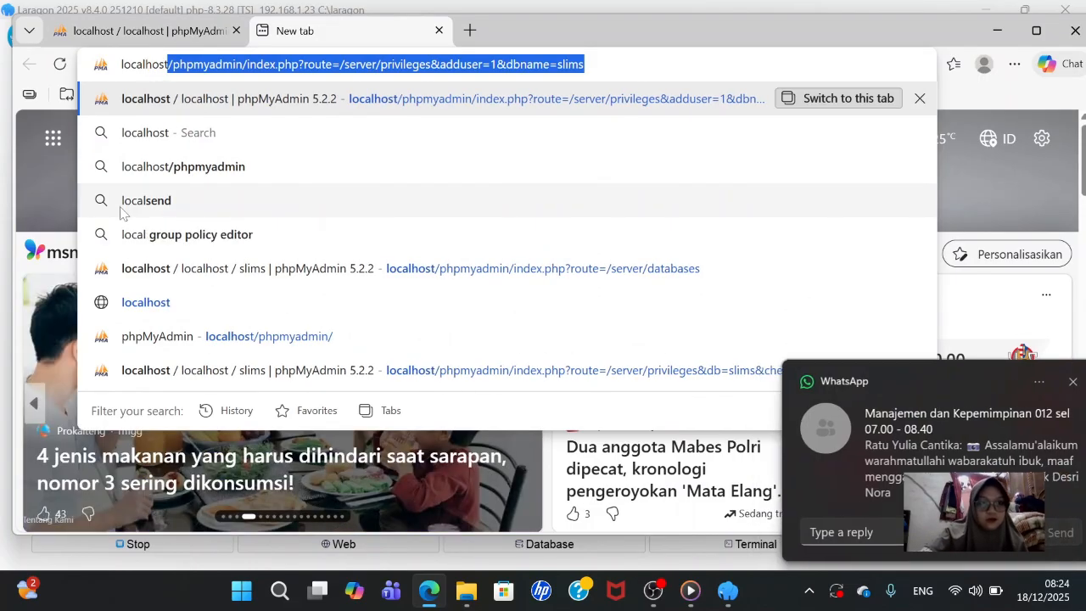
type("/")
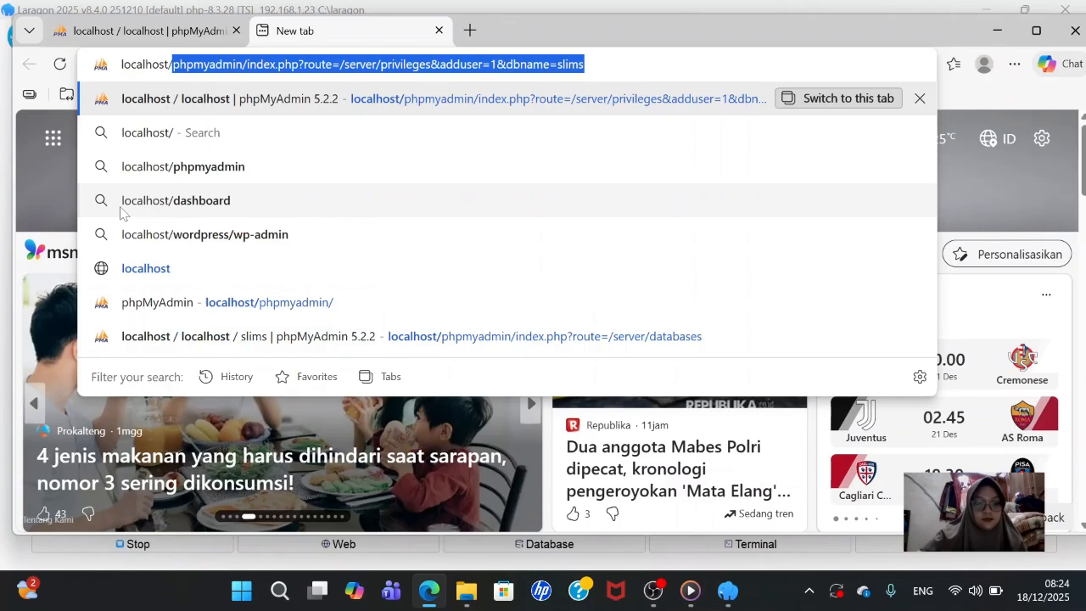
type("slim")
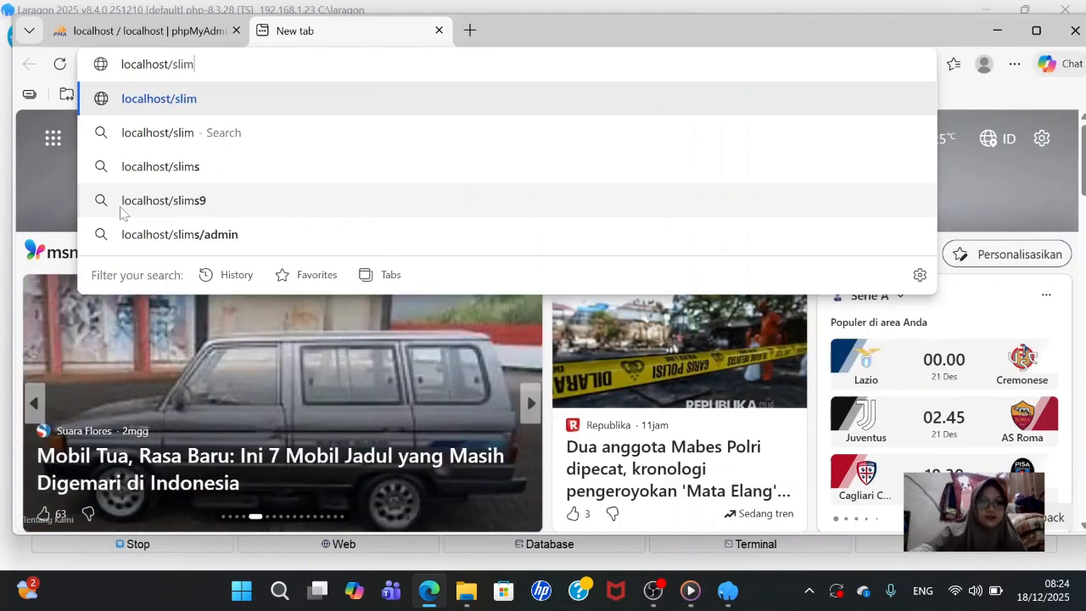
type("s")
key("Return")
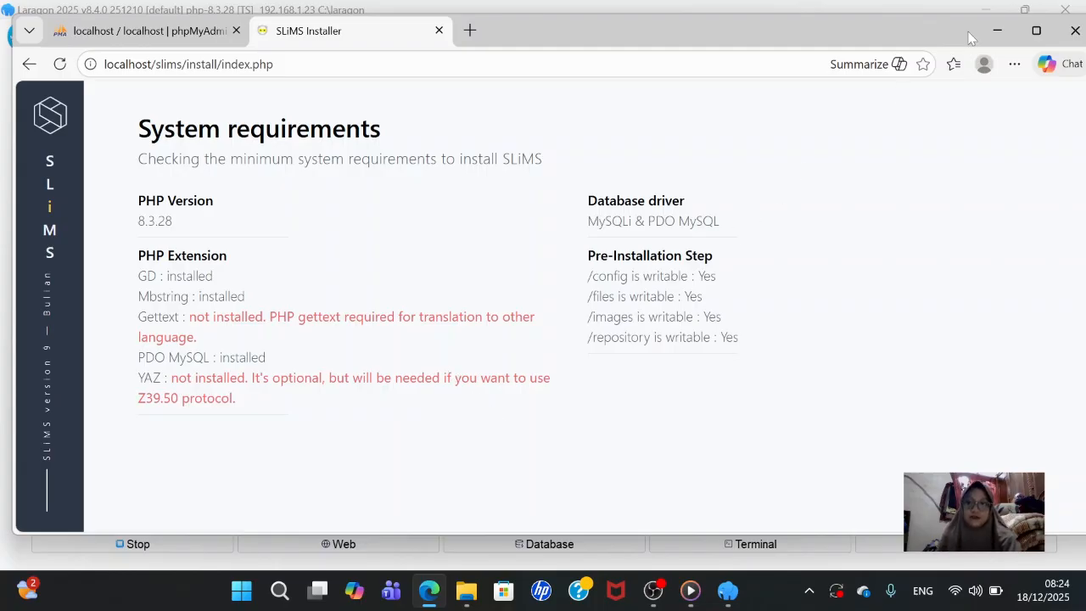
- Open php.ini in Notepad++ from Laragon's Menu > PHP submenu
left_click(1004, 36)
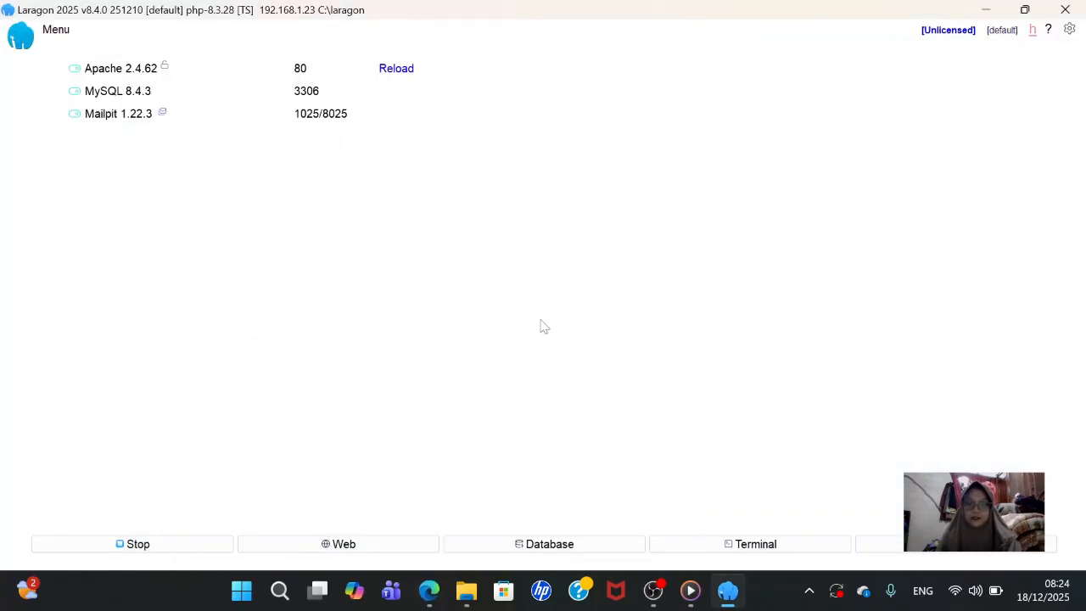
right_click(542, 327)
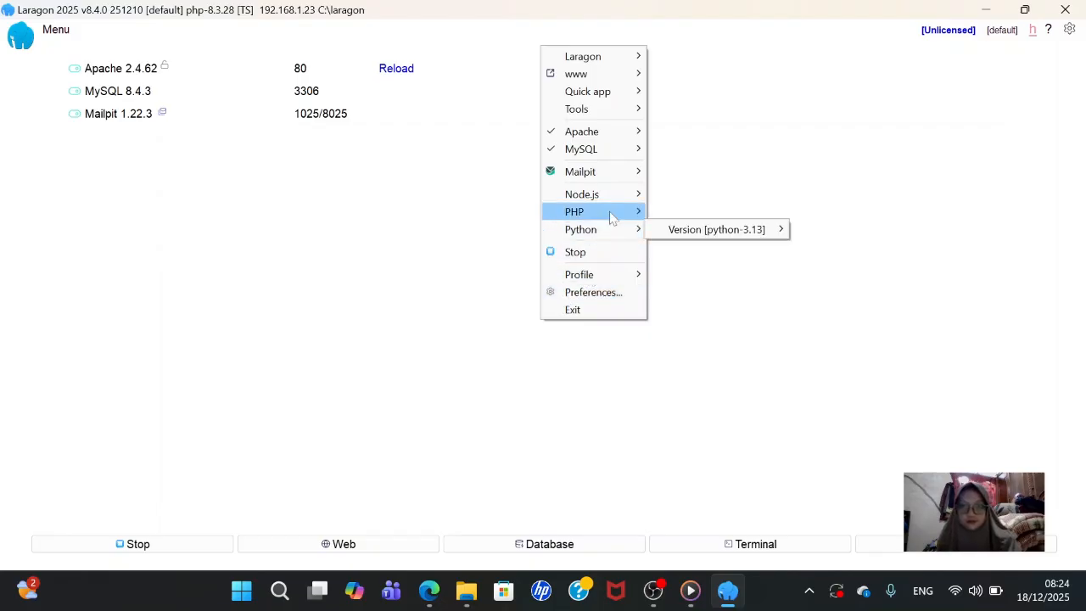
mouse_move(612, 217)
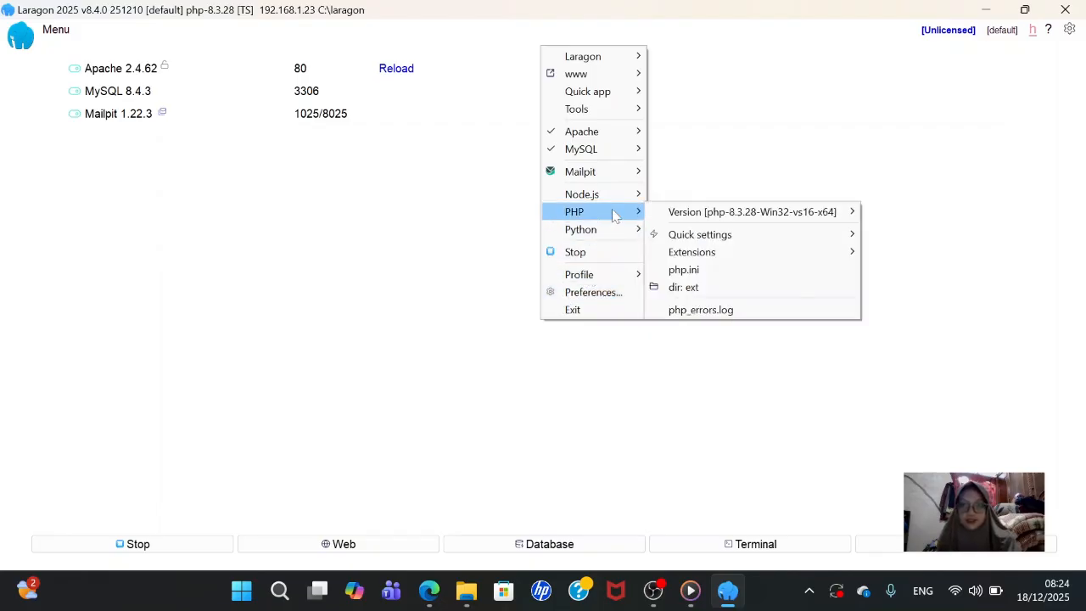
left_click(599, 215)
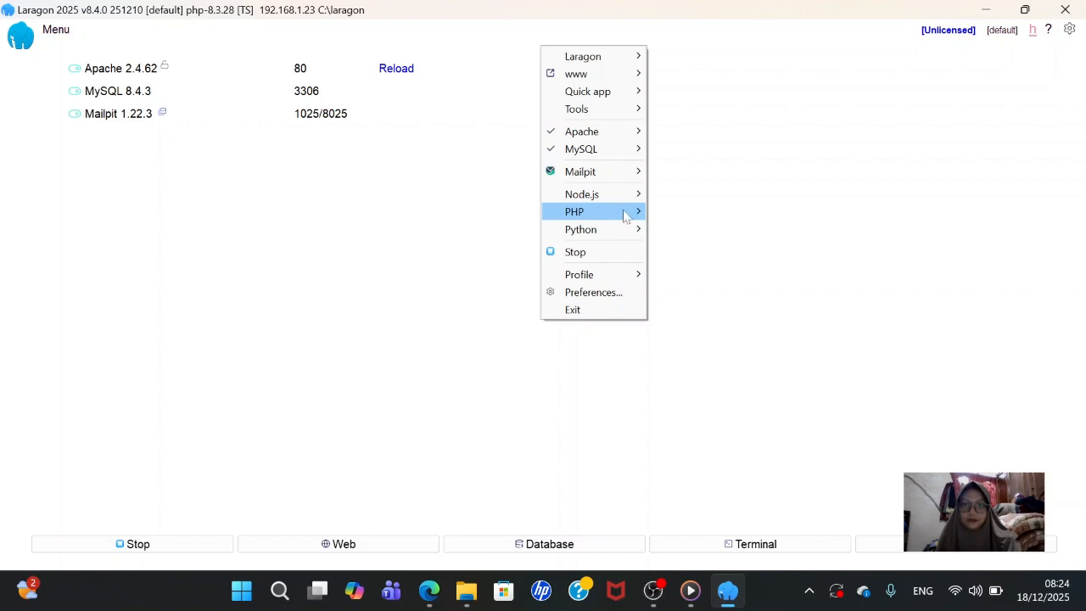
left_click(622, 212)
left_click(678, 271)
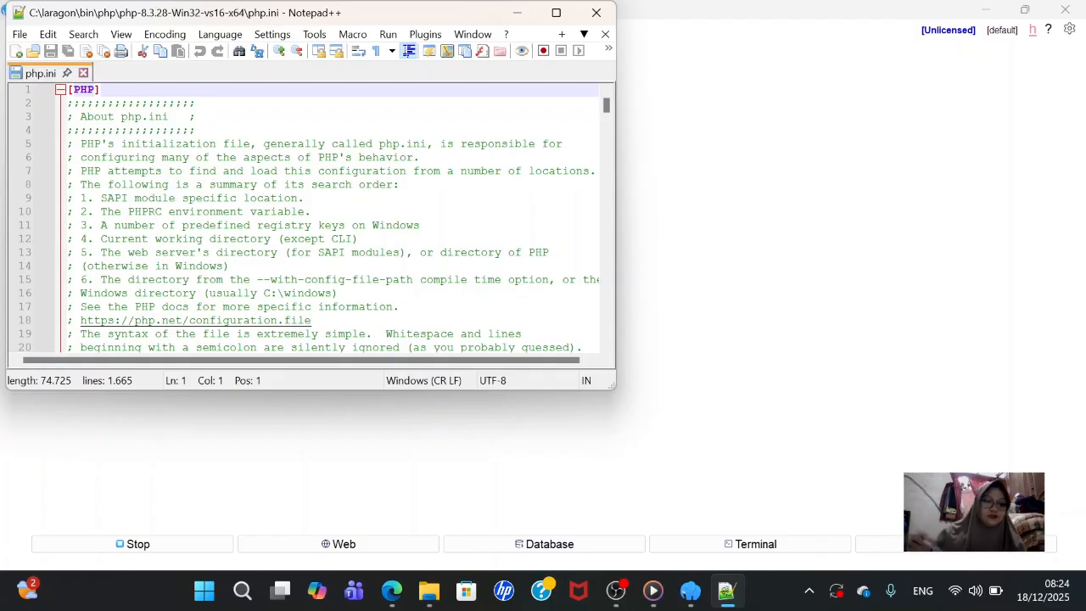
- Search php.ini for 'gettext' to find its extension line
key("ctrl+f")
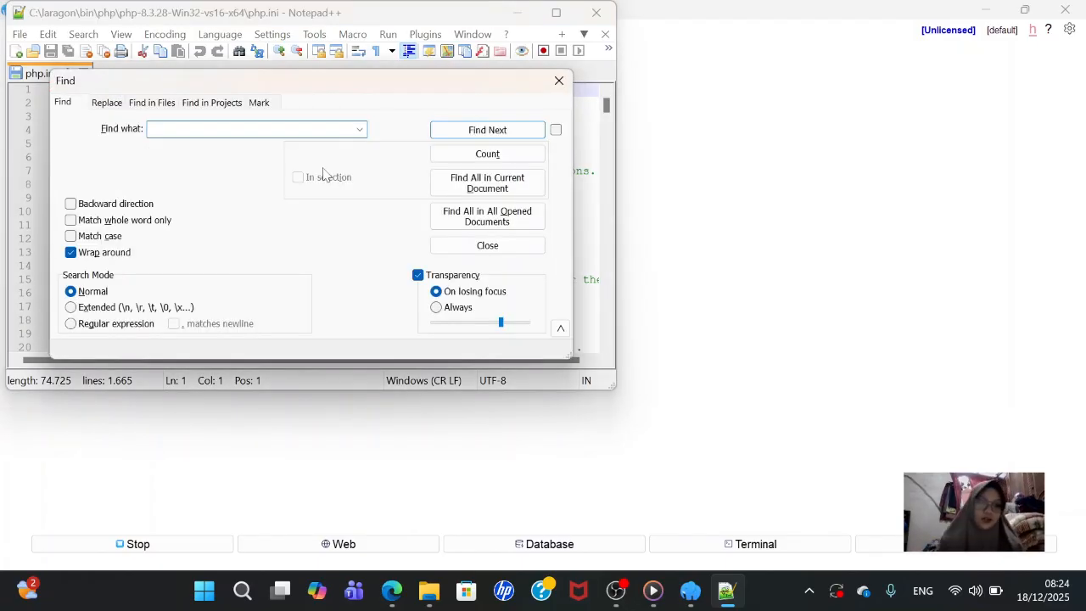
type("get")
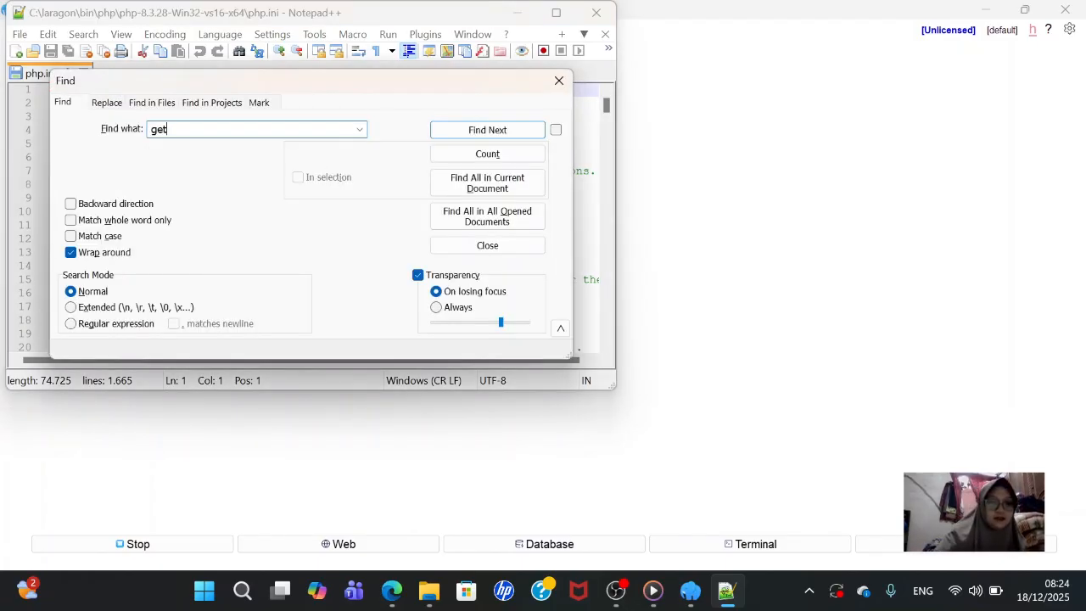
type("text")
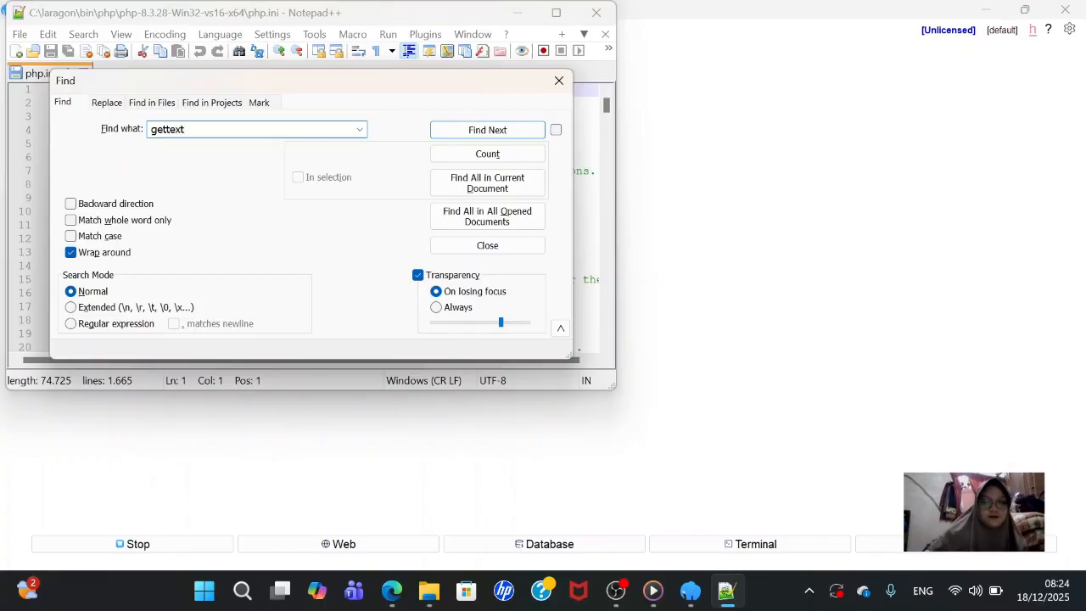
key("Return")
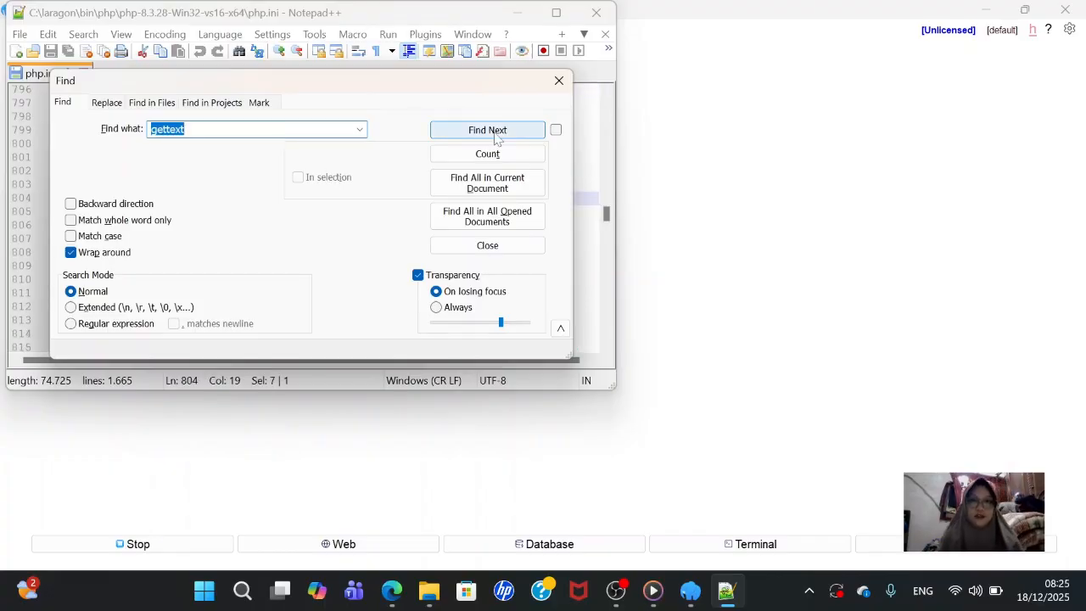
left_click(494, 132)
left_click(495, 134)
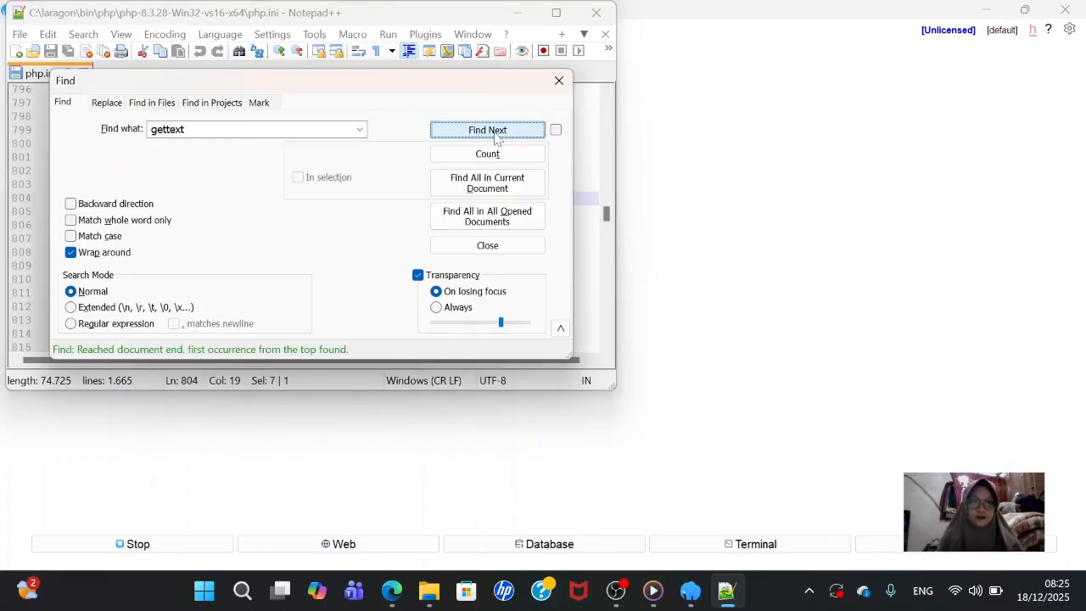
left_click(559, 80)
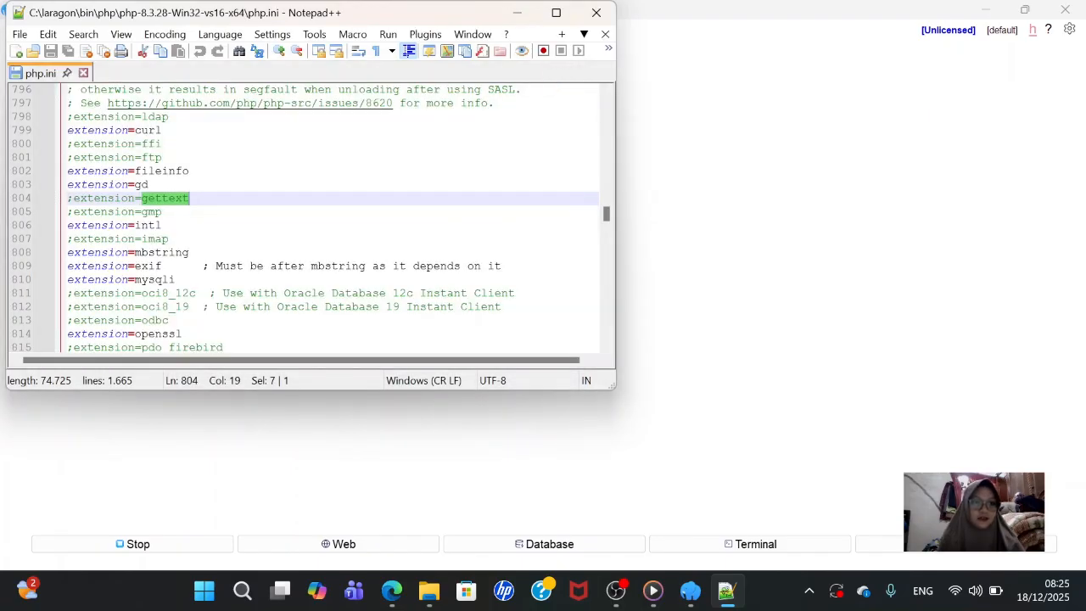
- Delete the ';' on line 804 to enable extension=gettext, save, and minimize Notepad++
left_click(74, 199)
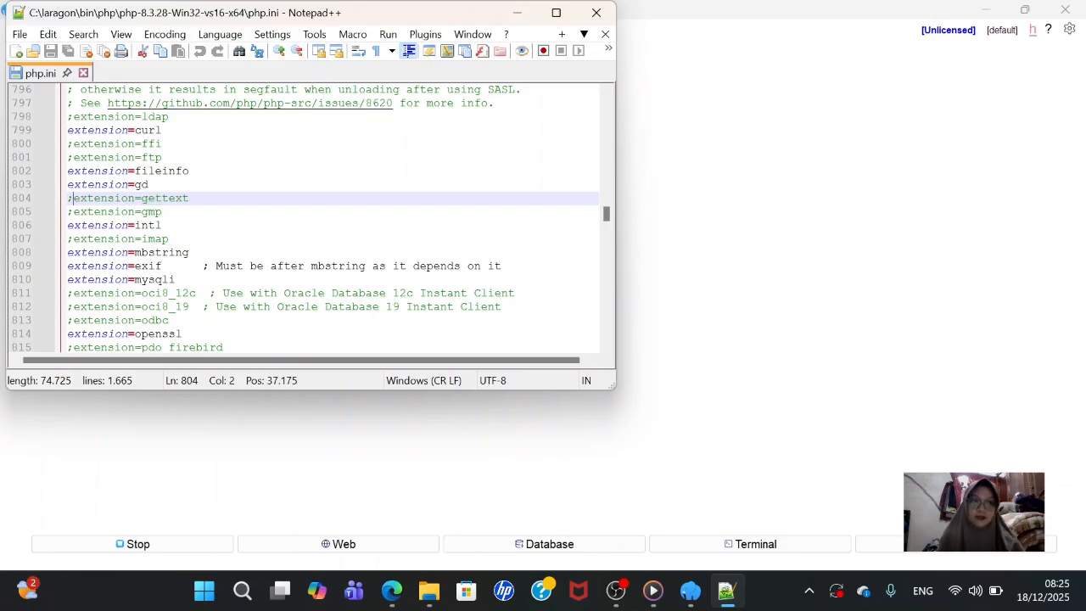
key("BackSpace")
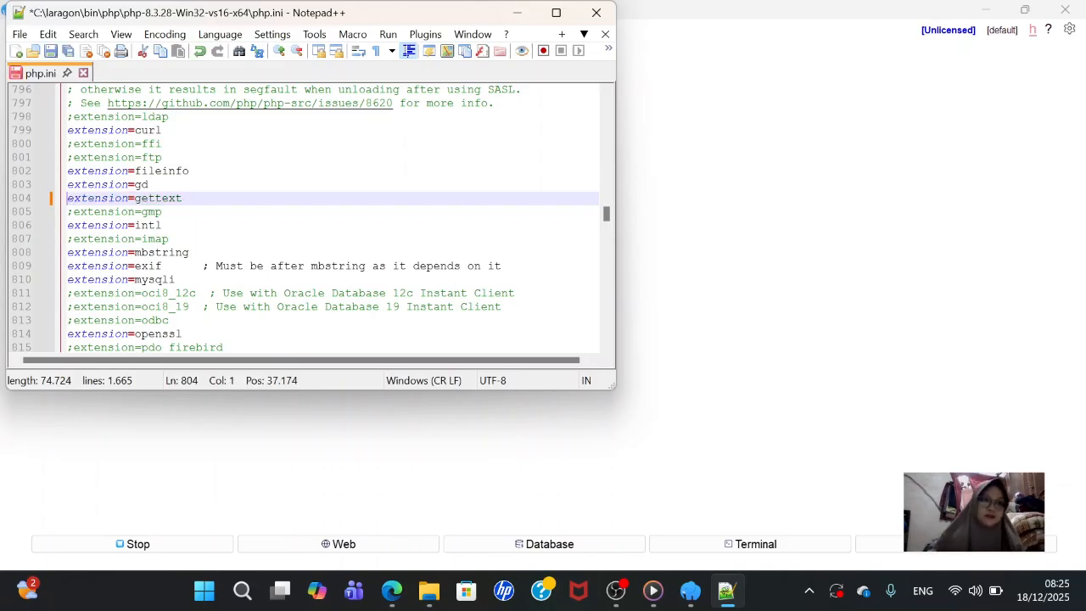
left_click(19, 36)
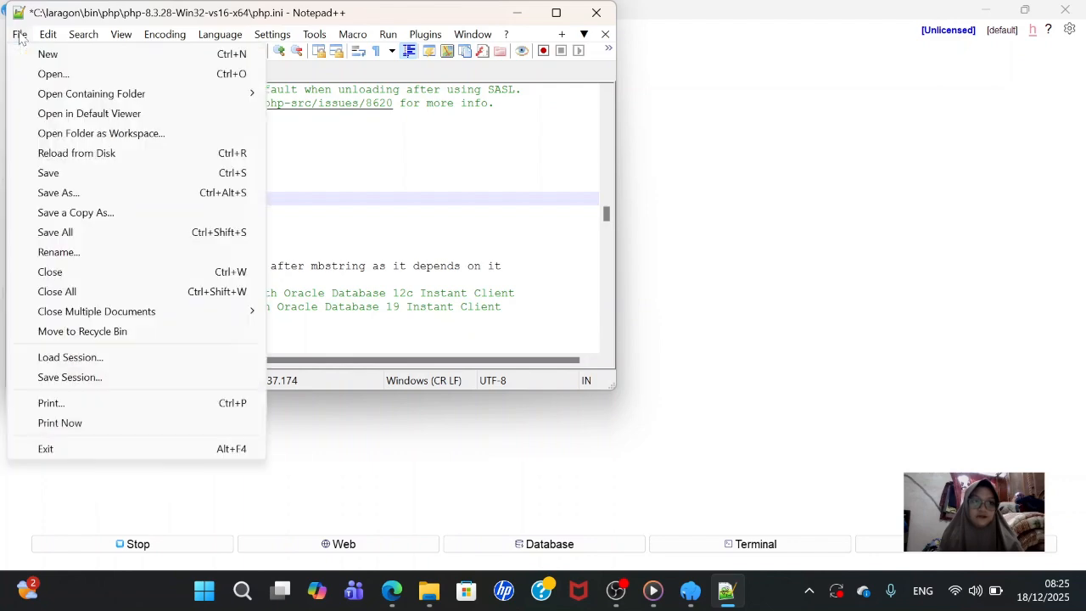
left_click(88, 175)
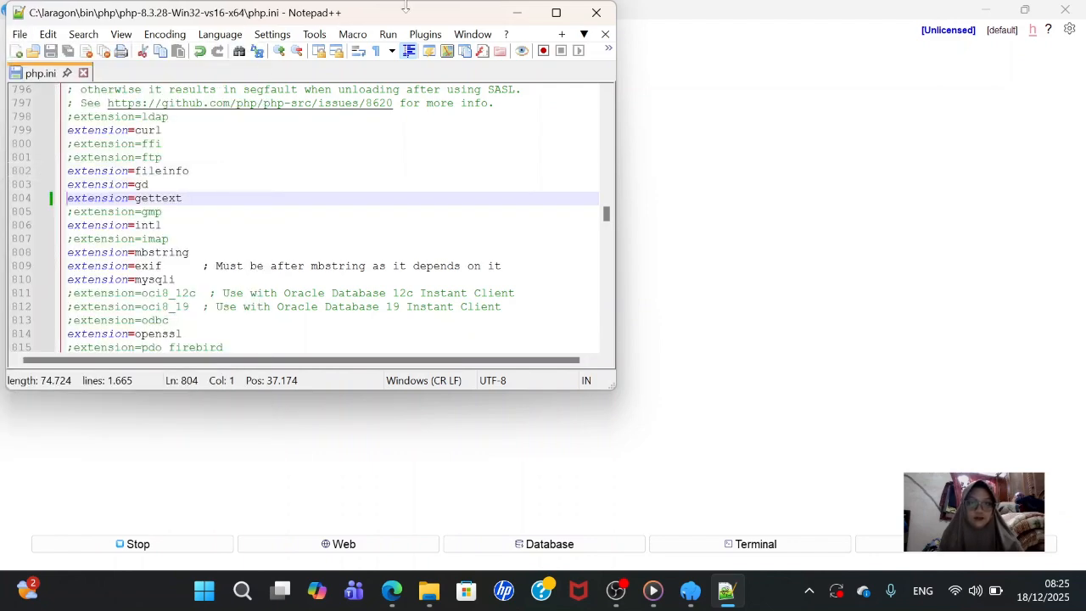
left_click(519, 13)
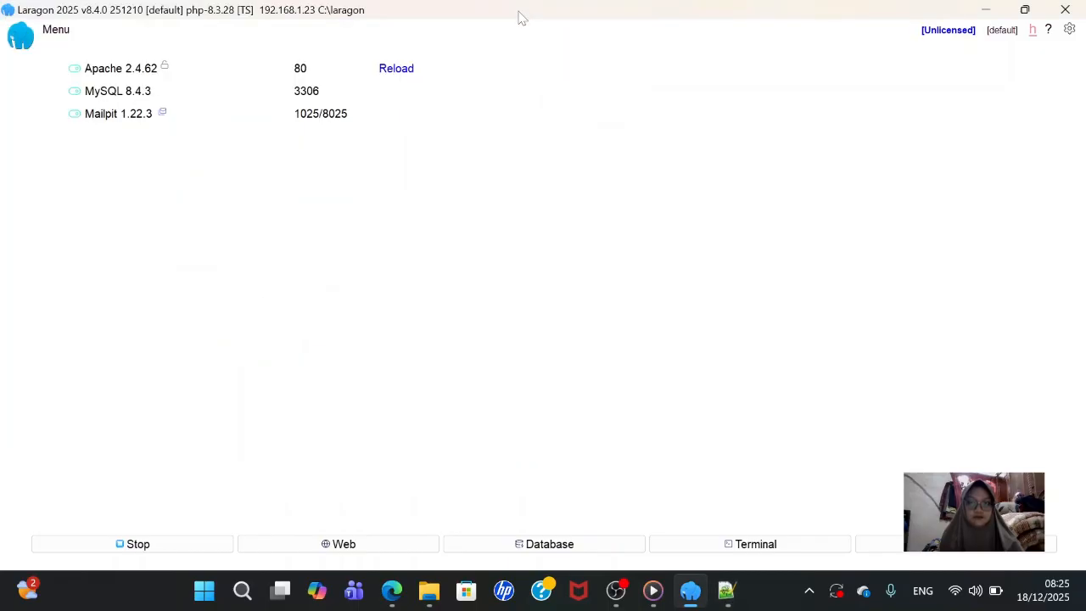
- Reload the SLiMS installer in Edge and rerun its requirements check
left_click(394, 592)
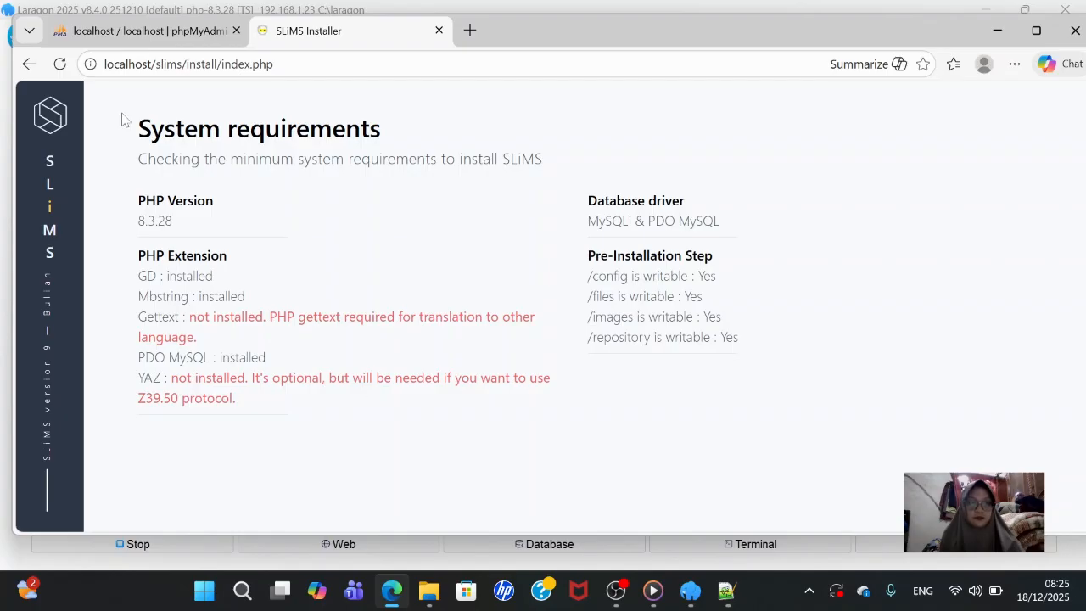
left_click(60, 66)
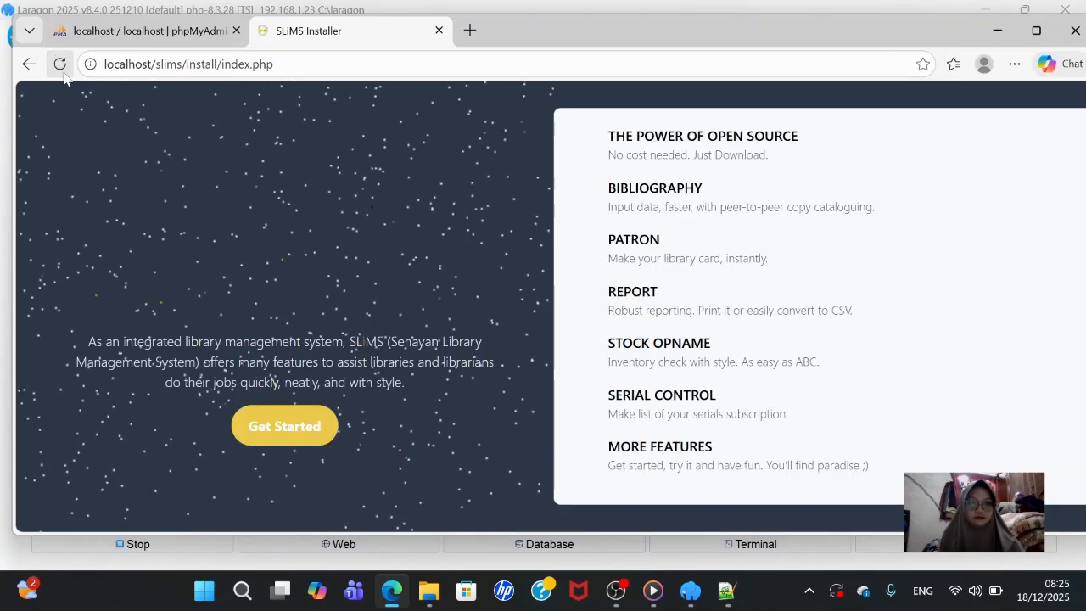
left_click(265, 424)
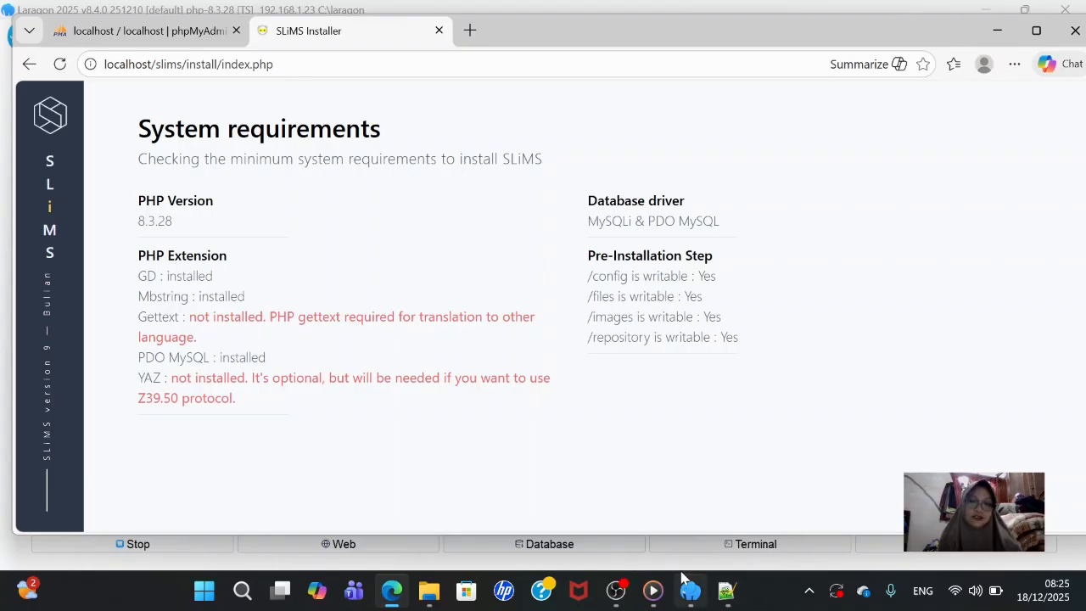
- Stop all Laragon services and start them all again
left_click(689, 594)
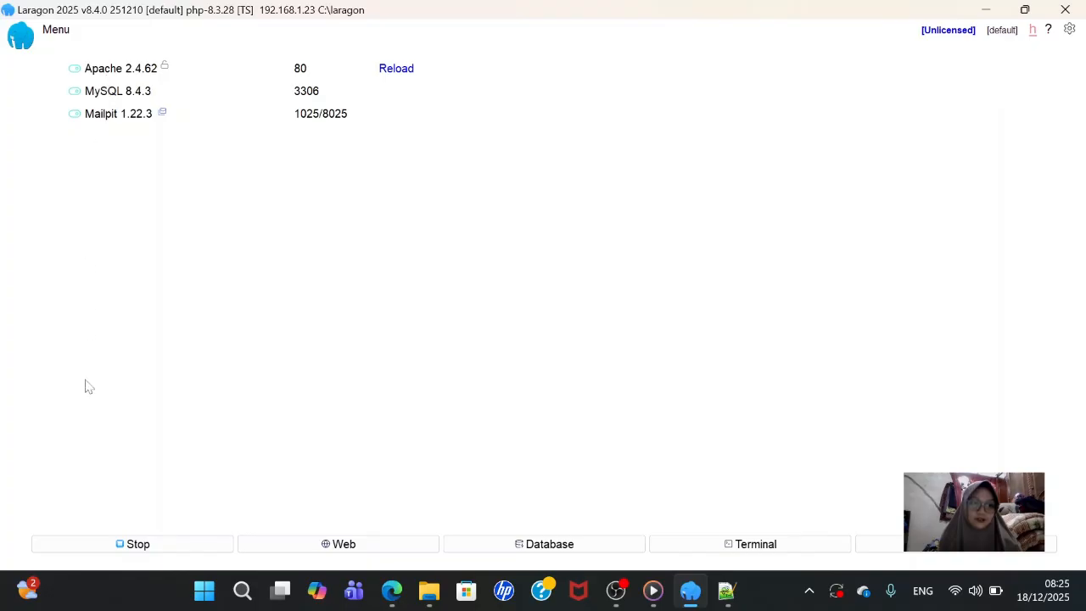
left_click(181, 547)
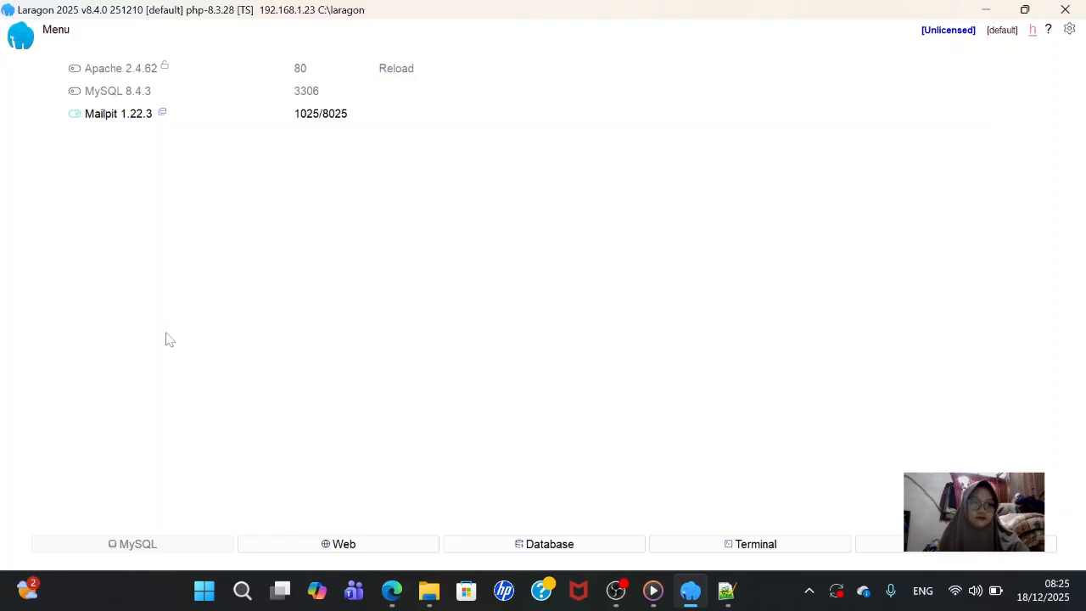
left_click(118, 547)
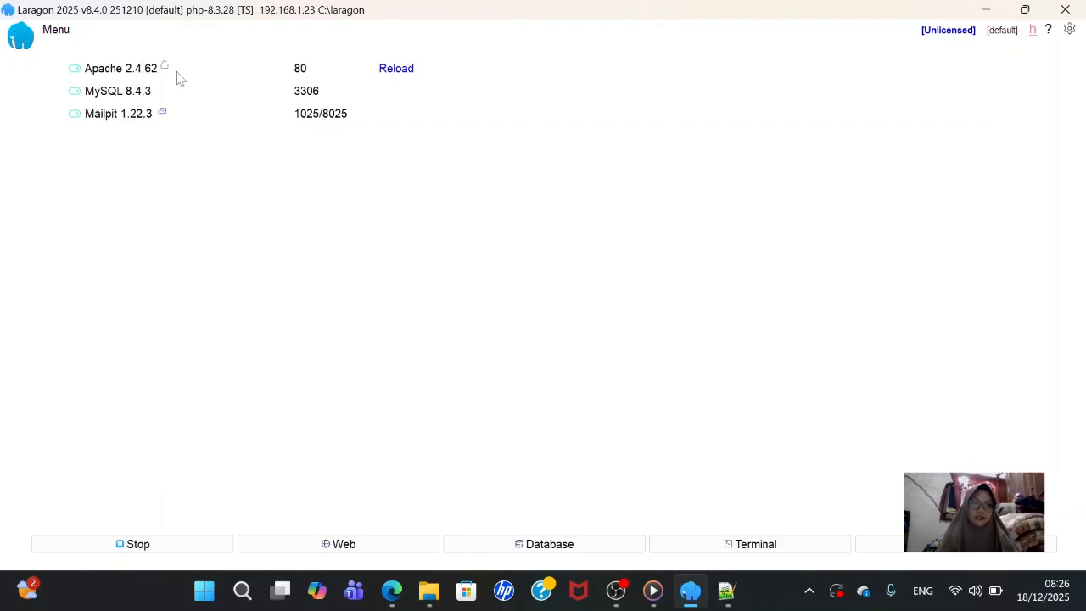
- Reload the installer so Gettext passes, continue, and choose Install SLiMS
mouse_move(418, 597)
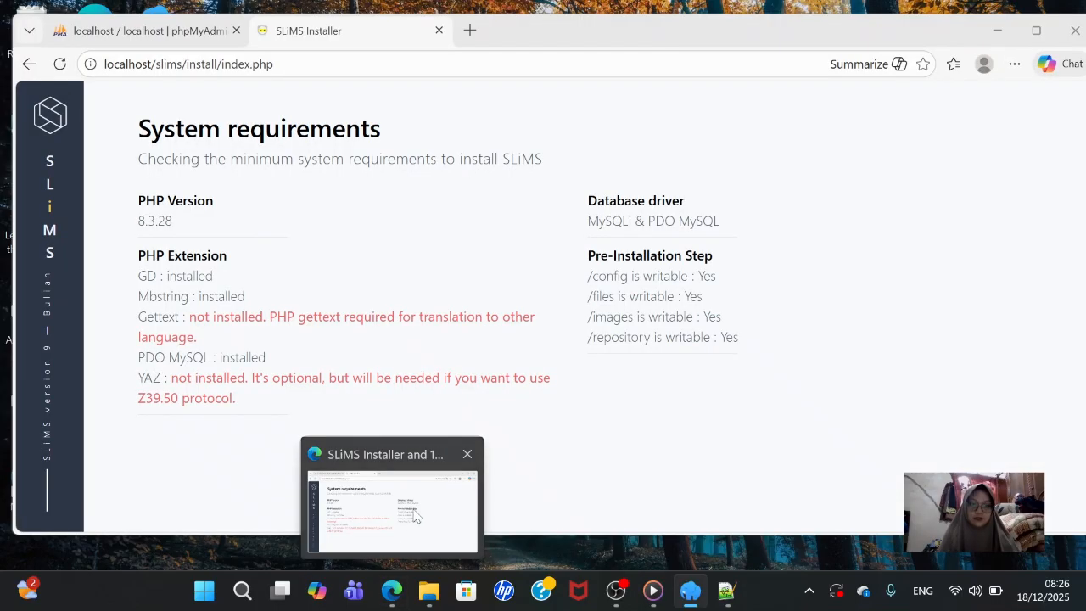
left_click(415, 516)
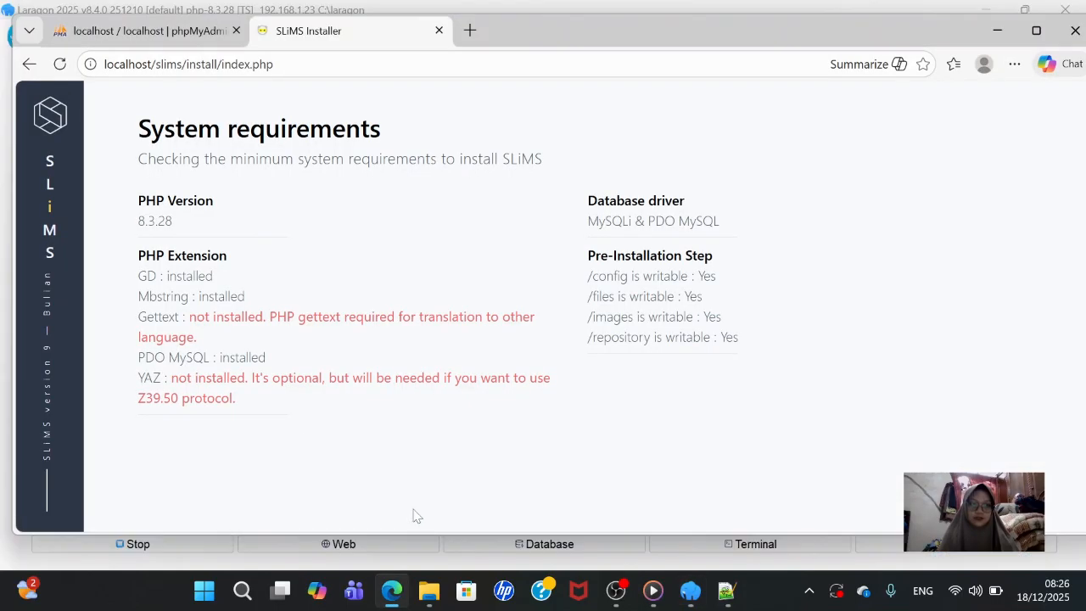
left_click(58, 66)
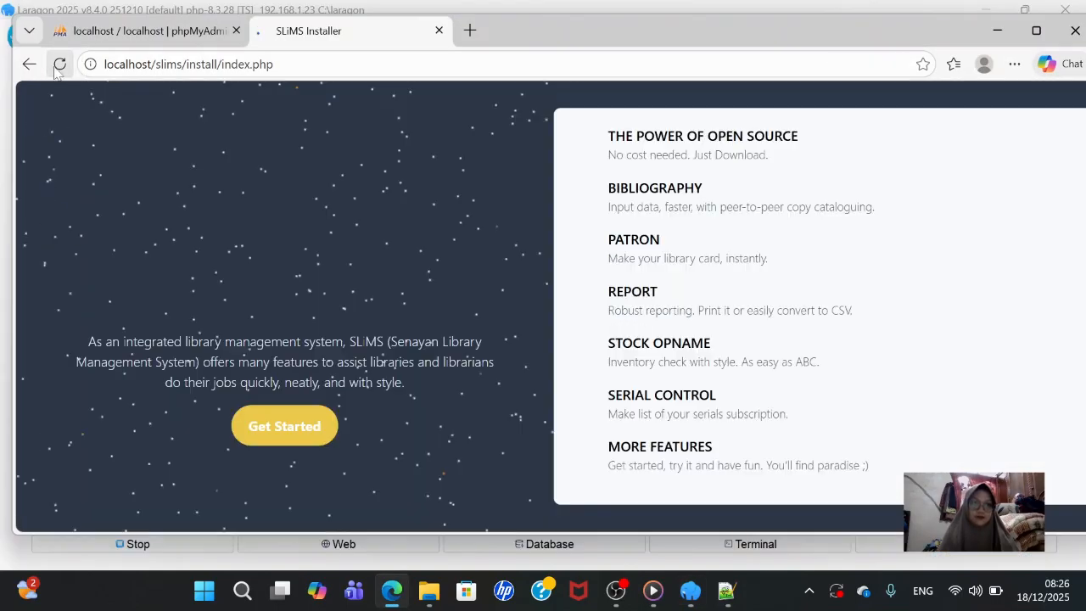
left_click(293, 431)
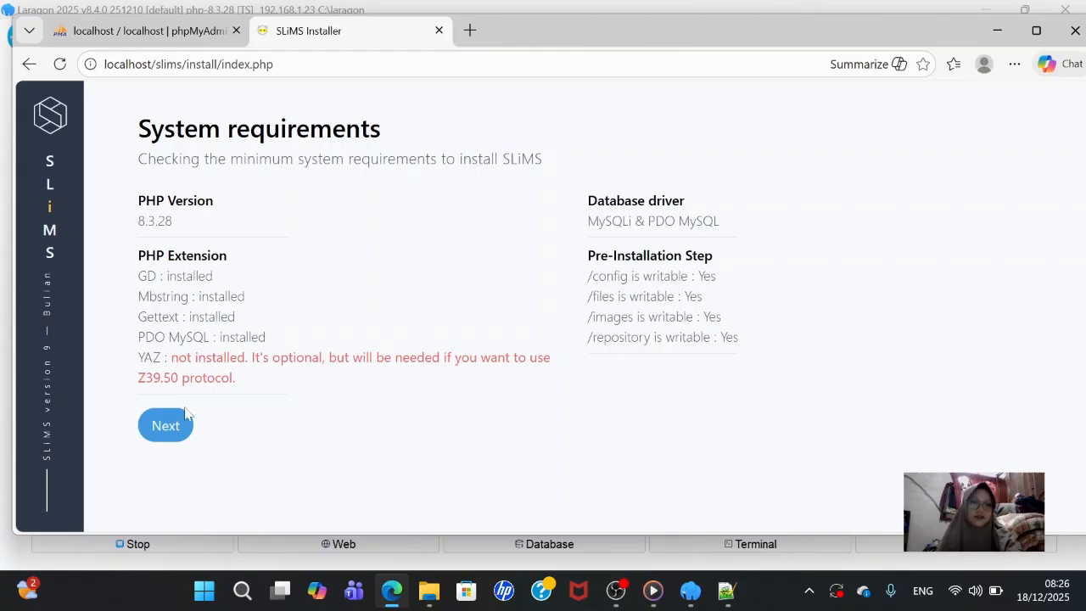
left_click(156, 436)
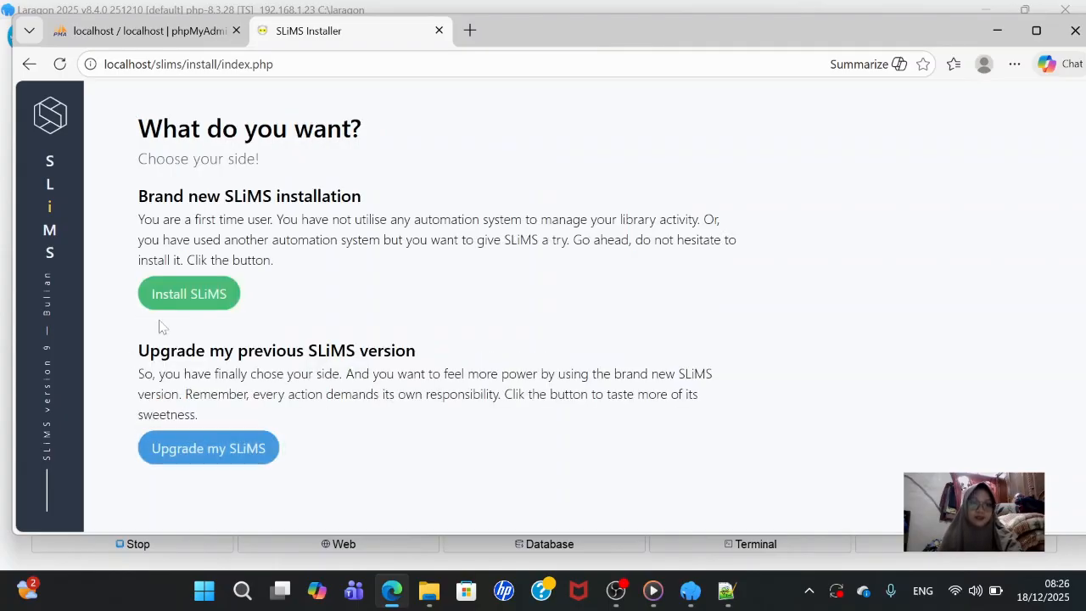
left_click(216, 295)
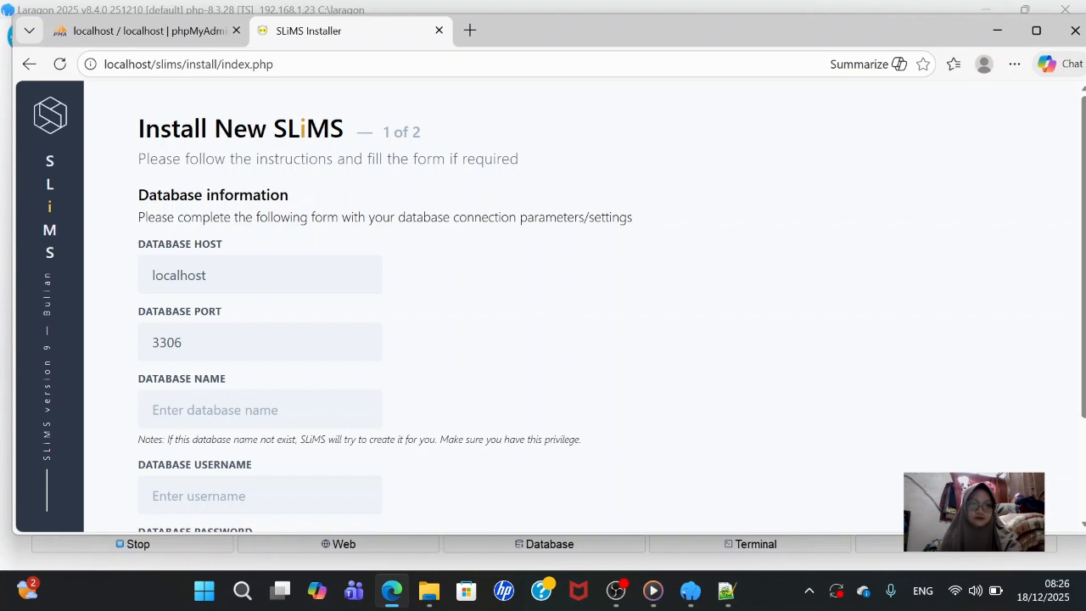
- Fill in the slims database name, username and password, then test the connection
left_click(186, 394)
scroll(543, 306, "down", 2)
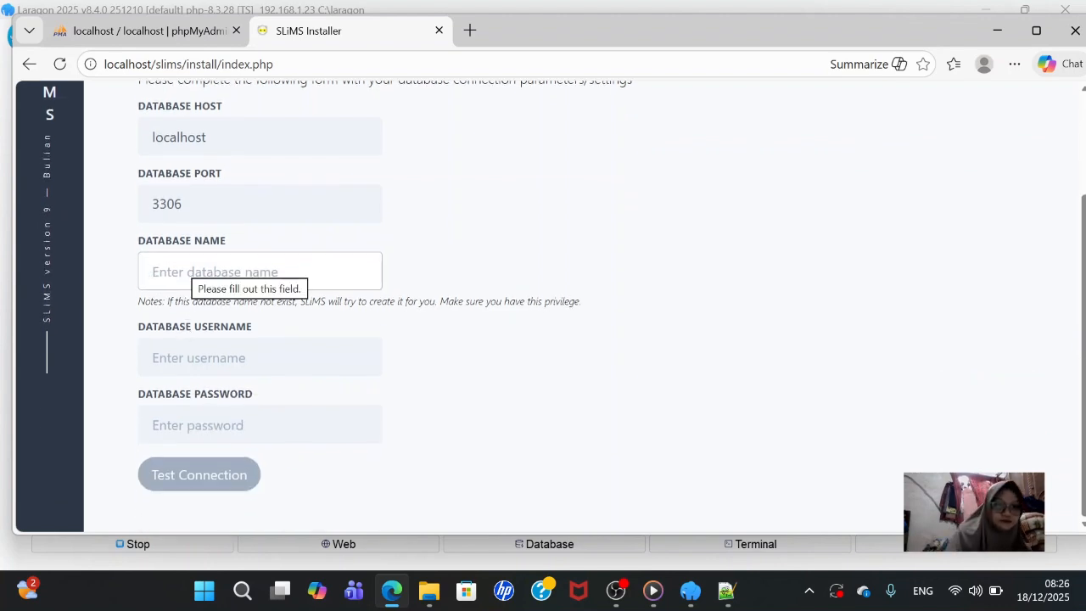
type("slo")
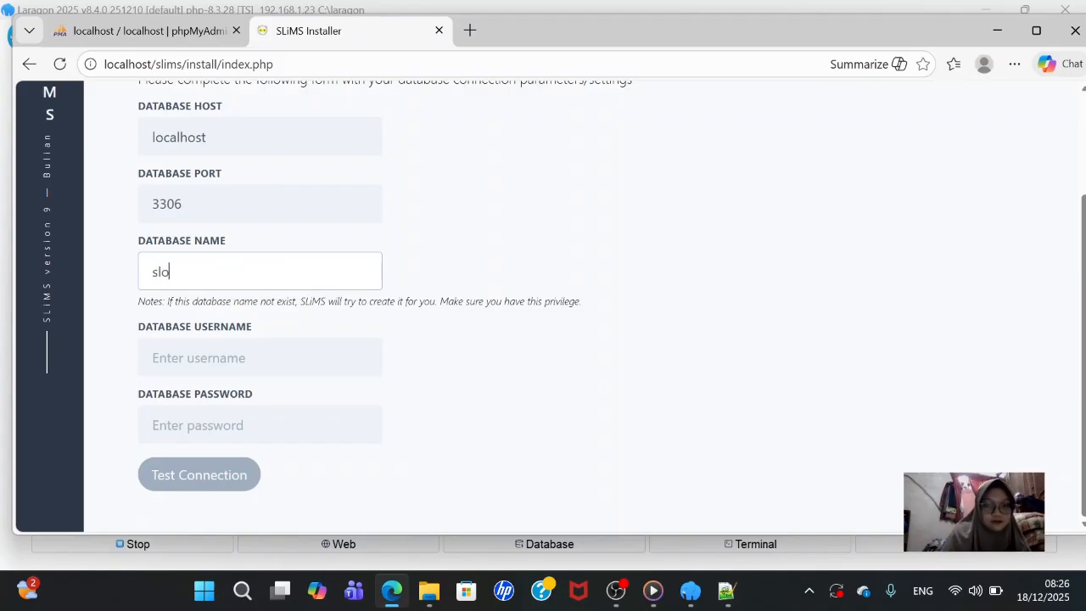
type("ims")
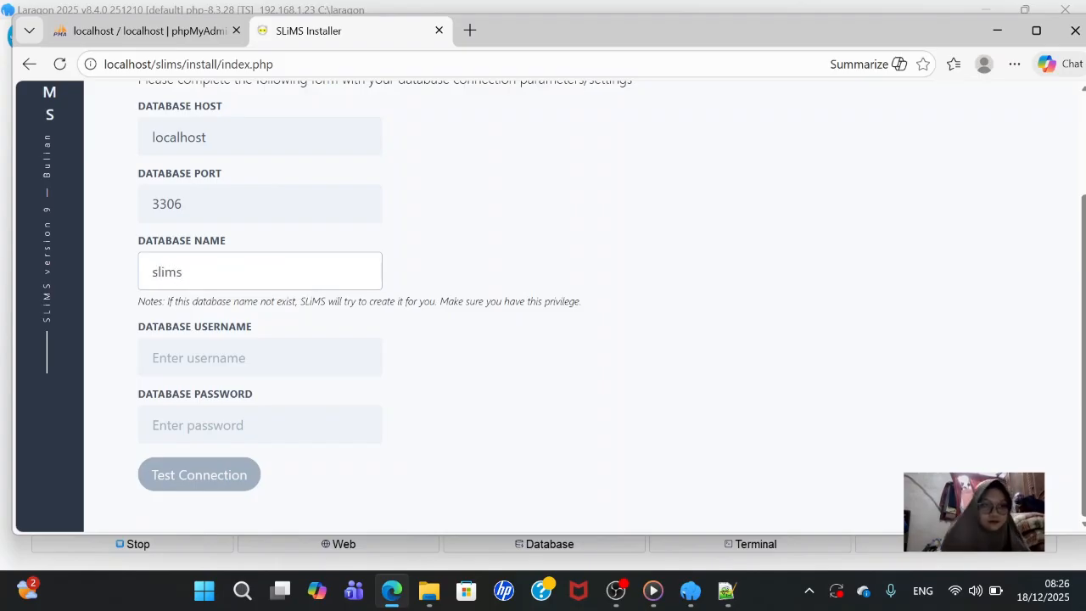
key("Tab")
type("slim")
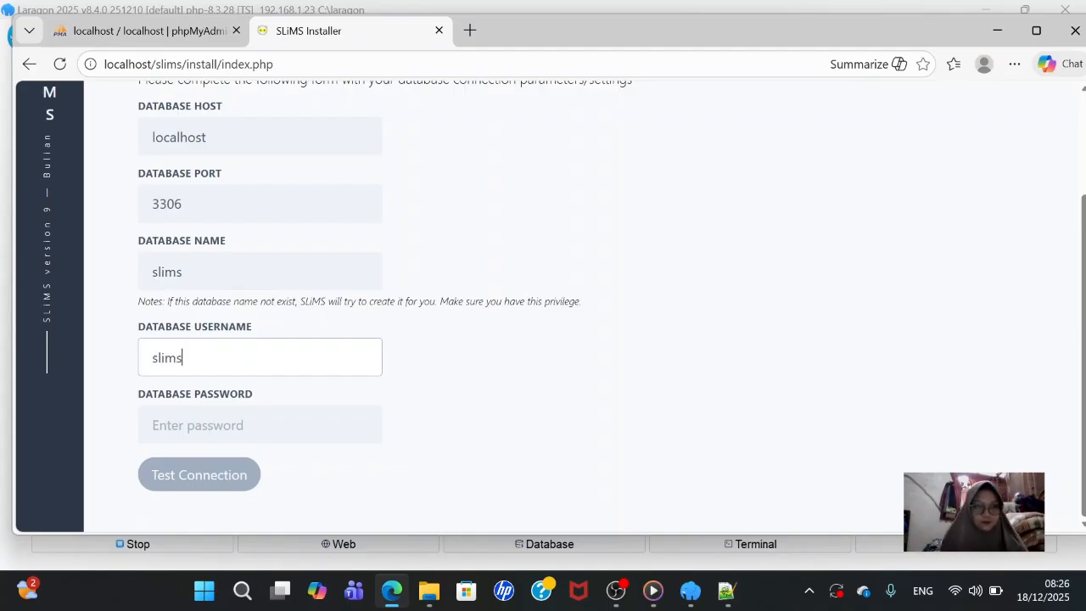
key("Tab")
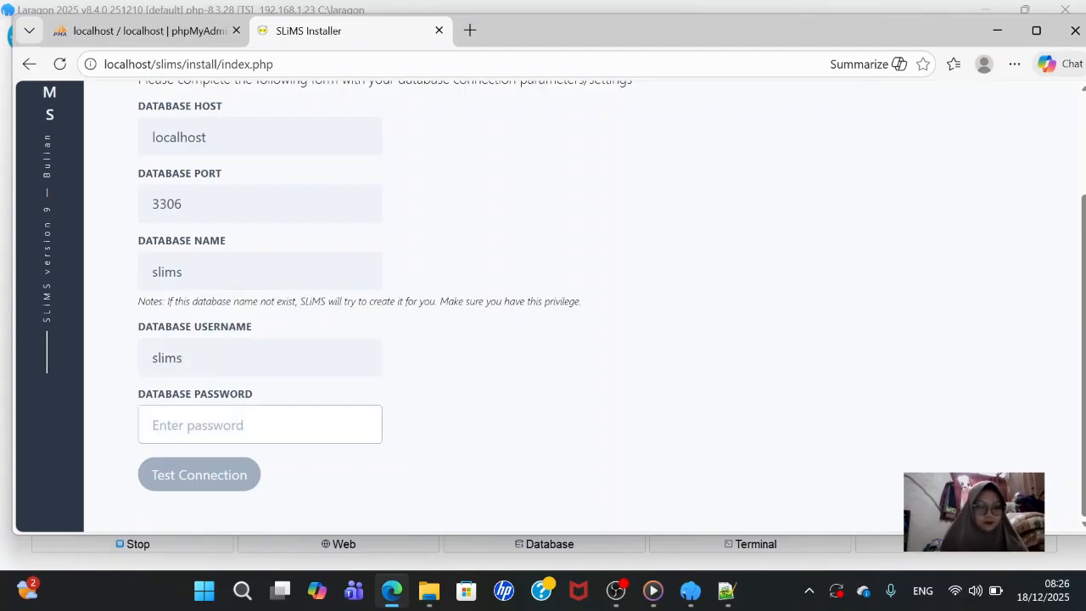
type("sl")
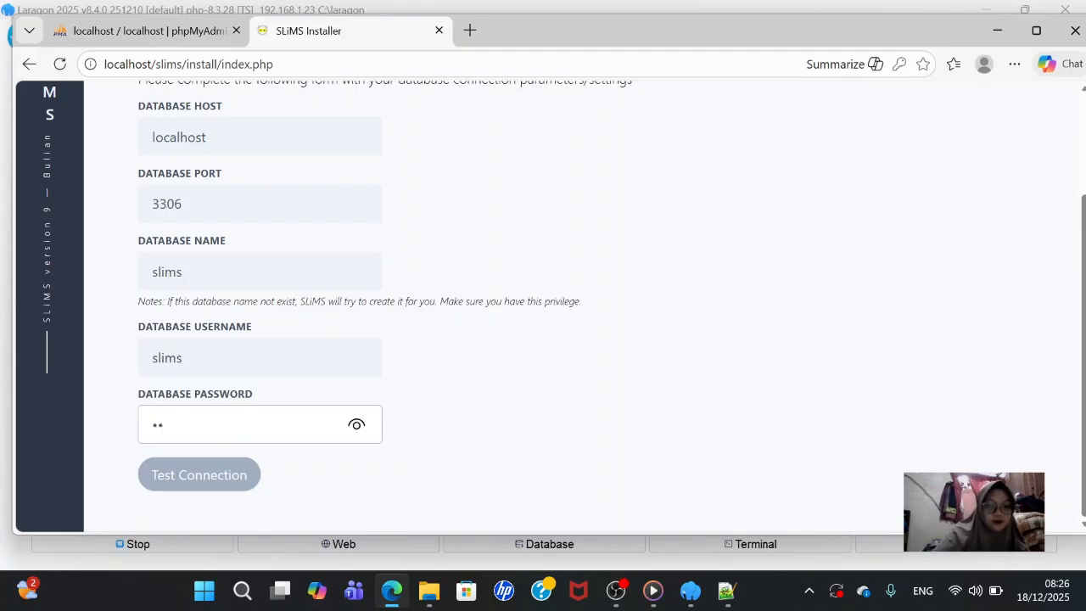
type("s")
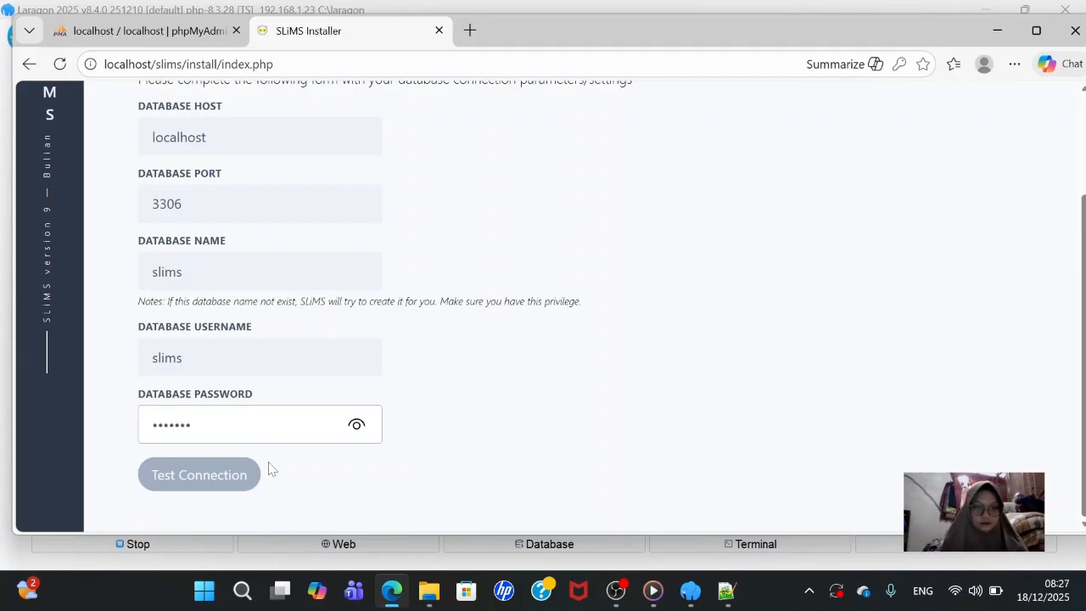
left_click(356, 426)
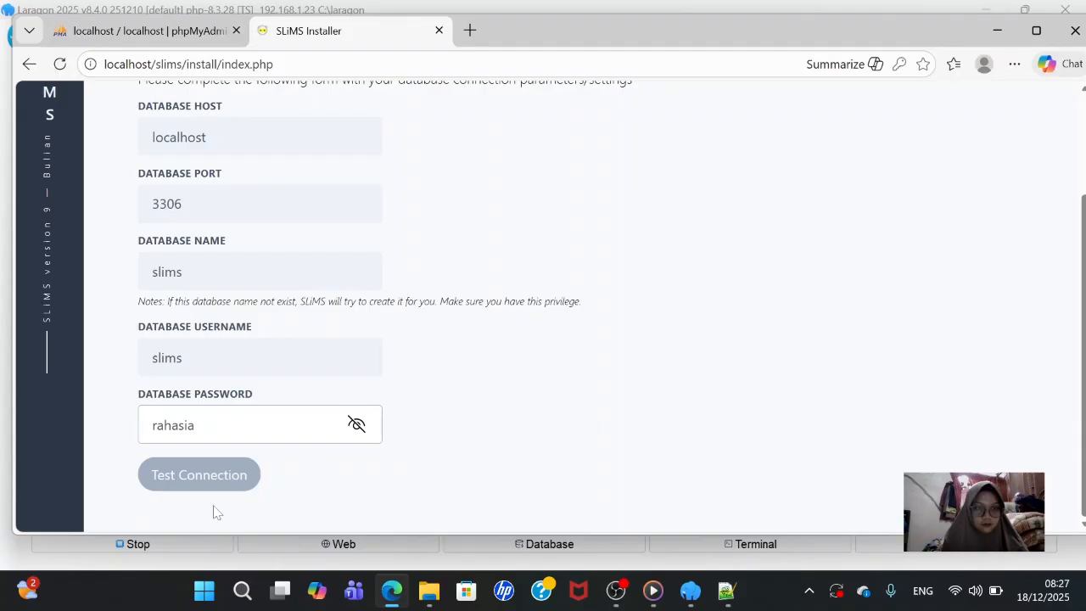
left_click(213, 480)
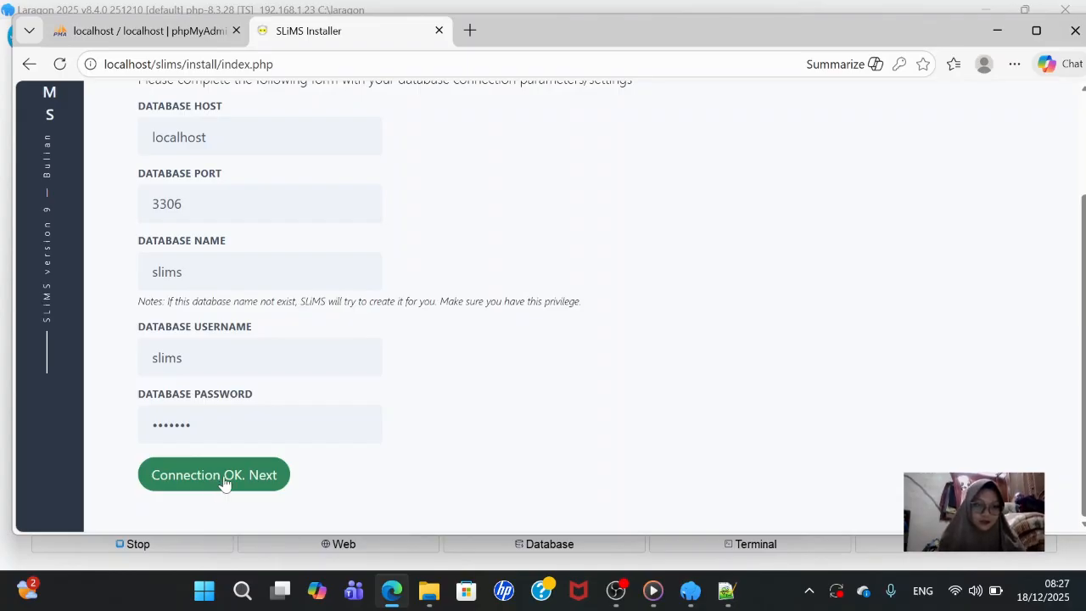
- Advance to install step 2, dismiss Edge's save-password popup, and keep no sample data
left_click(227, 481)
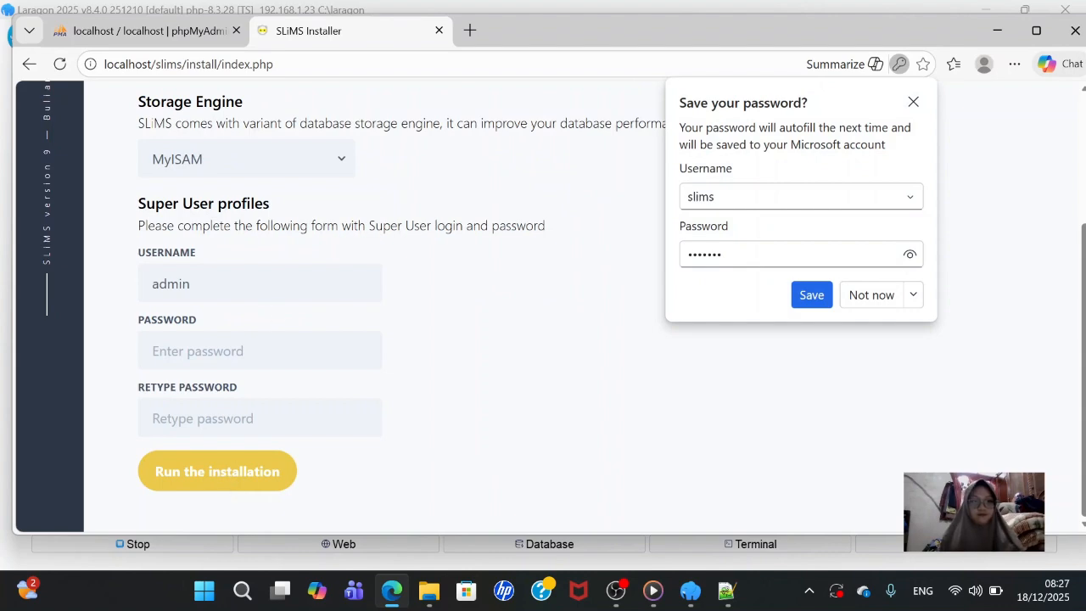
scroll(242, 340, "up", 2)
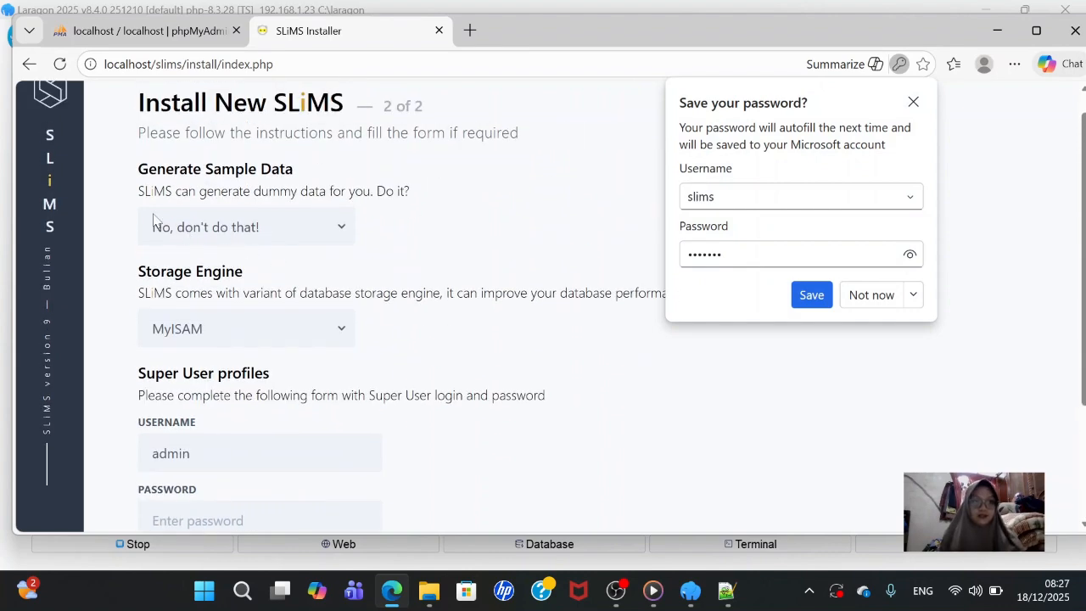
scroll(339, 322, "down", 2)
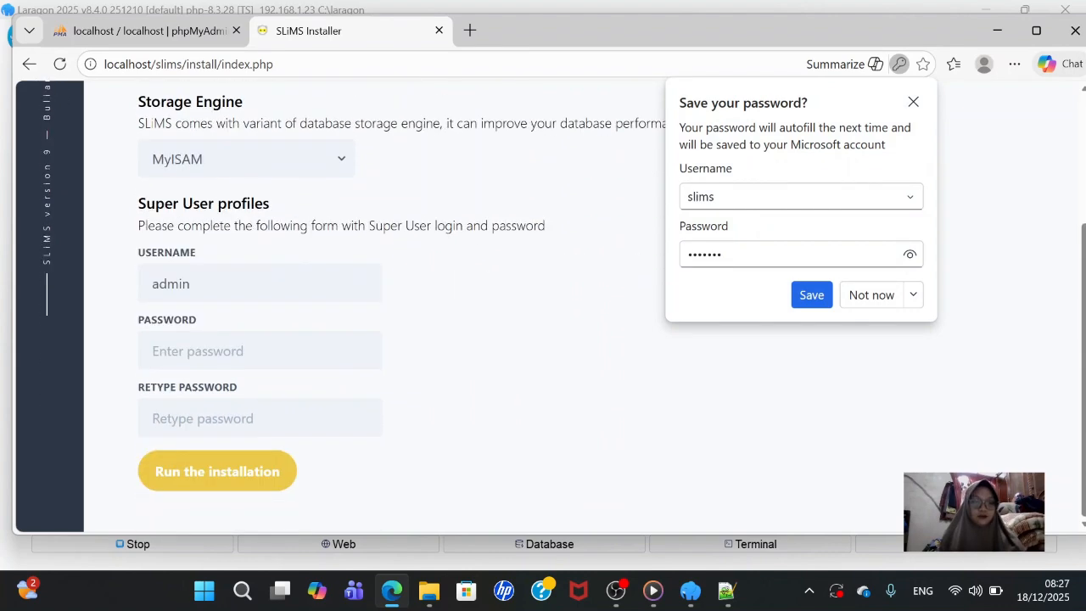
scroll(340, 323, "up", 3)
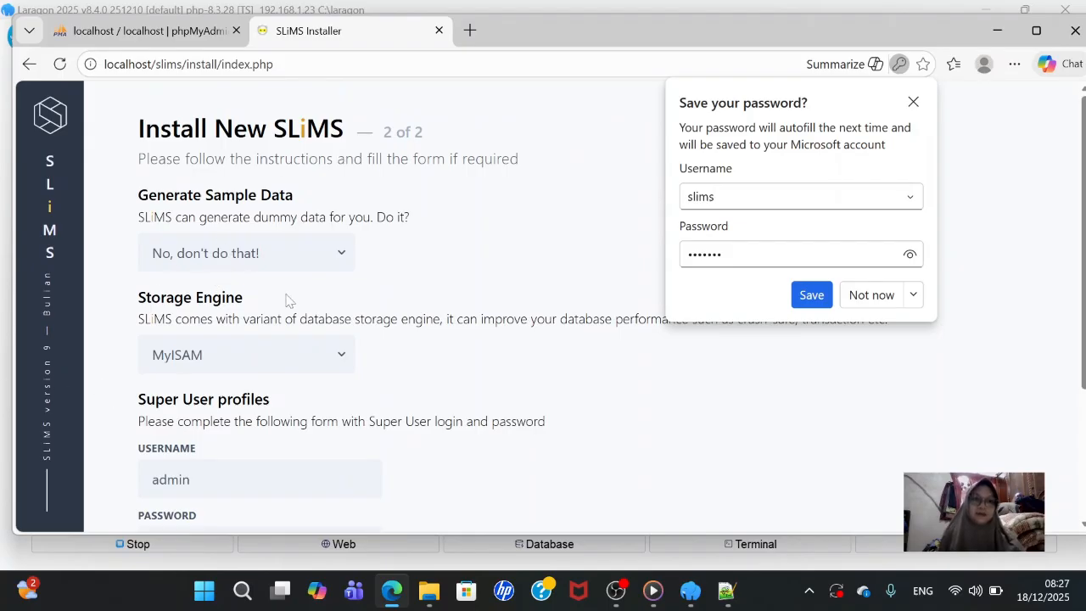
left_click(264, 256)
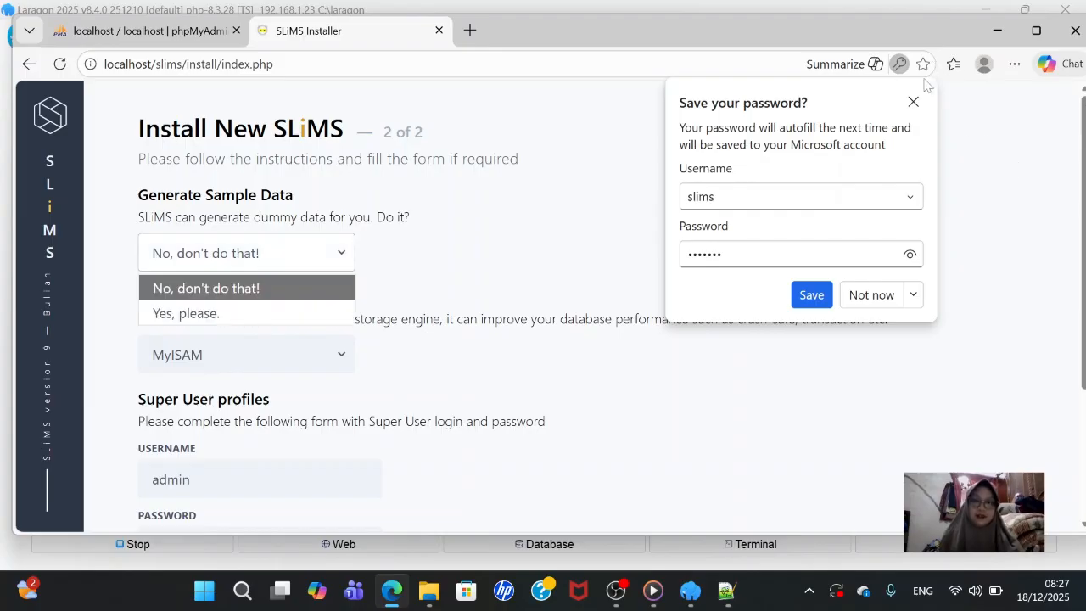
left_click(913, 102)
left_click(299, 256)
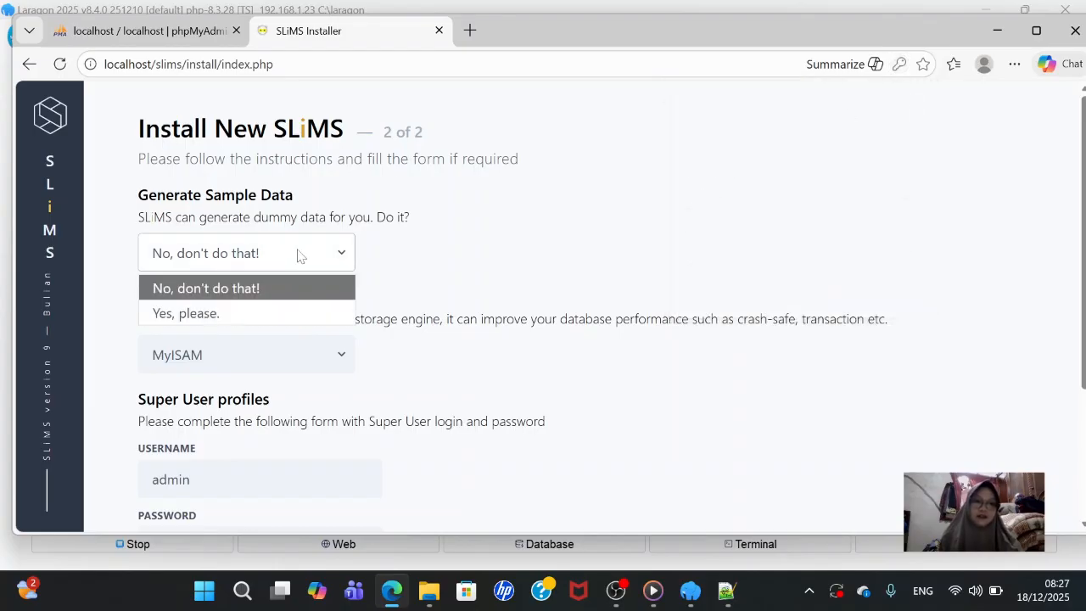
scroll(297, 253, "down", 1)
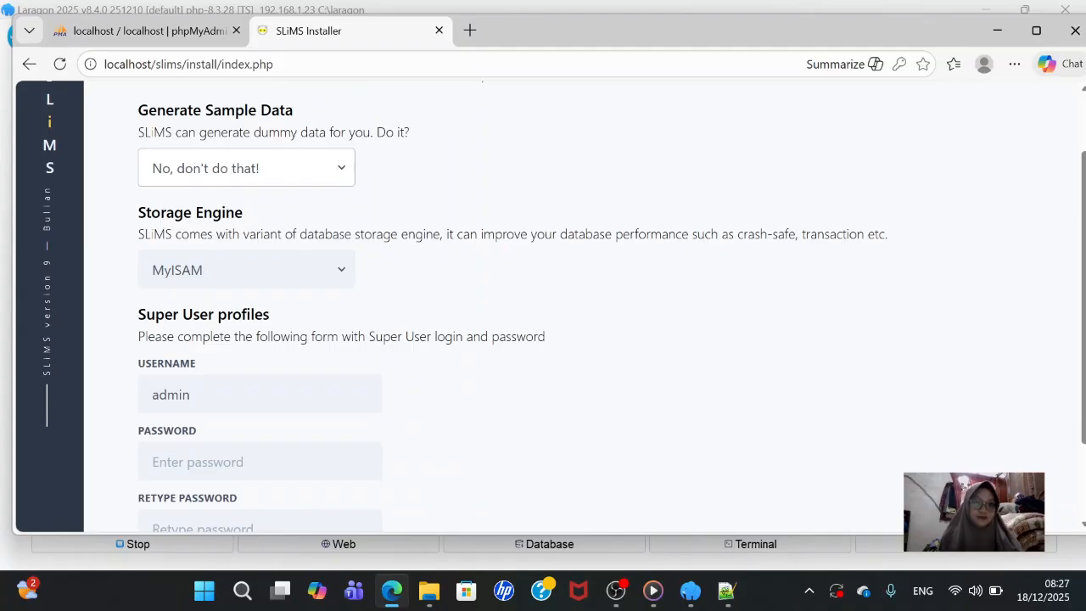
- Set the storage engine to InnoDB
left_click(241, 267)
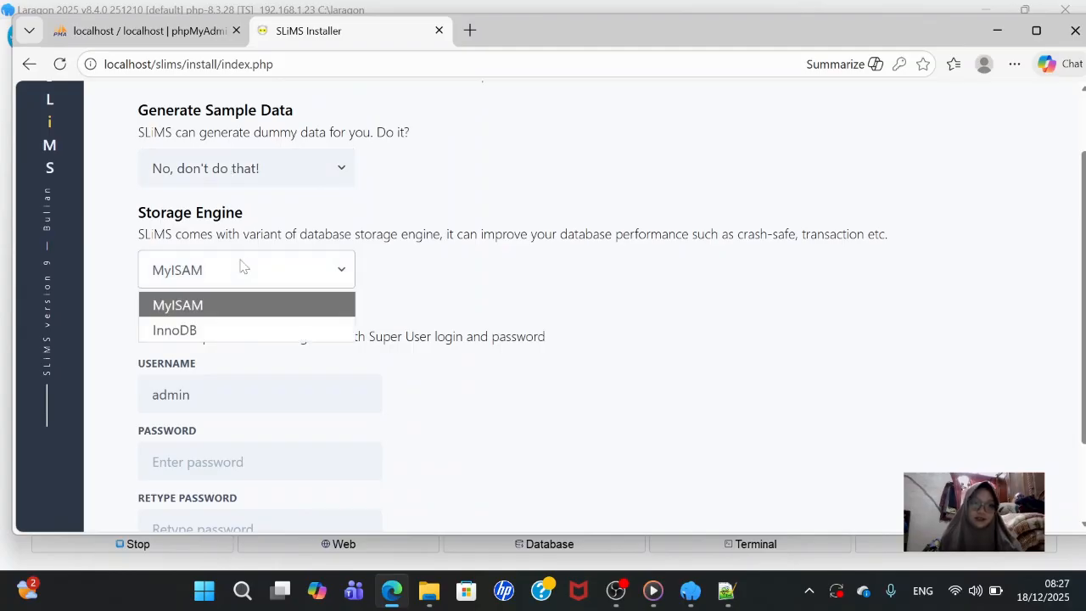
left_click(205, 362)
scroll(211, 307, "down", 1)
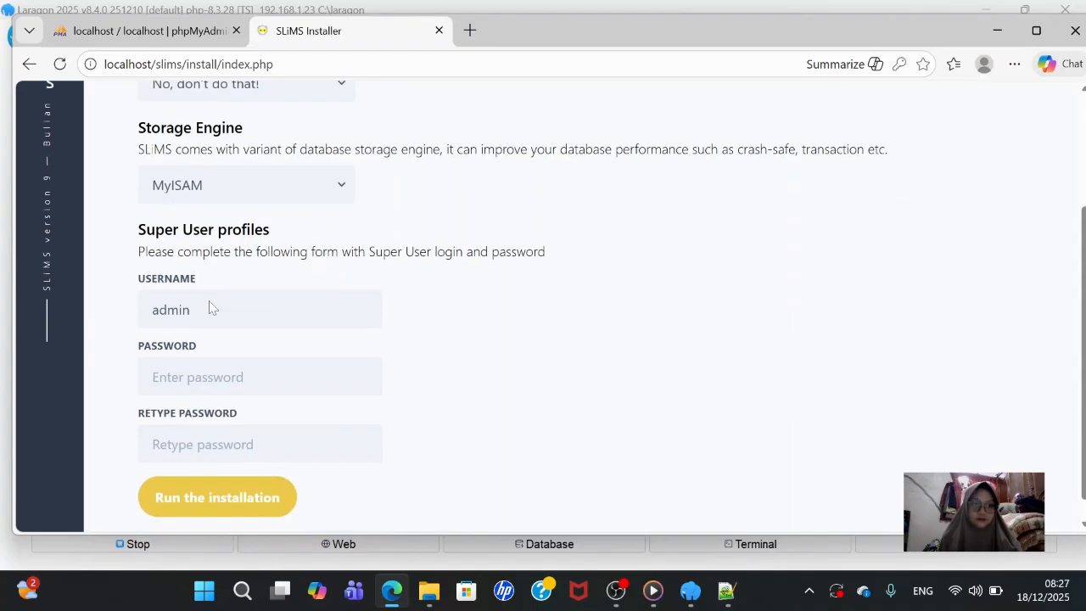
left_click(264, 200)
left_click(252, 242)
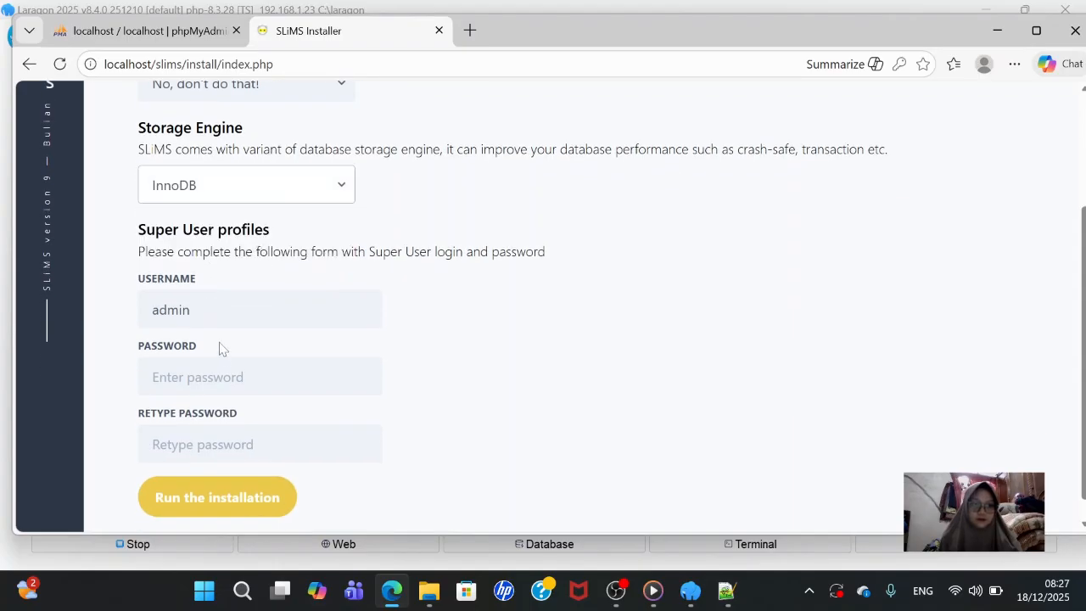
- Enter and retype the super user password, then run the installation
scroll(216, 359, "down", 1)
left_click(217, 356)
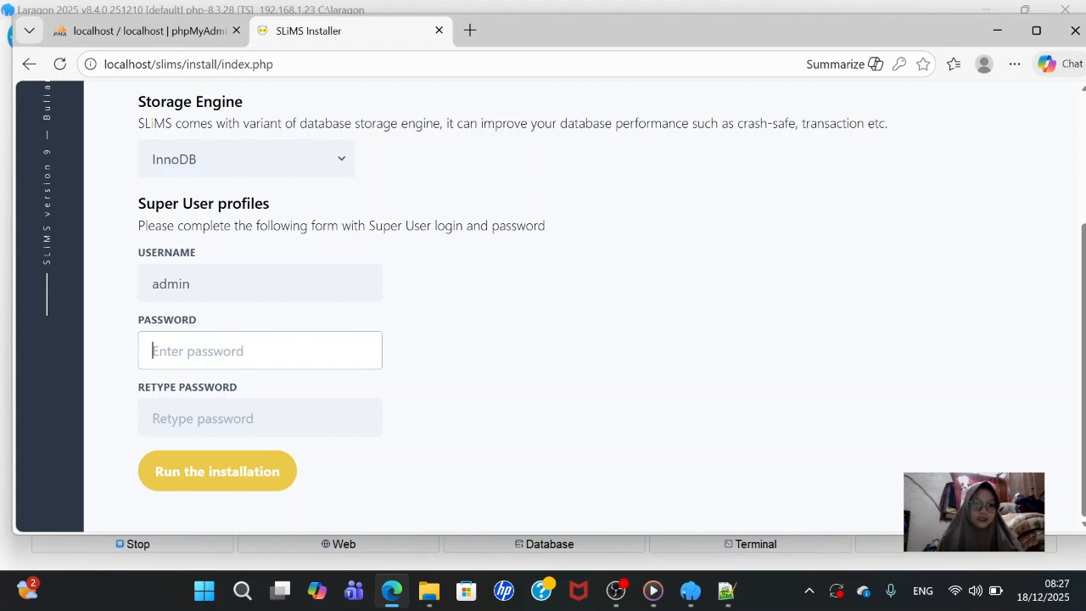
type("admi")
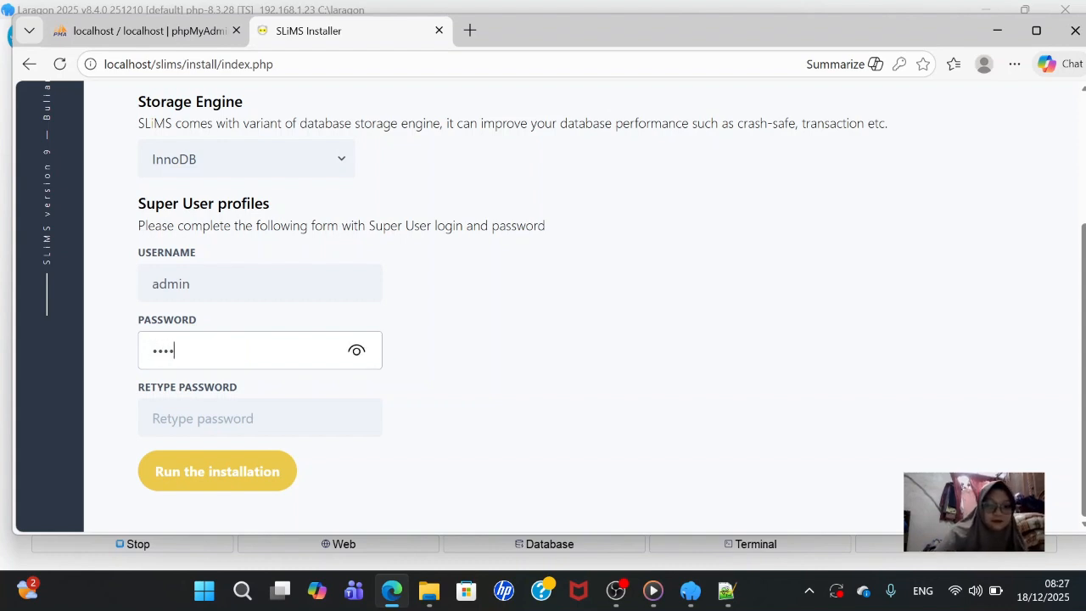
type("n12")
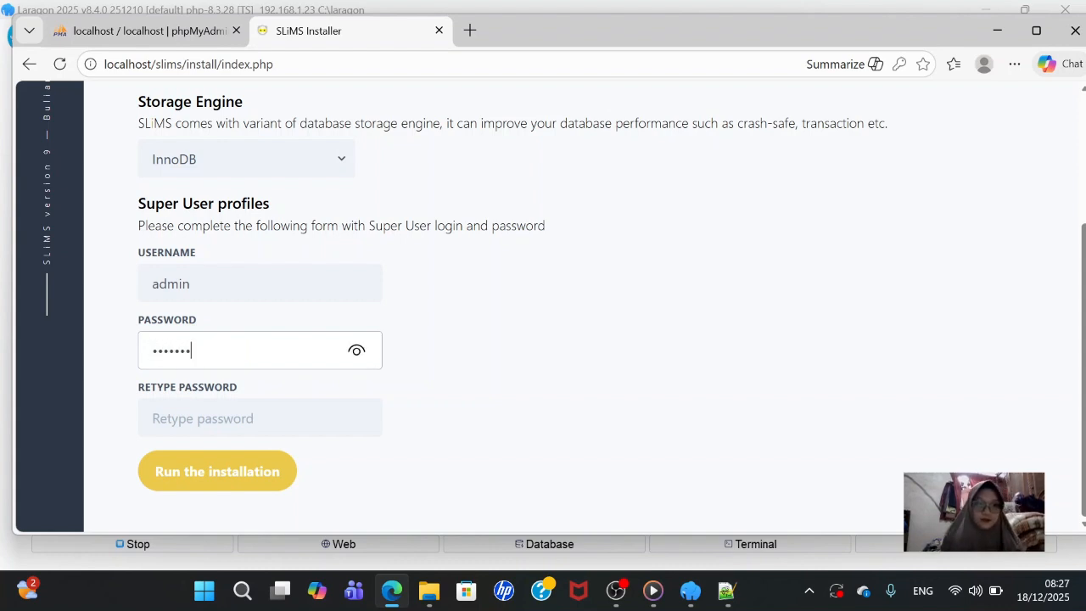
left_click(216, 418)
type("adm")
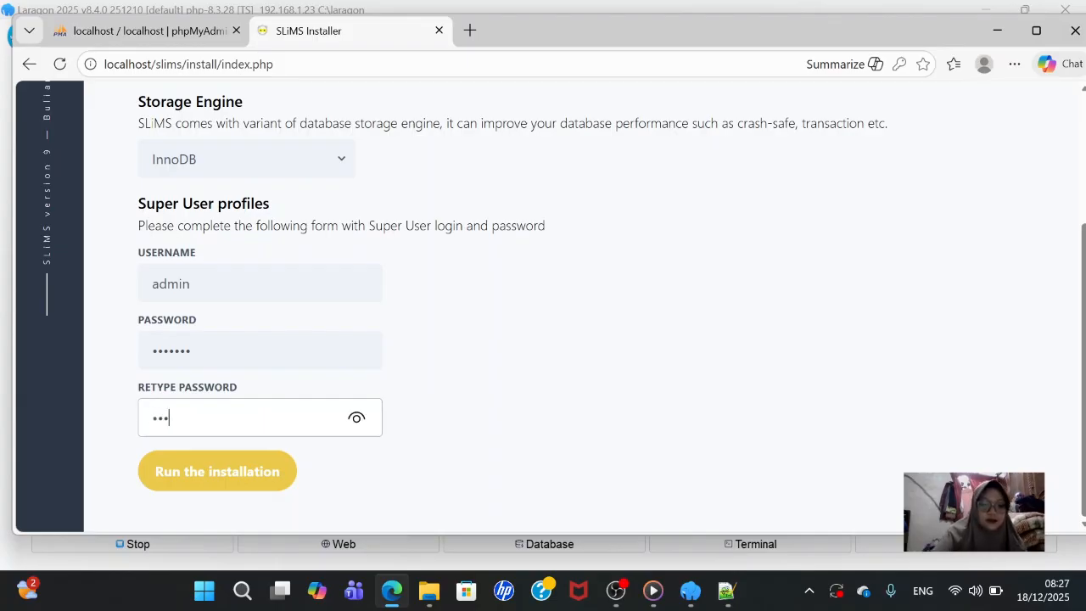
type("in12")
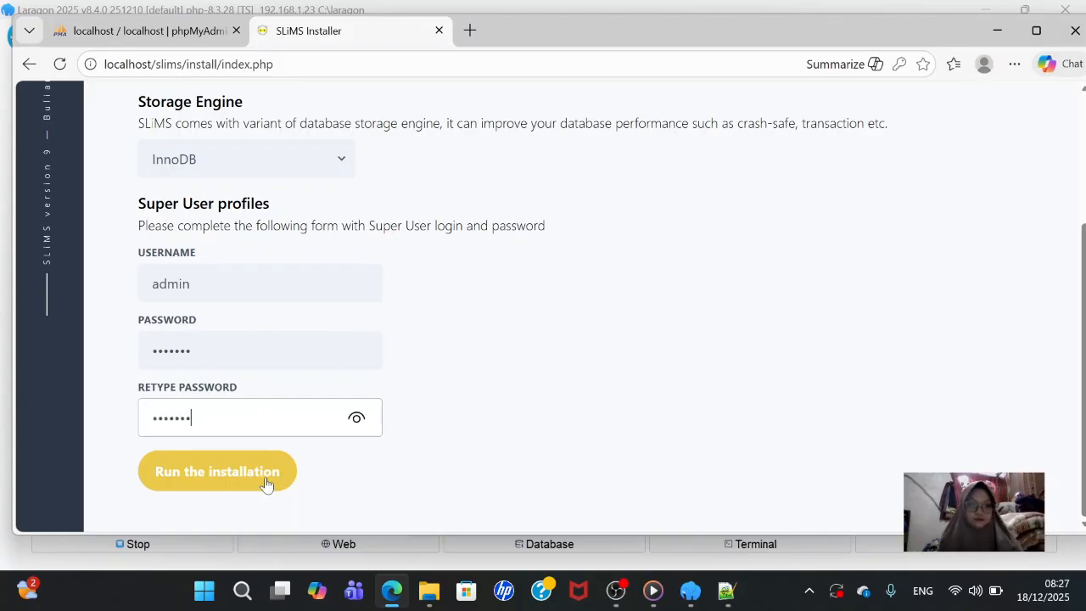
left_click(264, 475)
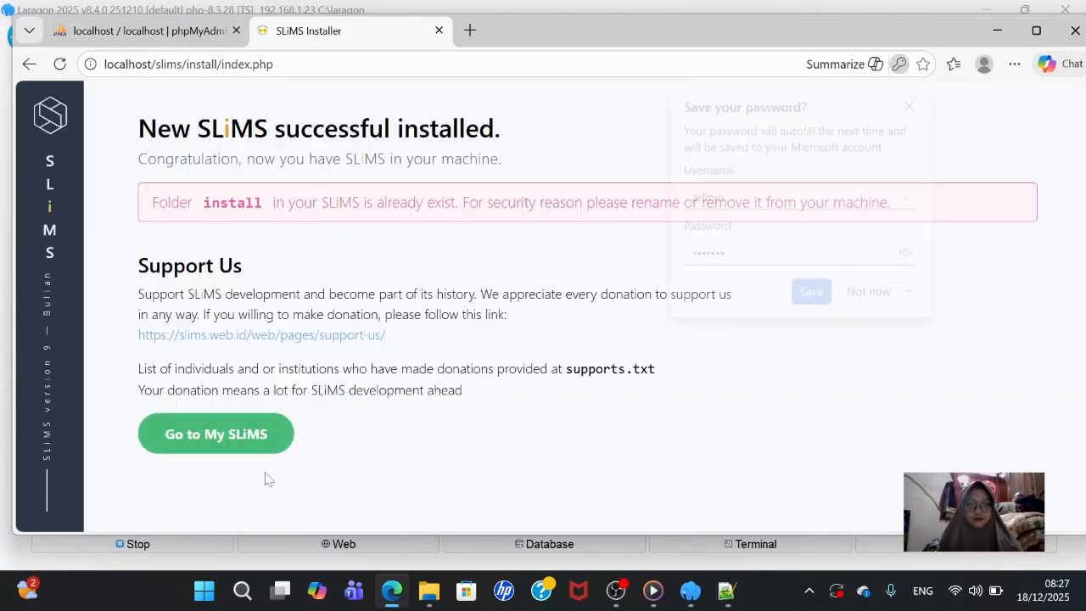
- Go to the new SLiMS site and decline Edge's offer to save the password
left_click(212, 448)
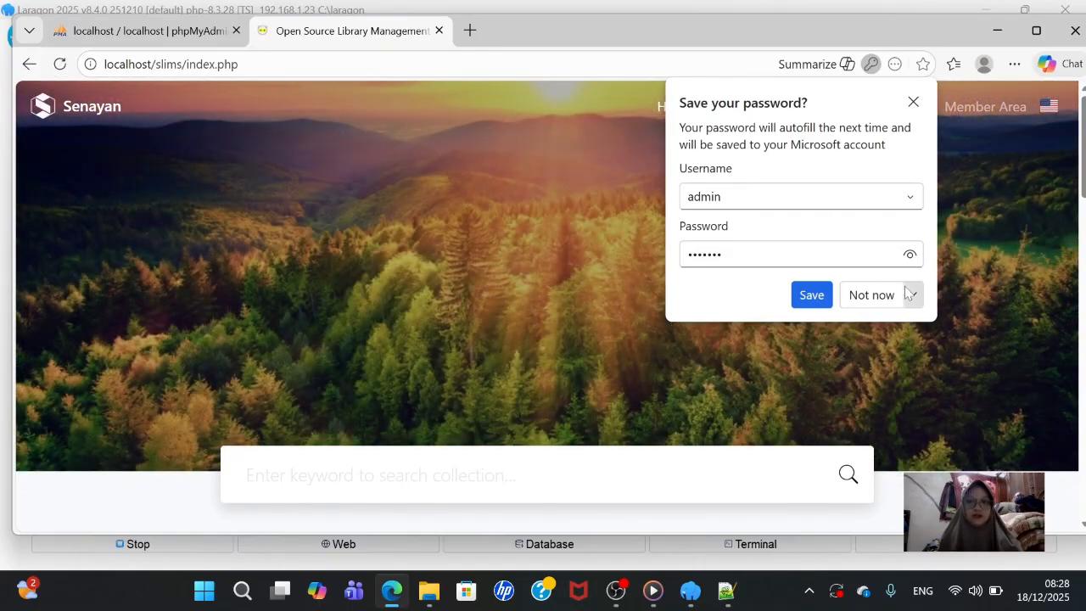
left_click(867, 294)
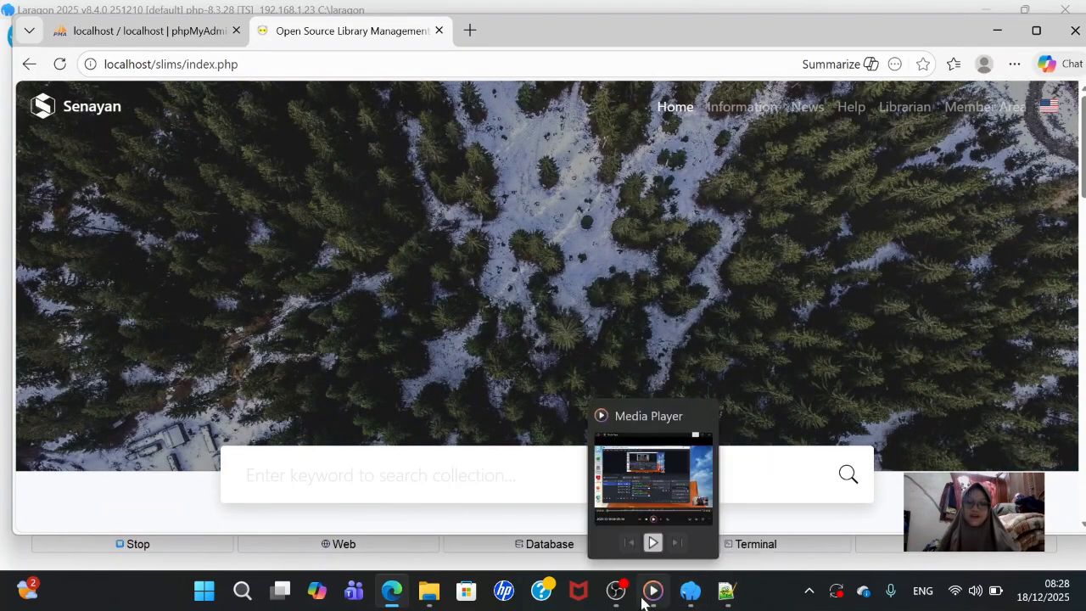
mouse_move(609, 588)
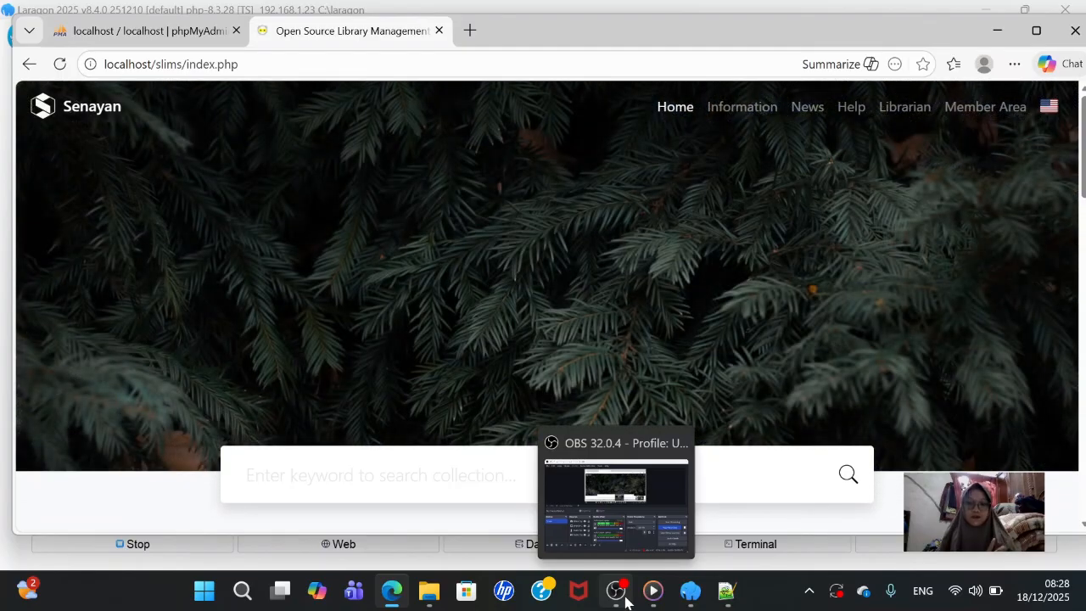
- Bring OBS Studio forward, then minimize it again
left_click(612, 590)
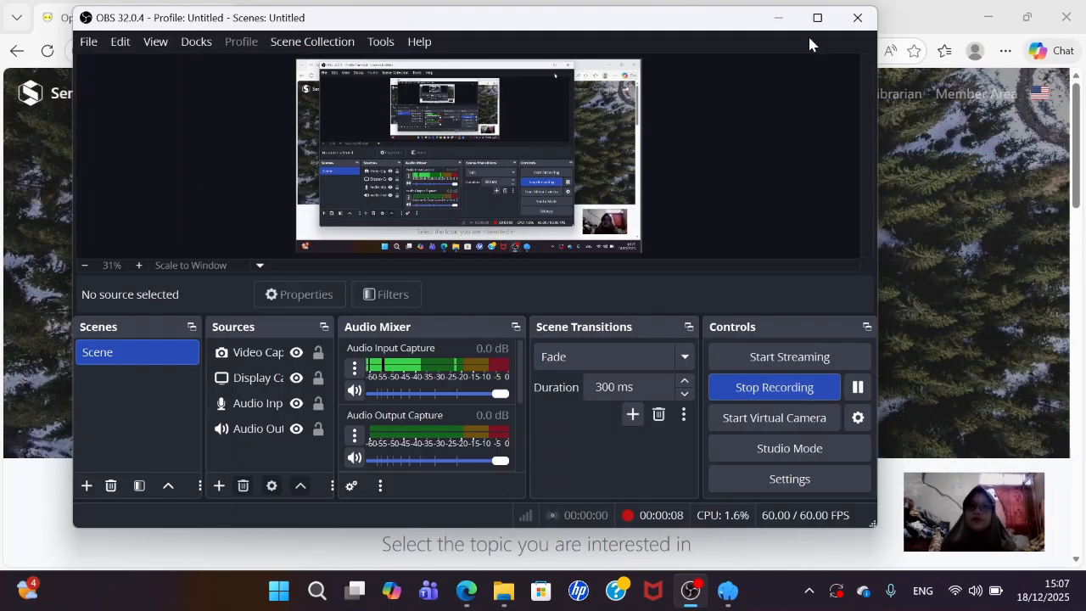
left_click(773, 17)
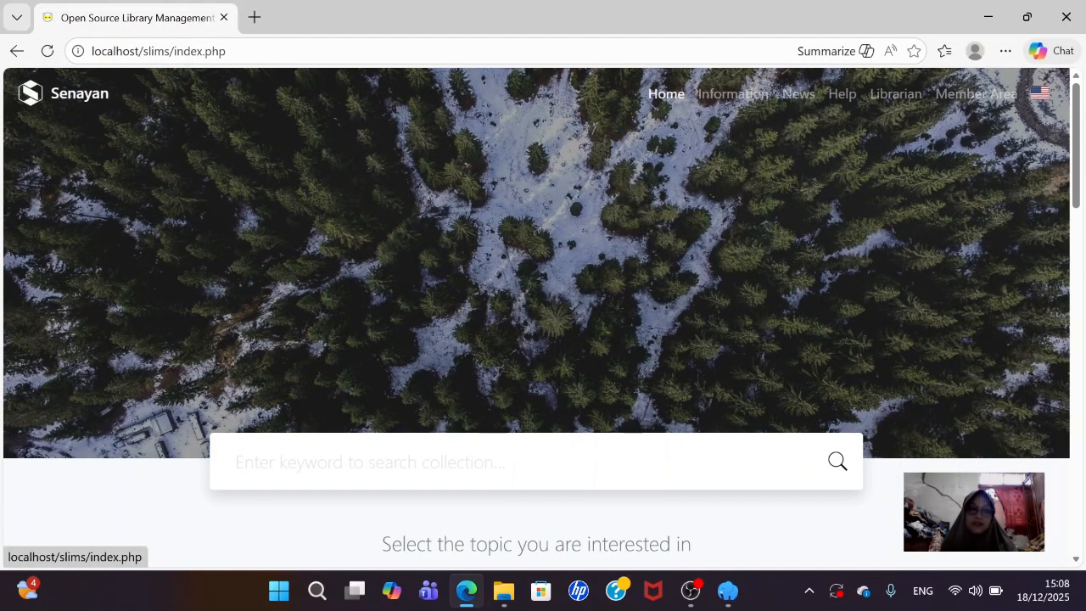
- Load the local SLiMS home page at localhost in a new Edge tab
left_click(254, 19)
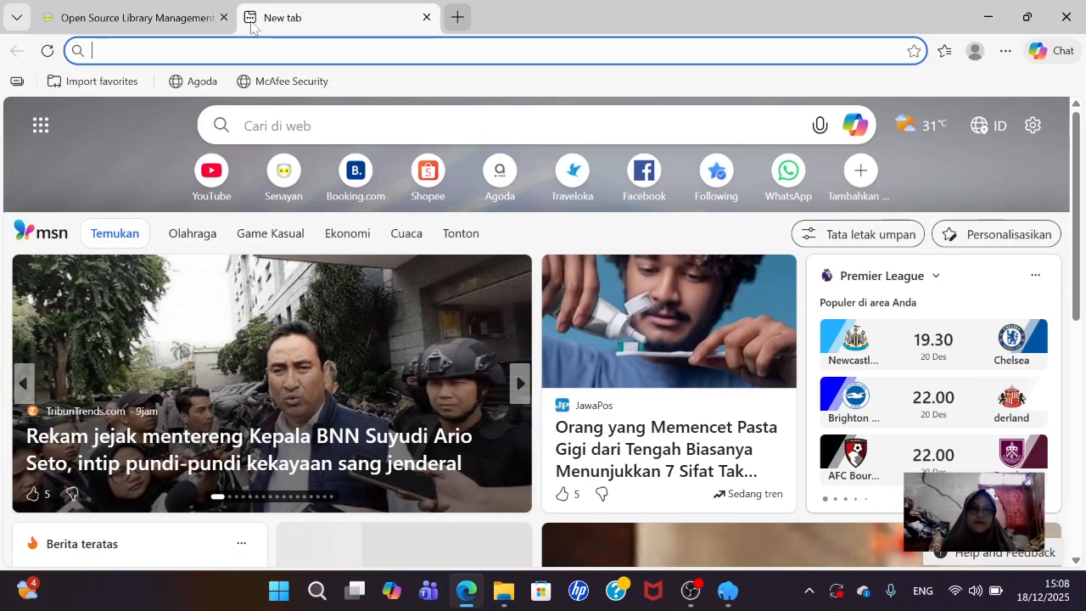
left_click(252, 39)
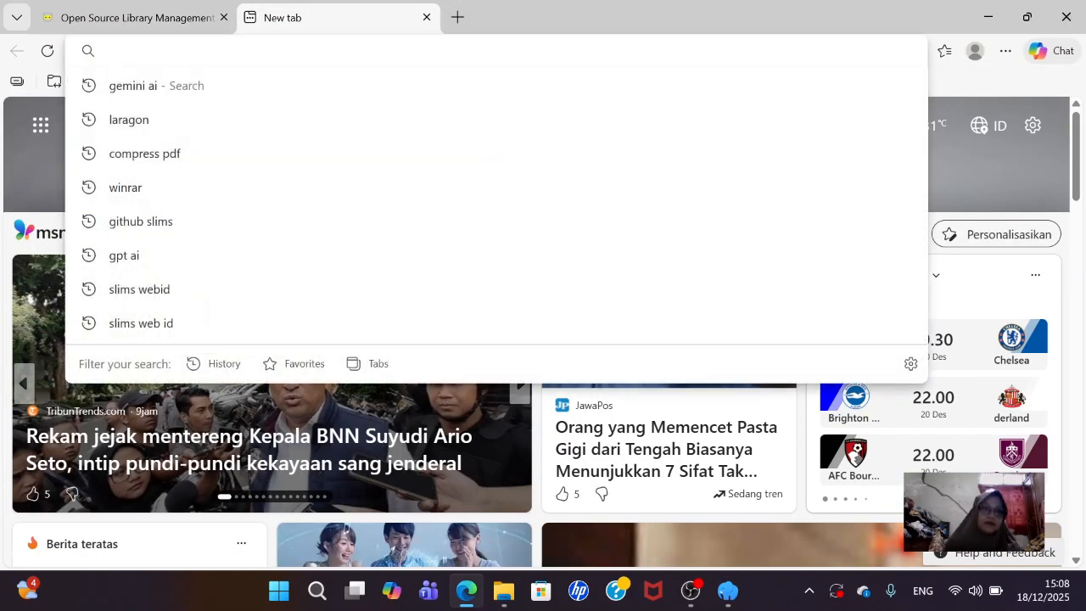
type("s")
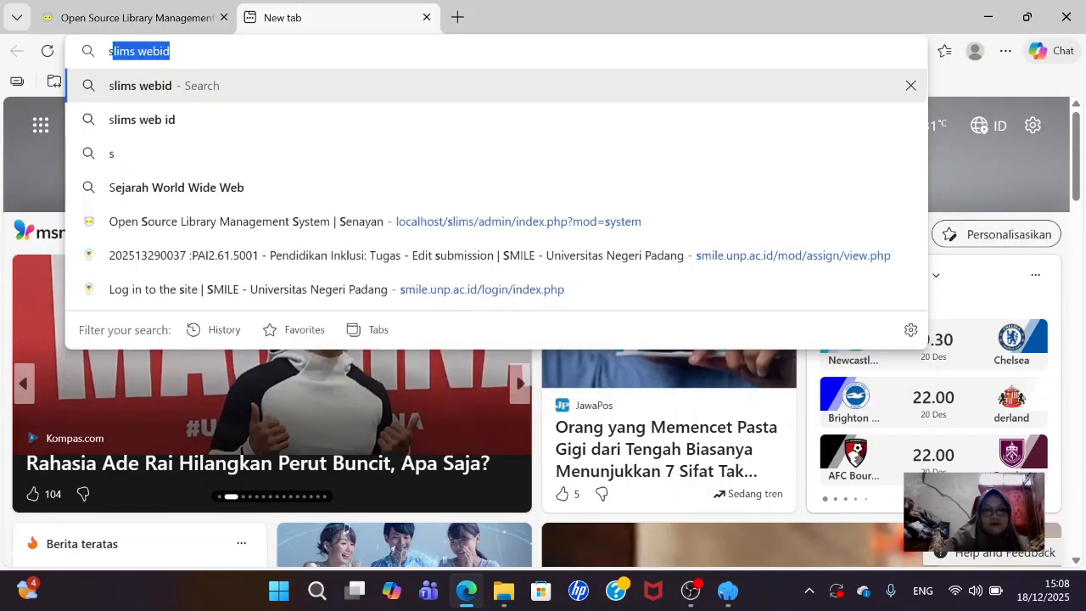
type("lims")
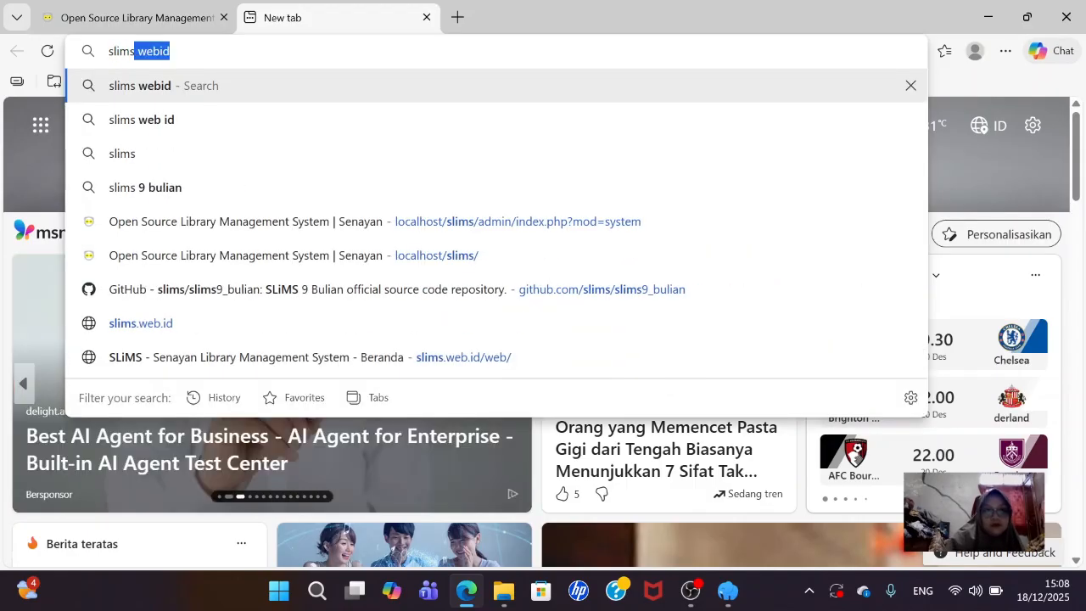
key("BackSpace")
key("BackSpace")
key("BackSpace")
key("BackSpace")
key("BackSpace")
key("BackSpace")
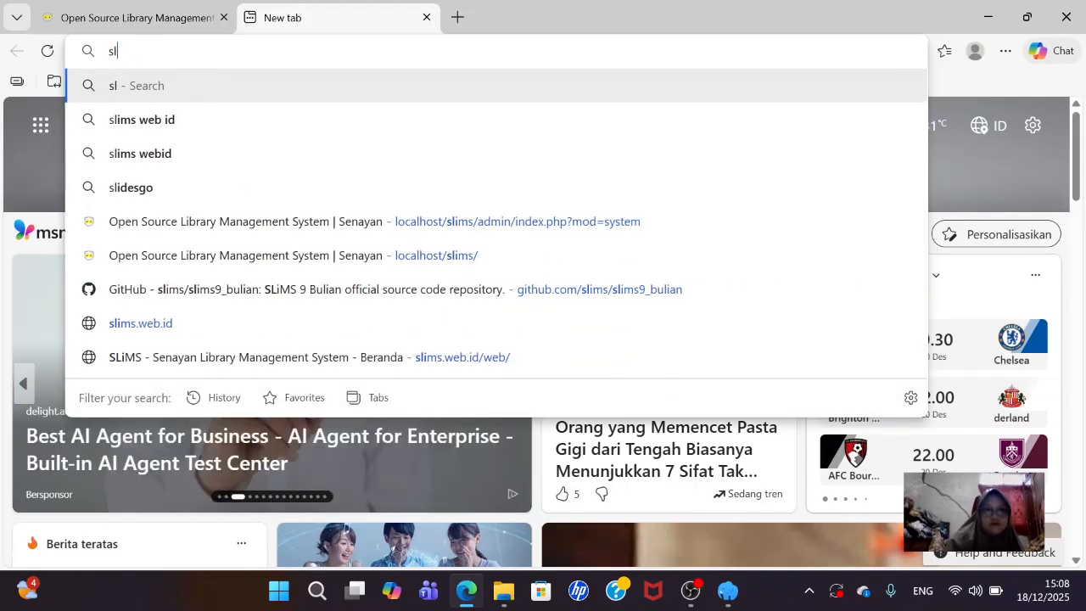
type("lo")
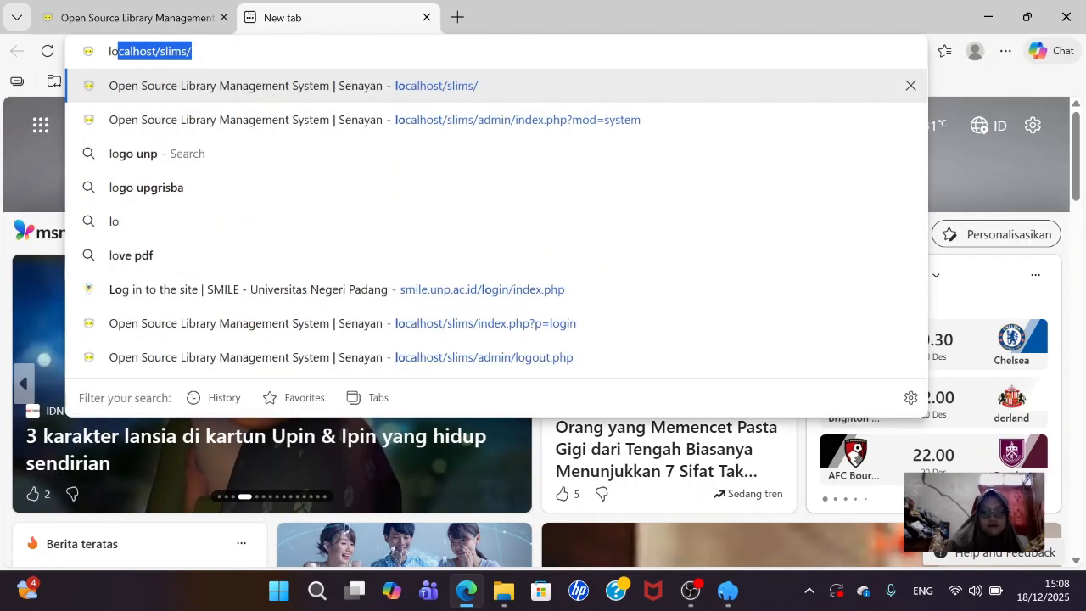
key("Return")
- Append 'admin' to the address and dismiss the not-authorized warning
key("ctrl+l")
key("End")
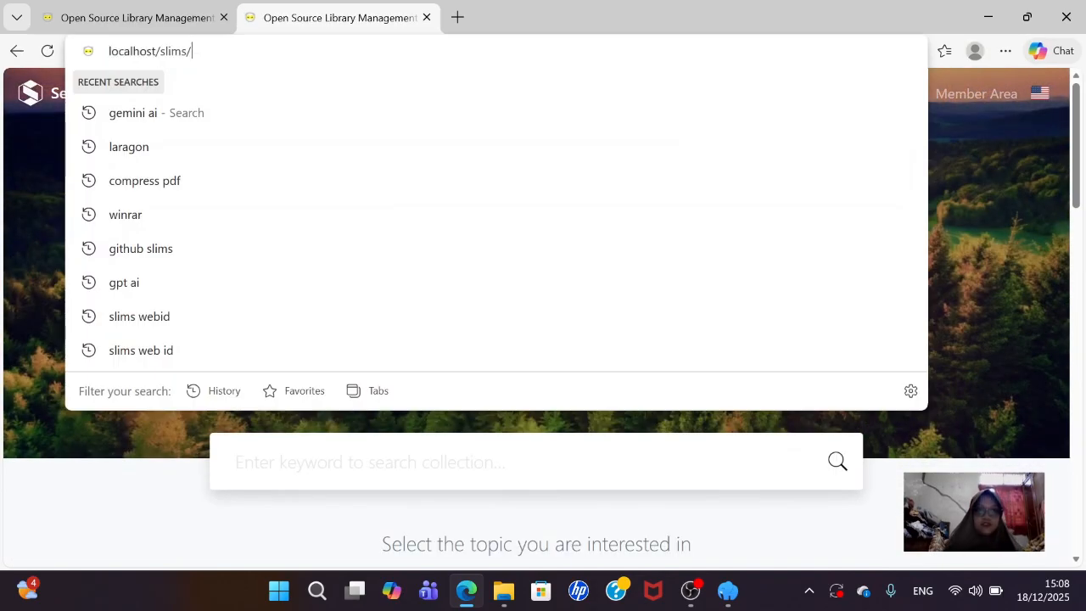
type("admin")
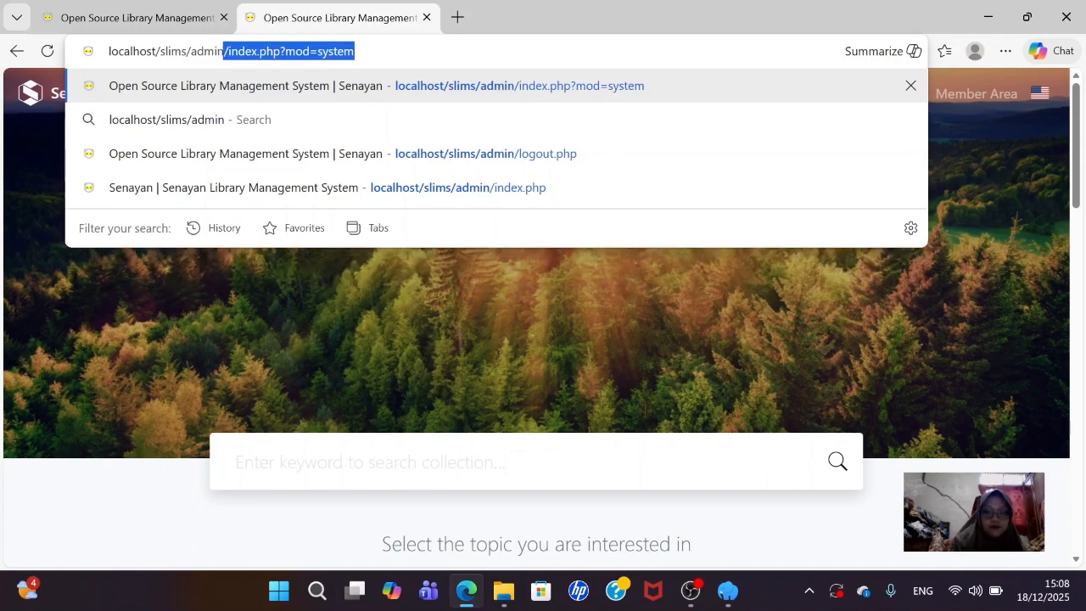
key("Return")
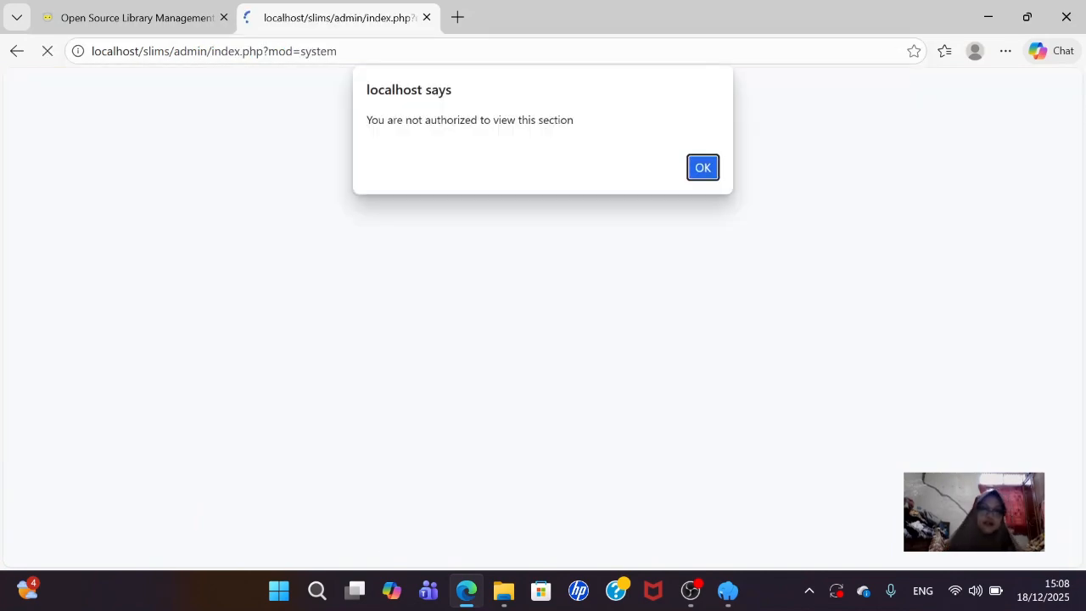
left_click(702, 168)
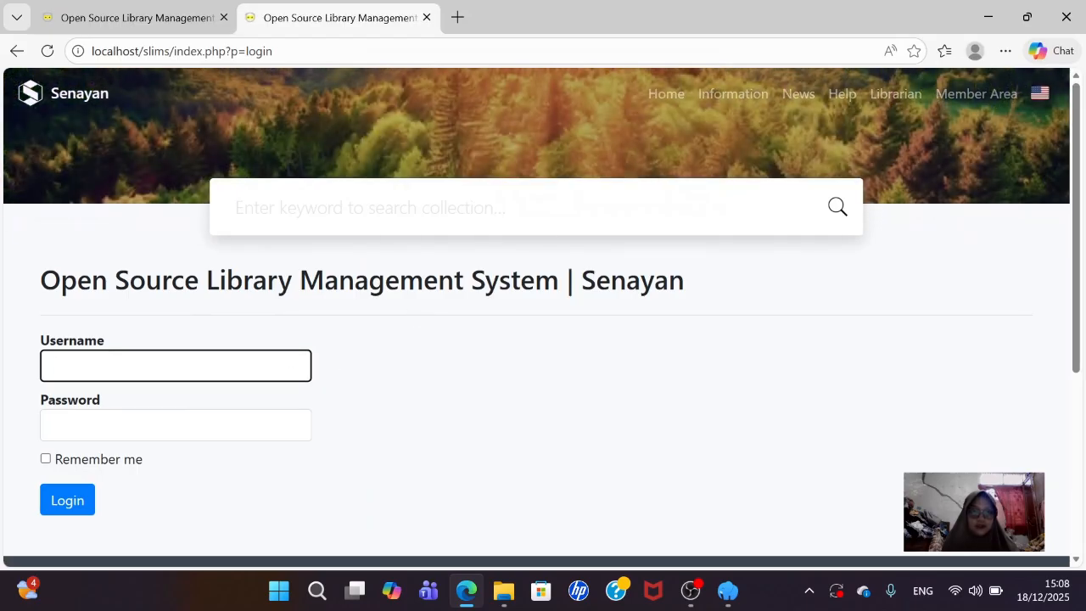
- Log in with the saved admin username and account password, declining Edge's save-password offer
type("a")
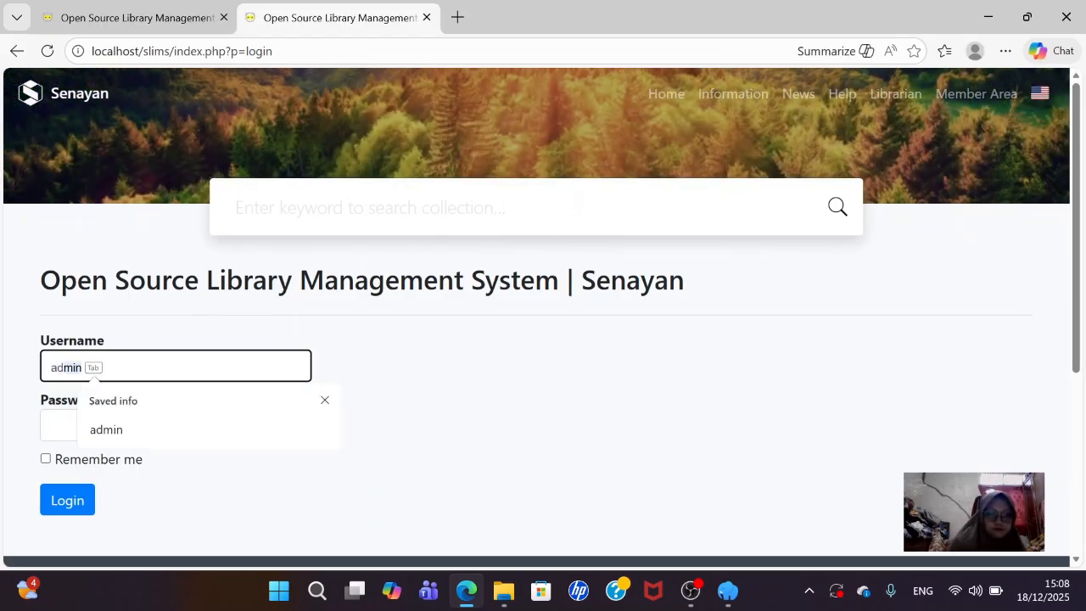
type("d")
key("Return")
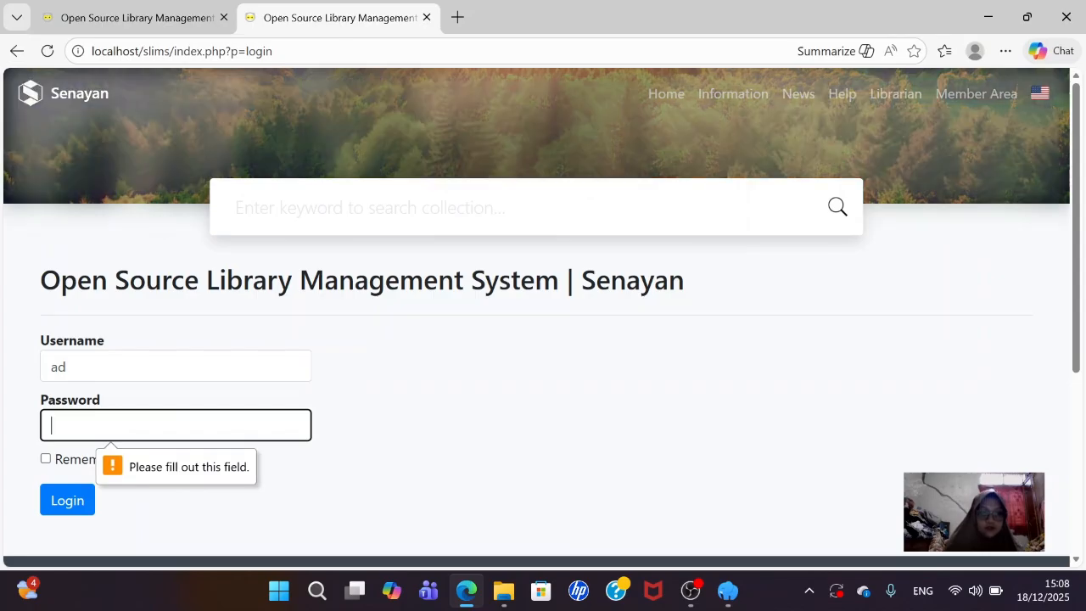
left_click(93, 366)
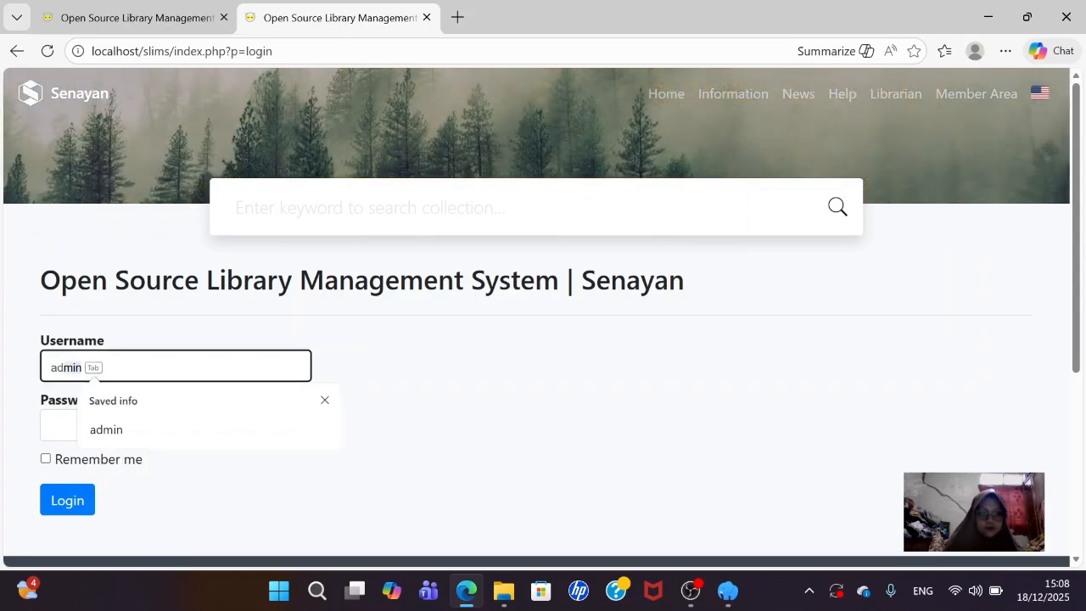
left_click(115, 432)
key("Tab")
type("adm")
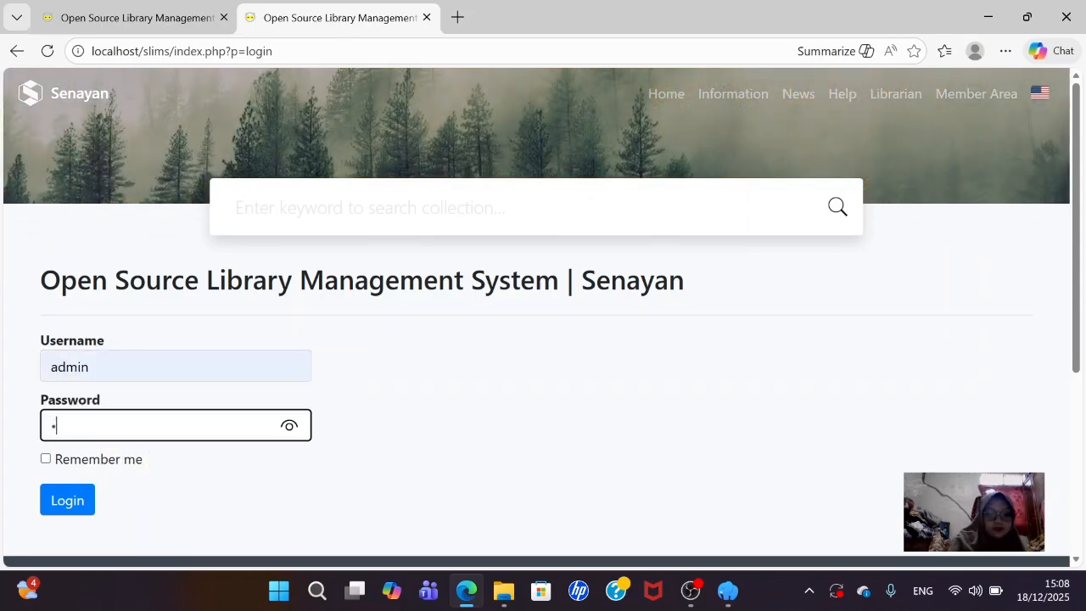
type("in12")
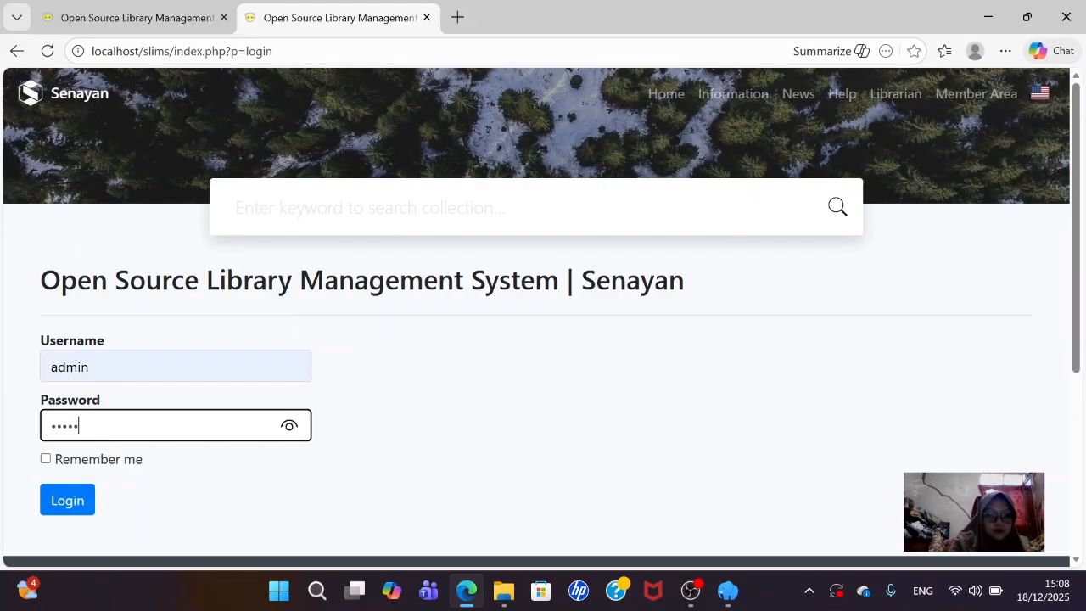
left_click(74, 501)
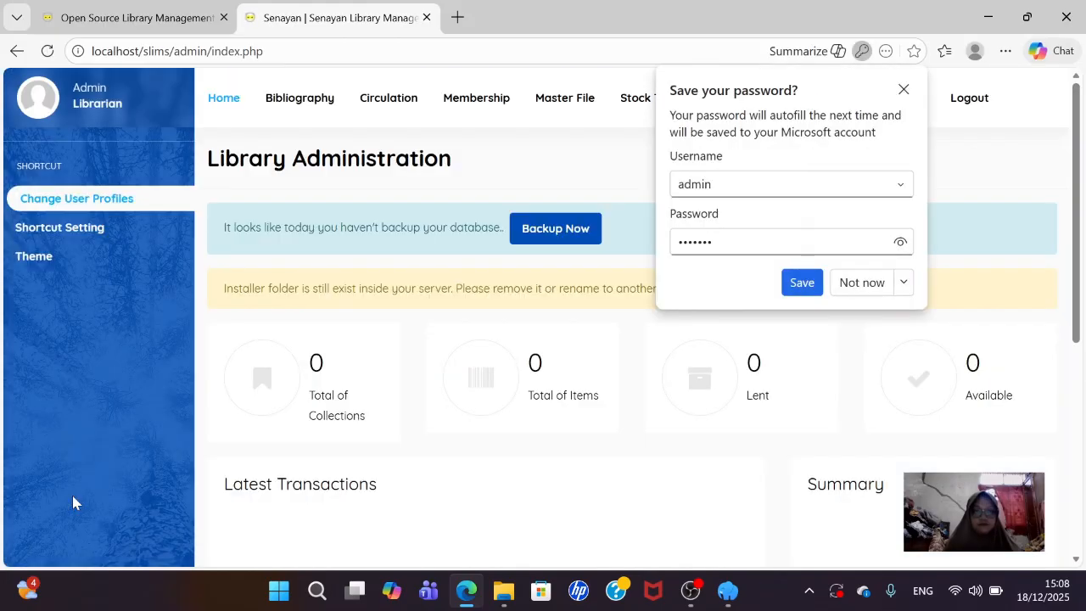
left_click(873, 278)
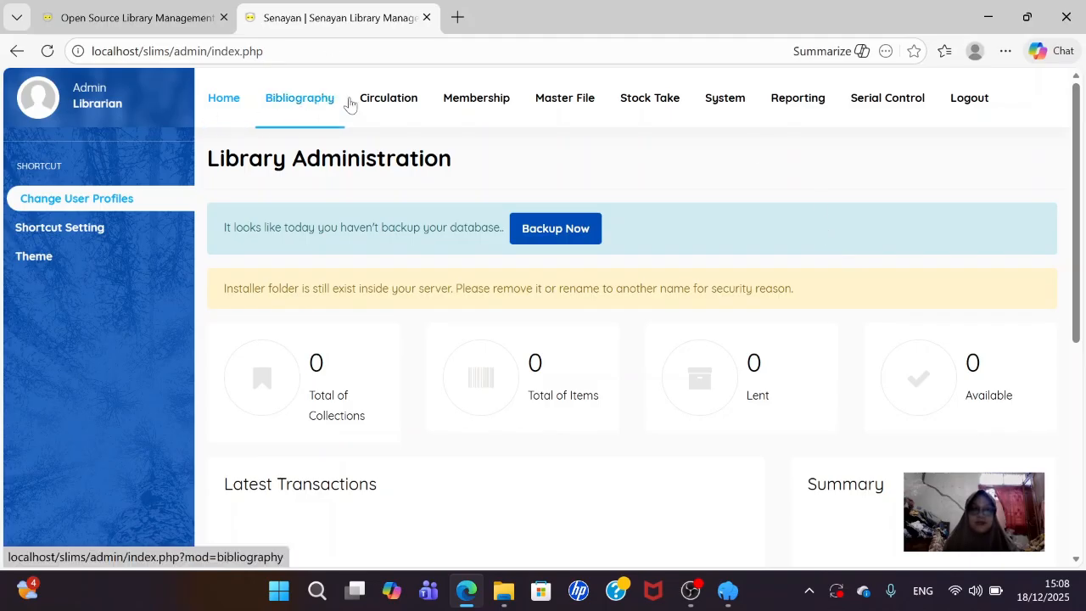
- Open System Configuration in the admin, then view the public OPAC tab
left_click(722, 100)
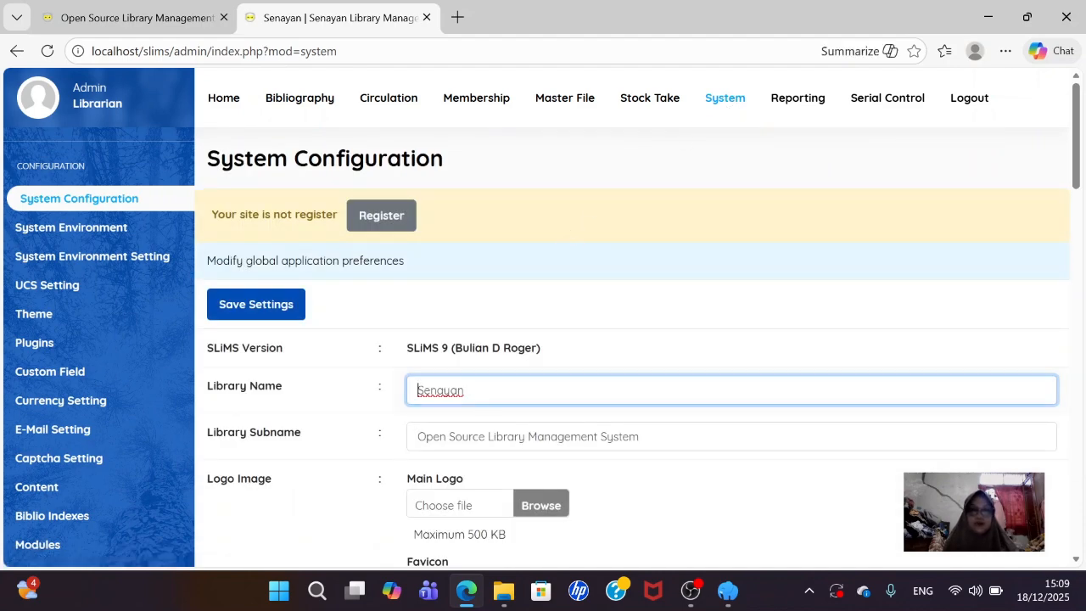
left_click(139, 18)
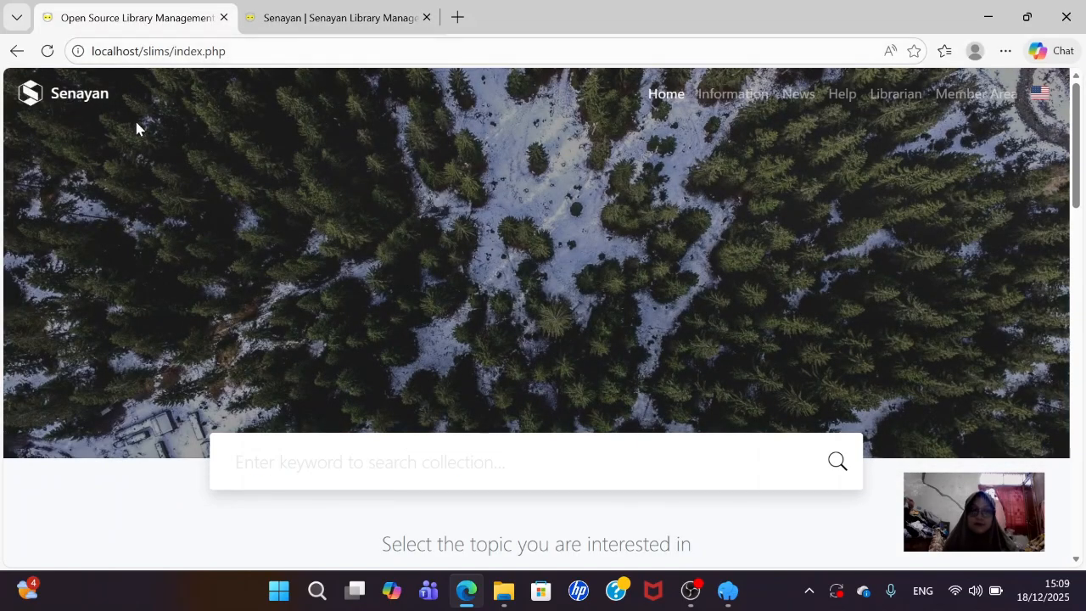
- Replace the library name Senayan with 'Perpustakaan UIN Imam Bonjol Padang'
left_click(304, 18)
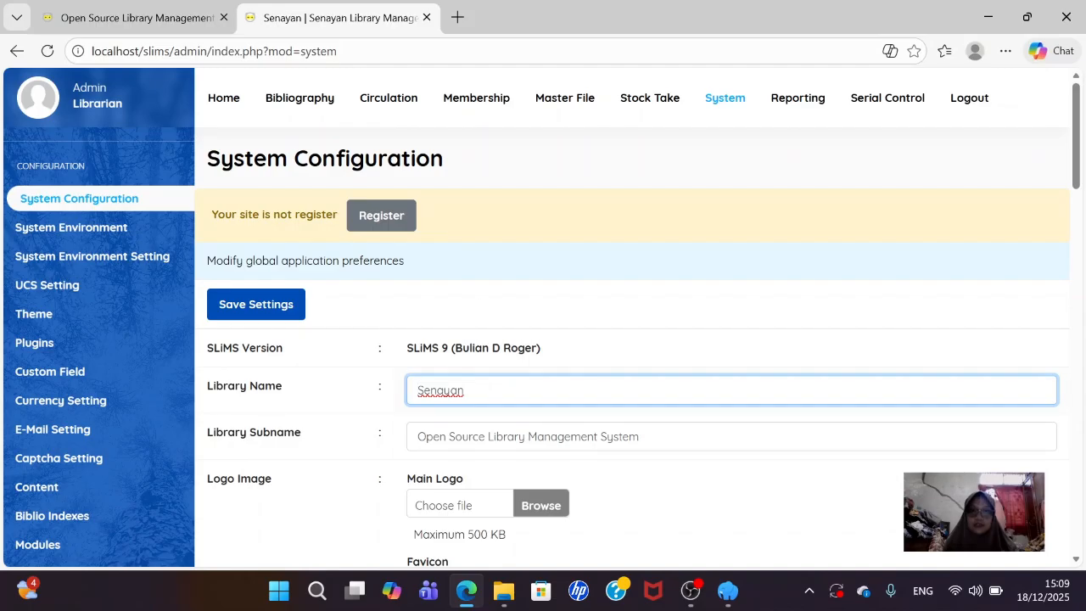
left_click(463, 390)
key("BackSpace")
key("BackSpace")
key("BackSpace")
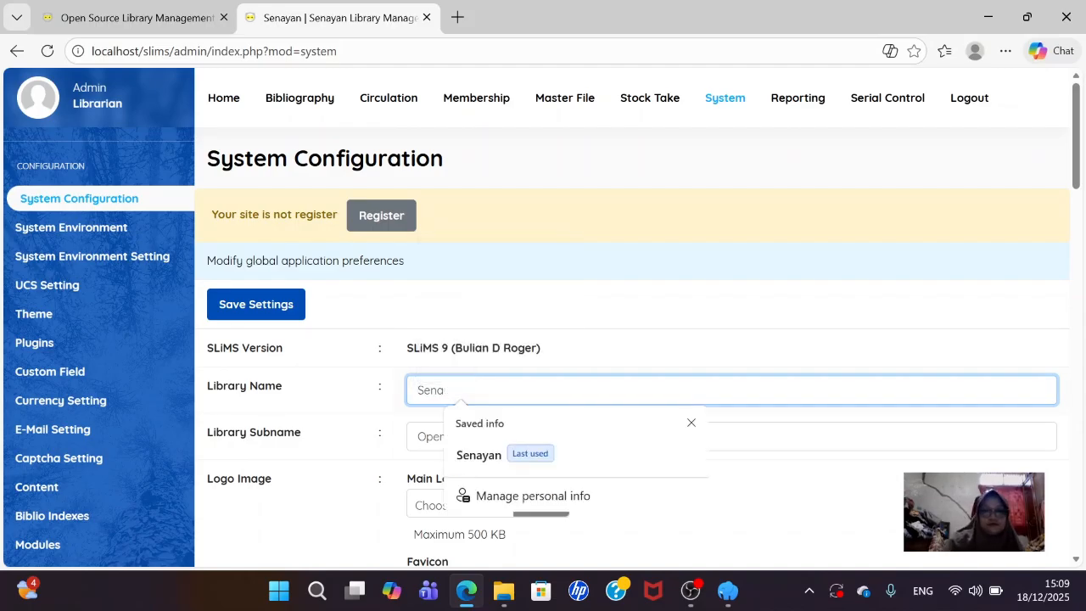
key("BackSpace")
key("BackSpace")
key("BackSpace")
key("BackSpace")
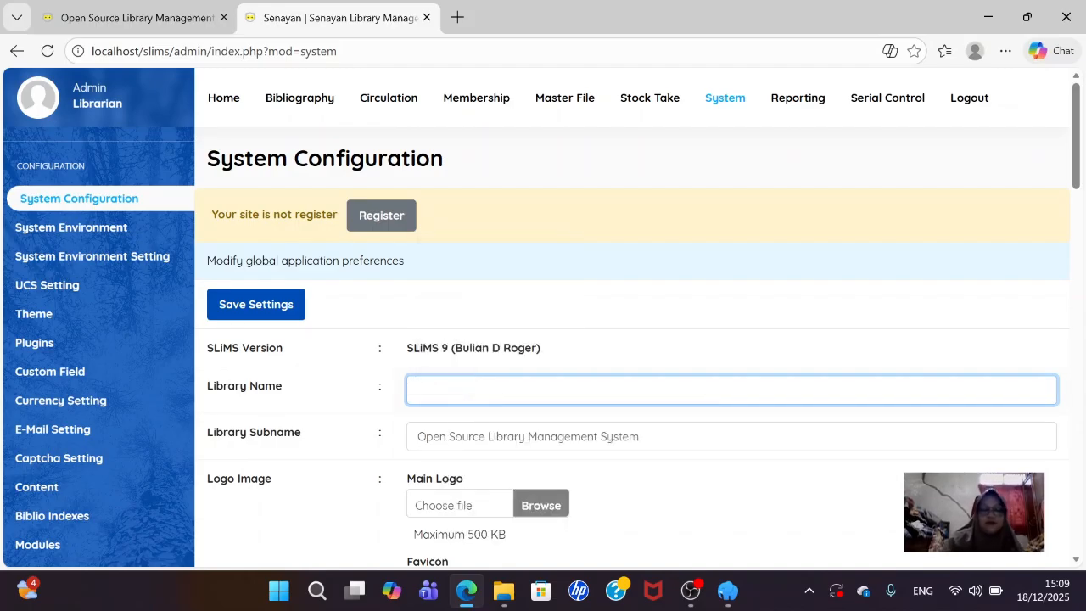
type("Per")
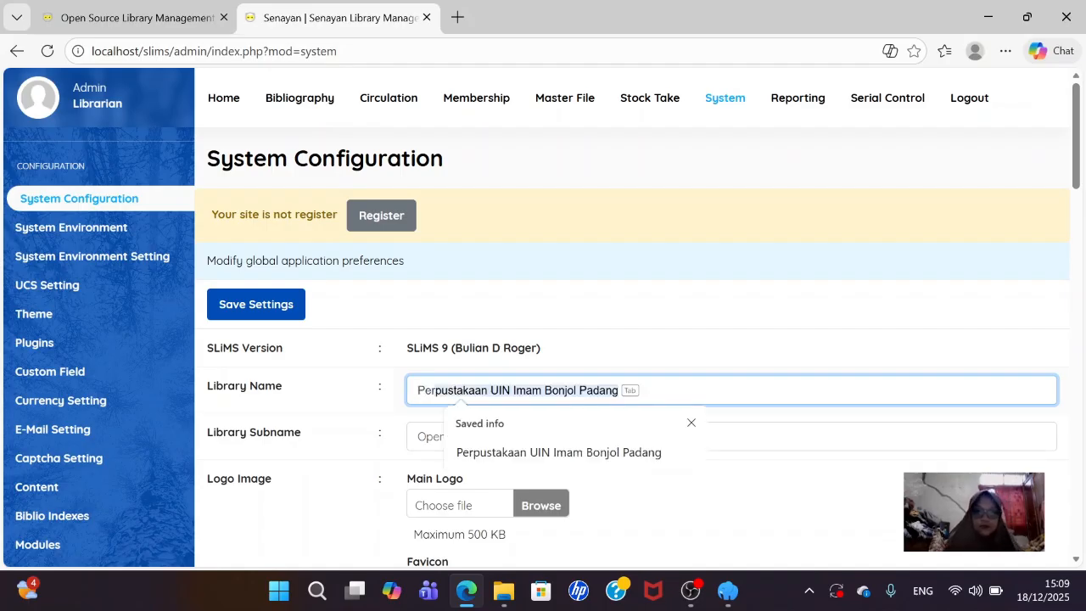
left_click(543, 452)
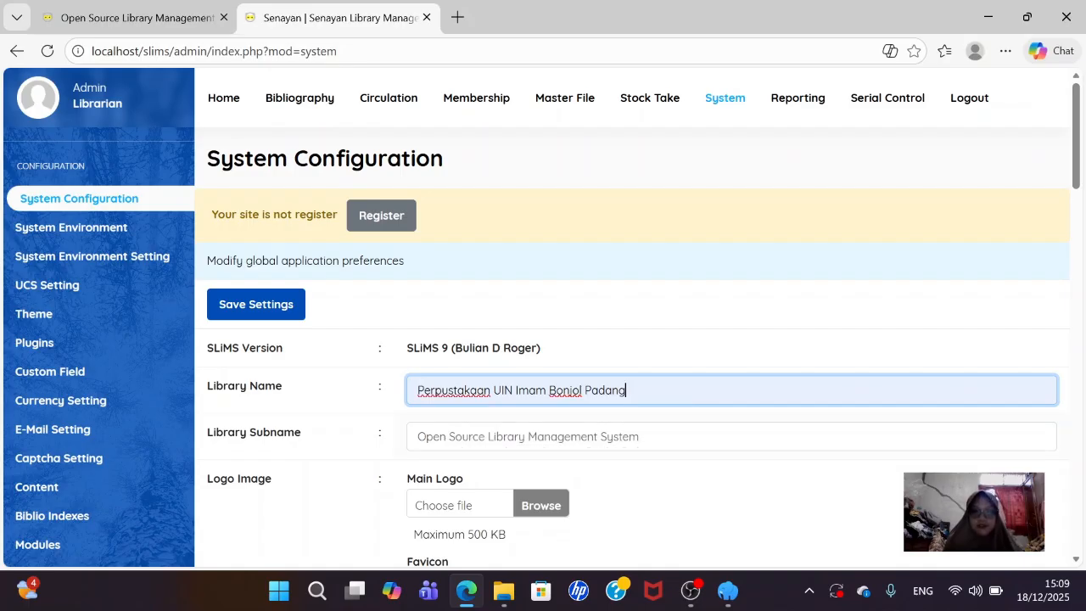
- Set the subname to 'Memberikan Pelayanan Terbaik Untuk Pemustaka', inserting 'Terbaik' after Pelayanan
left_click_drag(640, 436, 390, 456)
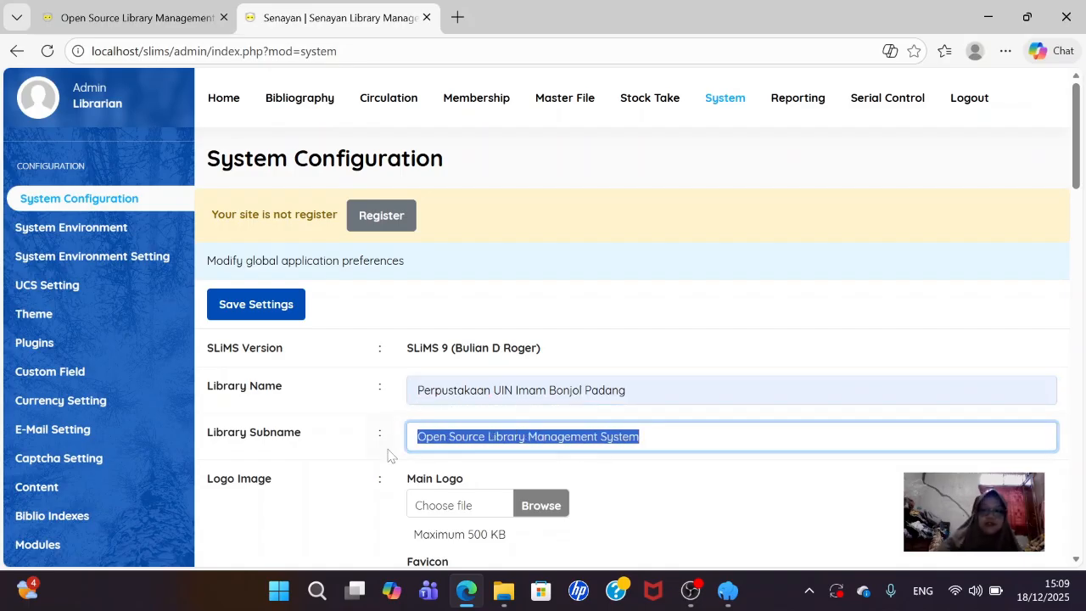
key("BackSpace")
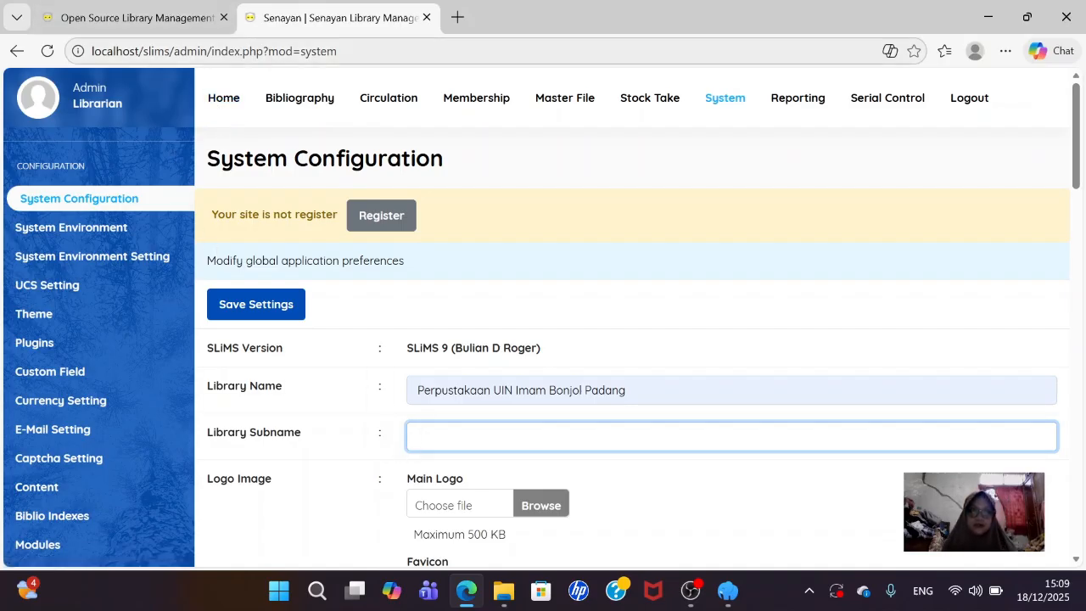
left_click(507, 435)
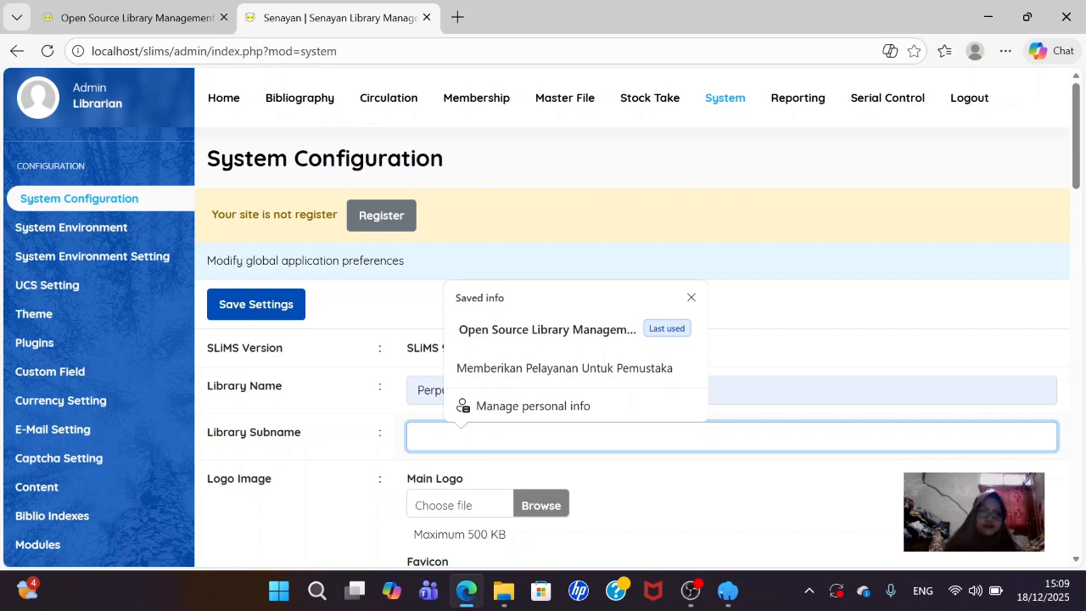
left_click(576, 367)
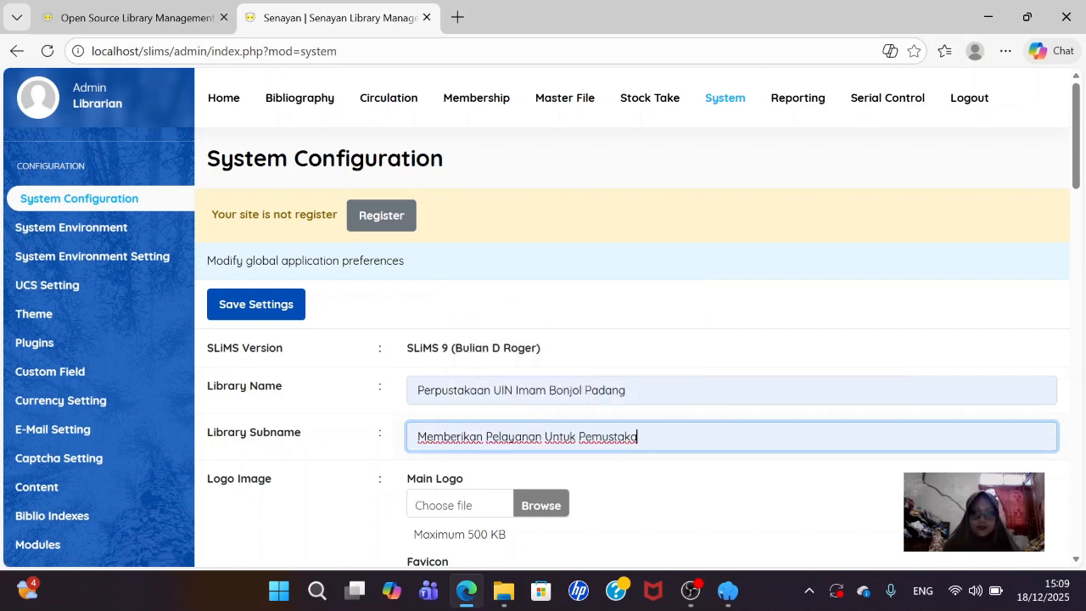
left_click(513, 437)
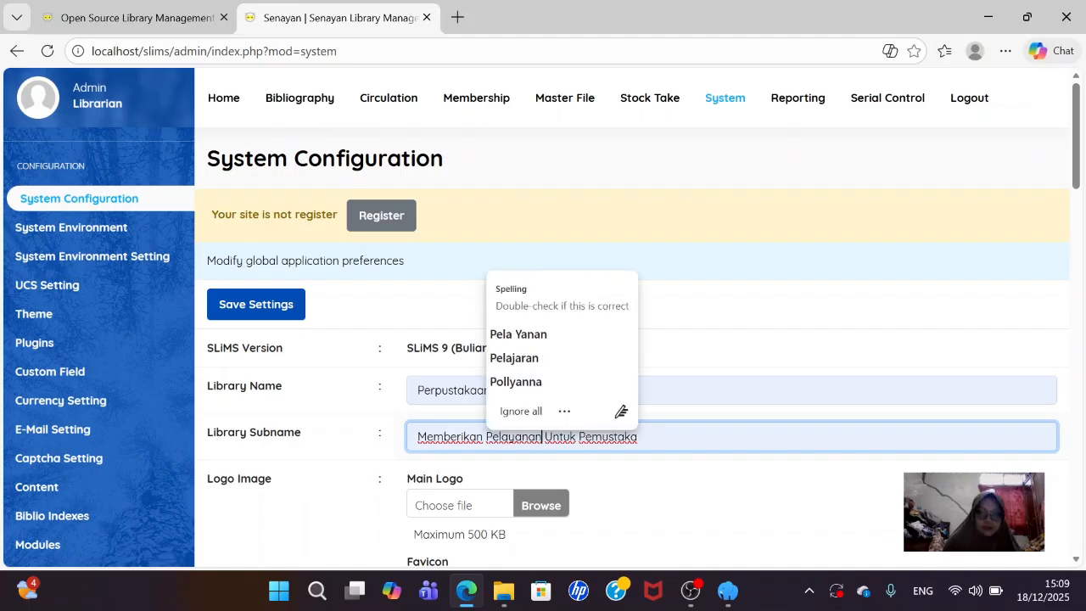
type("Terb")
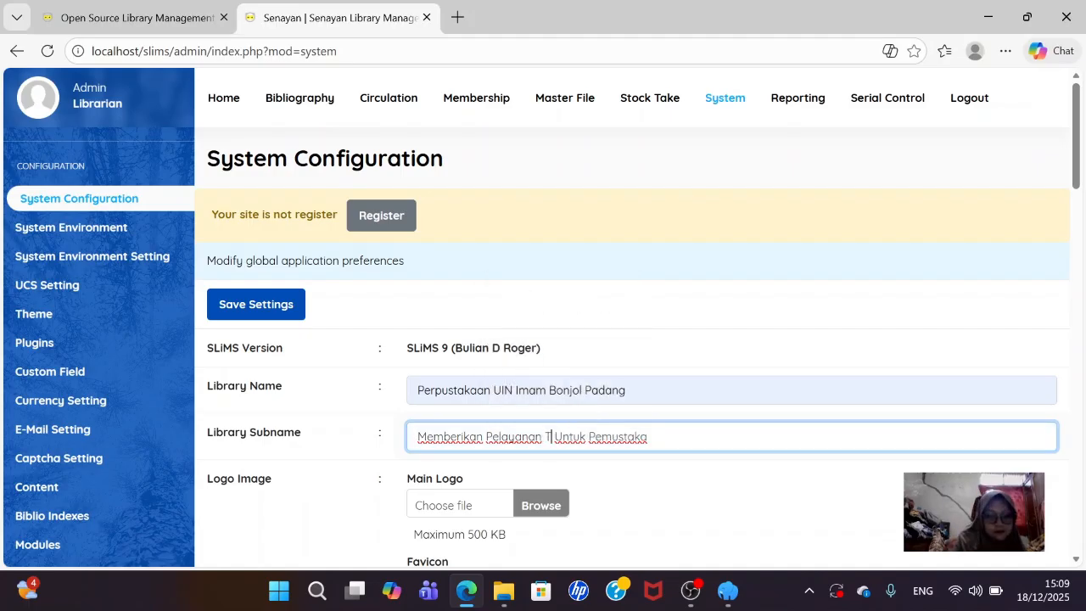
type("aik")
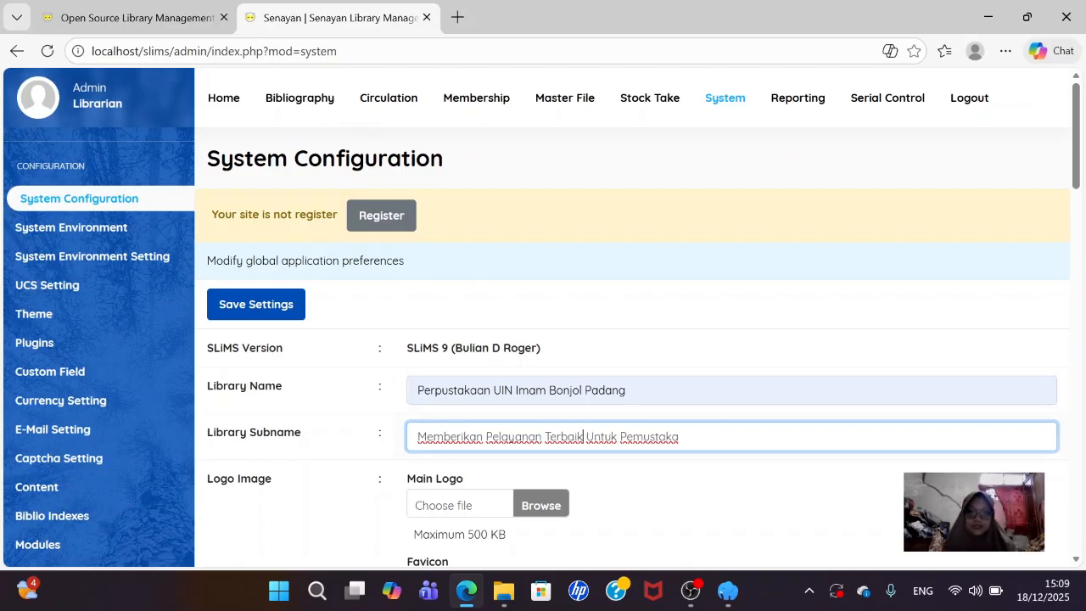
scroll(545, 380, "down", 2)
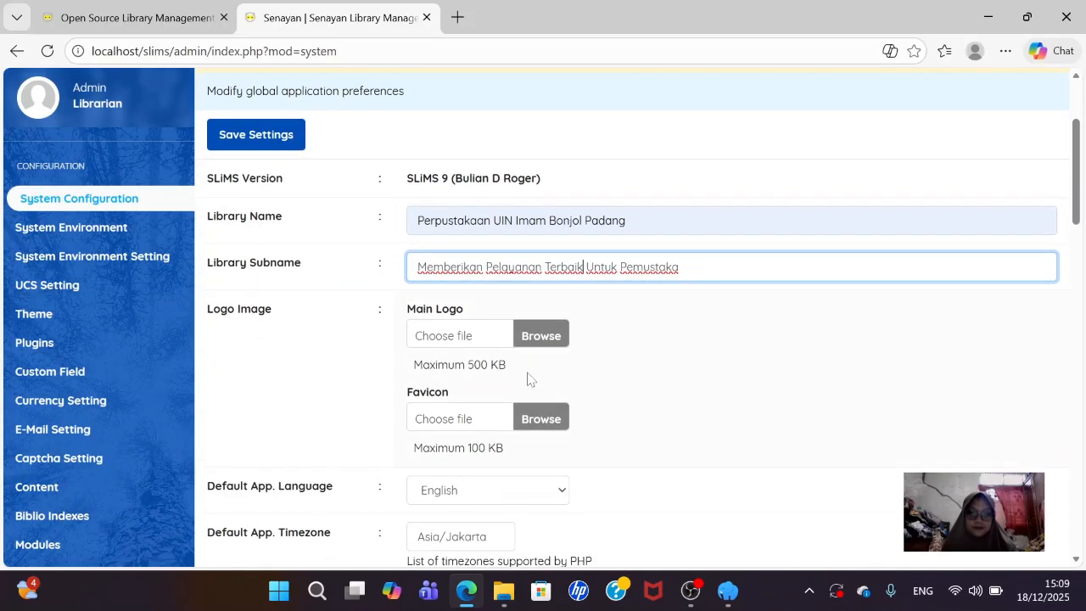
- Upload the Logo UIN IB Padang image as the main logo
left_click(151, 19)
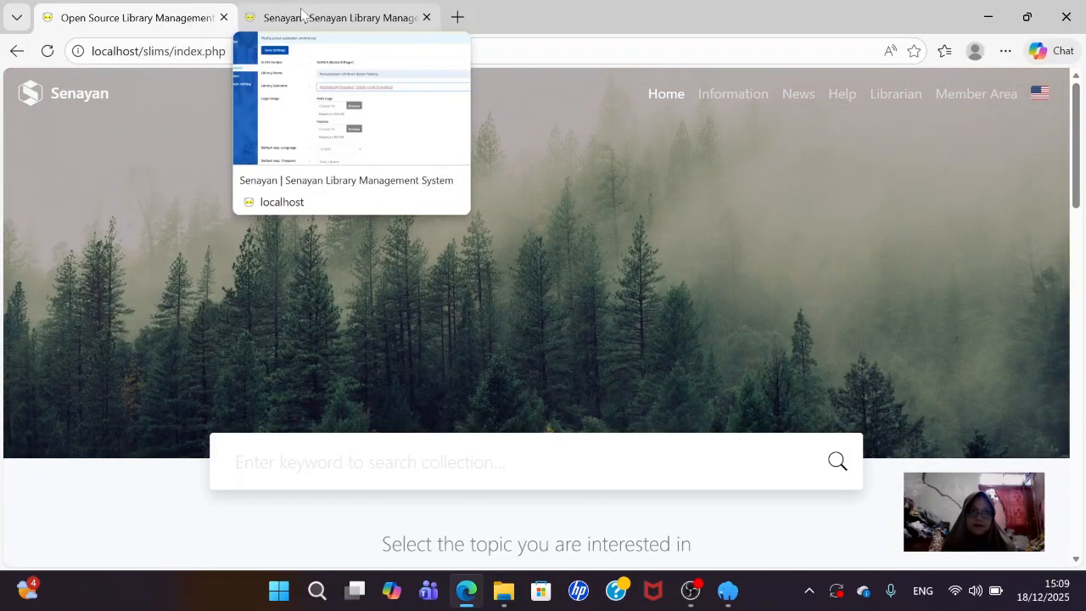
left_click(301, 16)
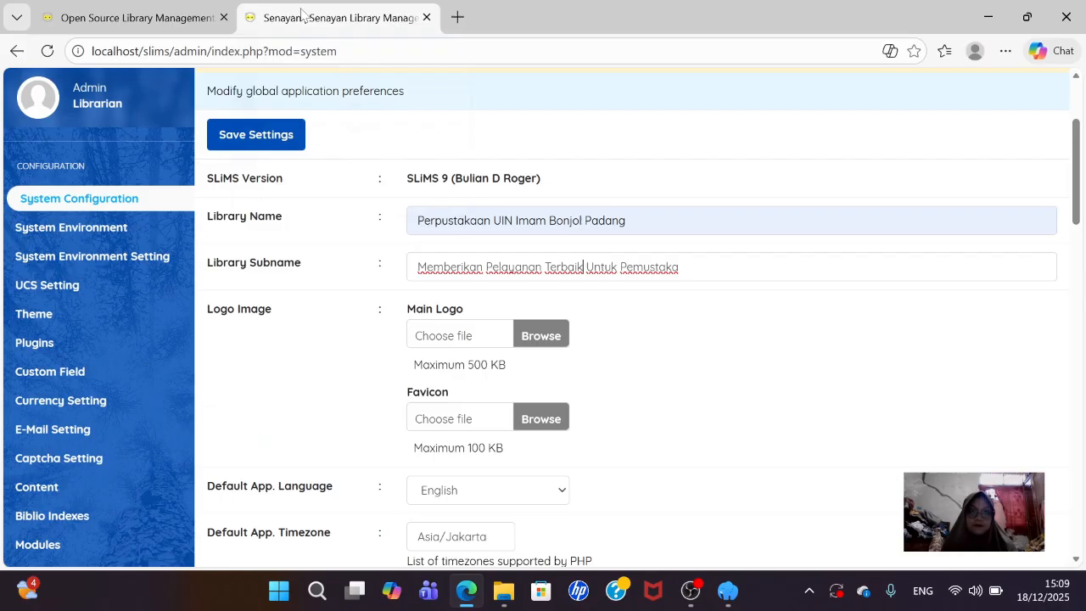
left_click(537, 334)
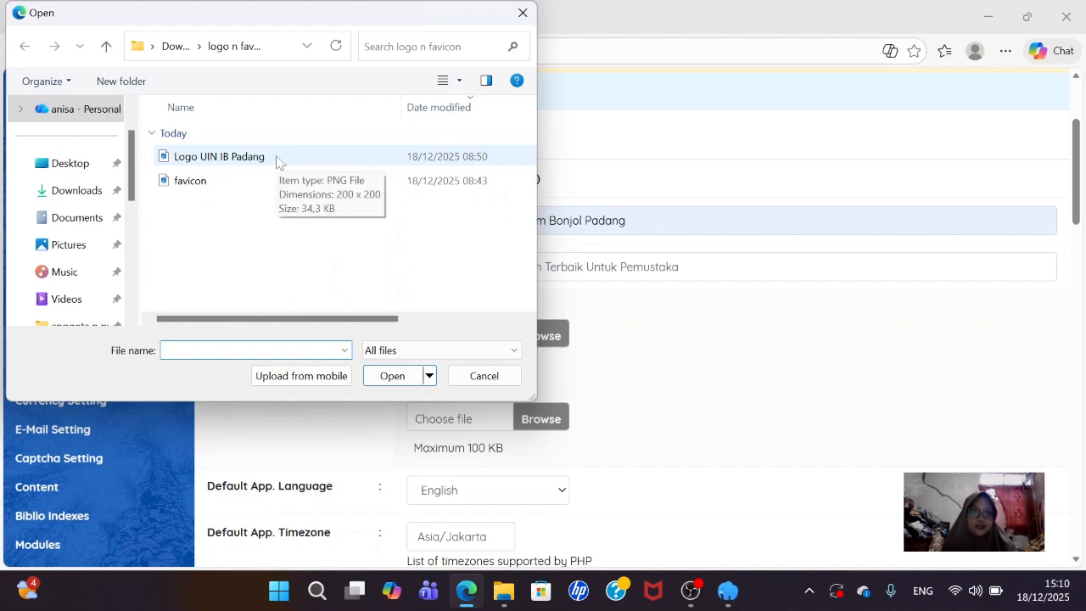
left_click(277, 162)
left_click(392, 375)
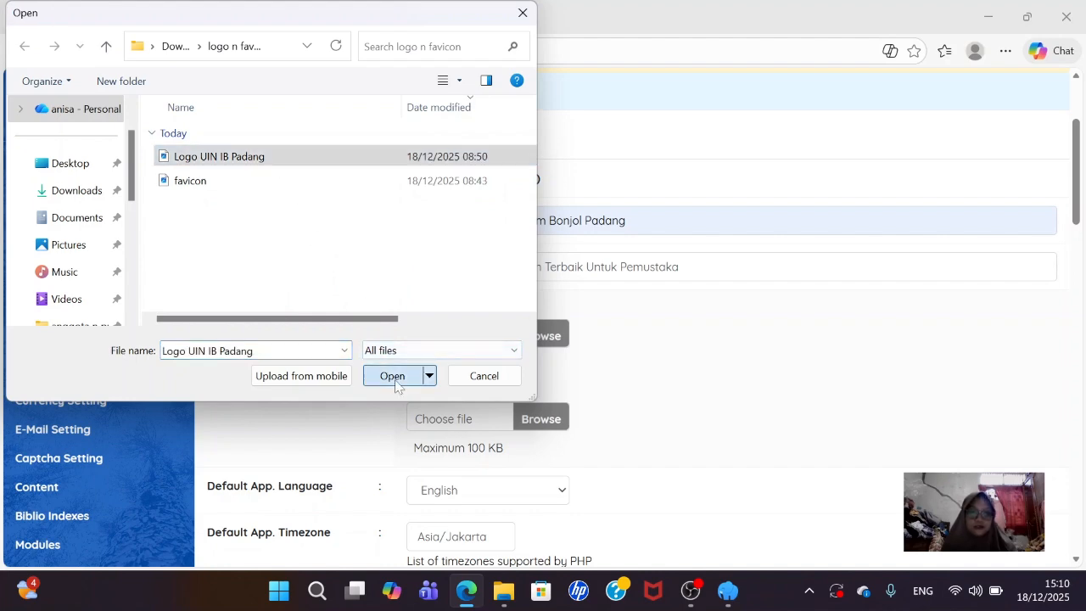
- Choose a favicon image and save the system settings
left_click(524, 418)
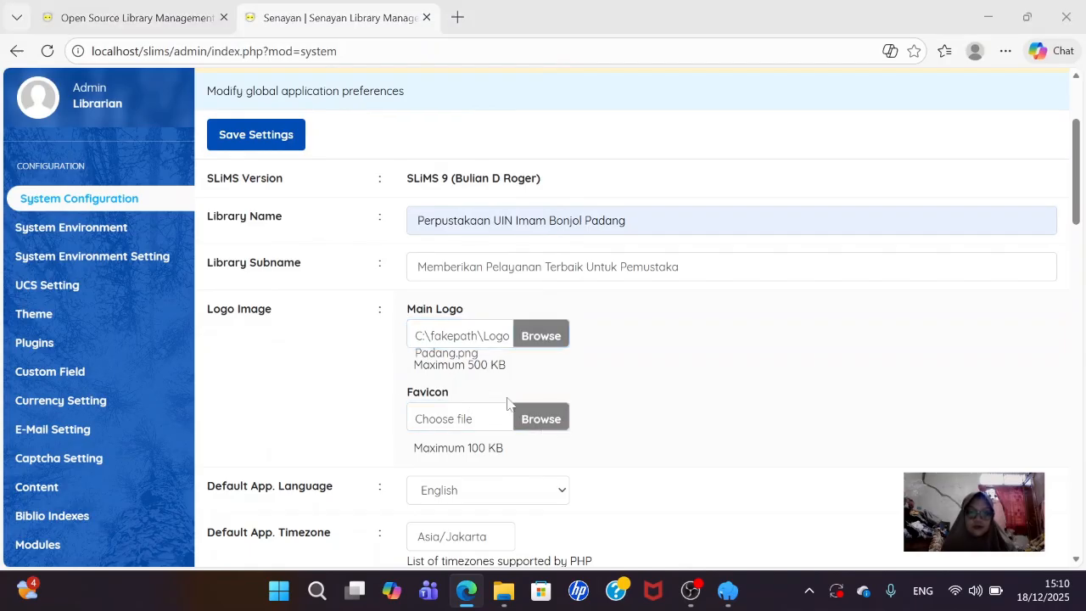
left_click(225, 178)
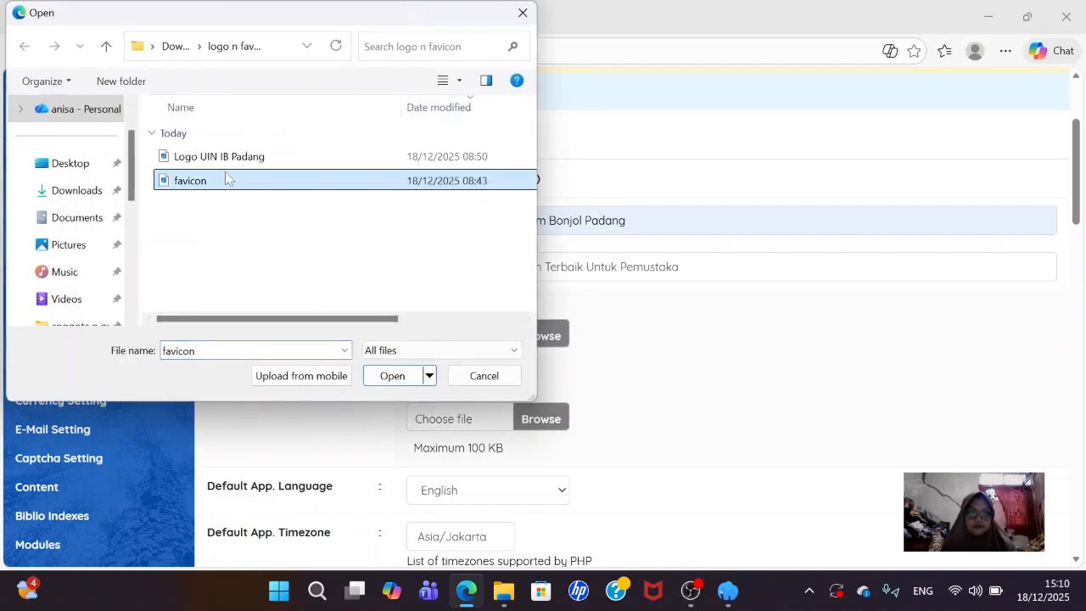
scroll(409, 385, "down", 20)
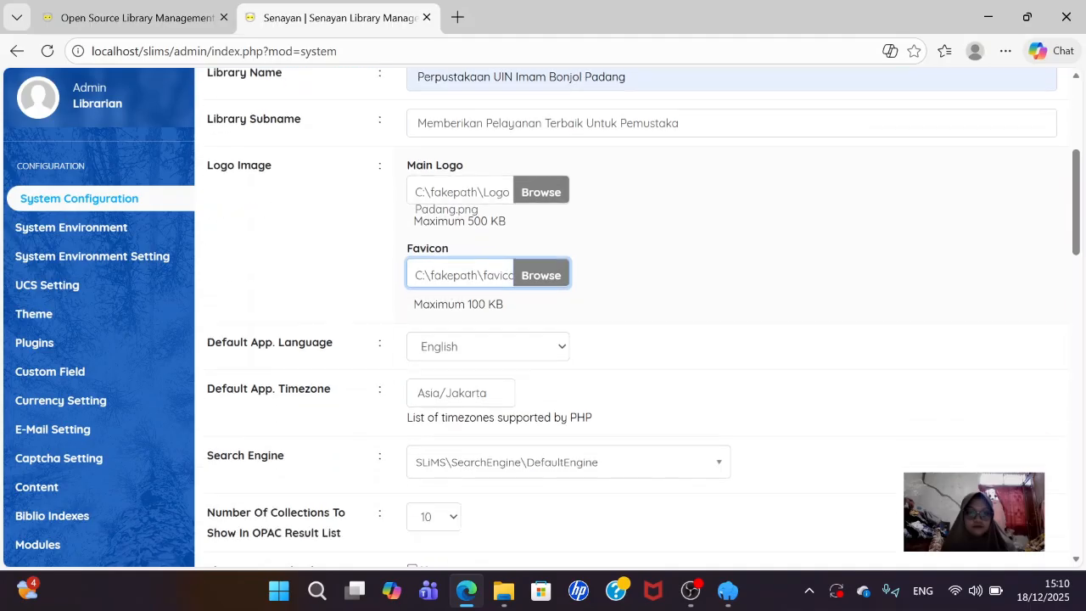
scroll(631, 322, "down", 3)
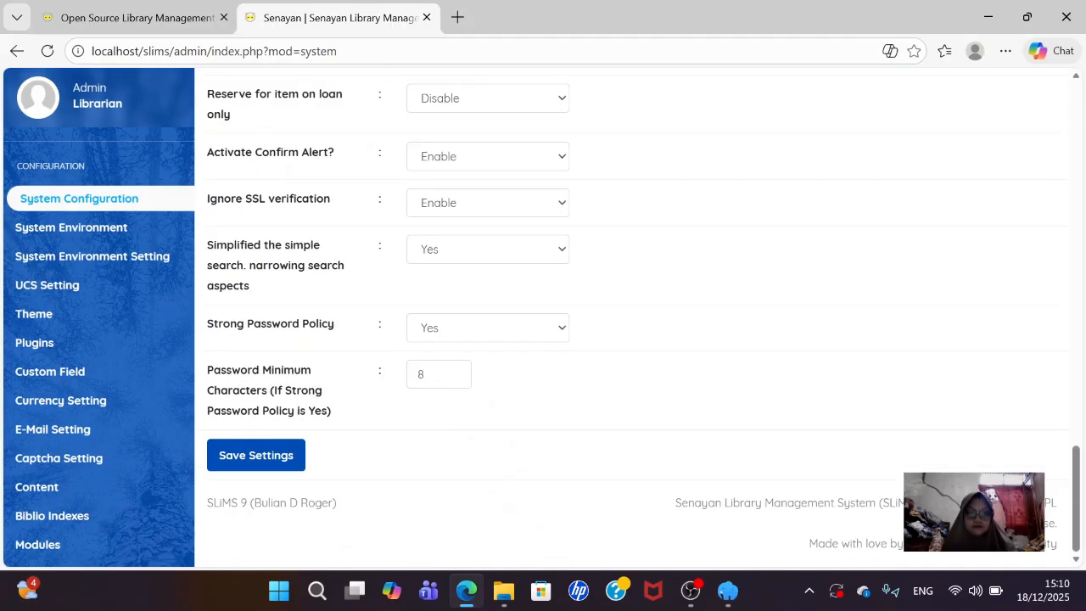
left_click(255, 471)
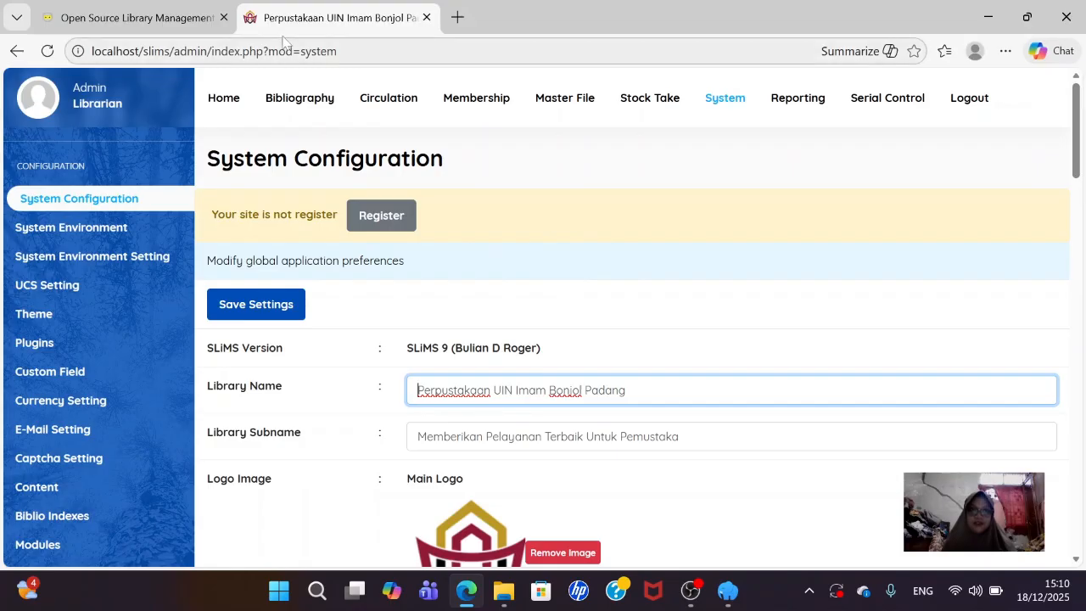
- Reload the OPAC tab to see the new name and logo, then bring File Explorer forward
left_click(174, 19)
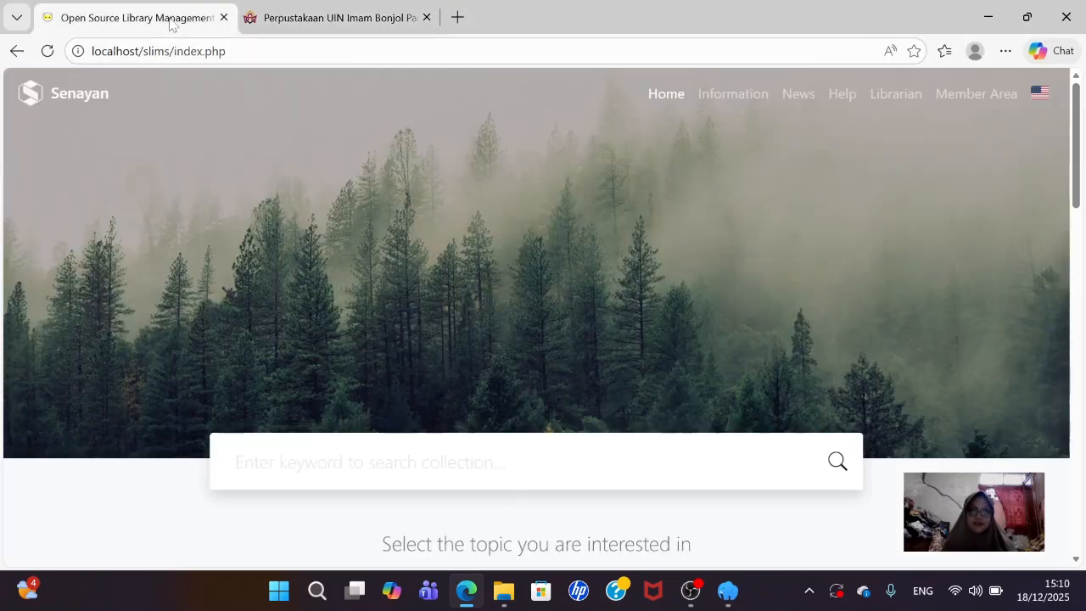
left_click(49, 60)
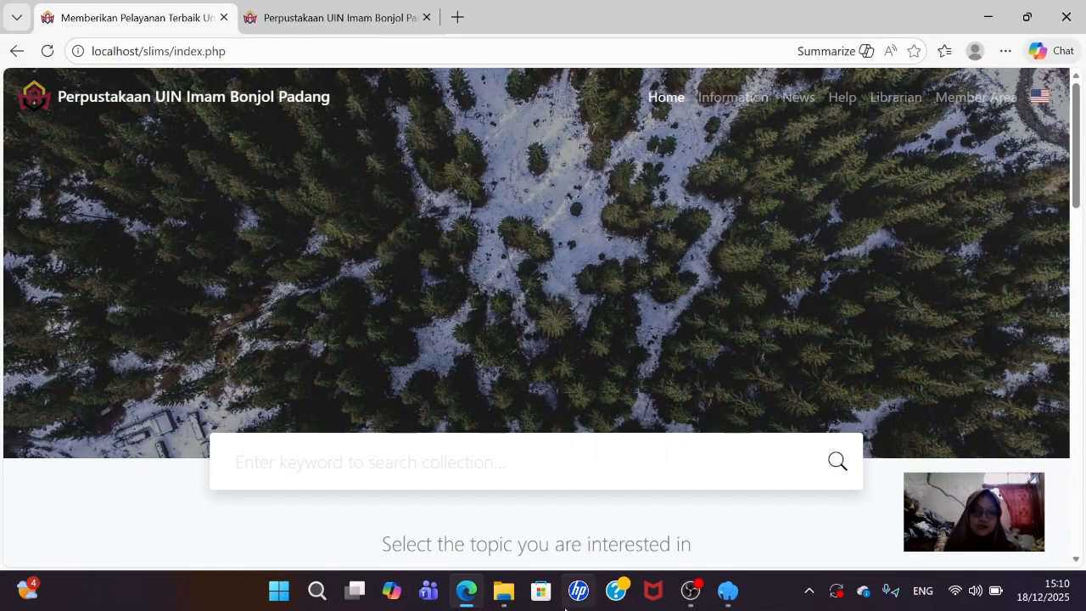
mouse_move(505, 596)
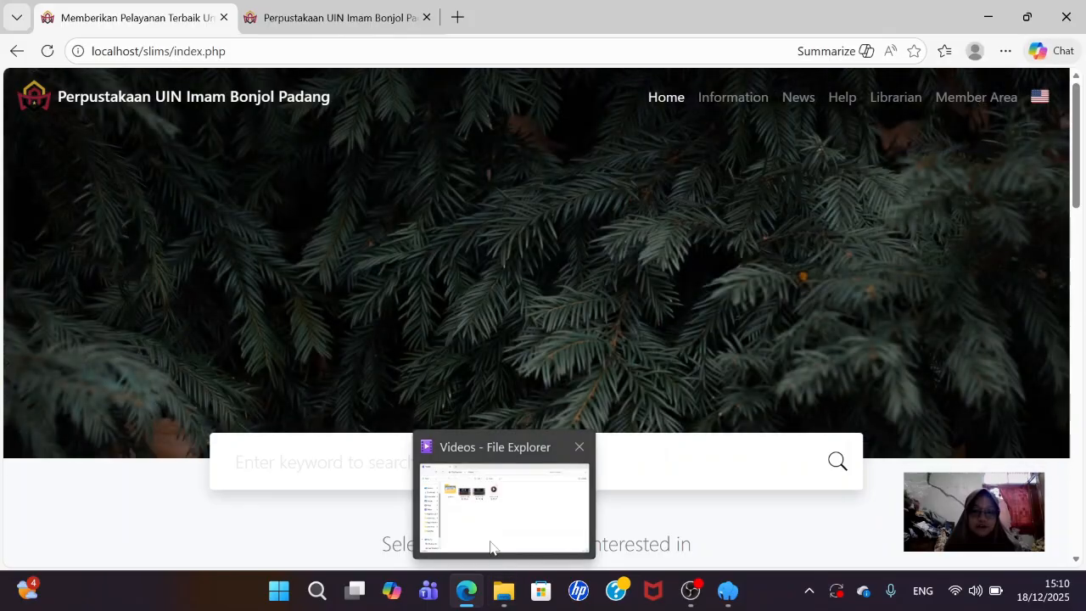
left_click(490, 539)
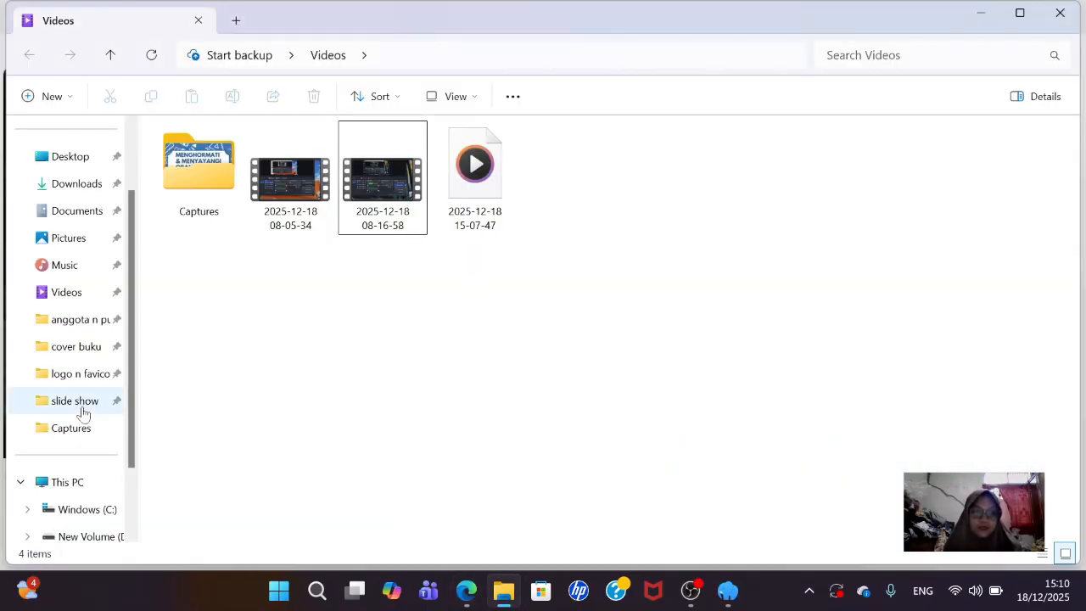
- Navigate to C:\laragon\www\slims\template\default\assets\images in File Explorer
left_click(92, 512)
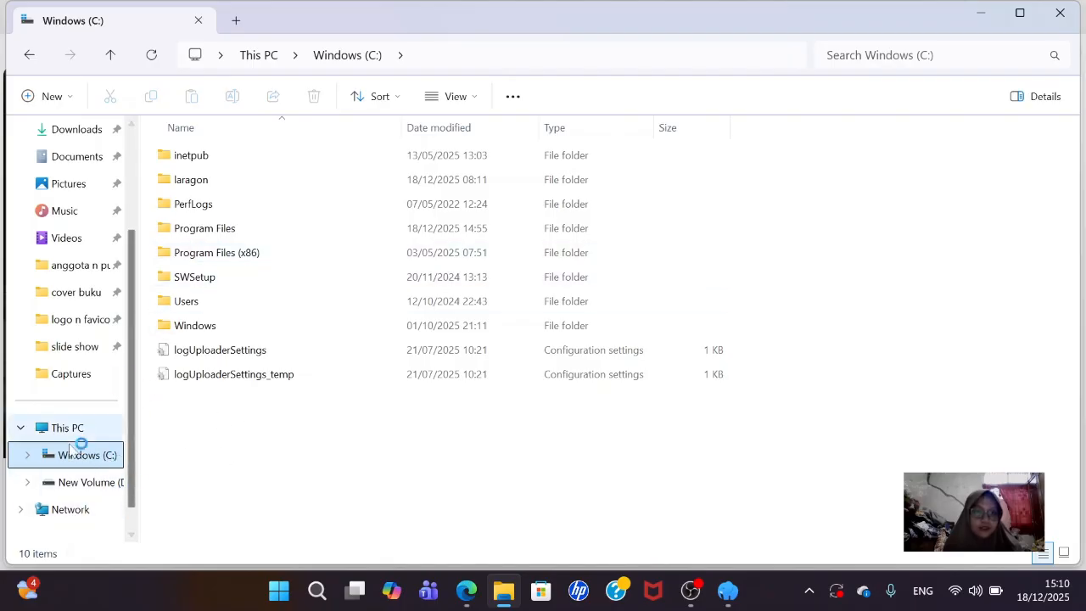
double_click(238, 185)
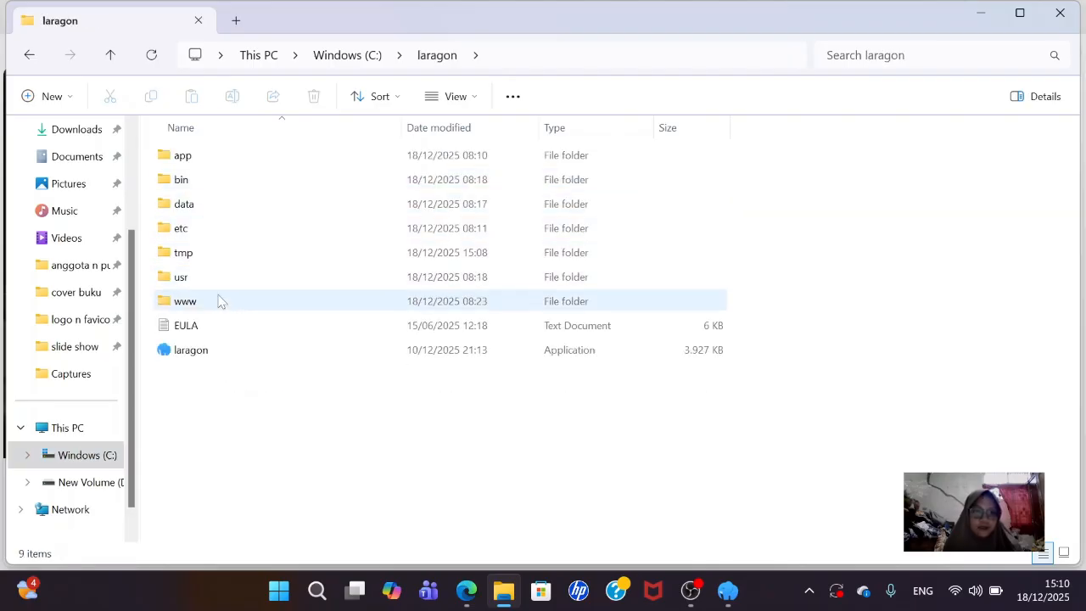
double_click(218, 309)
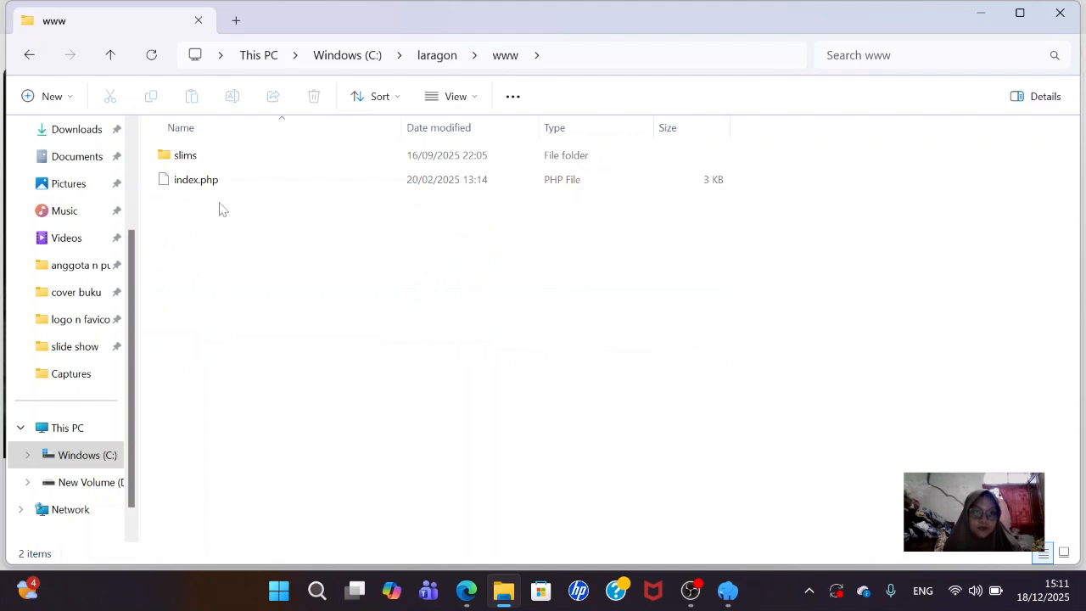
double_click(217, 163)
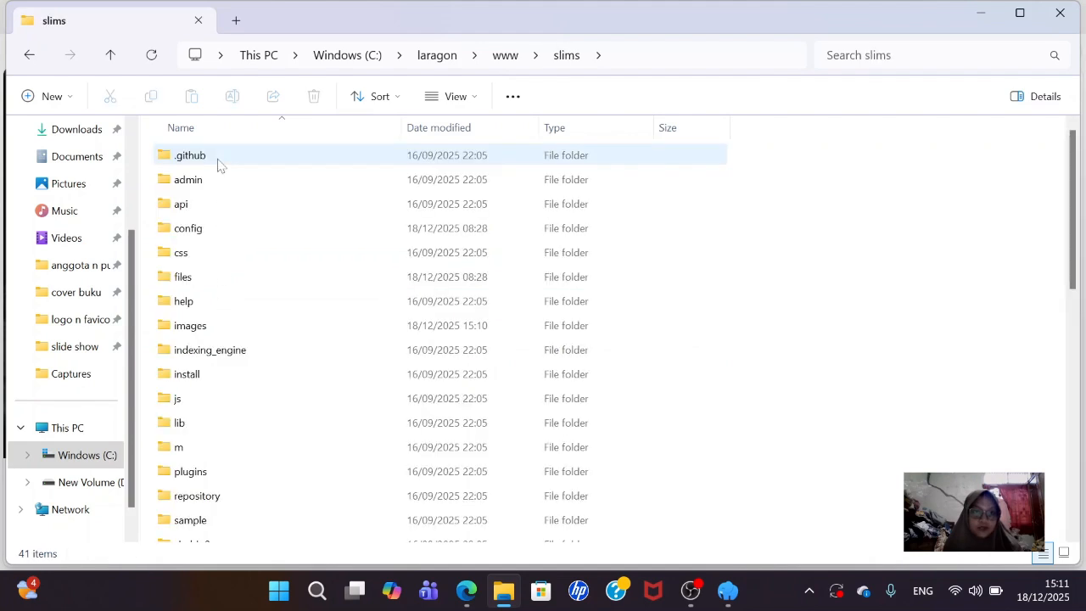
scroll(237, 323, "down", 2)
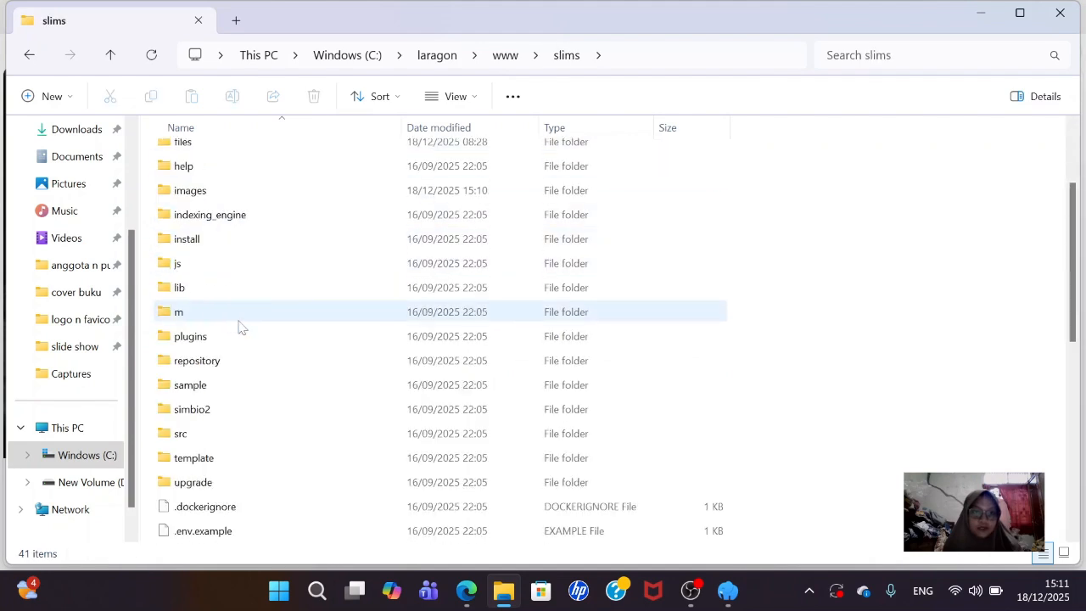
double_click(208, 462)
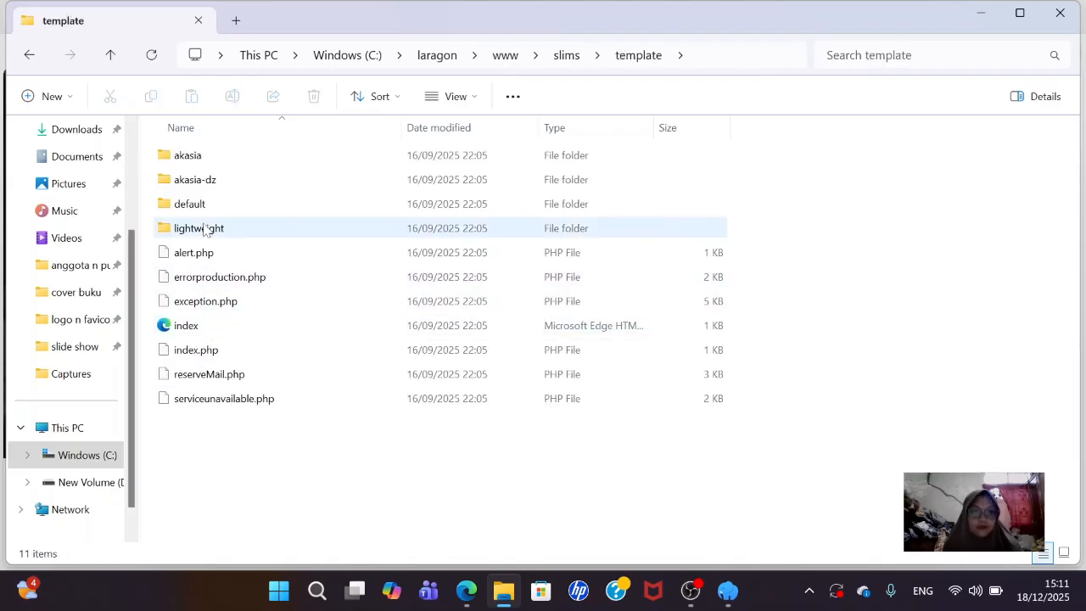
double_click(192, 212)
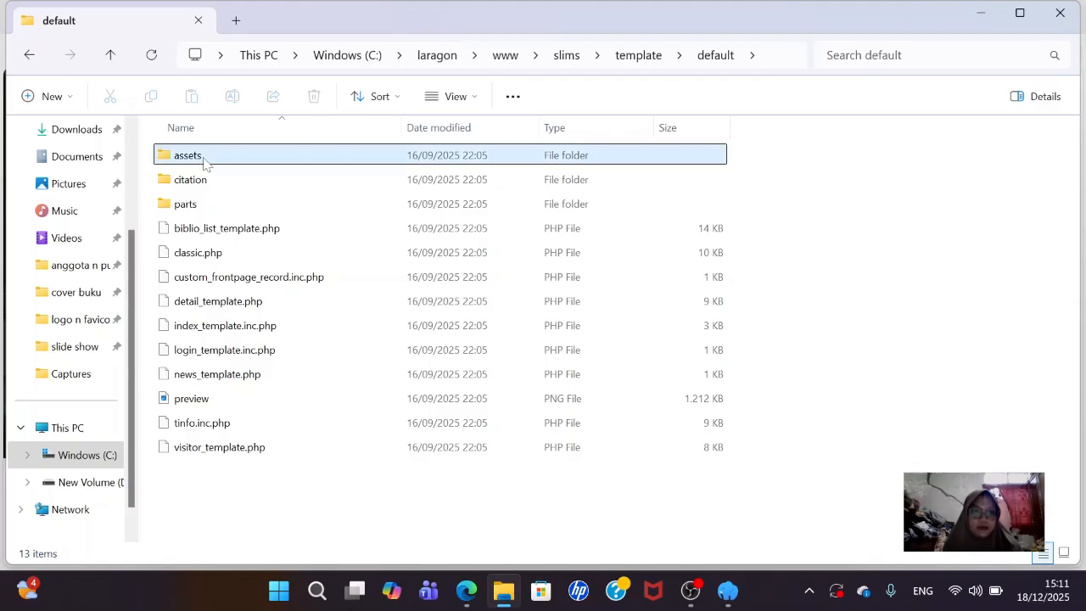
double_click(197, 157)
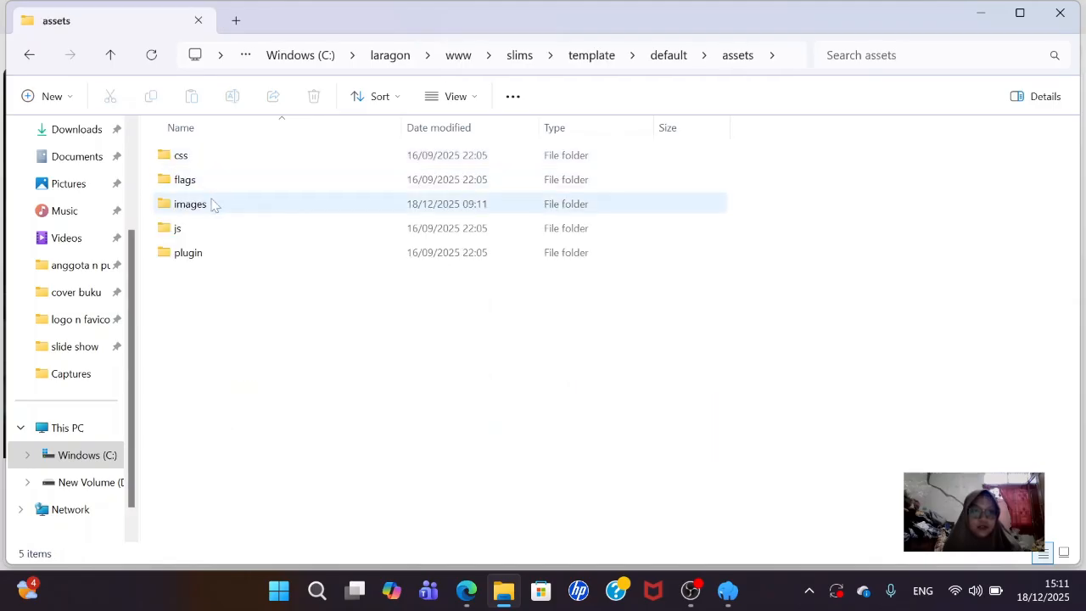
double_click(191, 204)
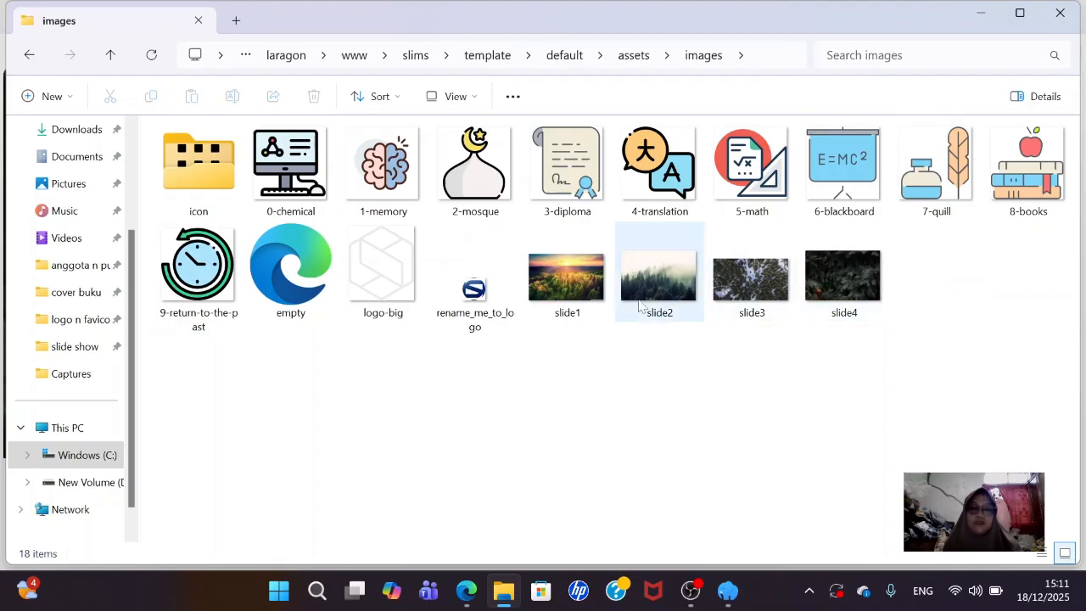
- Rename slide1 to '1' and slide2 to '2'
mouse_move(582, 295)
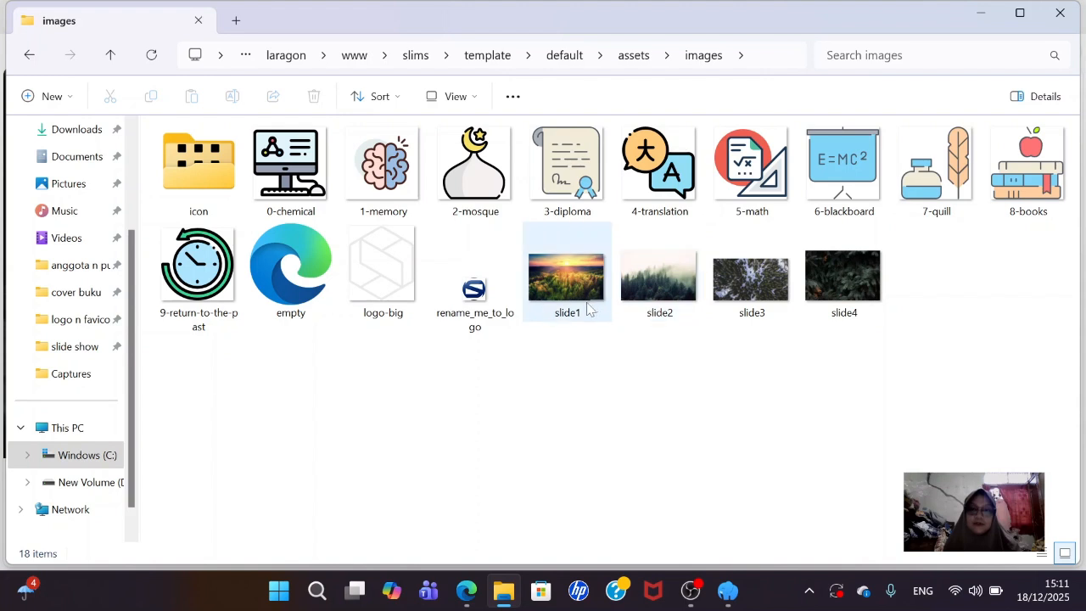
right_click(593, 312)
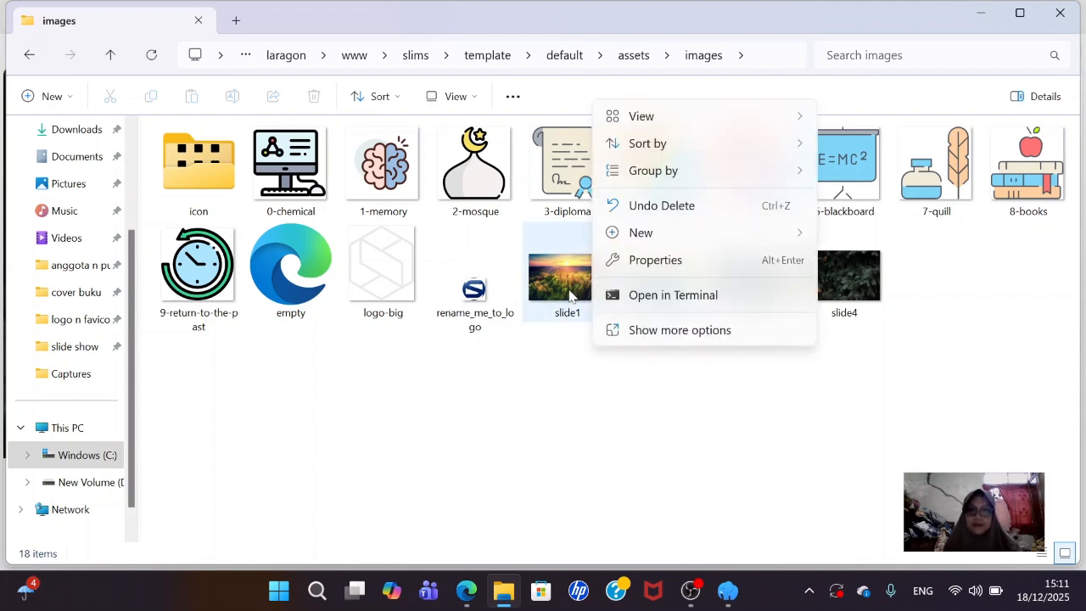
left_click(547, 291)
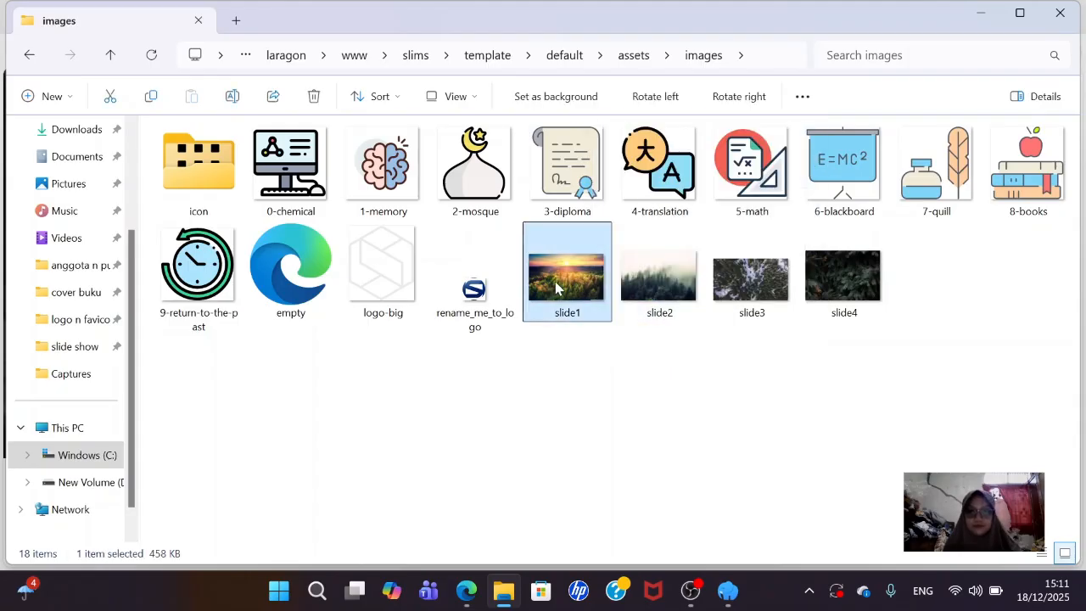
right_click(560, 288)
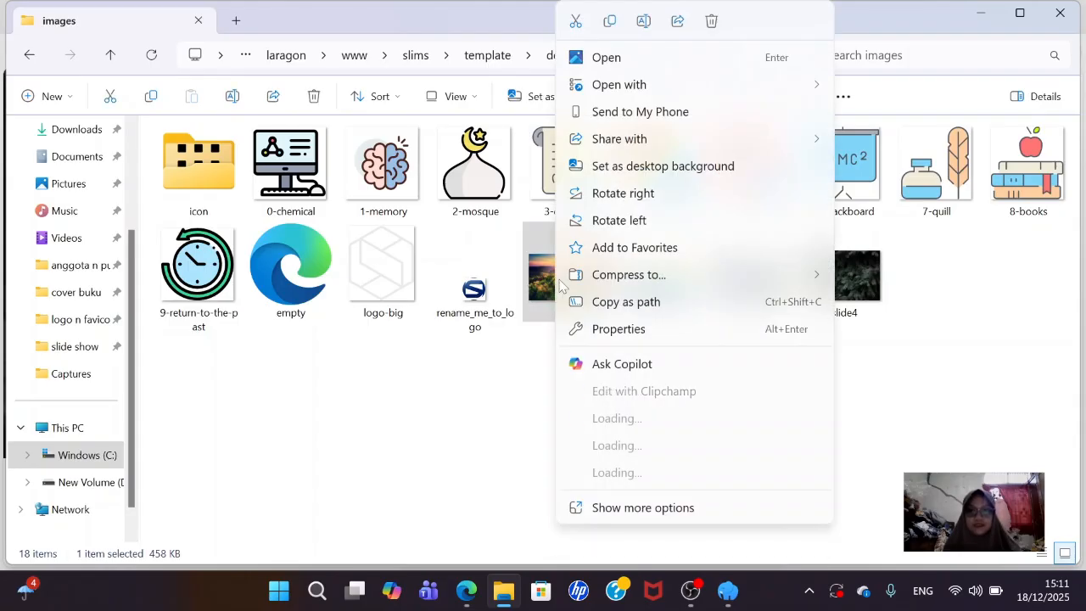
left_click(645, 22)
key("BackSpace")
type("1")
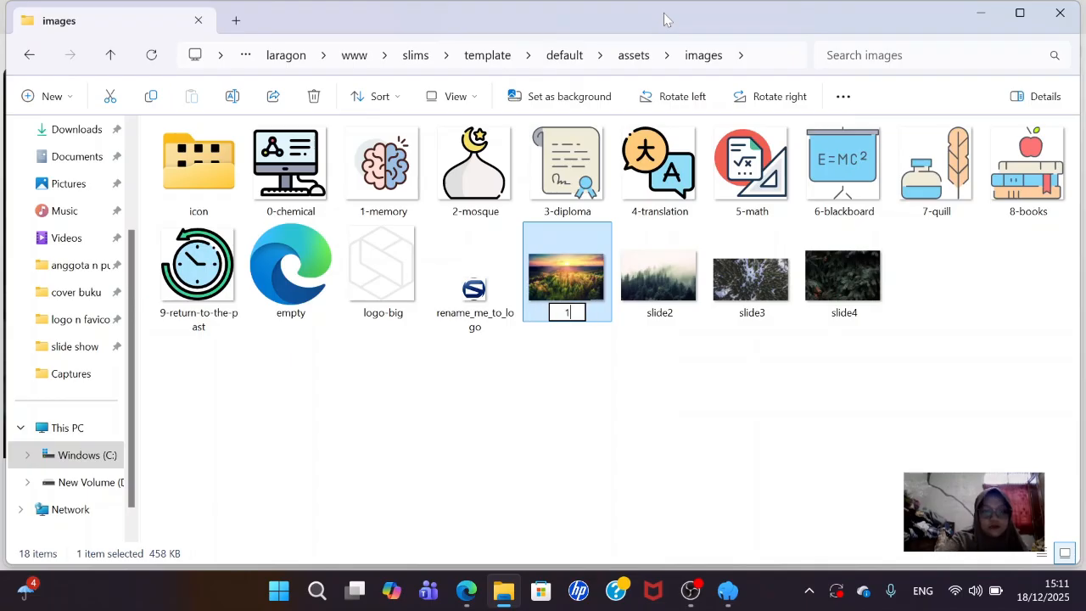
key("Return")
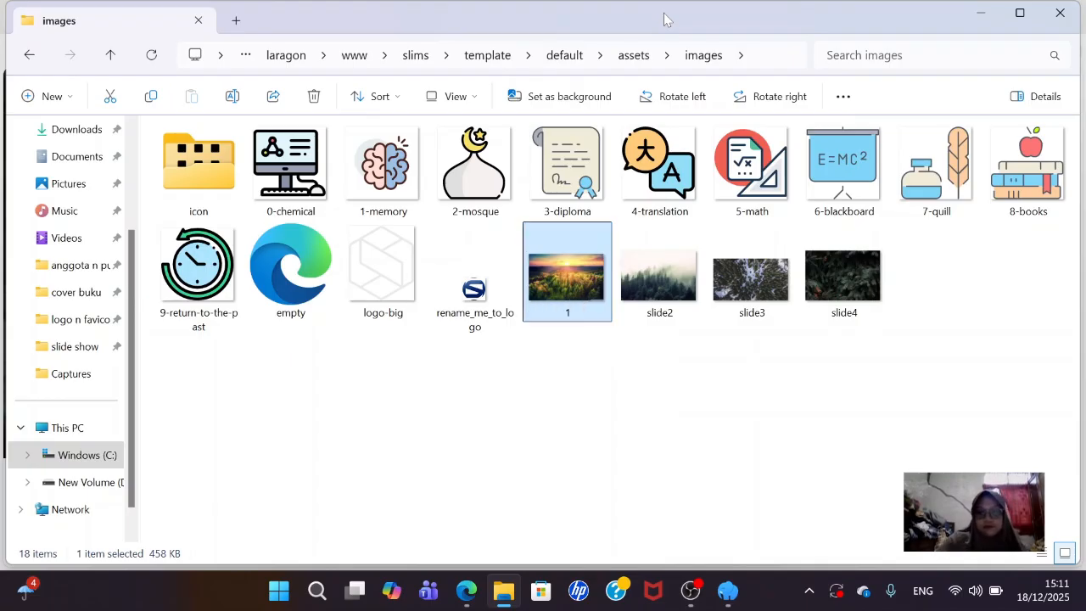
left_click(670, 237)
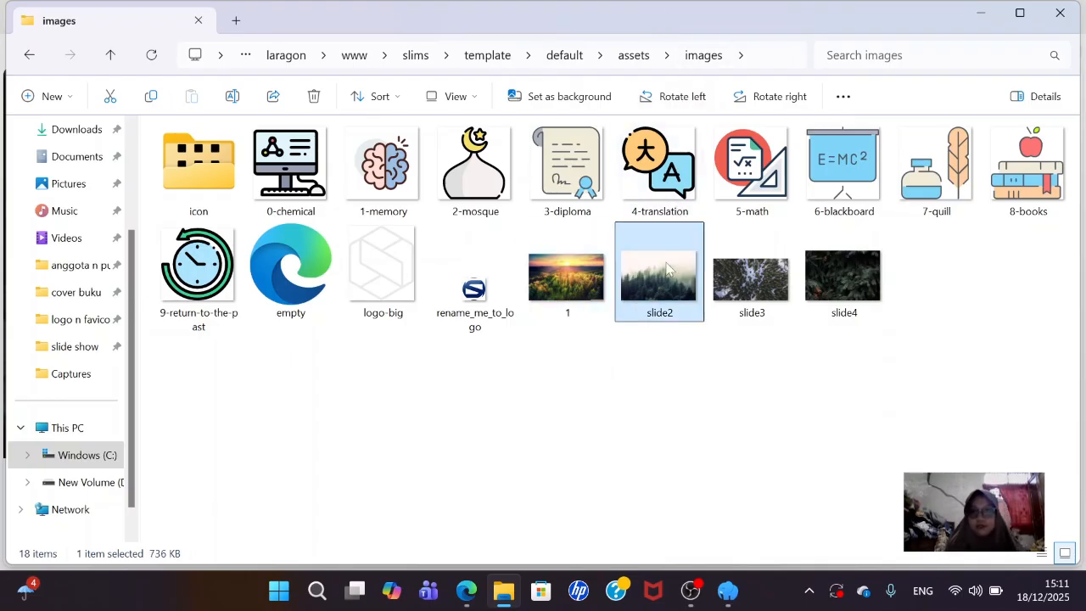
right_click(670, 237)
left_click(757, 23)
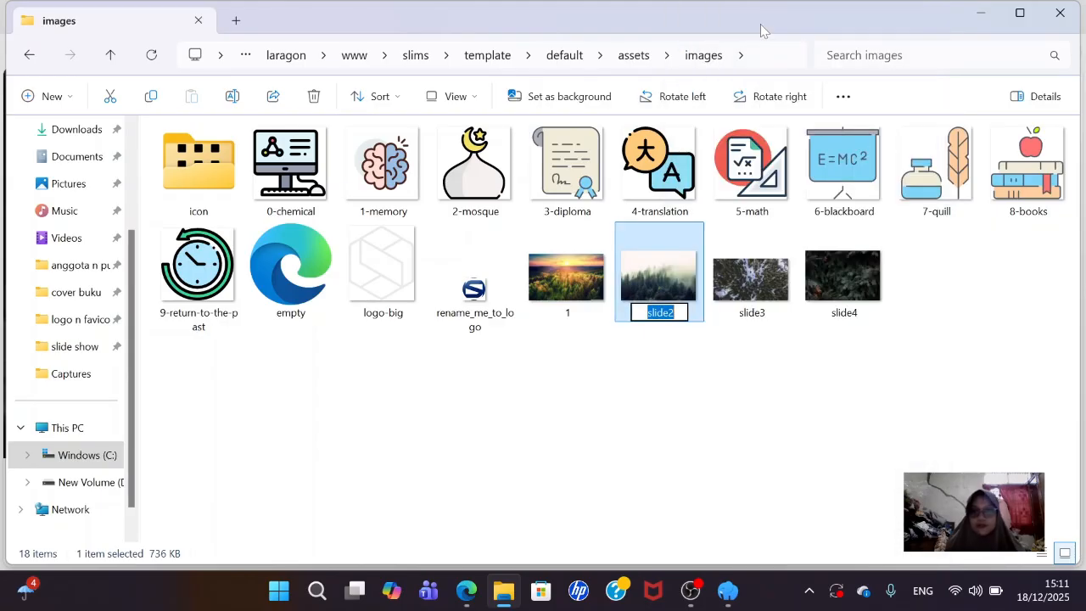
type("2")
key("Return")
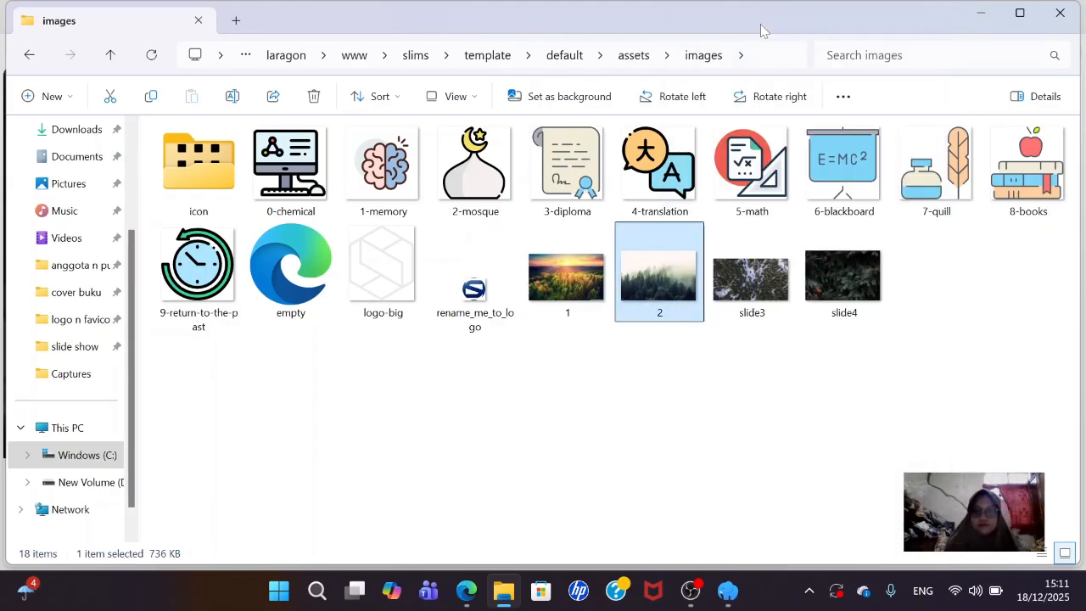
- Rename slide3 to '3' and slide4 to '4'
left_click(774, 273)
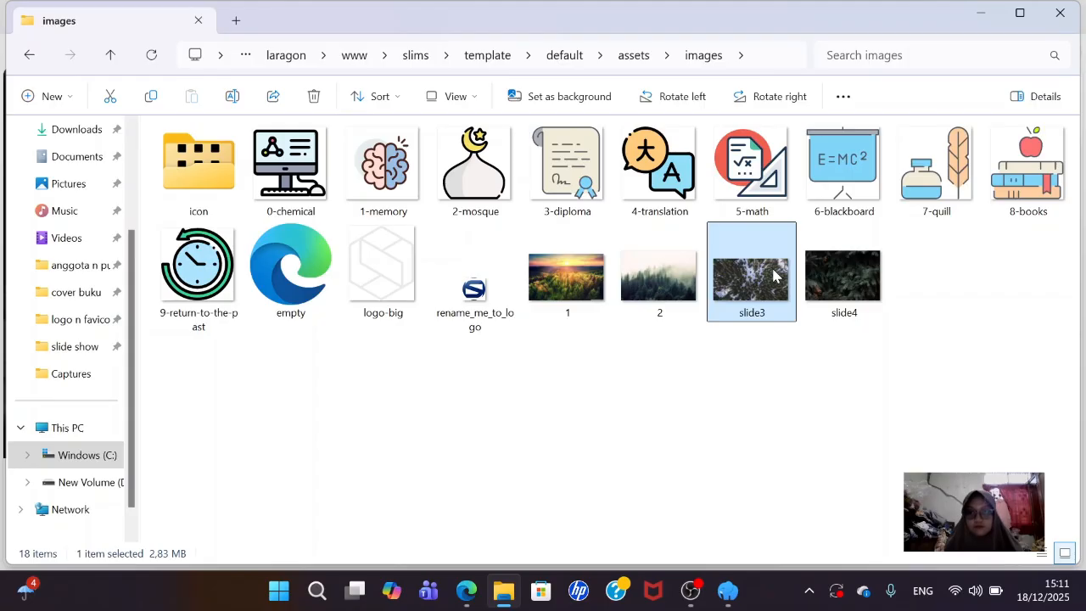
right_click(774, 273)
left_click(858, 22)
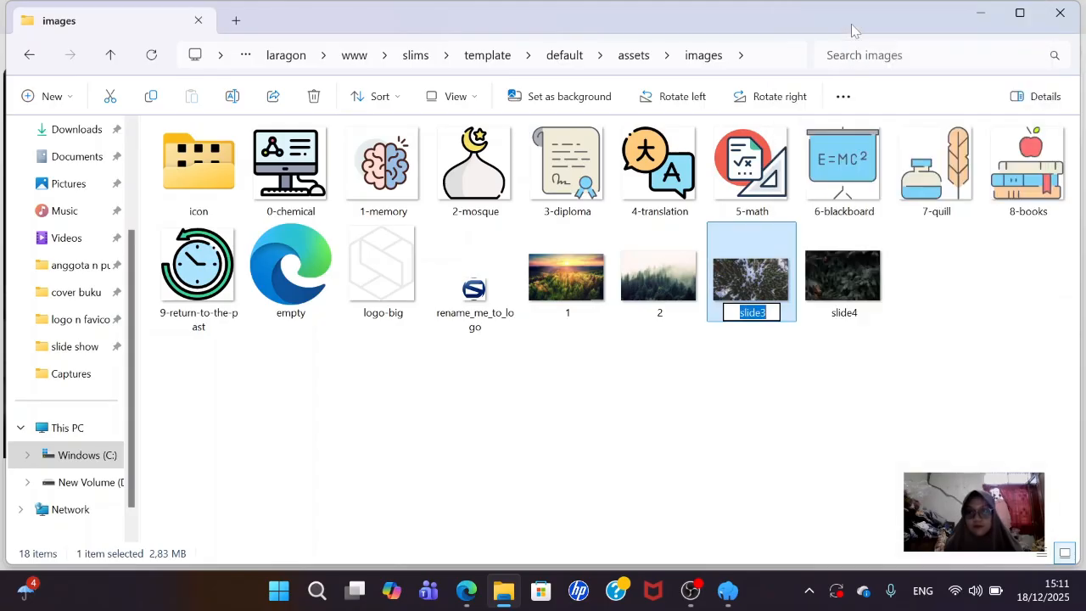
type("3")
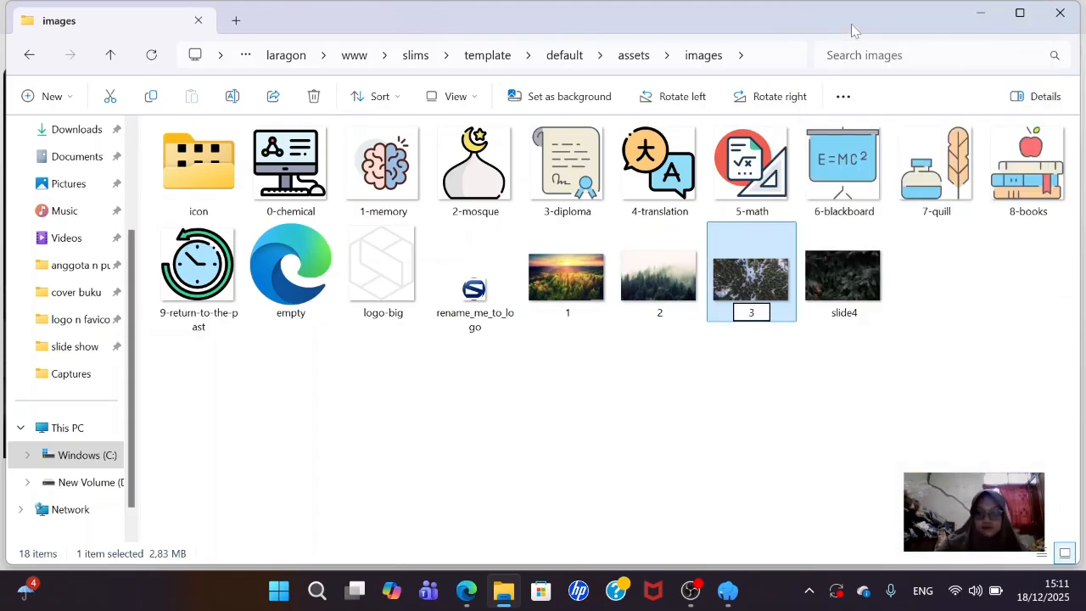
key("Return")
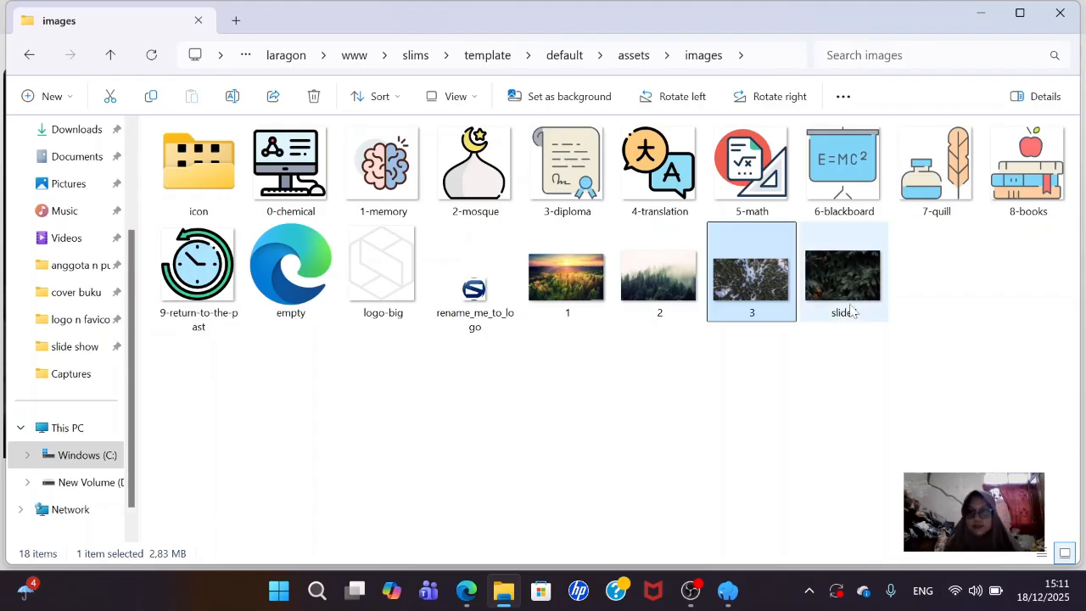
right_click(835, 285)
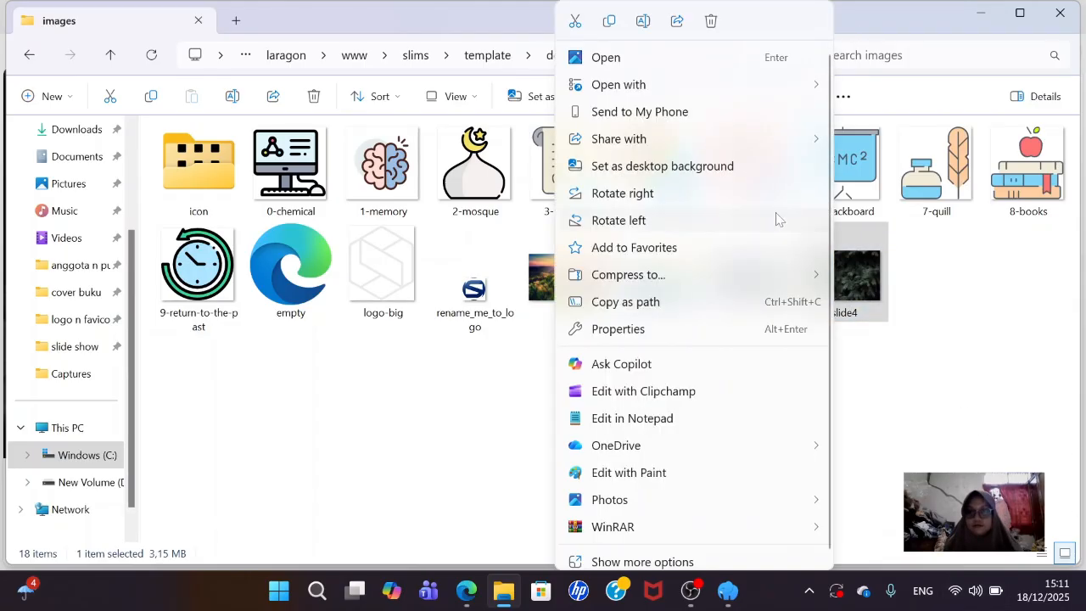
left_click(642, 21)
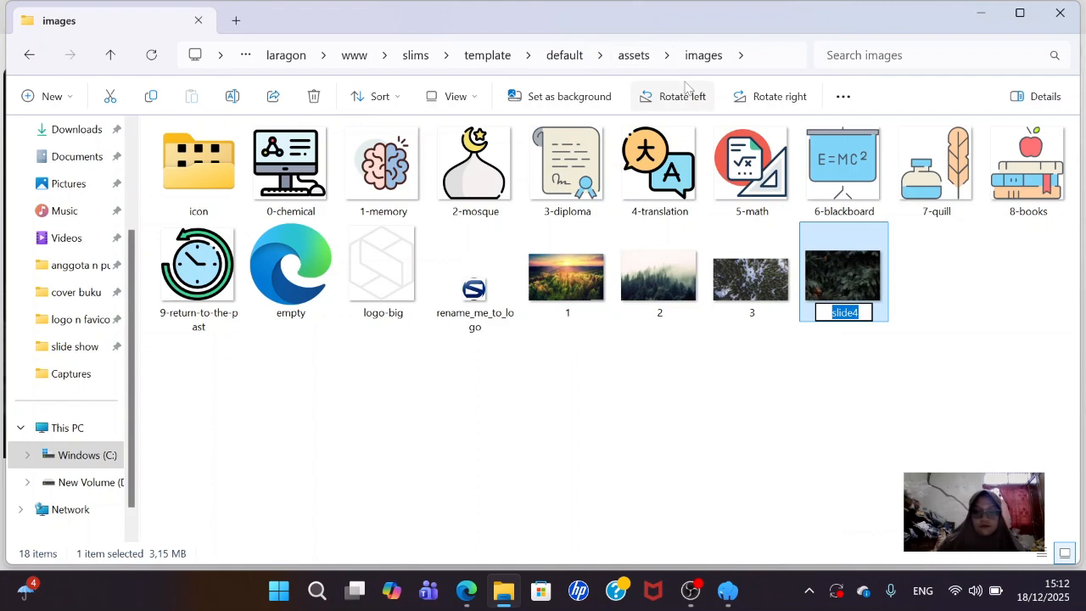
type("4")
key("Return")
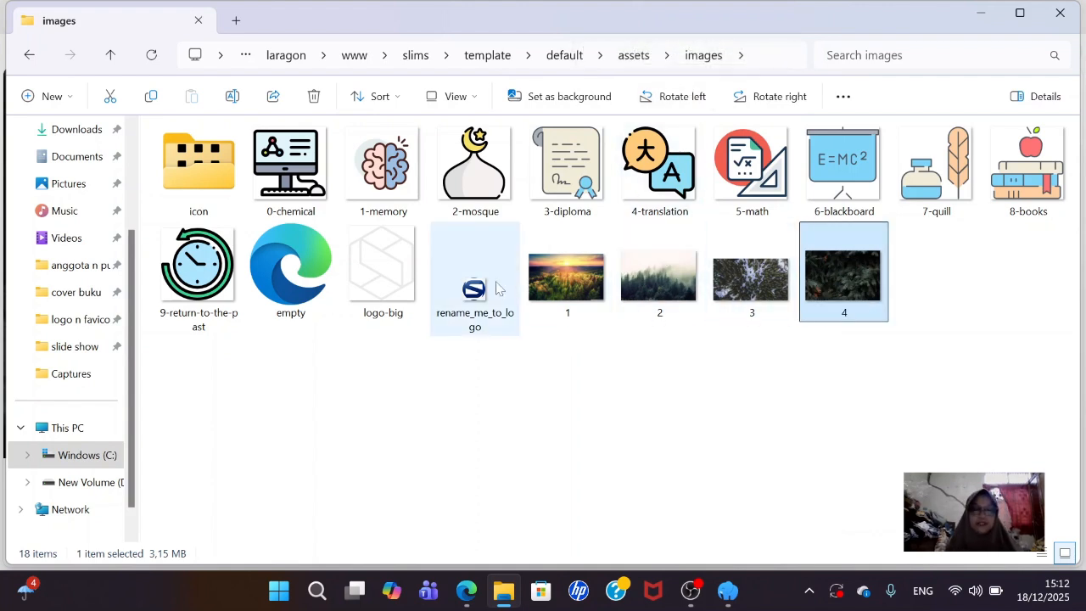
- Select all four slide photos in the slide show folder
left_click(81, 349)
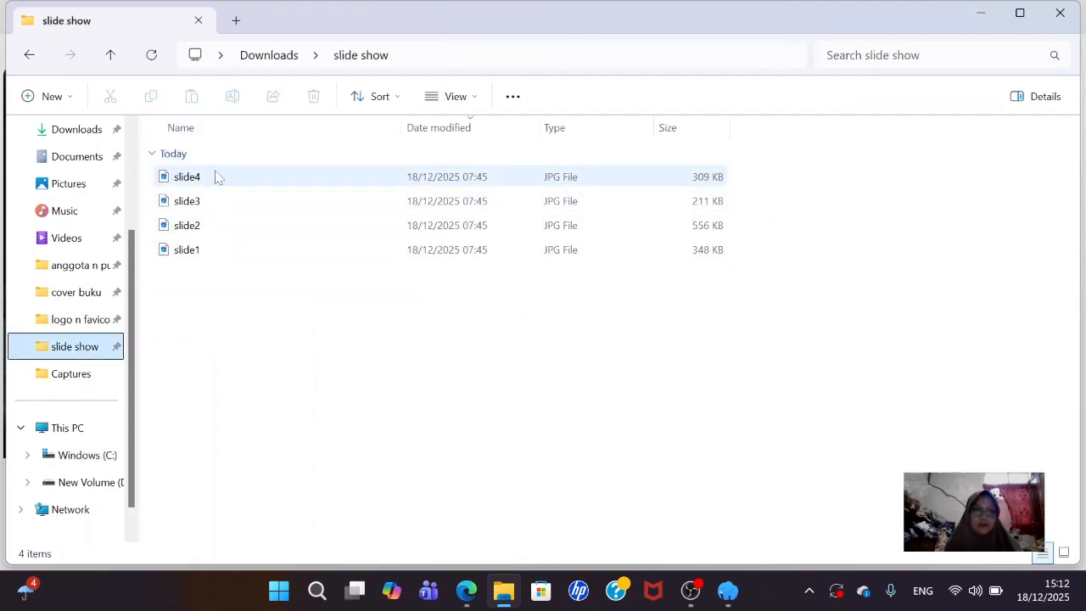
left_click(229, 264)
key("ctrl+a")
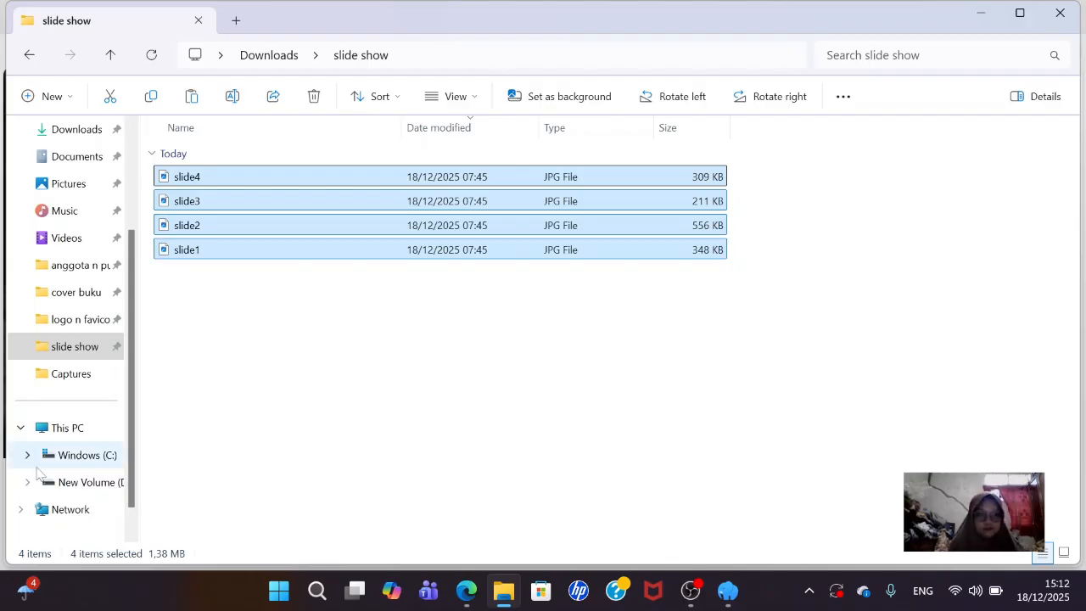
- Paste the slide1–slide4 photos into C:\laragon\www\slims\template\default\assets\images
left_click(100, 454)
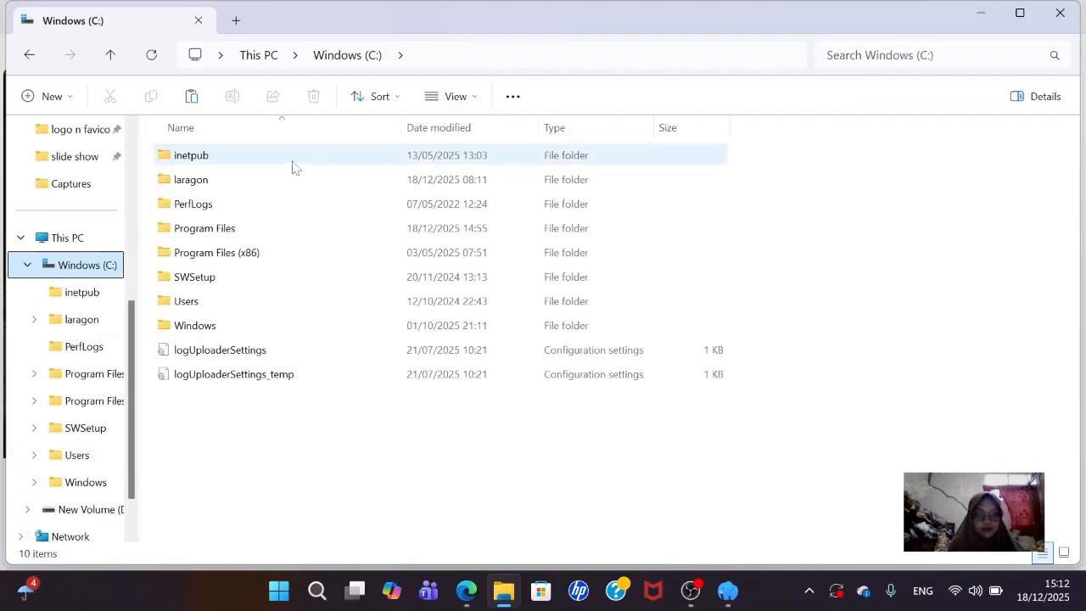
double_click(240, 188)
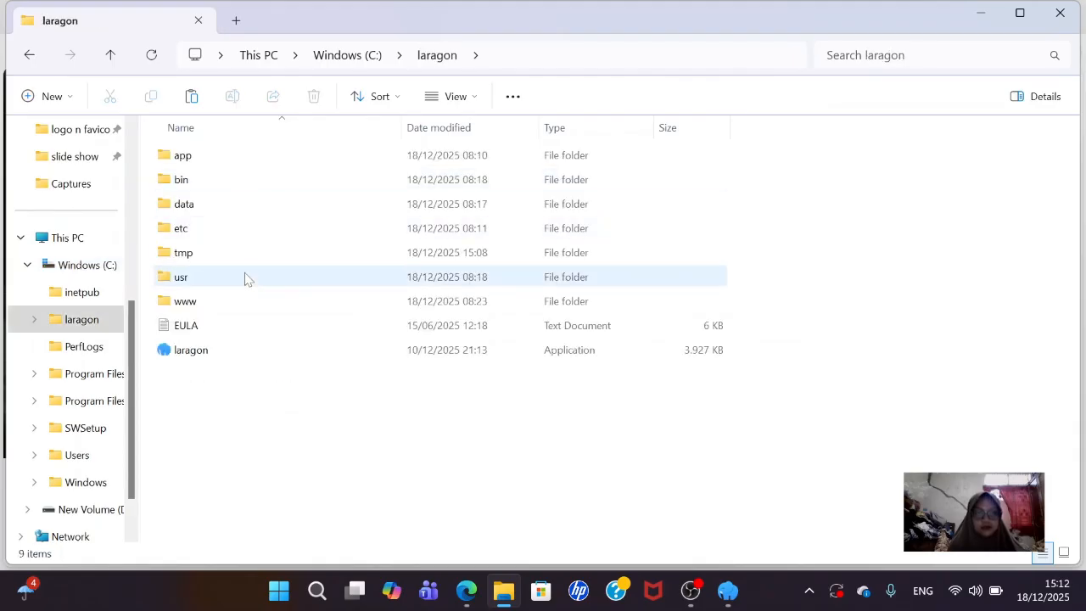
left_click(246, 297)
double_click(245, 300)
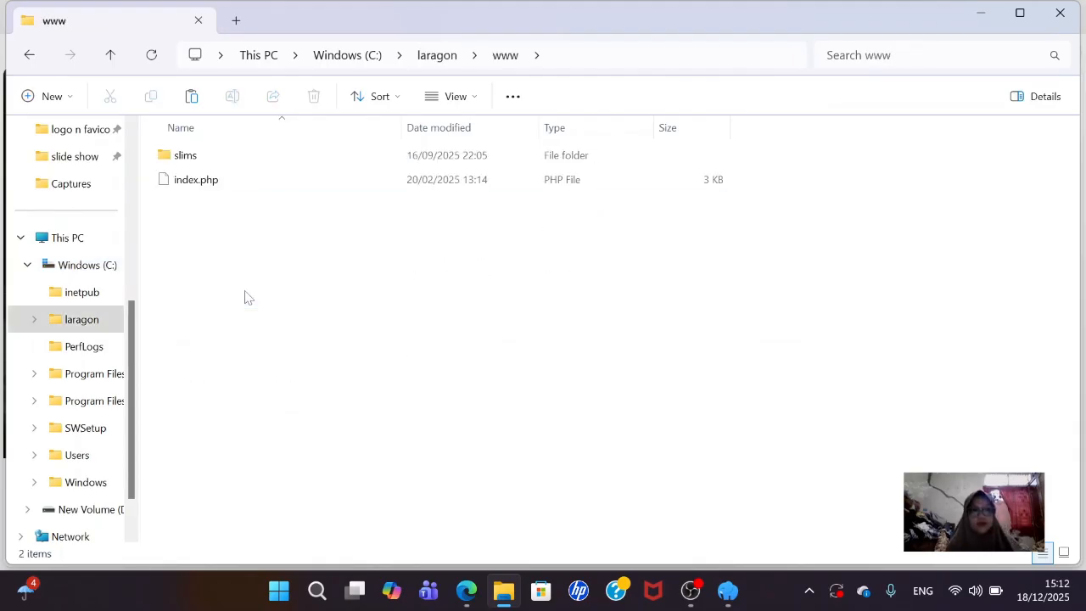
double_click(225, 158)
scroll(216, 335, "down", 2)
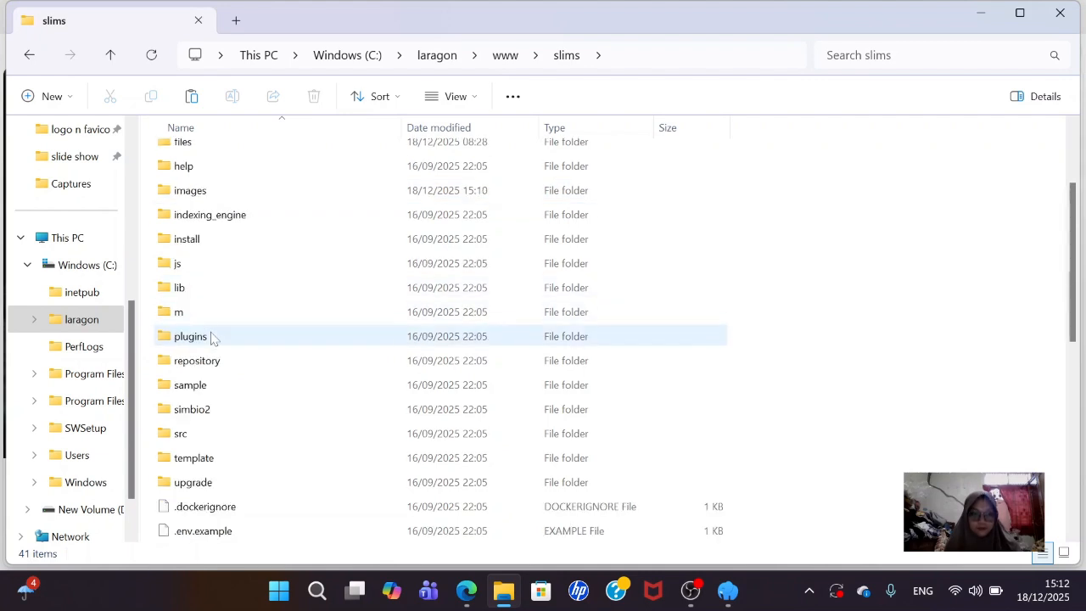
double_click(219, 458)
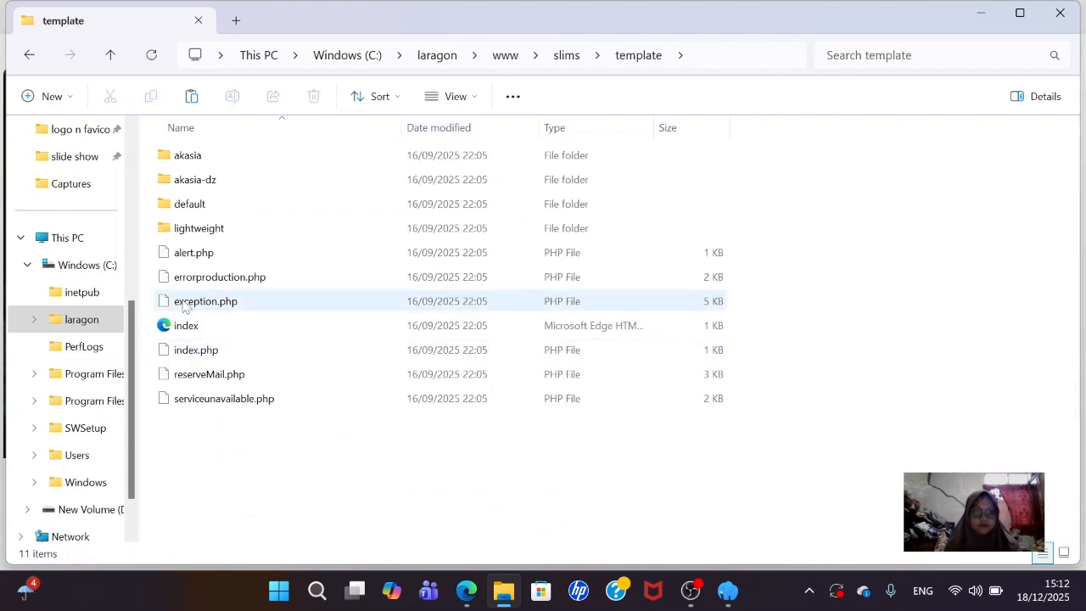
double_click(209, 204)
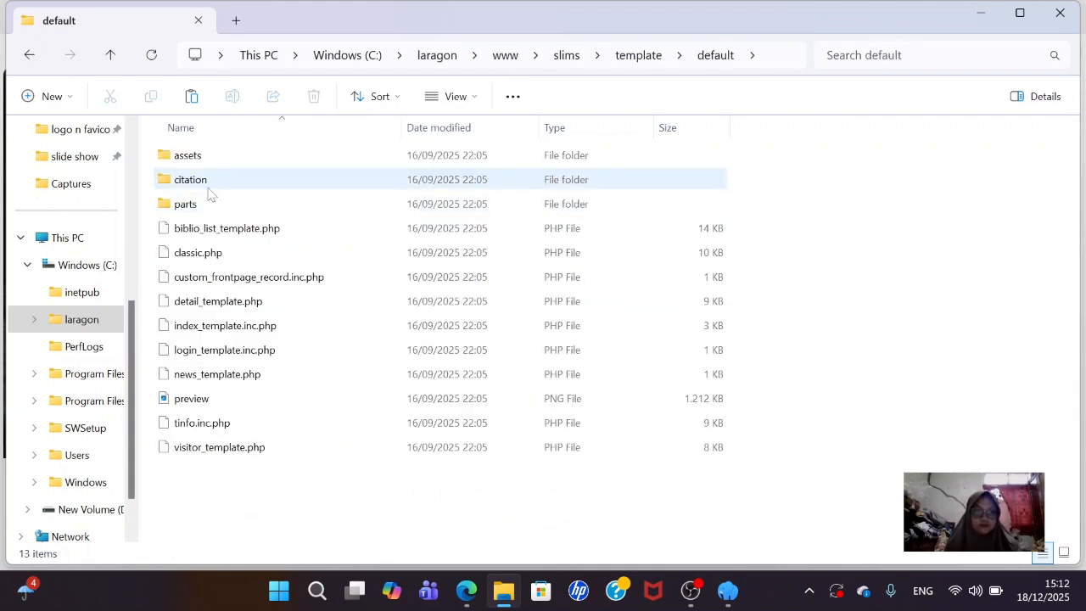
double_click(212, 157)
double_click(211, 203)
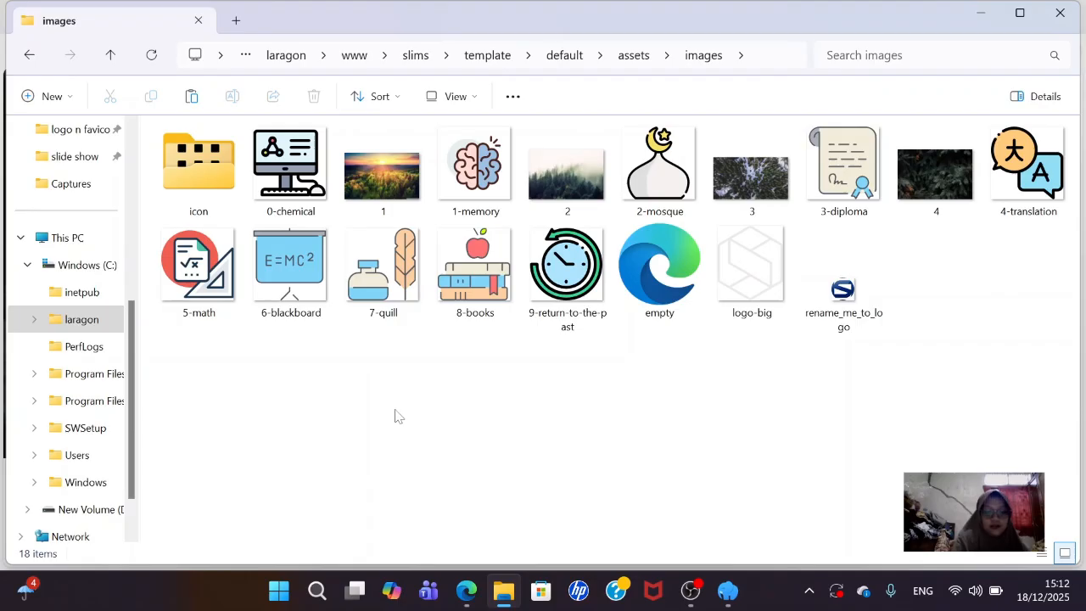
key("ctrl+v")
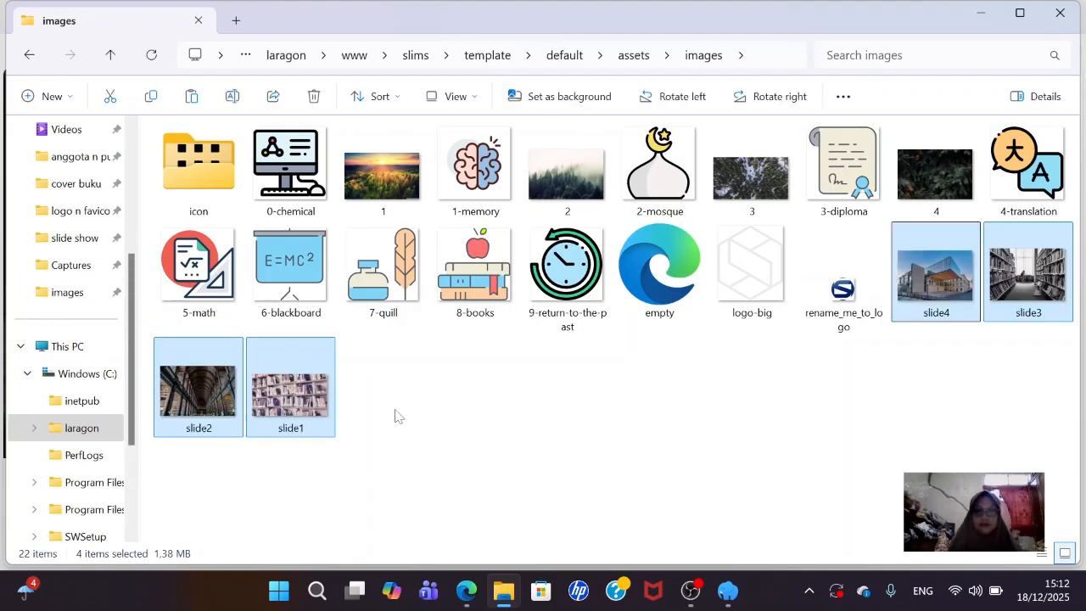
left_click(442, 426)
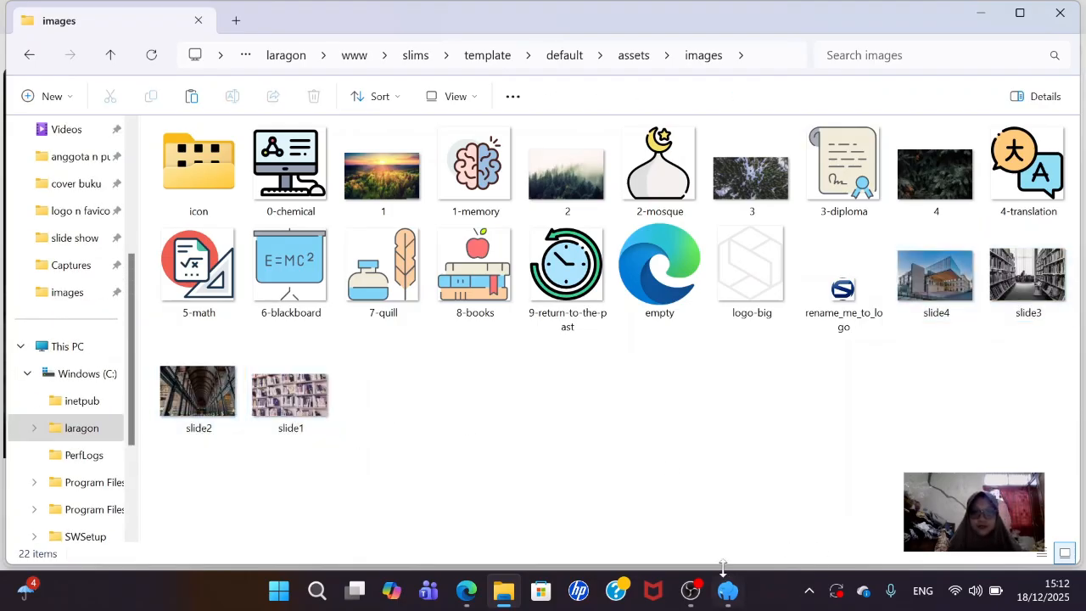
- Reload the OPAC home page in Edge, which still shows the old forest slideshow
left_click(465, 594)
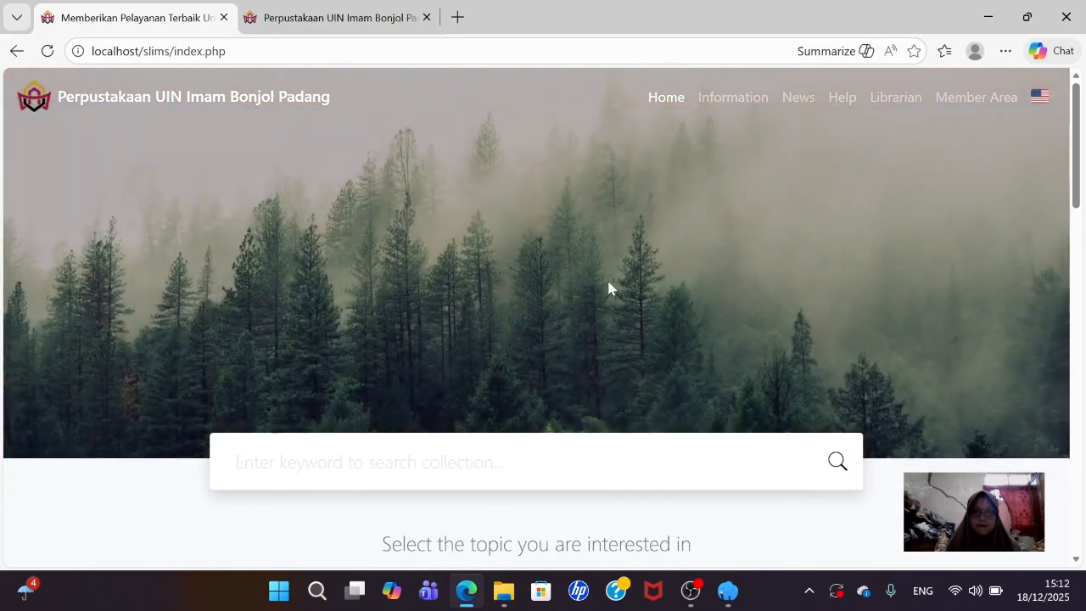
left_click(48, 52)
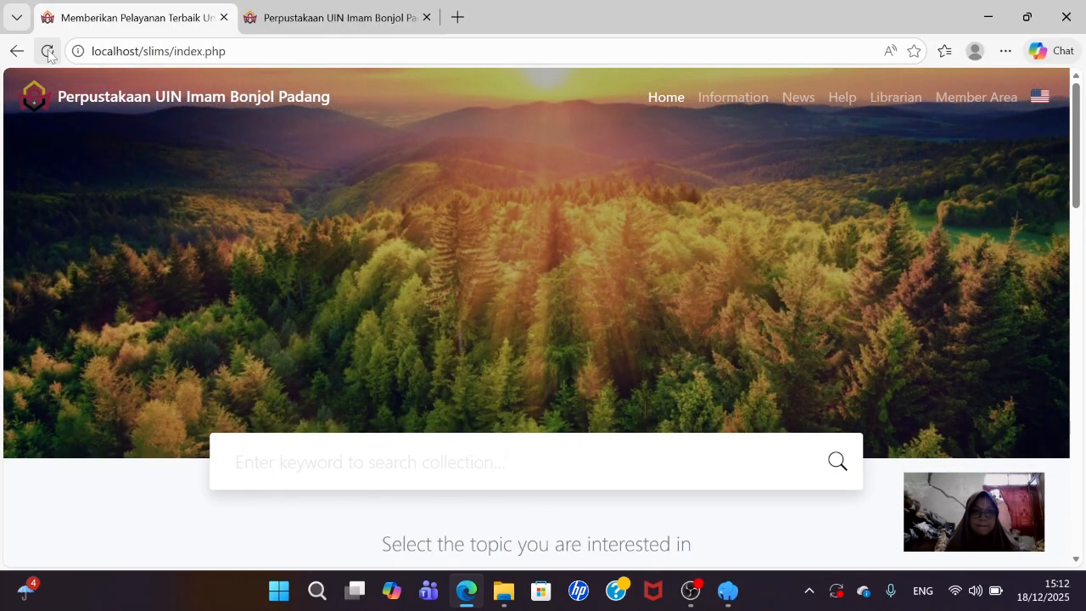
left_click(47, 52)
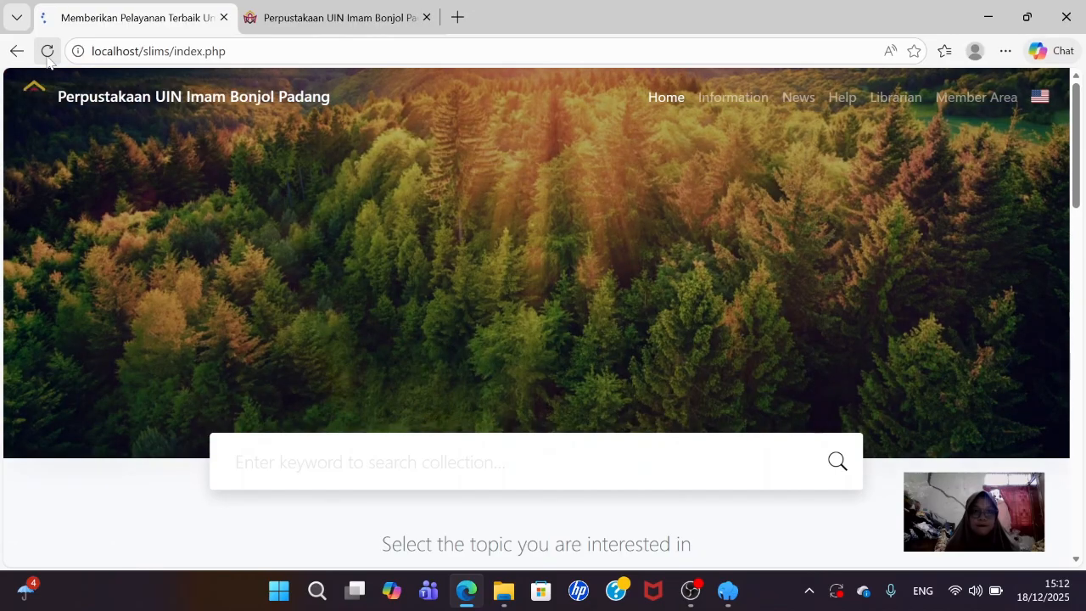
left_click(405, 18)
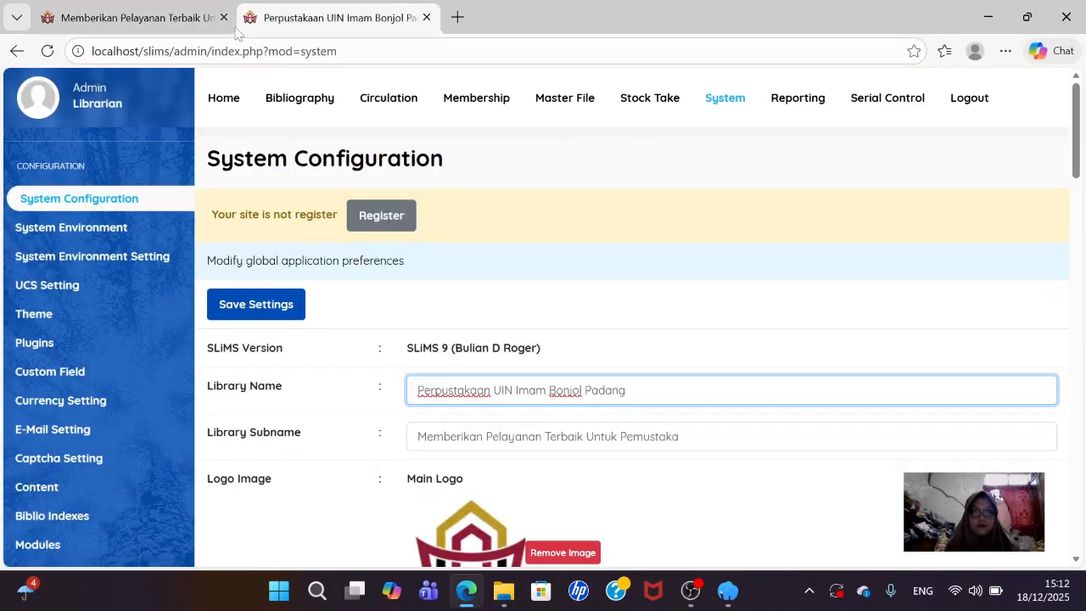
left_click(173, 20)
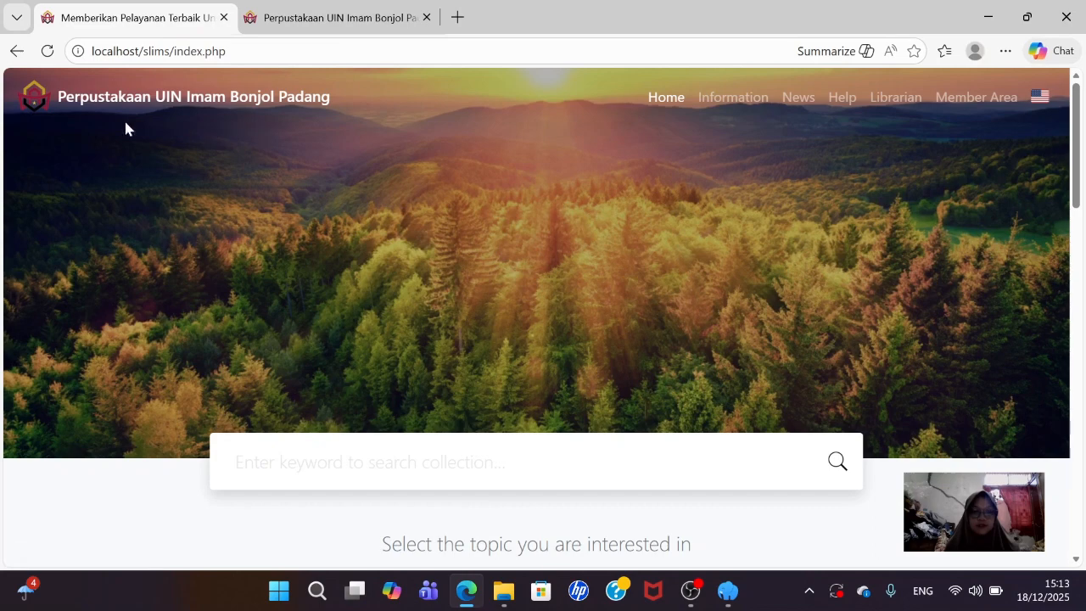
left_click(47, 51)
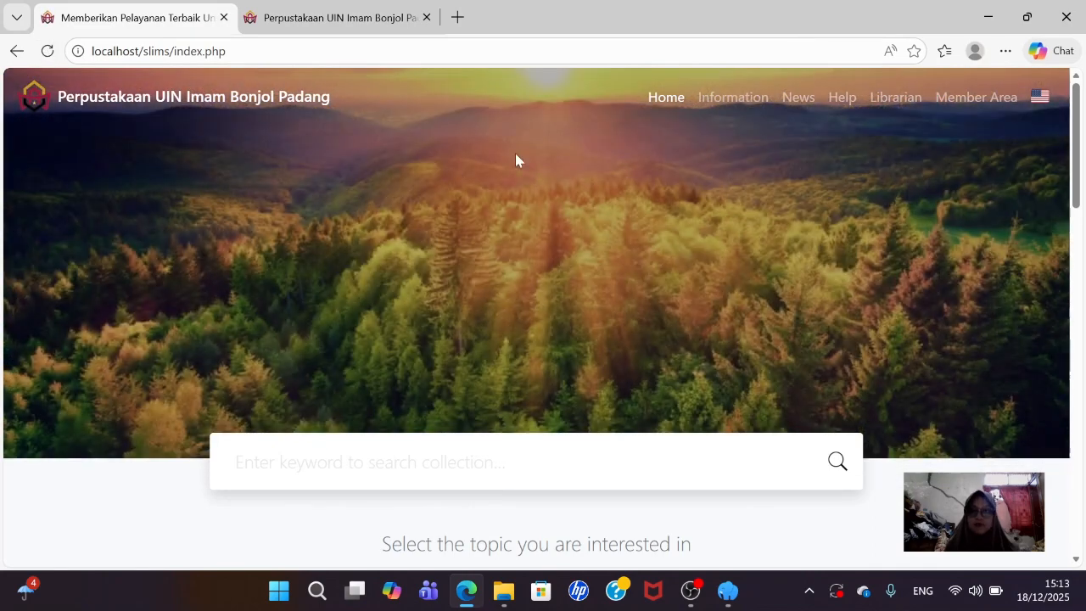
left_click(1004, 52)
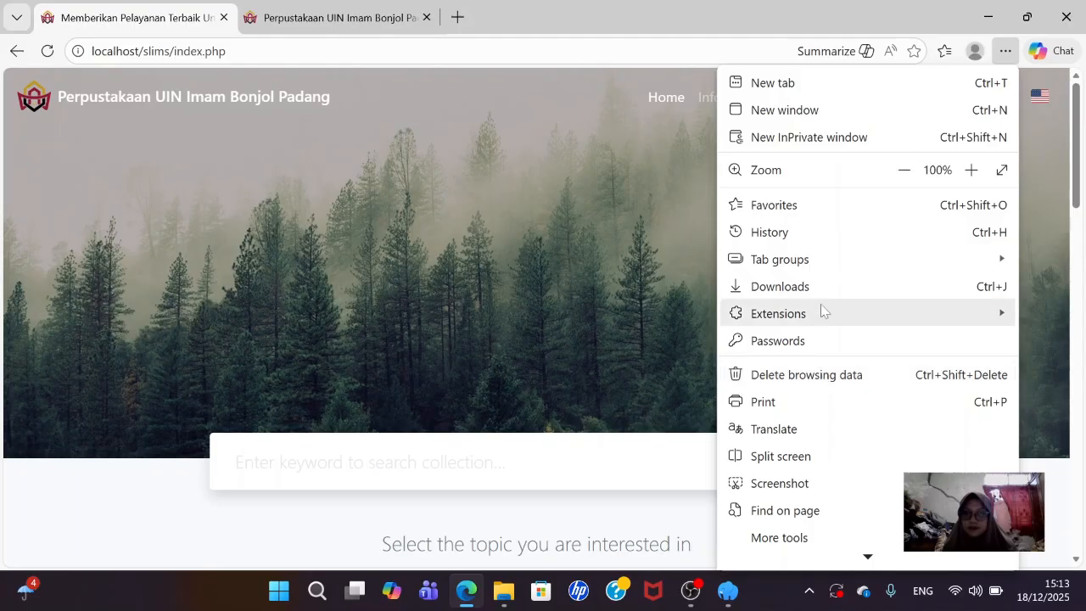
- Delete Edge's last-hour history, cookies and cached images, then go back to the OPAC home page
left_click(841, 236)
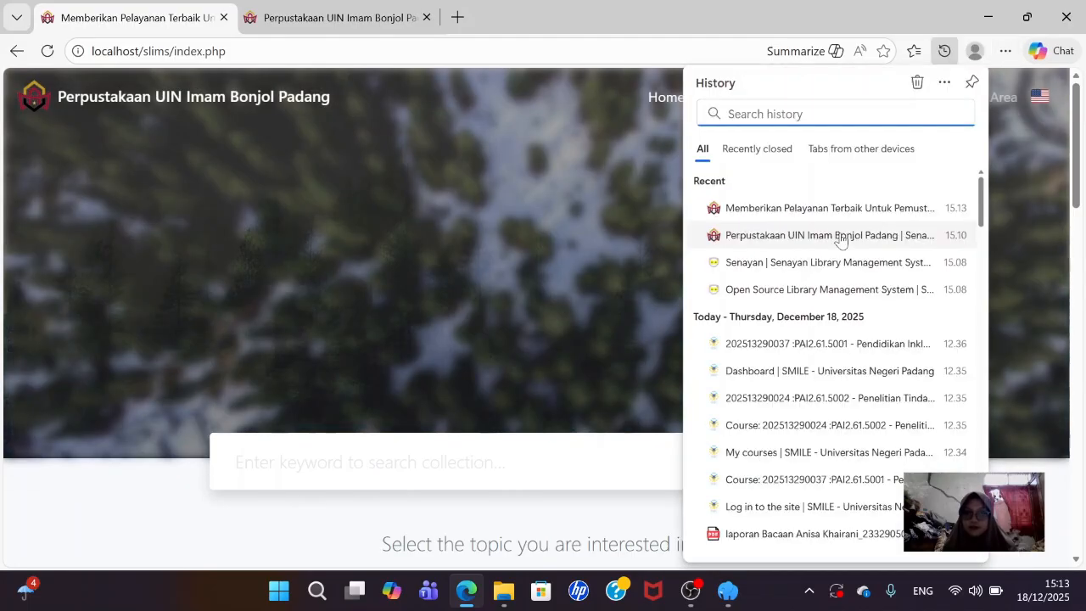
left_click(923, 82)
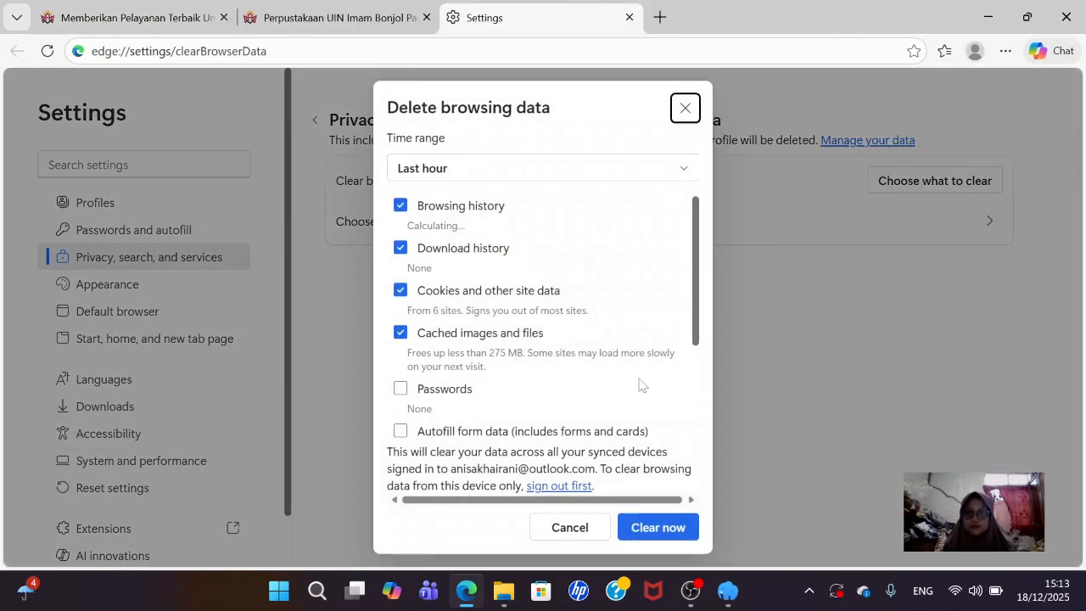
left_click(649, 526)
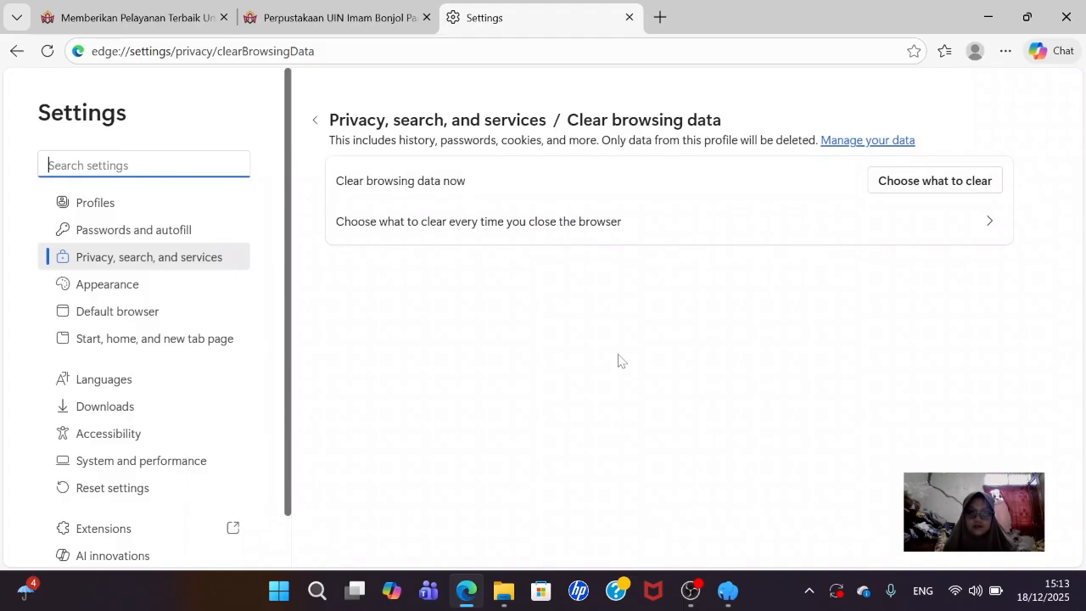
left_click(286, 14)
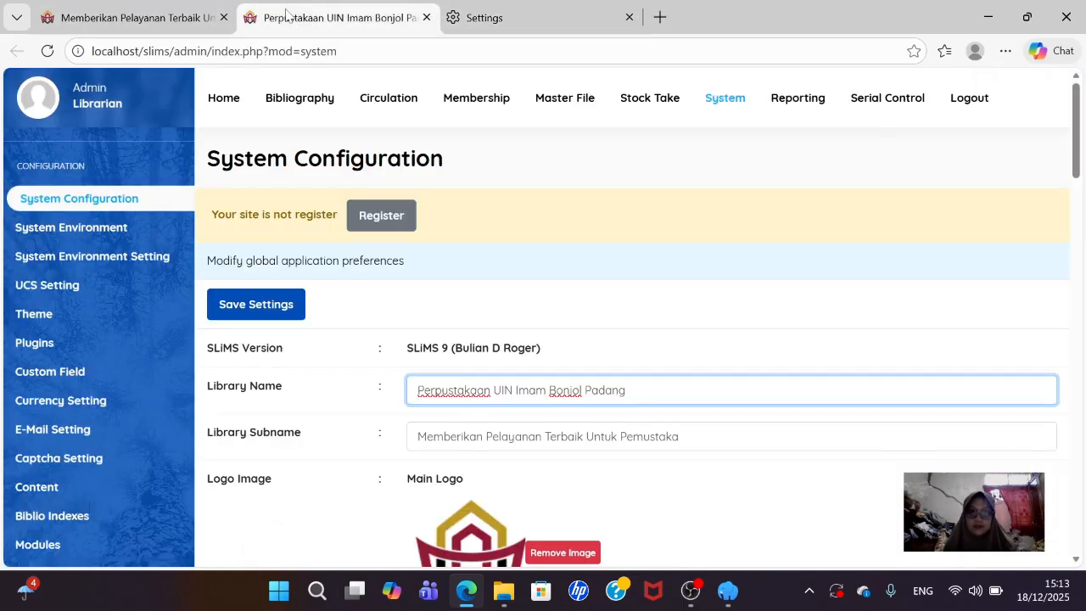
left_click(183, 12)
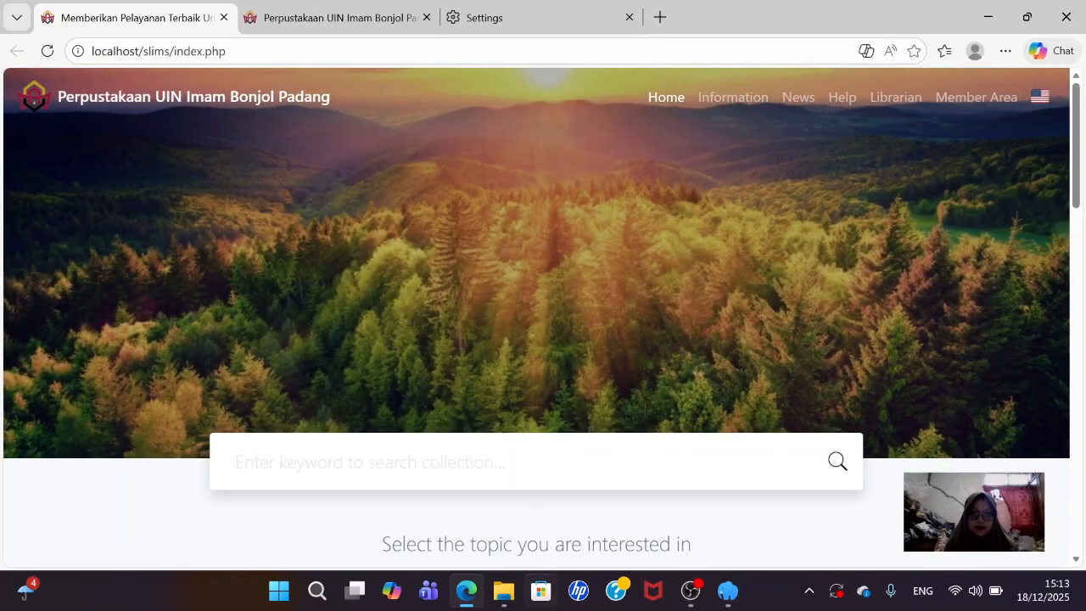
- Check the slims images folder, then refresh the OPAC page in Edge to load the new slides
left_click(513, 598)
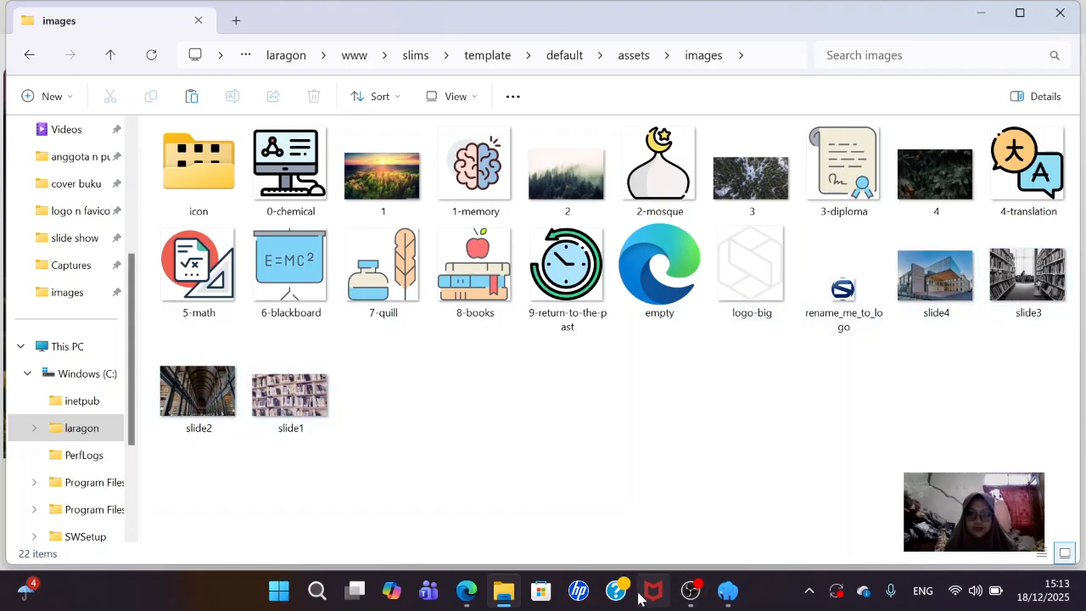
left_click(467, 594)
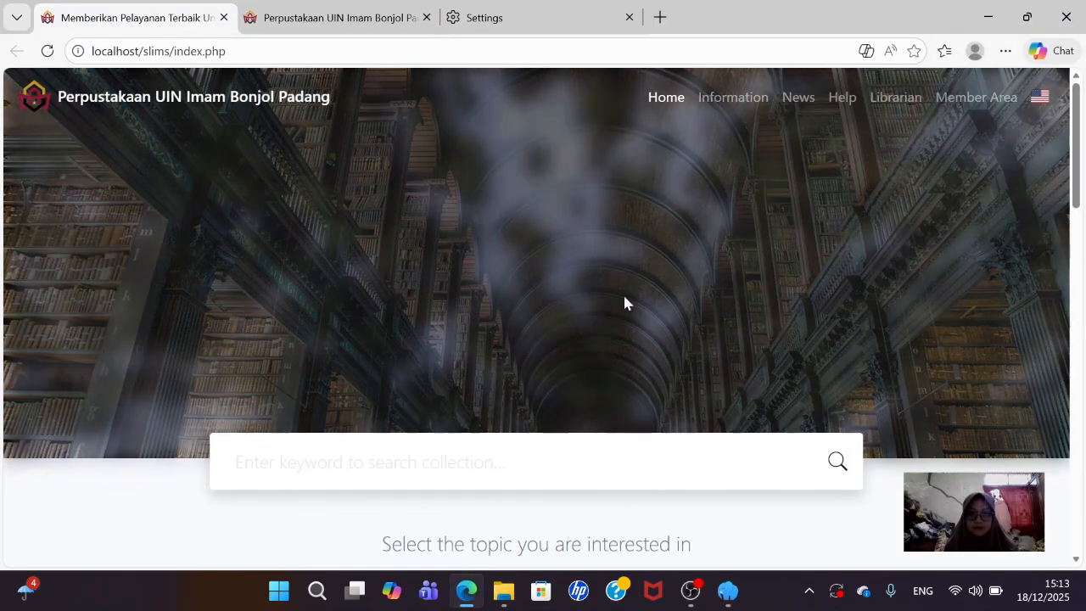
left_click(49, 52)
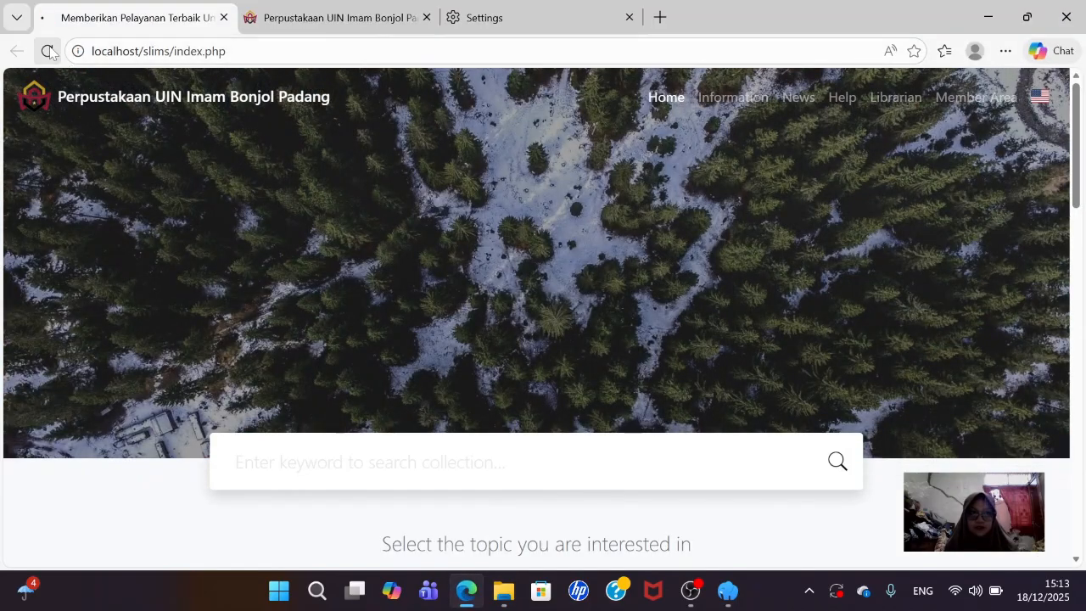
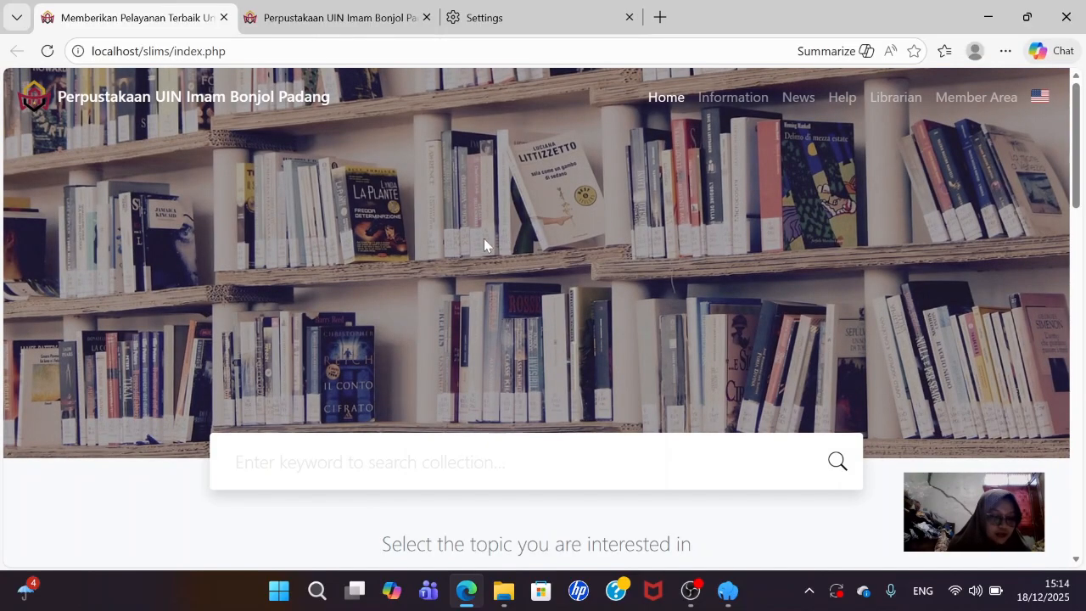
- Switch to the library admin tab, try the System section, and dismiss the not-authorized alert
scroll(562, 166, "down", 4)
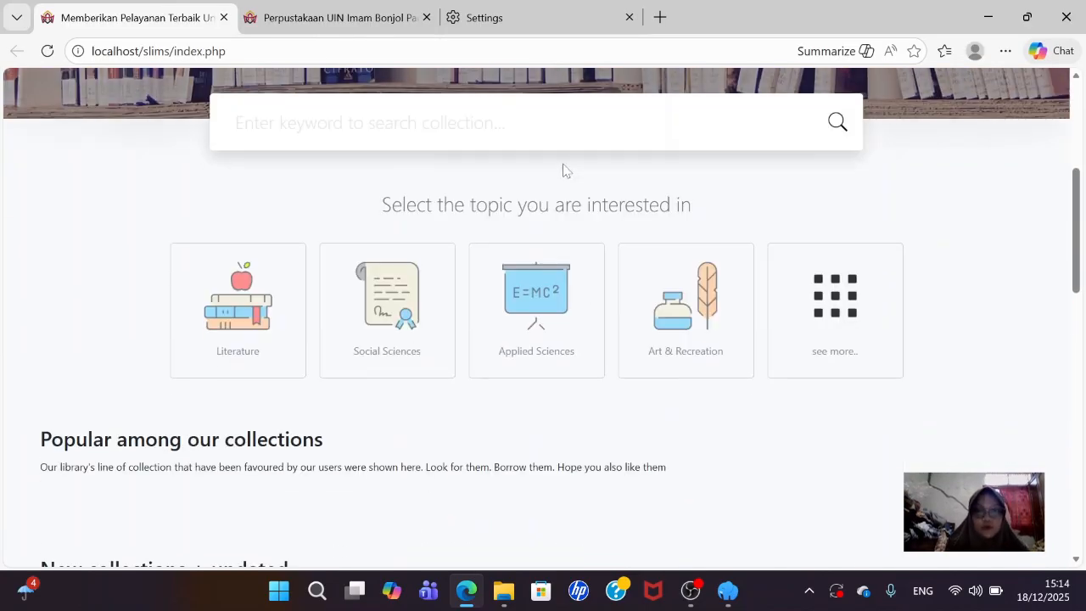
scroll(564, 169, "down", 15)
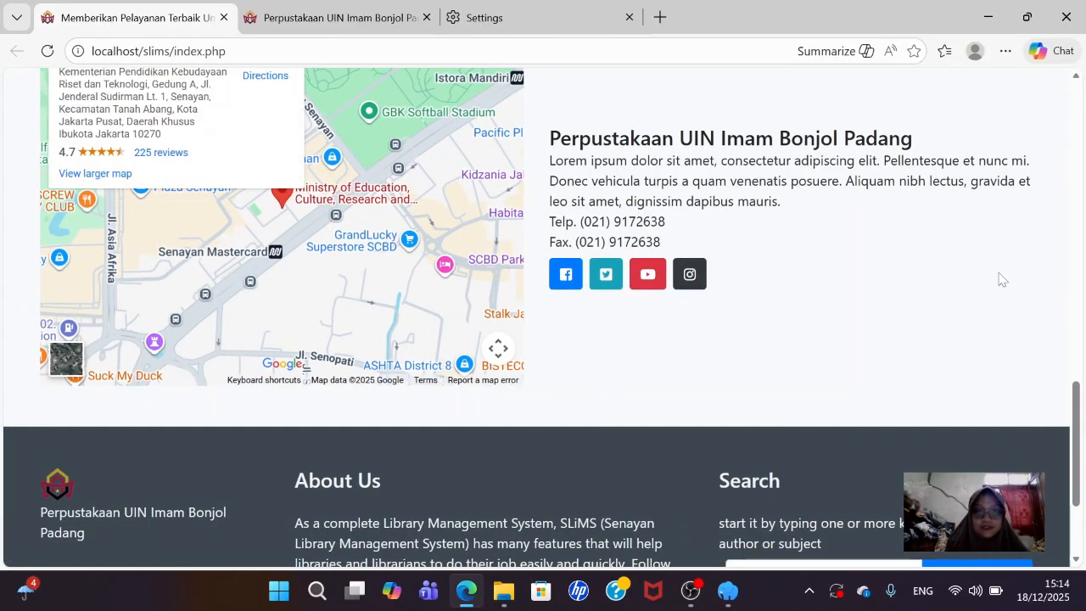
scroll(494, 182, "up", 15)
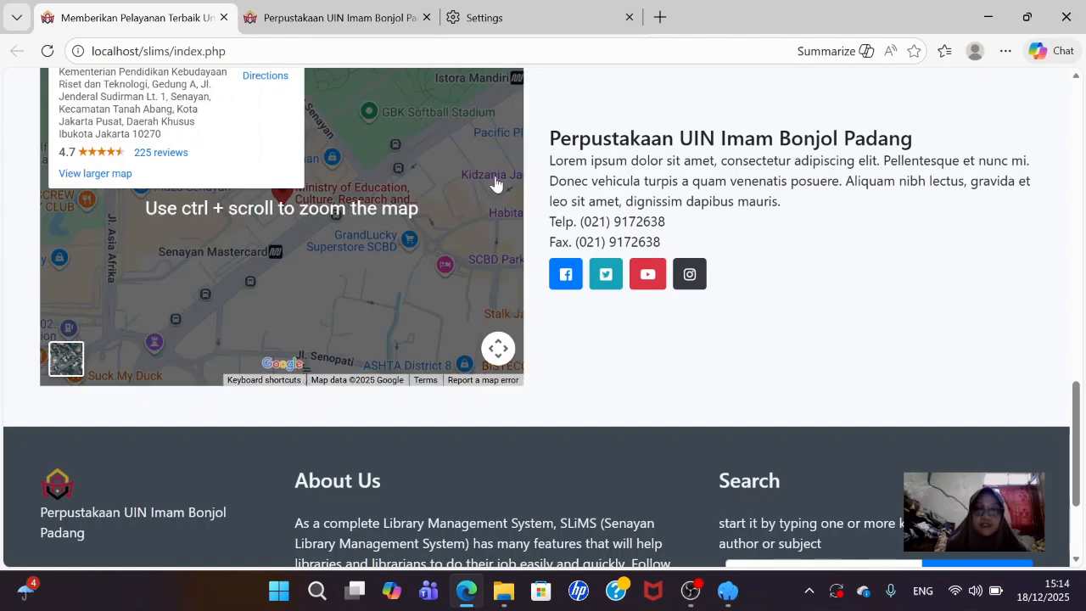
scroll(496, 184, "up", 3)
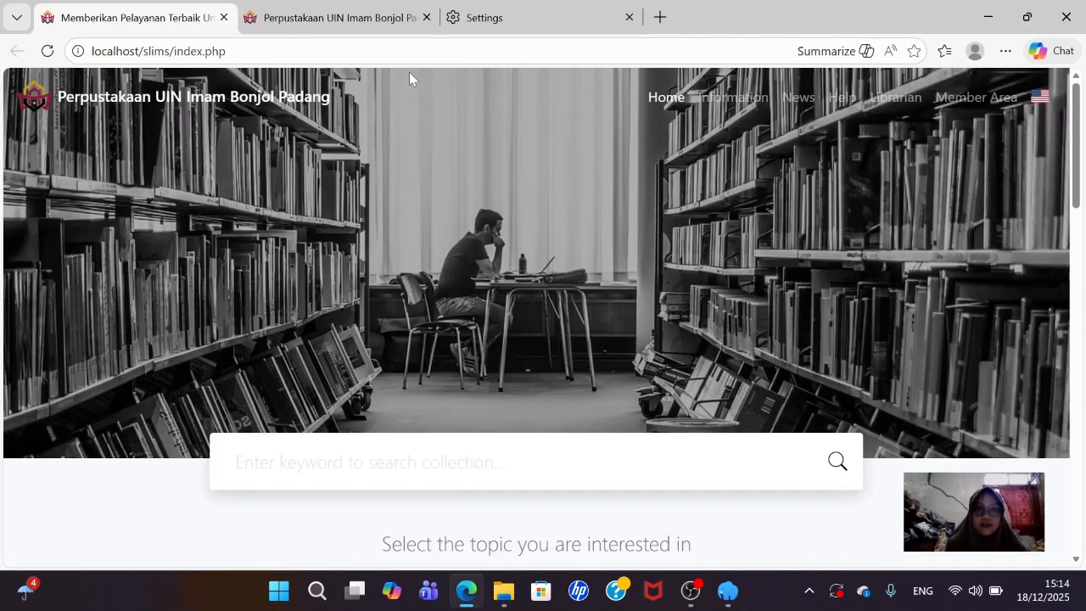
left_click(332, 18)
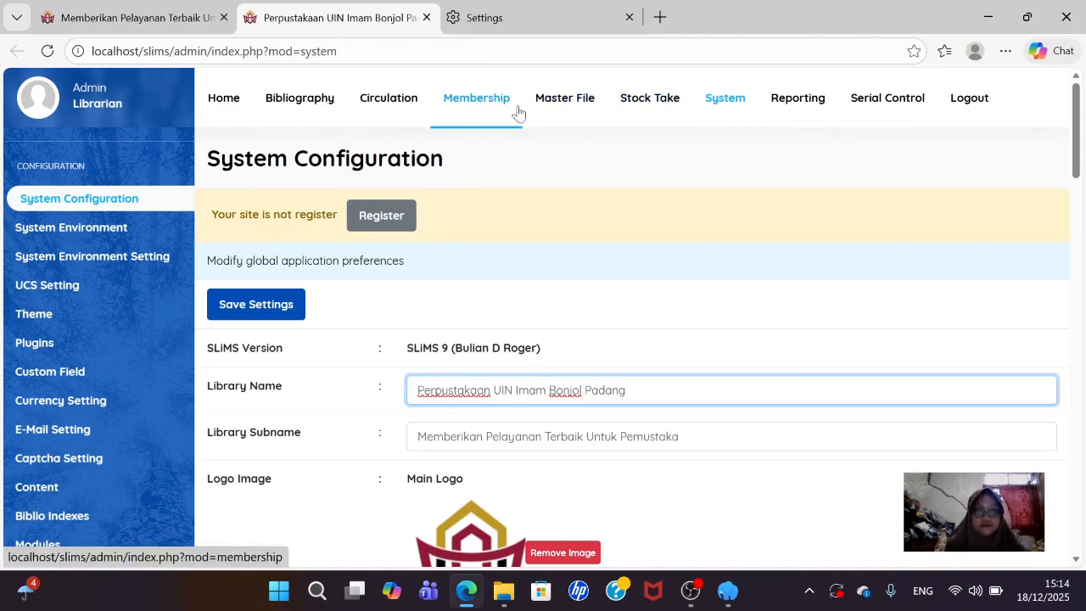
scroll(518, 113, "down", 2)
scroll(518, 112, "up", 2)
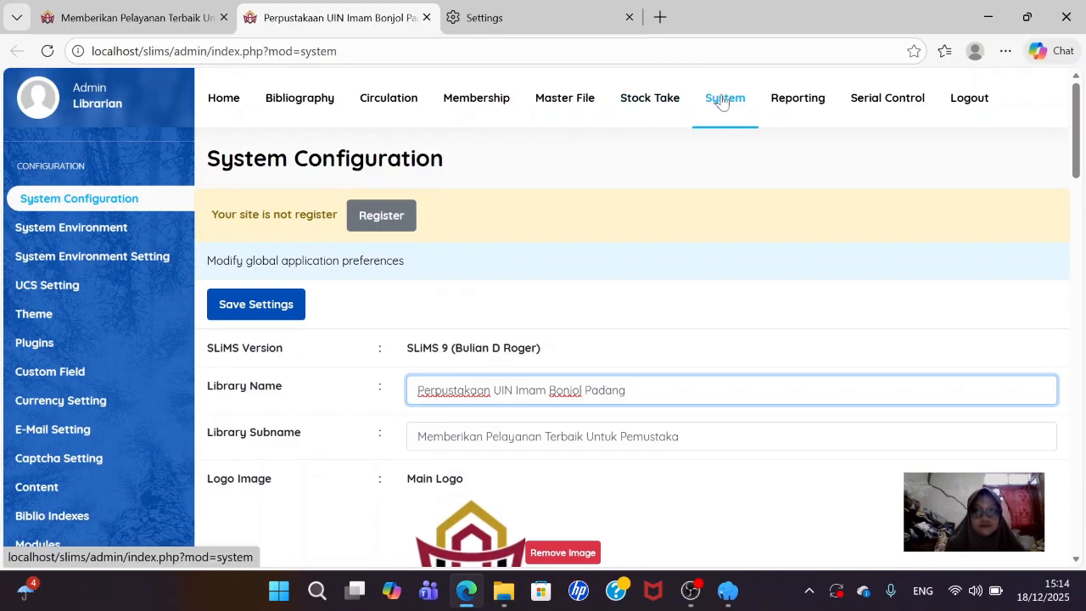
left_click(720, 100)
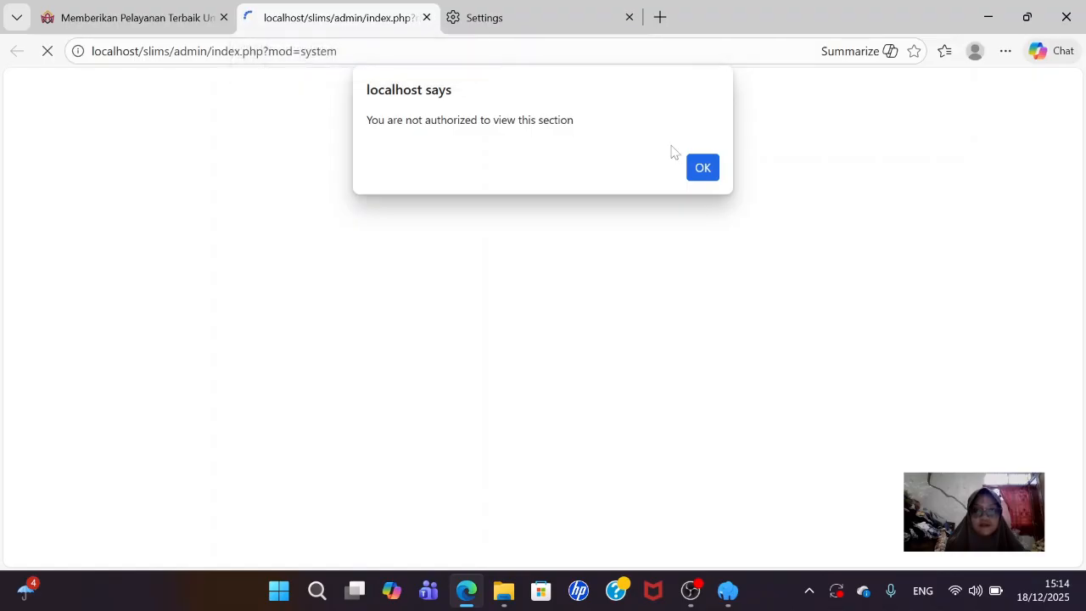
left_click(702, 168)
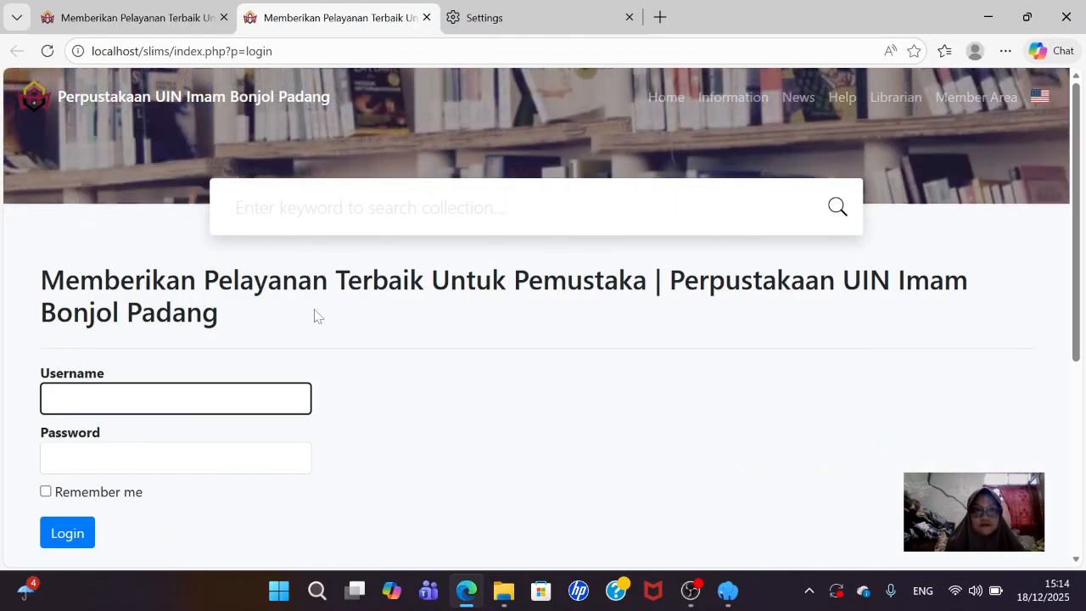
- Log in with the saved admin username and password, declining to save the password
left_click(246, 399)
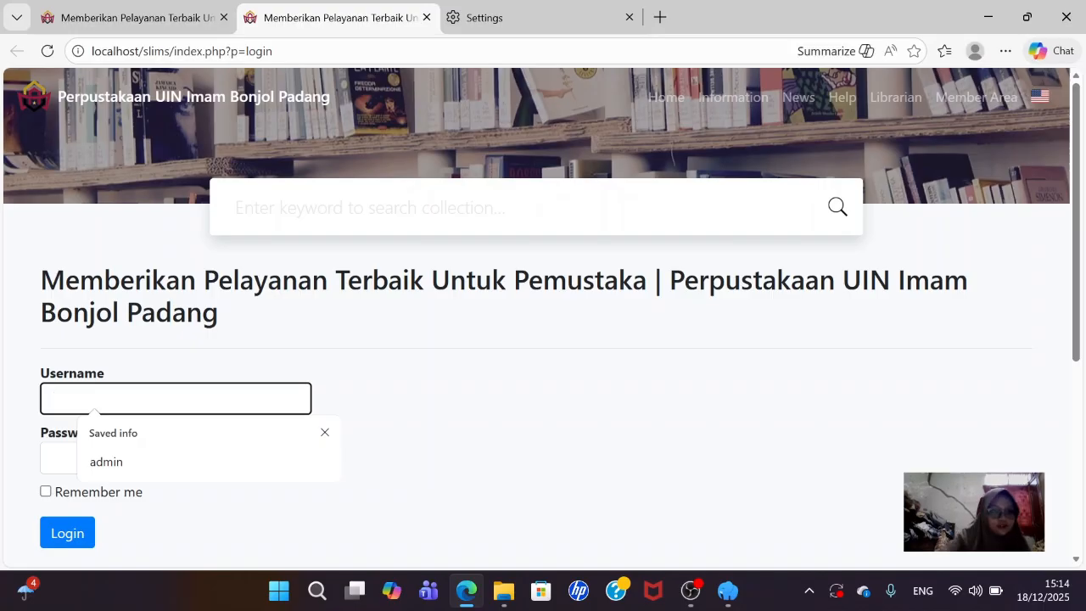
left_click(108, 469)
left_click(108, 466)
type("•")
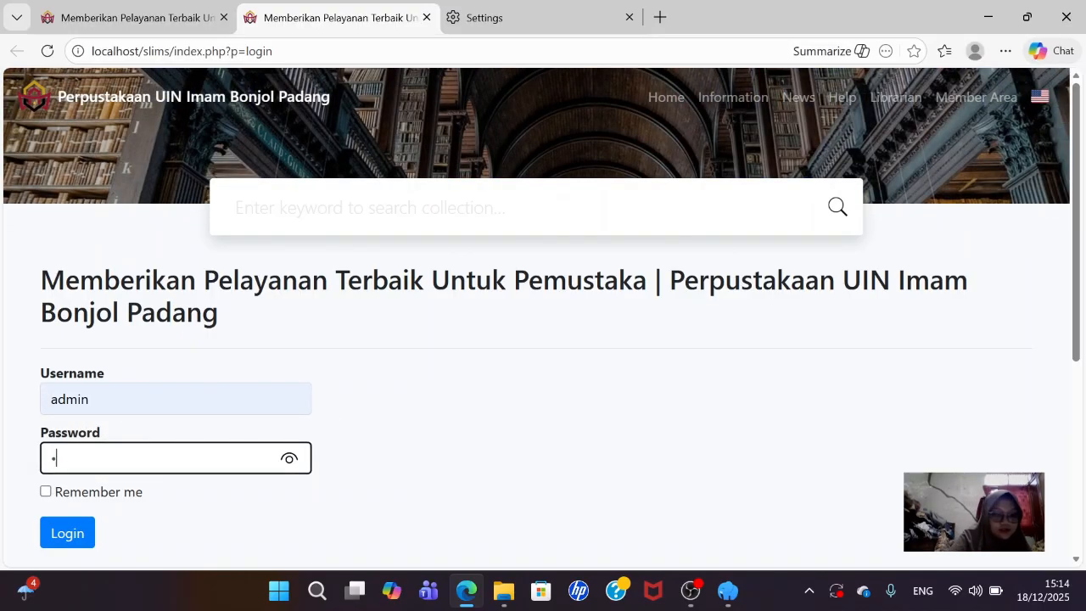
type("•••••")
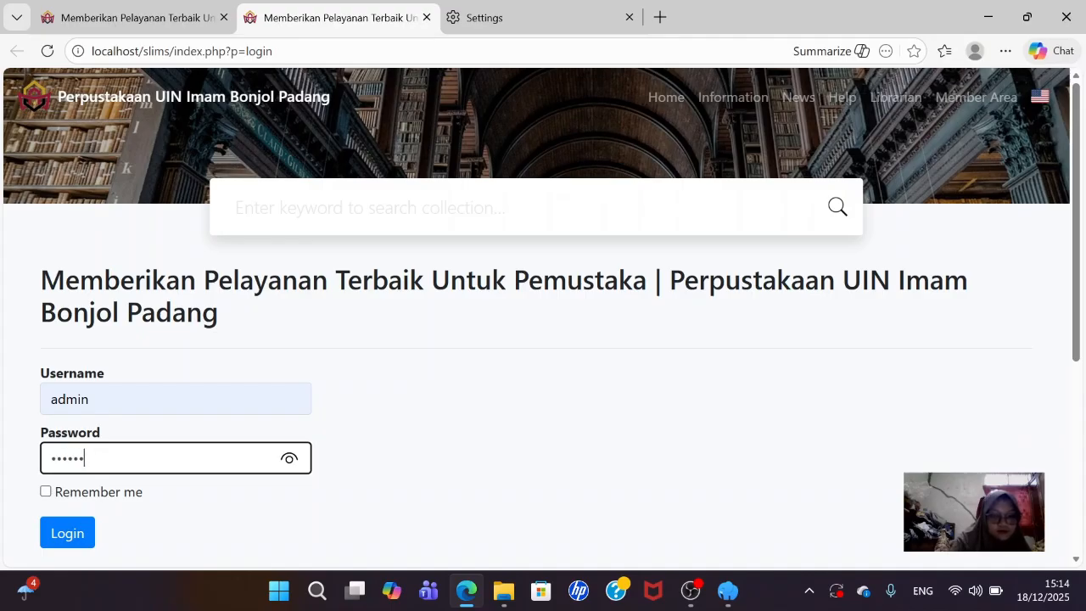
type("•")
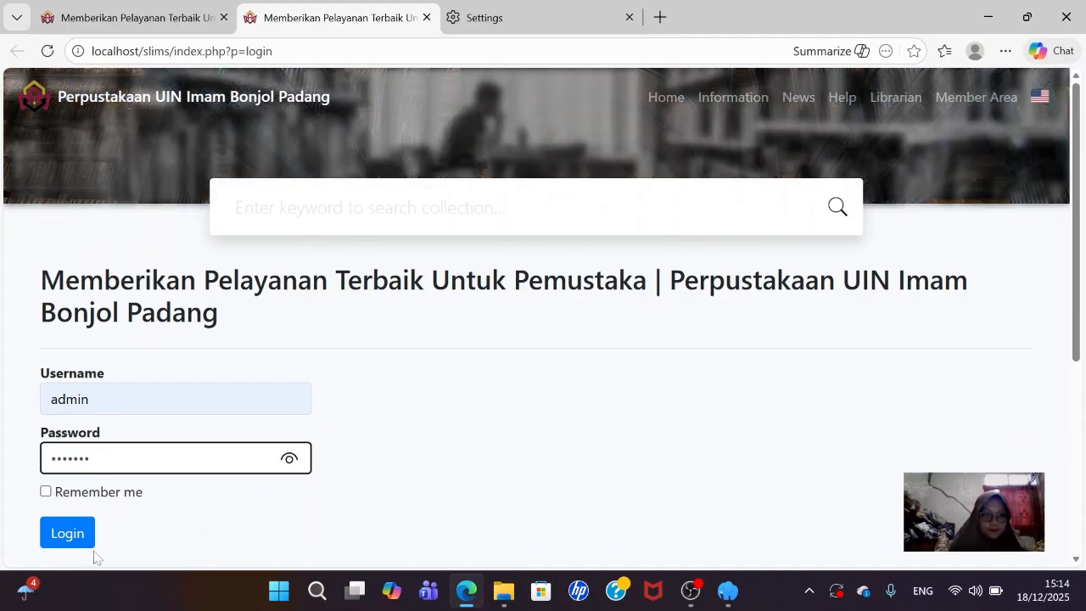
left_click(73, 533)
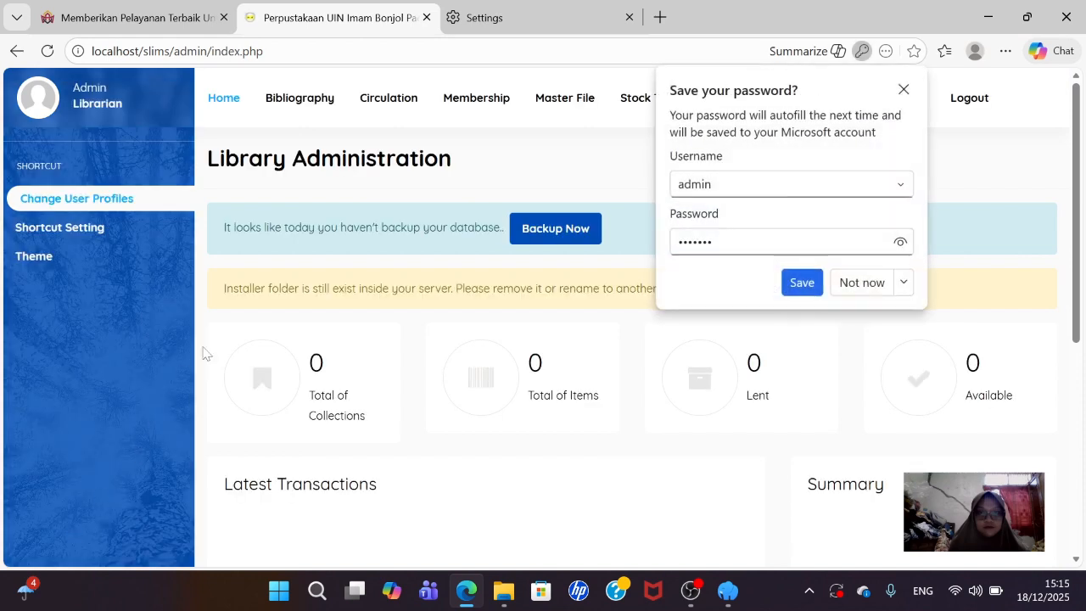
left_click(857, 282)
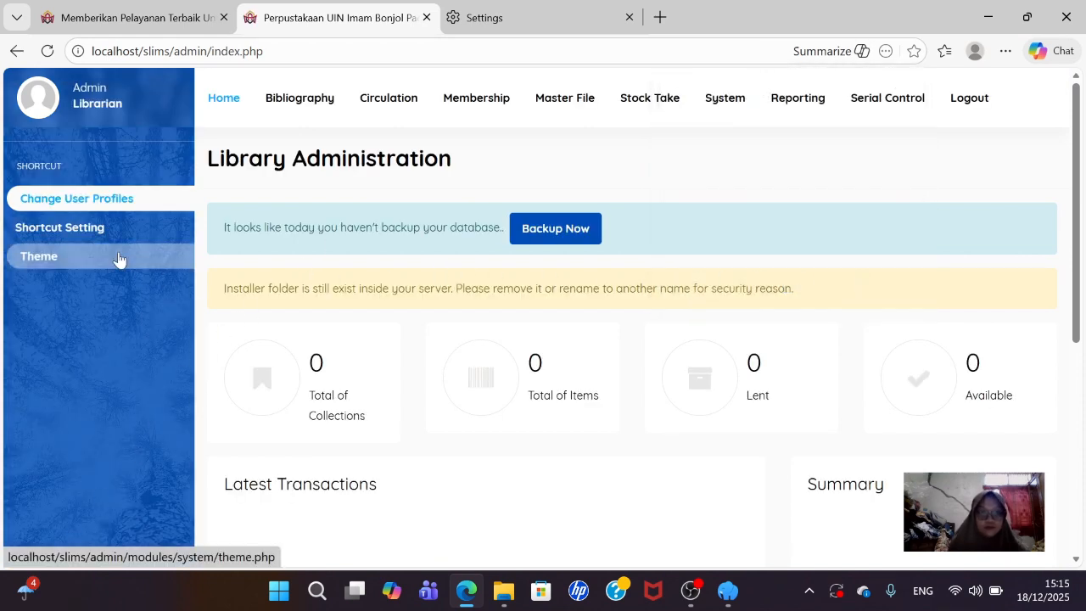
- Customize the Default public theme and set Library Sub Name to Show
left_click(38, 270)
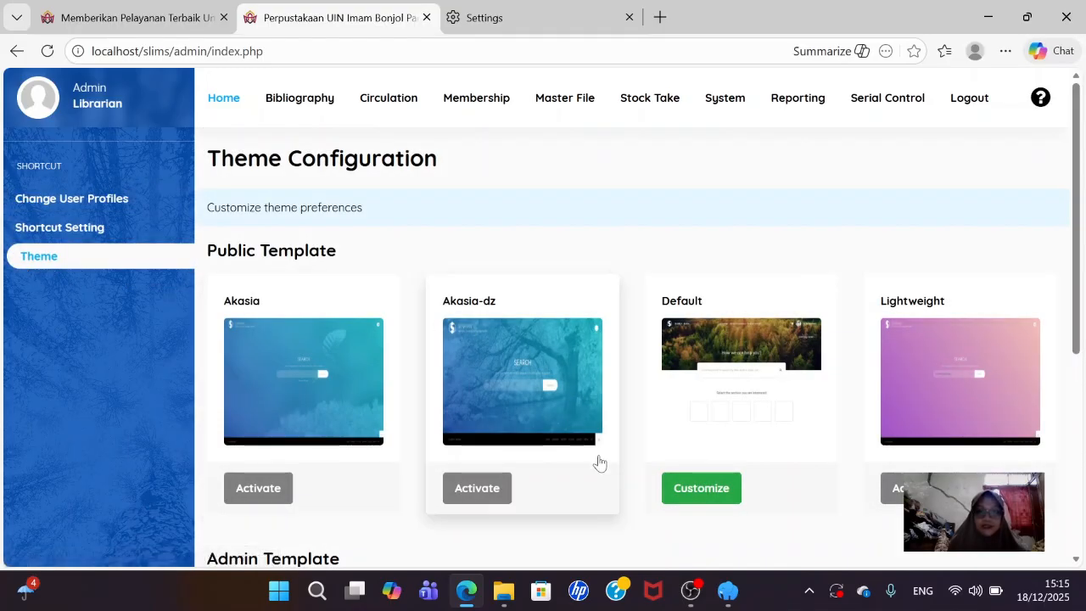
left_click(709, 490)
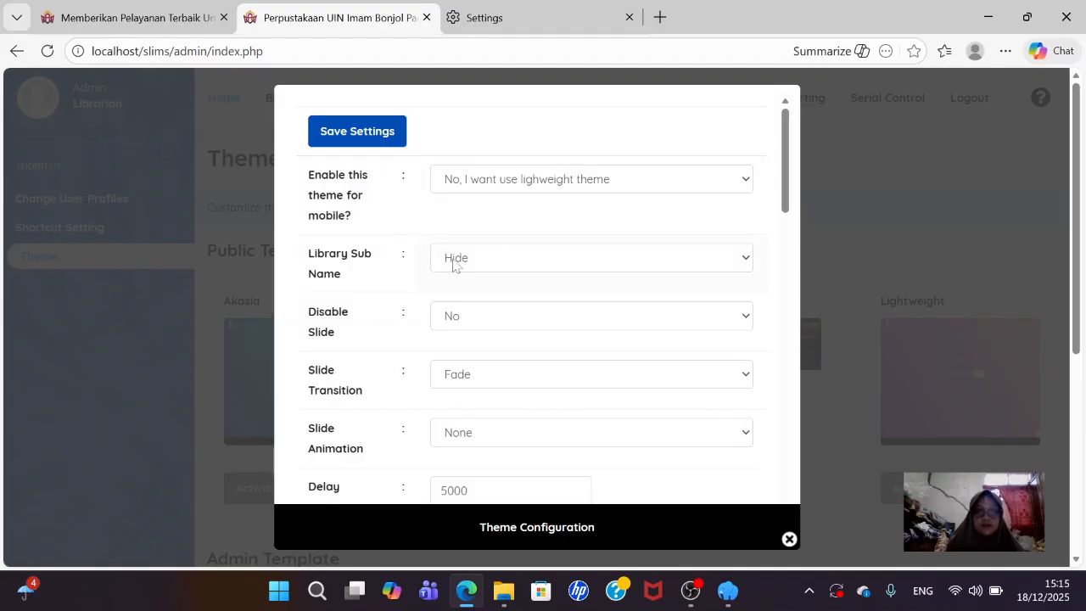
left_click(503, 266)
left_click(517, 293)
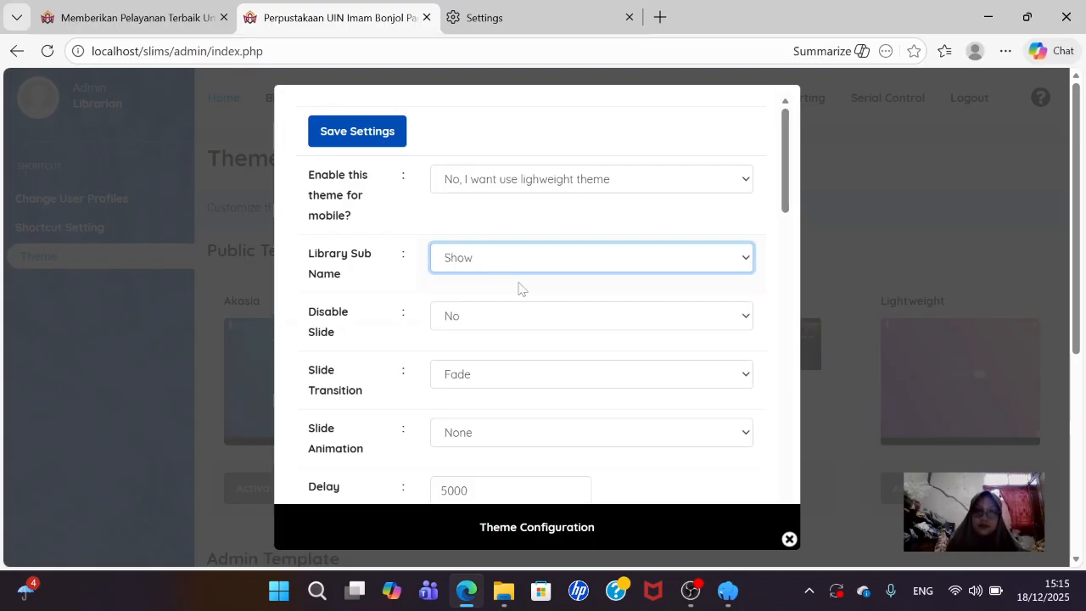
scroll(520, 289, "down", 2)
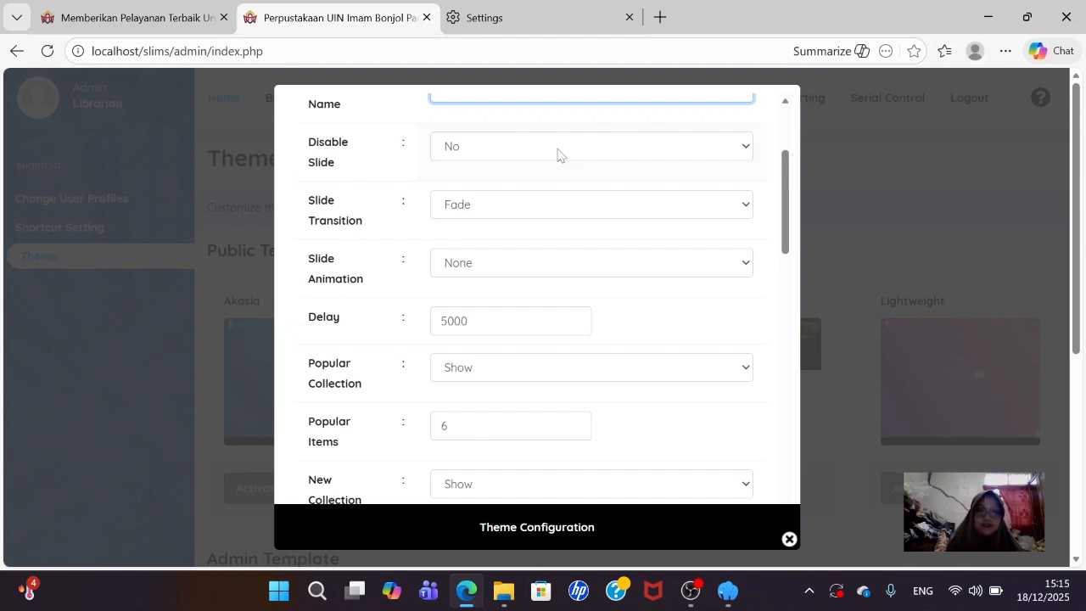
- Keep Disable Slide at No and the slide transition at Fade
left_click(500, 153)
left_click(500, 154)
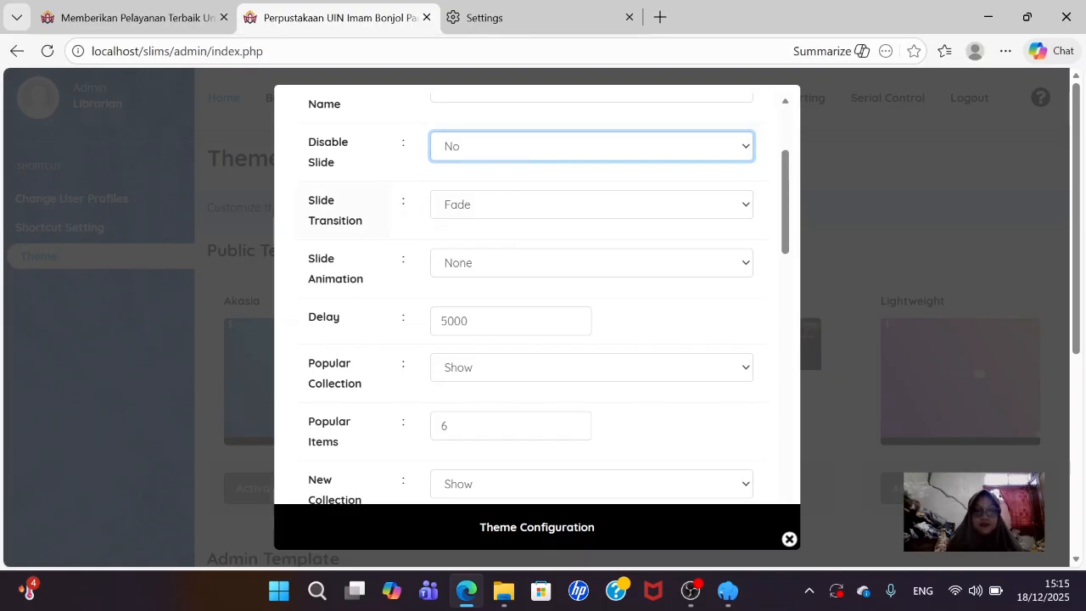
left_click(525, 206)
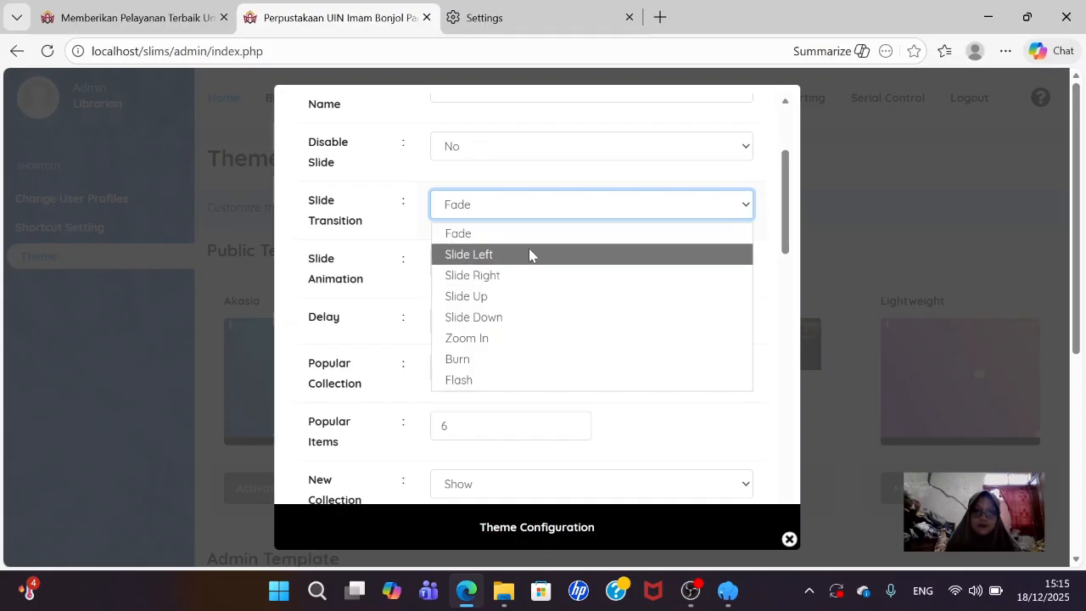
left_click(638, 202)
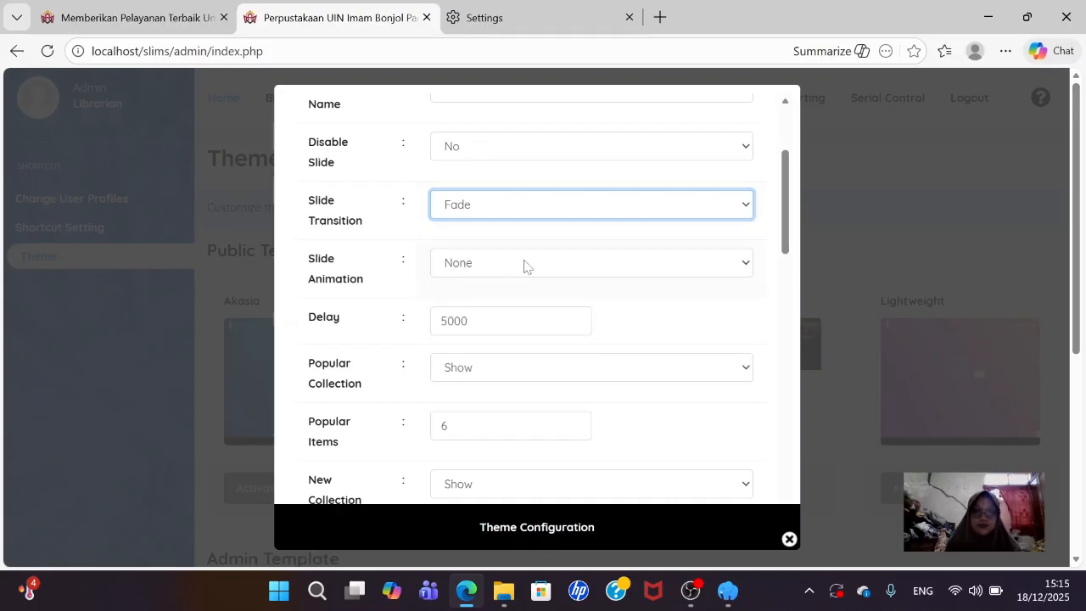
scroll(476, 299, "down", 2)
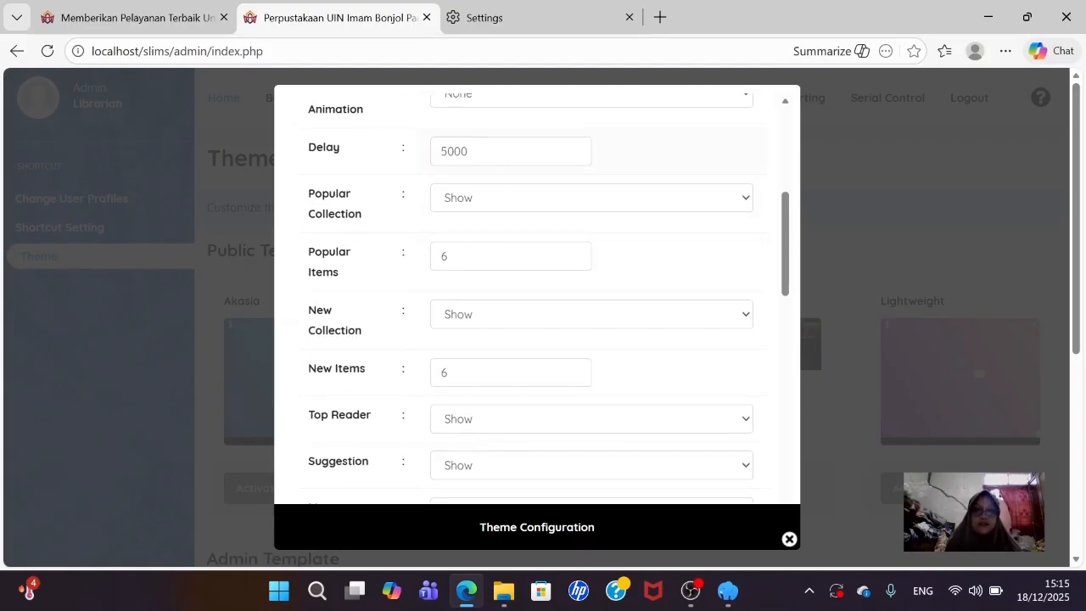
- Retype the leading 5 of the Delay value, leaving it at 5000
left_click(447, 151)
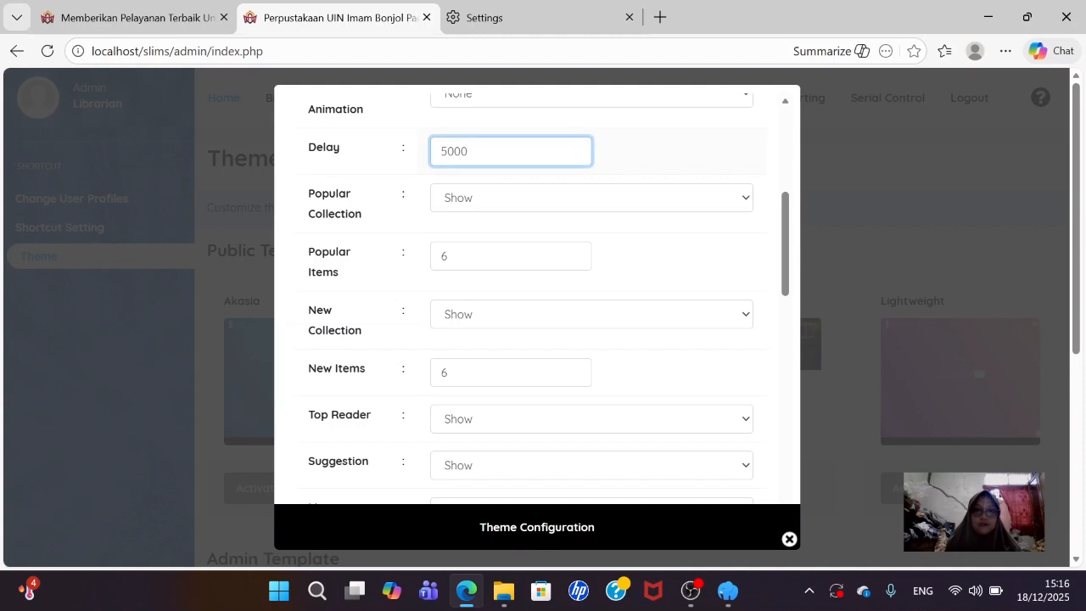
key("BackSpace")
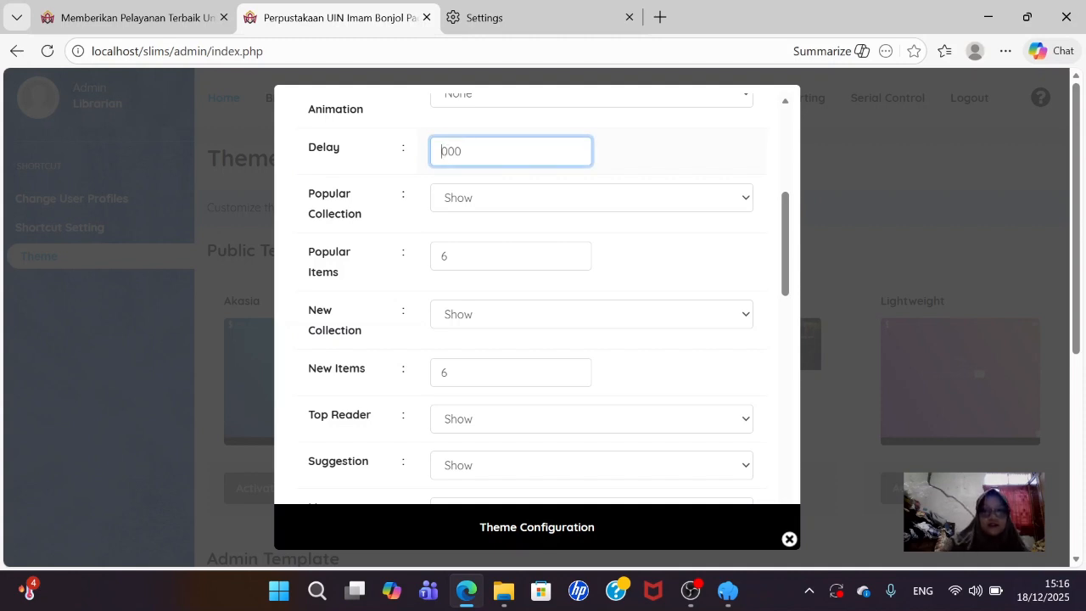
type("5")
key("BackSpace")
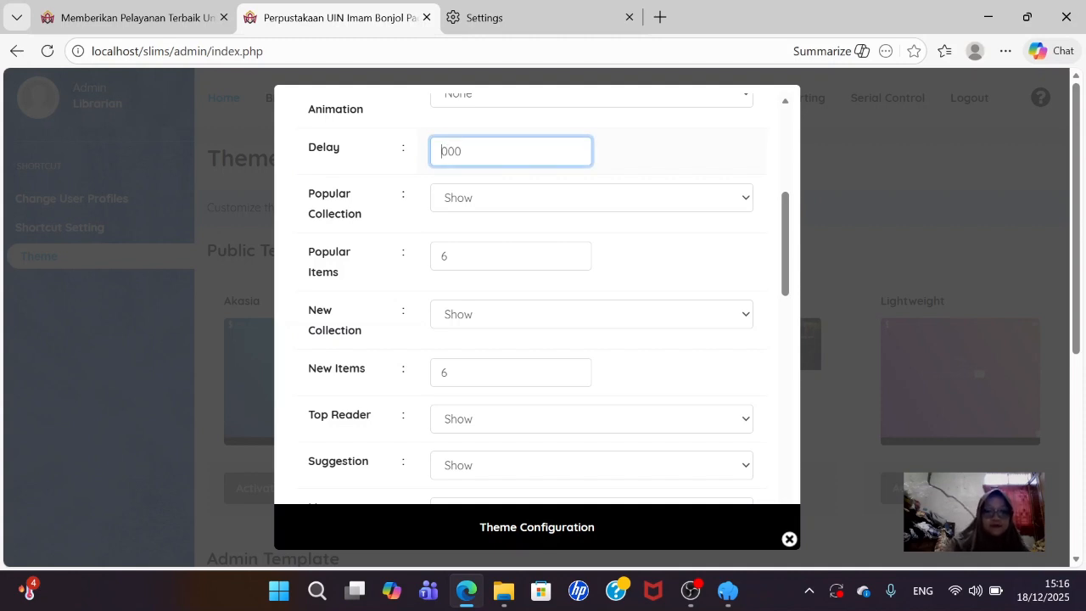
type("5")
key("BackSpace")
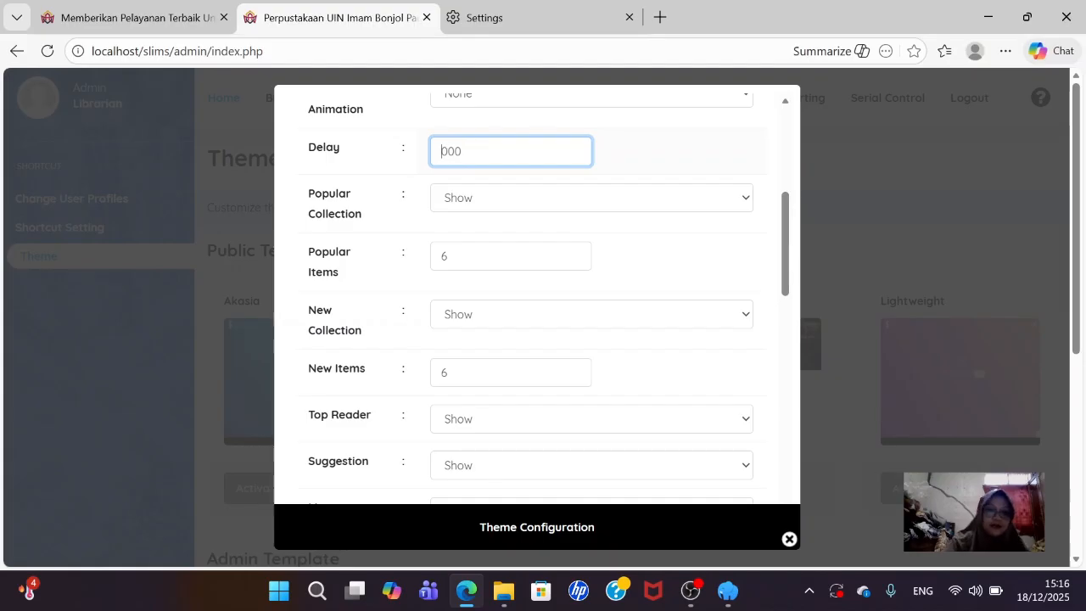
type("5")
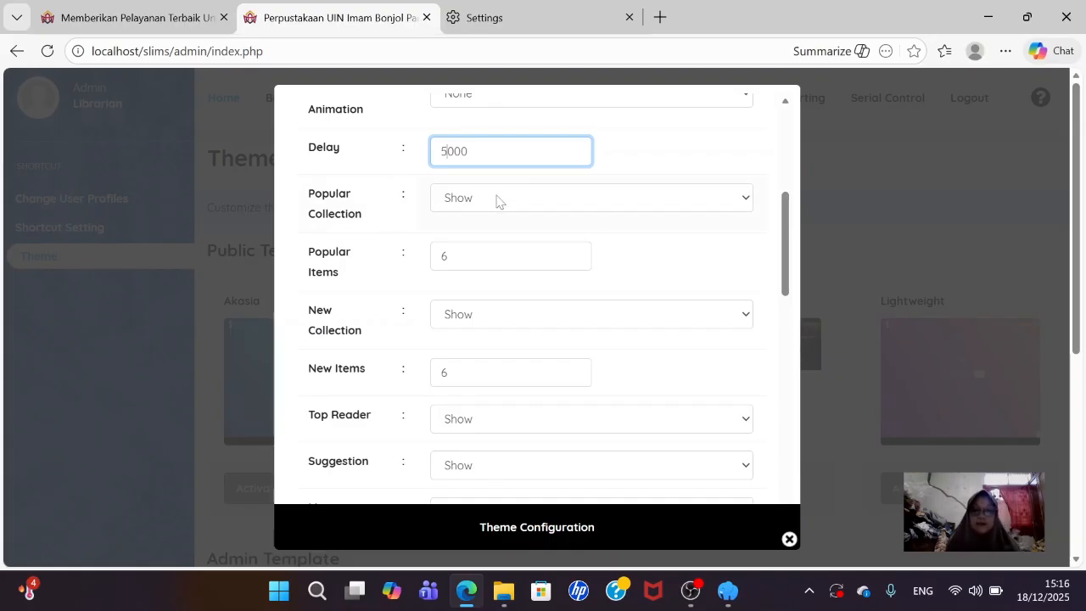
- Enlarge the Map URL box so the full Google Maps embed link is readable
scroll(511, 221, "down", 1)
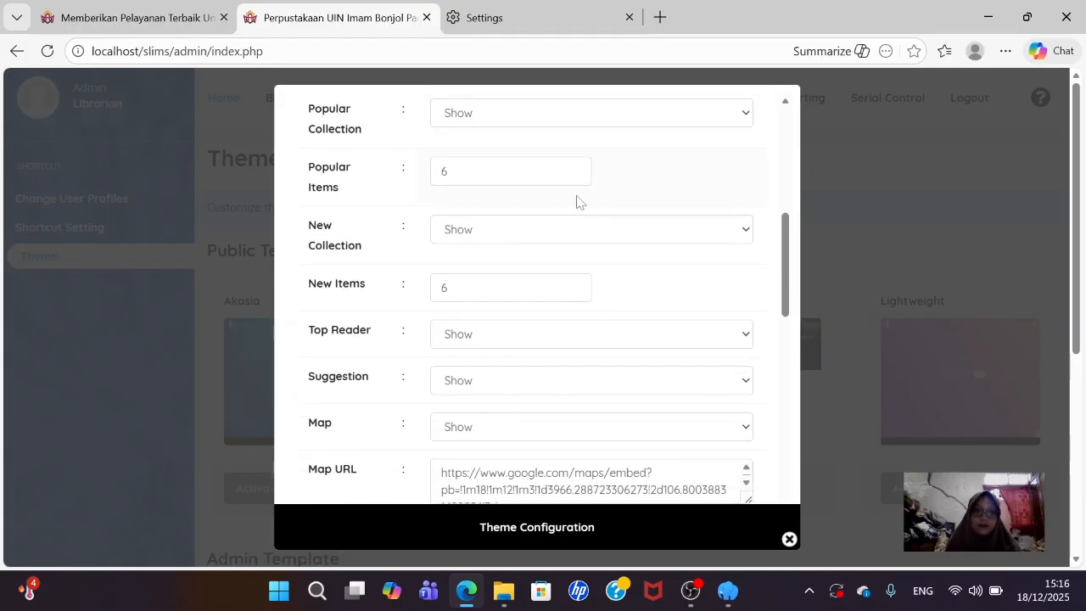
scroll(637, 242, "down", 1)
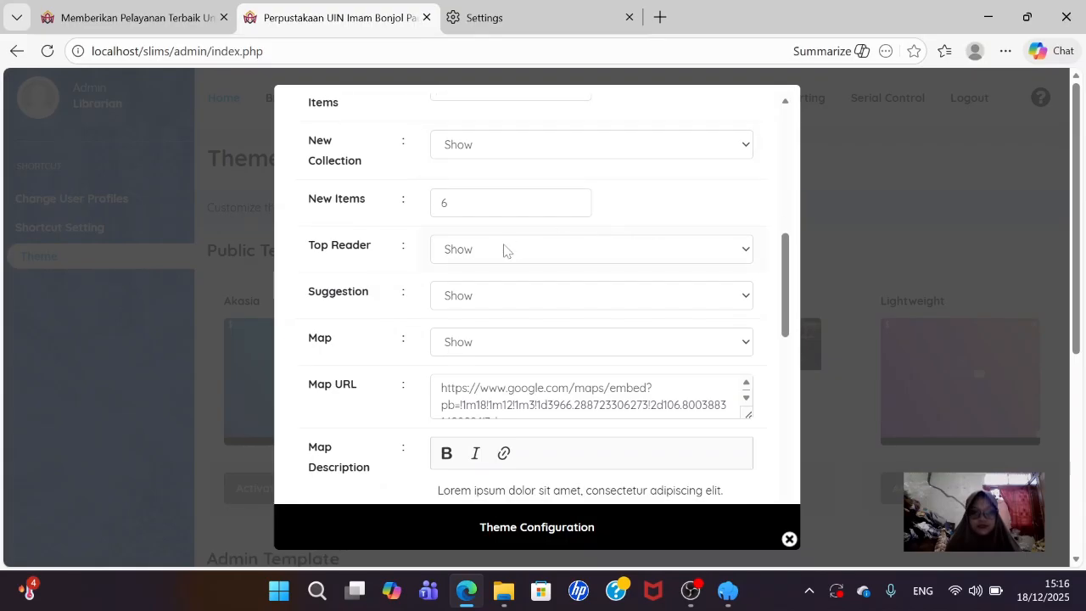
scroll(585, 297, "down", 1)
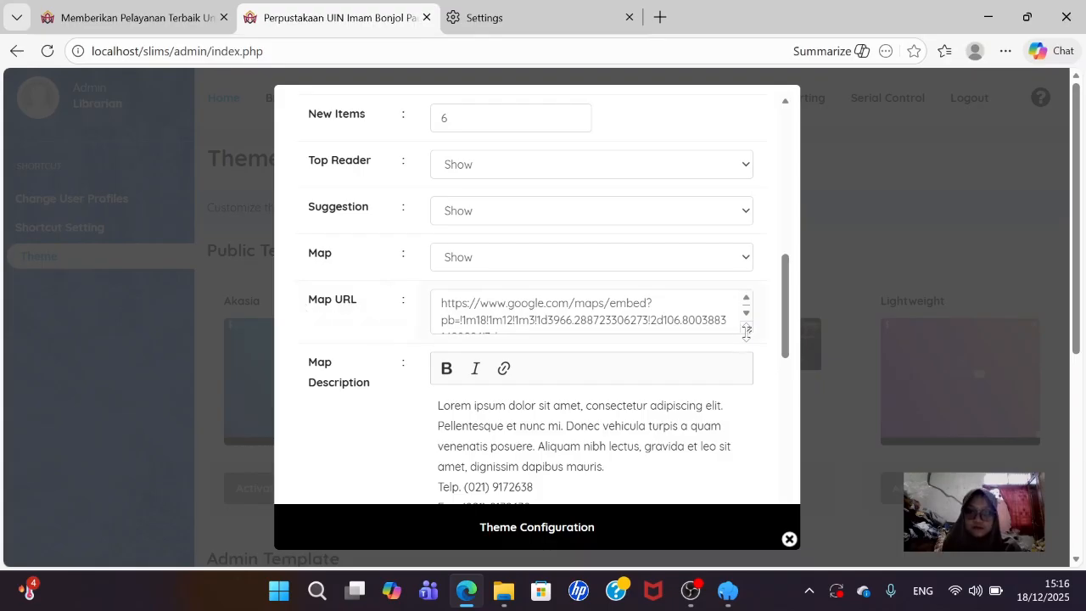
left_click_drag(740, 332, 751, 428)
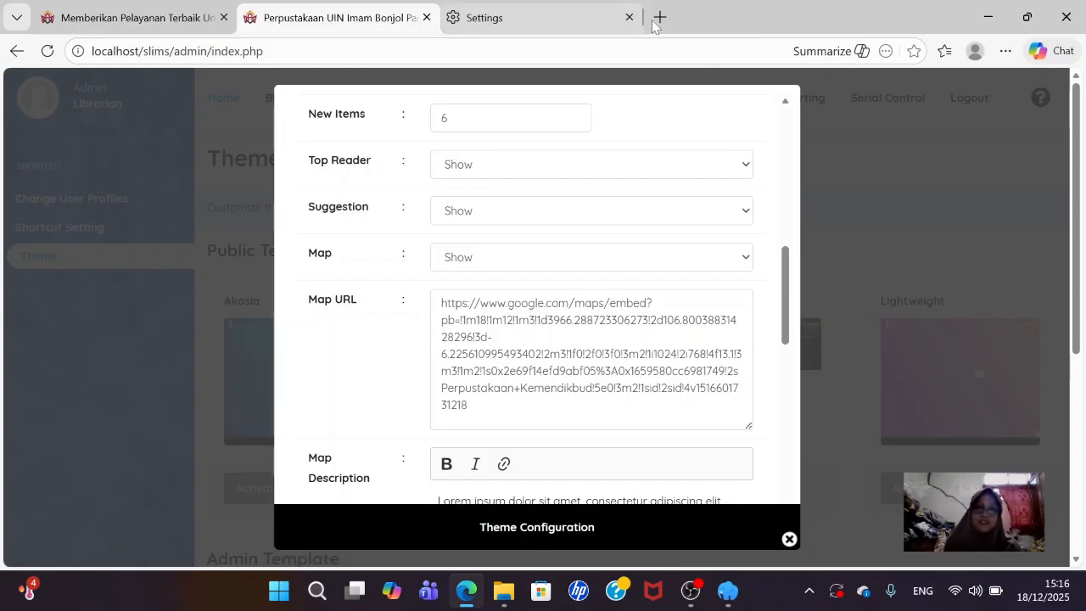
- In a new Edge tab, search 'kampus 3 uin imam bonjol padang' and view it on Bing Maps
left_click(661, 17)
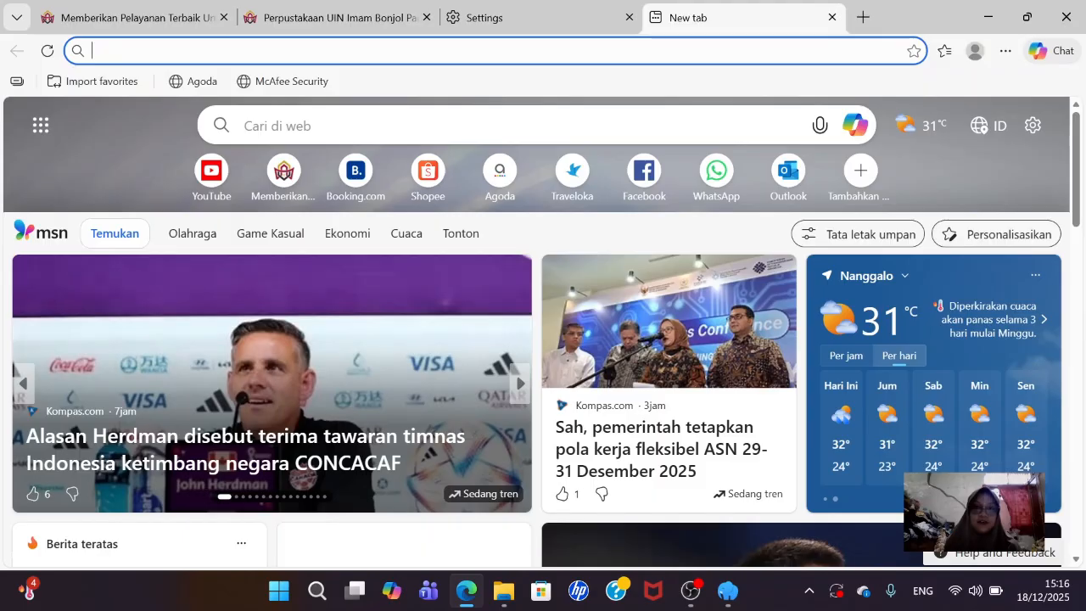
left_click(524, 52)
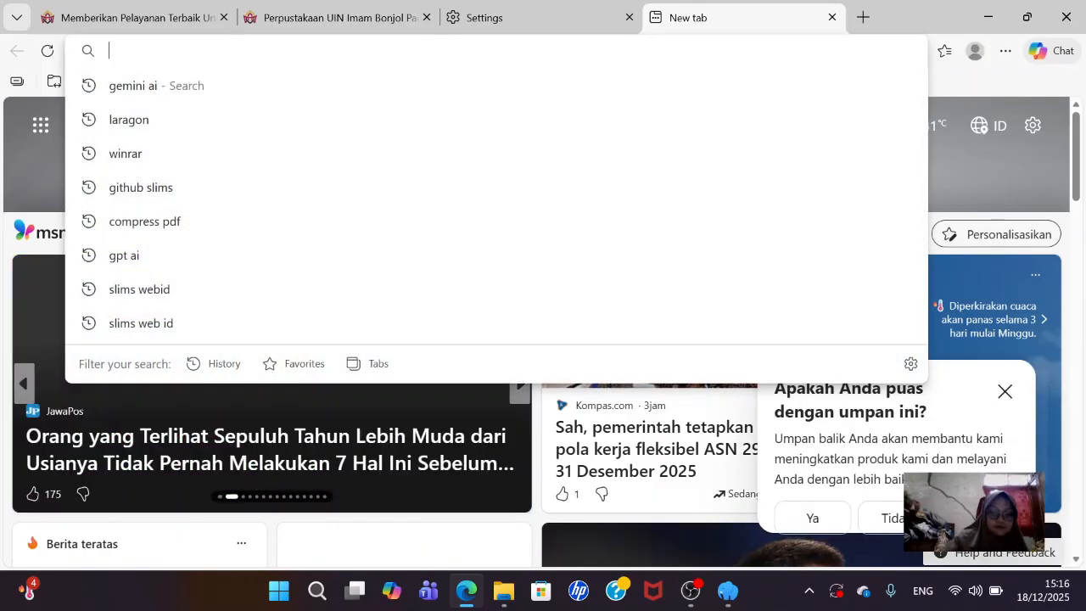
type("ka")
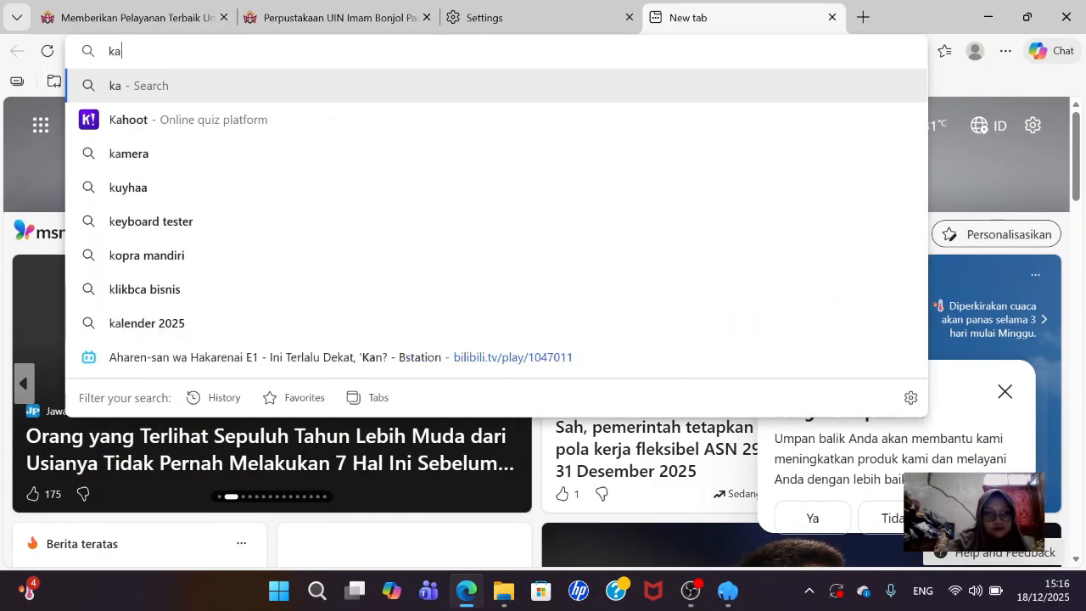
type("mpus")
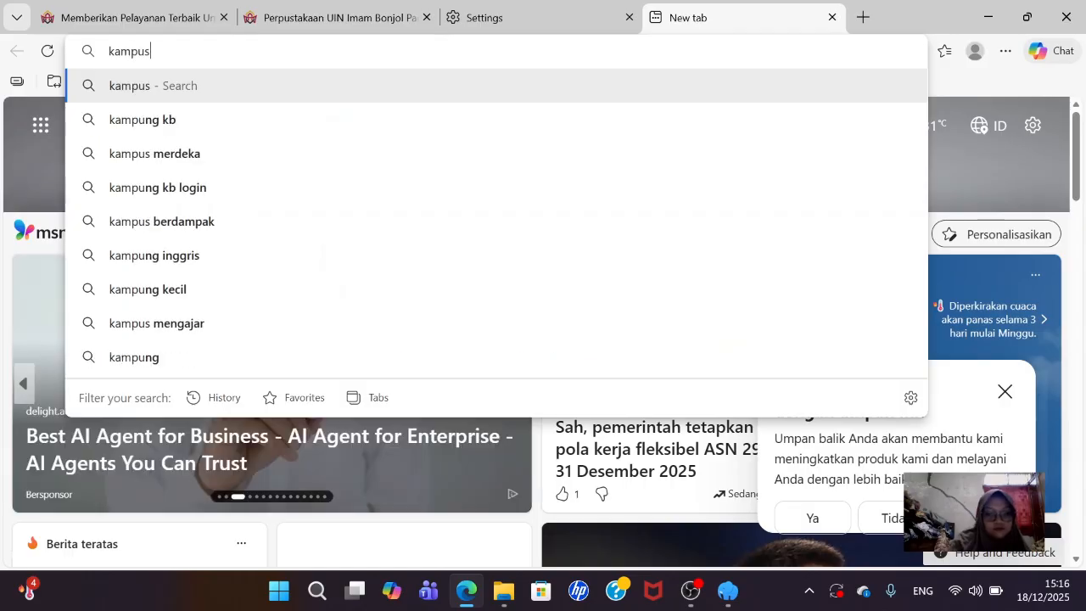
type(" 3 uin im")
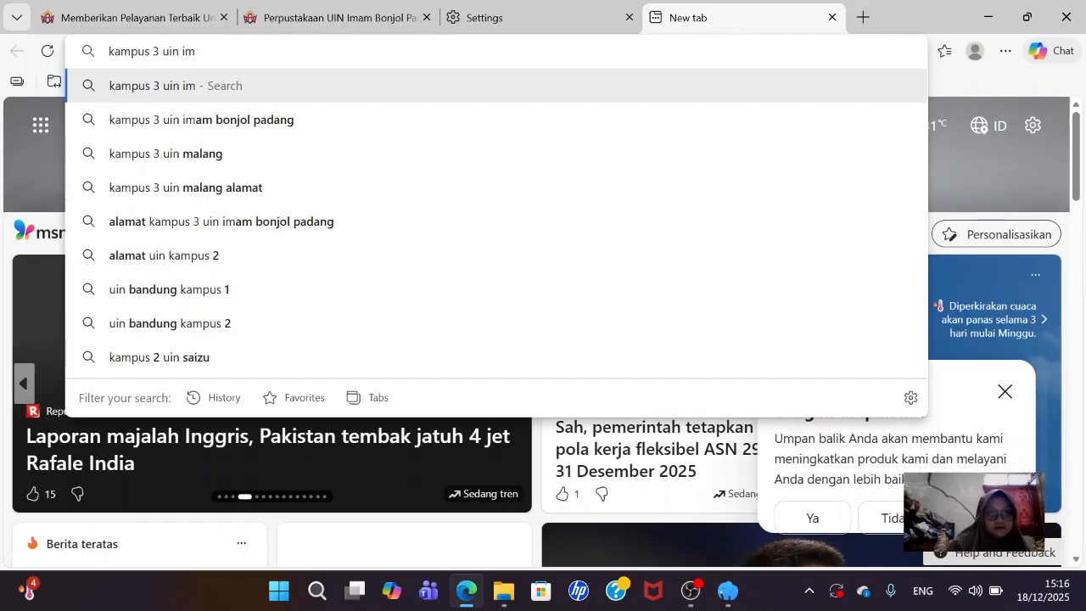
left_click(263, 123)
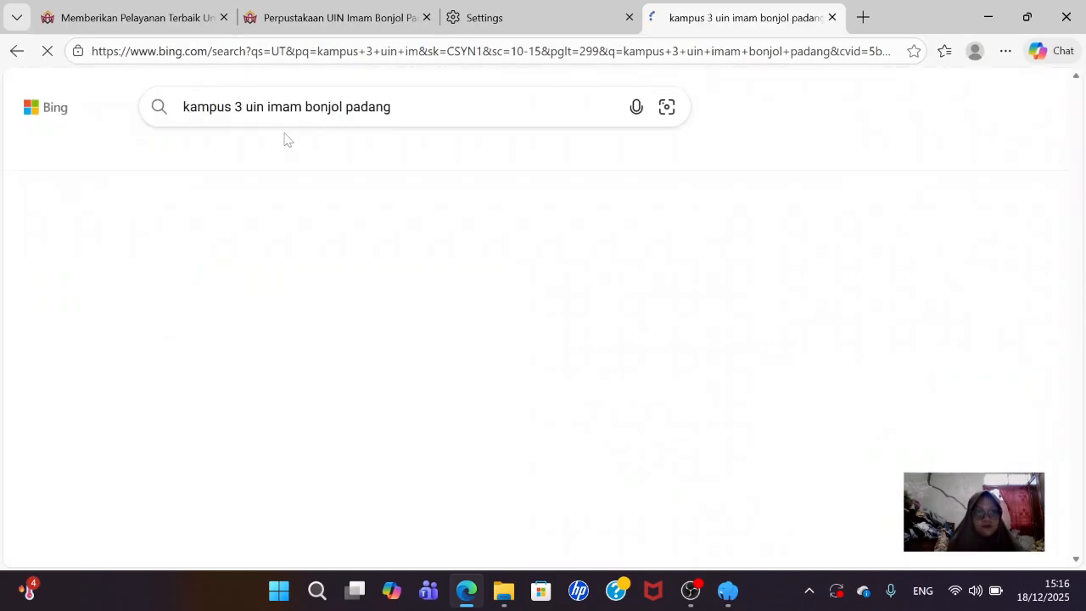
left_click(444, 156)
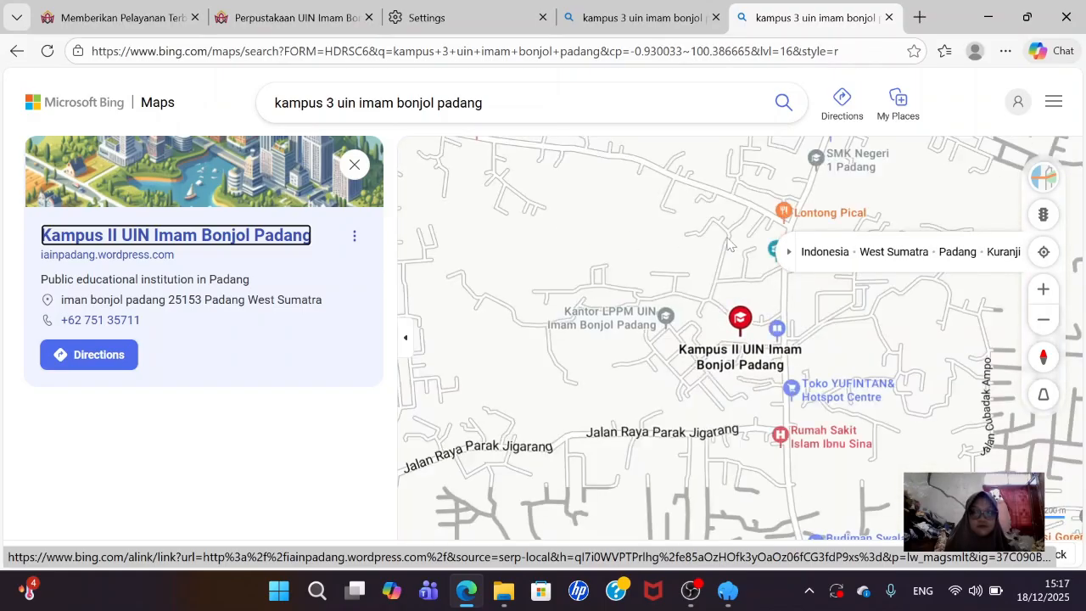
- Zoom around the campus on the map and briefly open the campus website from its card
scroll(535, 299, "down", 1)
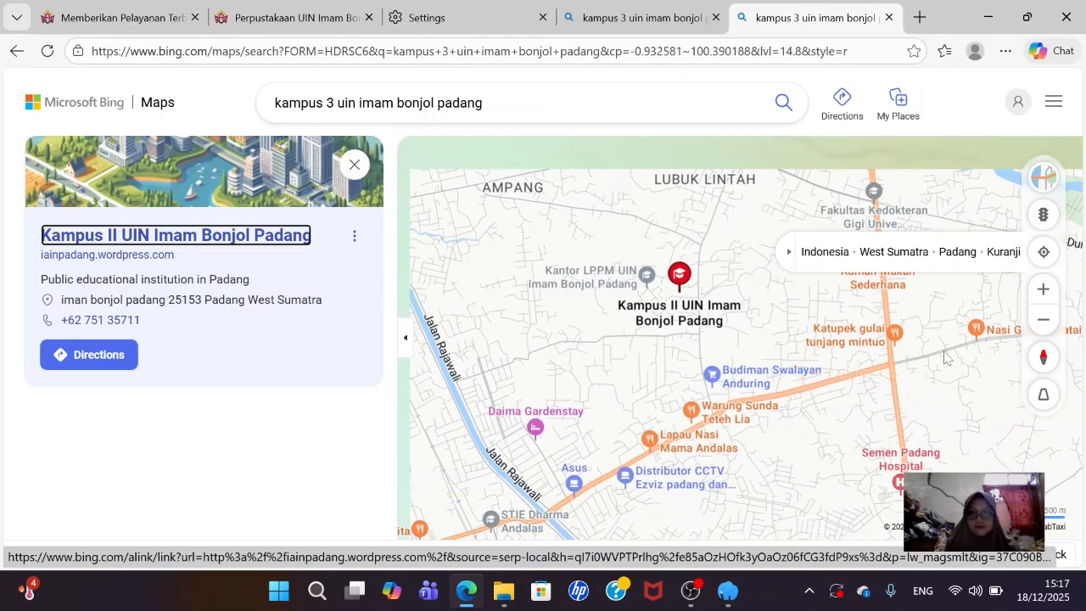
scroll(1001, 530, "down", 1)
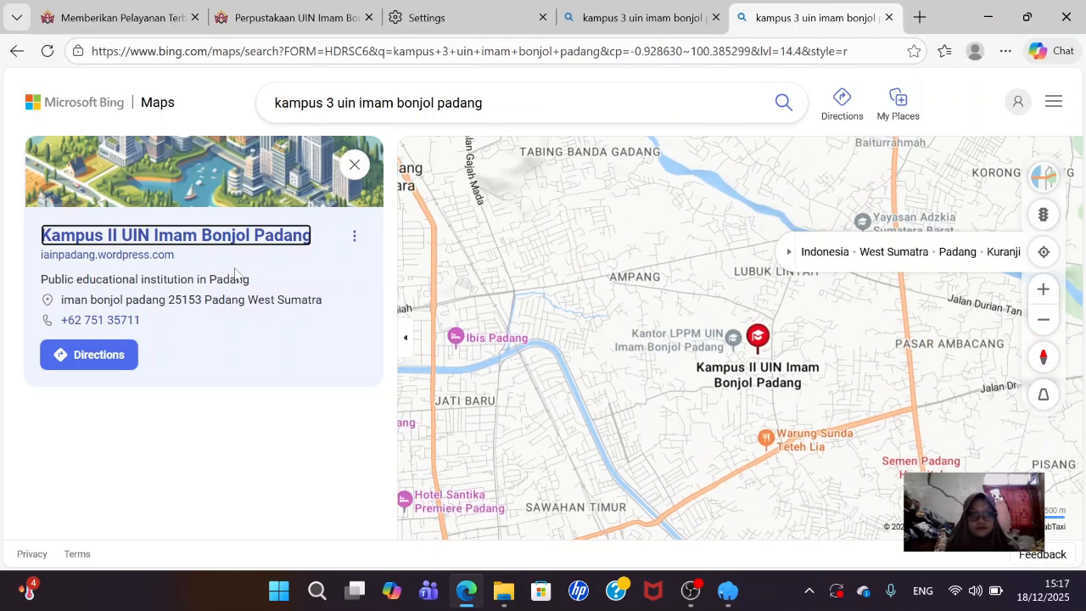
left_click(354, 236)
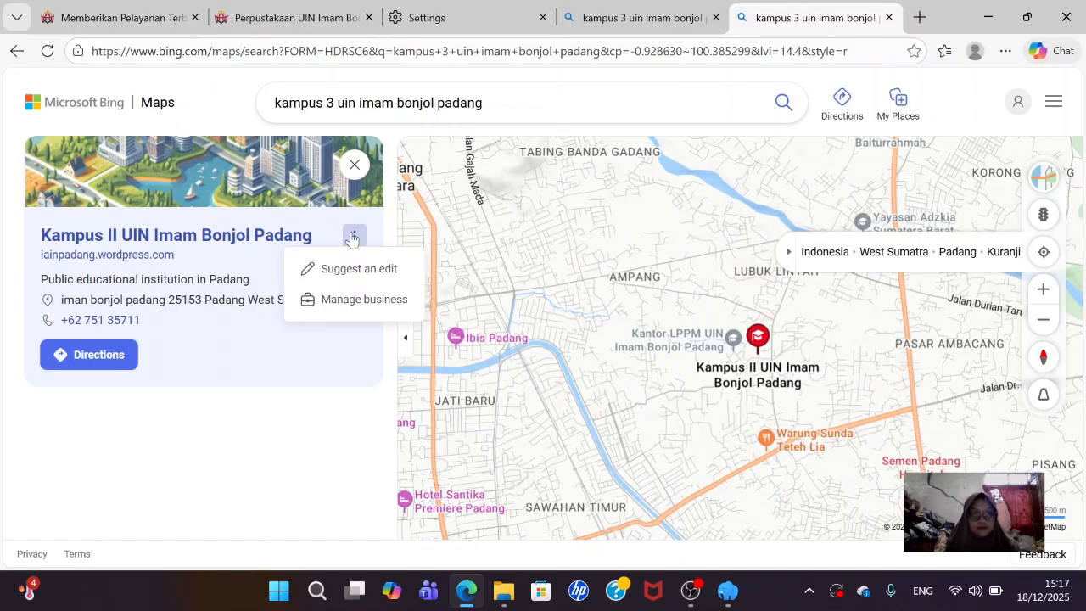
left_click(279, 238)
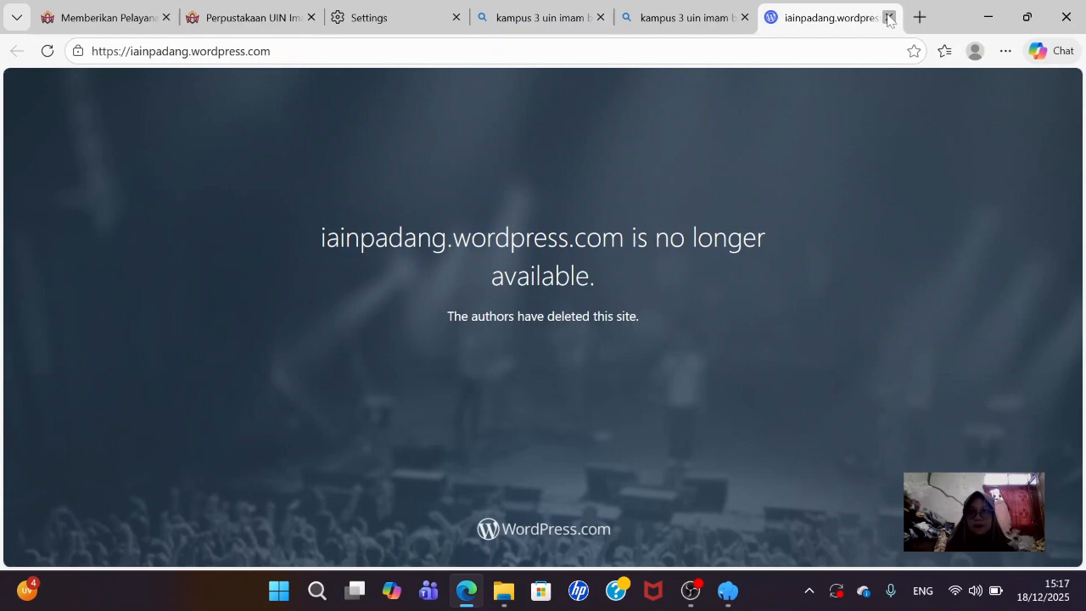
left_click(888, 18)
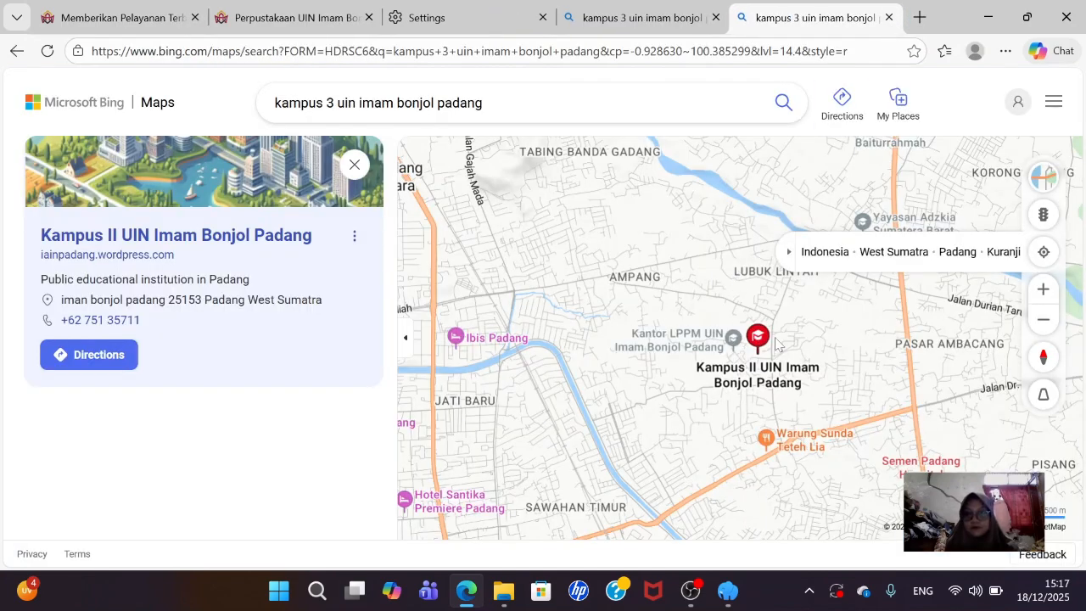
- Clear the old campus query from the Bing Maps search box
scroll(704, 289, "up", 2)
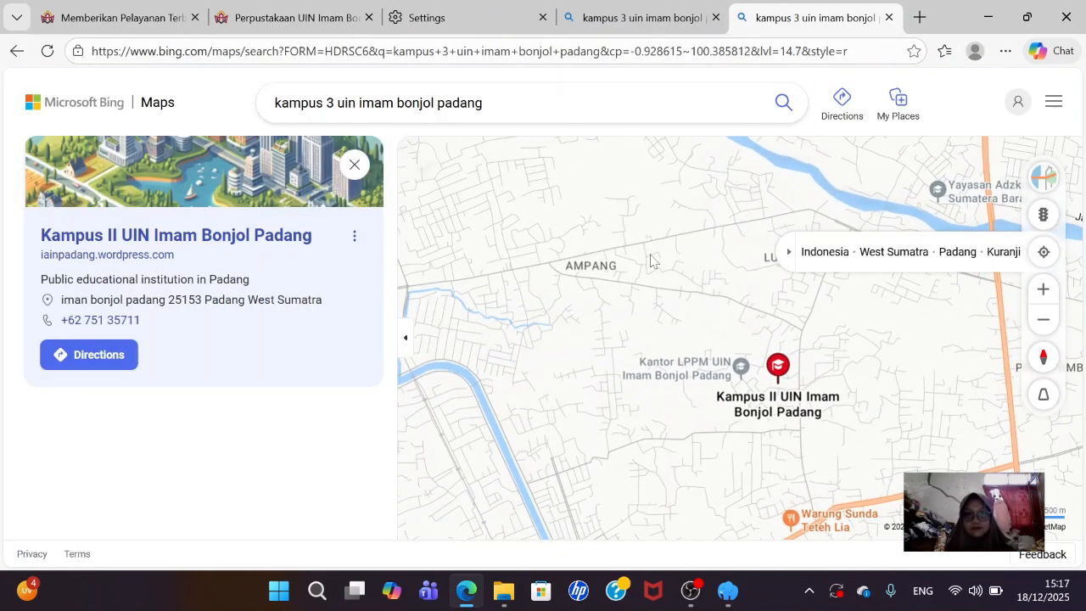
scroll(652, 255, "down", 2)
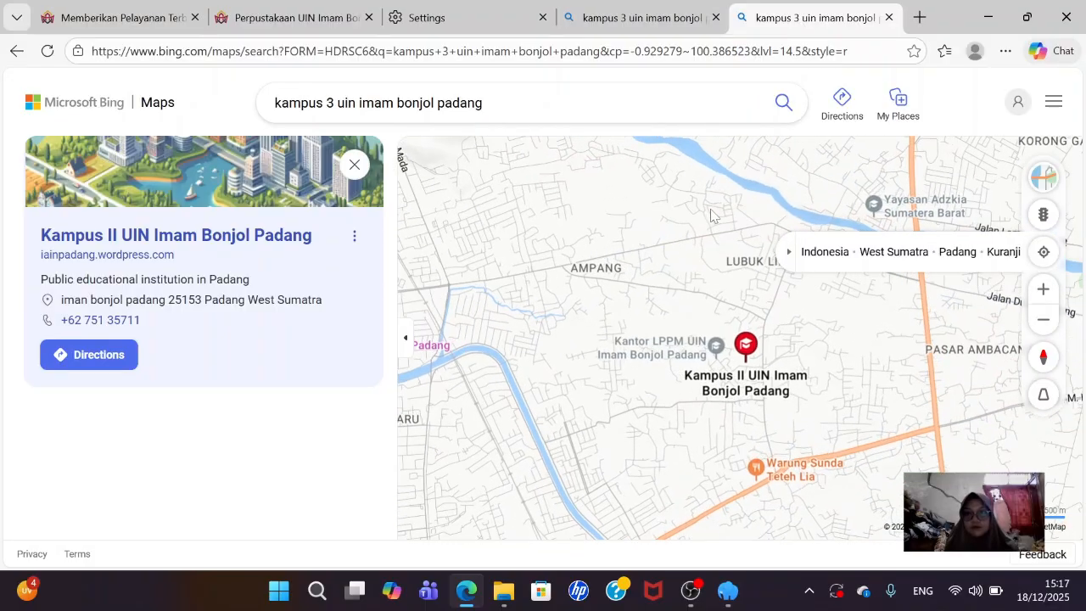
scroll(716, 212, "down", 1)
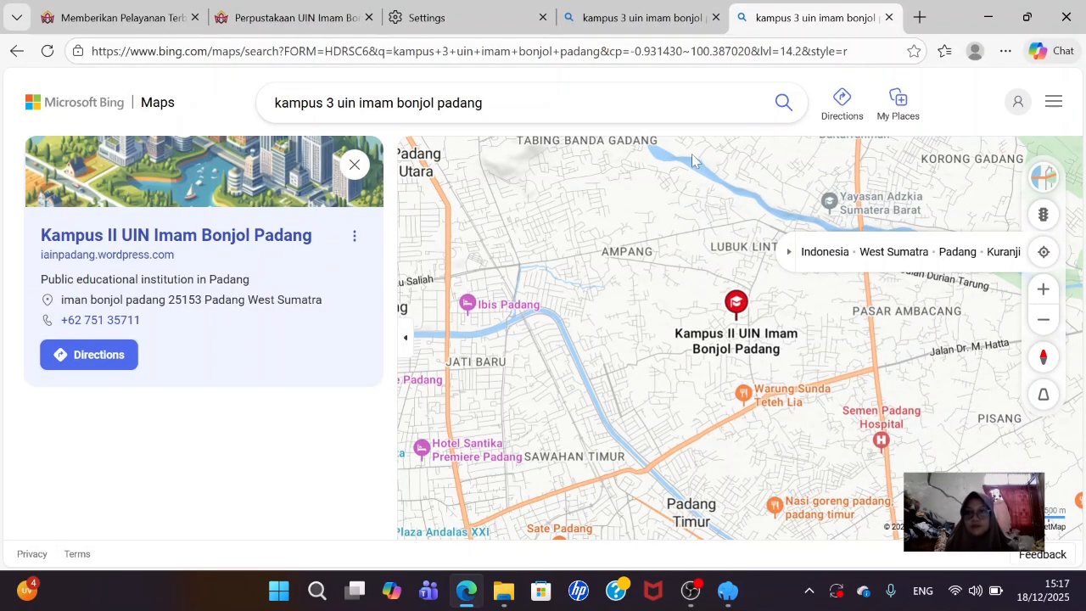
left_click(483, 102)
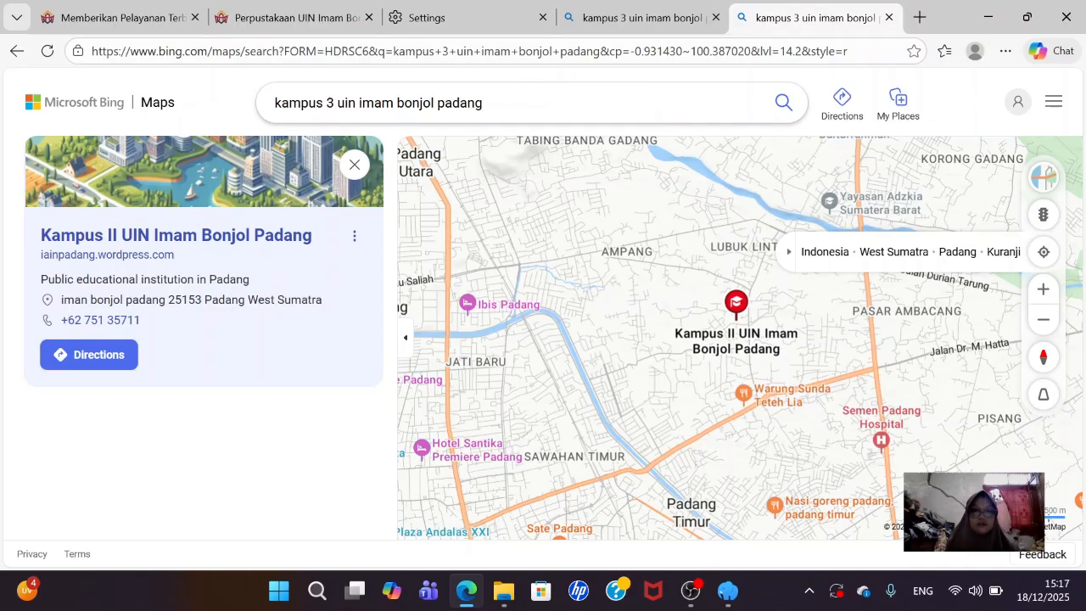
key("ctrl+a")
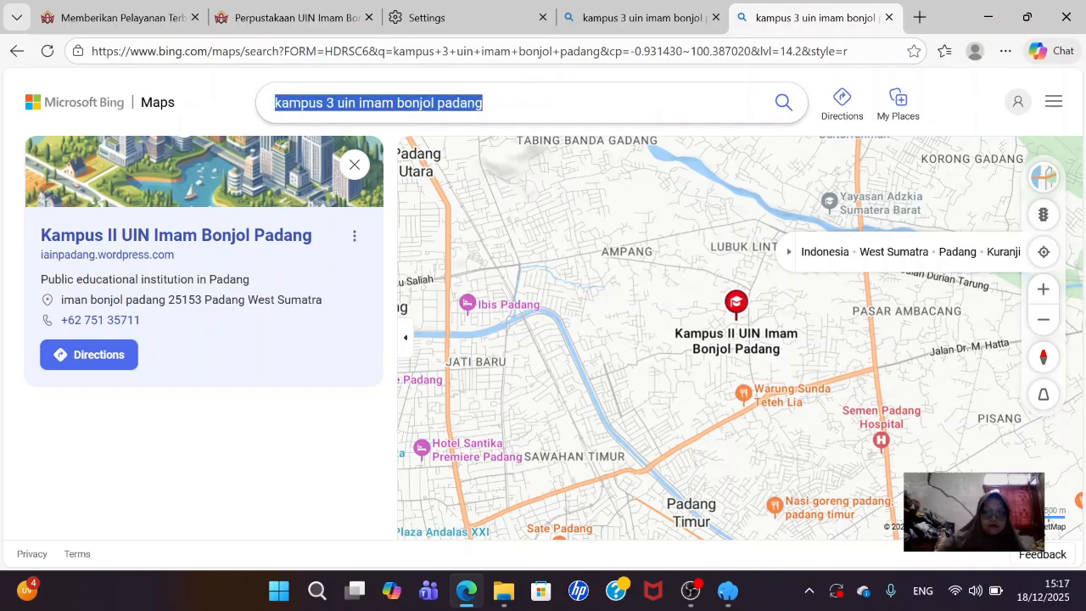
key("BackSpace")
- Type 'perpustakaan pu' into the Bing Maps search to list matching library places
type("u")
key("BackSpace")
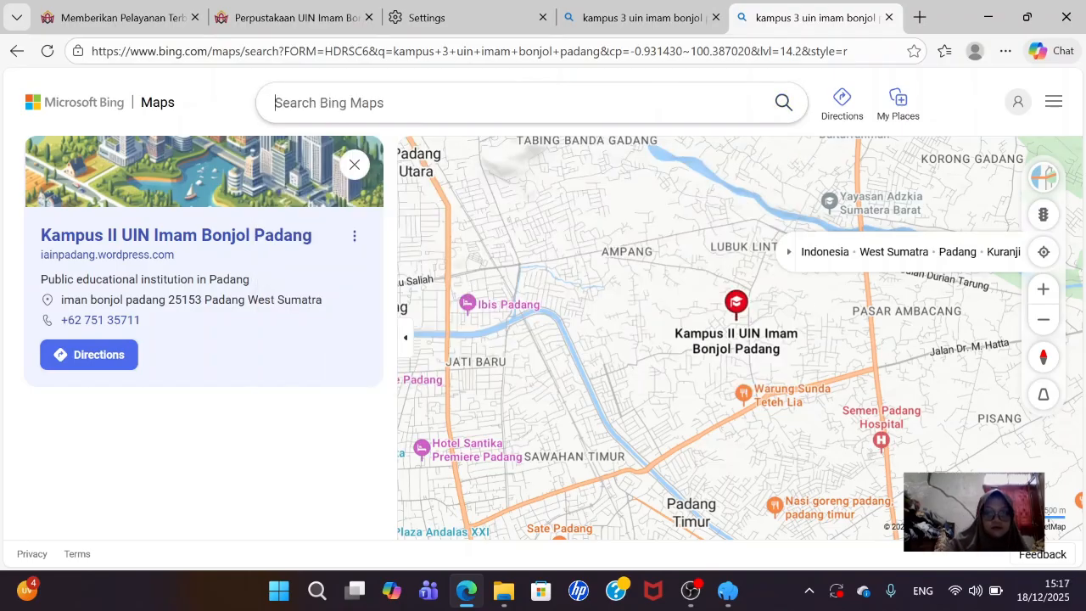
type("per")
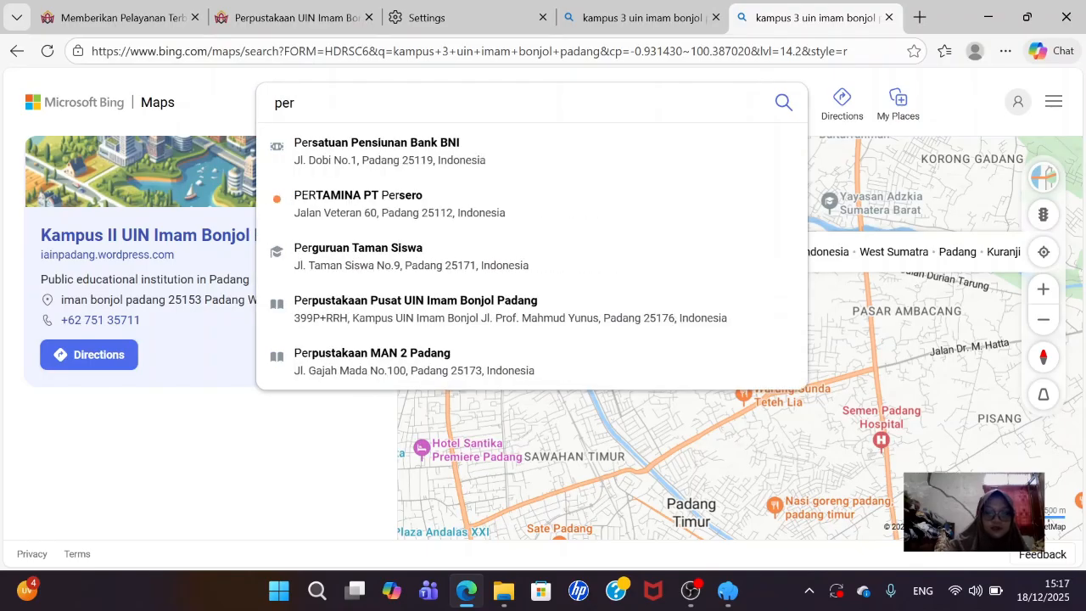
type("pust")
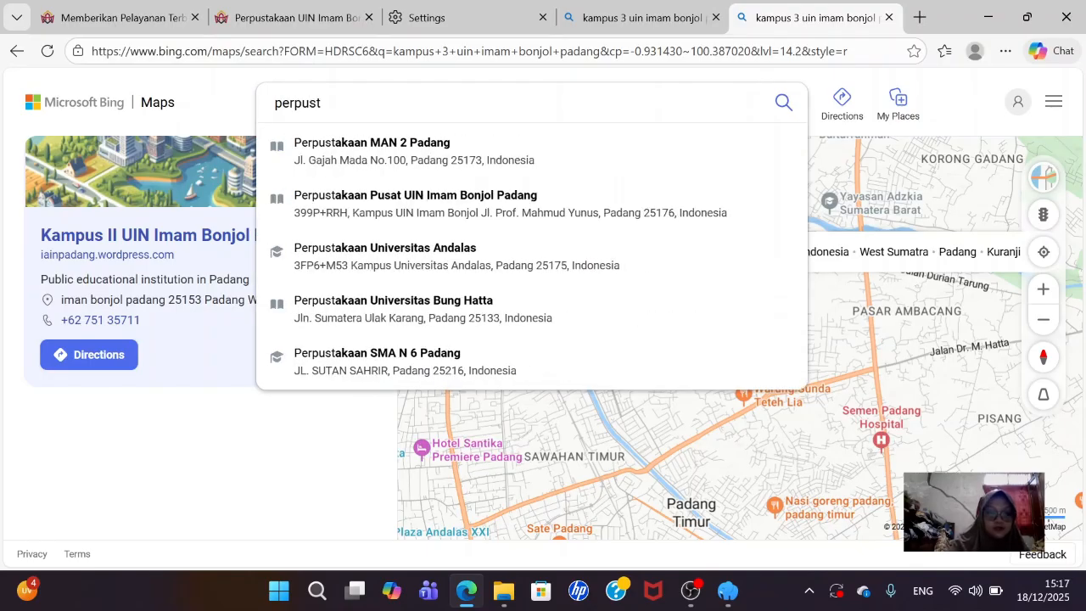
type("akaan ")
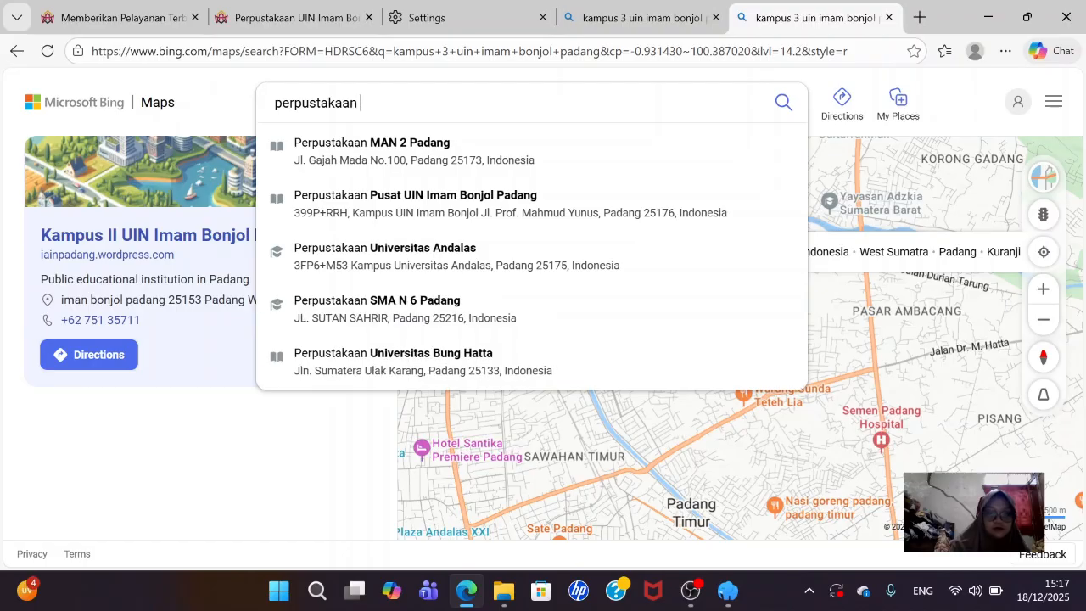
type("pu")
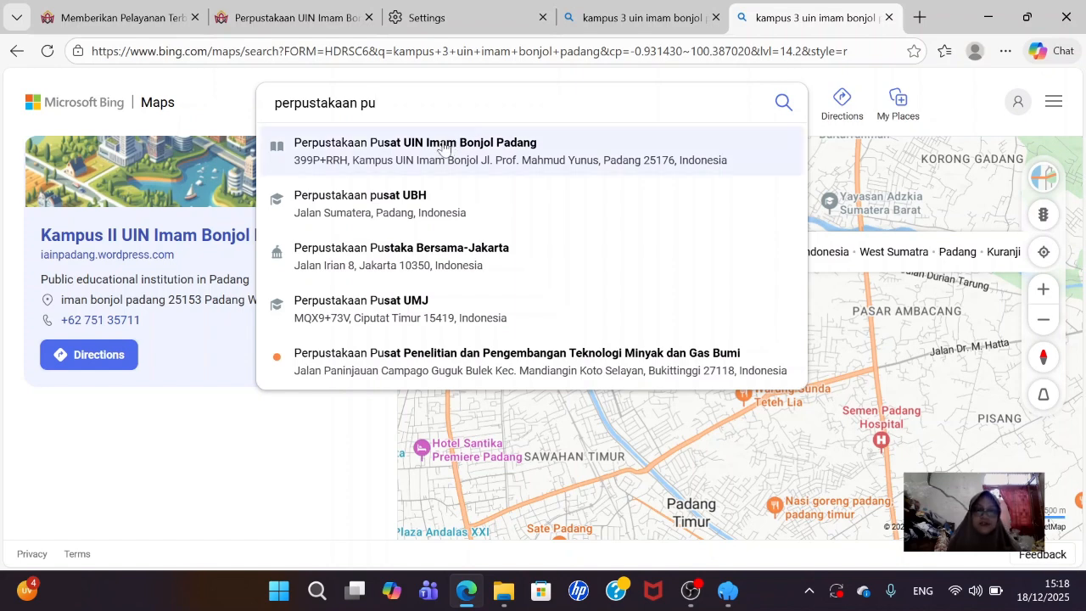
- Select Perpustakaan Pusat UIN Imam Bonjol Padang and zoom the map in on the library building
left_click(417, 154)
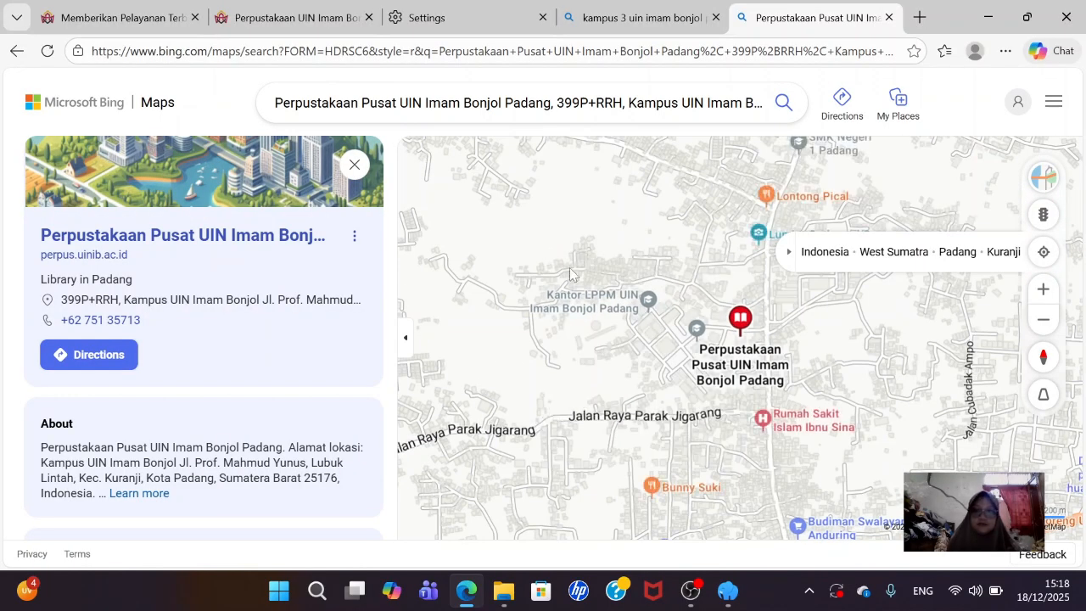
scroll(280, 387, "down", 2)
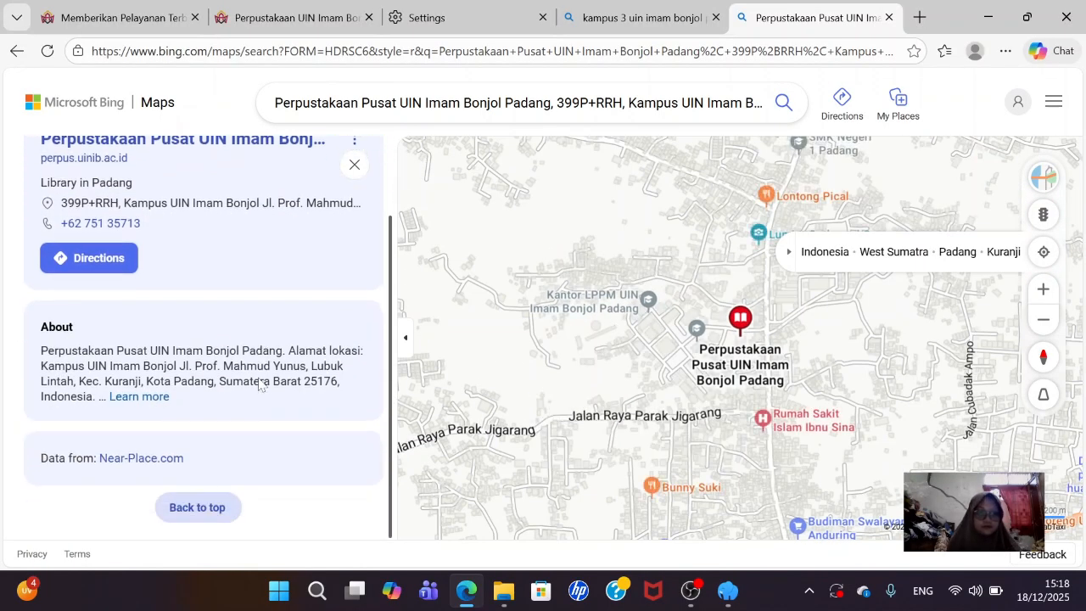
scroll(244, 329, "up", 2)
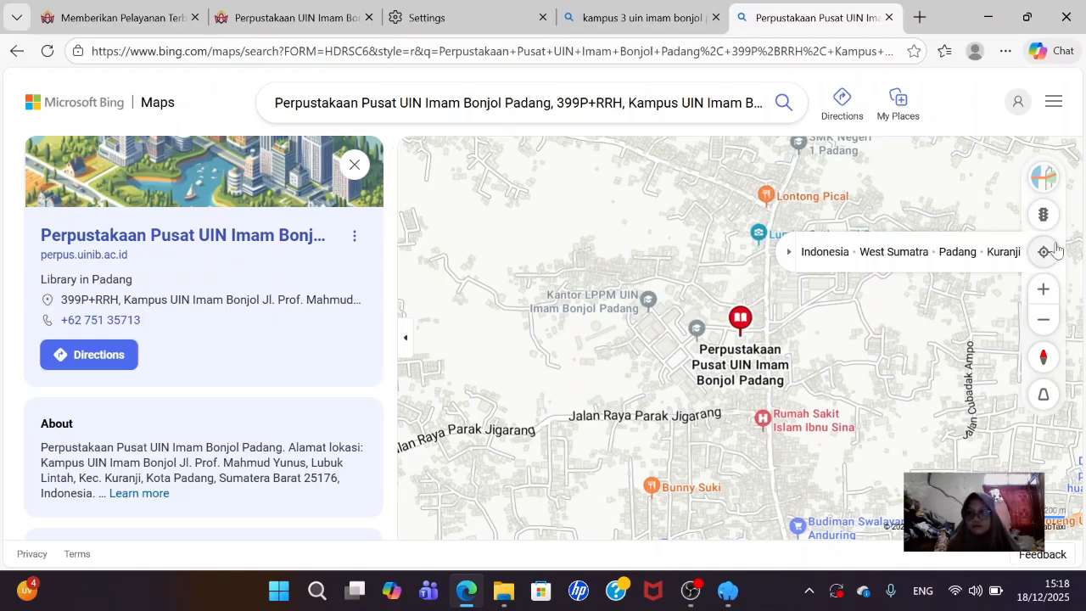
mouse_move(1049, 196)
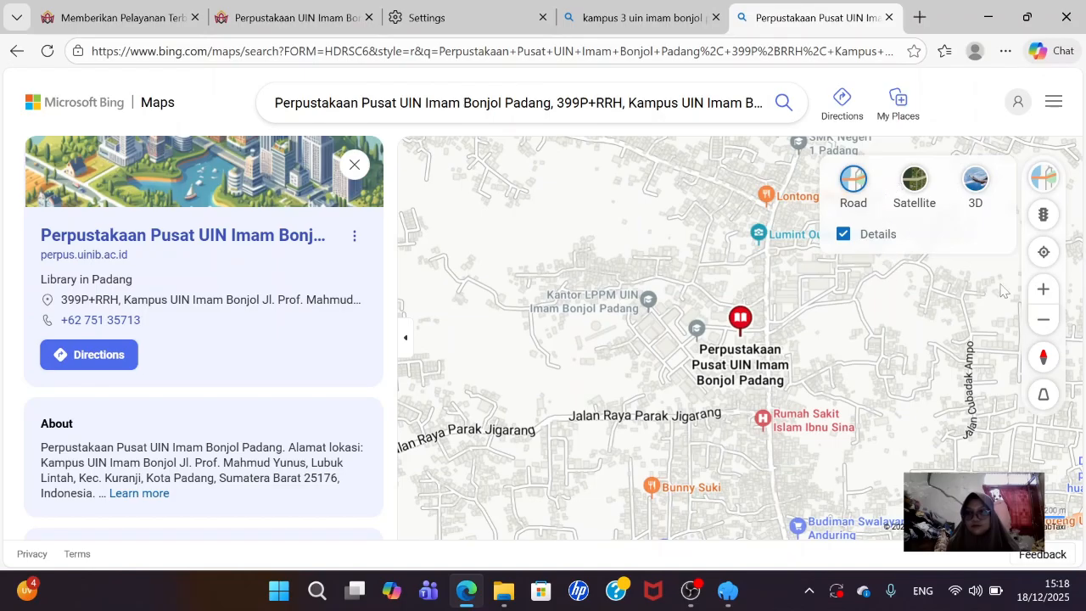
left_click(1042, 290)
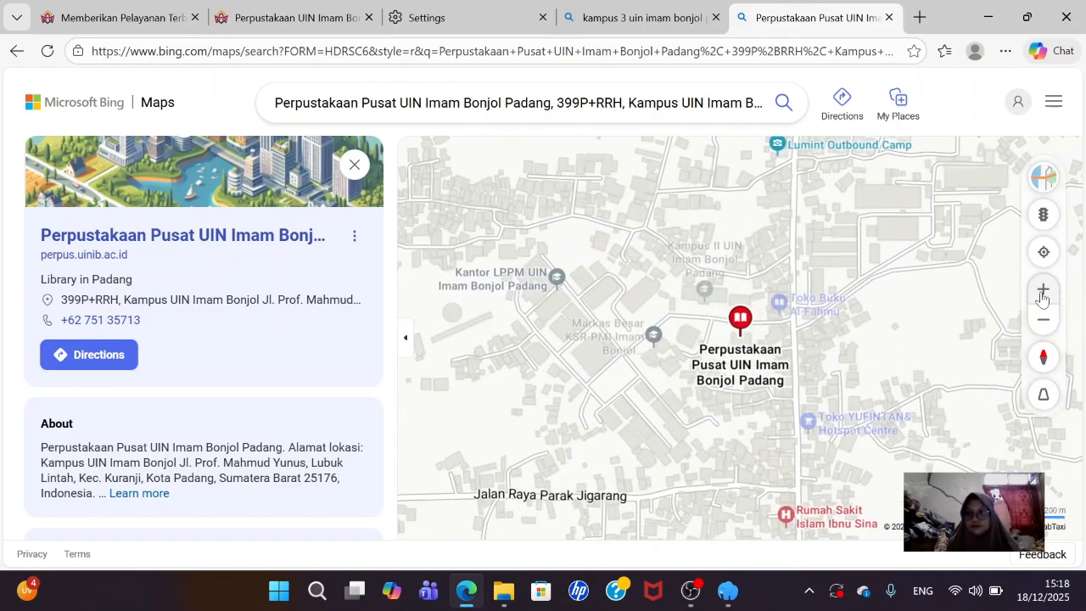
left_click(1042, 297)
left_click(1042, 297)
left_click(1043, 298)
left_click(1043, 298)
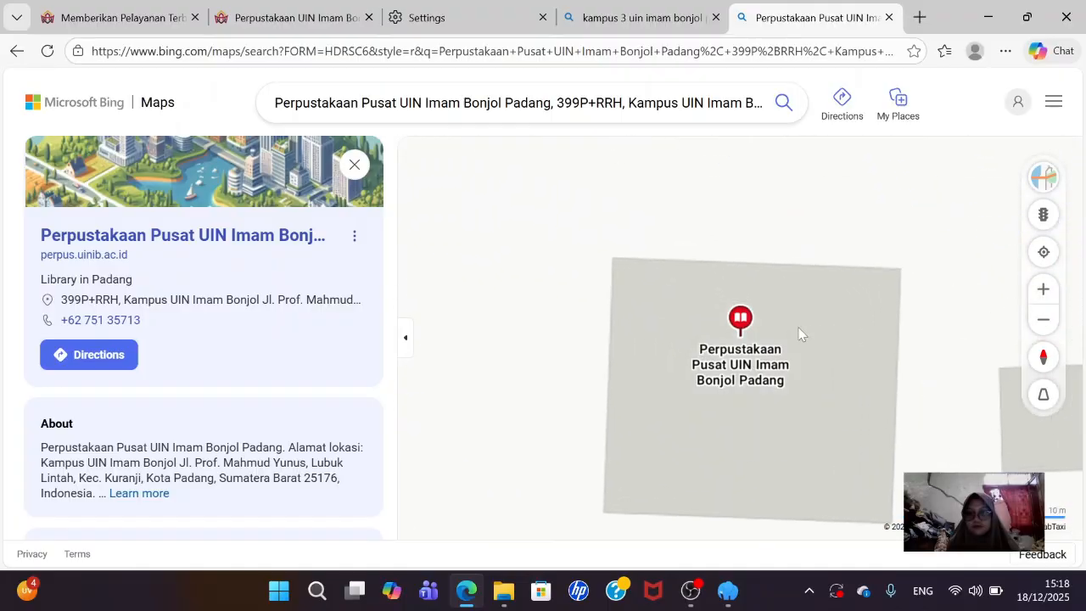
scroll(739, 326, "up", 1)
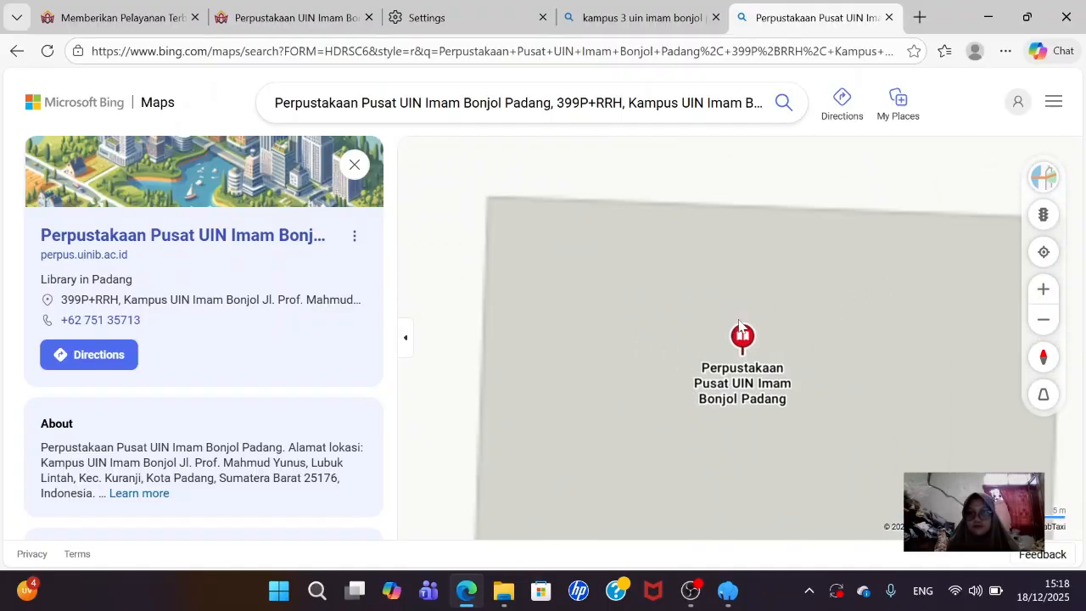
scroll(1024, 445, "down", 1)
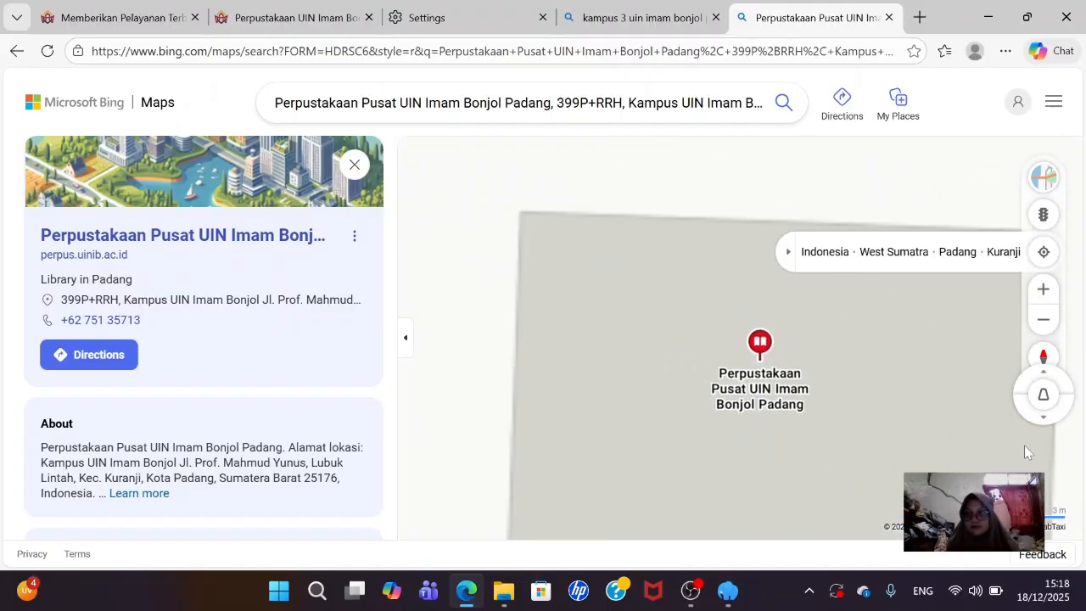
scroll(259, 364, "down", 2)
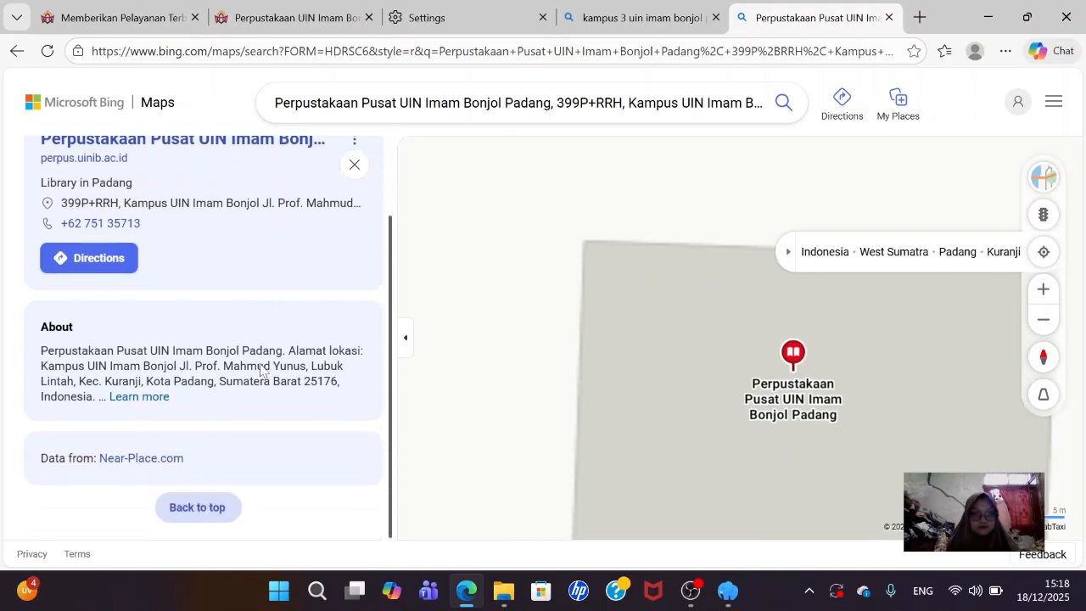
- Expand the library's full About description, then return to a blank map search zoomed out
left_click(148, 405)
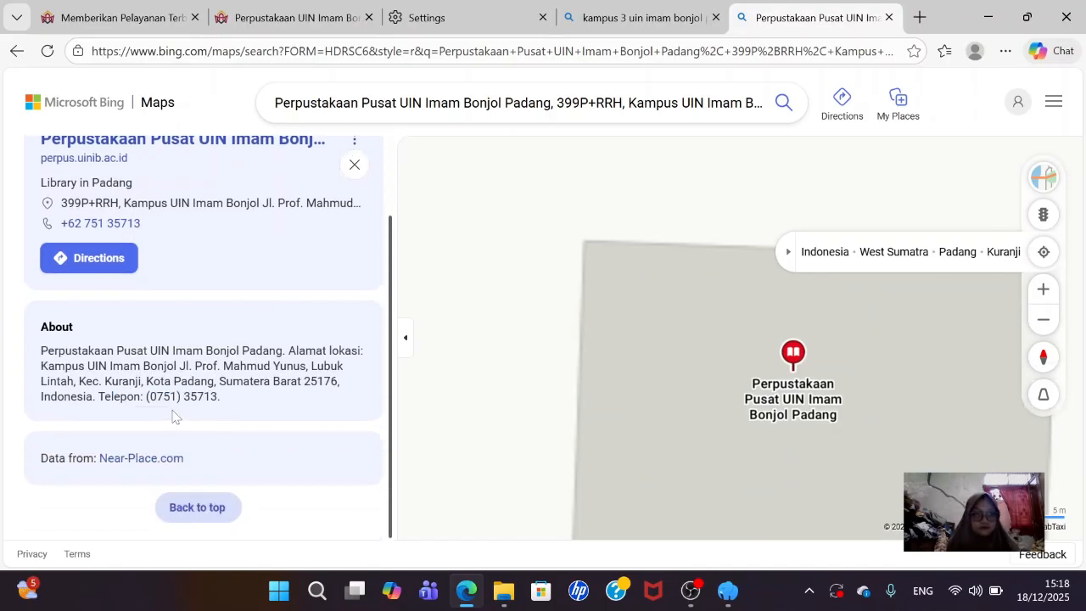
scroll(136, 297, "up", 2)
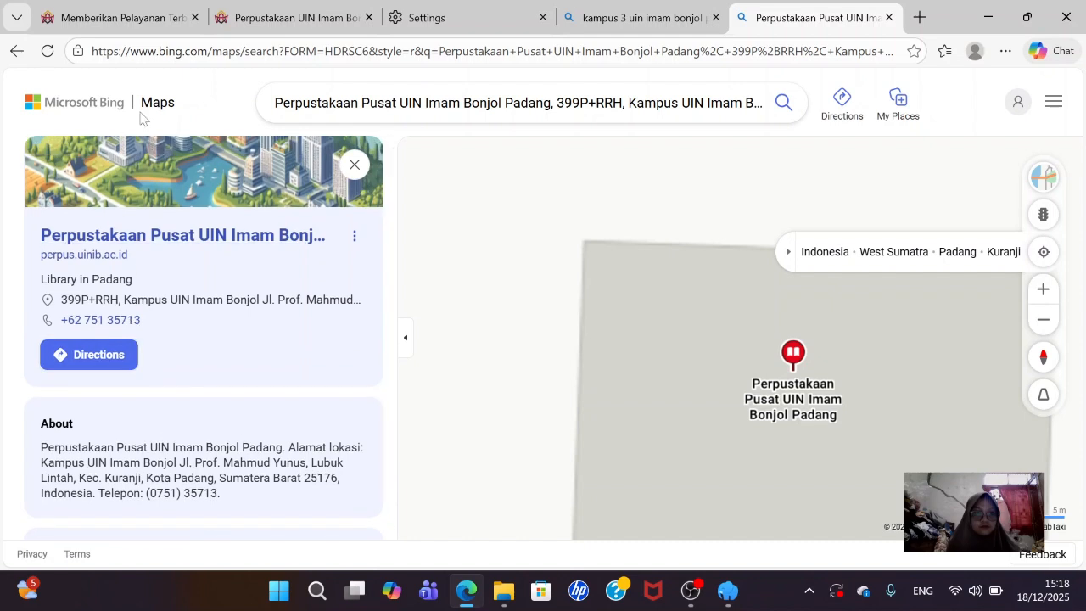
left_click(152, 109)
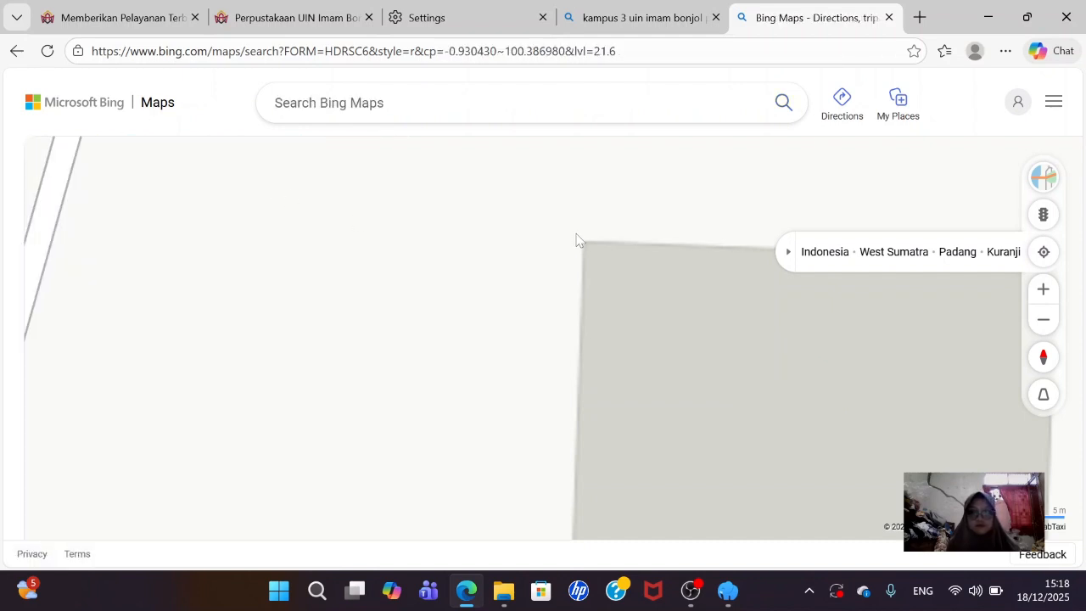
scroll(576, 240, "down", 2)
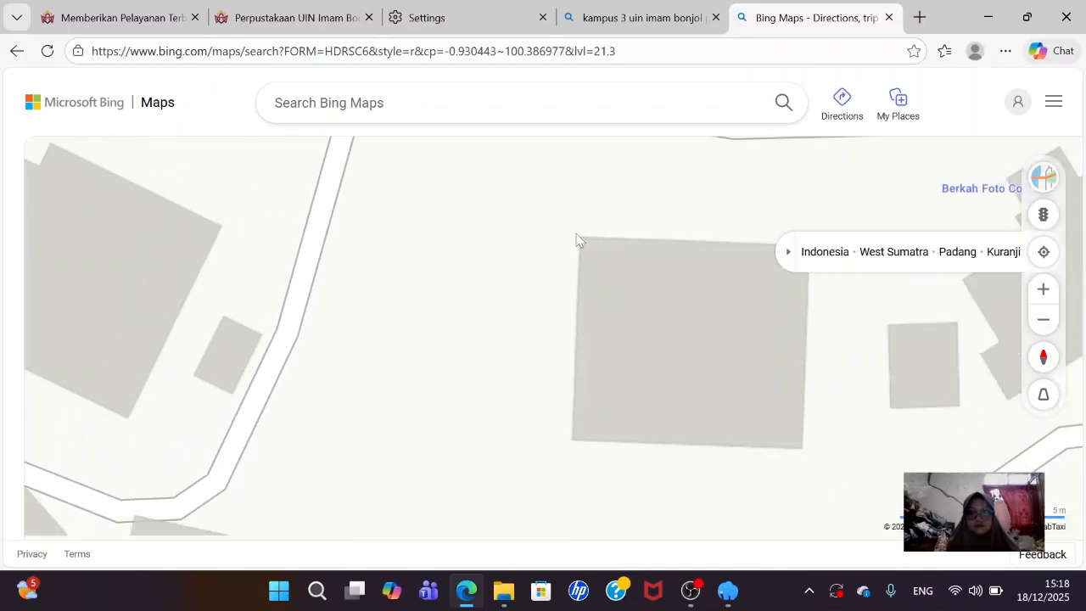
scroll(575, 240, "down", 3)
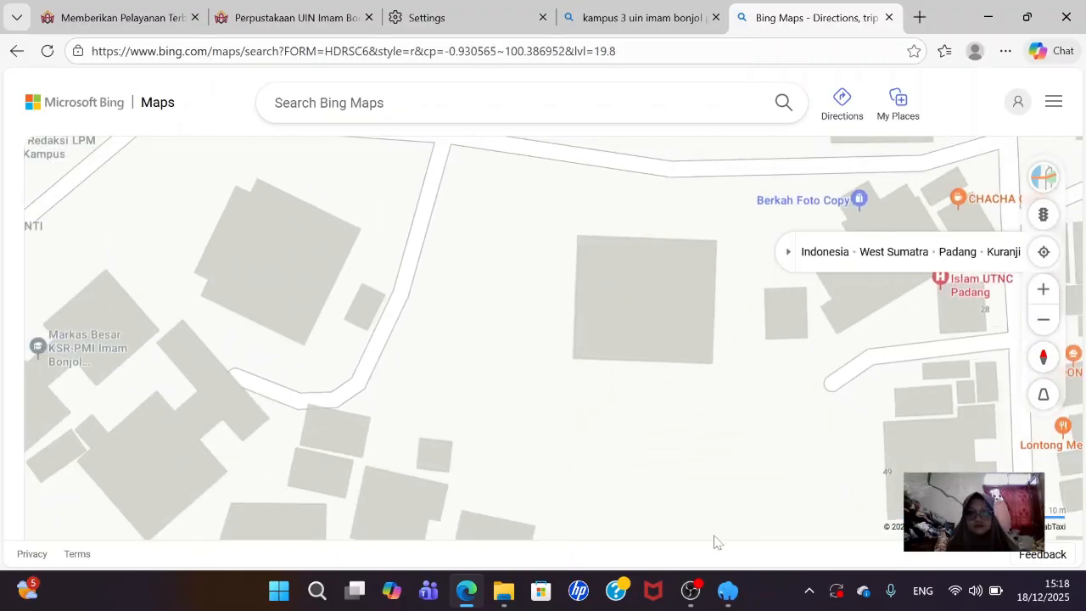
left_click(691, 590)
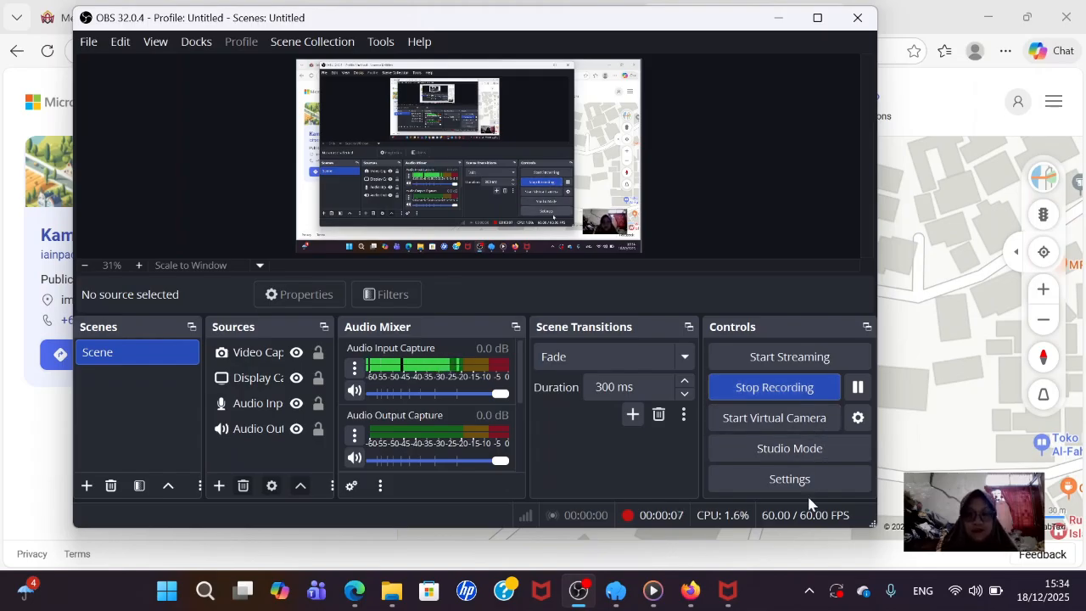
- Leave OBS Studio recording and return to Edge showing the Kampus II UIN Imam Bonjol Padang map
mouse_move(693, 587)
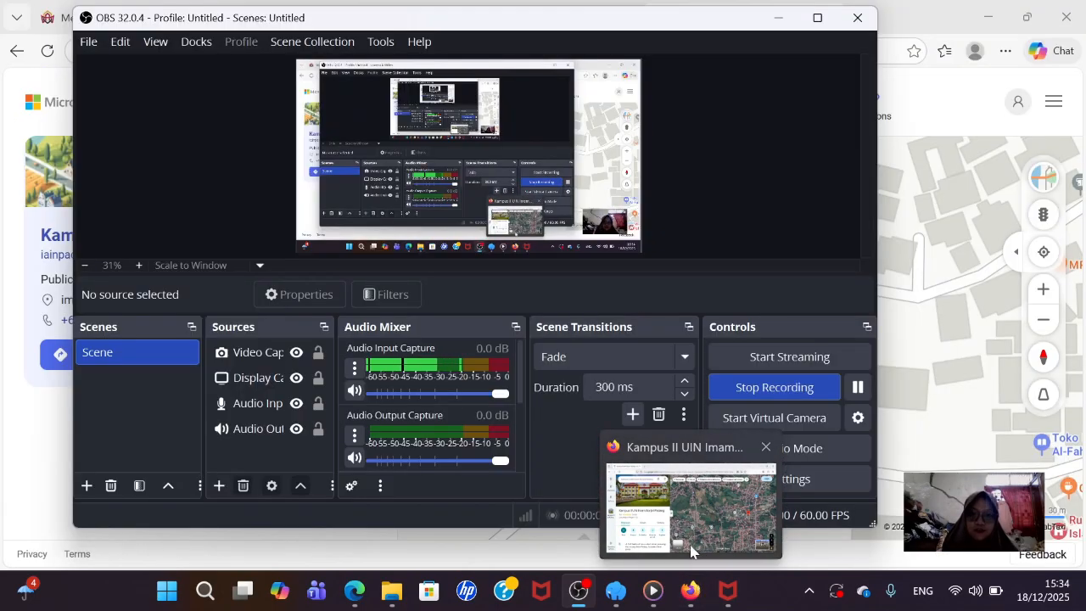
mouse_move(691, 547)
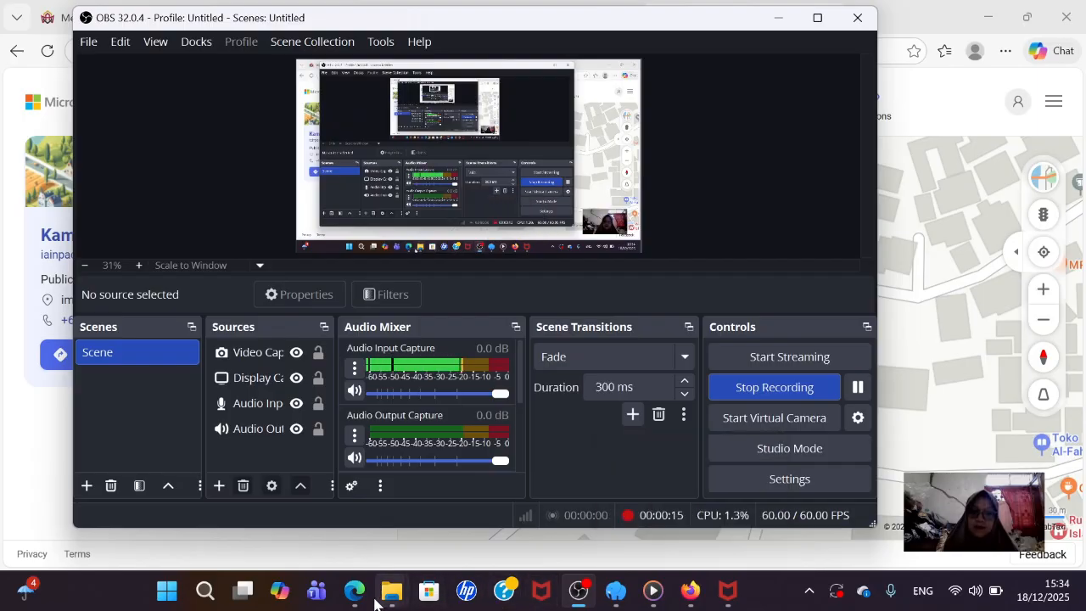
mouse_move(371, 601)
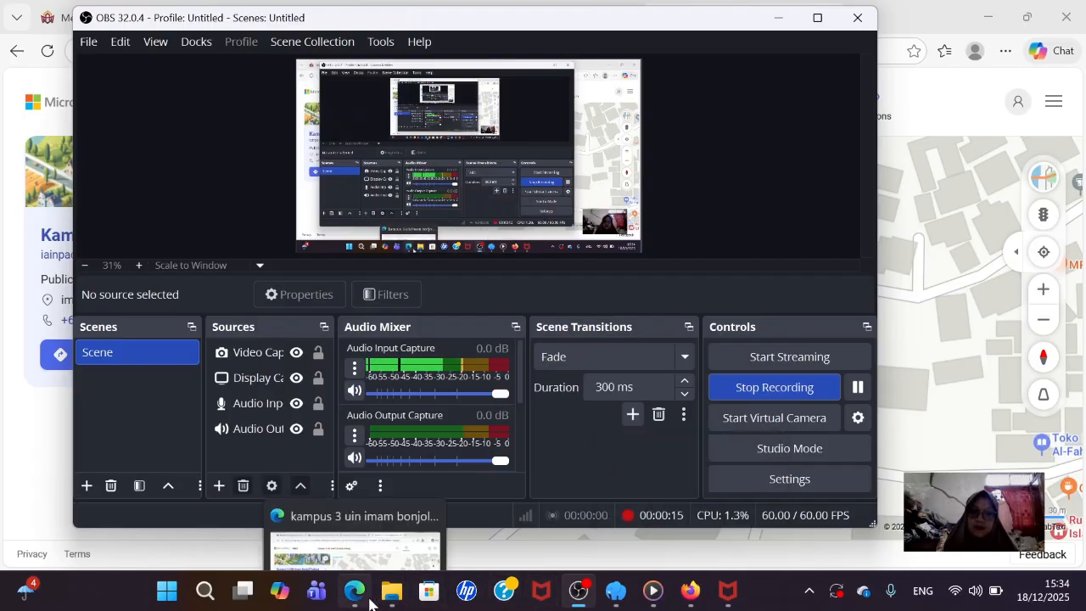
left_click(362, 599)
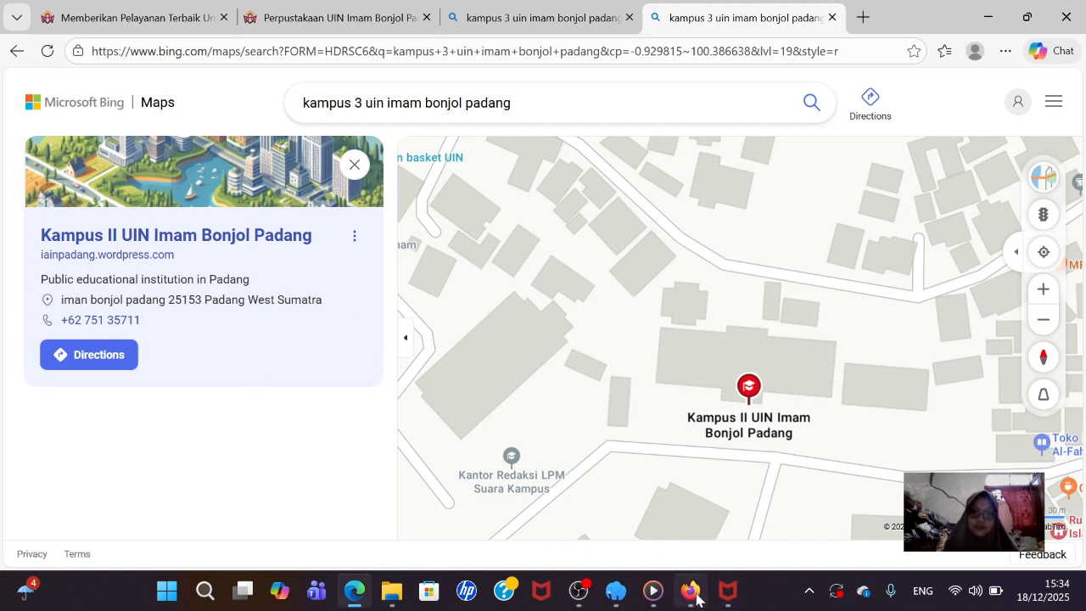
- In Firefox's Google Maps, close the survey and share the campus marker via 'Bagikan lokasi ini'
left_click(692, 479)
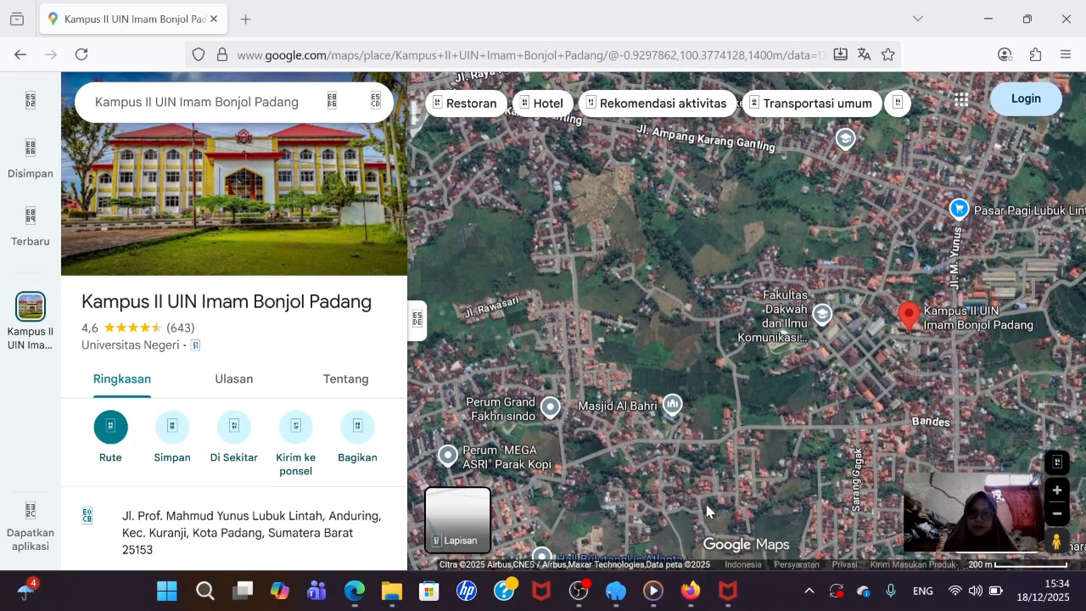
left_click(1046, 408)
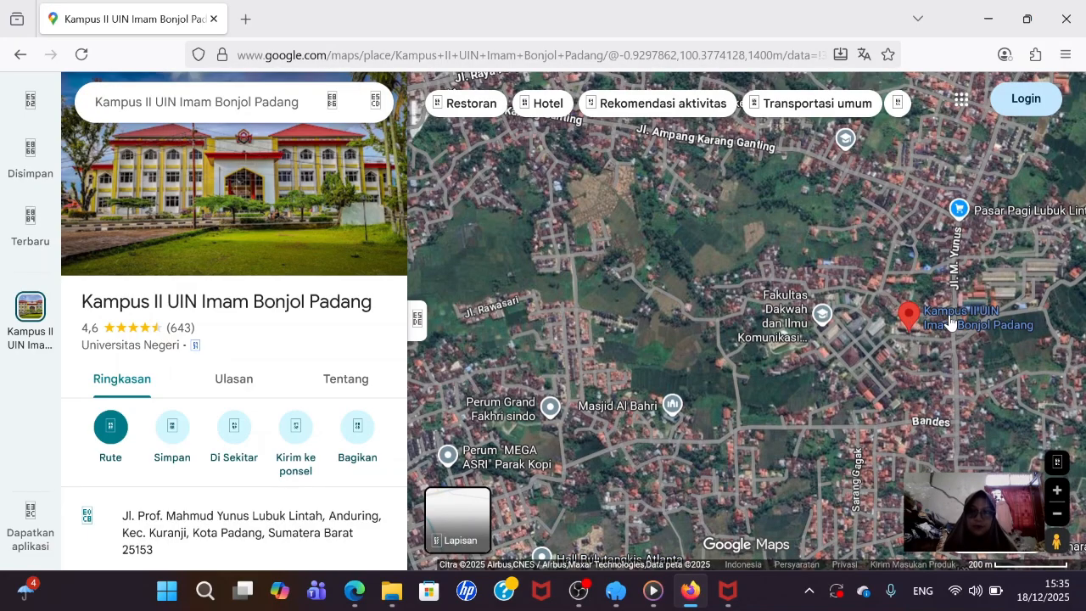
mouse_move(929, 327)
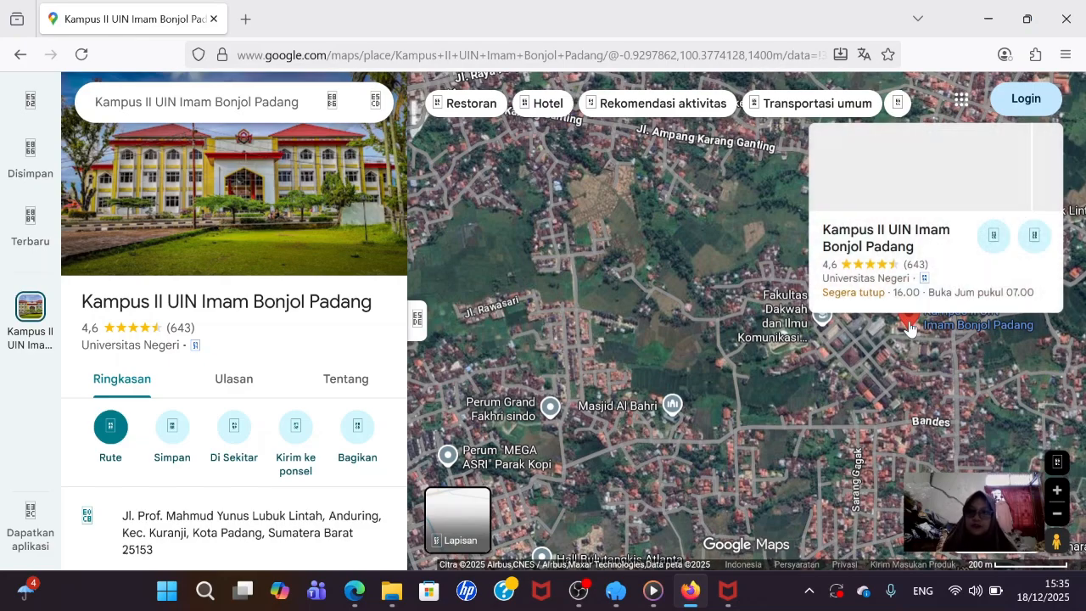
right_click(910, 329)
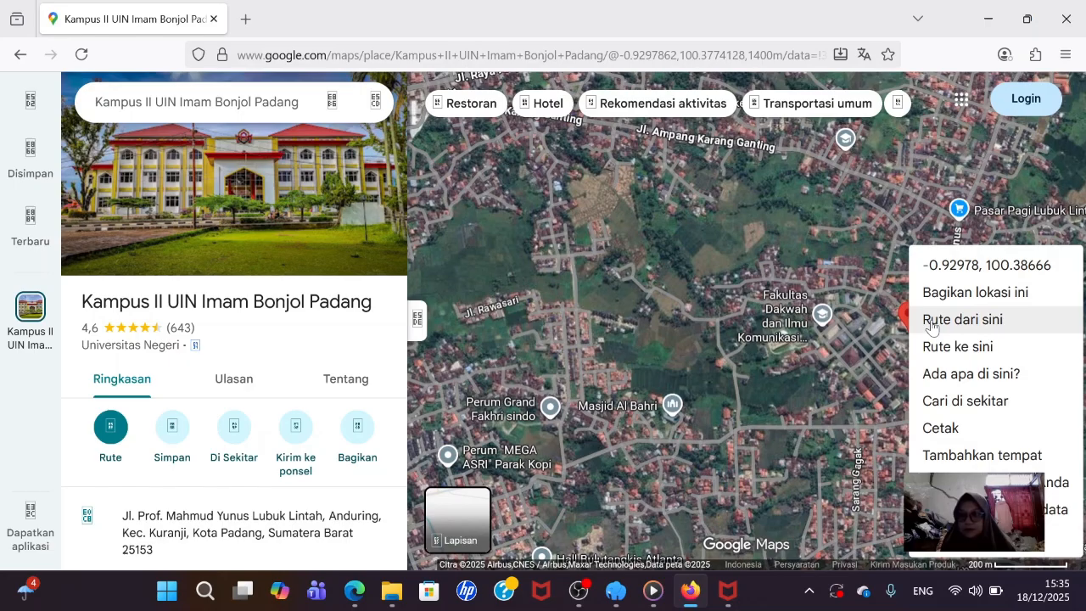
left_click(943, 294)
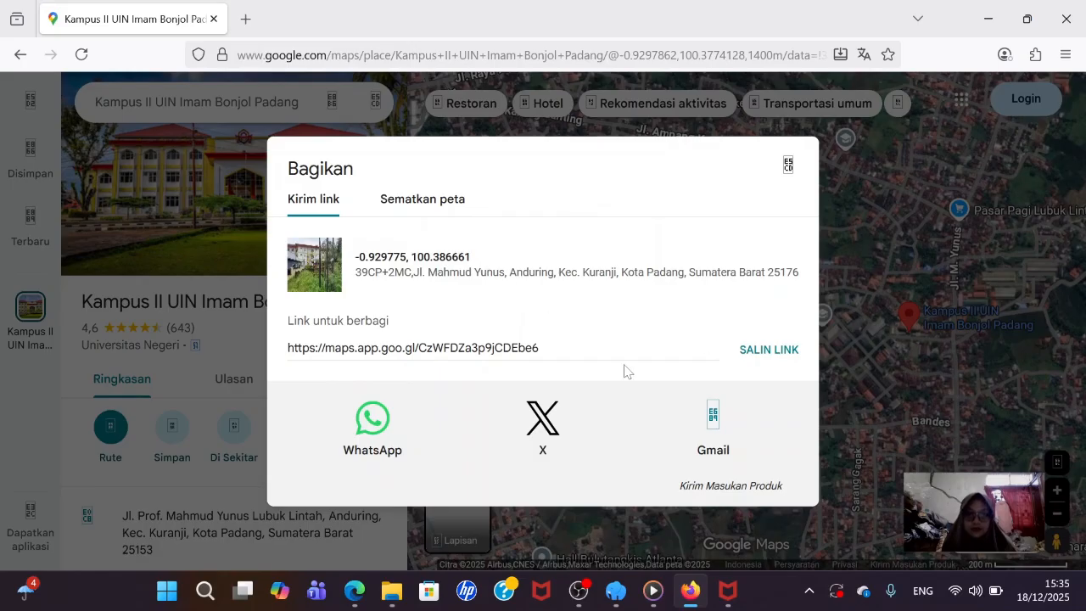
- Copy the campus map's iframe embed HTML from the 'Sematkan peta' tab
left_click(406, 202)
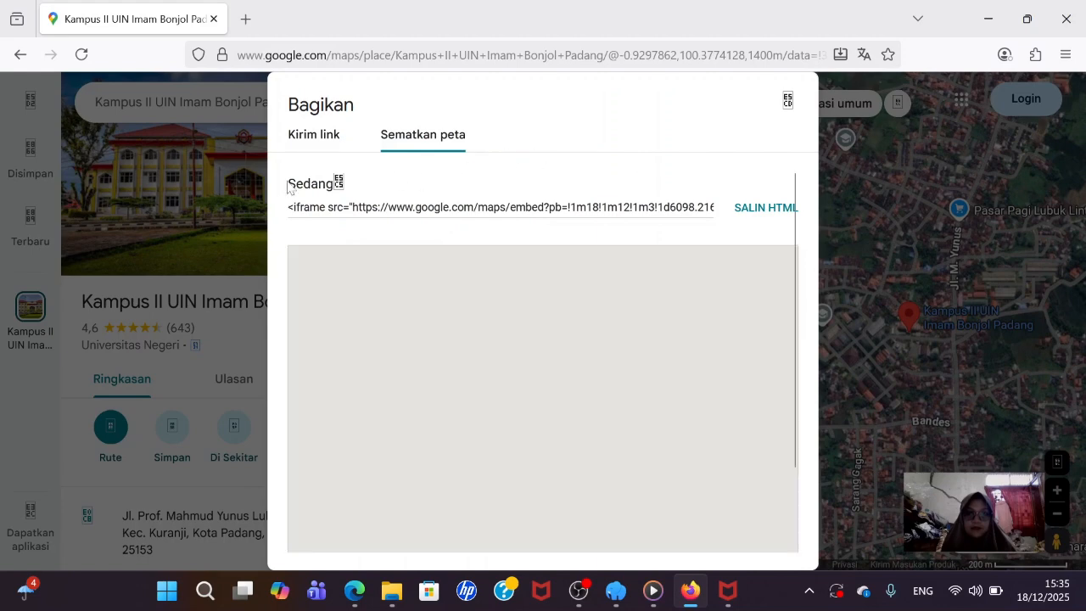
left_click(767, 208)
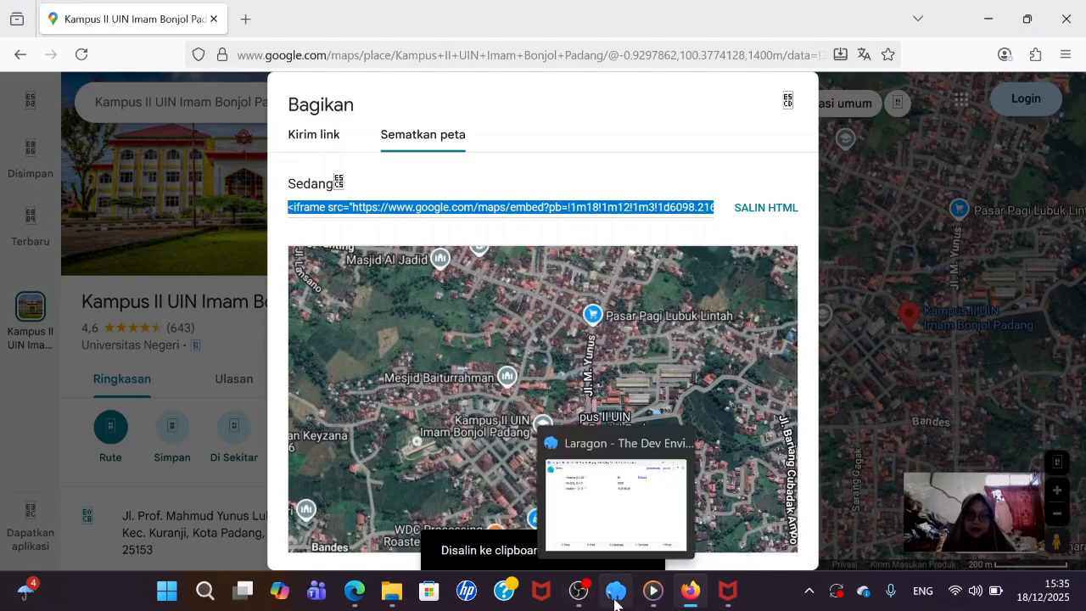
- Replace the old Map URL contents with the copied Google Maps embed code
left_click(355, 591)
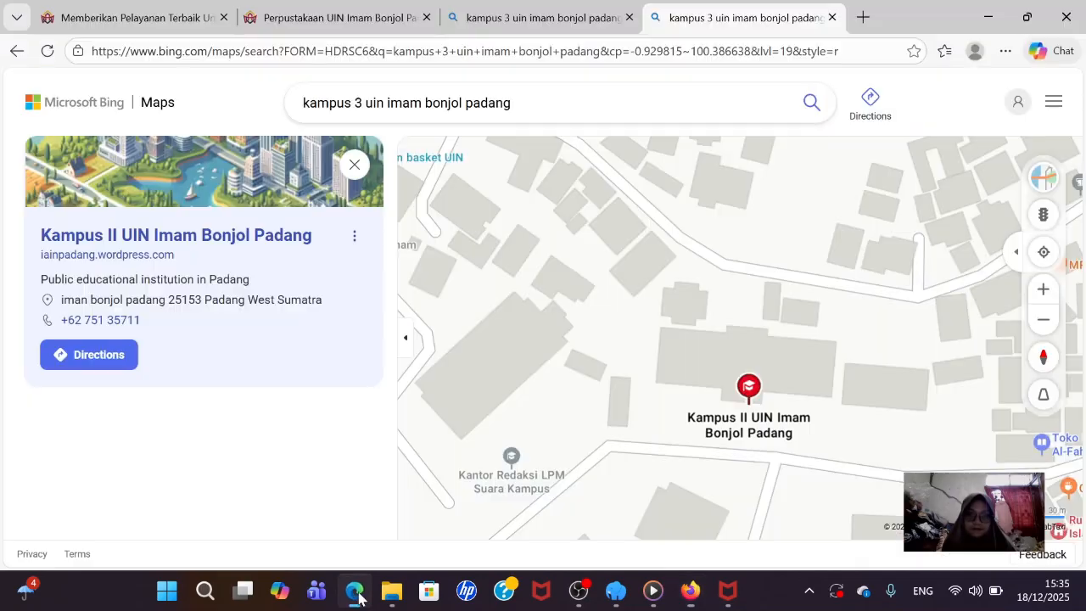
left_click(289, 17)
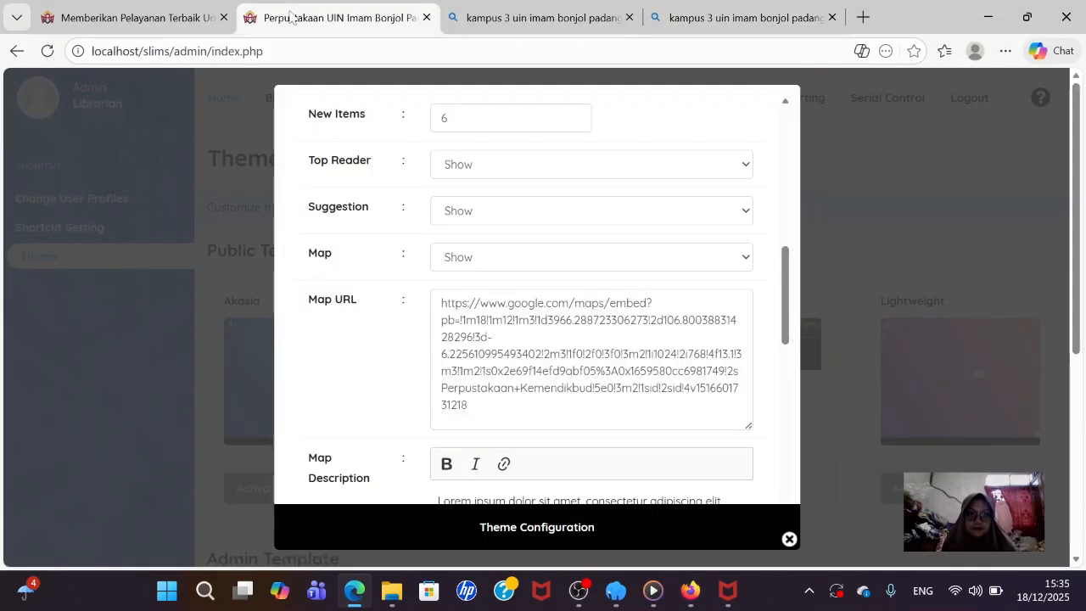
left_click(133, 18)
scroll(444, 322, "down", 20)
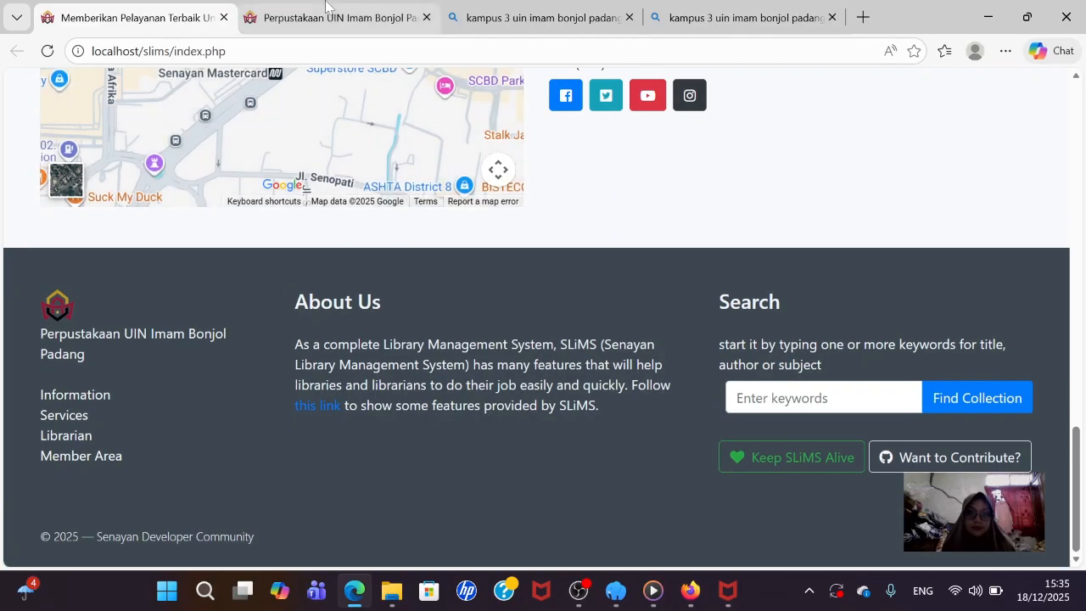
left_click(367, 23)
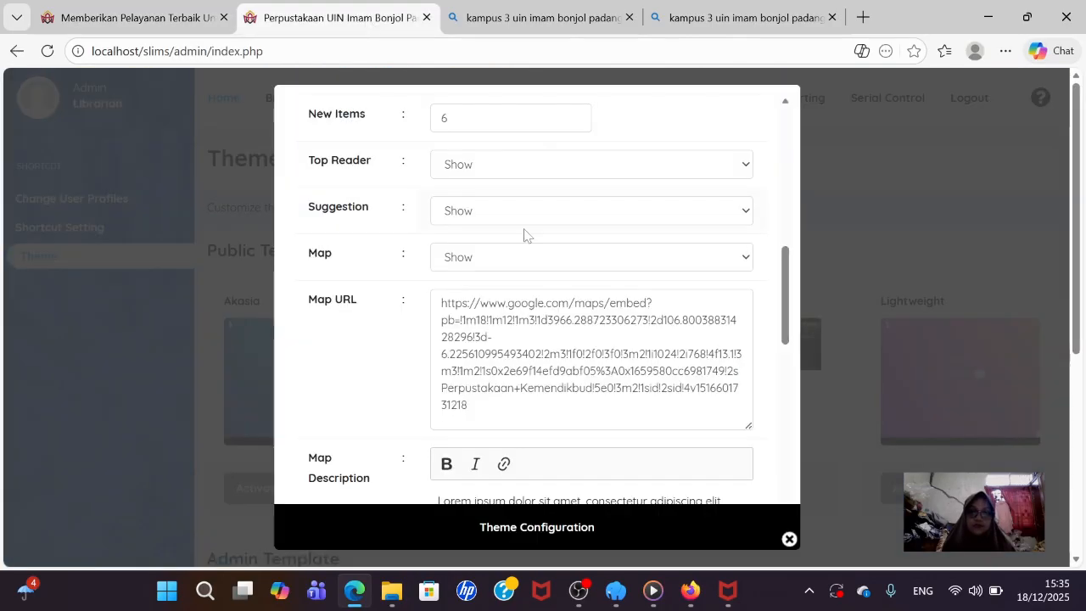
left_click_drag(469, 406, 445, 303)
key("BackSpace")
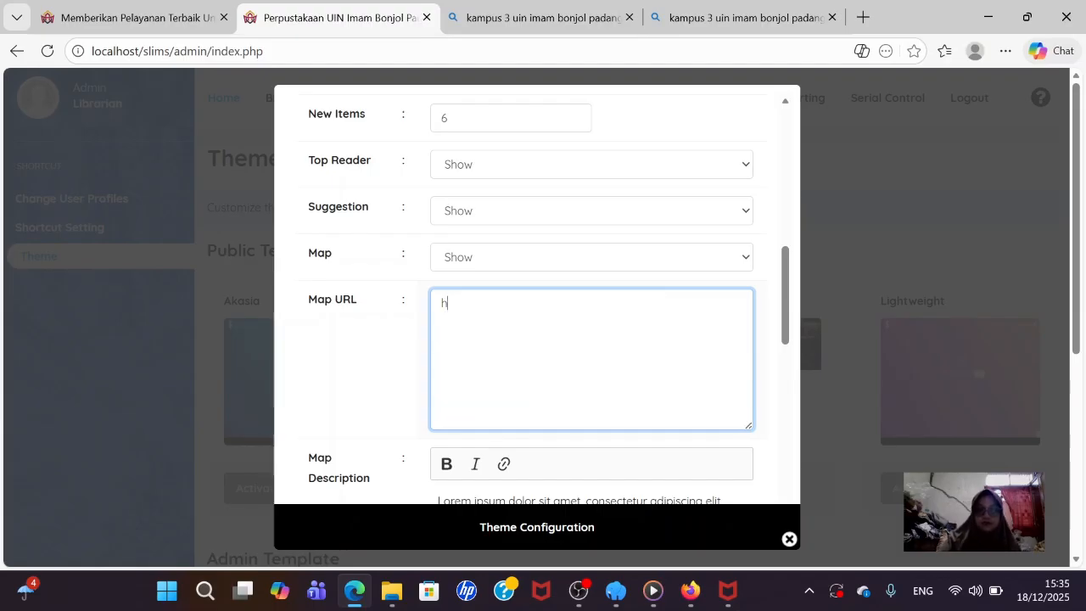
key("BackSpace")
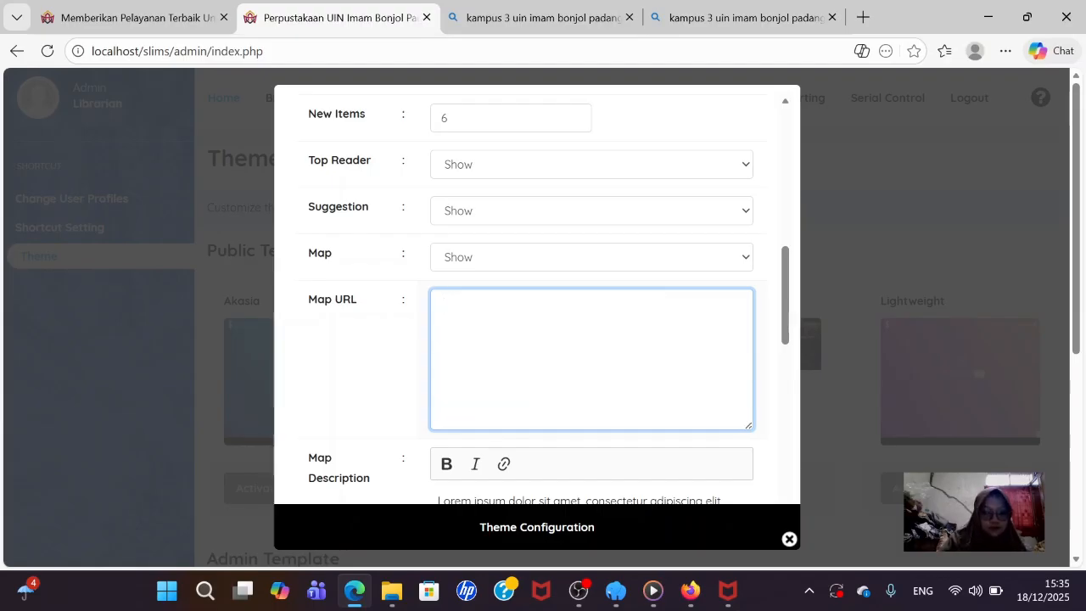
key("ctrl+v")
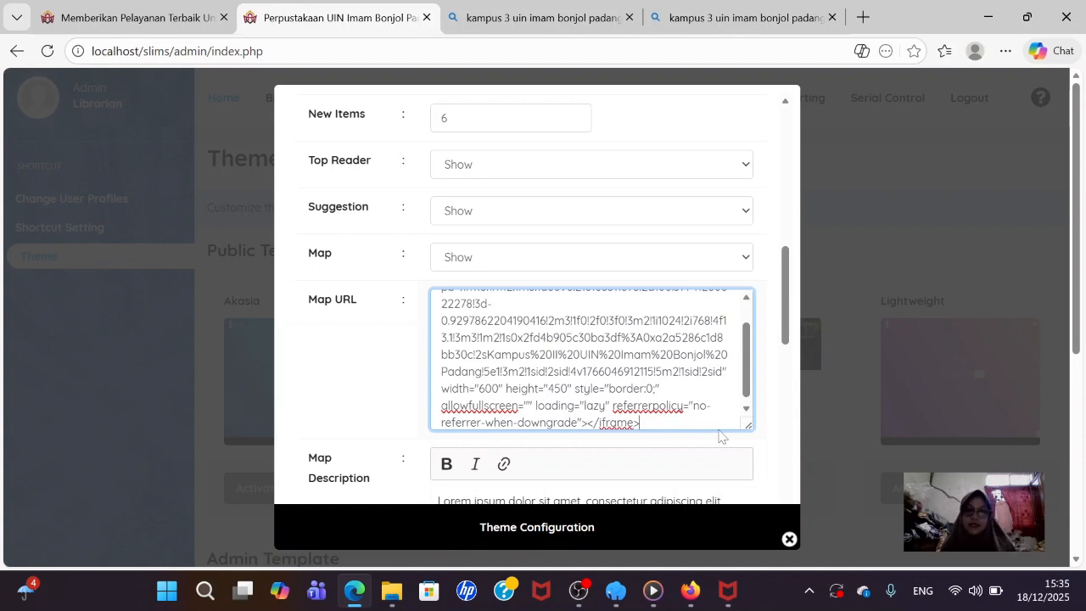
- Remove the src=" prefix in front of the Map URL embed link
scroll(721, 399, "up", 3)
scroll(721, 399, "down", 1)
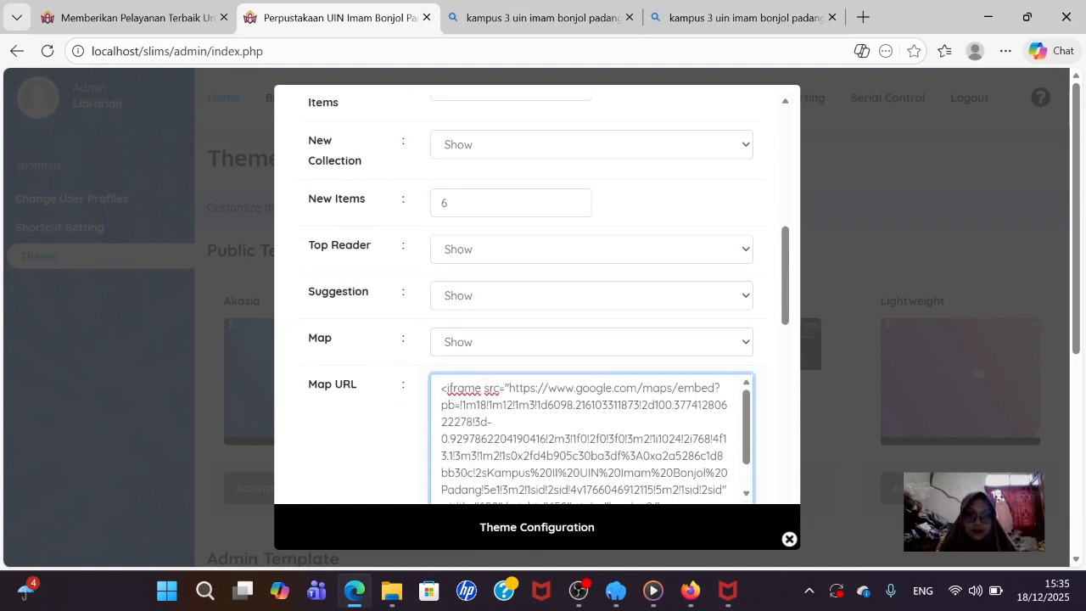
left_click_drag(509, 388, 721, 388)
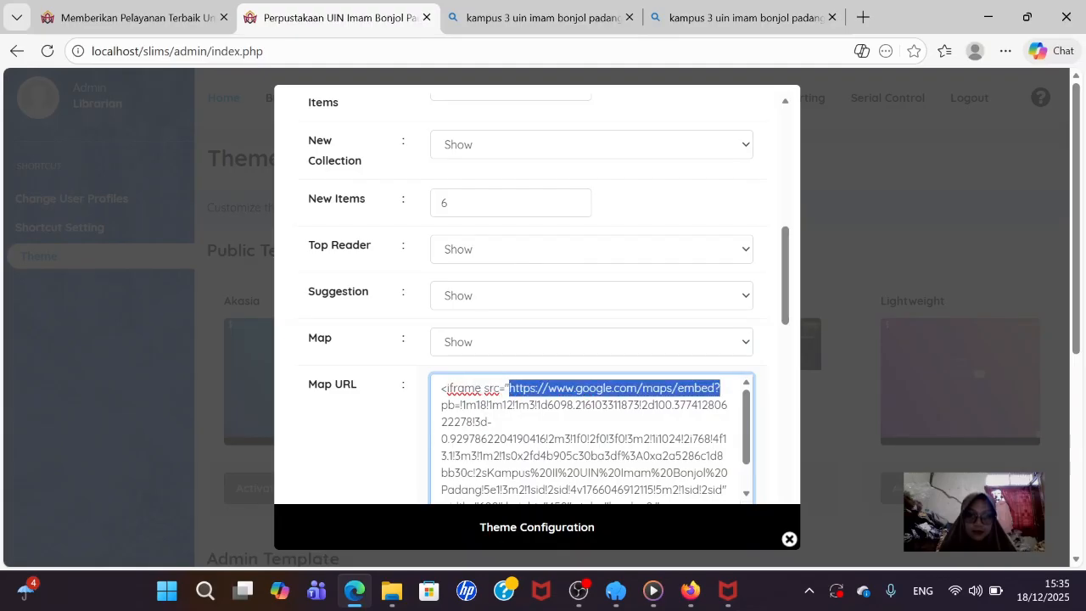
left_click(453, 389)
left_click_drag(509, 388, 483, 387)
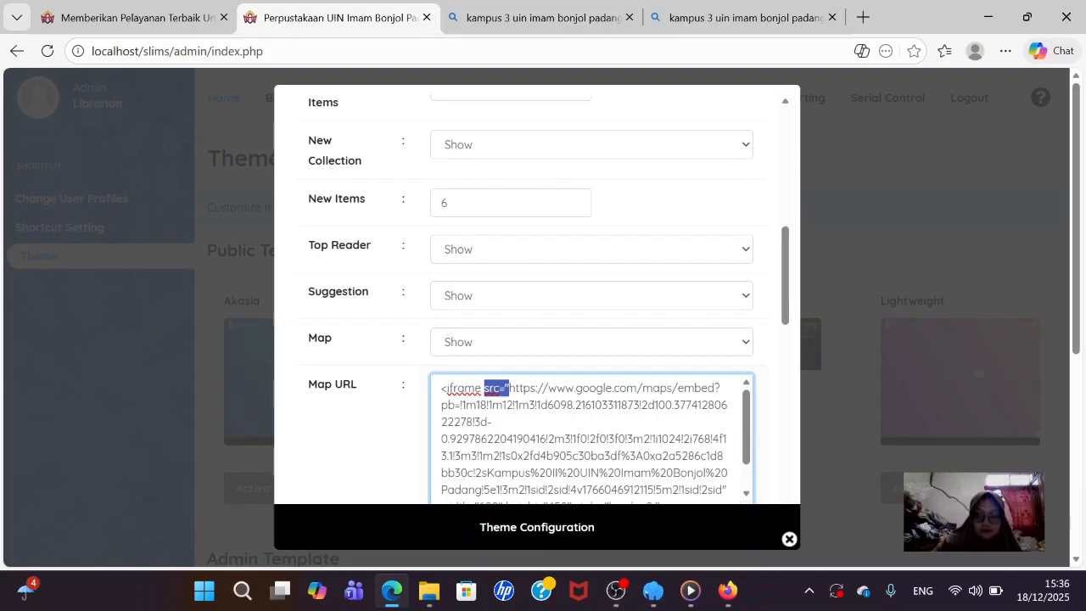
key("BackSpace")
key("BackSpace")
key("BackSpace")
key("BackSpace")
key("BackSpace")
key("BackSpace")
key("BackSpace")
key("BackSpace")
key("BackSpace")
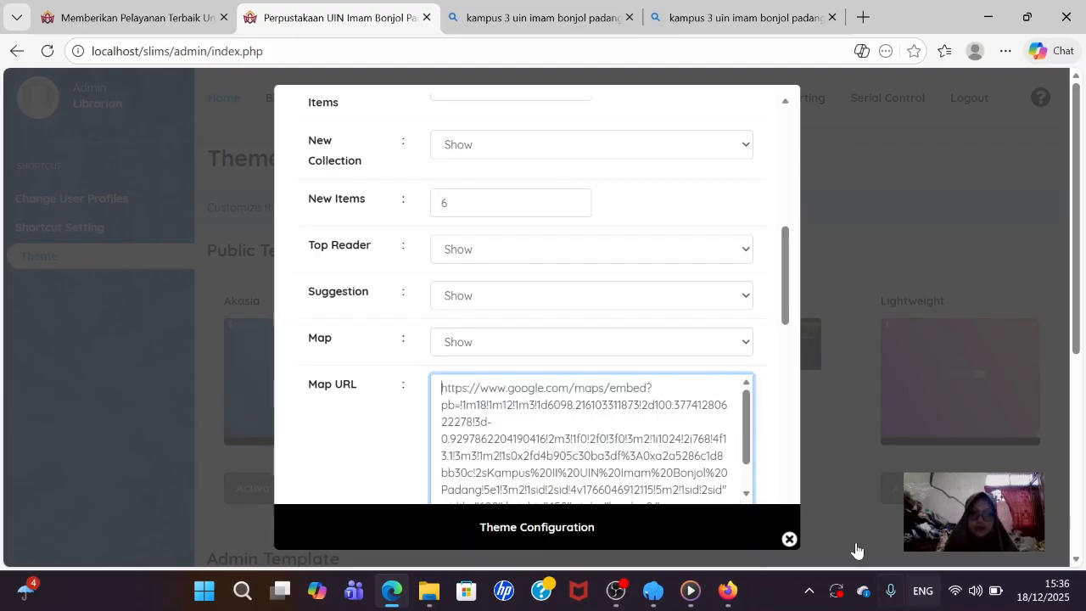
- Enlarge the Map URL box and delete the iframe attributes after the embed URL
scroll(679, 446, "down", 1)
scroll(679, 445, "down", 1)
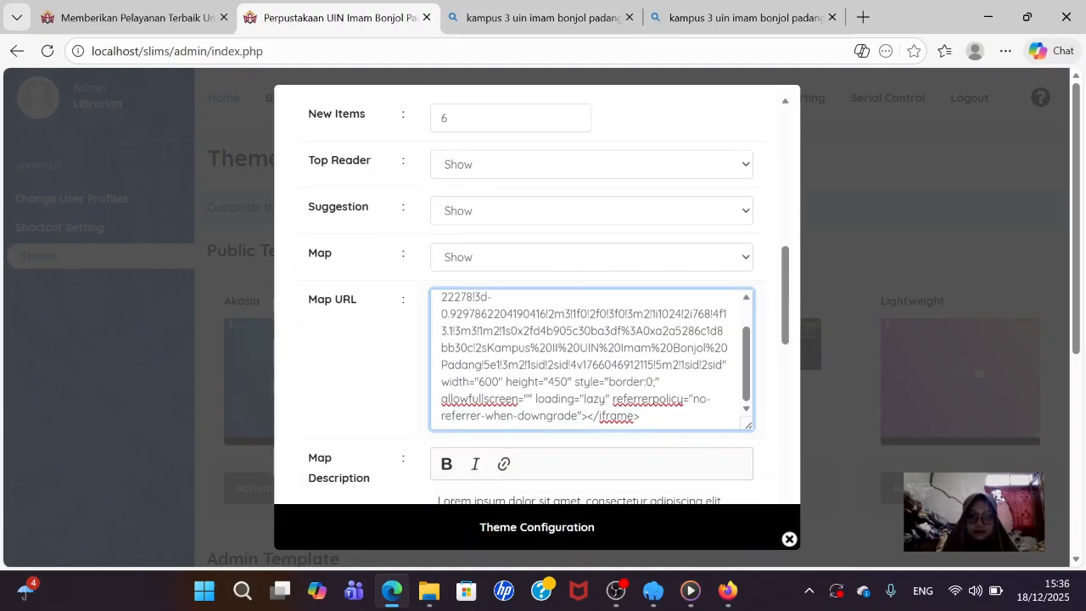
scroll(591, 356, "up", 2)
scroll(591, 356, "up", 1)
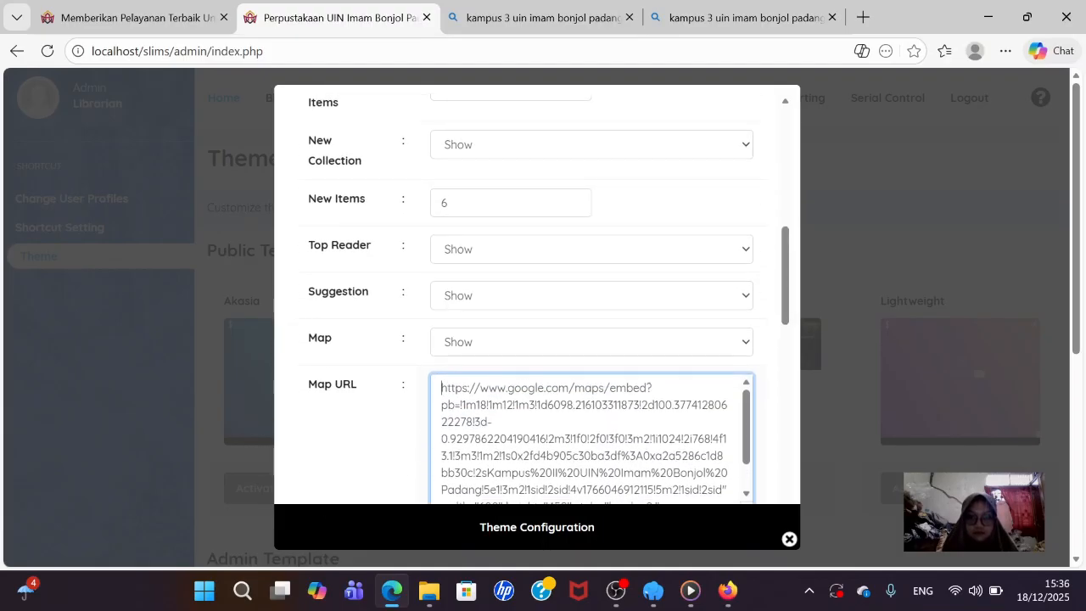
scroll(670, 360, "down", 2)
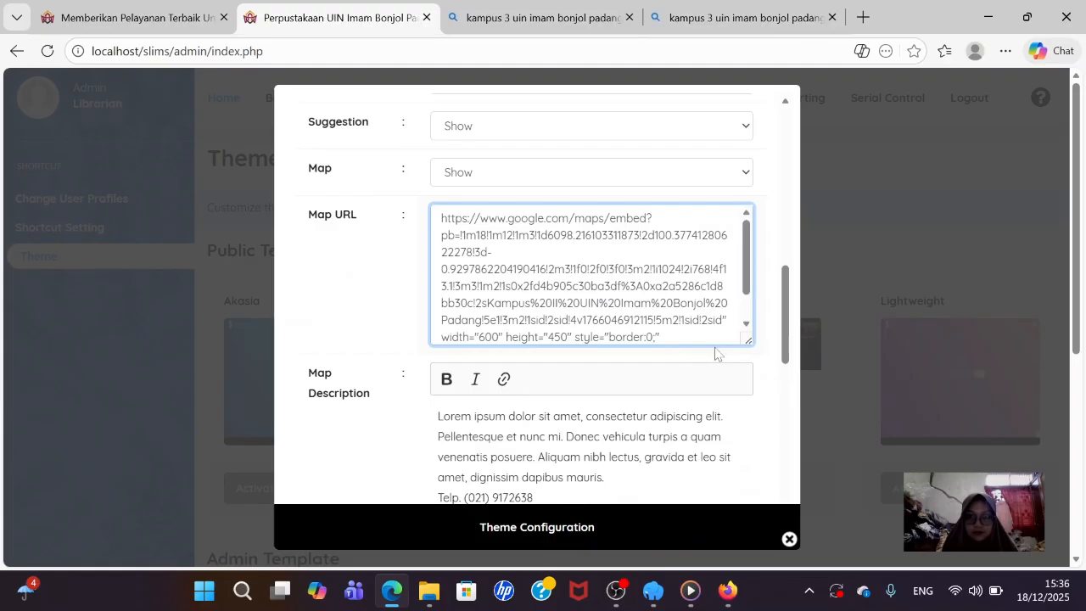
left_click_drag(746, 340, 747, 405)
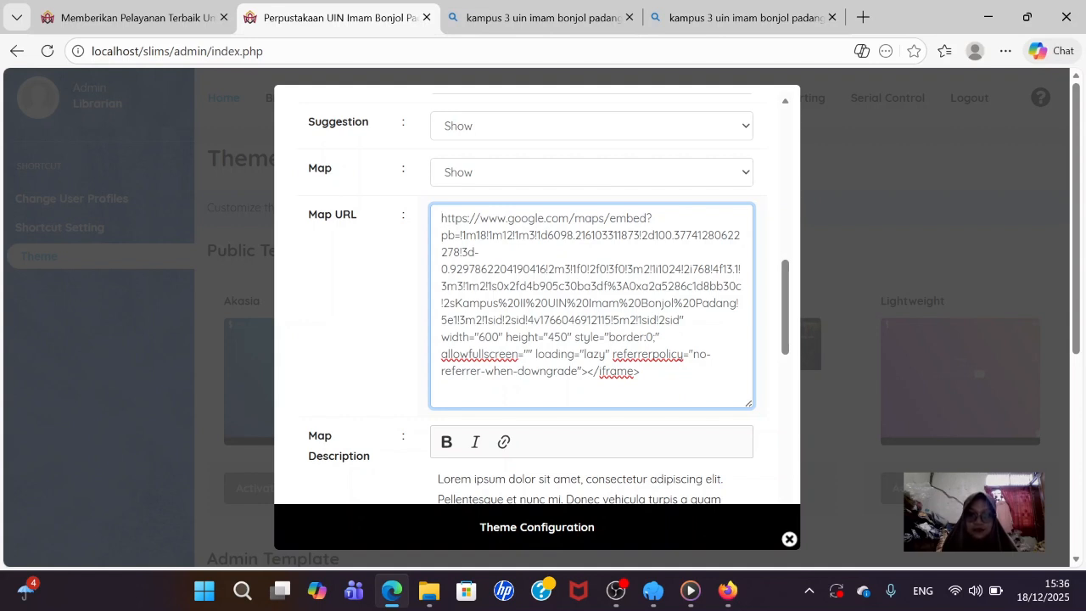
left_click_drag(679, 320, 640, 371)
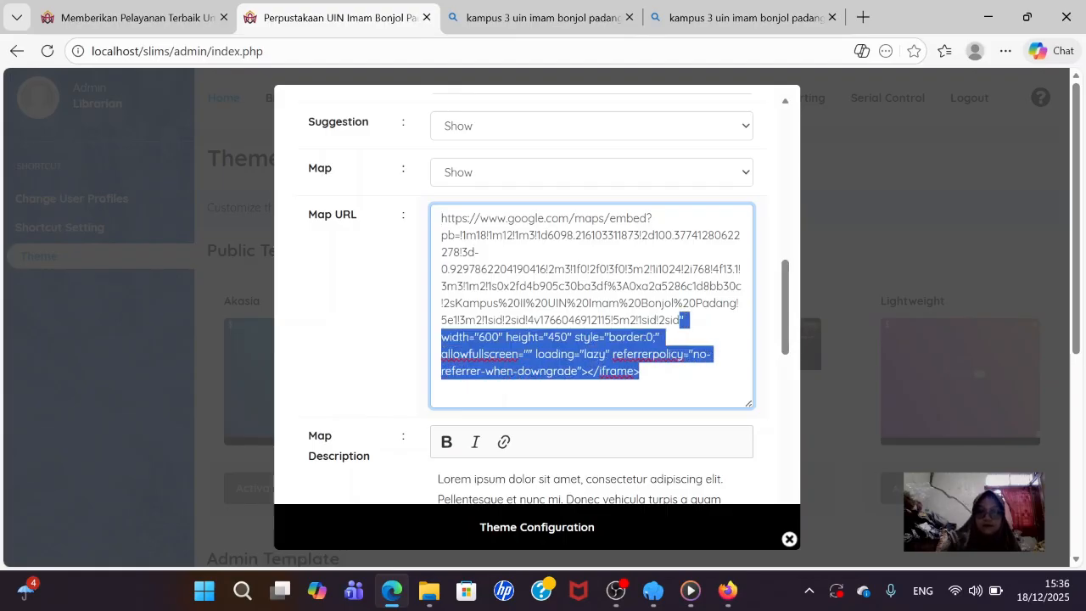
key("BackSpace")
scroll(577, 263, "down", 2)
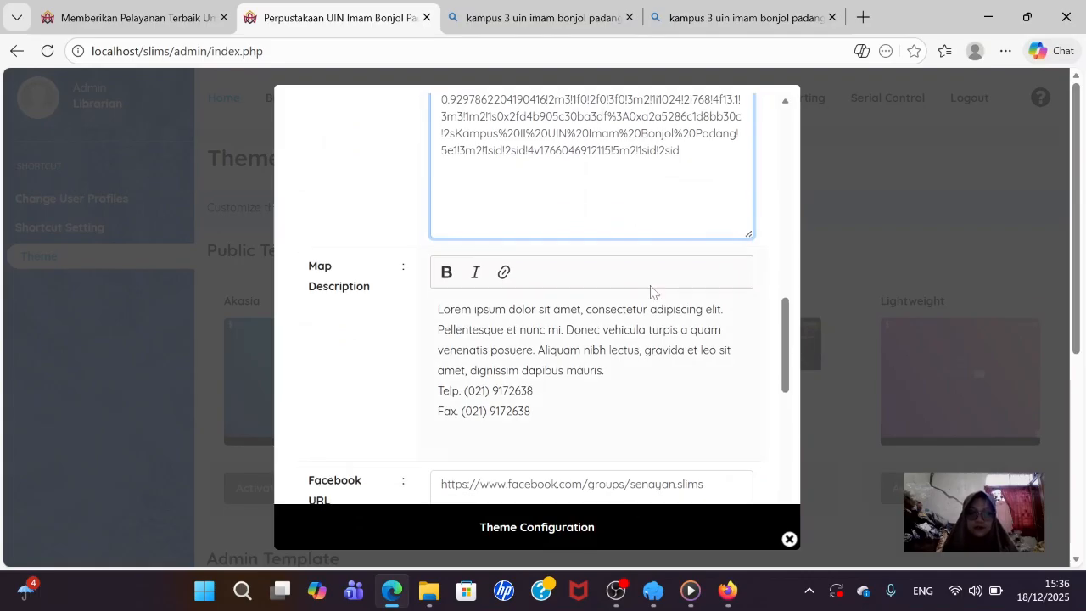
- Replace the Lorem ipsum map description with the library's street address in Padang
left_click(446, 273)
left_click(536, 391)
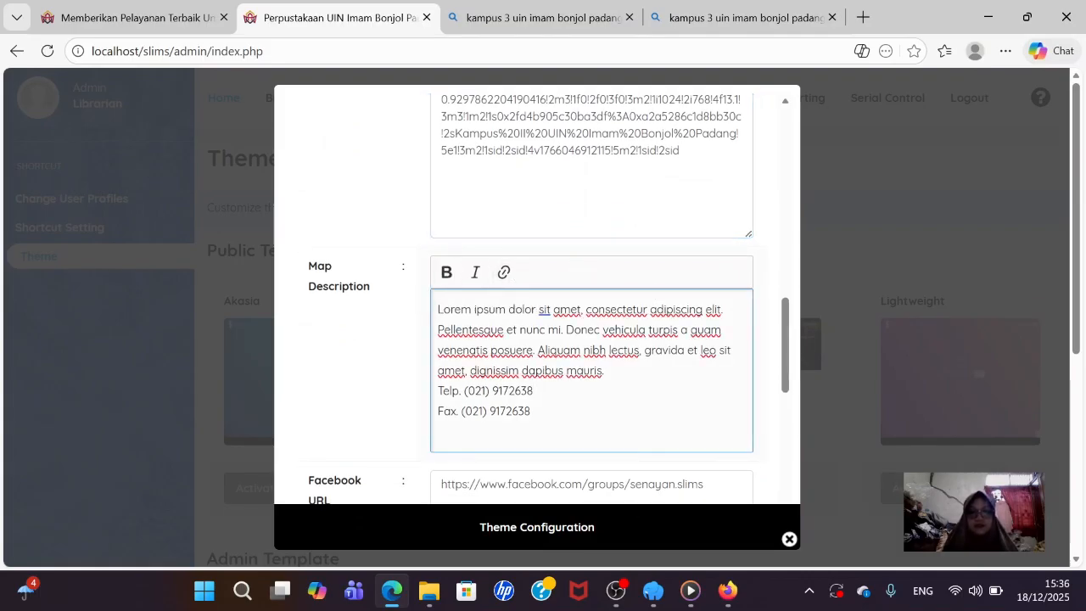
left_click_drag(531, 411, 439, 310)
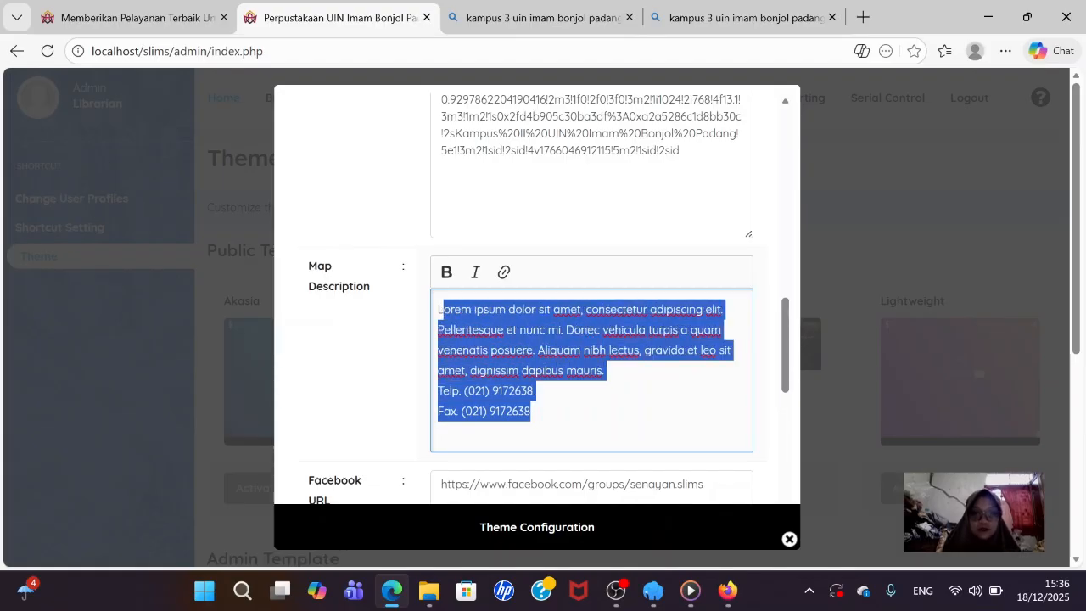
key("BackSpace")
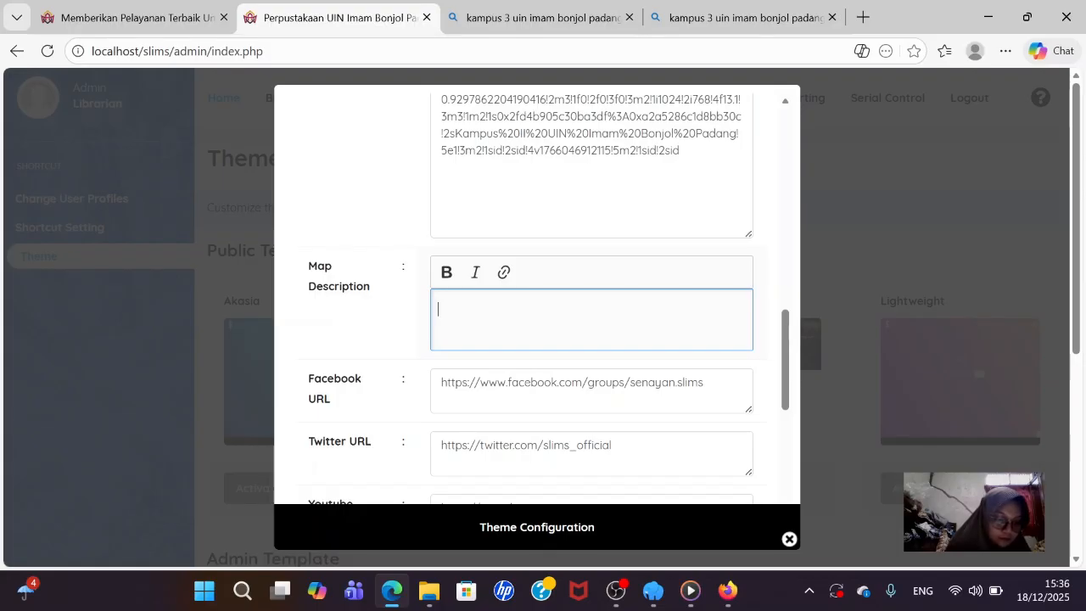
type("J")
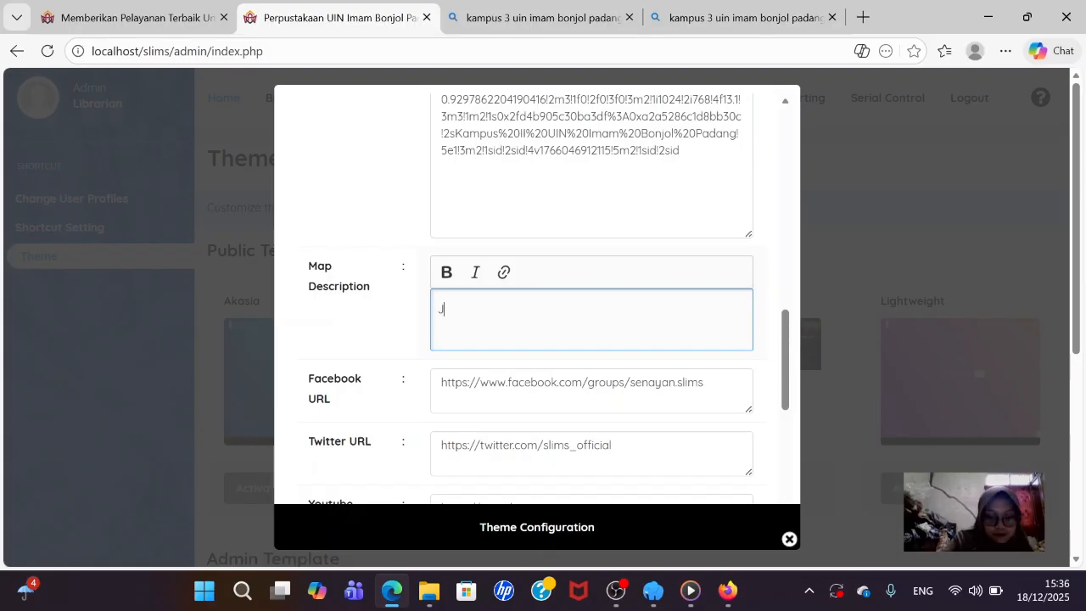
type("l")
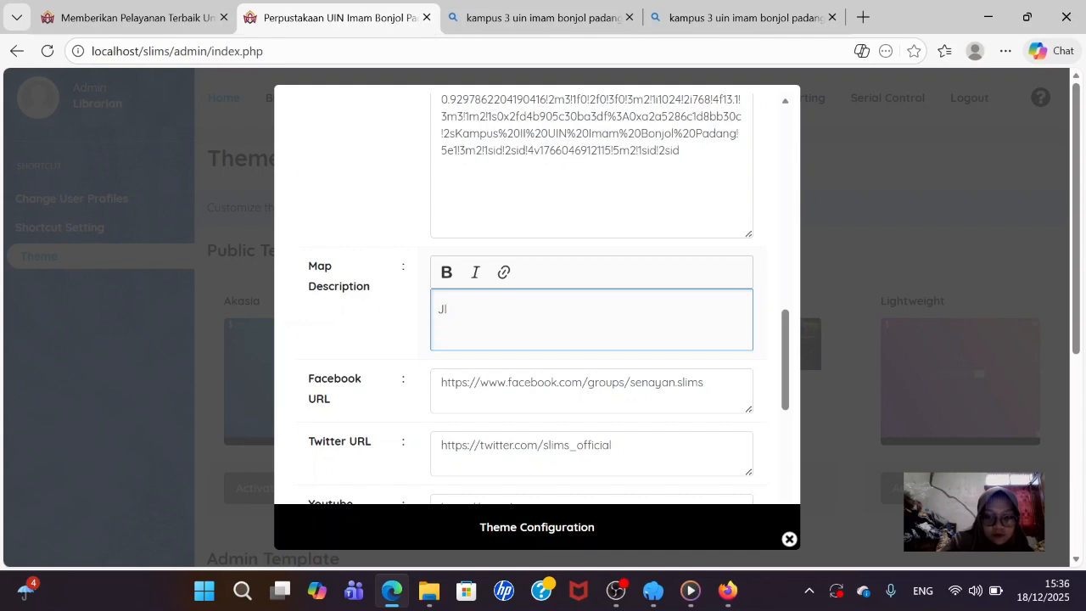
type("n. ")
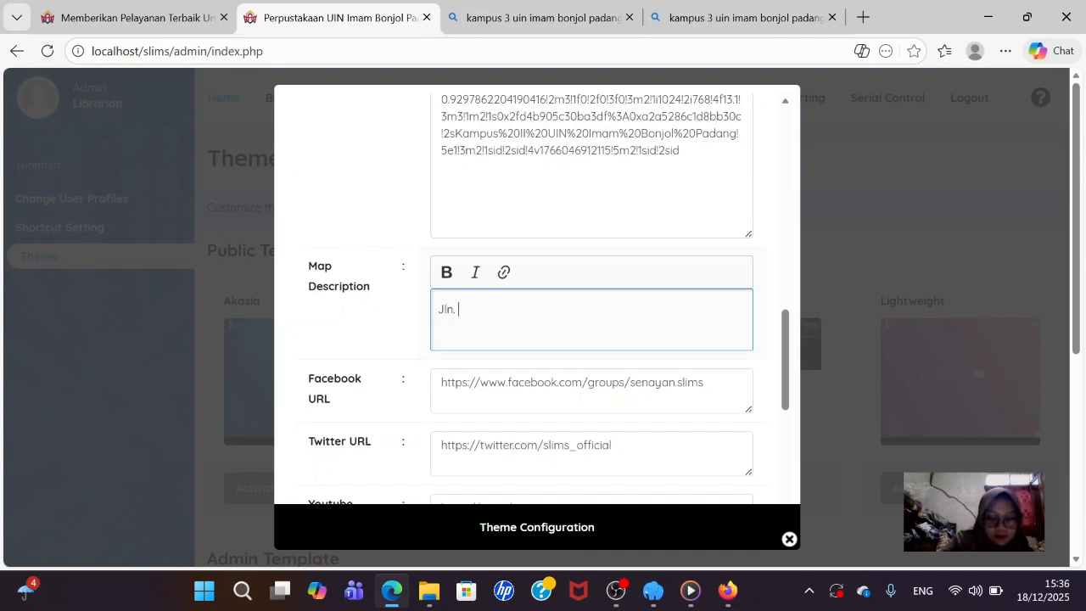
type("Mahmud ")
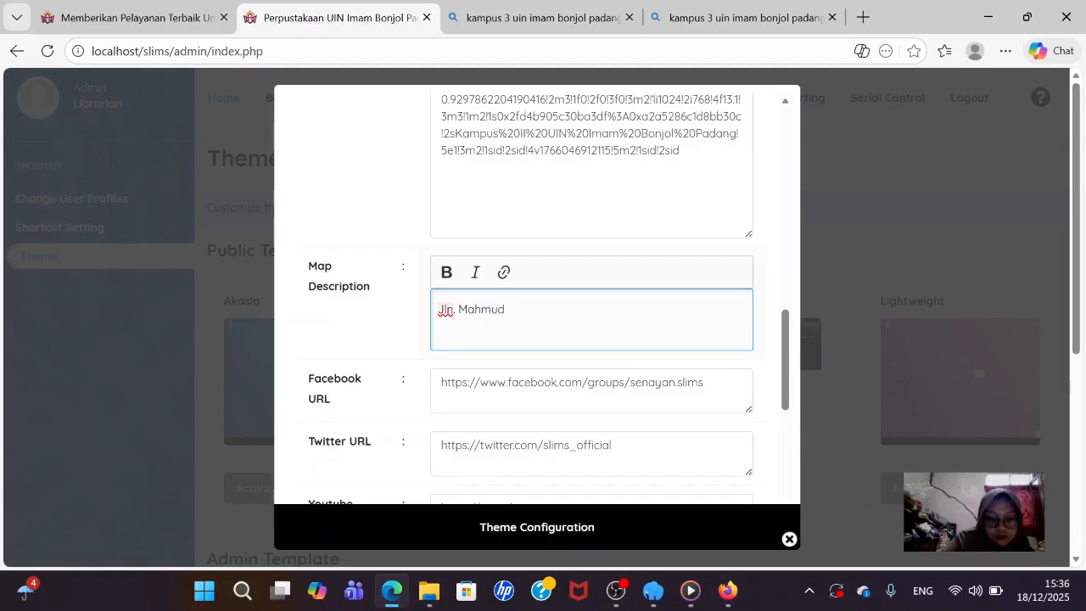
type("Yunus L")
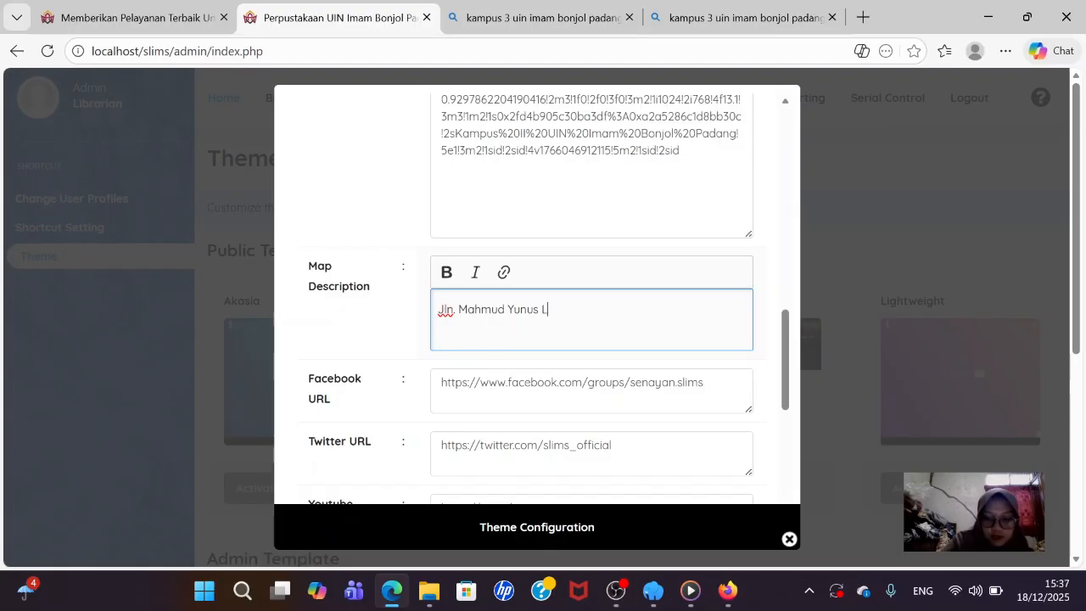
type("ubuk ")
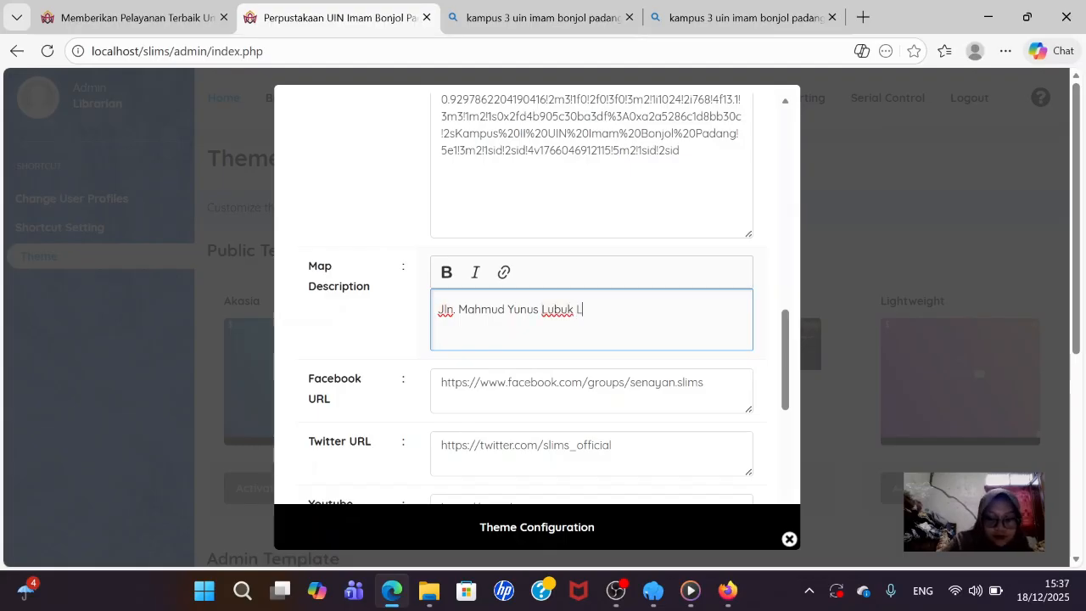
type("L")
type("into")
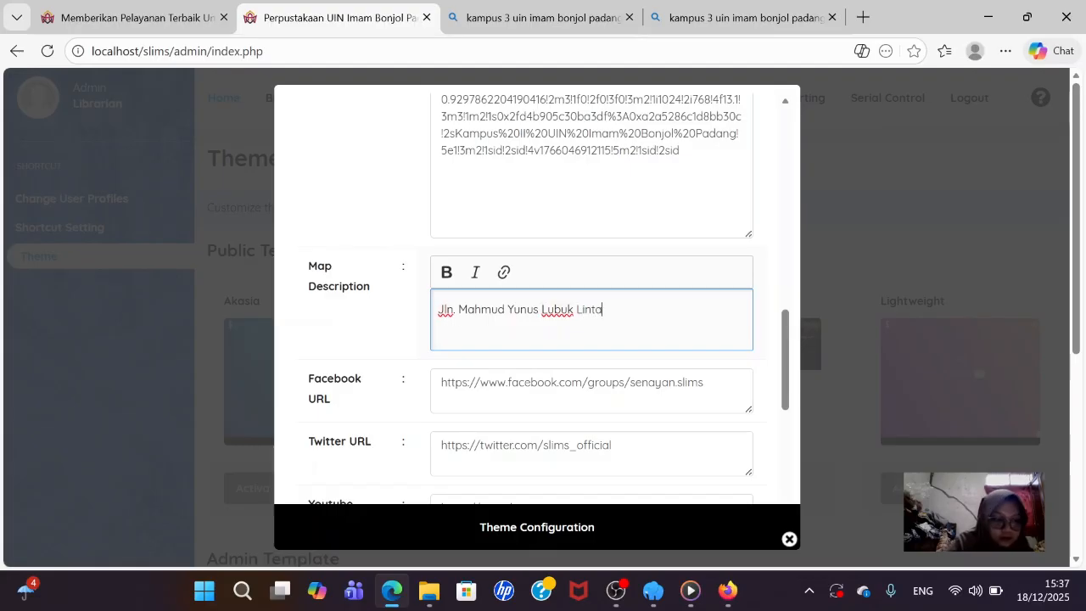
type("h ")
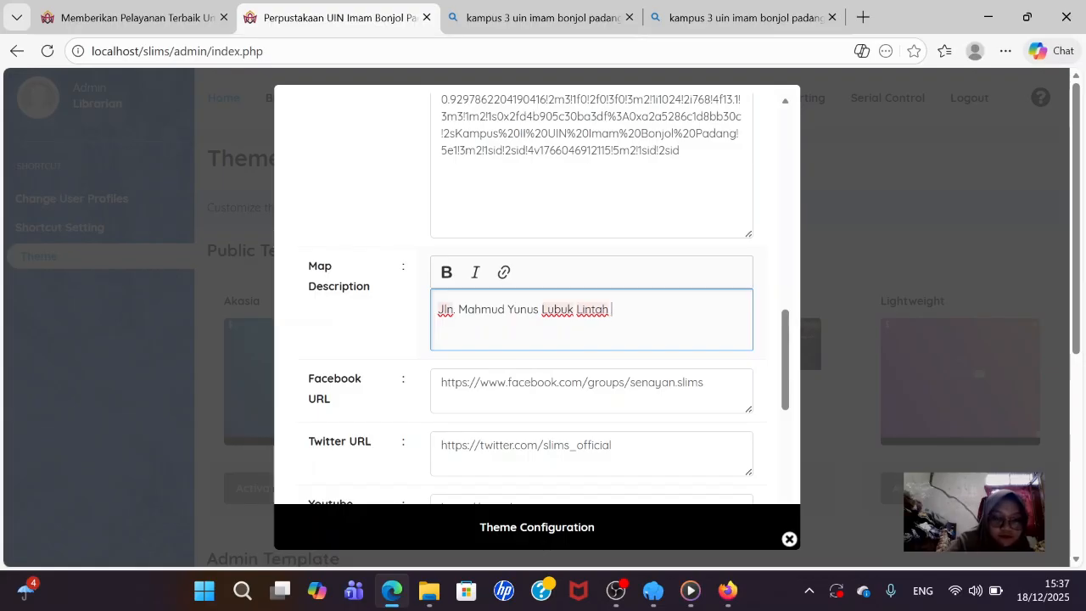
type("Padang")
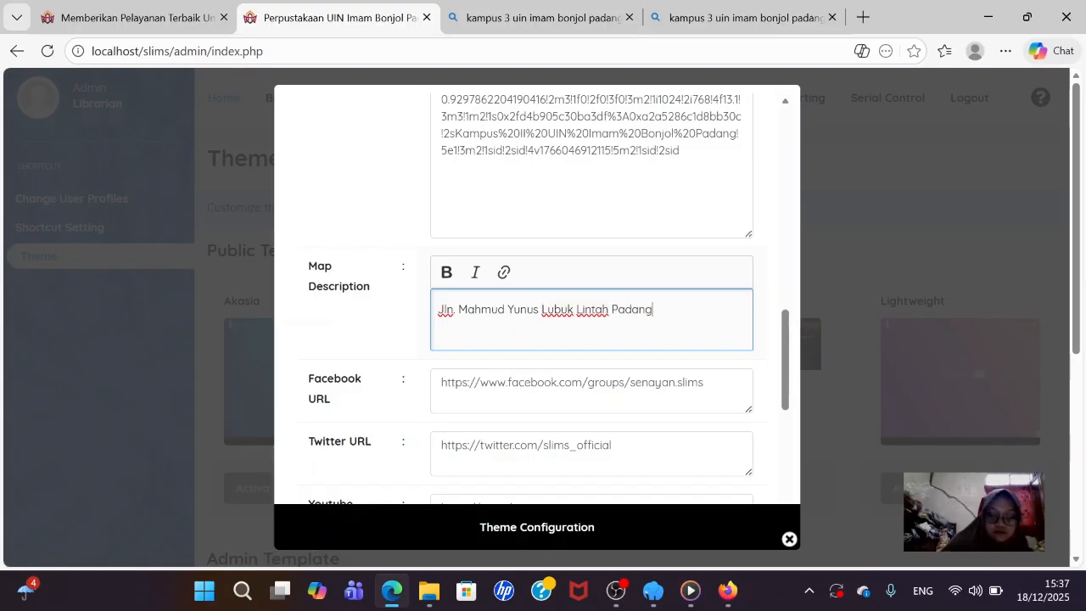
- Add a Telp. line and a Fax. line with the library's numbers below the address
key("Return")
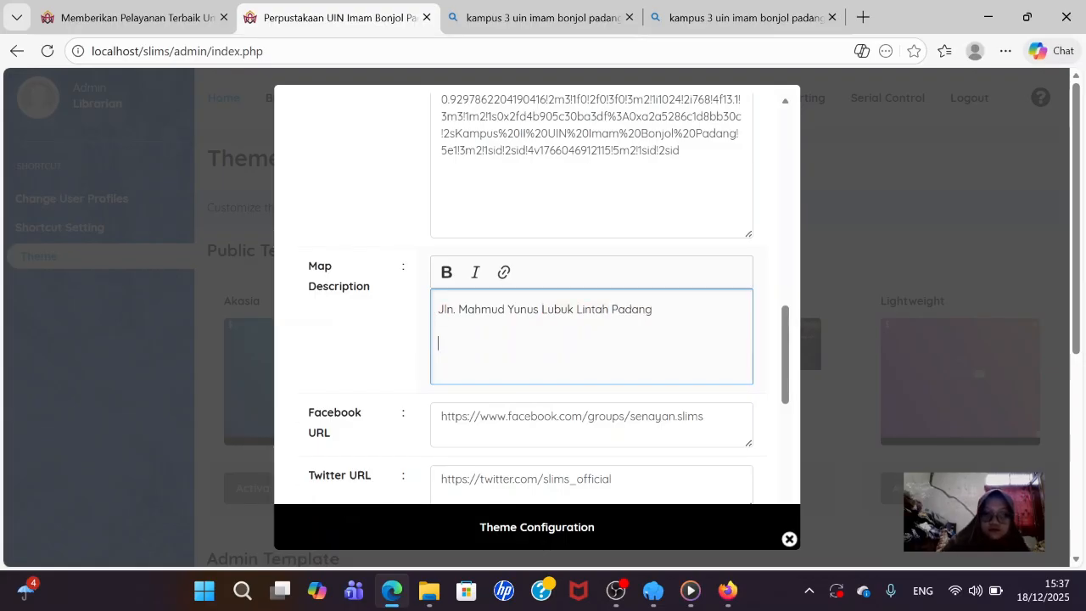
key("BackSpace")
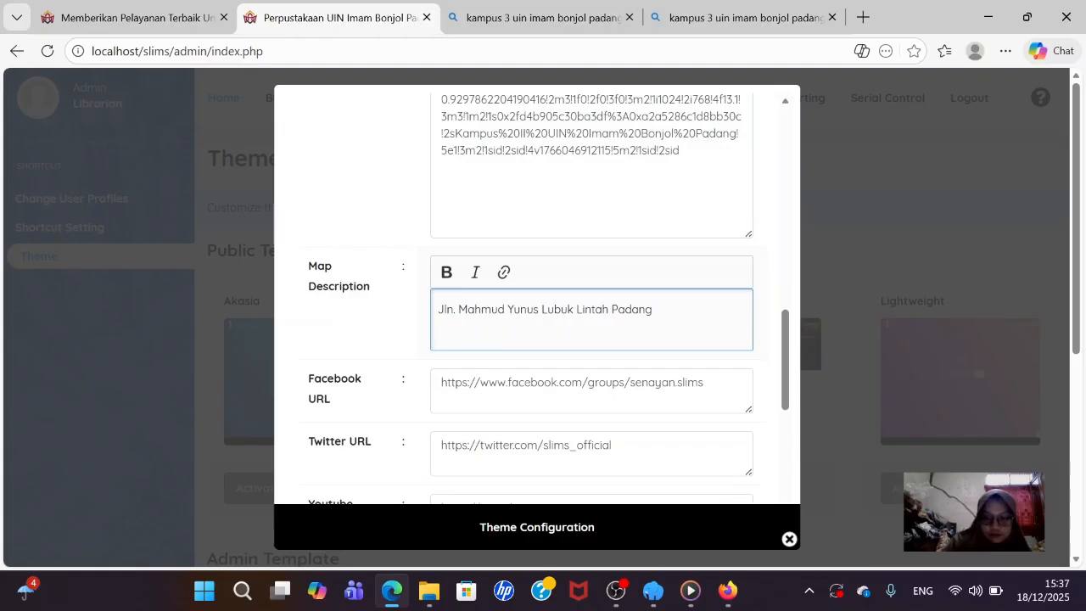
key("Return")
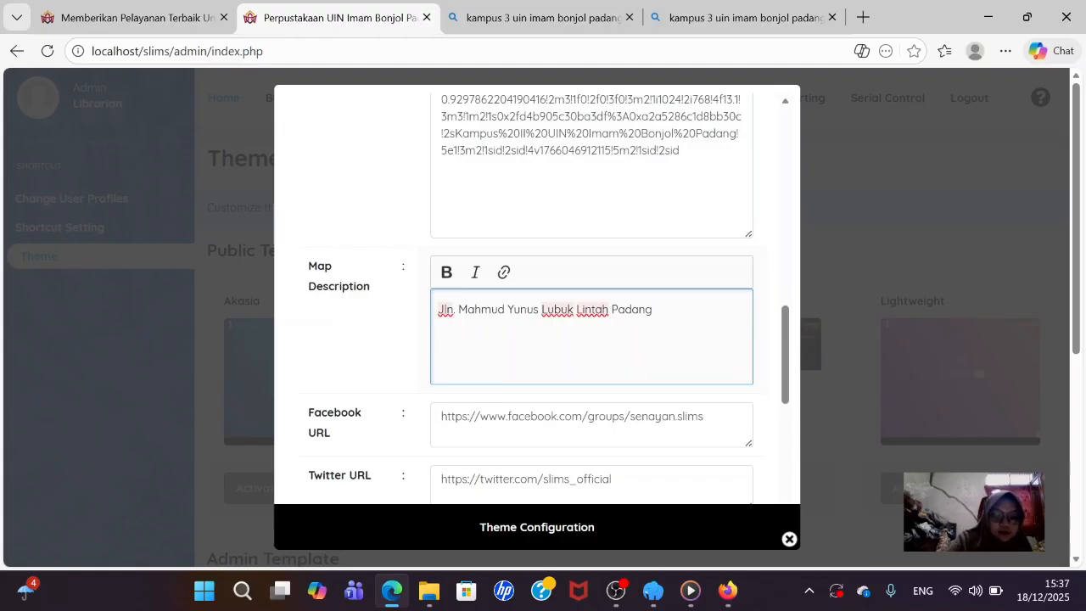
type("Te")
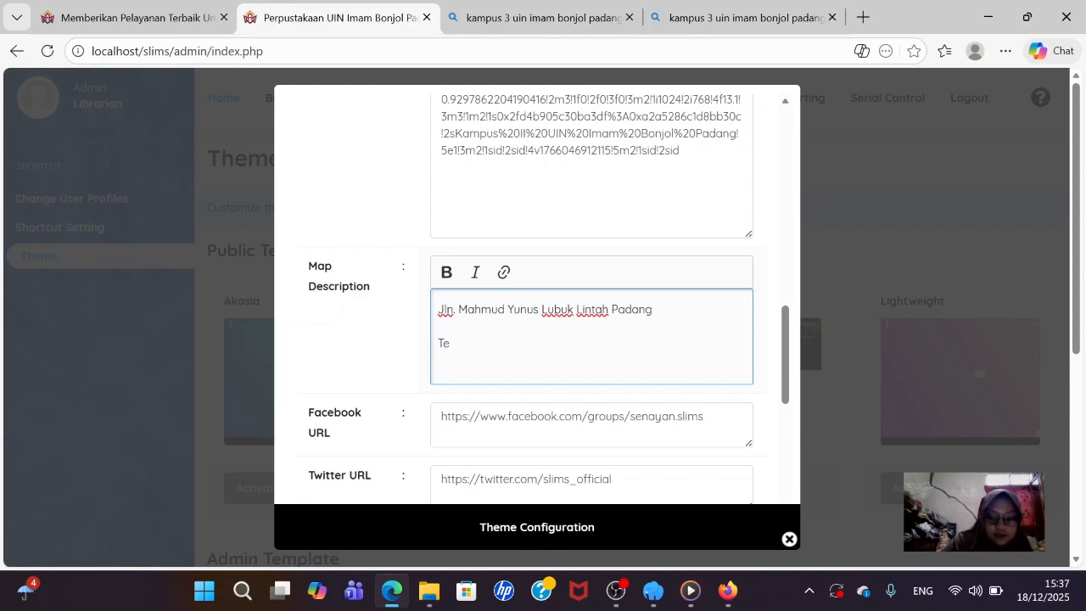
type("lp")
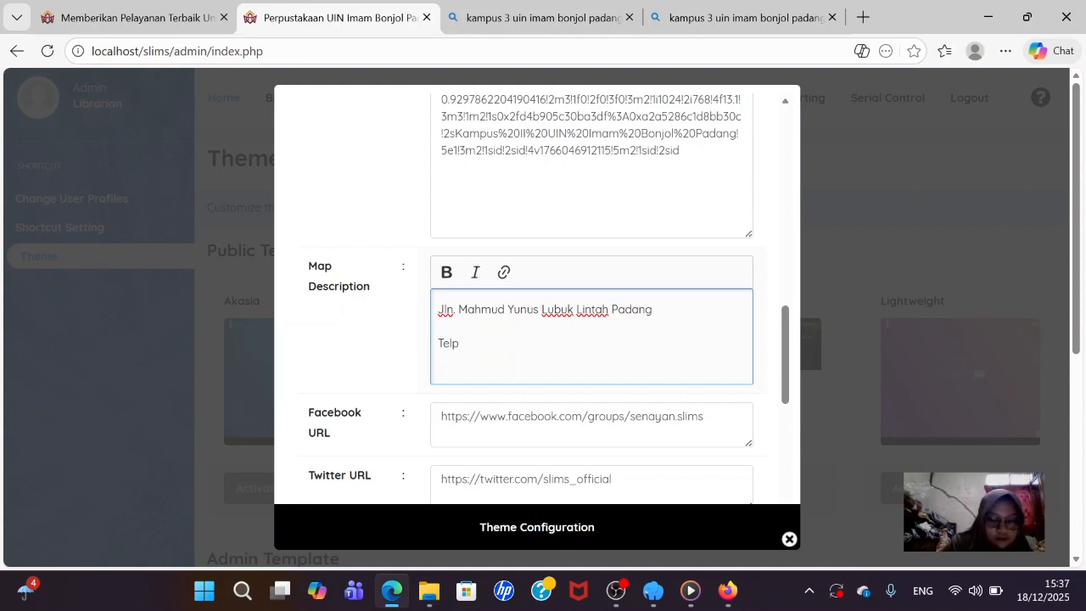
type(".")
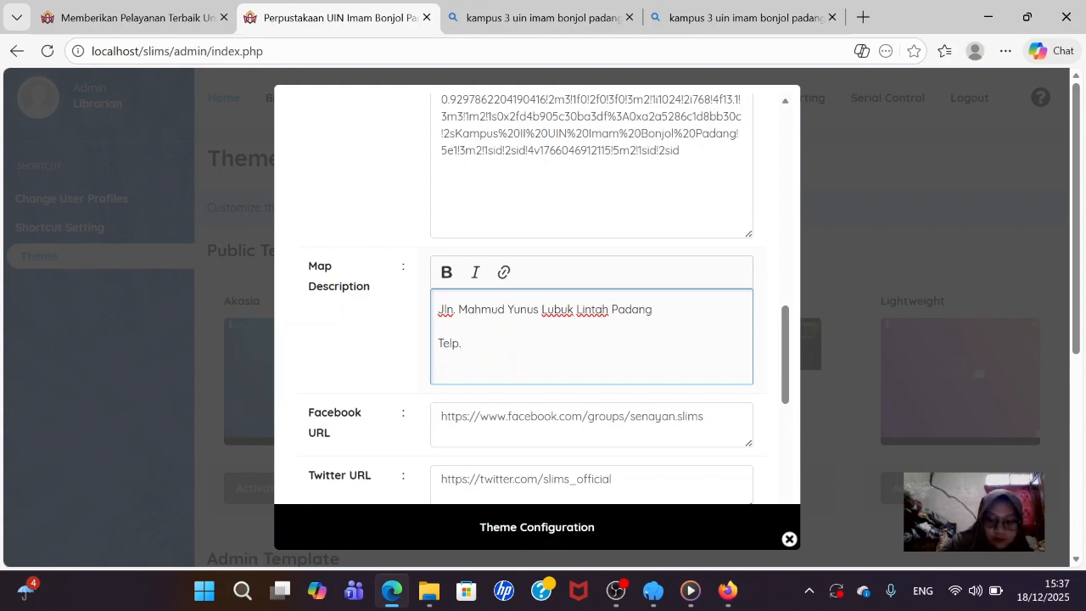
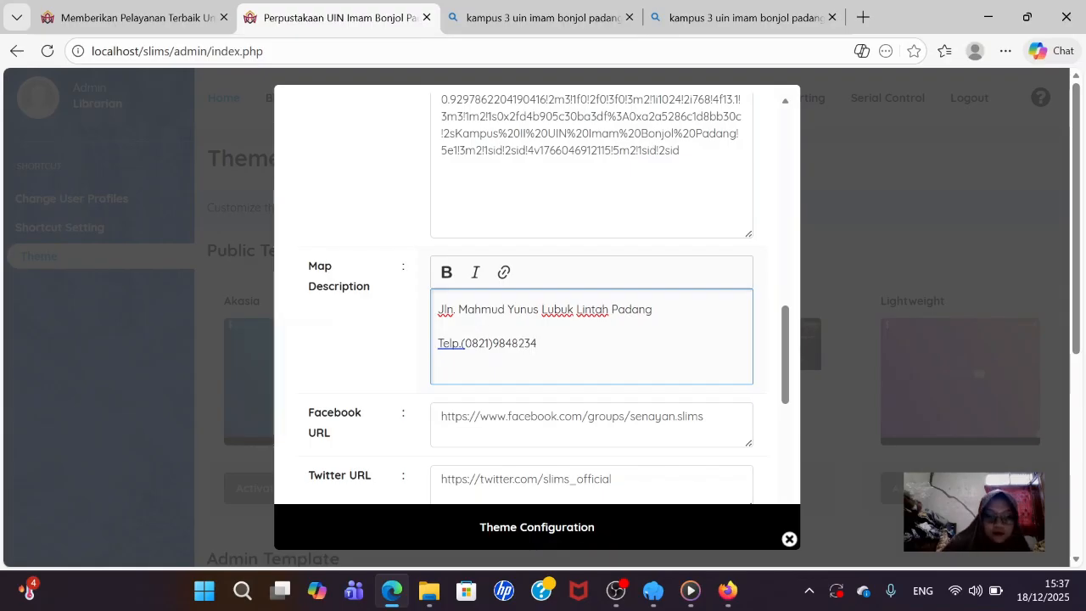
key("Return")
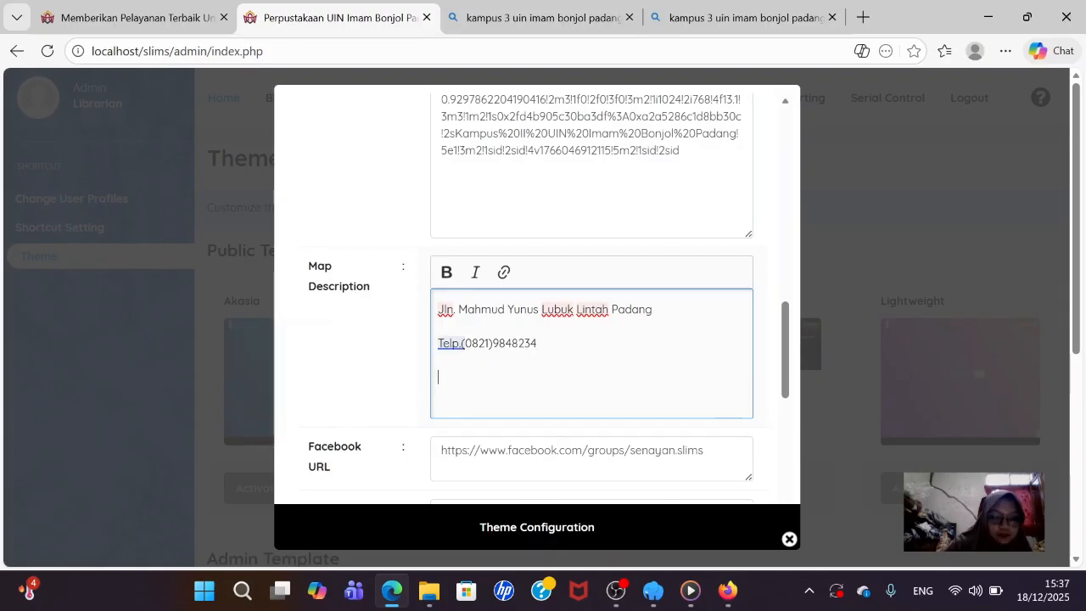
type("f")
key("BackSpace")
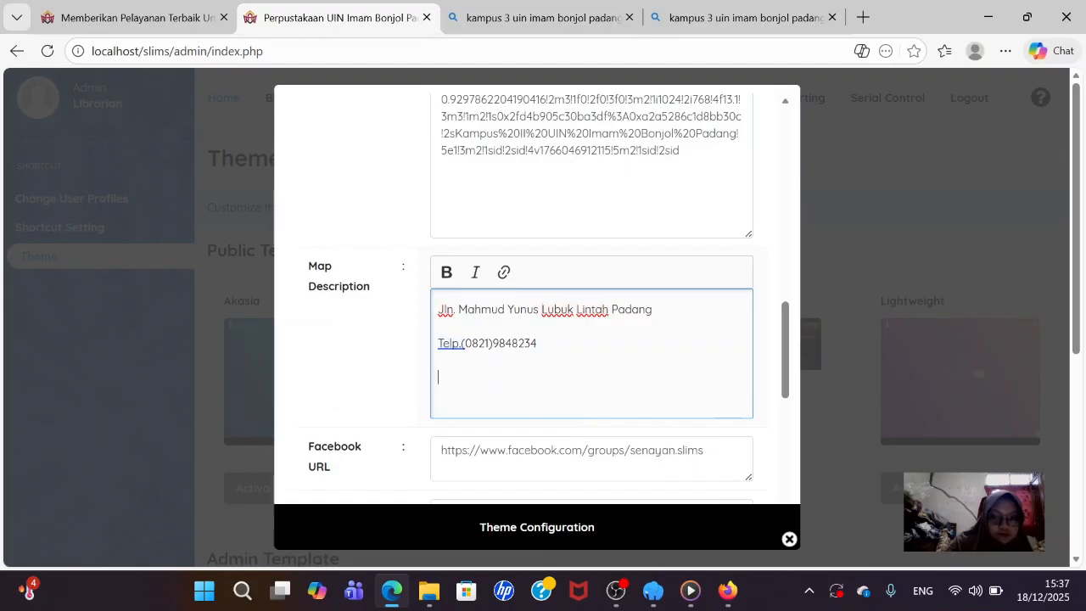
type("Fa")
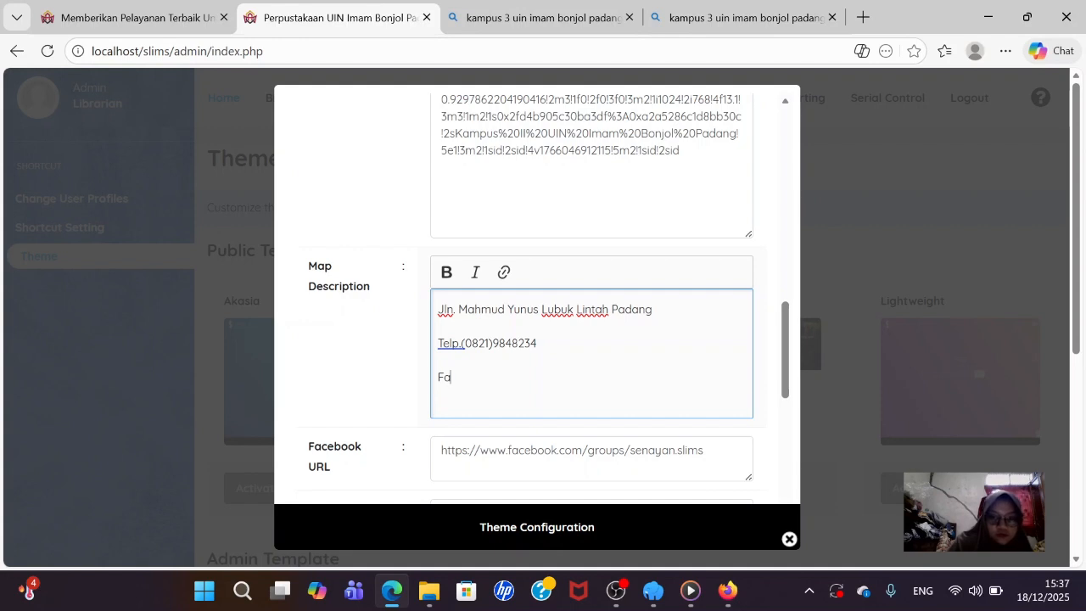
type("x")
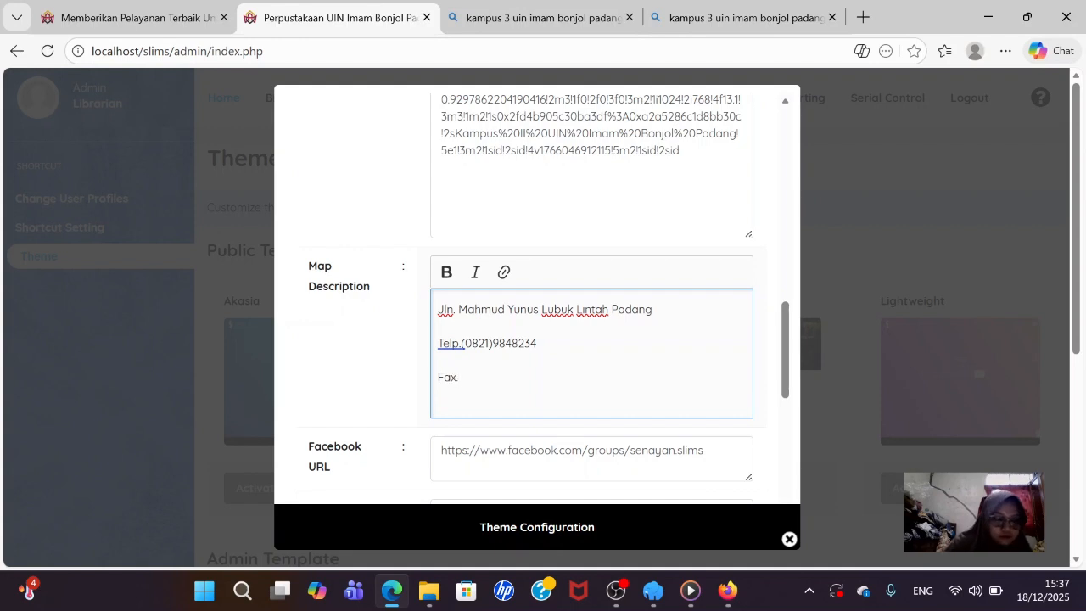
type(".")
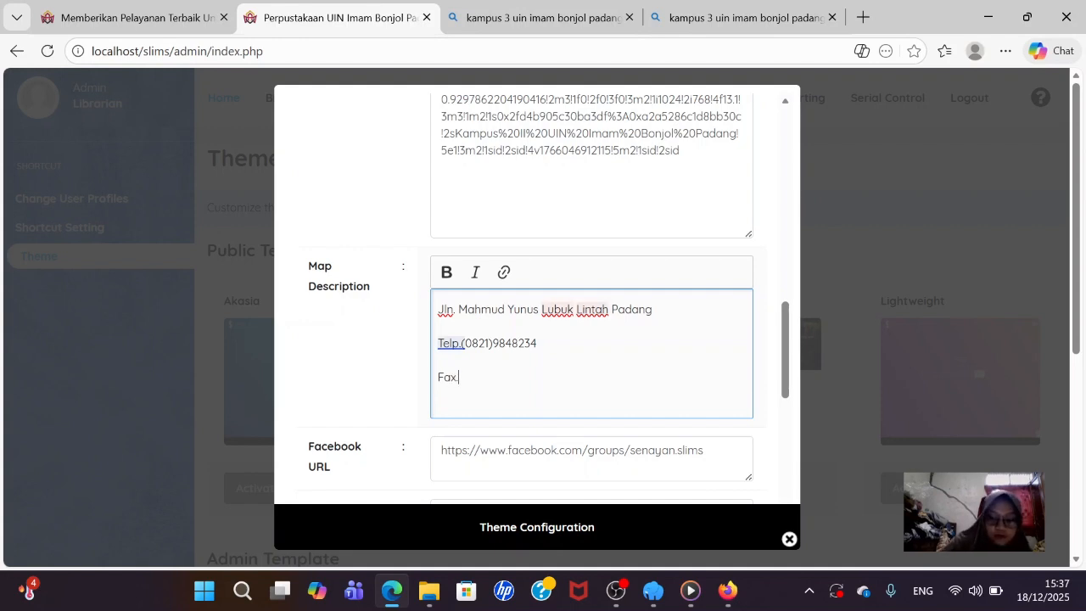
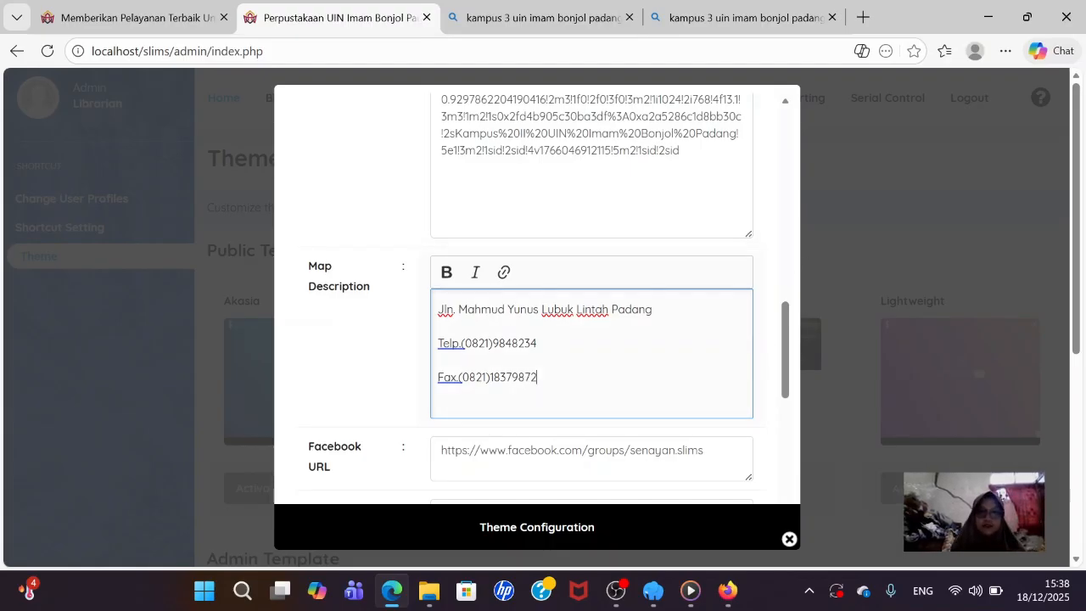
- Bold the address, phone and fax lines of the Map Description
left_click_drag(538, 382, 427, 294)
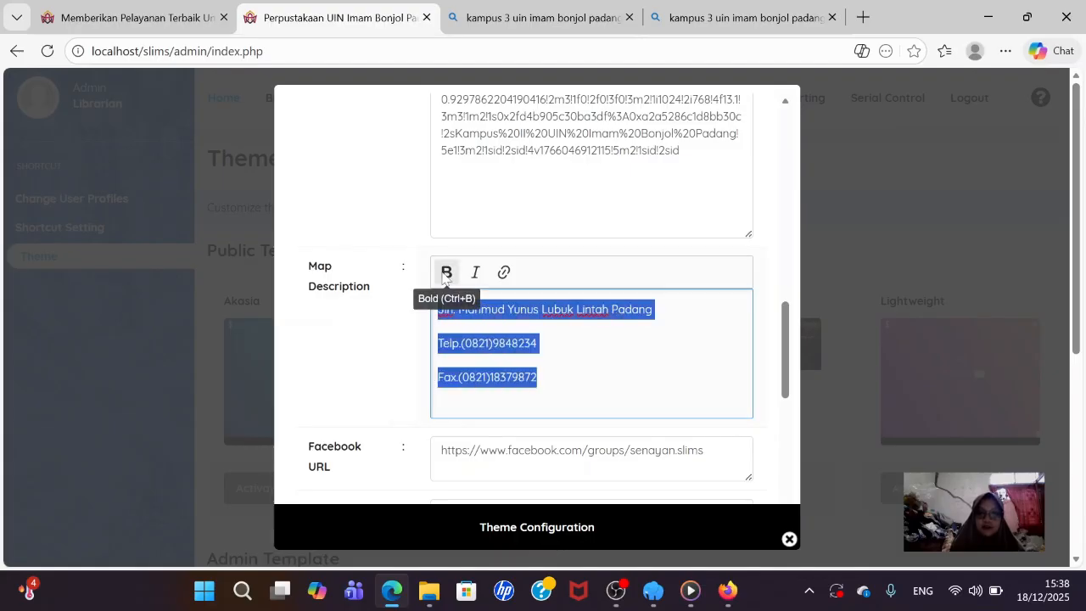
left_click(446, 274)
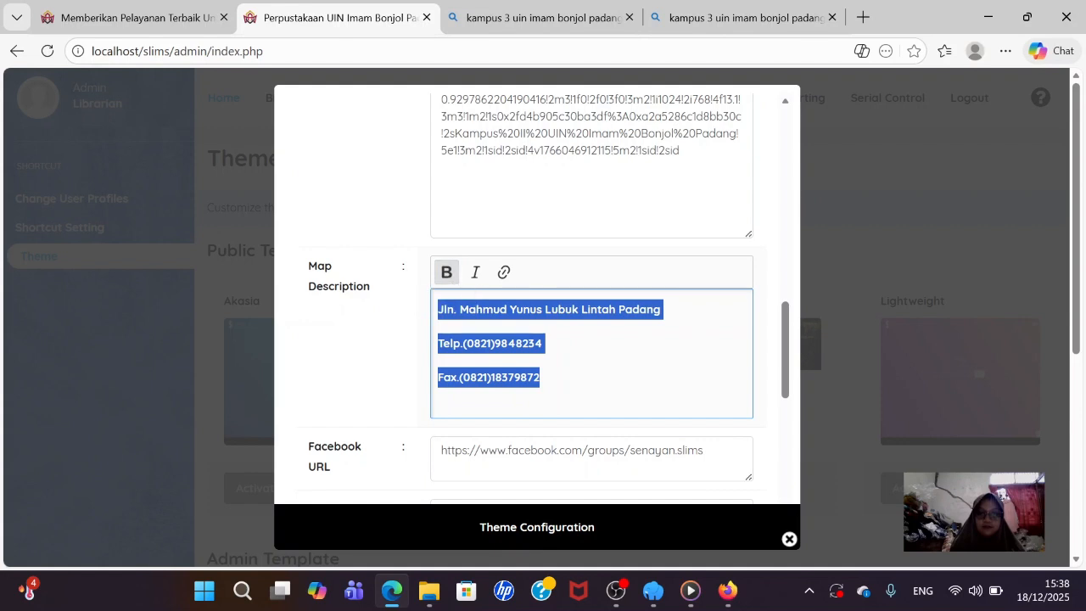
scroll(543, 331, "down", 1)
left_click(542, 294)
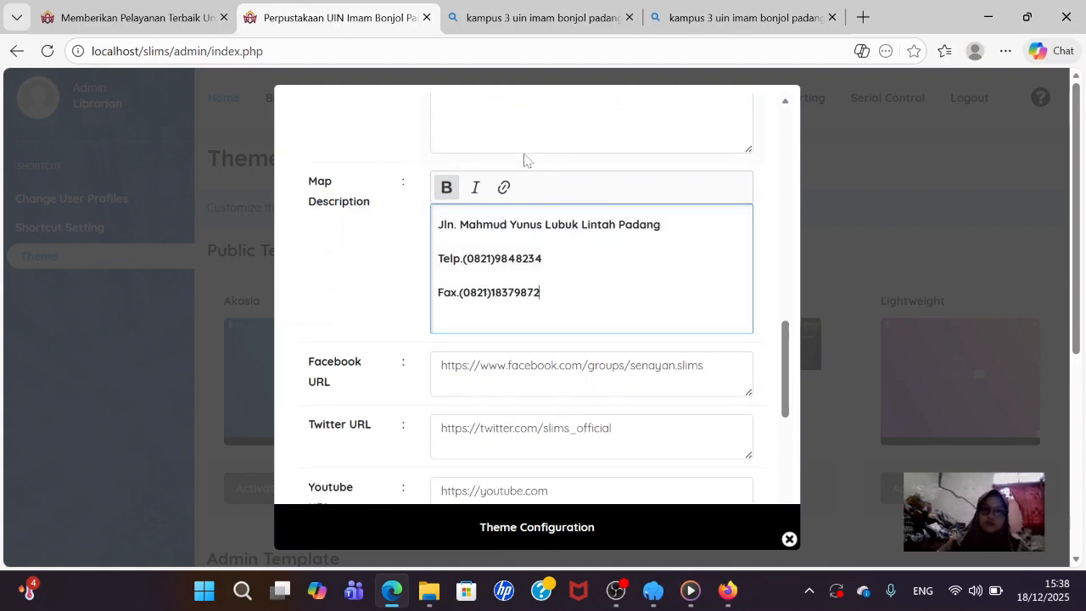
scroll(530, 314, "down", 2)
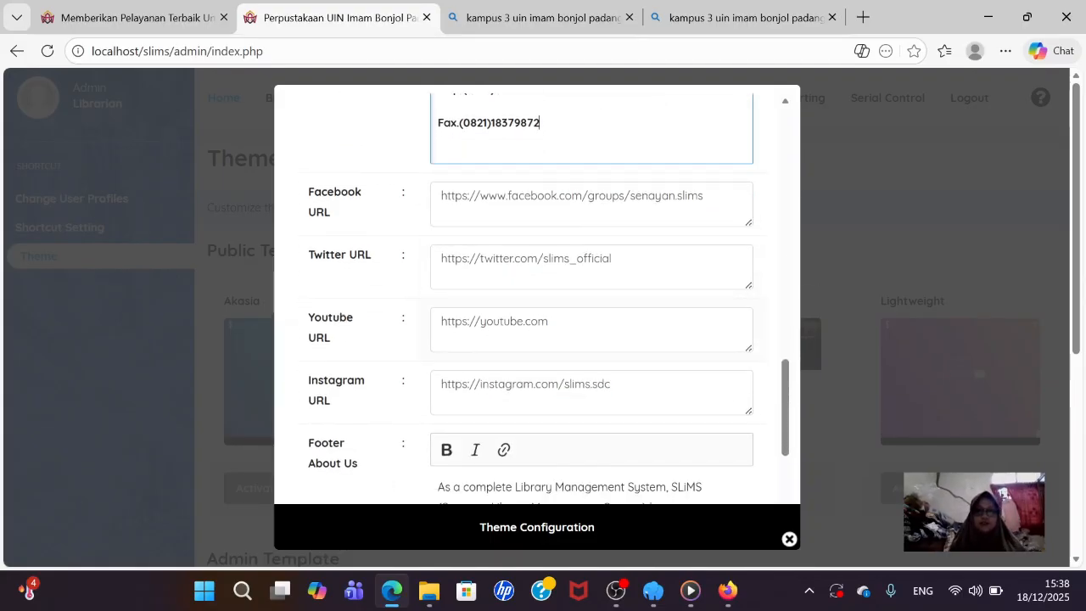
scroll(536, 296, "down", 3)
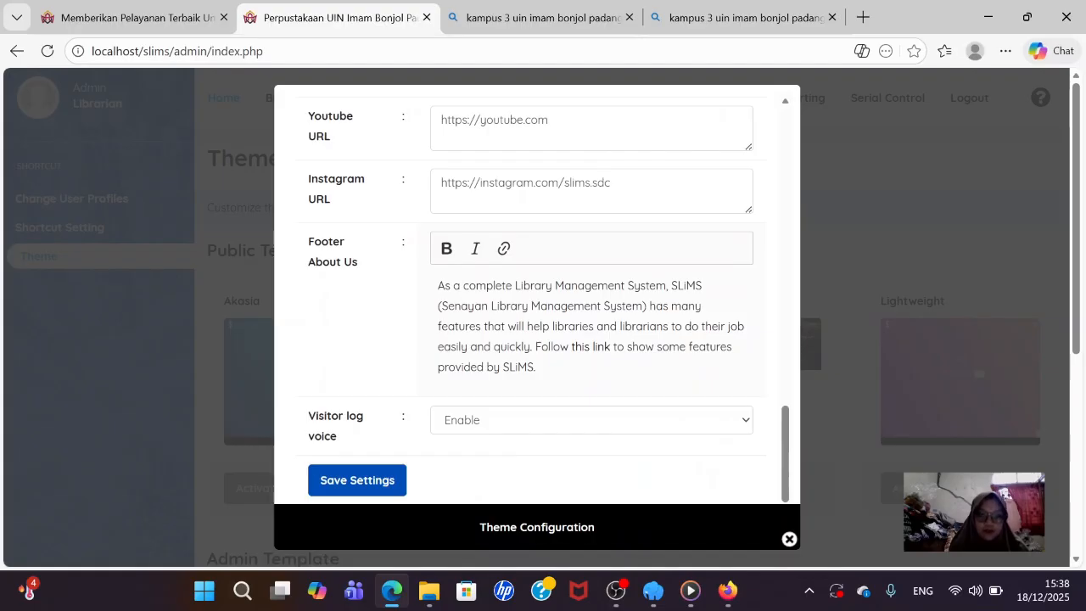
- Replace the default Footer About Us with a bold sentence about Perpustakaan UIN Imam Bonjol Padang serving academics
left_click_drag(536, 367, 438, 285)
key("BackSpace")
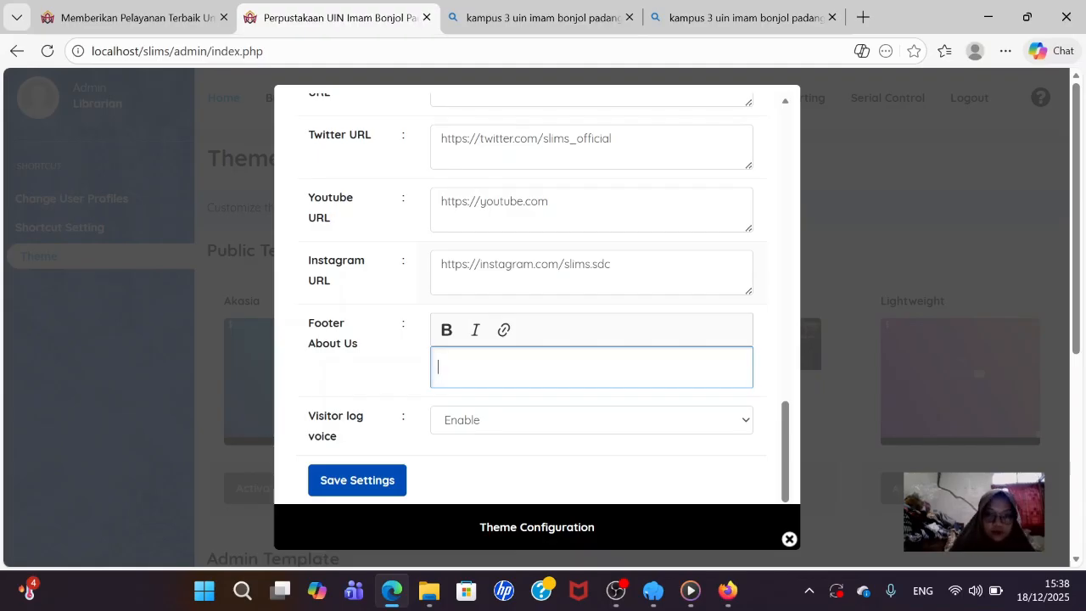
left_click(446, 329)
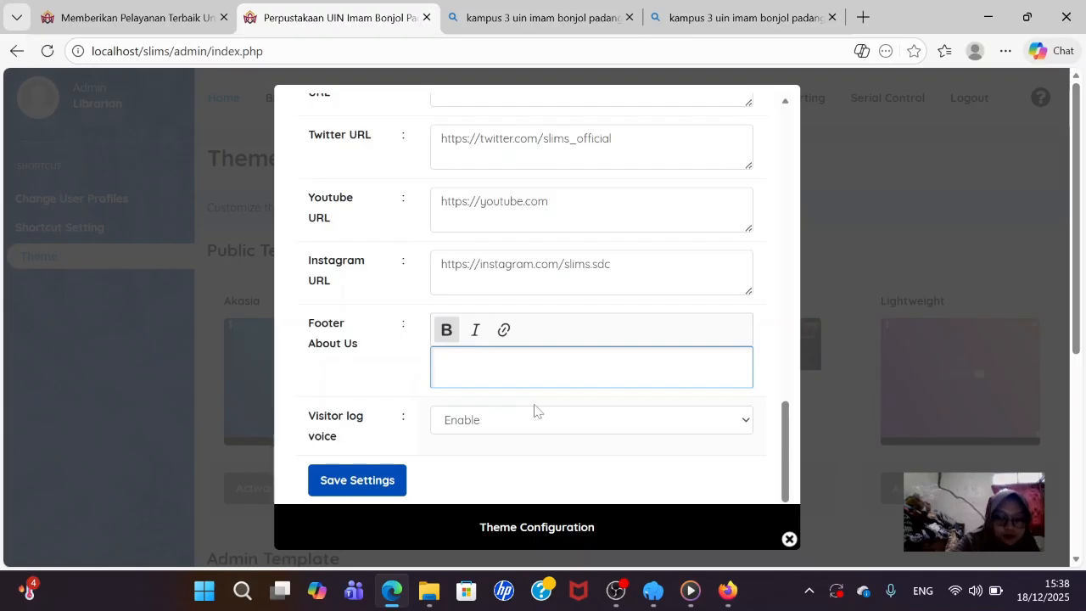
type("Perp")
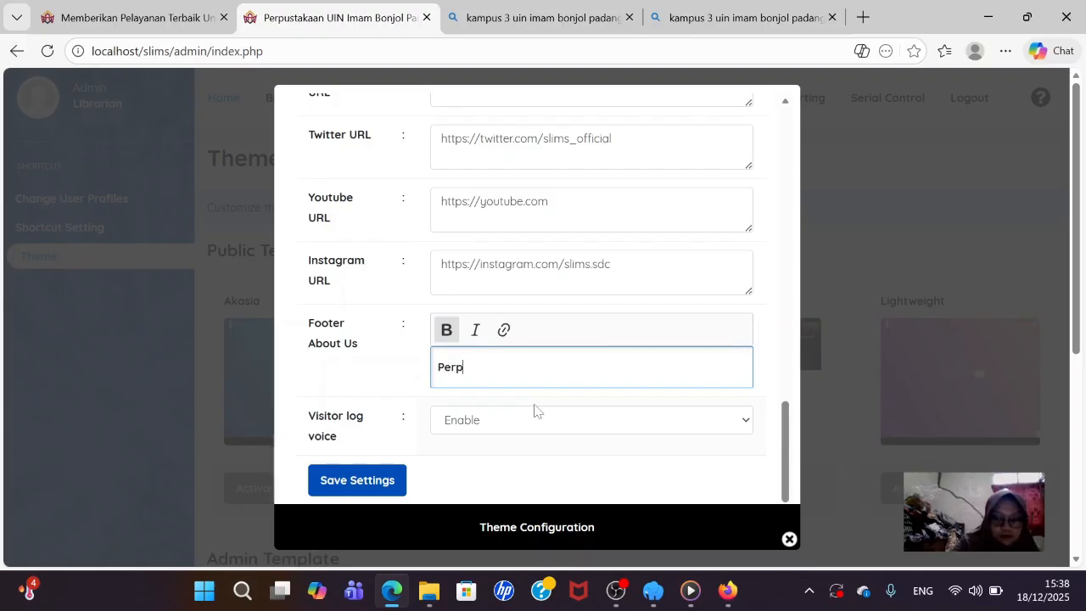
type("ustakaa")
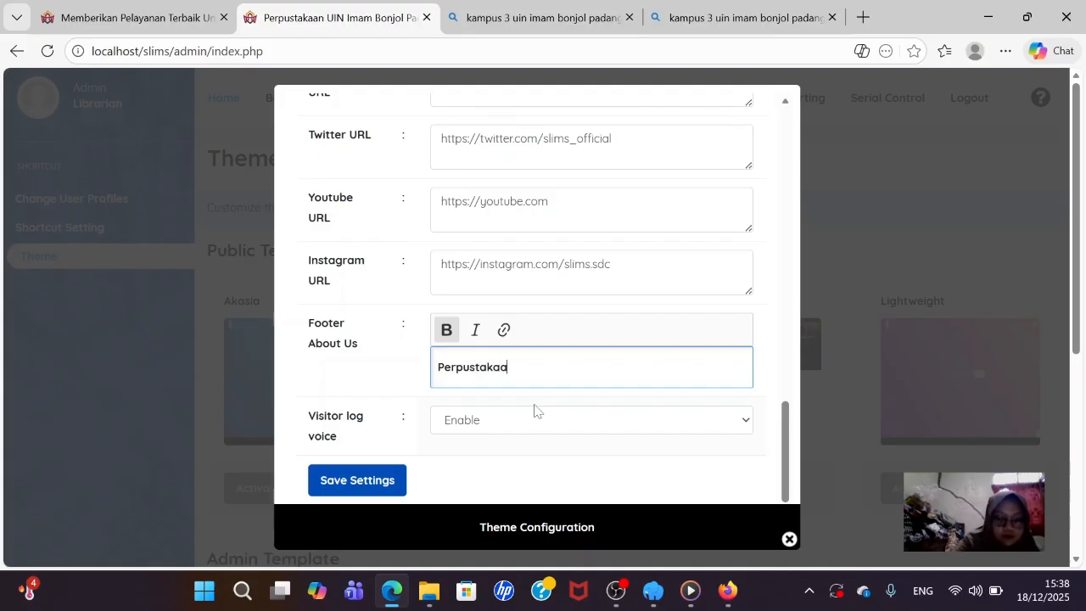
type("n")
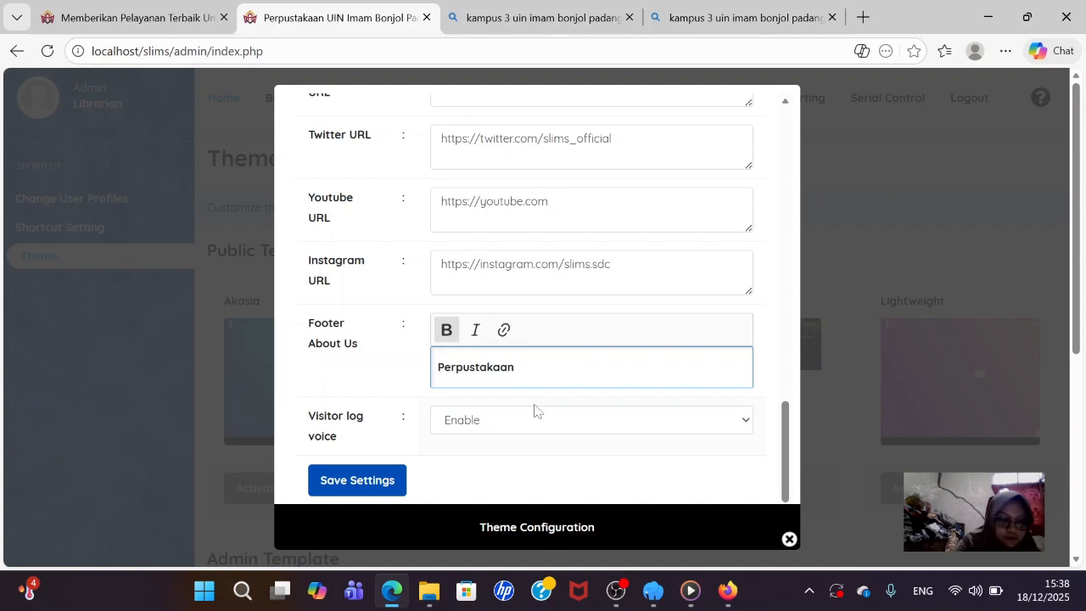
type(" UI")
key("BackSpace")
key("BackSpace")
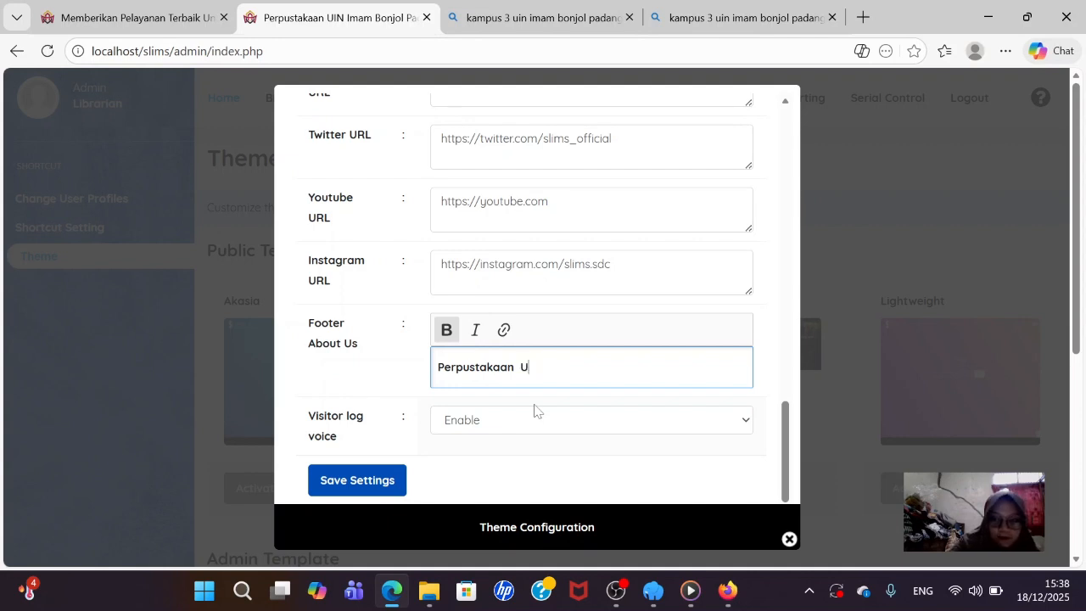
type("UIN IAM")
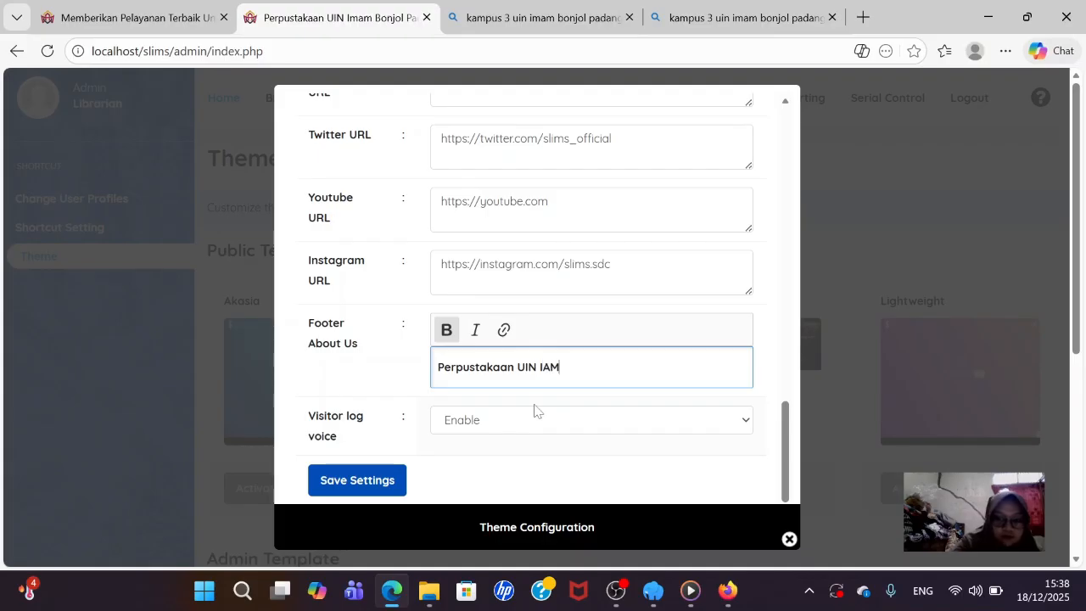
key("BackSpace")
key("BackSpace")
type("ma")
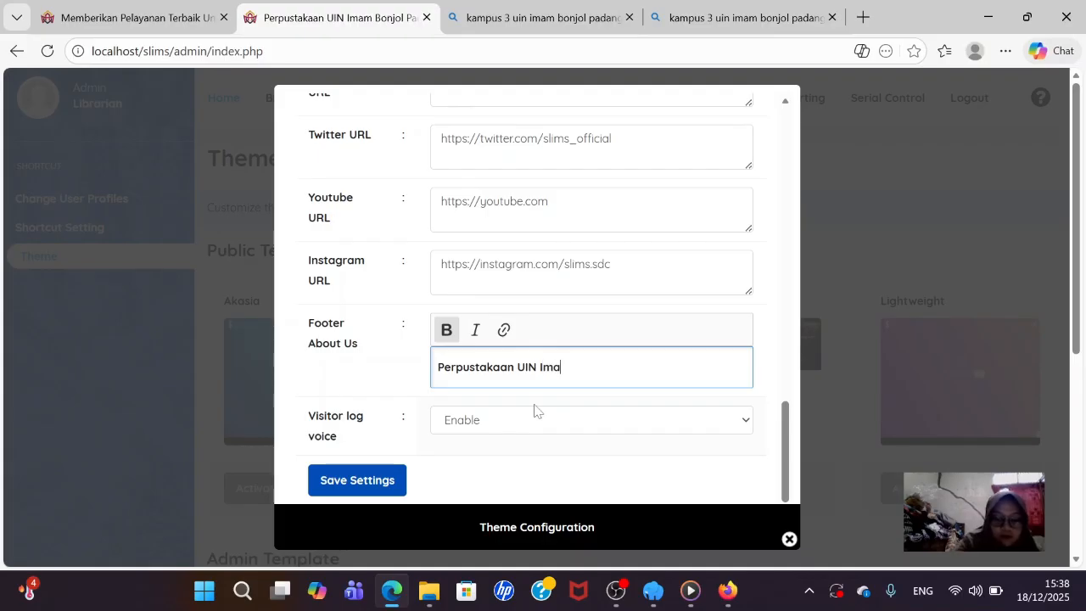
type("m Bonjol Padang ")
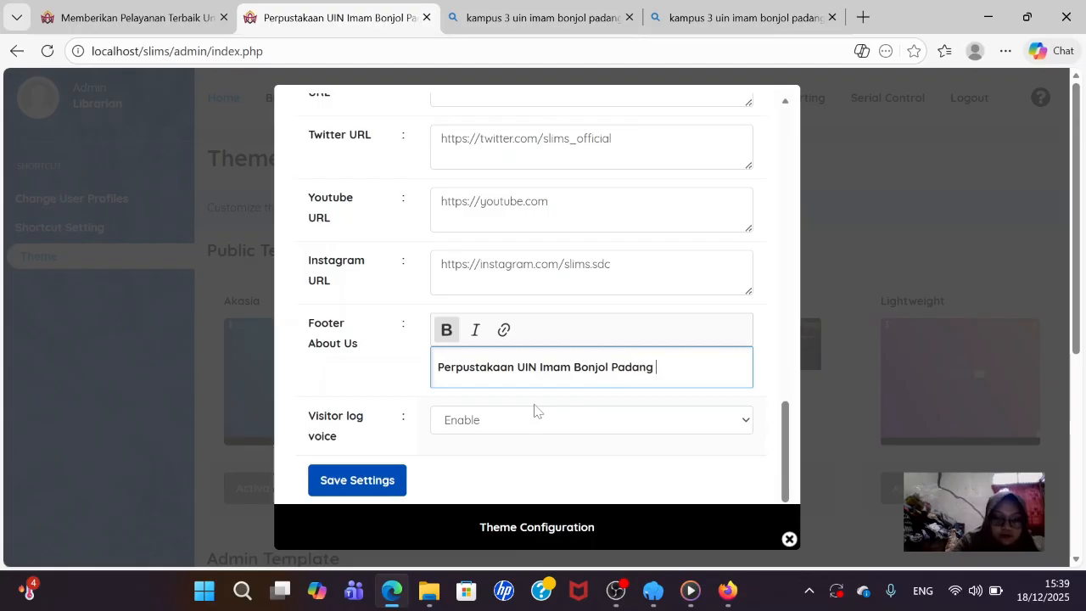
type("sia")
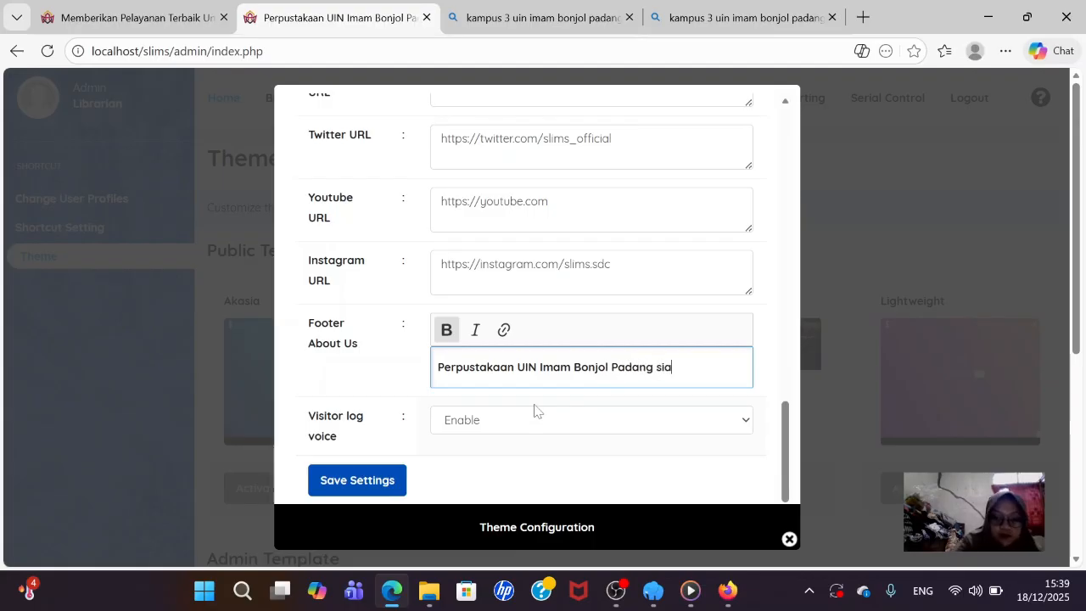
type("p untuk melo")
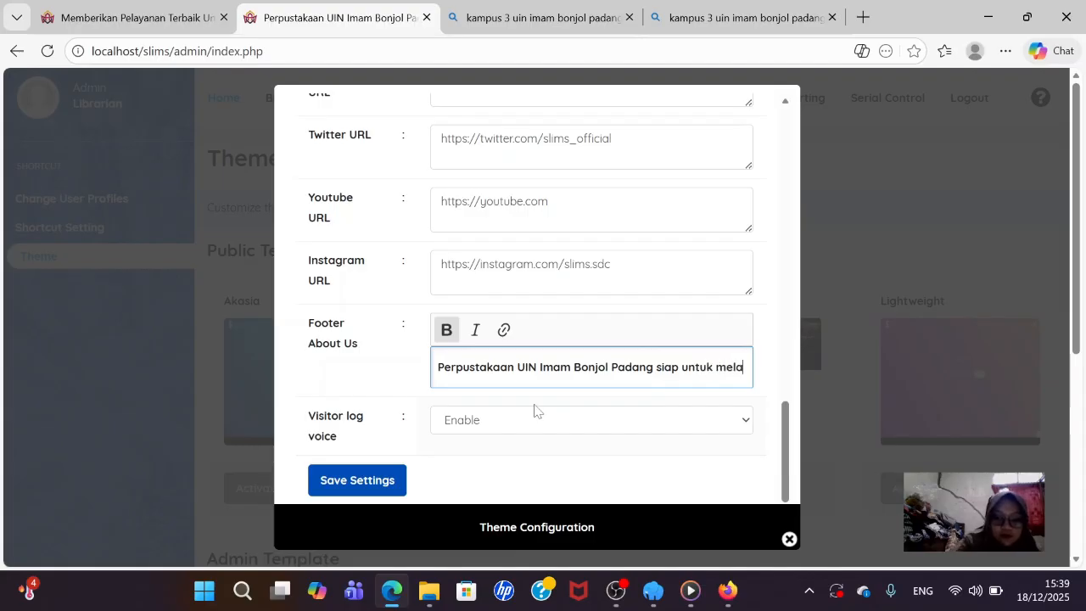
key("BackSpace")
type("aya")
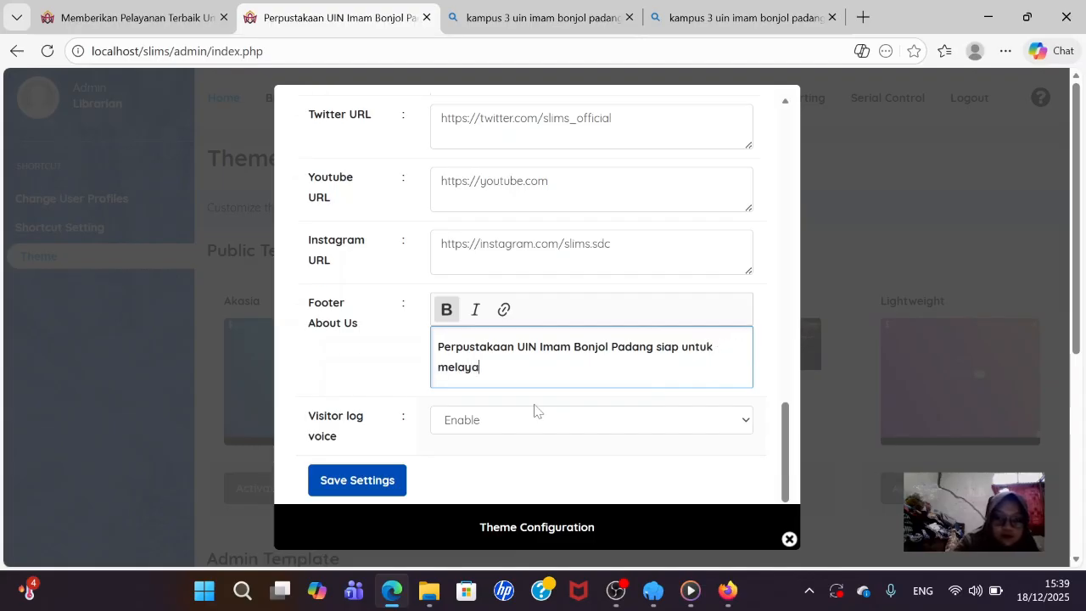
type("ni ")
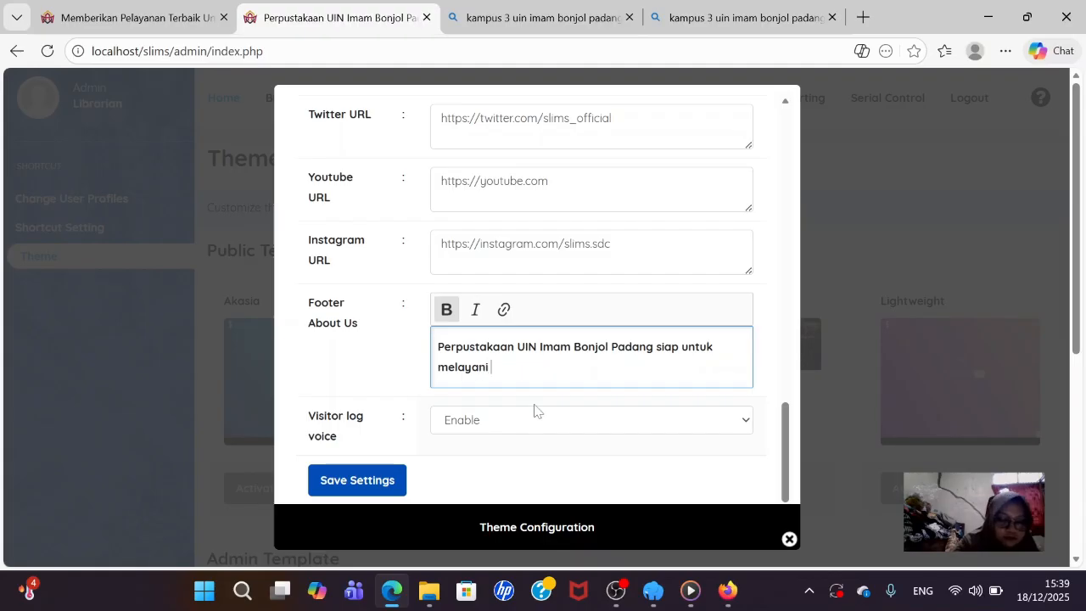
type("para")
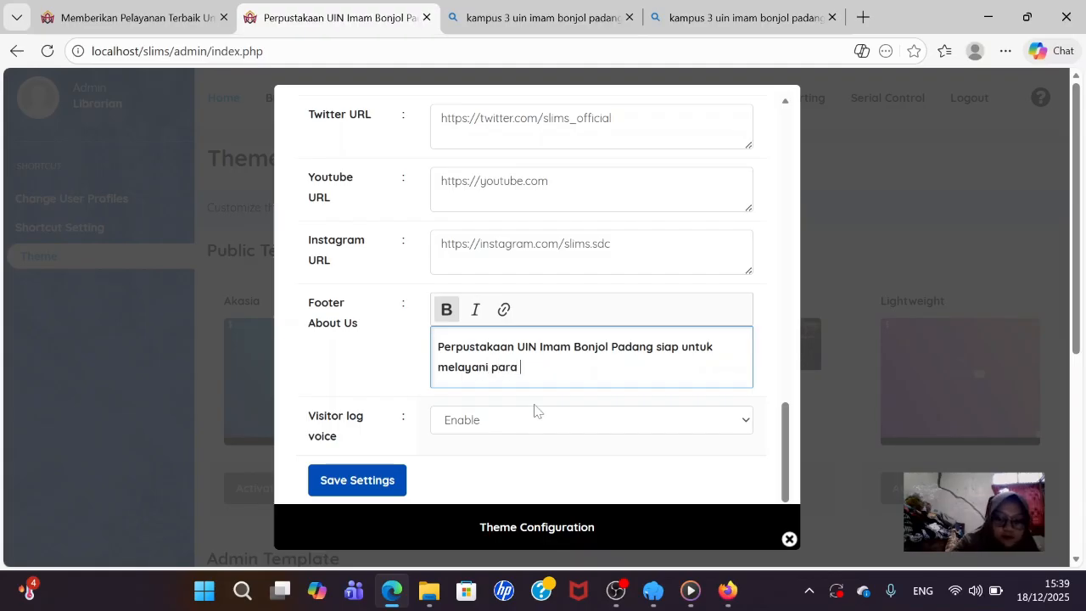
type(" pemus")
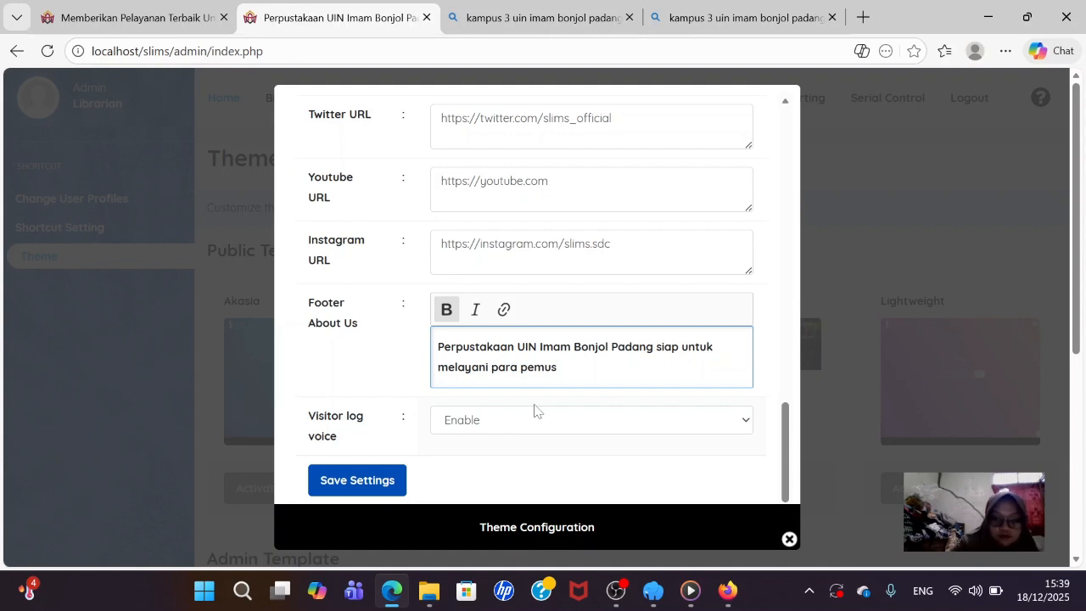
type("taka")
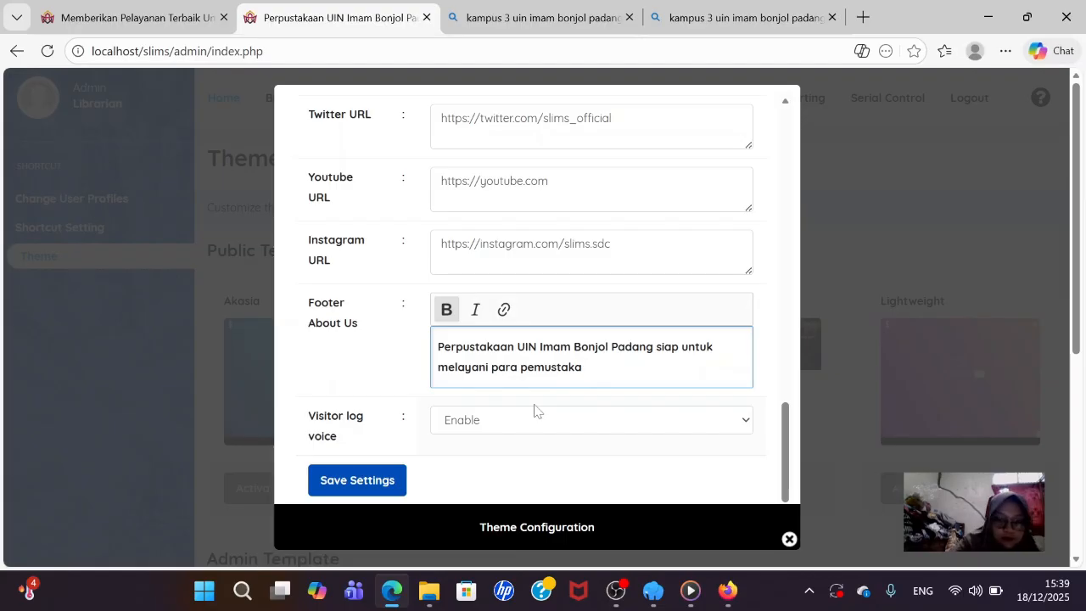
type("akade")
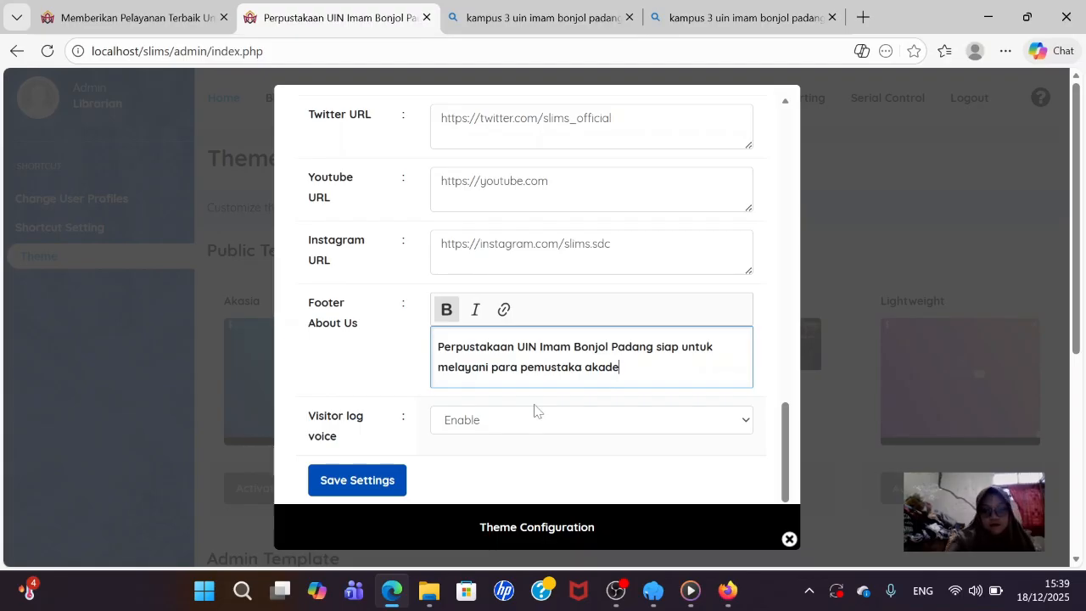
type("mik dan")
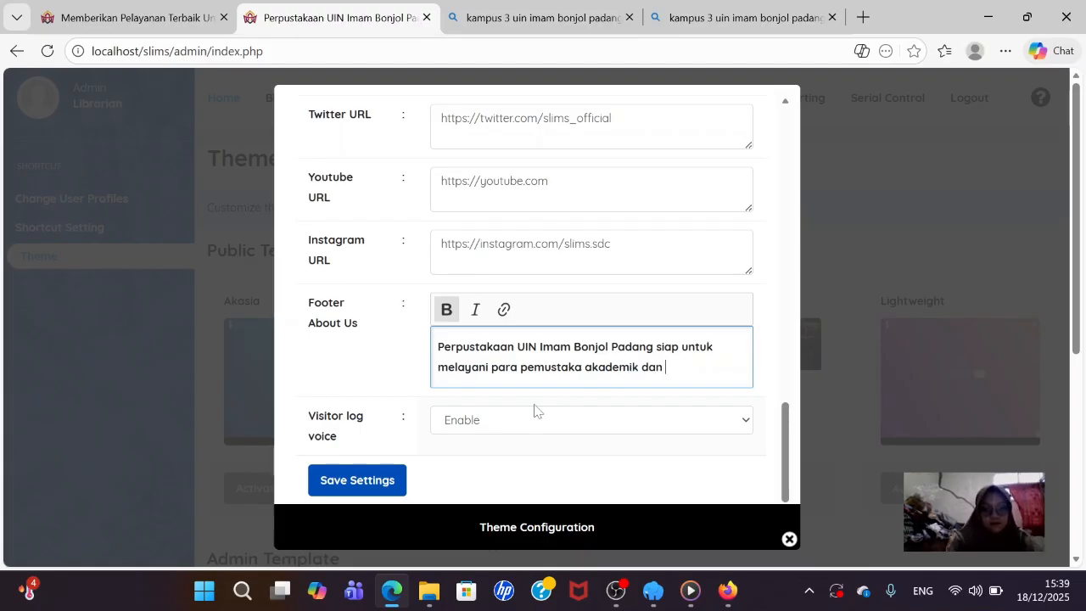
type(" berupaya")
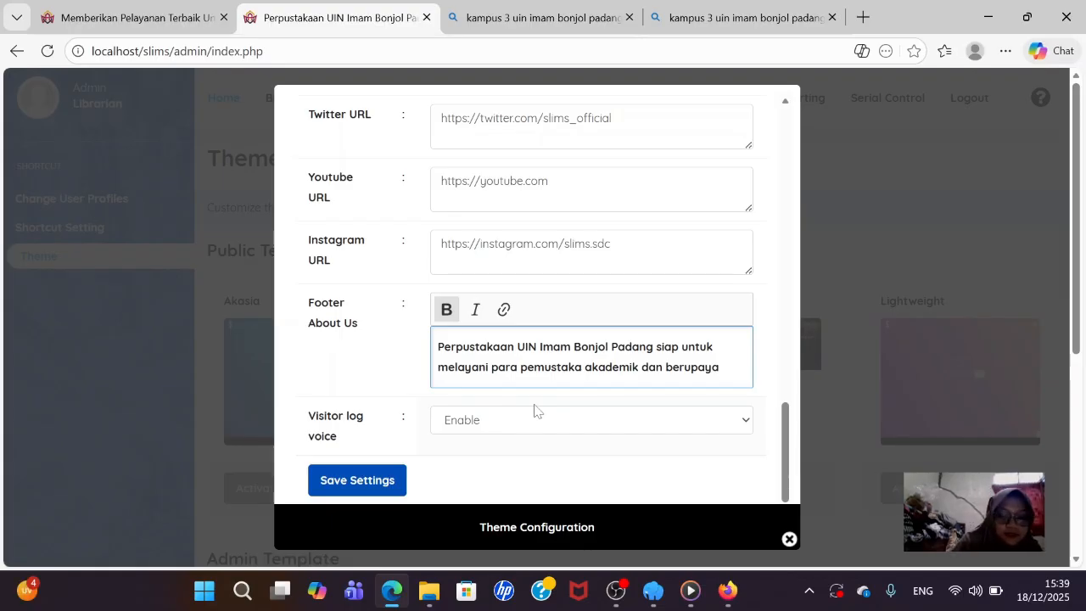
type(" memberika")
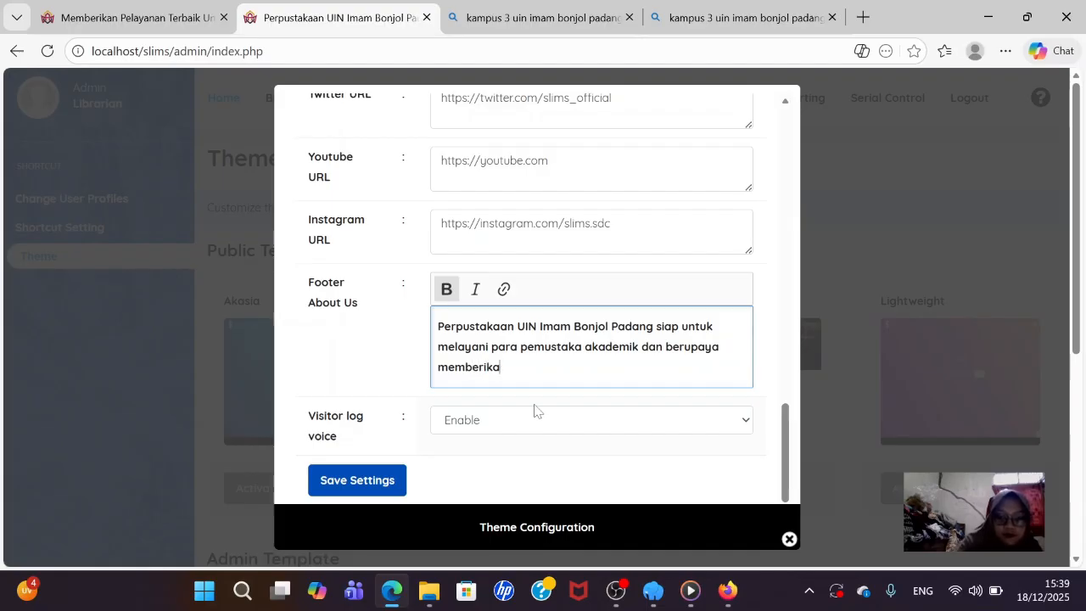
type("n layanan yang")
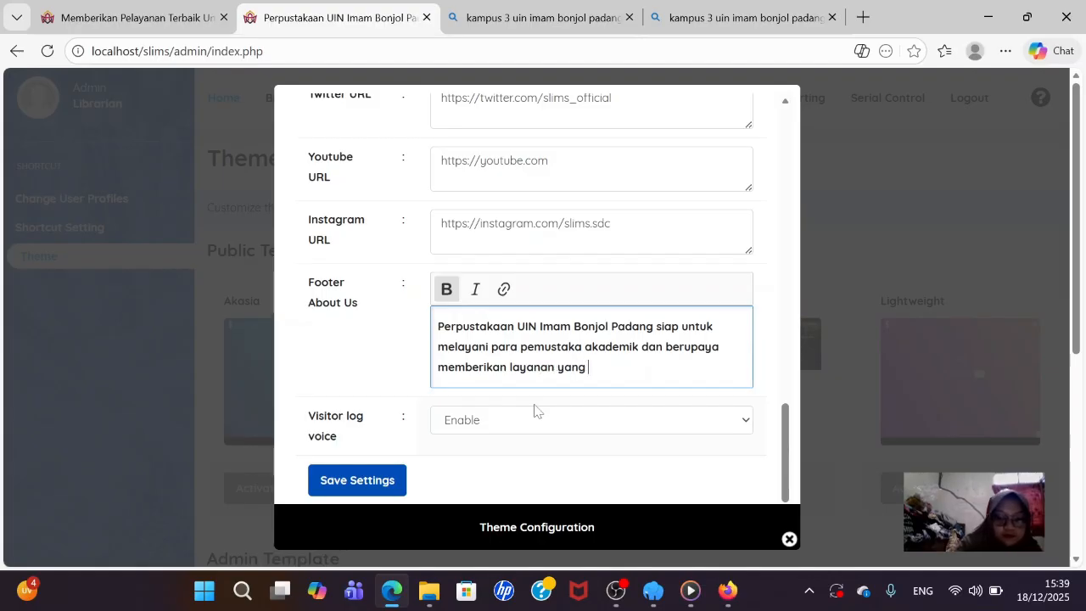
type(" terbaik")
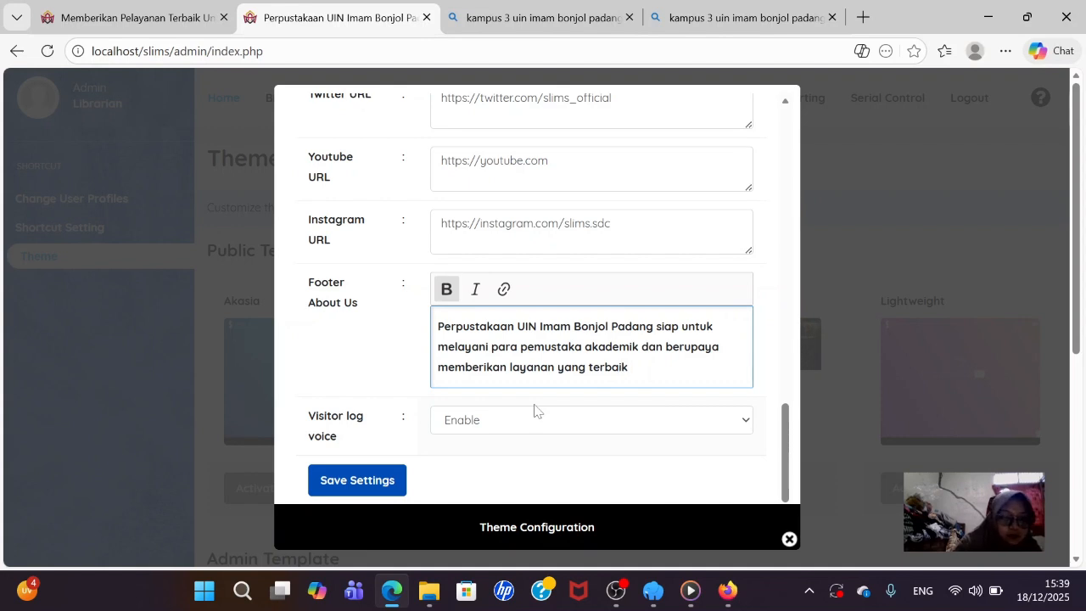
type(" untuk")
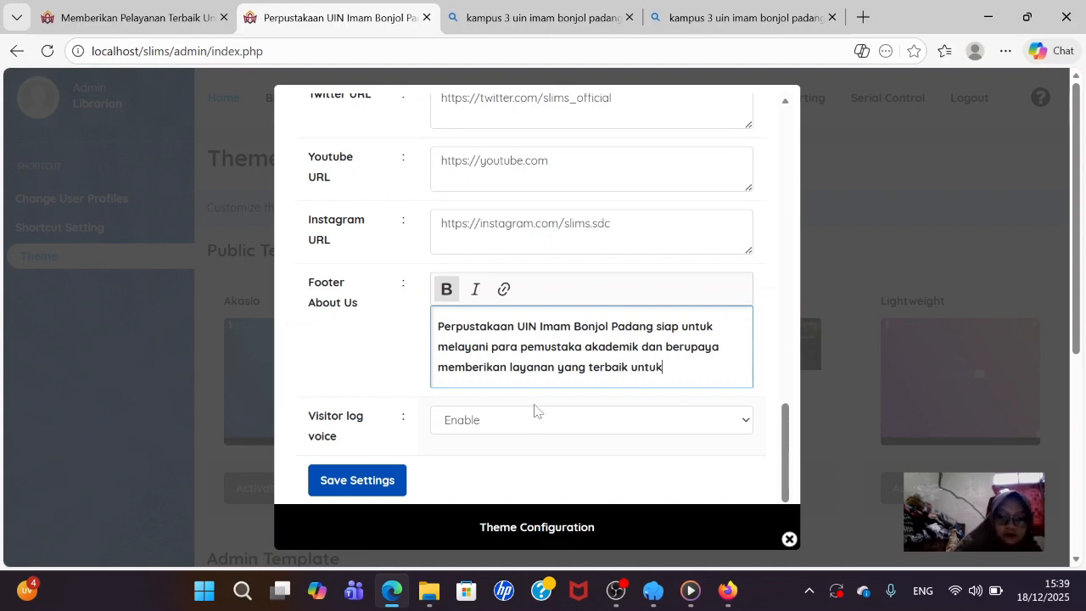
type(" m")
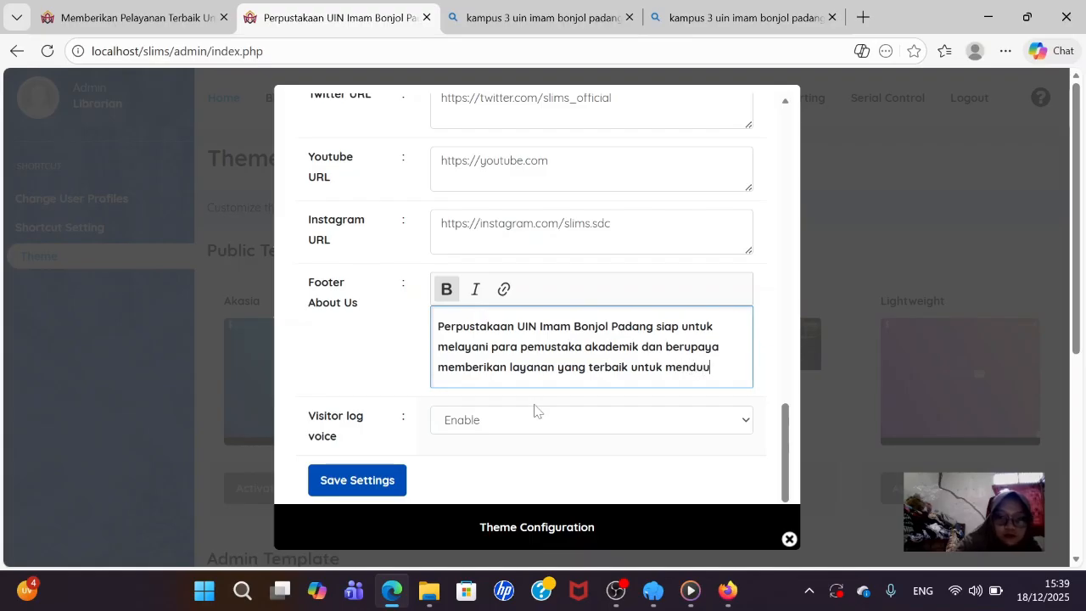
type("endukun")
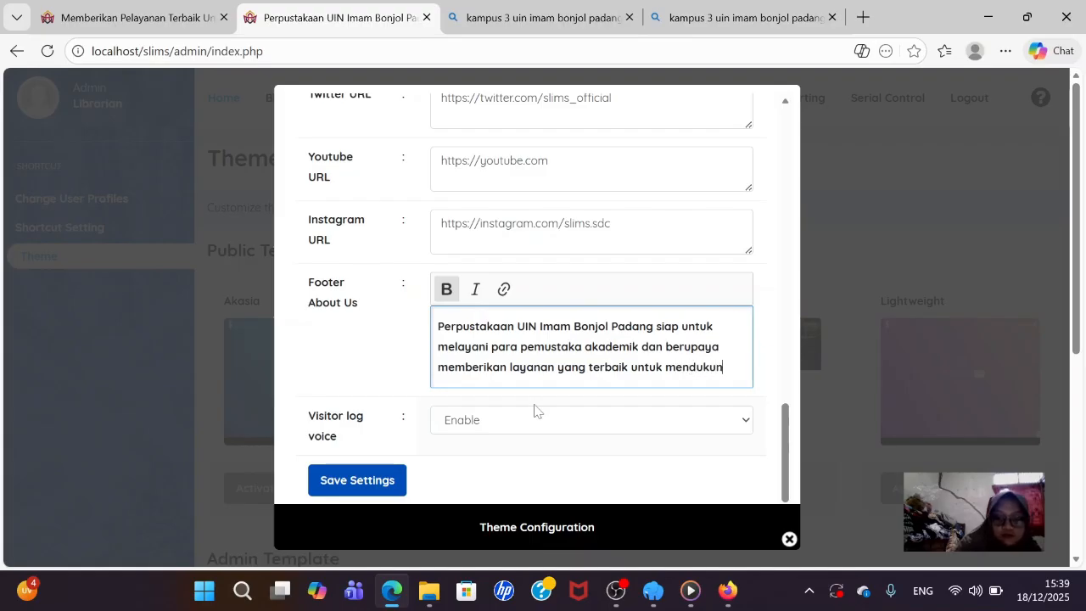
type("g suasa")
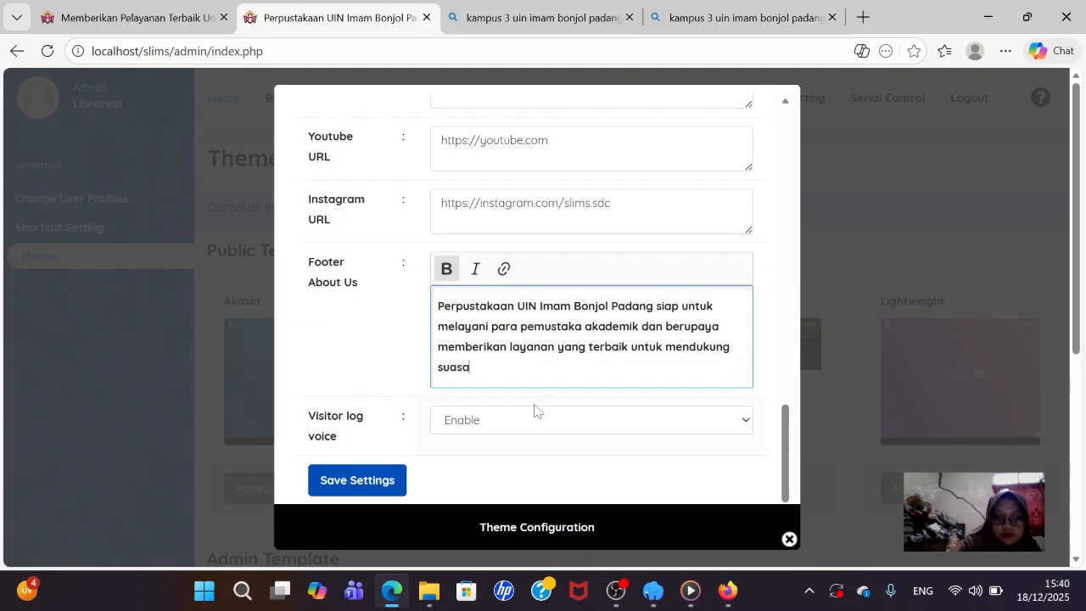
type("na a")
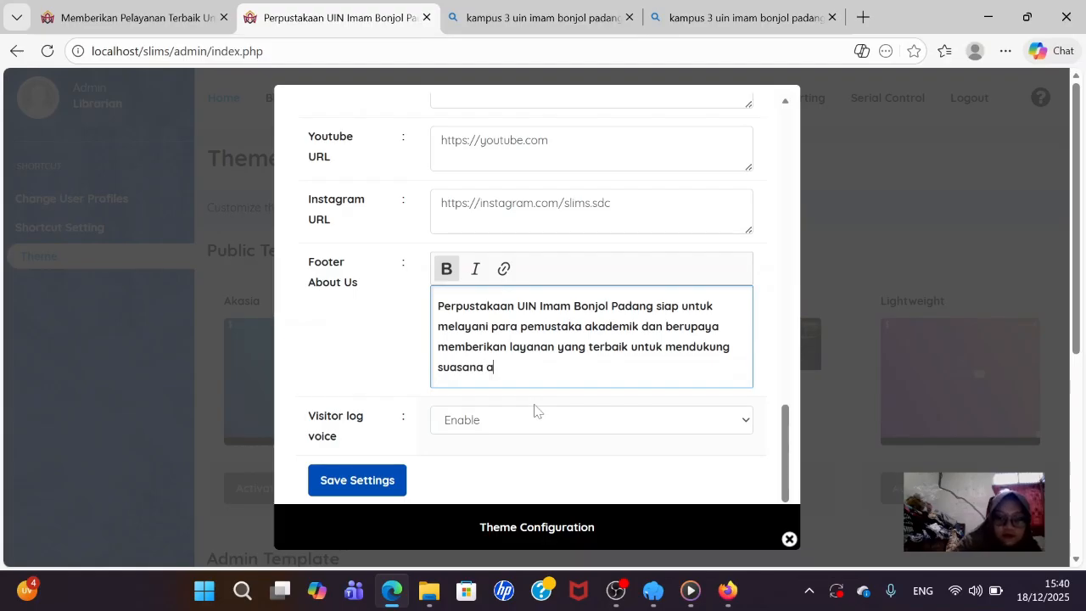
type("kademik")
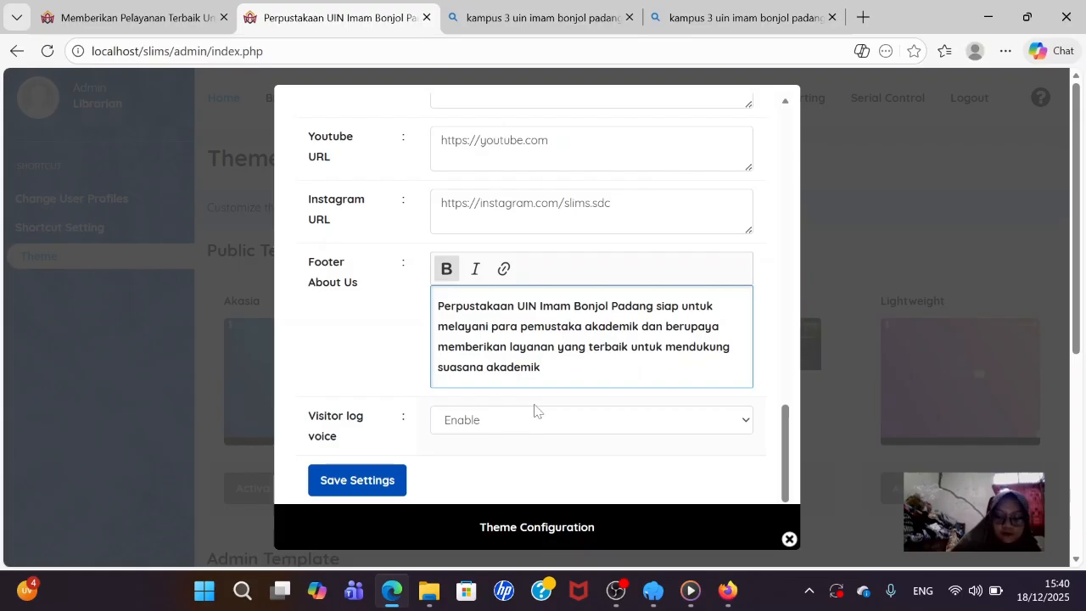
type(".")
scroll(535, 410, "down", 1)
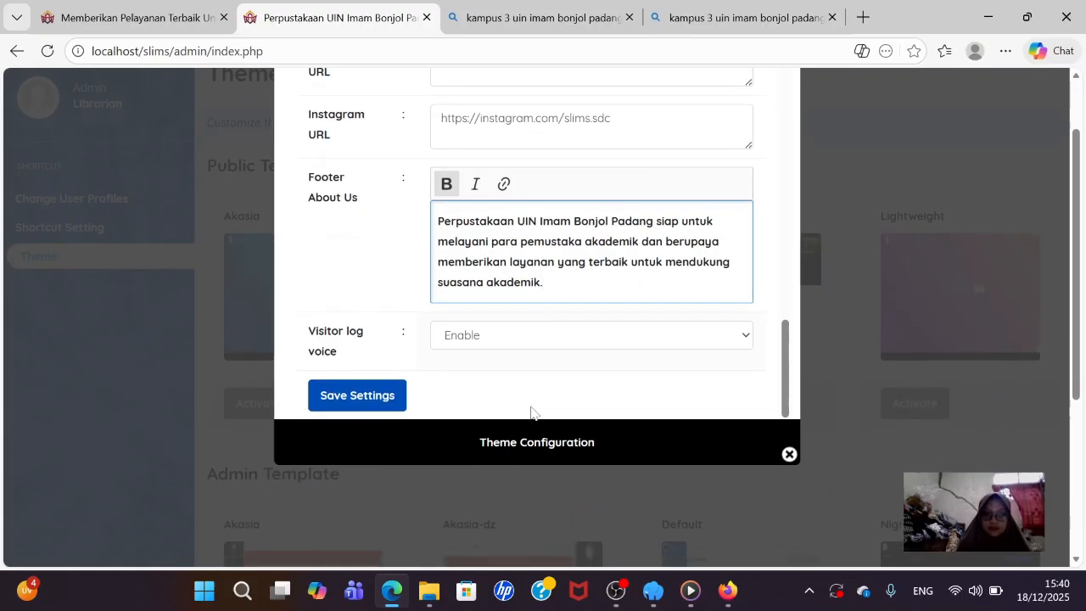
- Save the theme settings and reload the public homepage to review the new tagline and footer
left_click(376, 400)
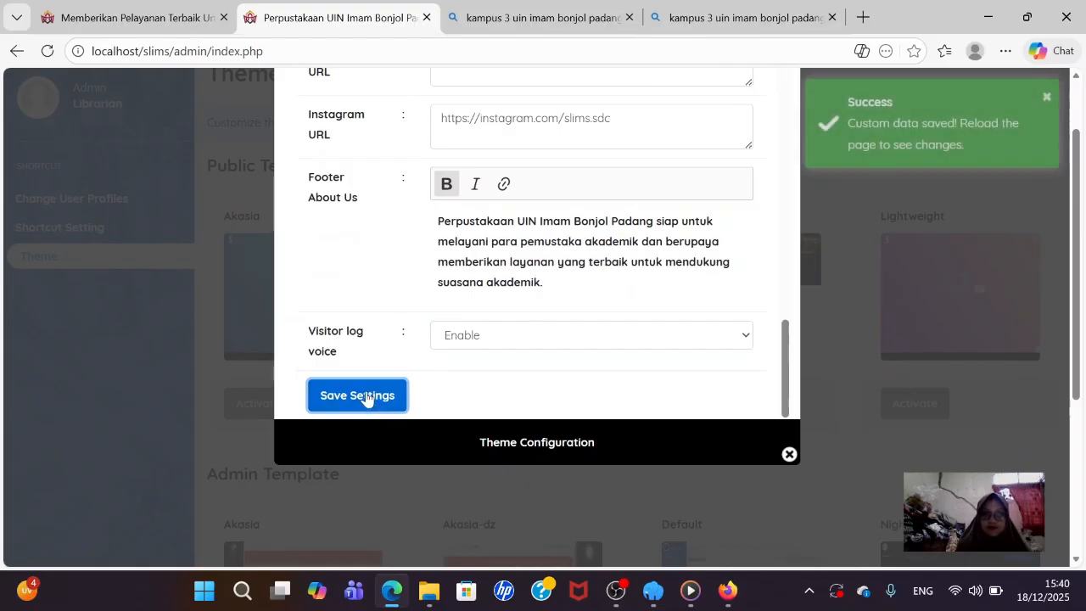
left_click(136, 17)
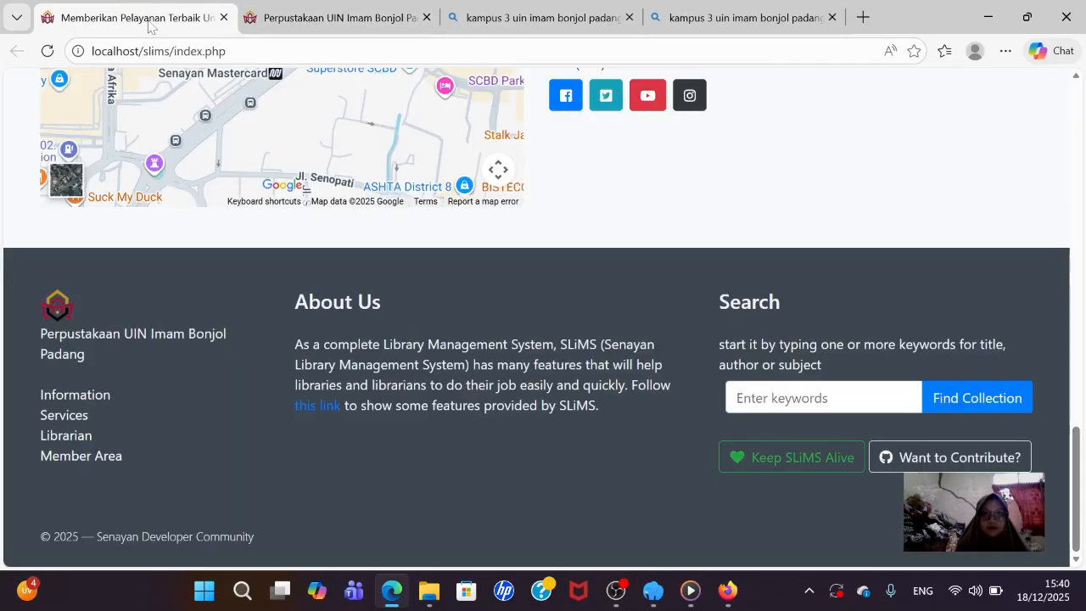
scroll(250, 142, "up", 10)
scroll(255, 177, "up", 5)
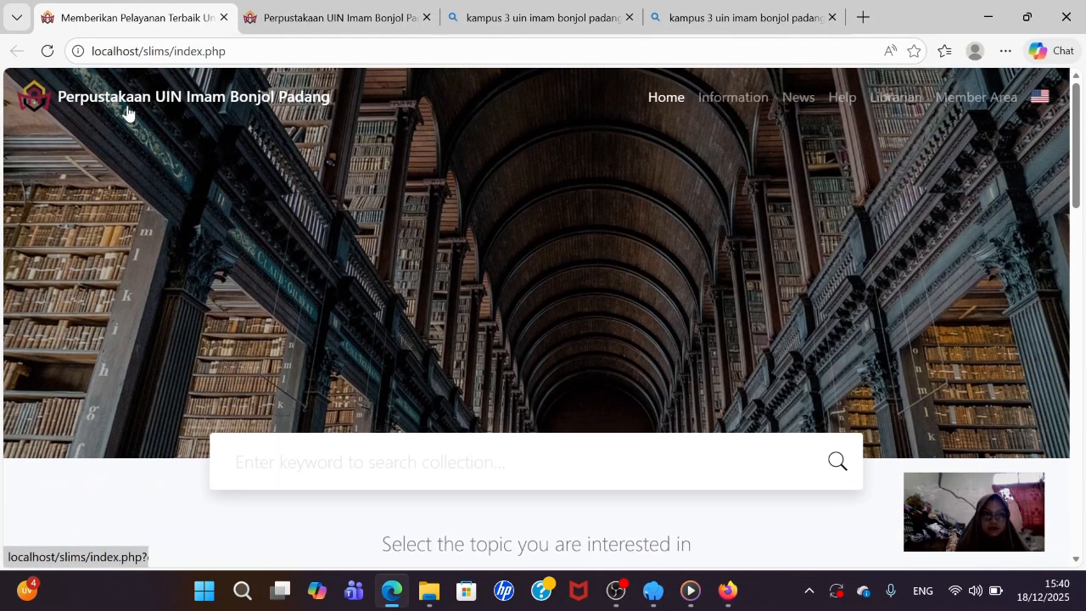
left_click(44, 55)
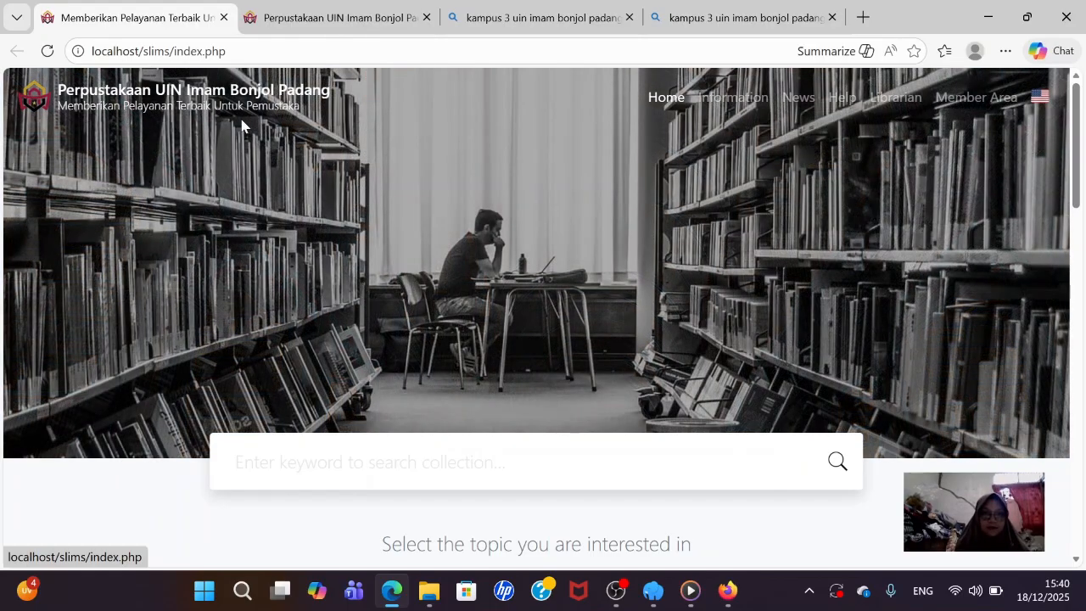
scroll(241, 126, "down", 2)
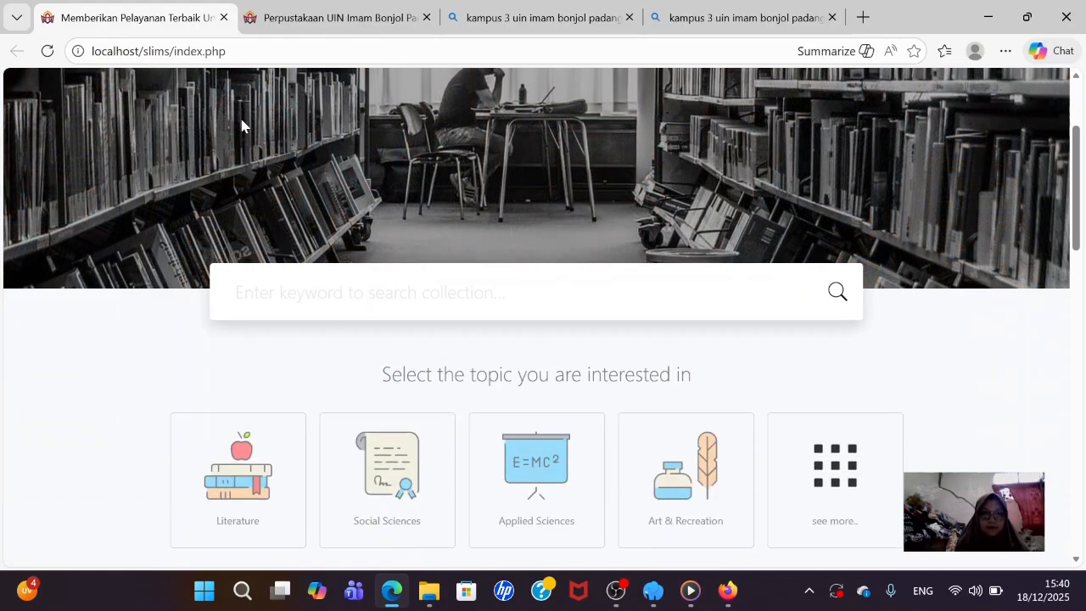
scroll(241, 126, "down", 10)
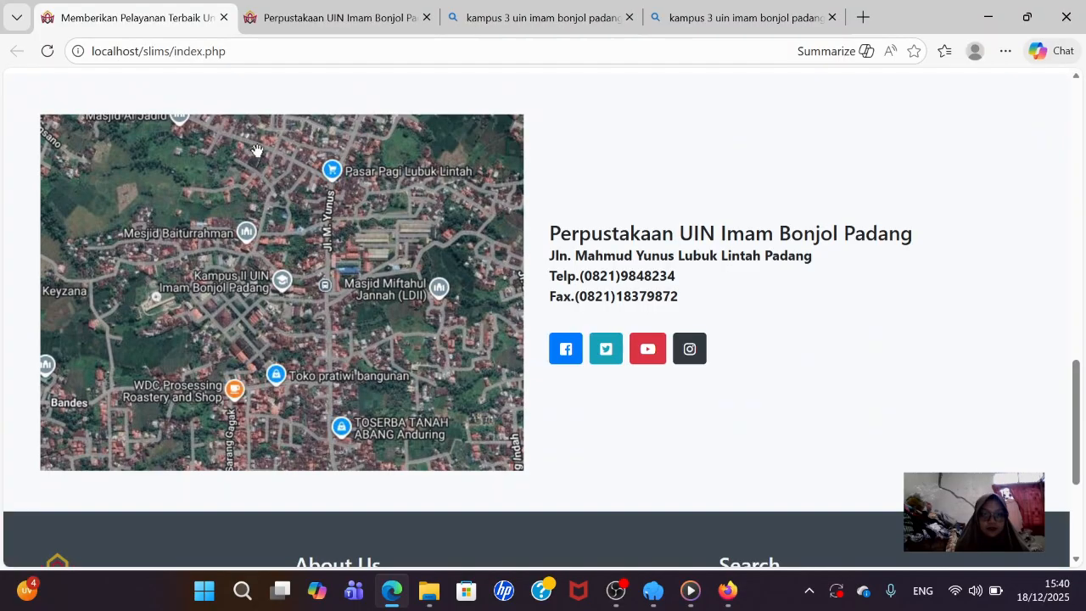
scroll(289, 227, "down", 1)
scroll(288, 227, "up", 2)
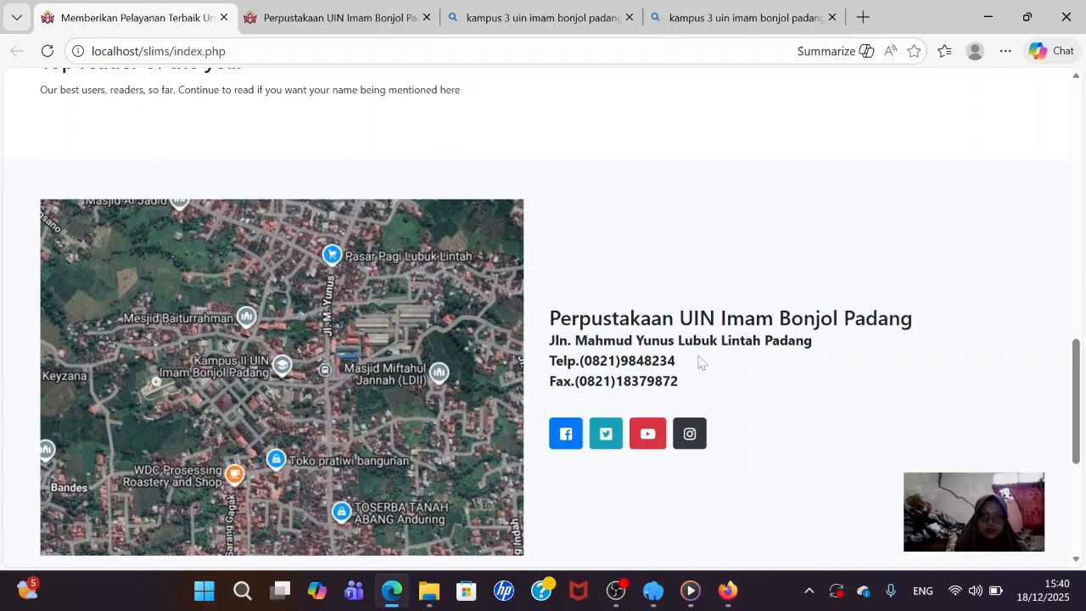
scroll(567, 298, "up", 15)
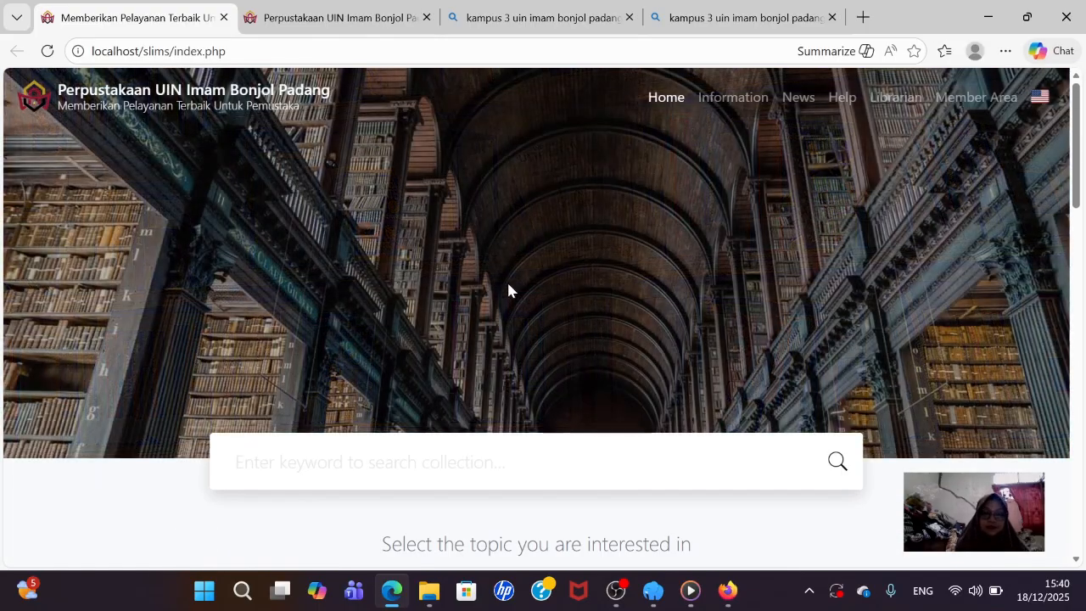
left_click(630, 592)
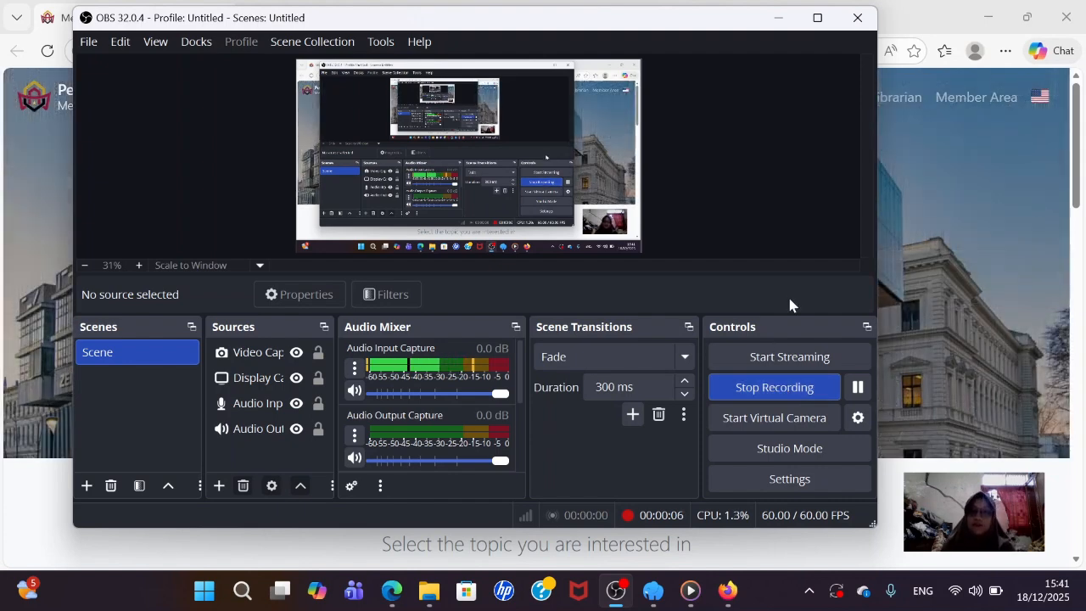
left_click(779, 18)
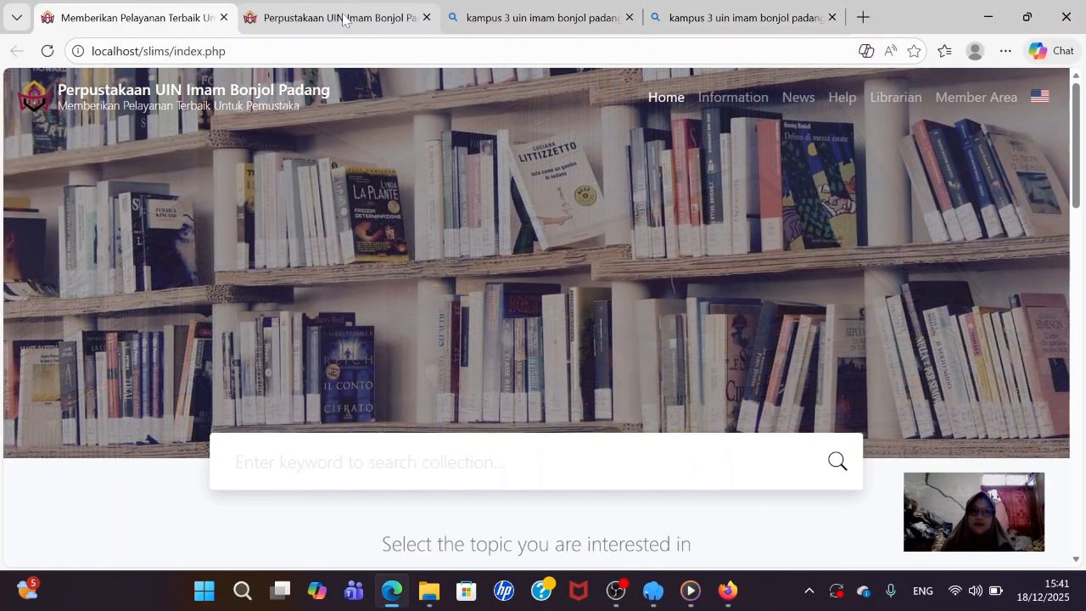
mouse_move(340, 23)
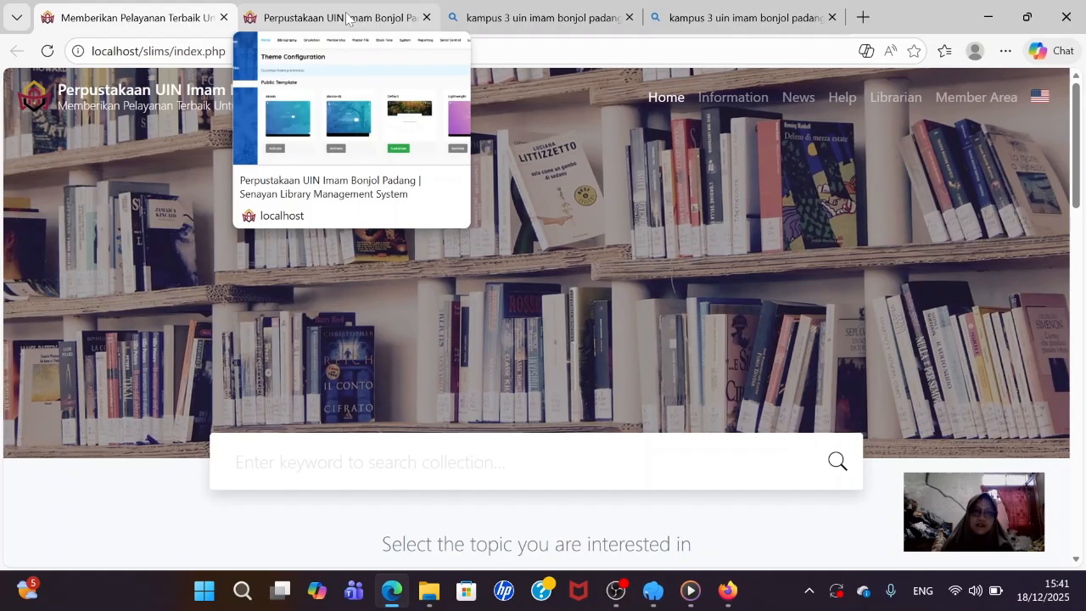
- Go to the admin area's Bibliography module, which holds no records yet
left_click(346, 19)
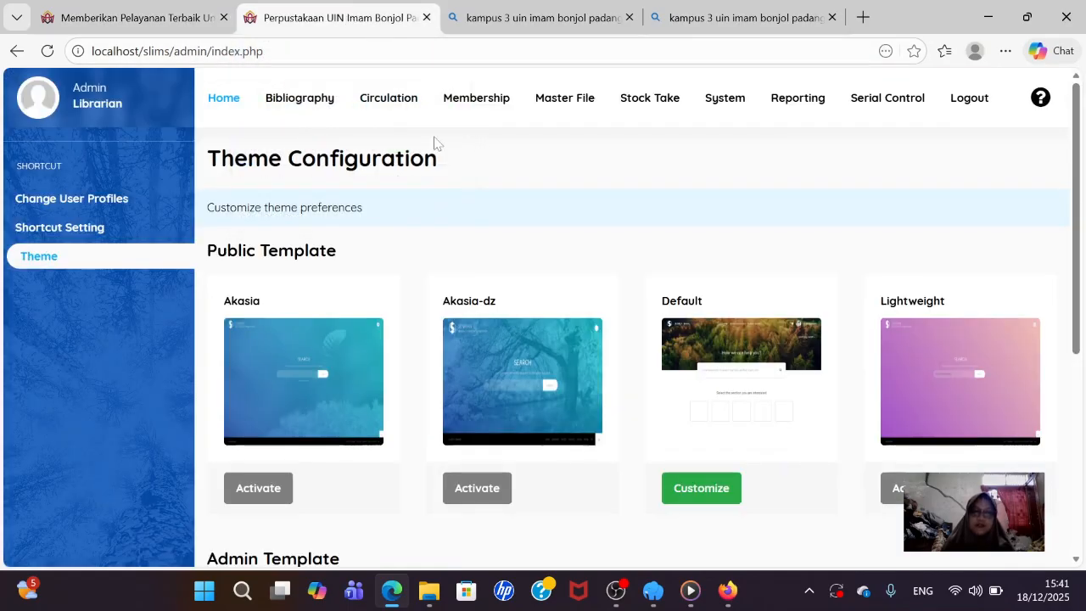
left_click(308, 102)
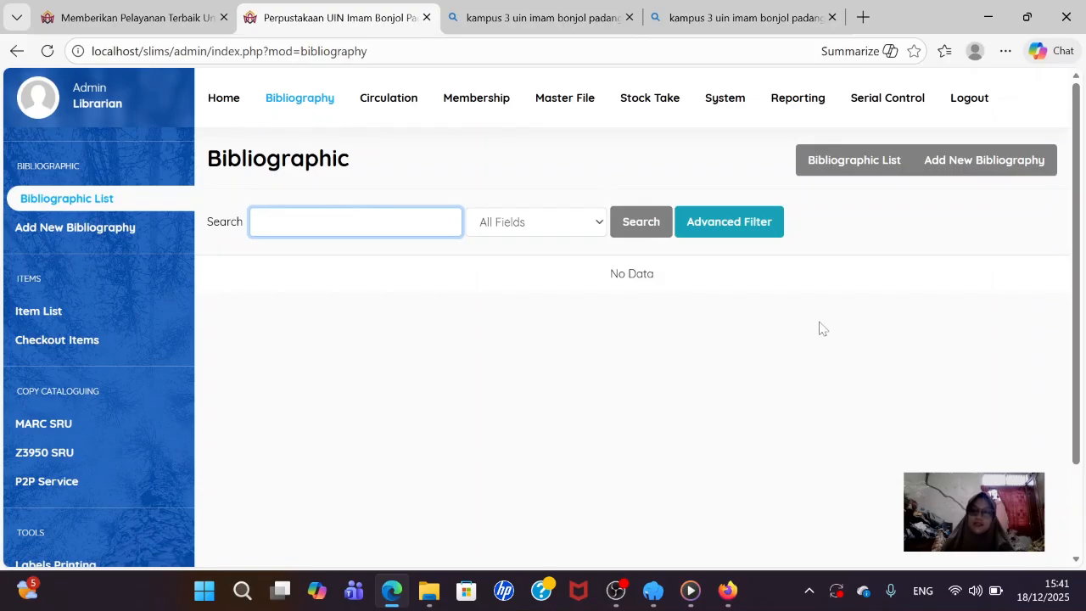
- Start a new bibliography record titled 'Pengantar ilmu perpustakaan'
left_click(962, 163)
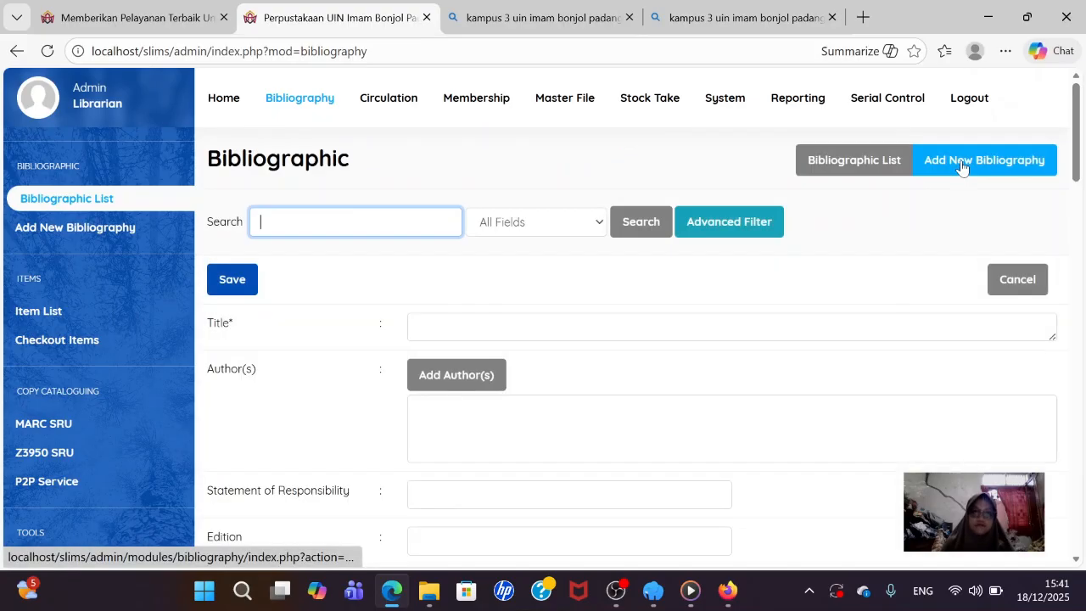
left_click(611, 327)
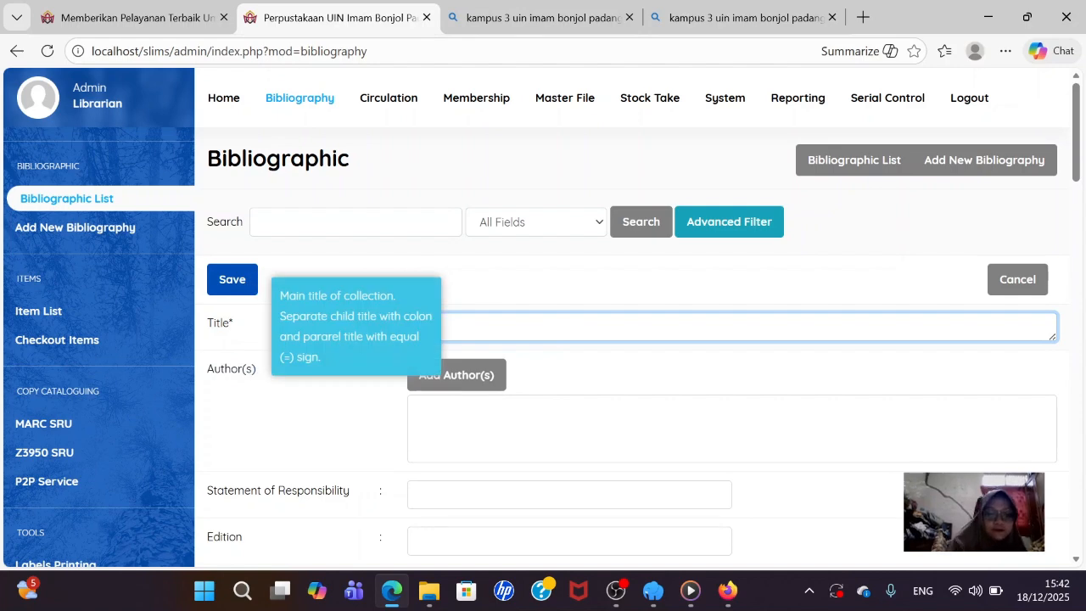
type("P")
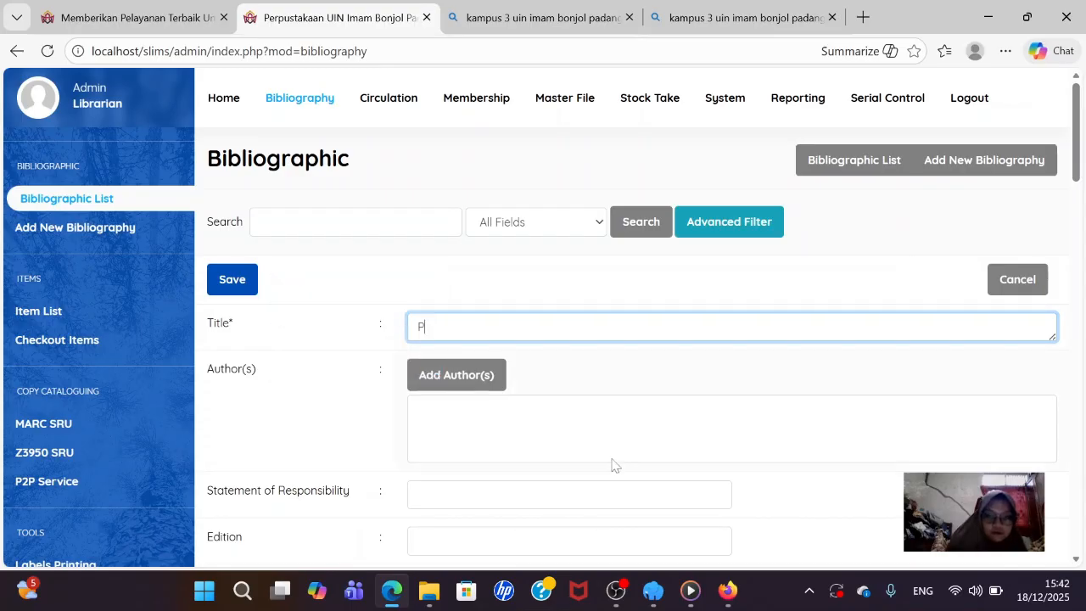
type("eng")
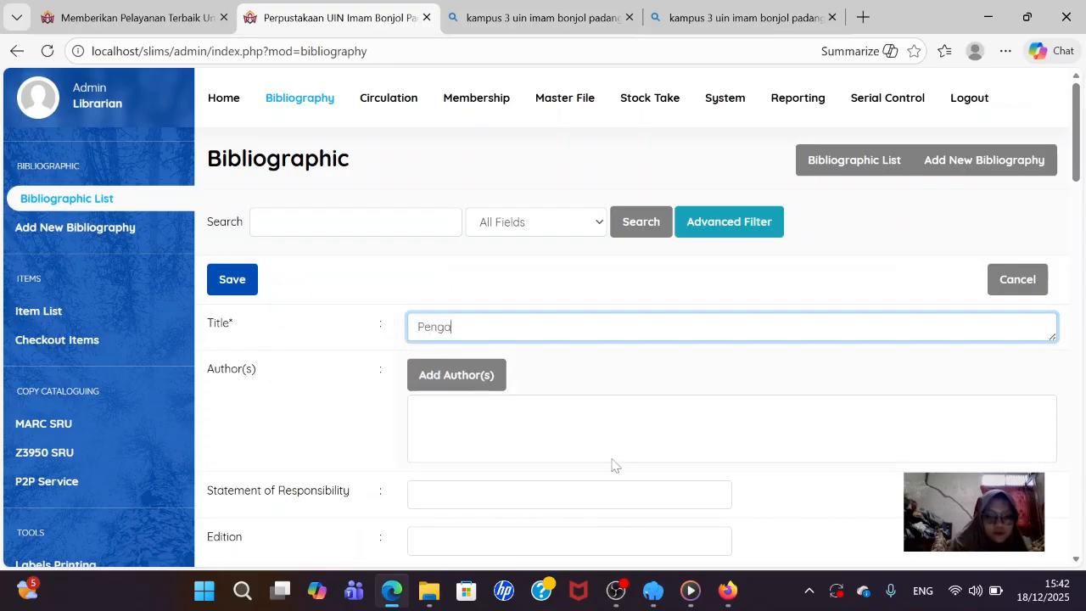
type("antar il")
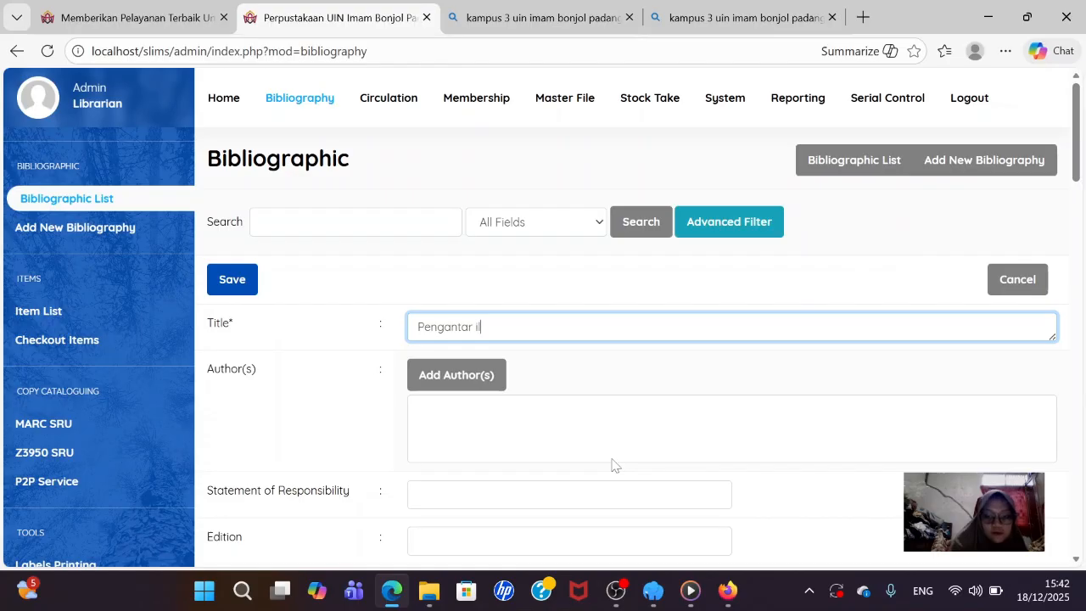
type("mu per")
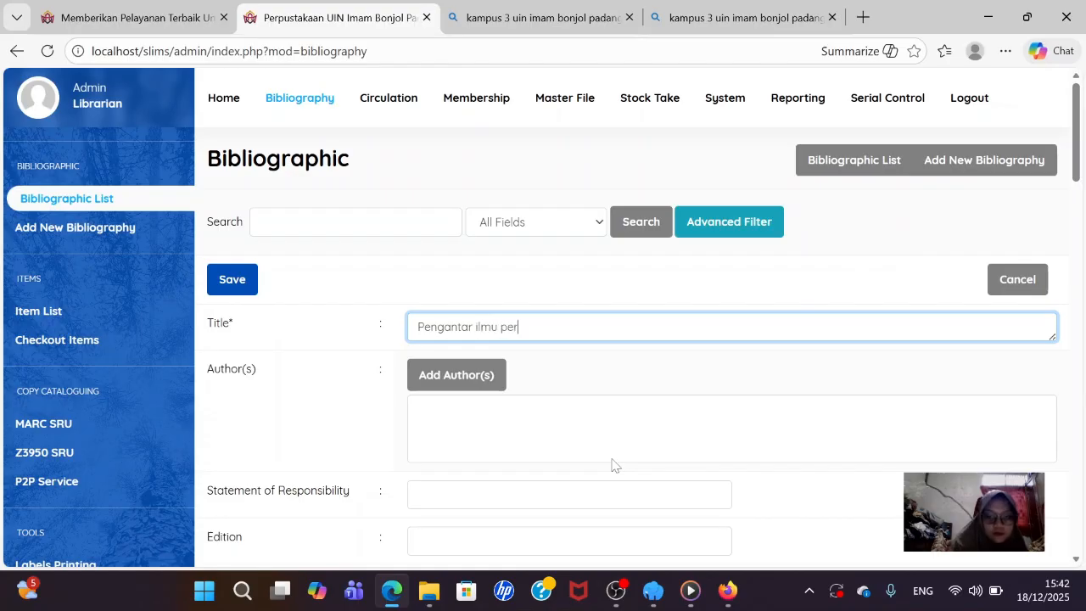
type("pustak")
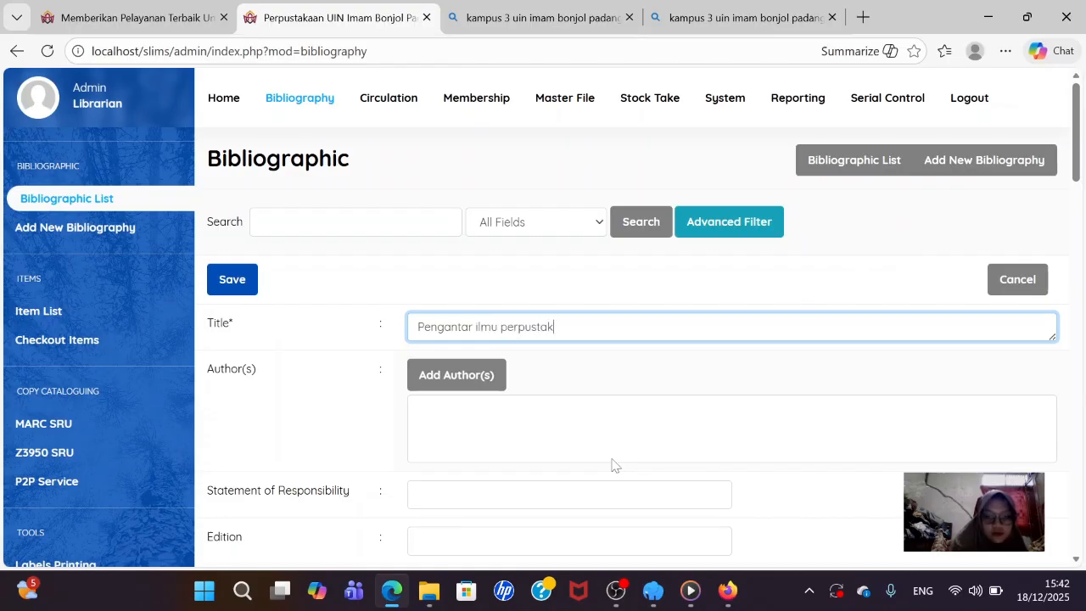
type("aan")
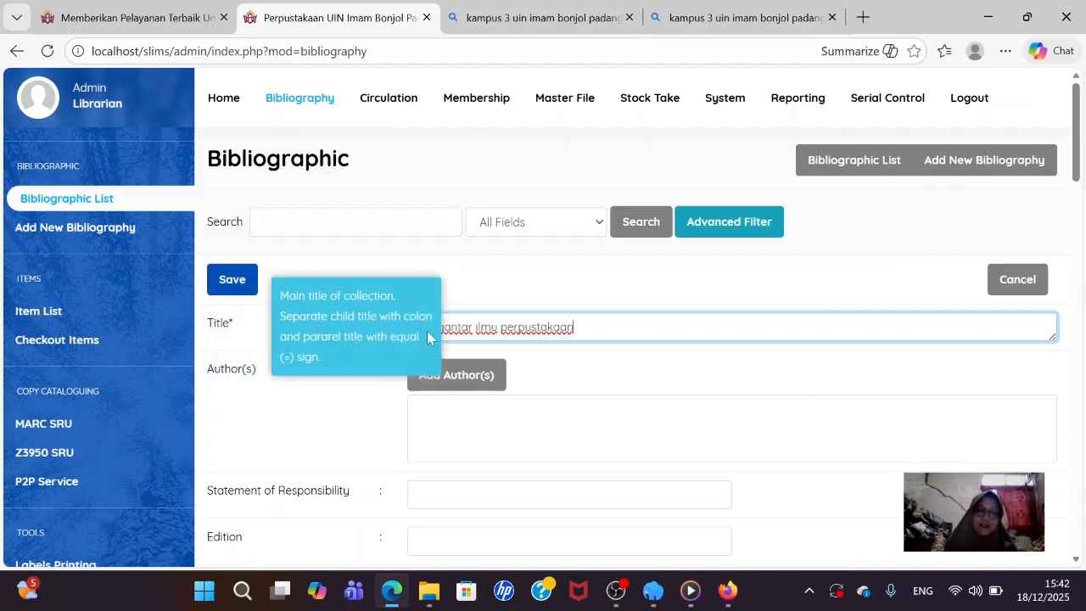
scroll(603, 269, "down", 1)
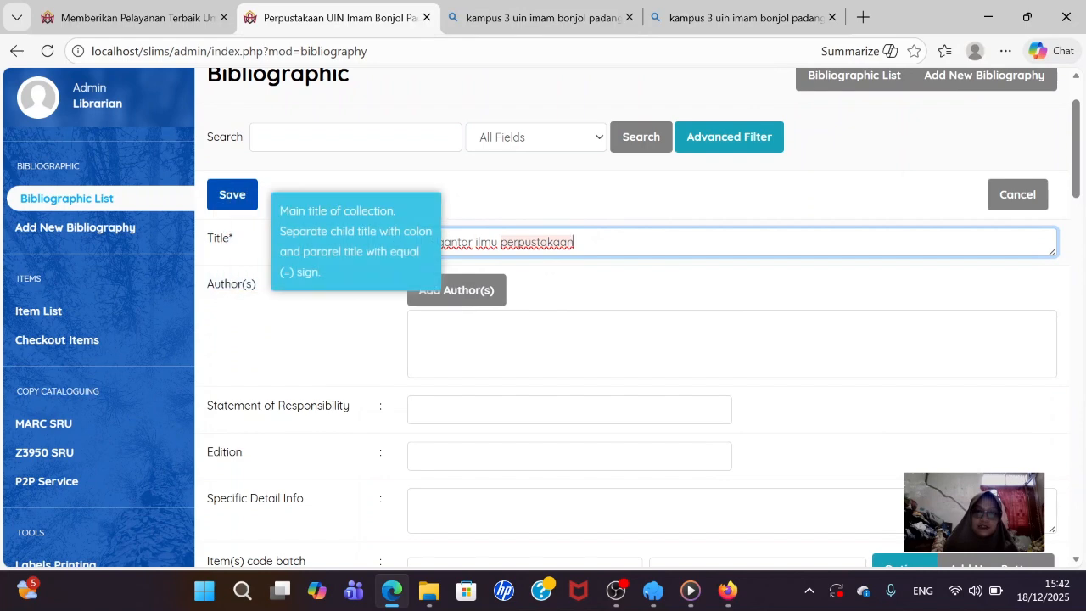
- In the Add Author dialog, enter the author's name, surname first, as a Personal Name
left_click(470, 301)
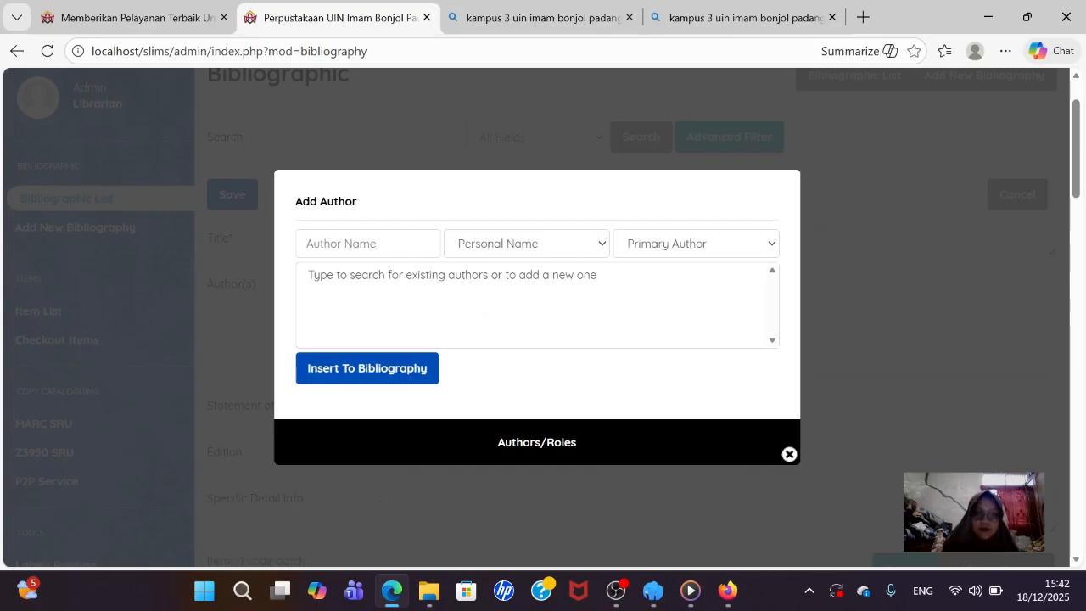
left_click(502, 245)
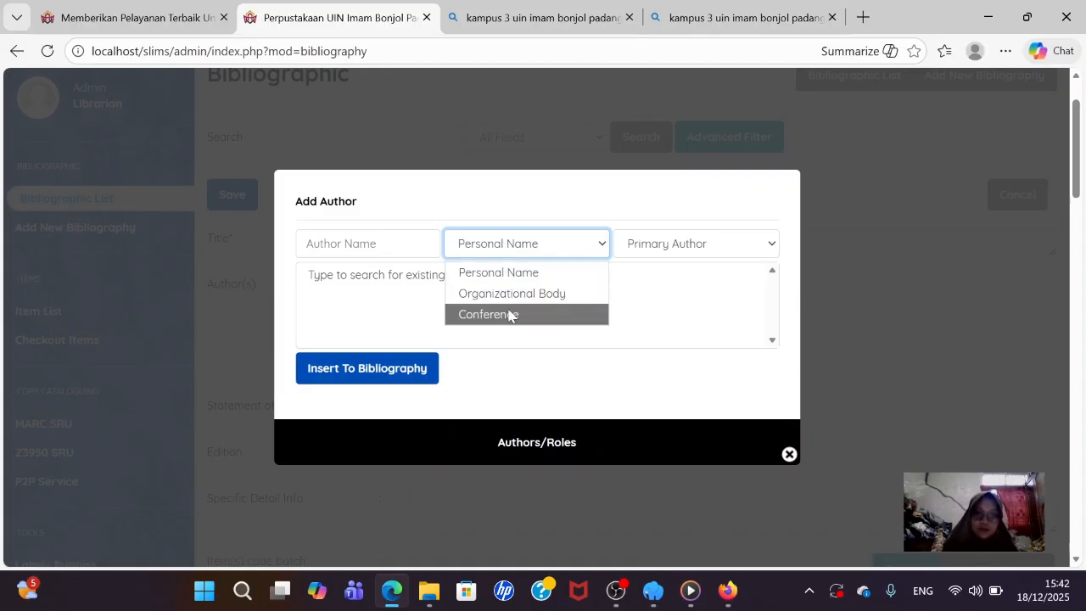
left_click(577, 240)
left_click(407, 244)
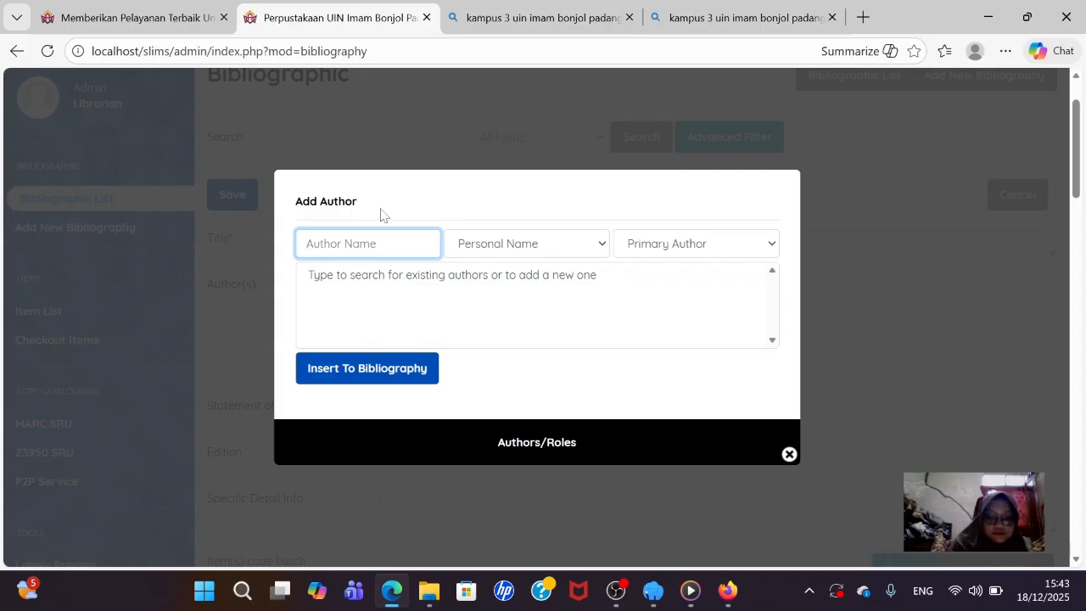
type("Basuki,")
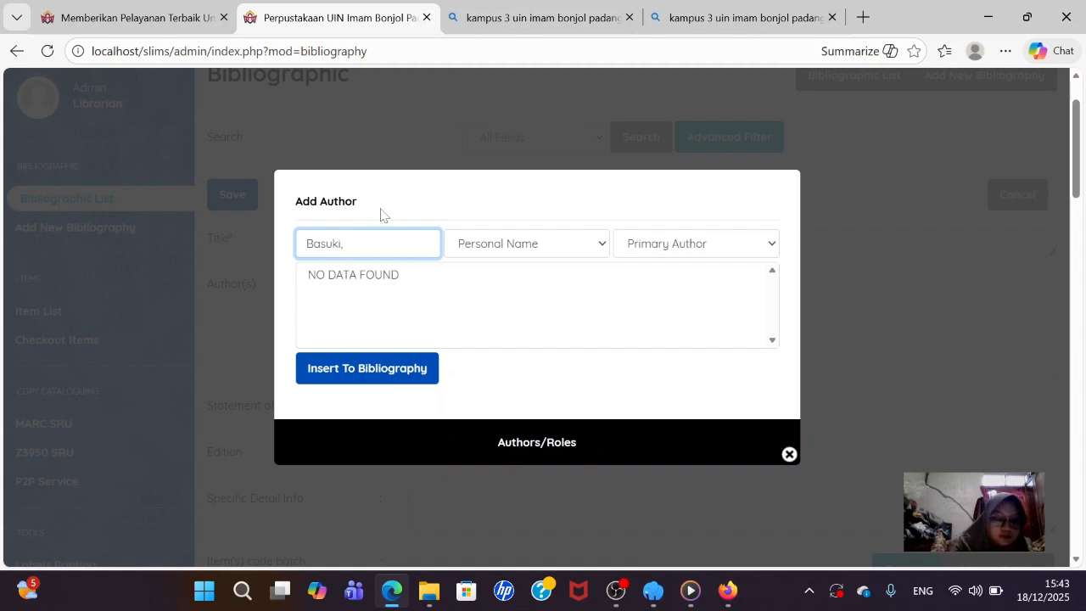
type("Sul")
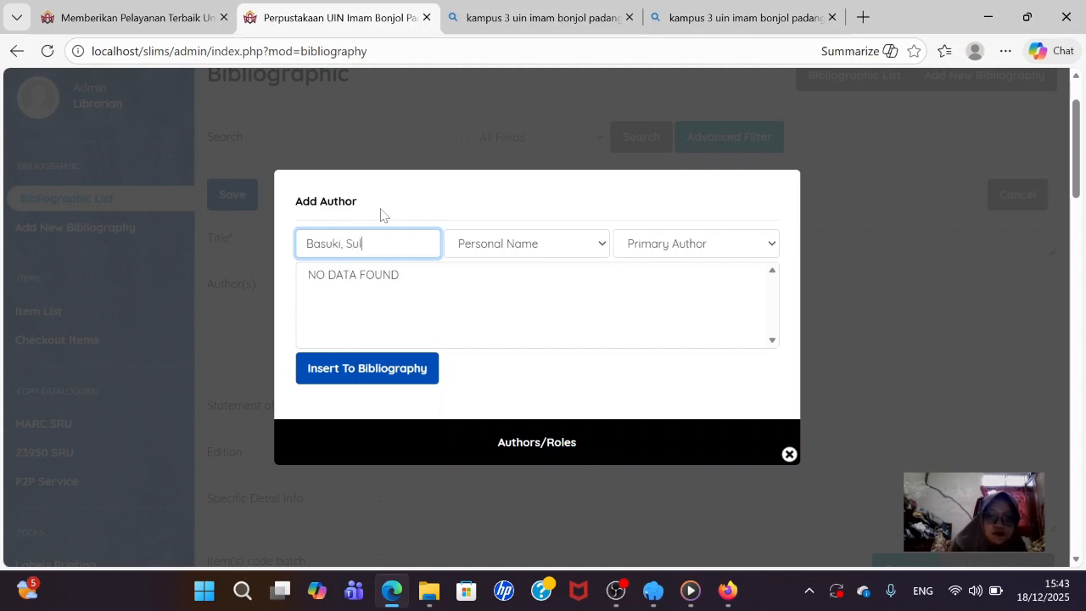
type("istyo")
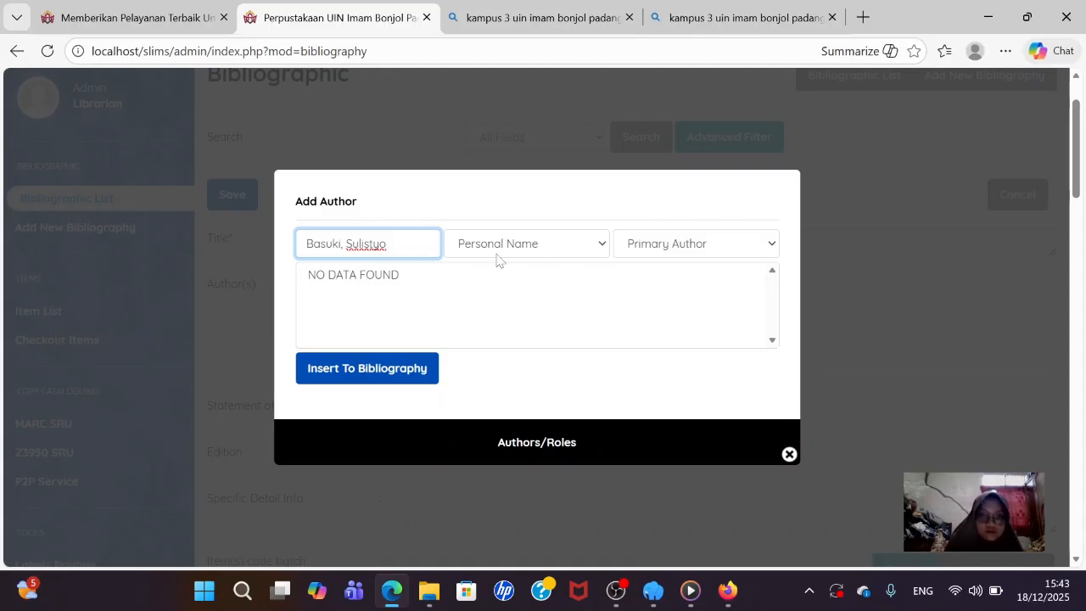
- Insert the author into the record as Personal Name, Primary Author
left_click(532, 245)
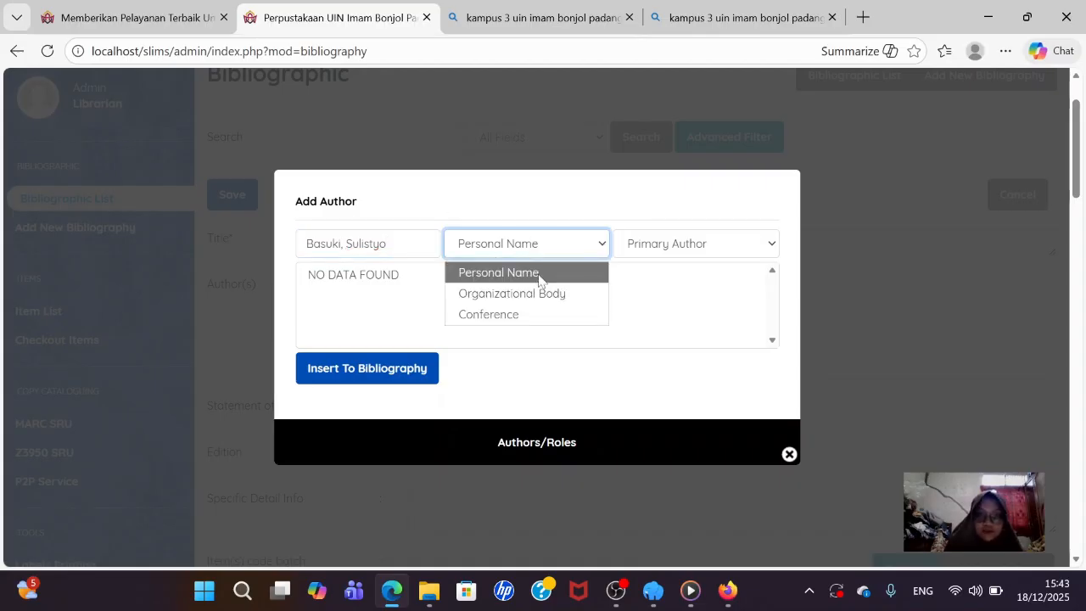
left_click(538, 274)
left_click(714, 252)
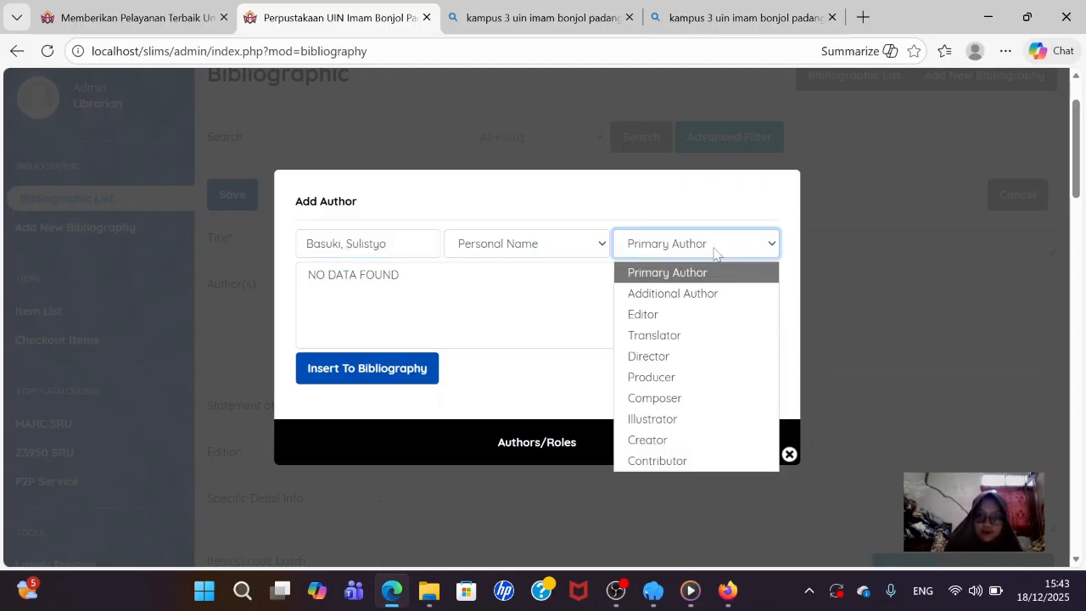
left_click(715, 252)
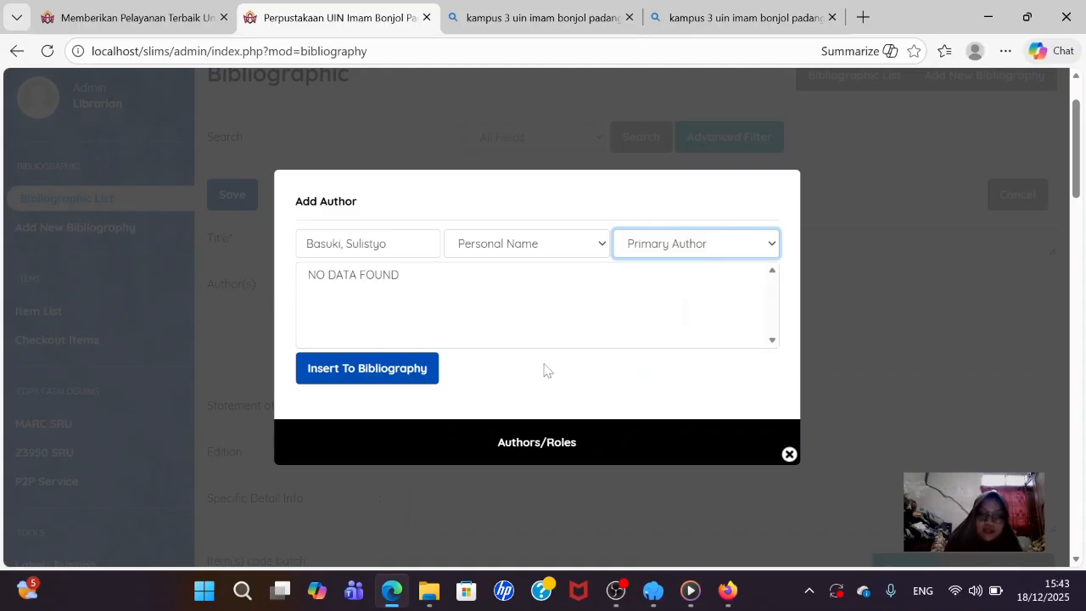
left_click(644, 245)
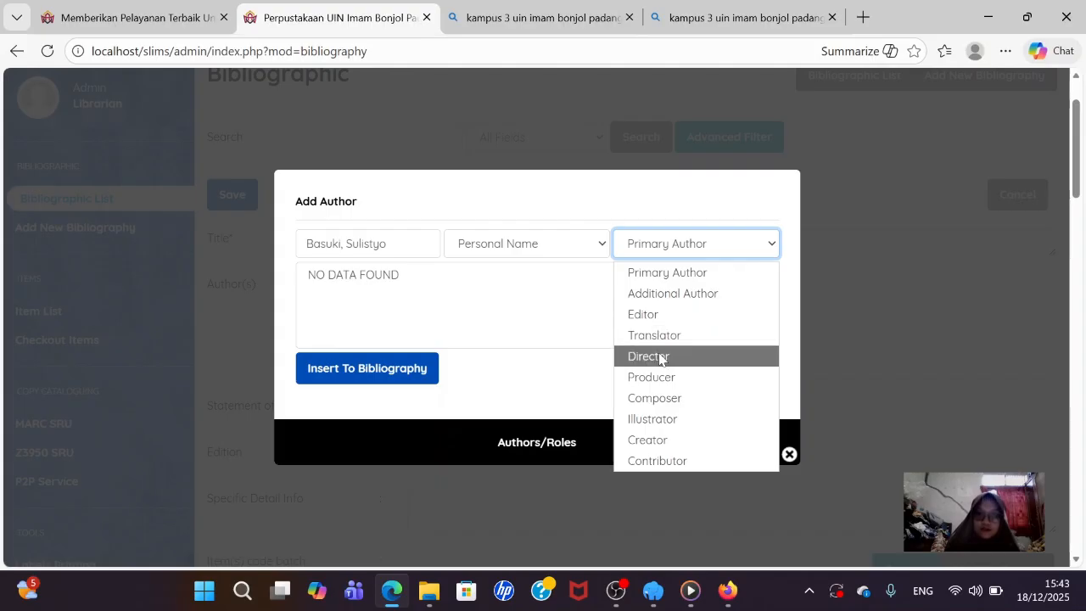
left_click(548, 343)
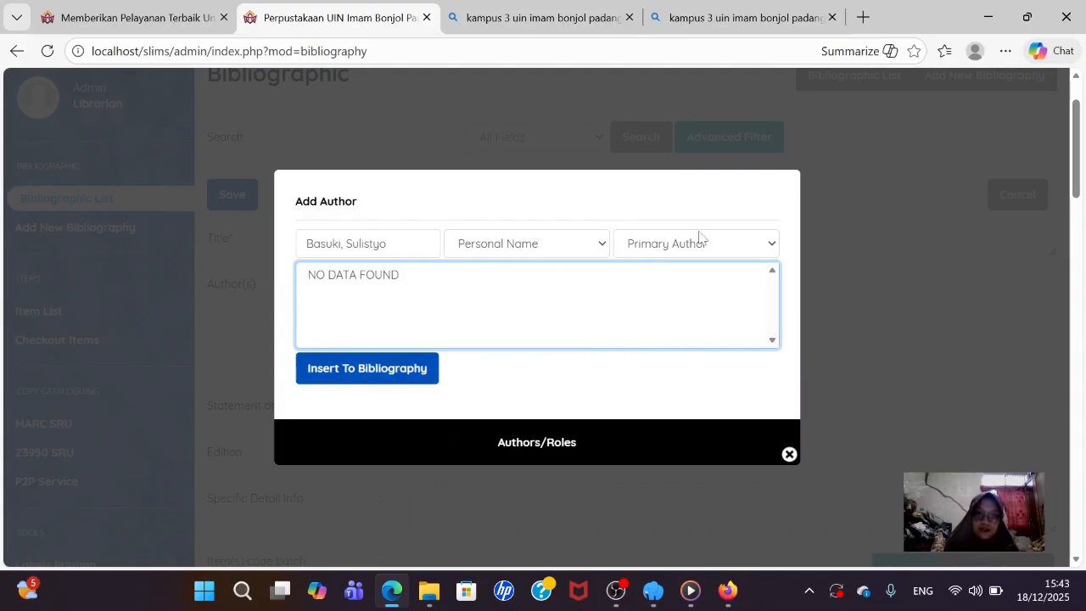
left_click(371, 375)
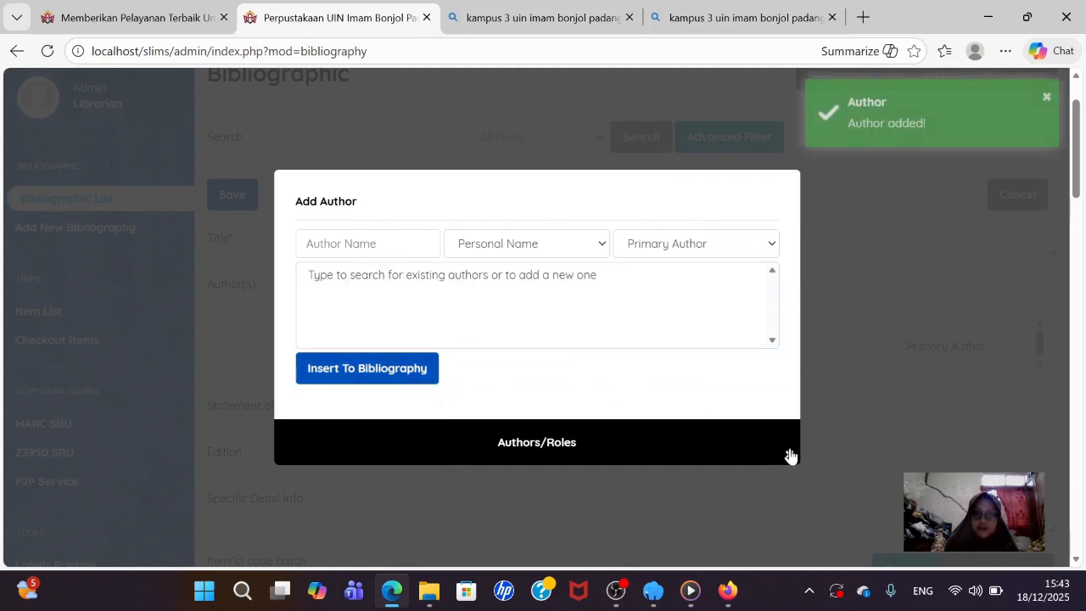
left_click(789, 455)
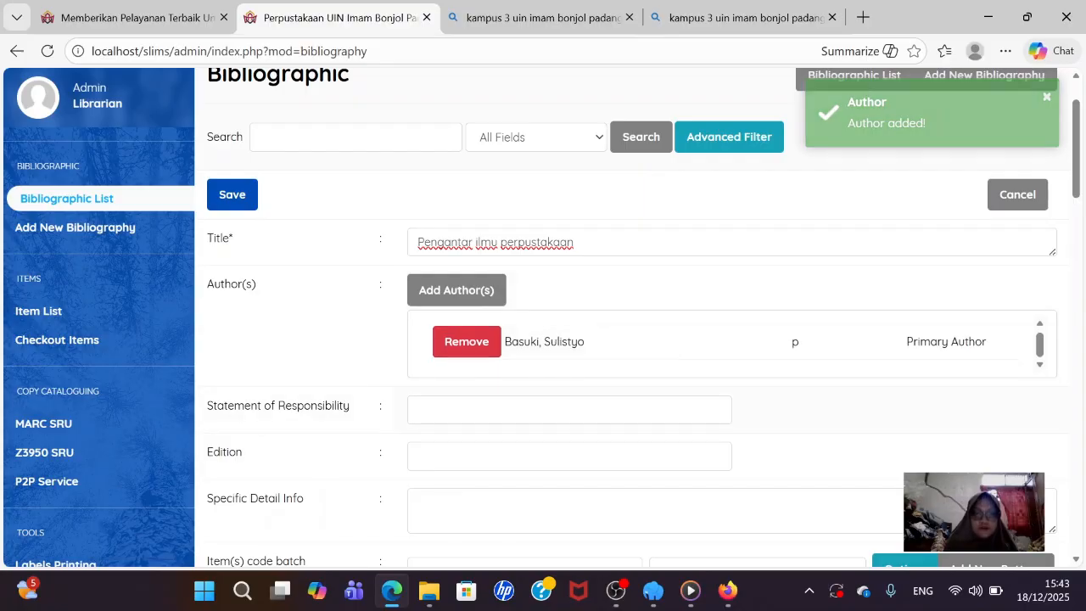
scroll(465, 176, "down", 2)
- Enter the author's name as Statement of Responsibility and move to the Edition field
left_click(420, 242)
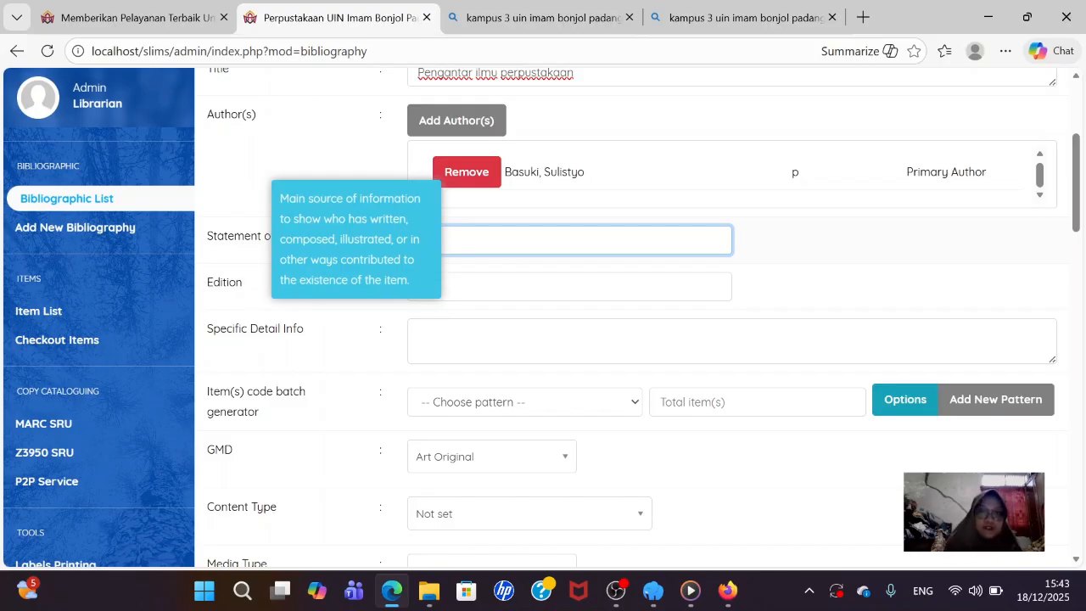
type("Sulistyo Basuki")
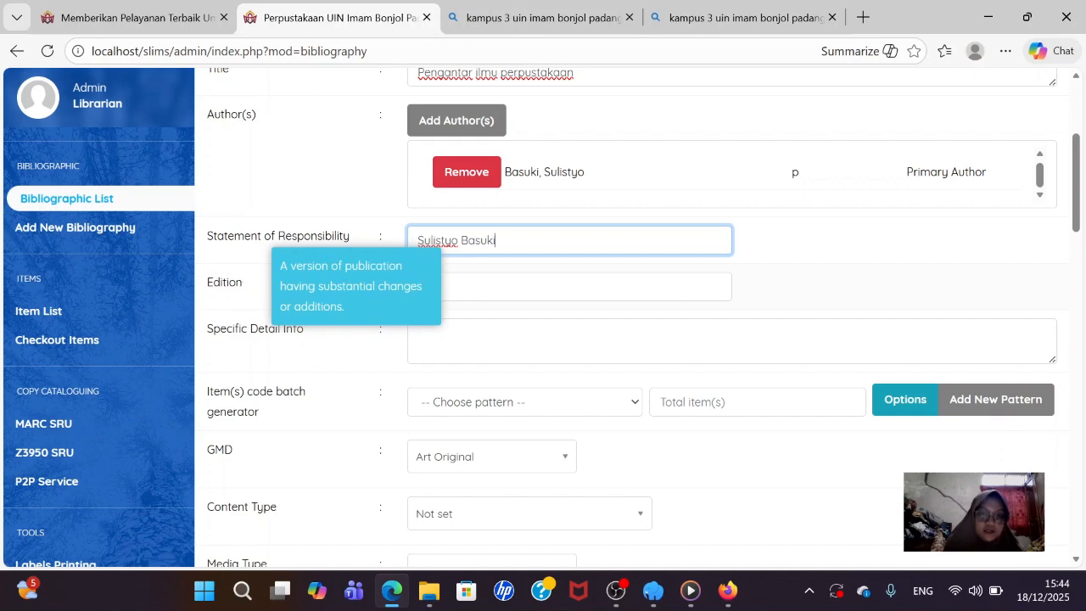
left_click(568, 287)
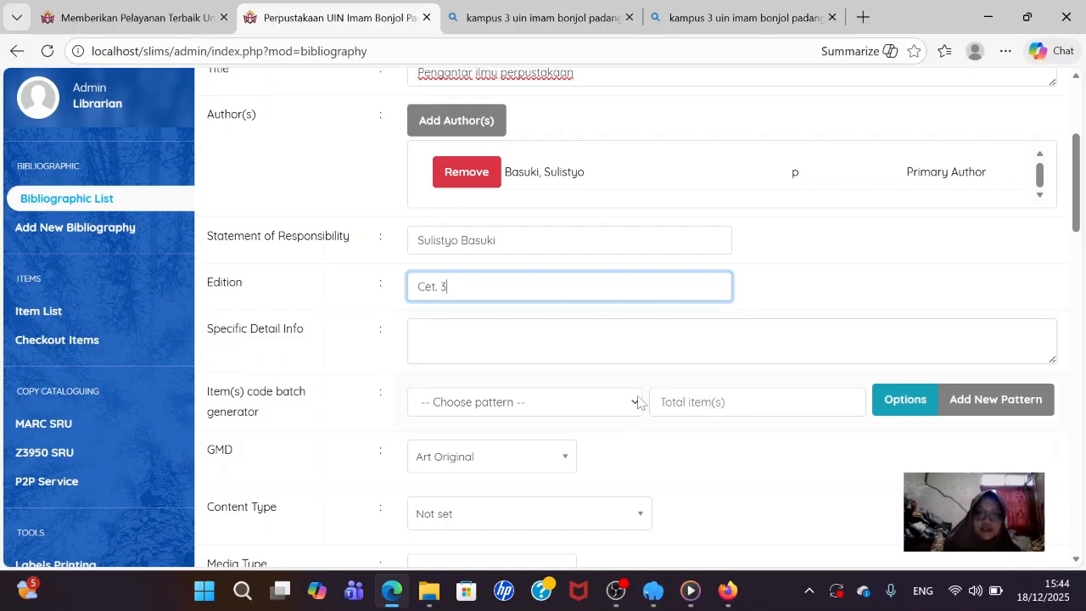
scroll(940, 397, "down", 1)
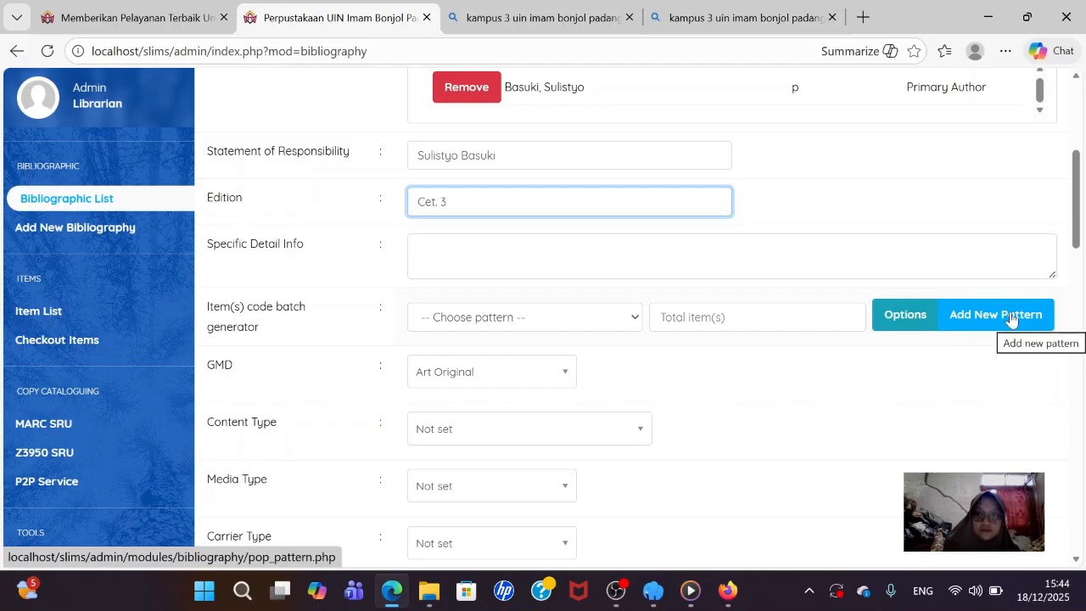
- Start a new item-code pattern and change its prefix from P to 2022
left_click(1012, 319)
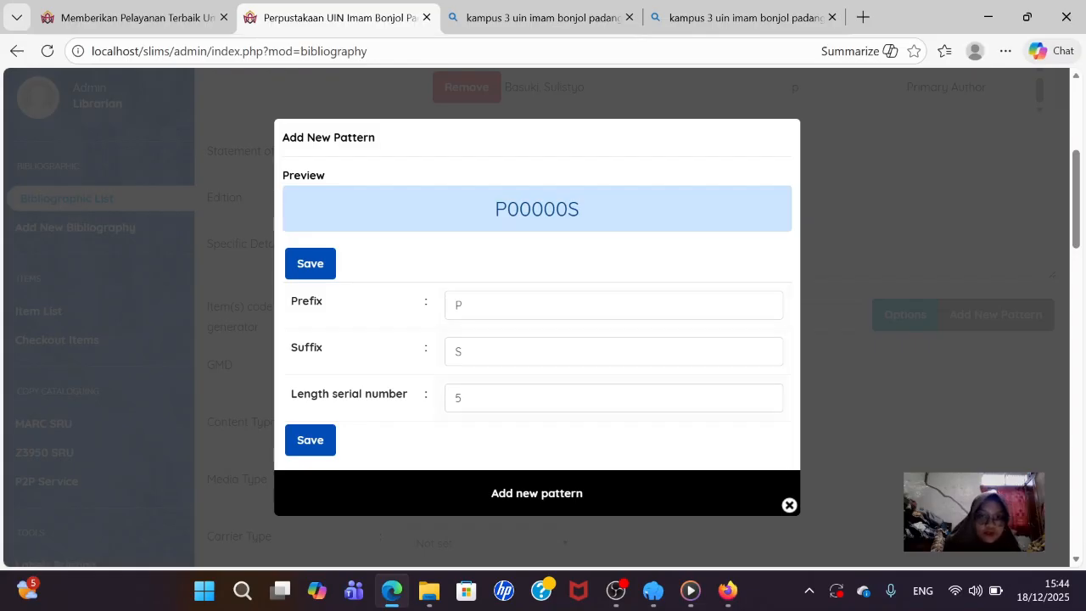
left_click(526, 306)
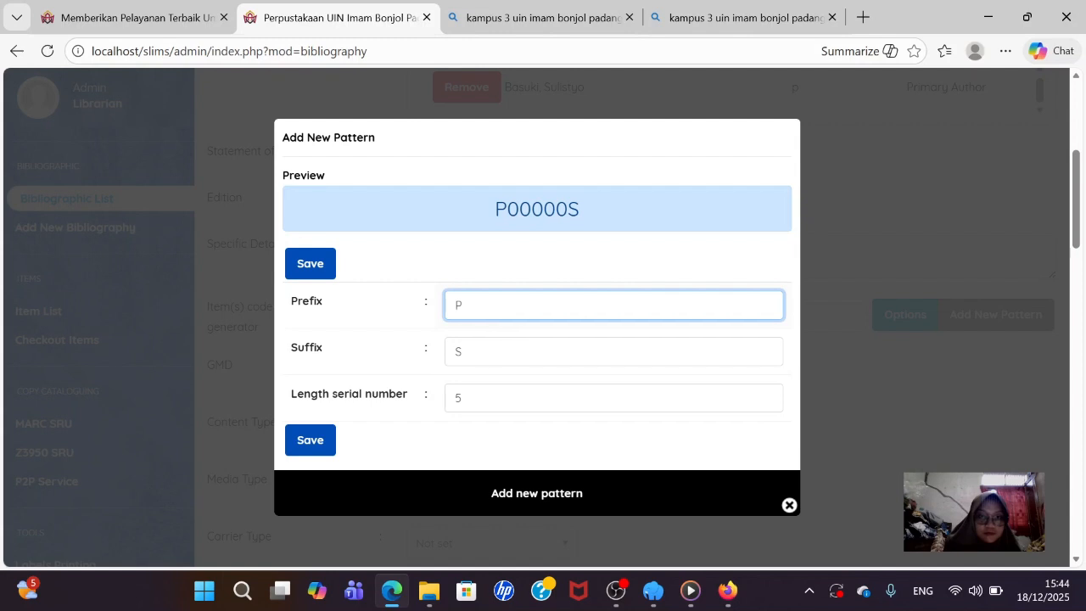
key("BackSpace")
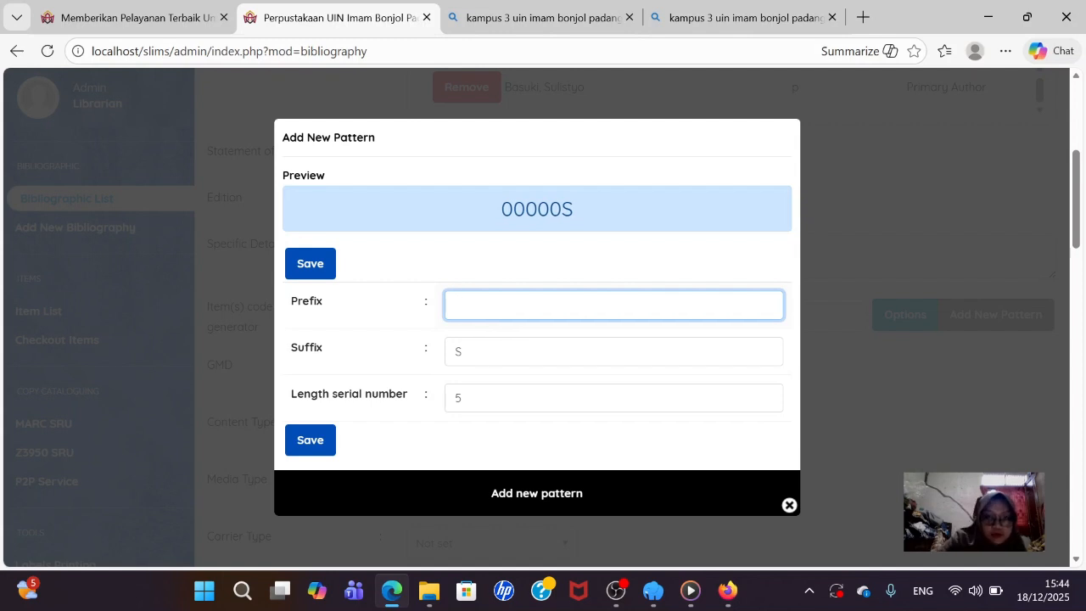
type("20")
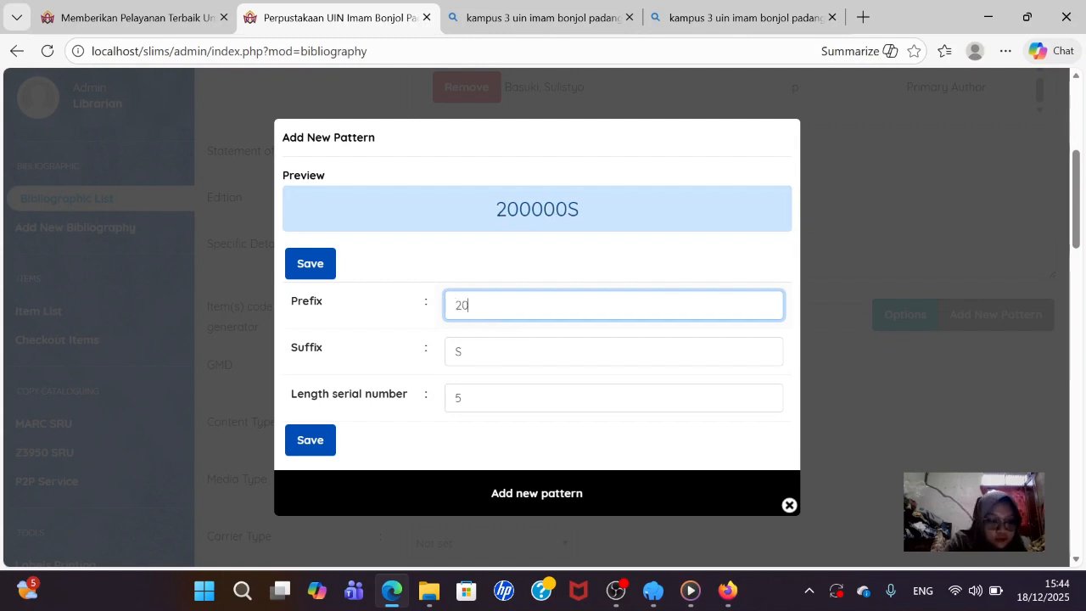
type("22")
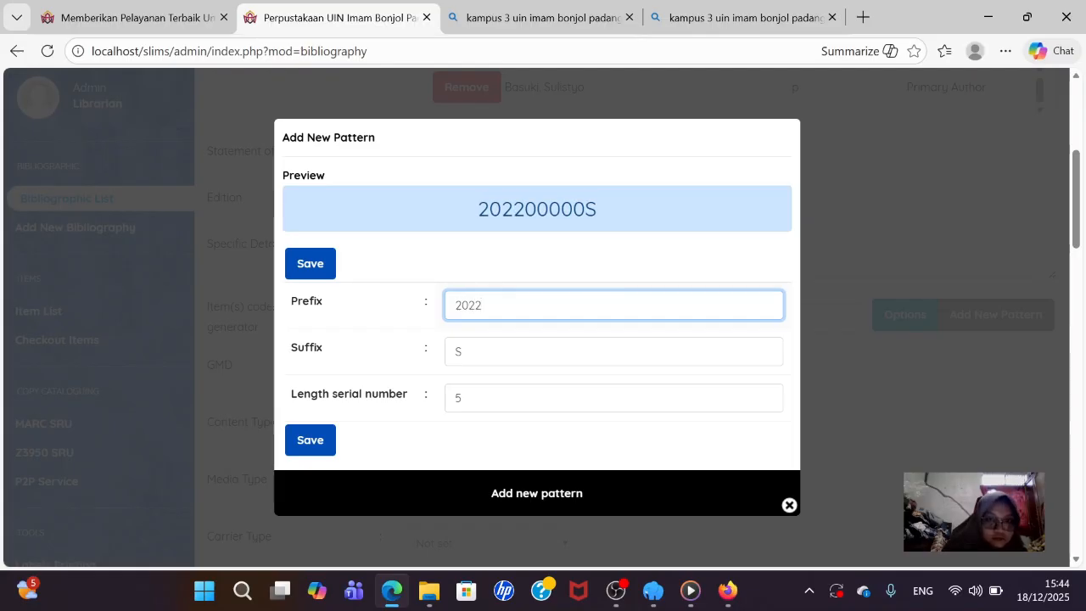
- Set the pattern suffix to B and serial length to 3, then save it
left_click(461, 351)
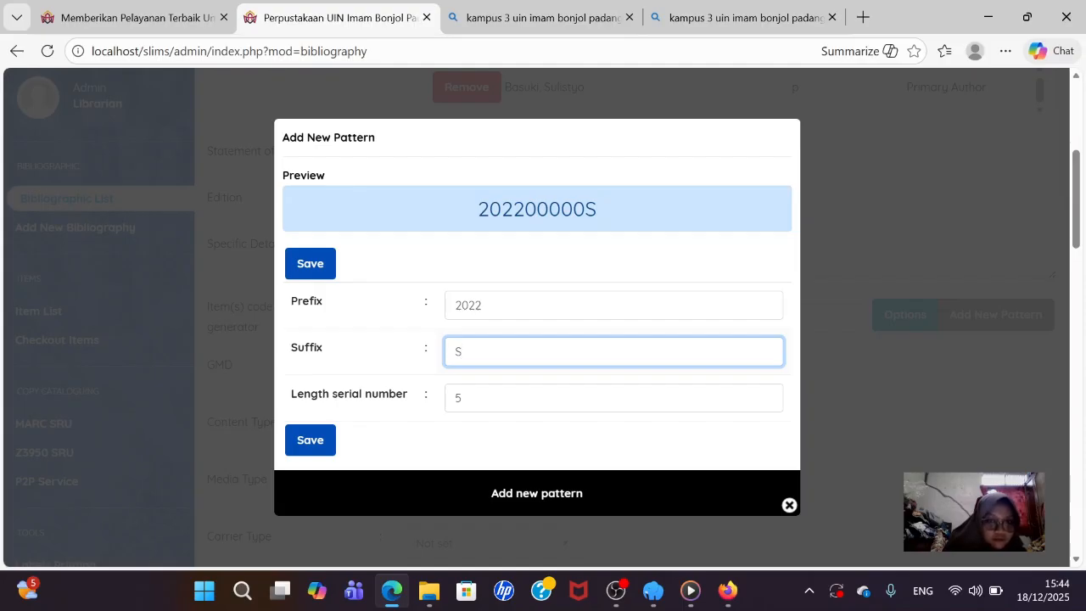
key("BackSpace")
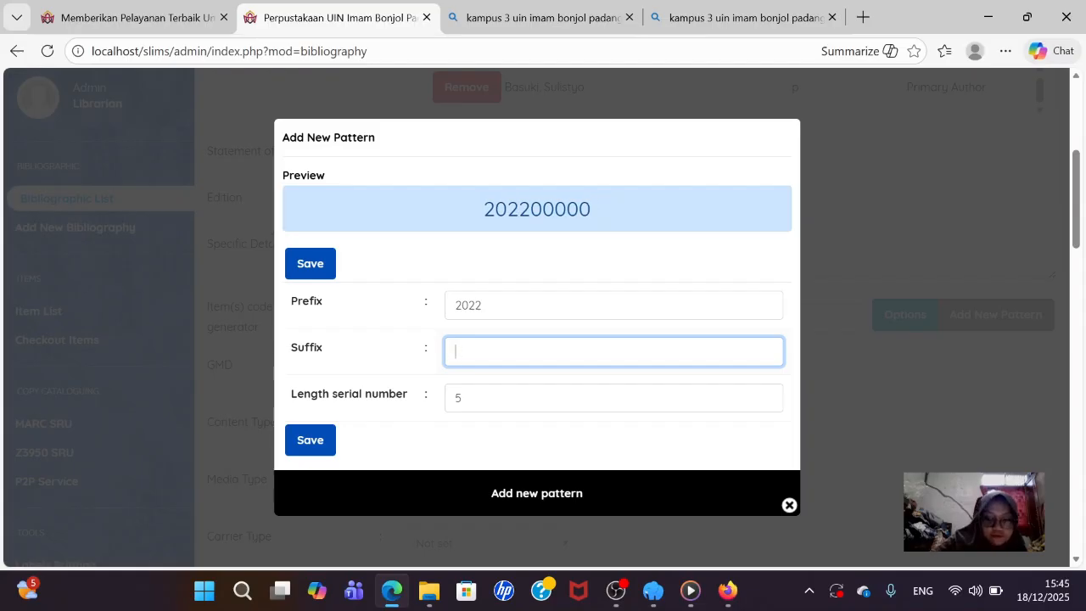
type("b")
key("BackSpace")
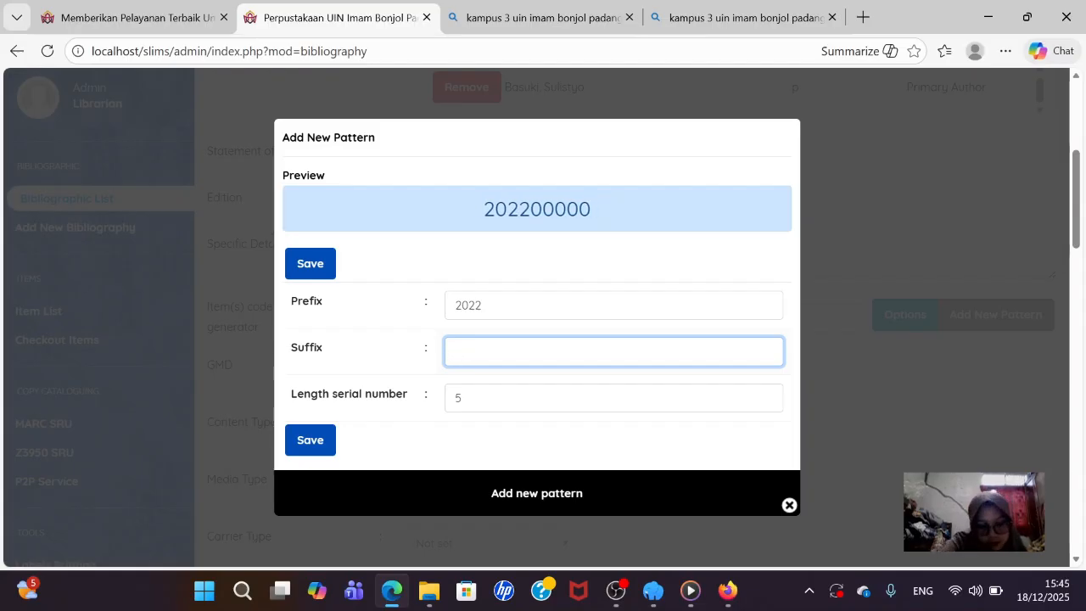
type("B")
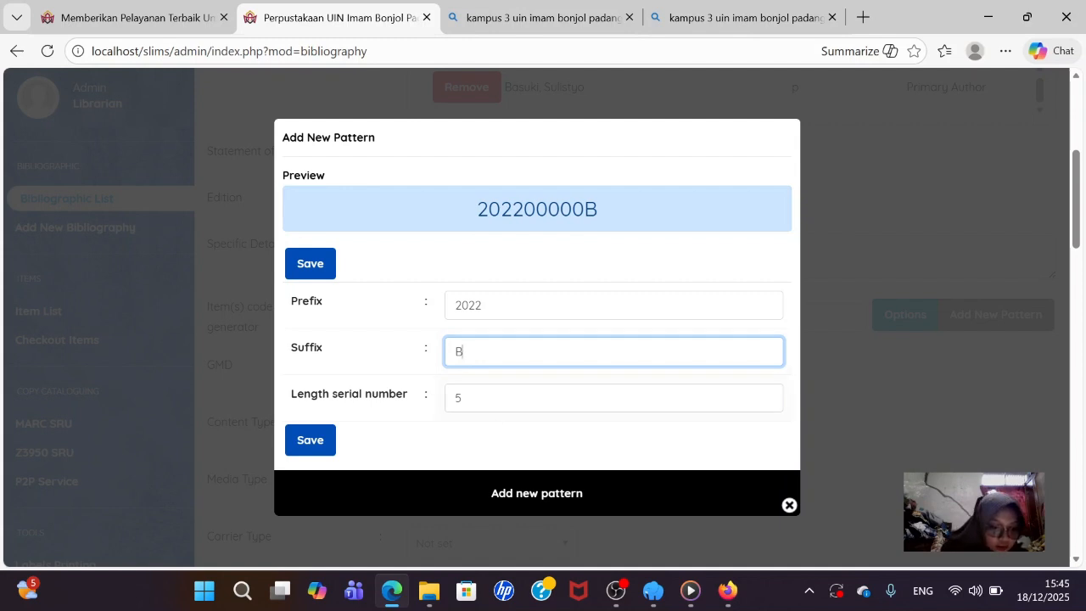
key("Tab")
key("BackSpace")
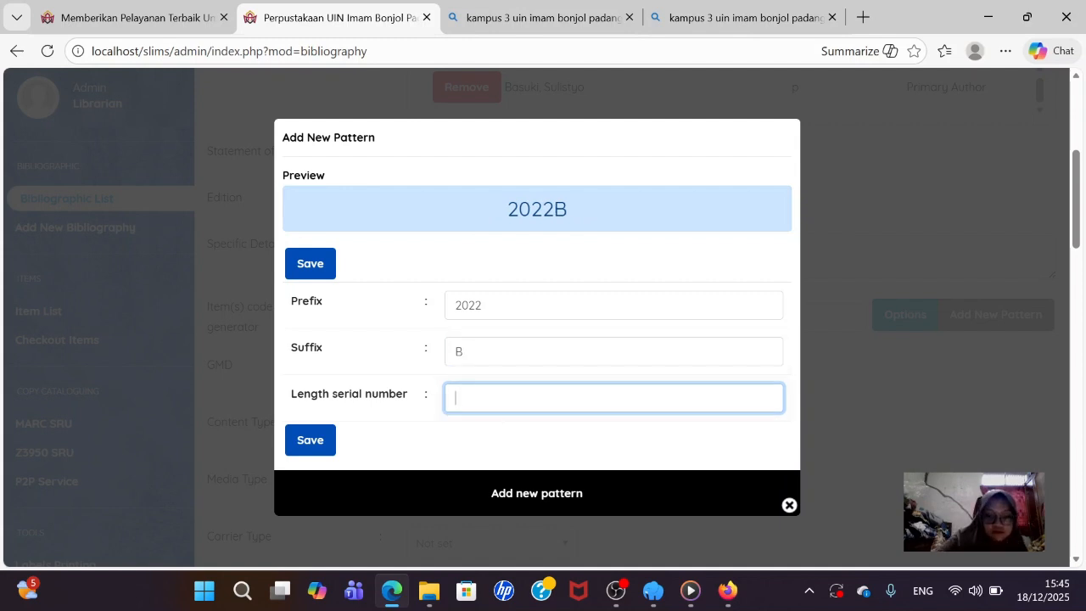
type("3")
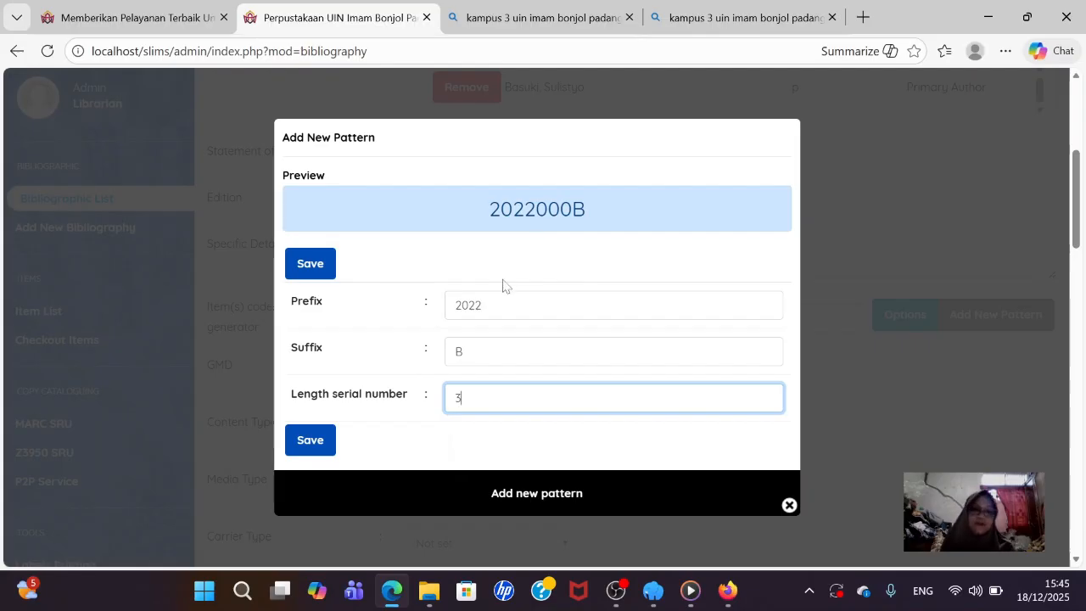
left_click(324, 440)
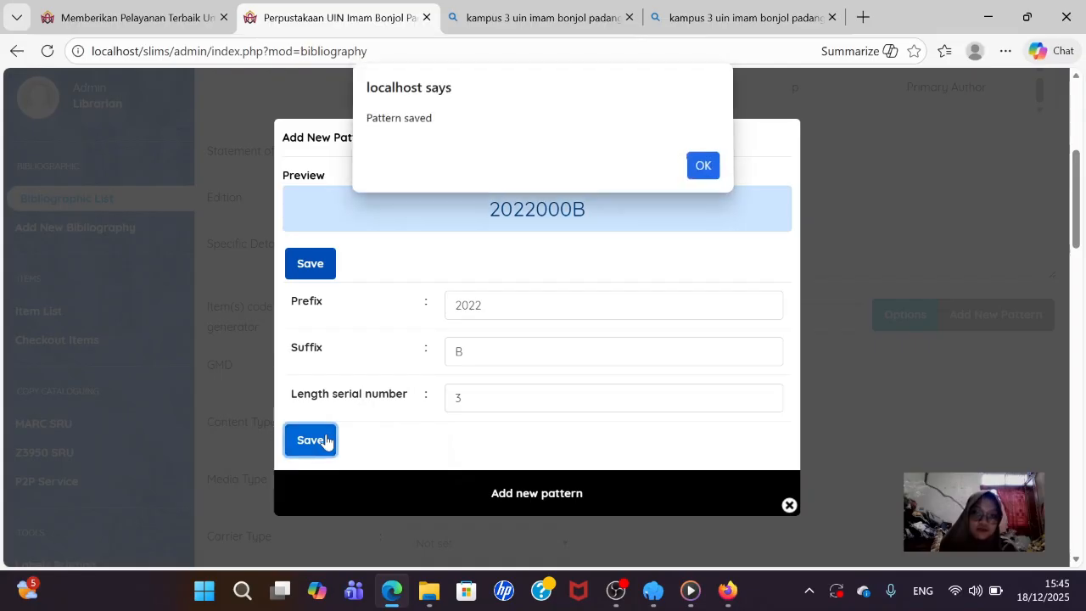
left_click(712, 169)
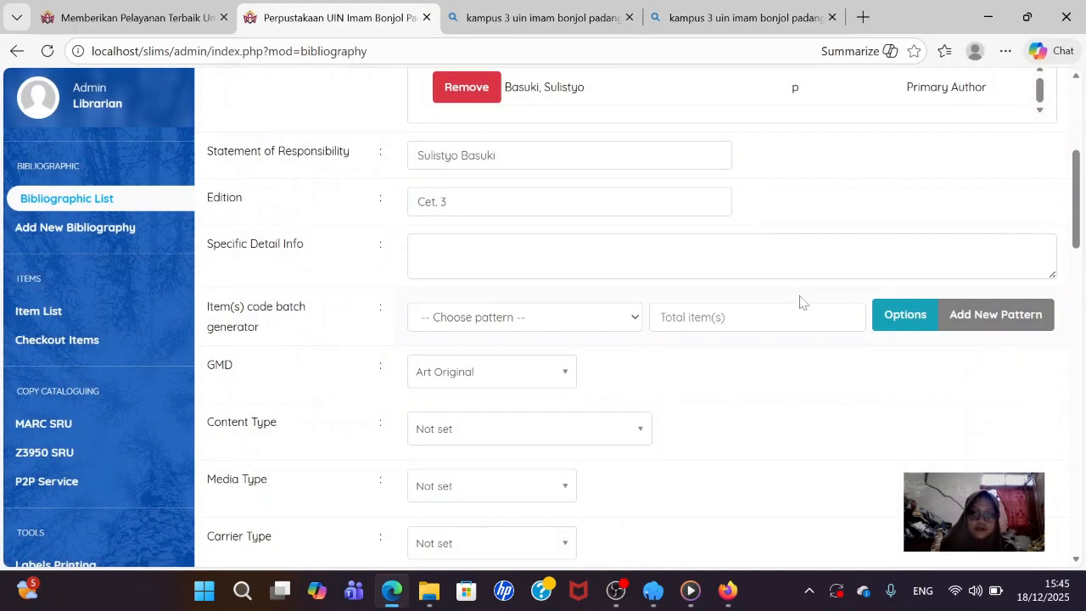
- Choose the 2022000B pattern and enter 3 as the total number of items
left_click(620, 315)
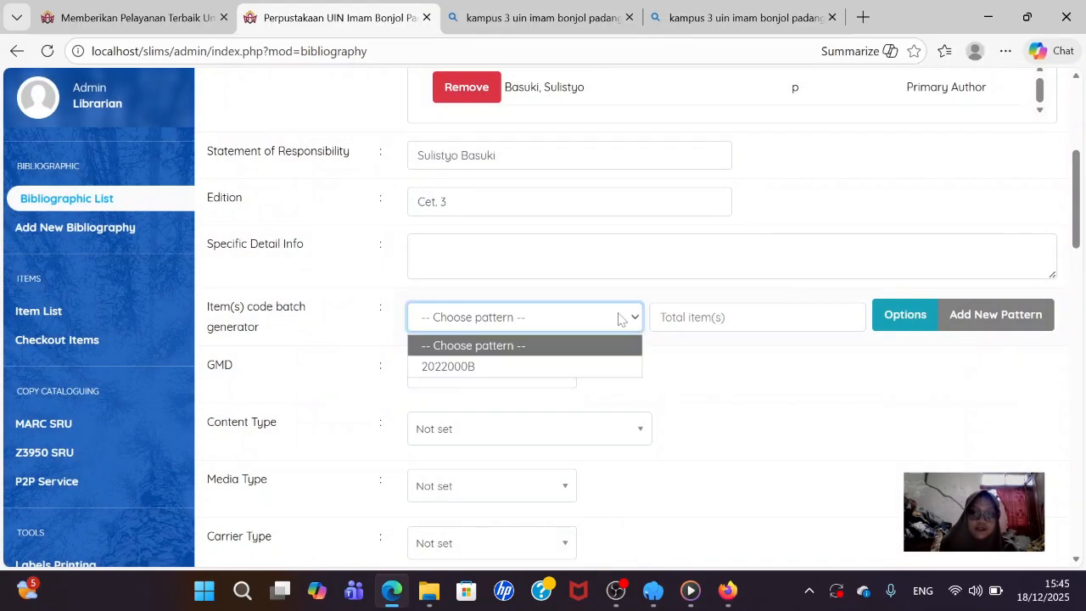
left_click(532, 367)
left_click(721, 317)
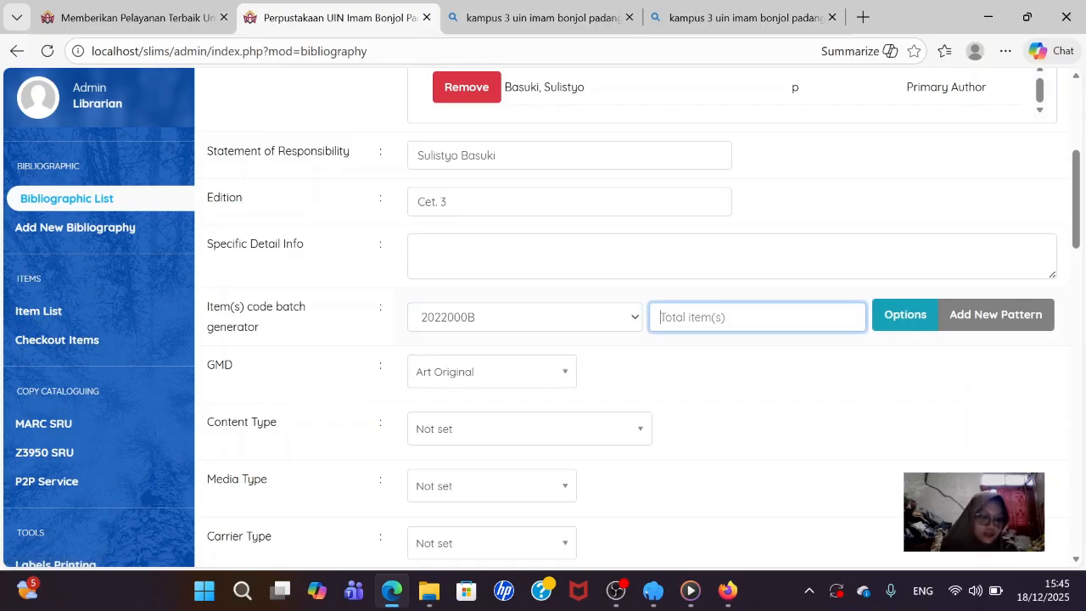
type("3")
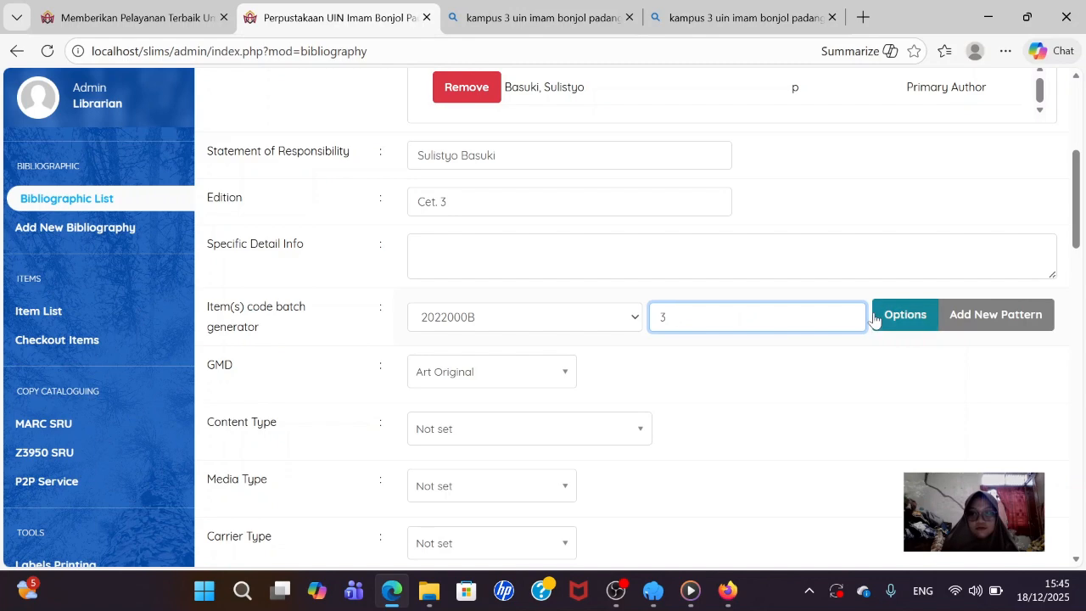
- Set the GMD to Text
scroll(670, 358, "down", 1)
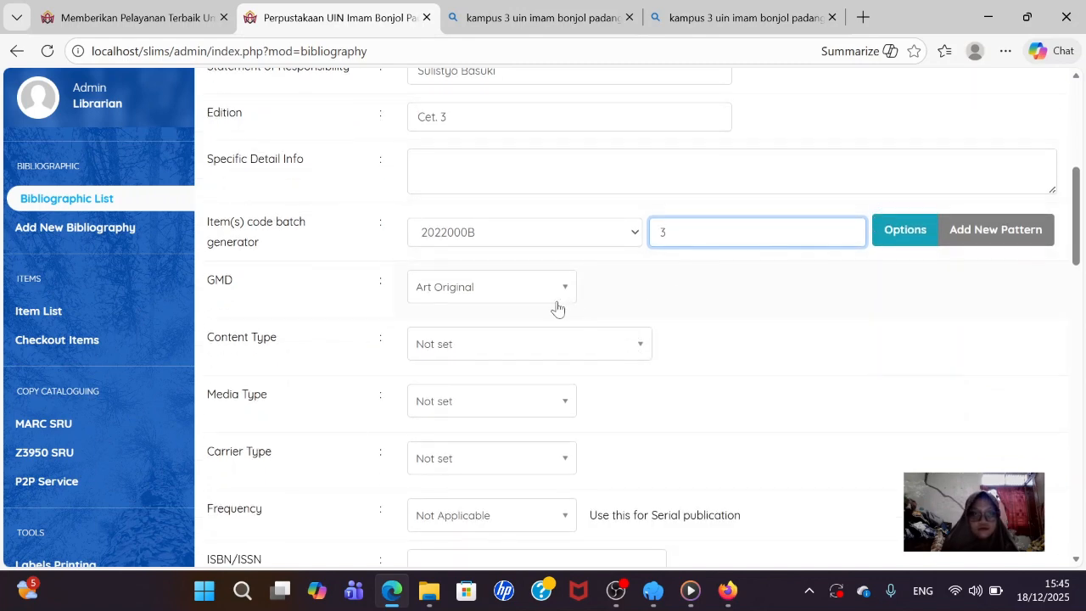
left_click(525, 292)
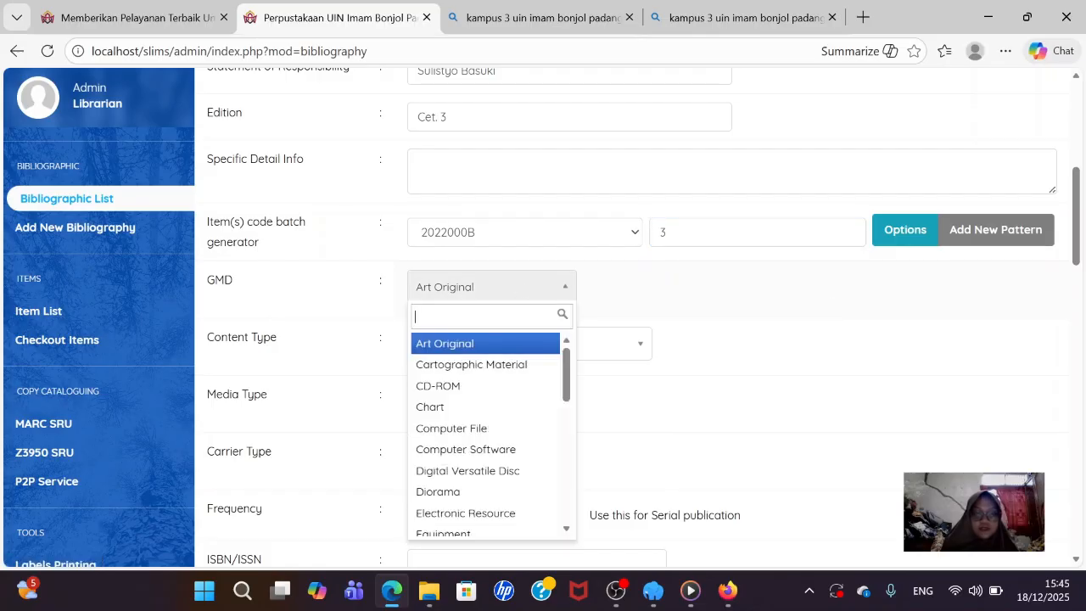
type("TEXT")
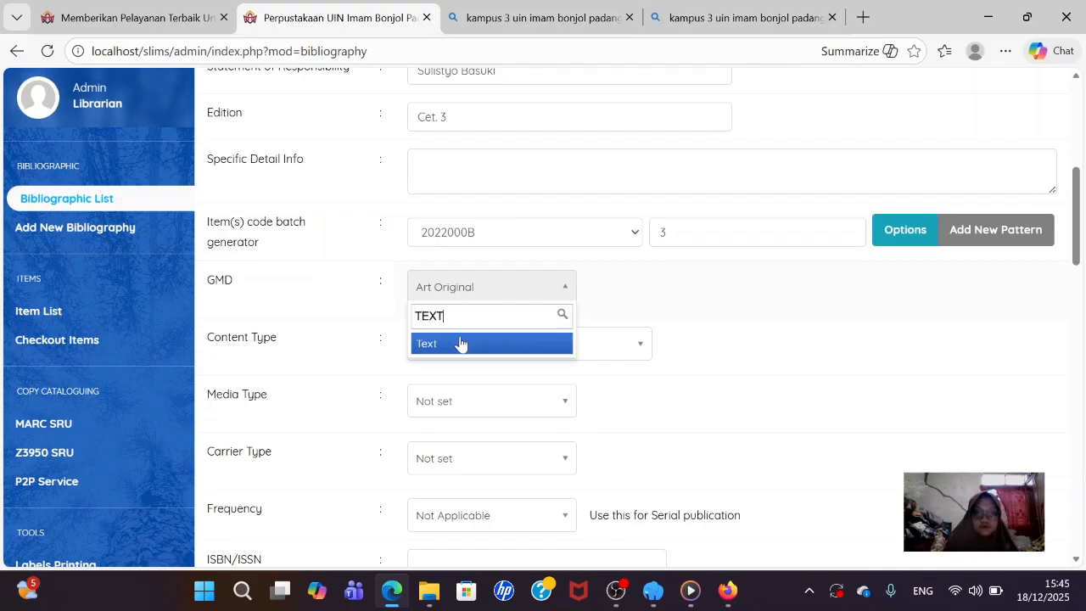
left_click(460, 343)
key("Down")
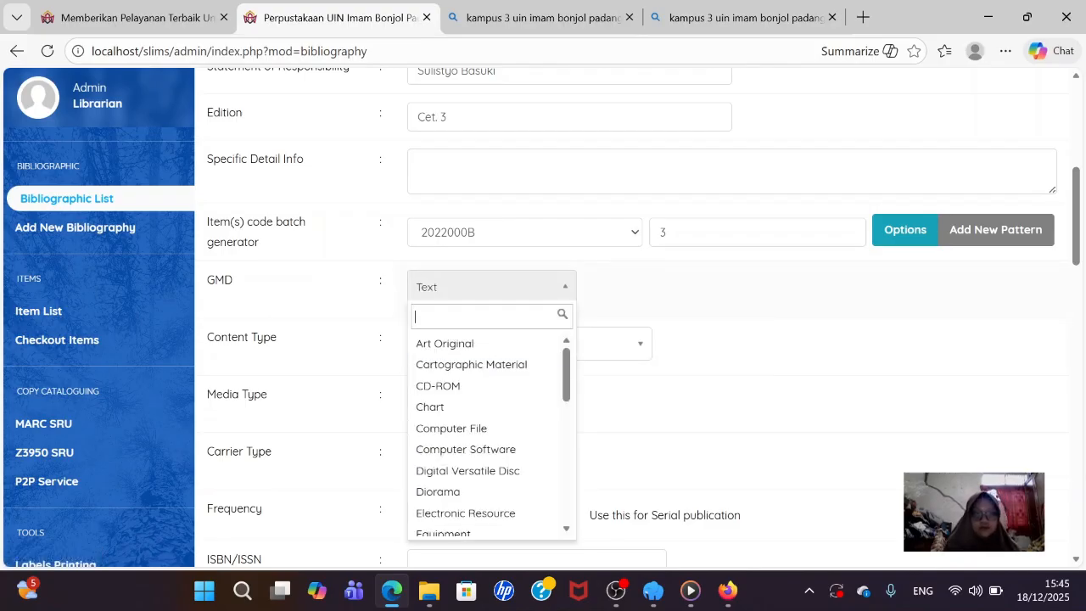
left_click(742, 309)
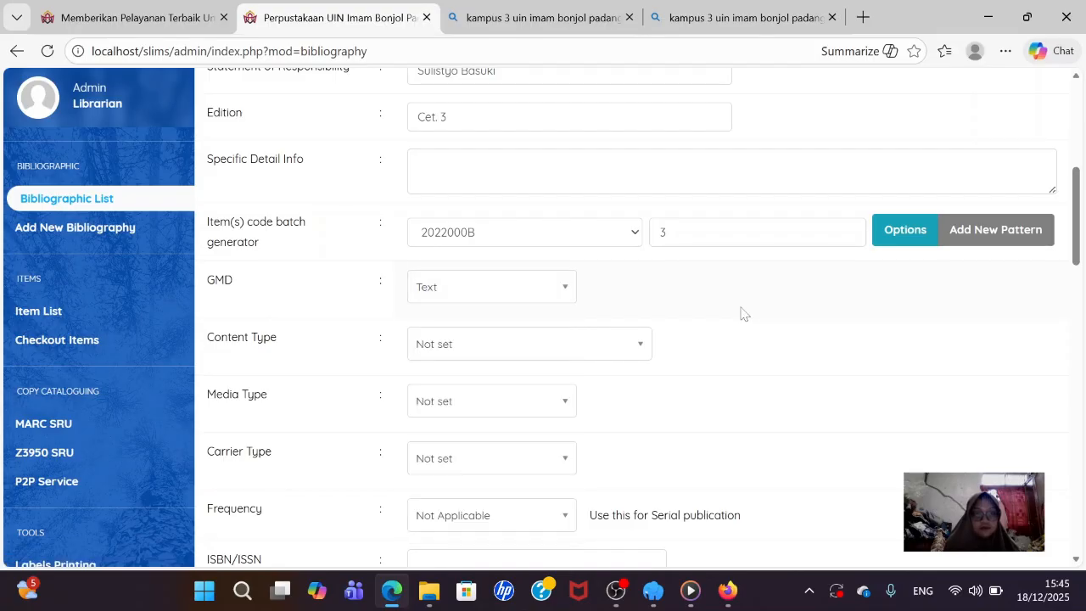
- Set content type to text, media type to unmediated and carrier type to volume
left_click(459, 343)
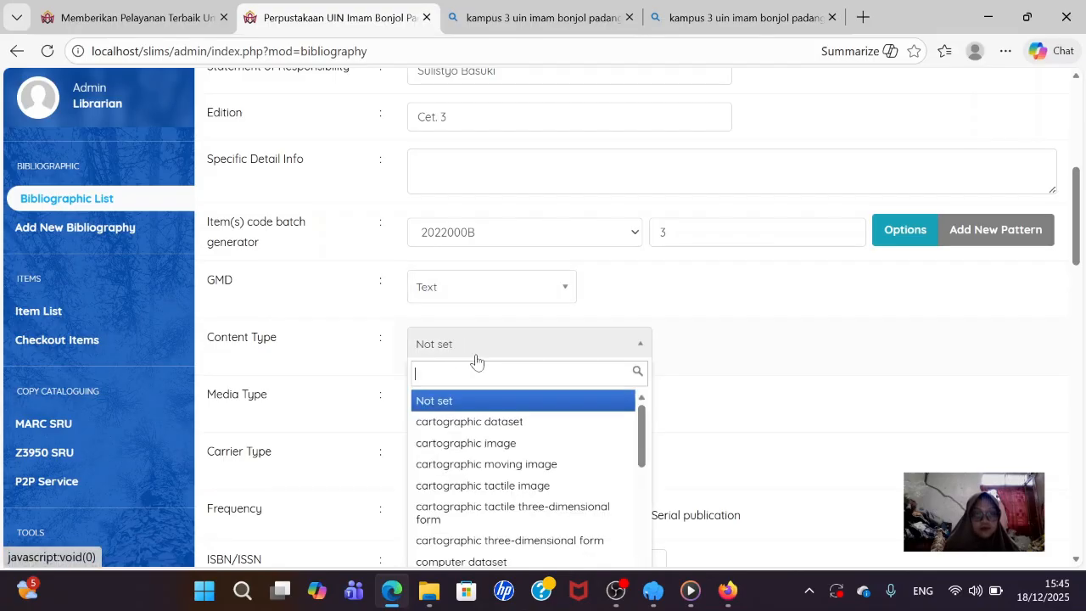
type("te")
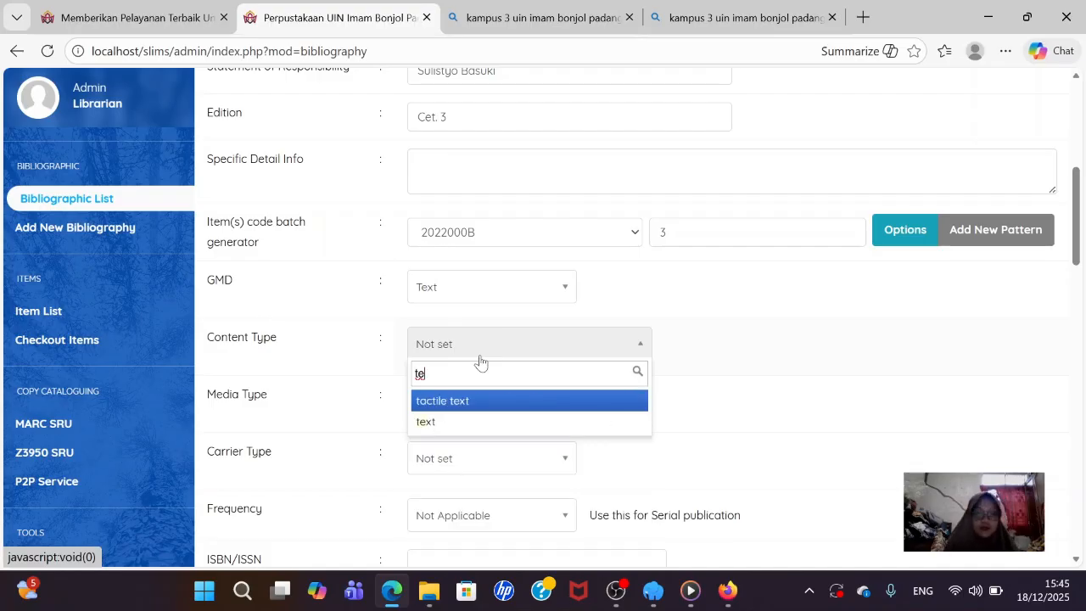
left_click(500, 429)
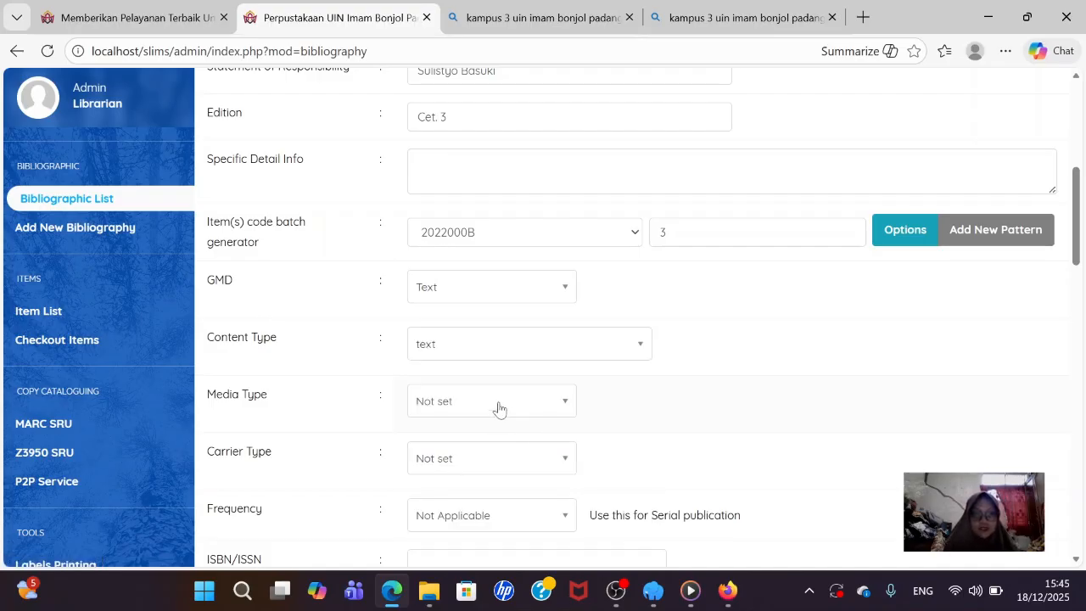
left_click(499, 407)
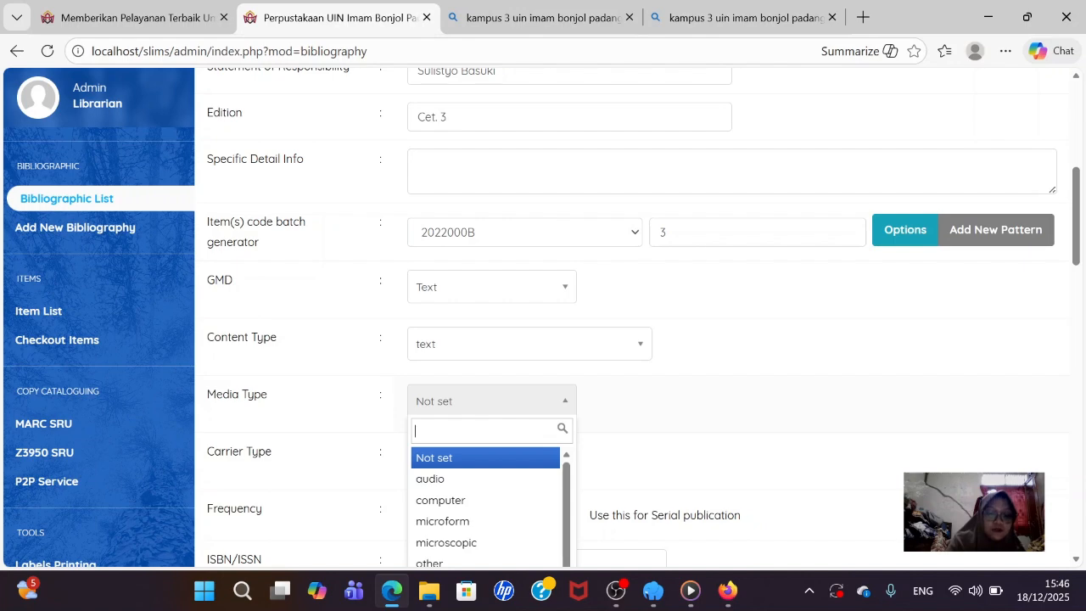
type("un")
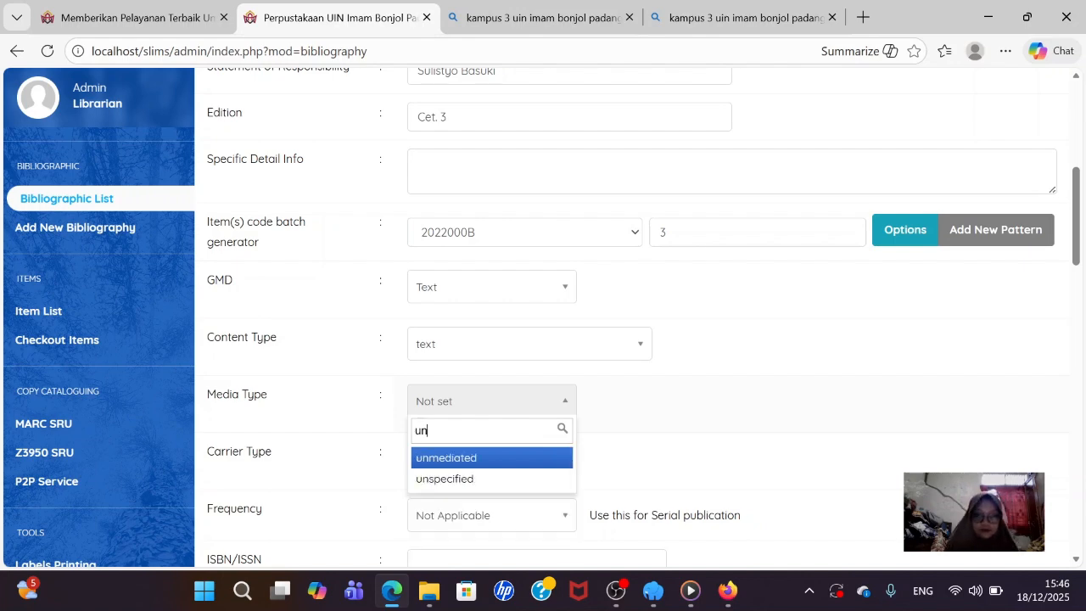
left_click(455, 463)
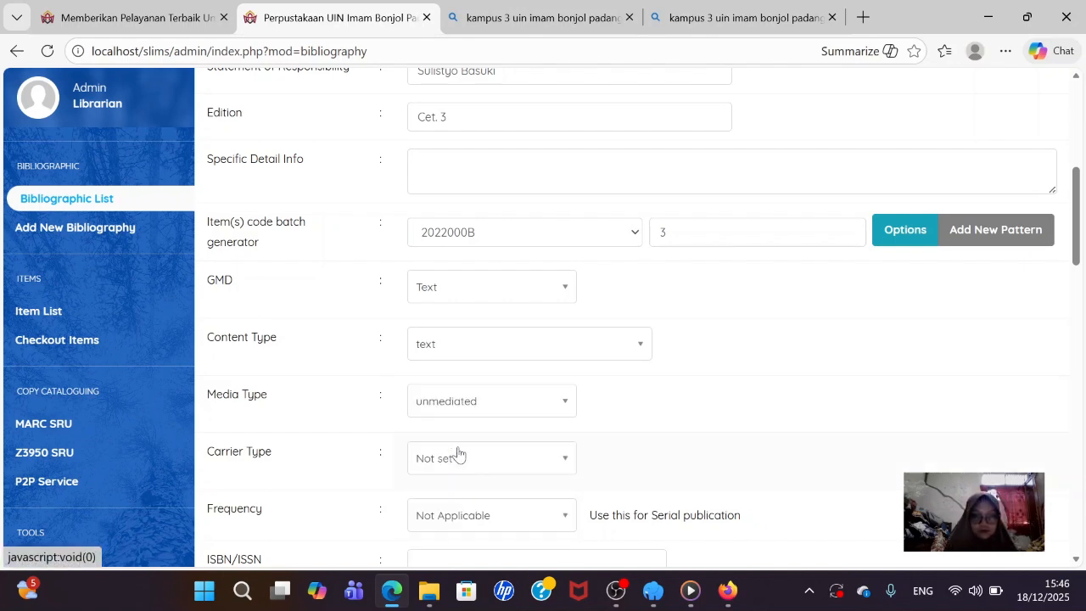
left_click(458, 454)
scroll(461, 505, "down", 4)
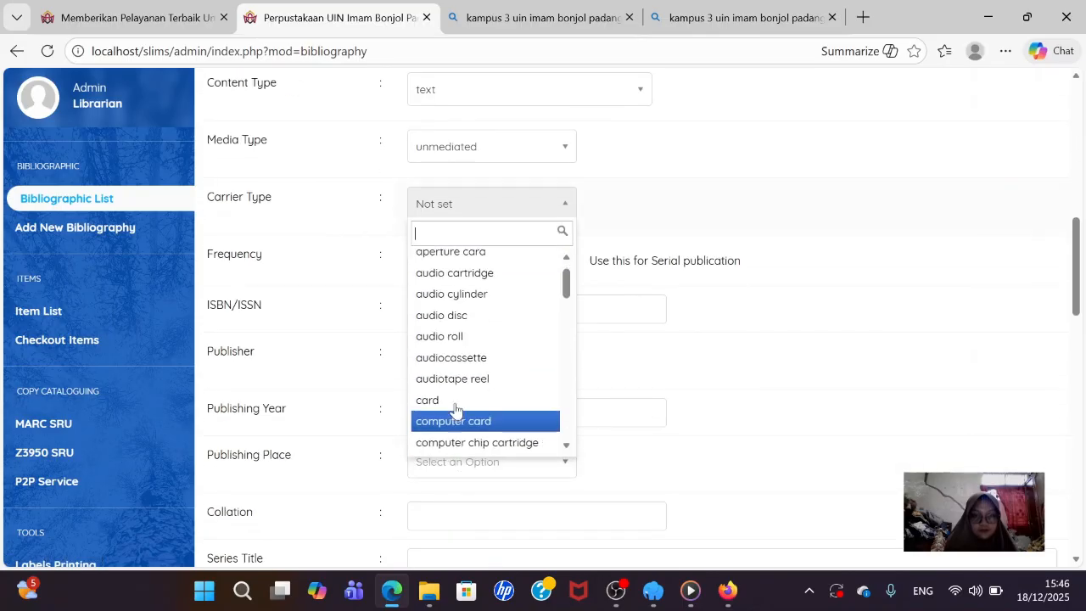
scroll(453, 361, "down", 10)
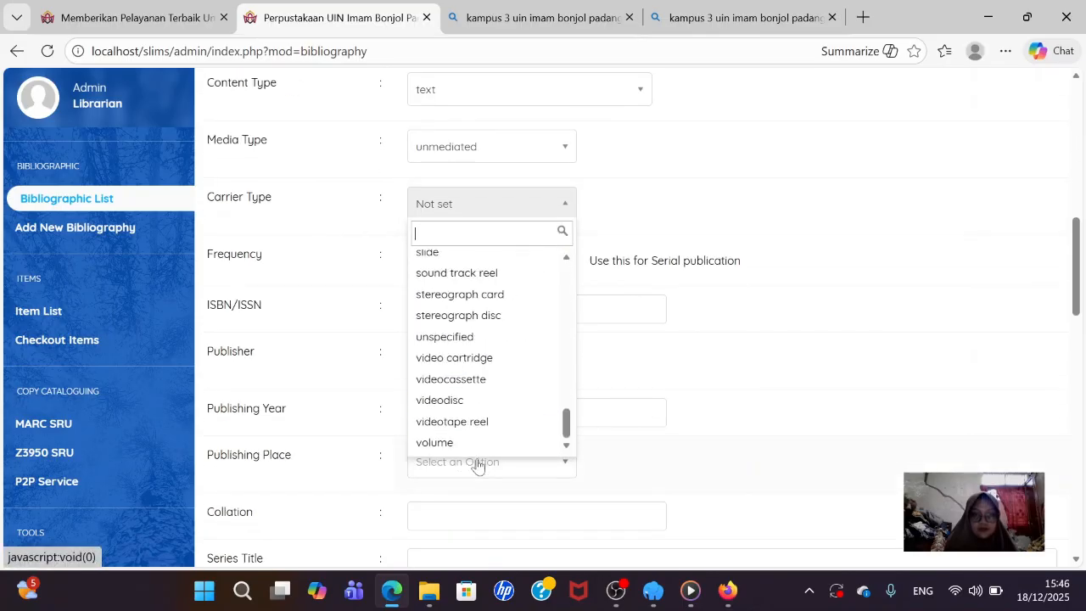
left_click(473, 443)
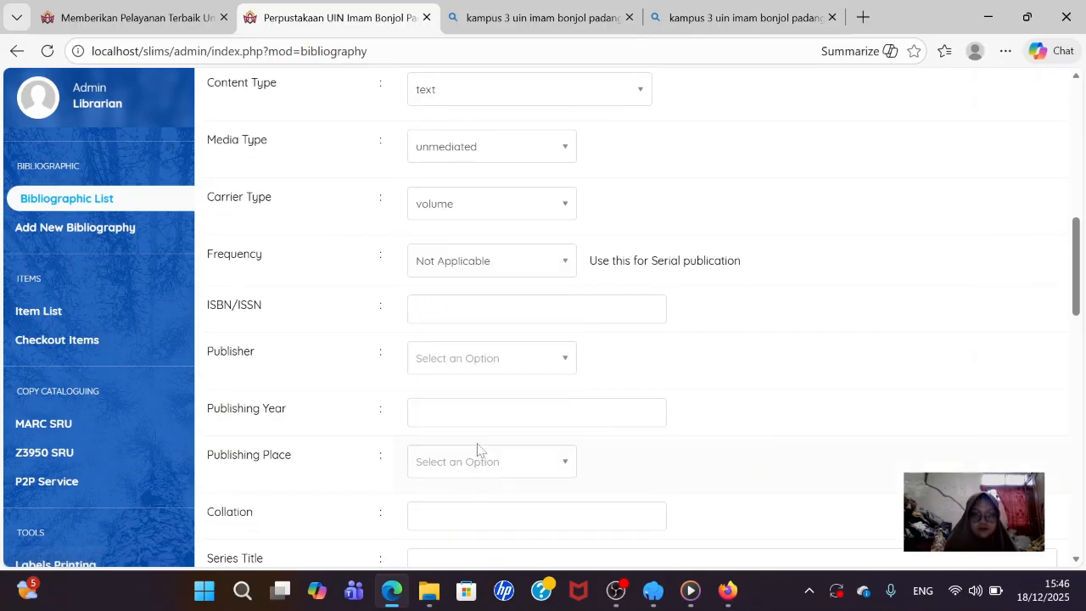
- Leave Frequency set to Not Applicable
left_click(480, 260)
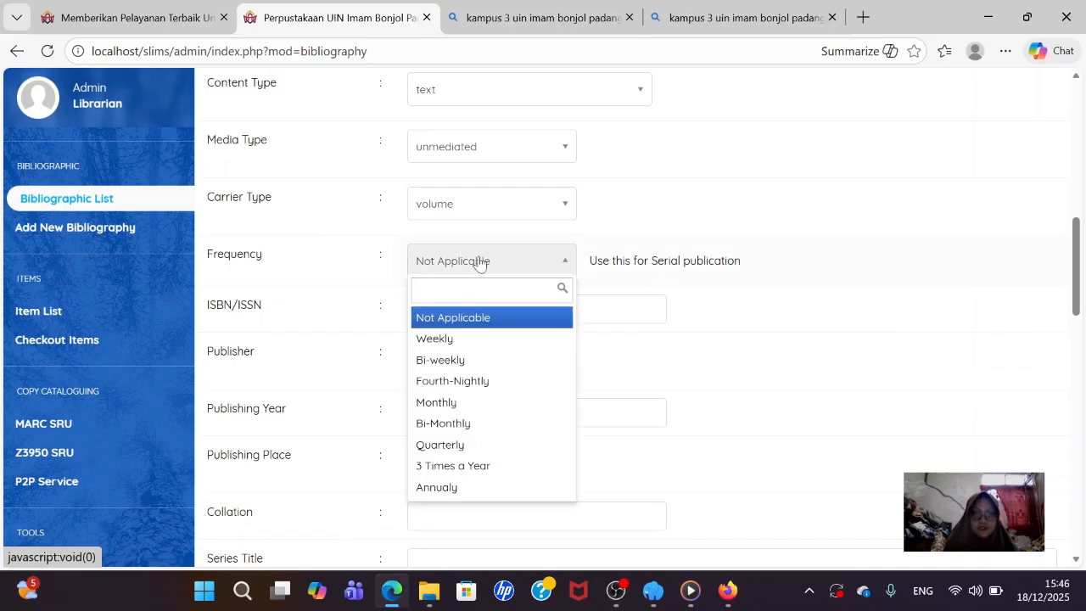
left_click(480, 260)
left_click(480, 260)
left_click(480, 261)
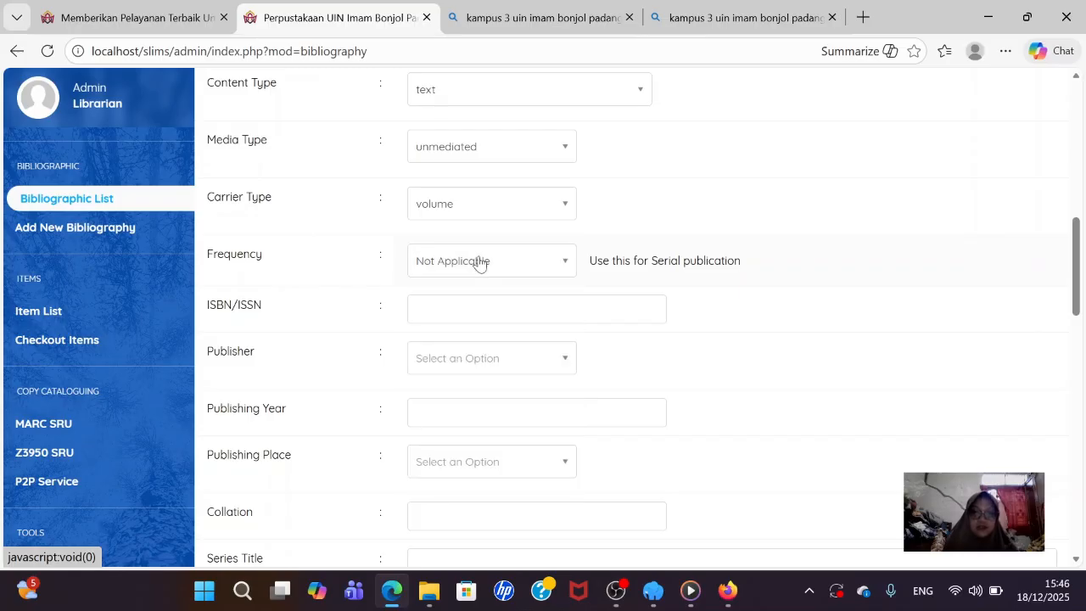
left_click(480, 260)
left_click(480, 261)
left_click(473, 263)
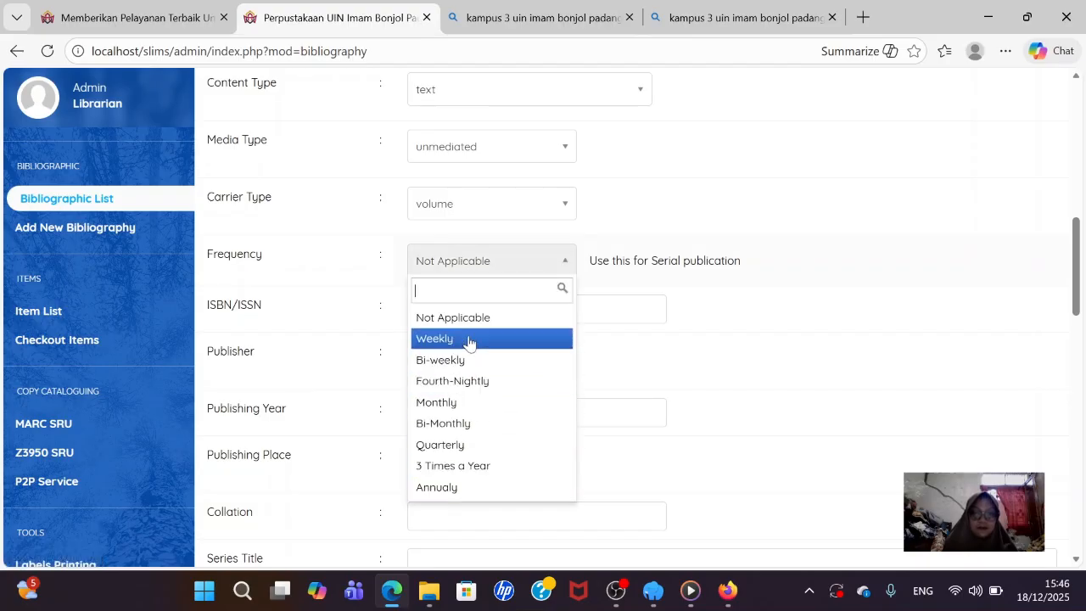
left_click(480, 258)
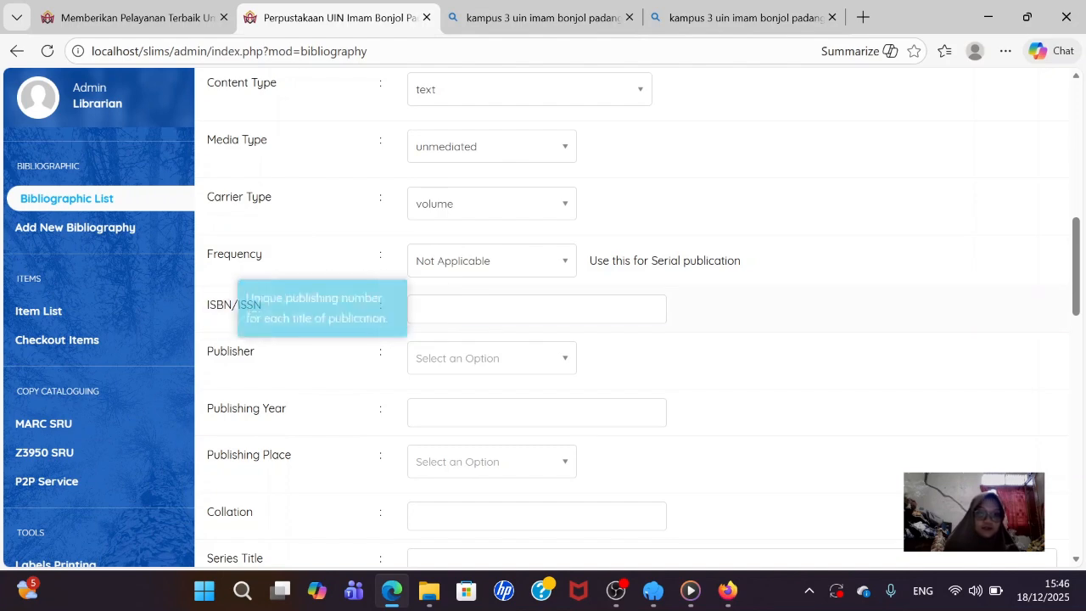
left_click(437, 310)
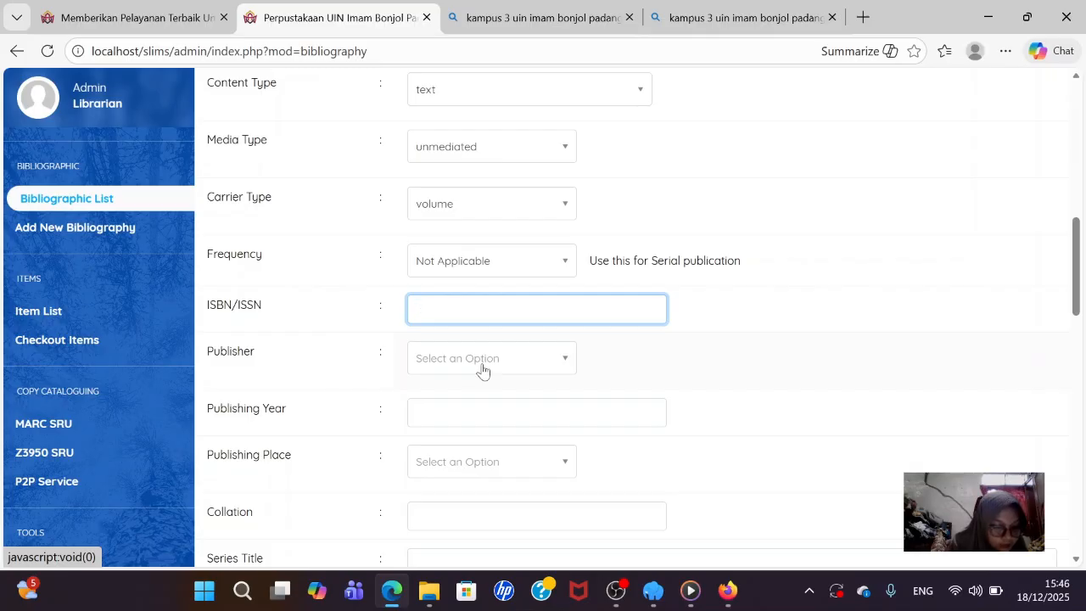
type("979")
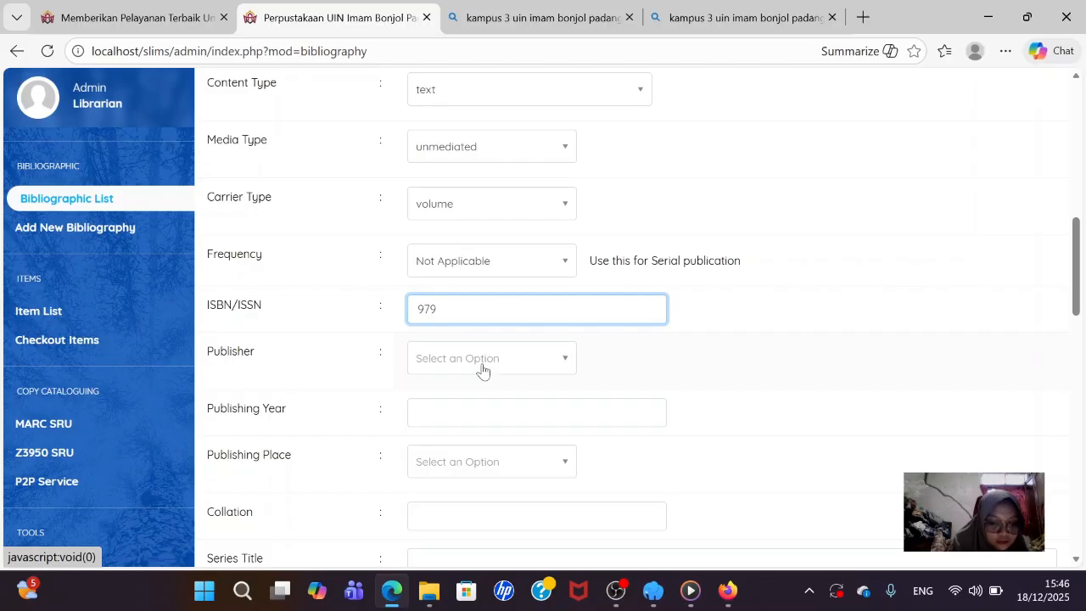
type("511")
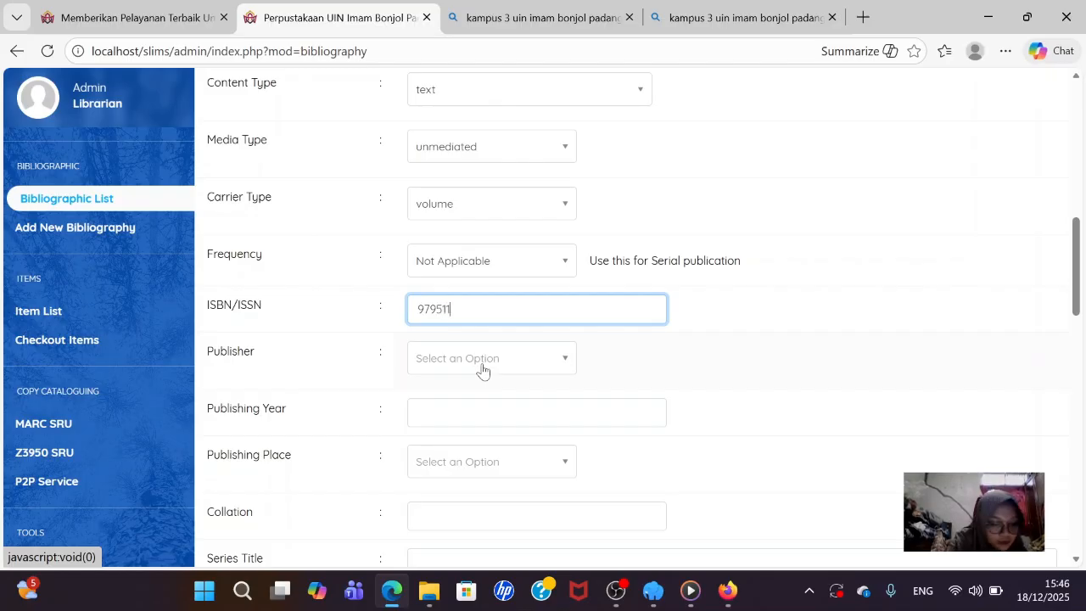
type("1")
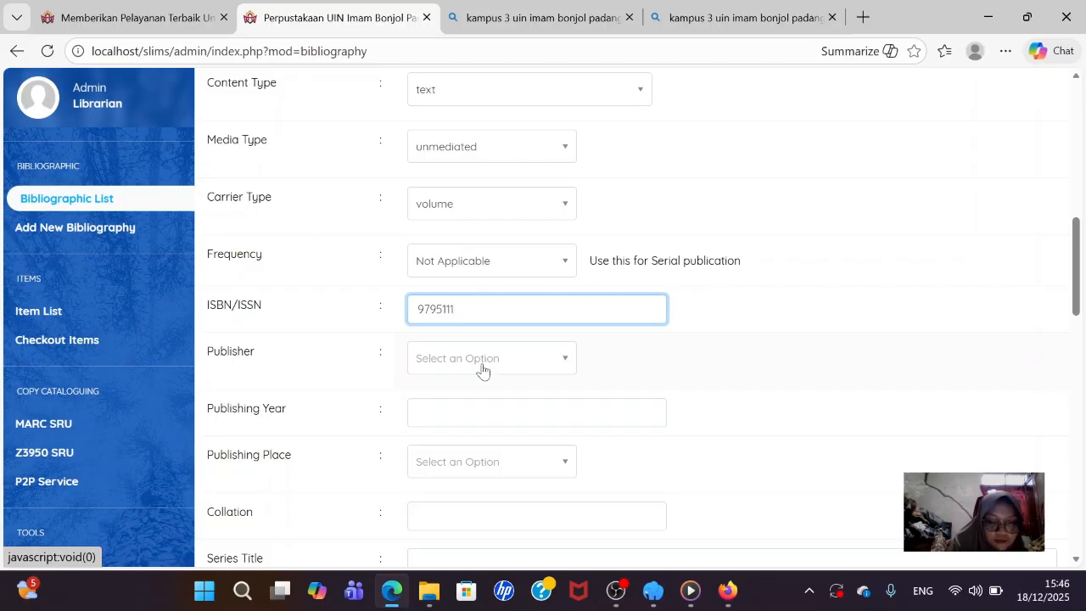
type("698")
- Search the publisher list for 'Gramedia Pustaka Utama'
left_click(481, 370)
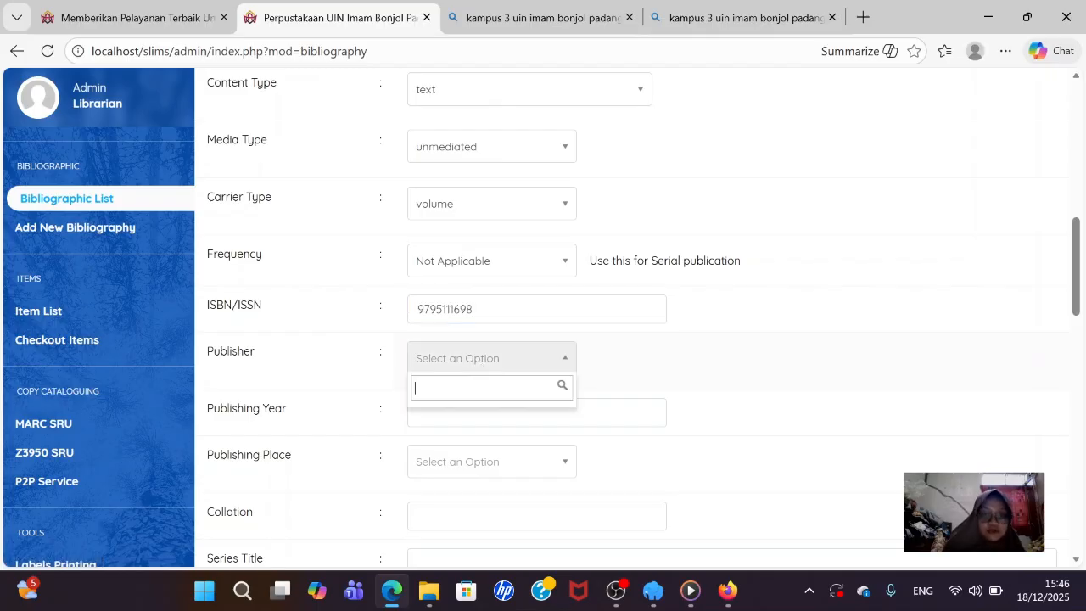
type("Gra")
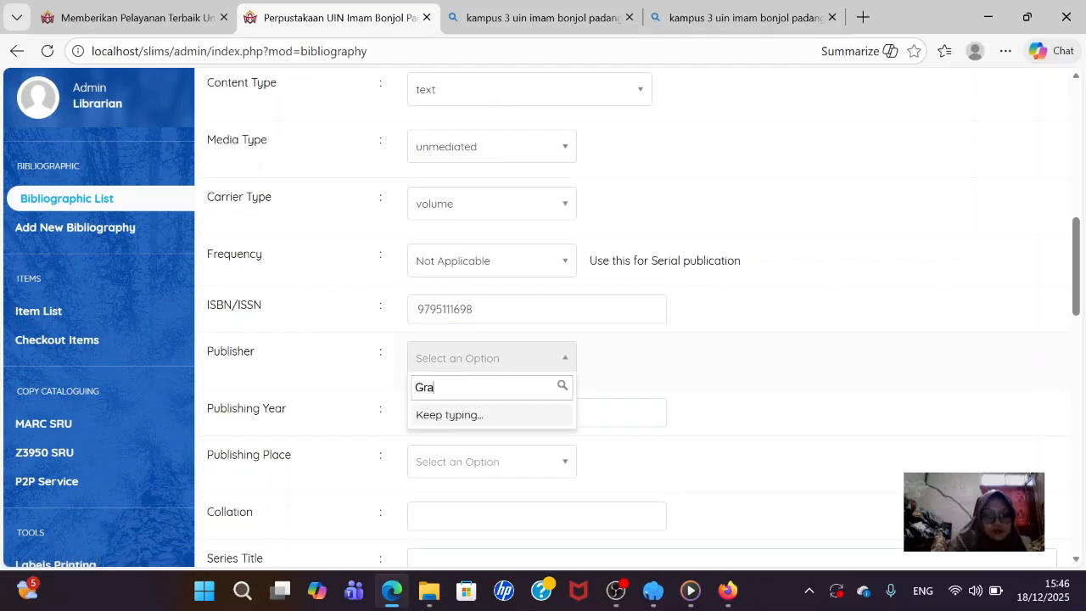
type("me")
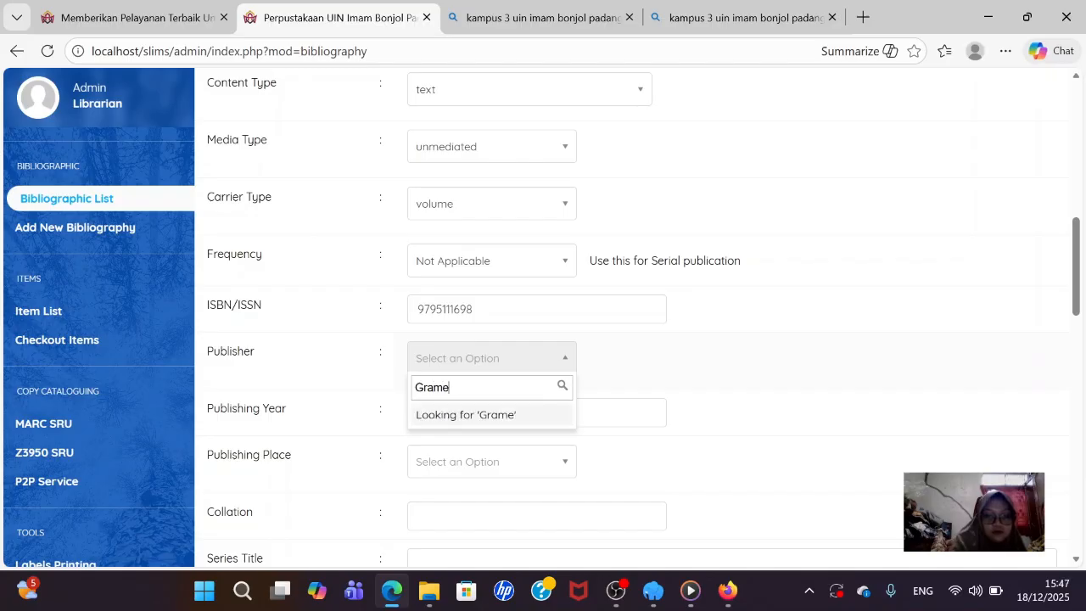
type("d")
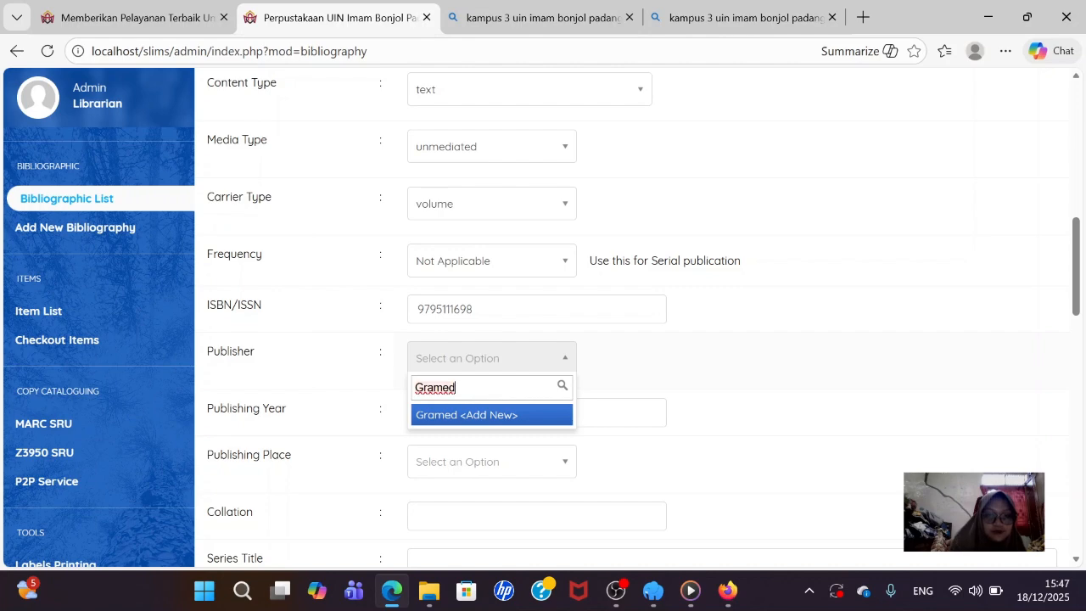
type("ia")
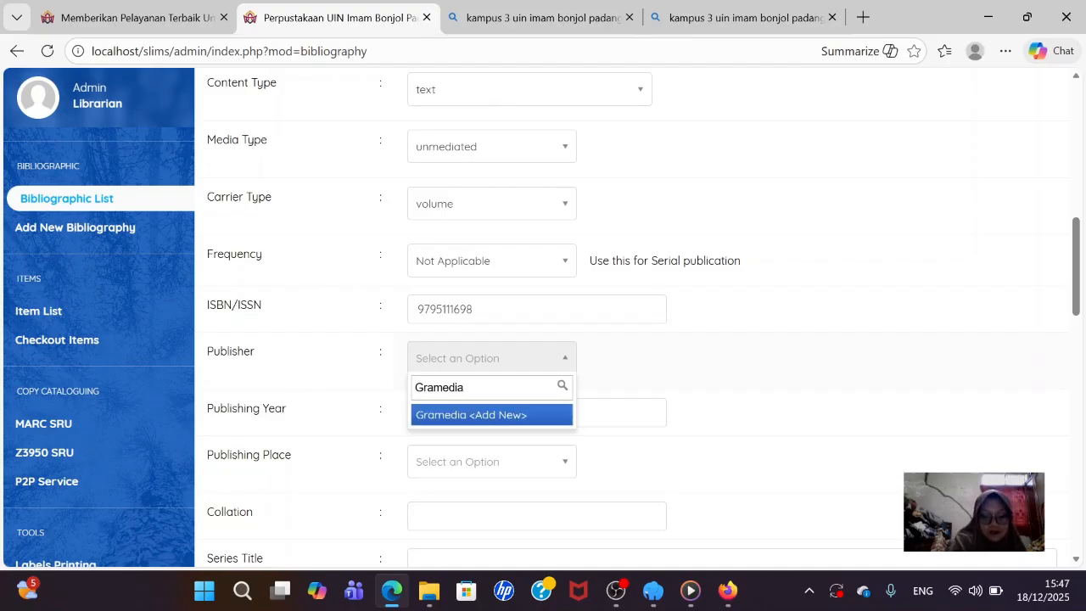
type(" Pu")
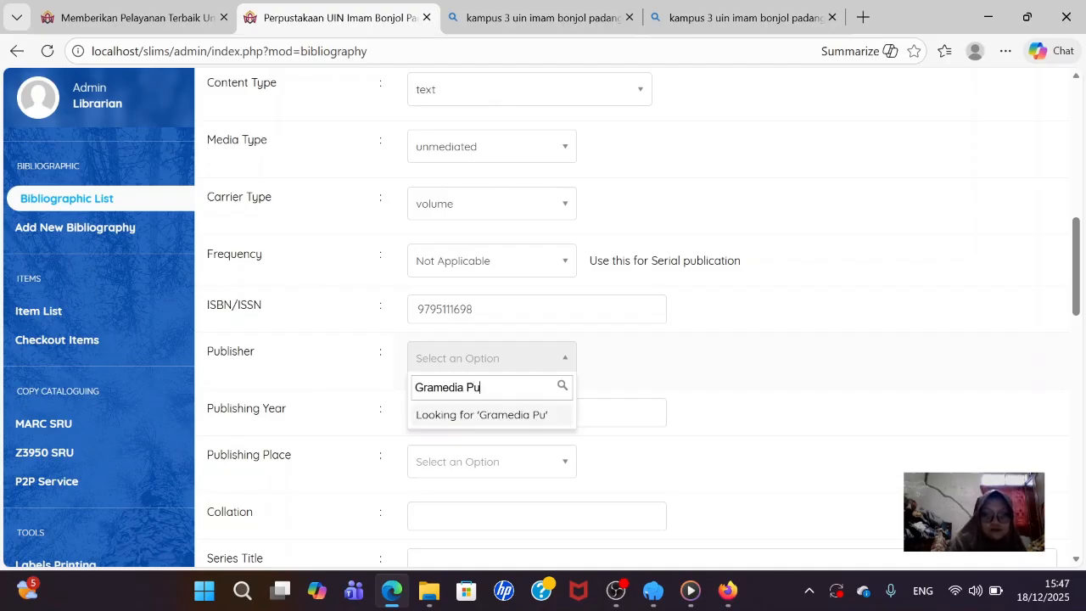
type("sa")
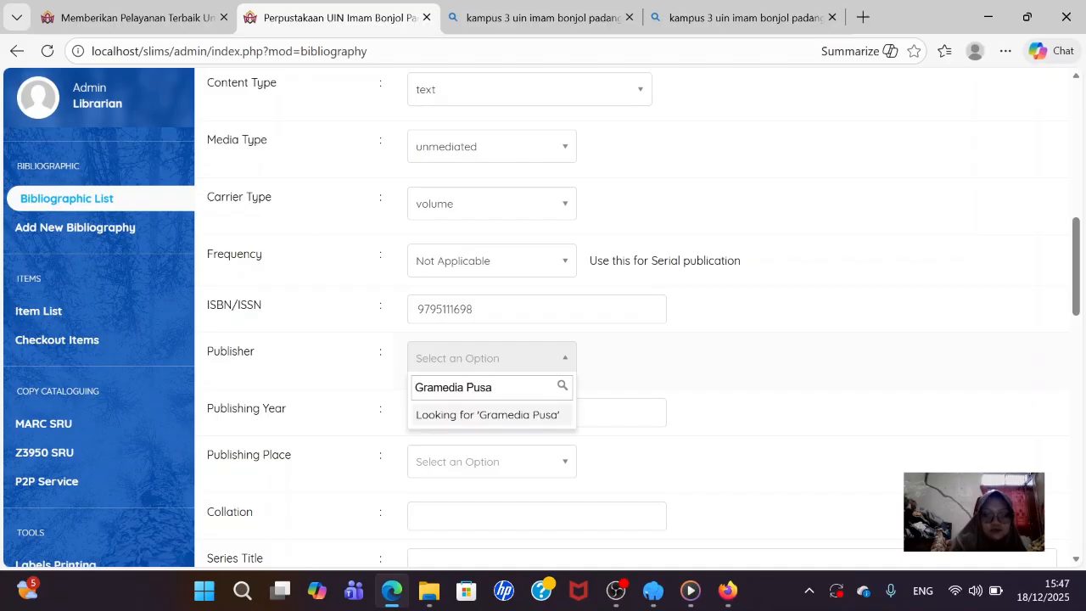
key("BackSpace")
type("tka")
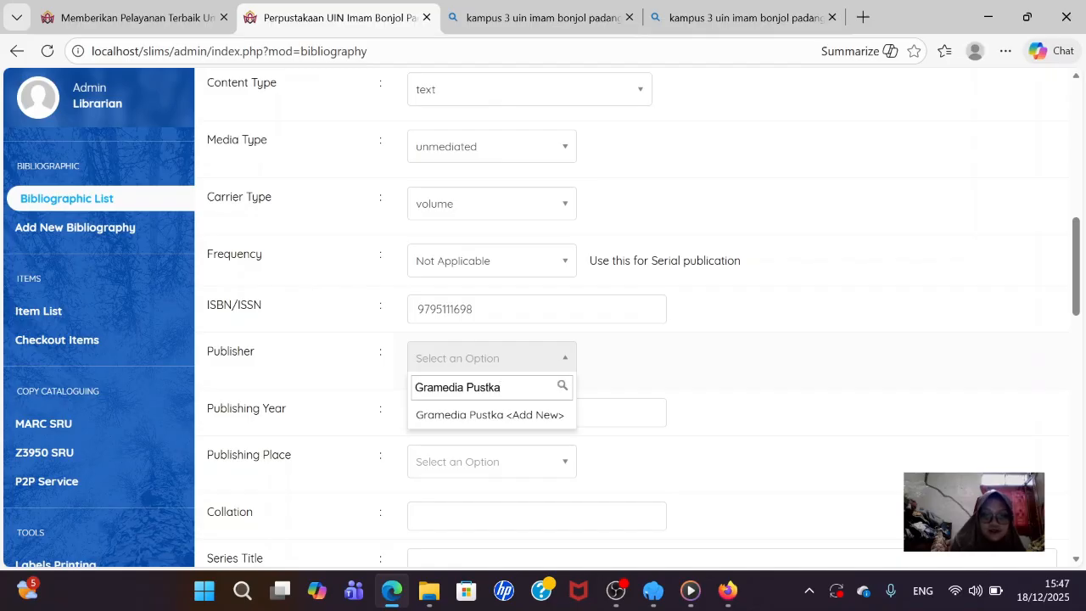
key("BackSpace")
key("BackSpace")
type("aka")
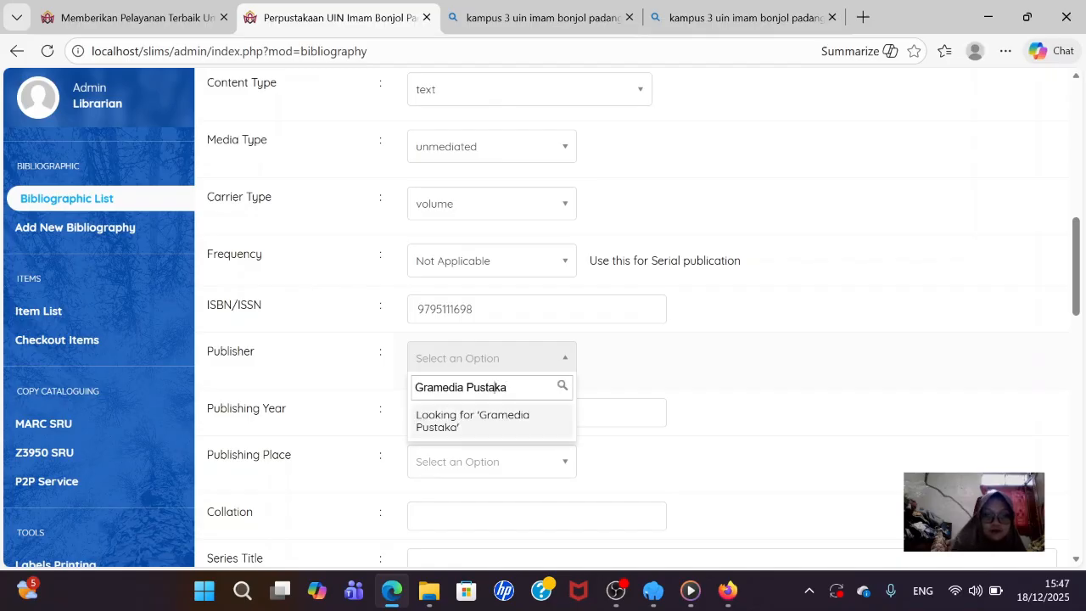
key("Down")
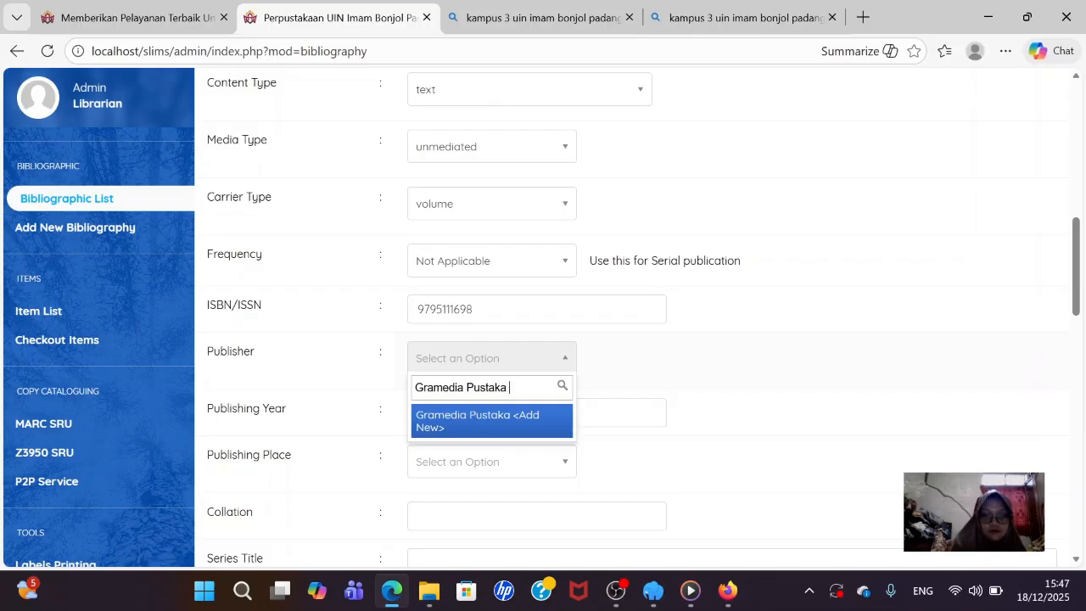
type("U")
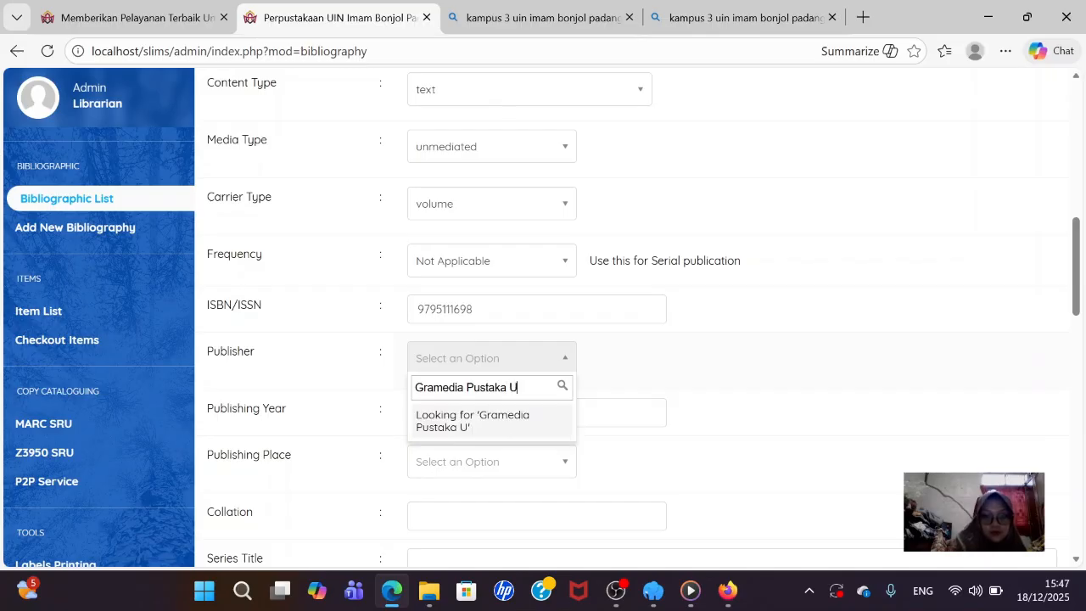
type("tama")
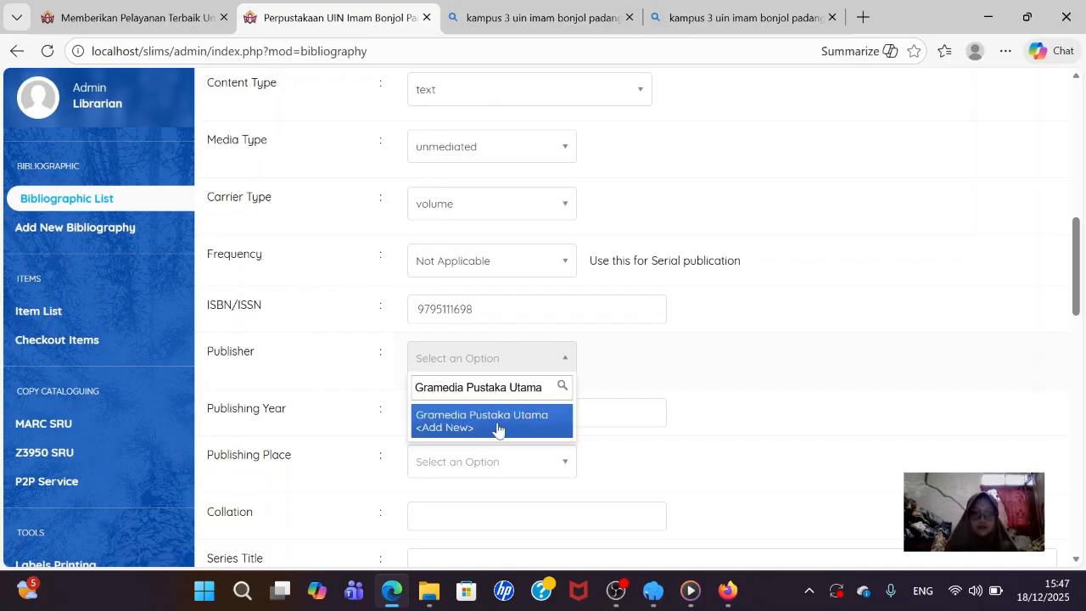
- Add Gramedia Pustaka Utama as the publisher and enter publishing year 1991
left_click(487, 415)
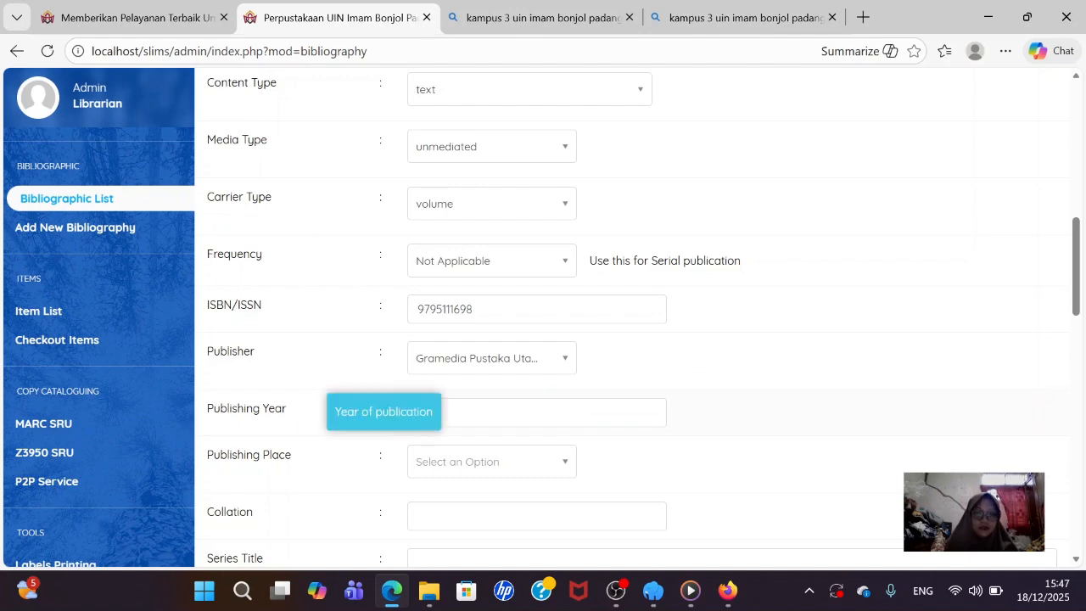
left_click(534, 400)
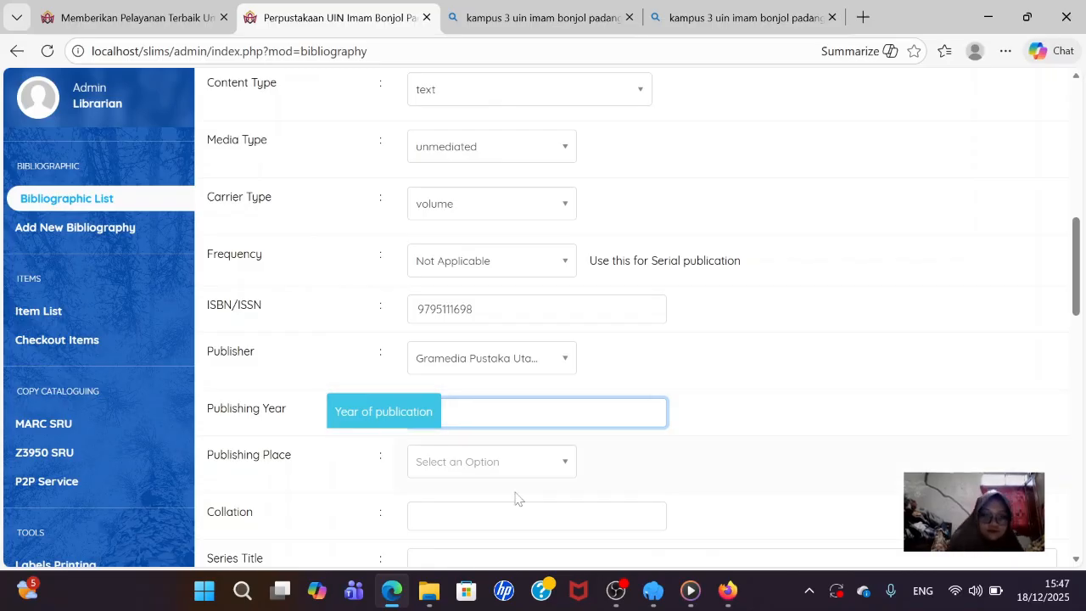
type("1991")
- Add Jakarta as the new publishing place
scroll(526, 478, "down", 2)
left_click(520, 297)
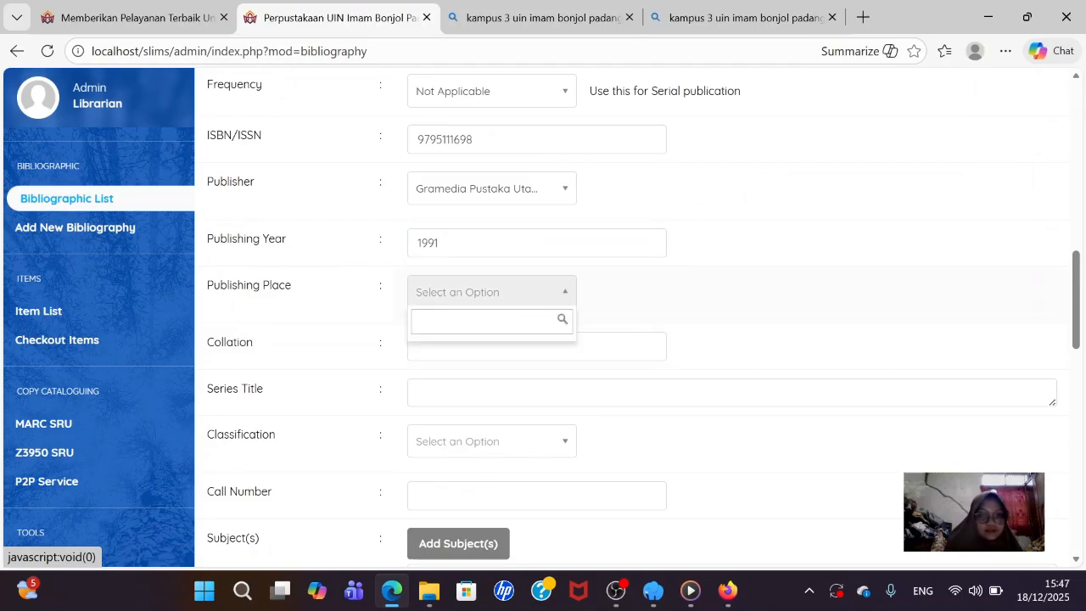
type("J")
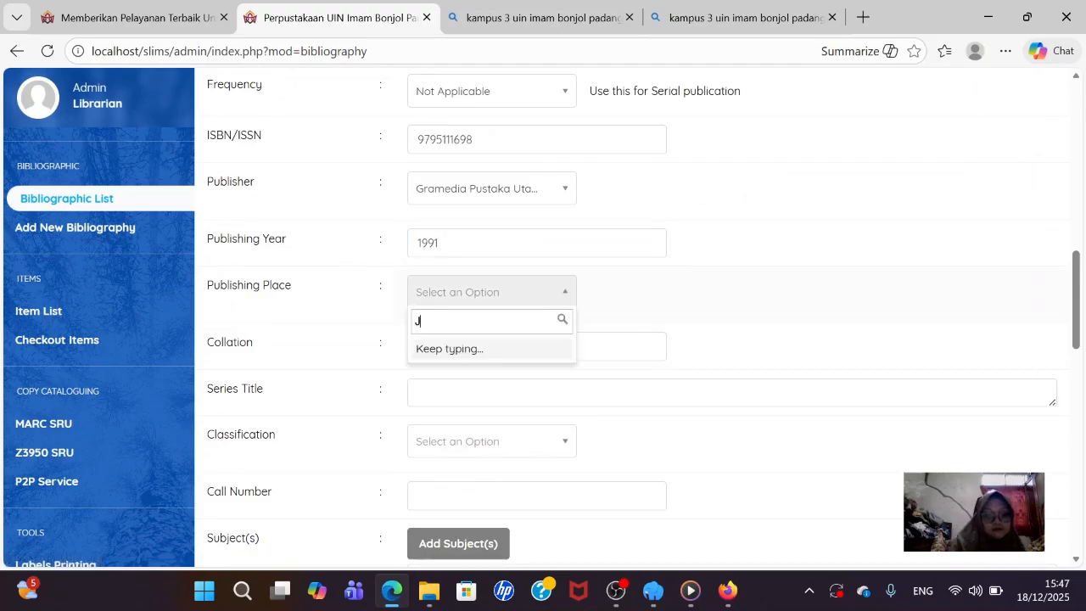
type("ak")
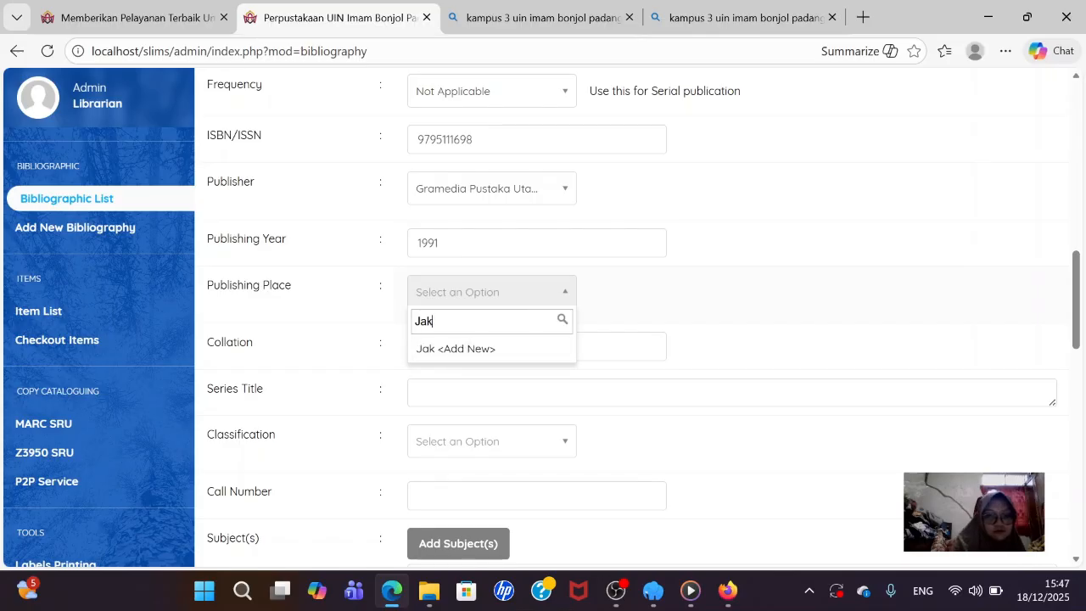
type("a")
type("r")
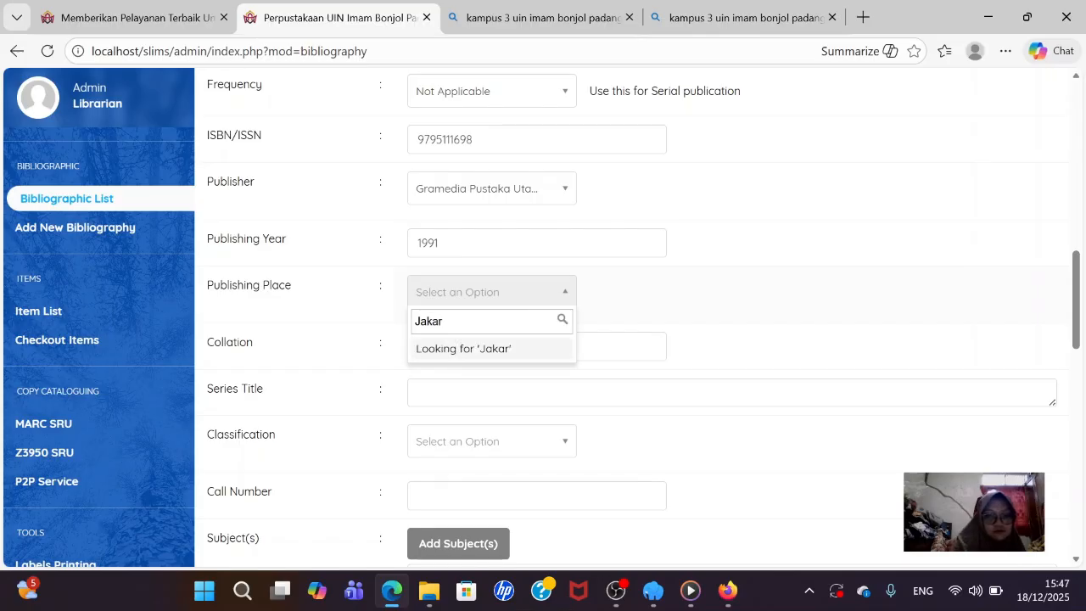
type("ta")
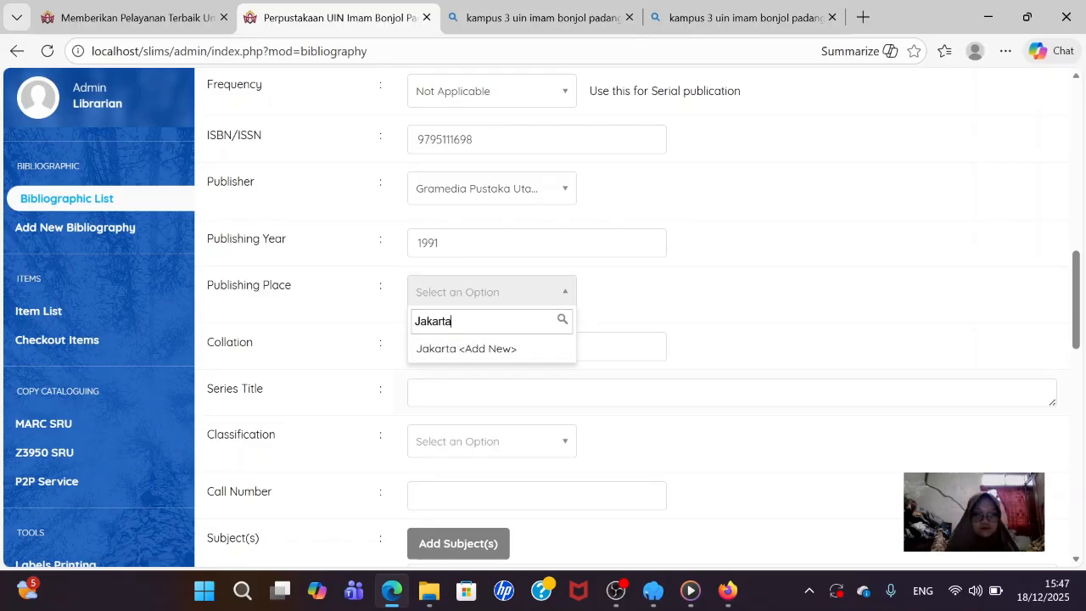
left_click(447, 349)
left_click(447, 350)
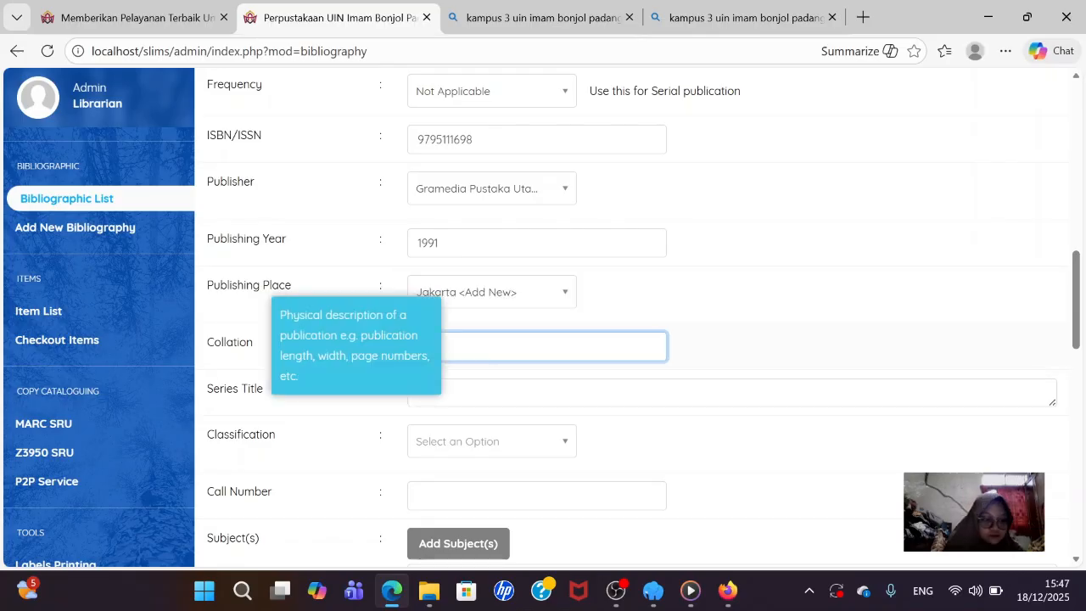
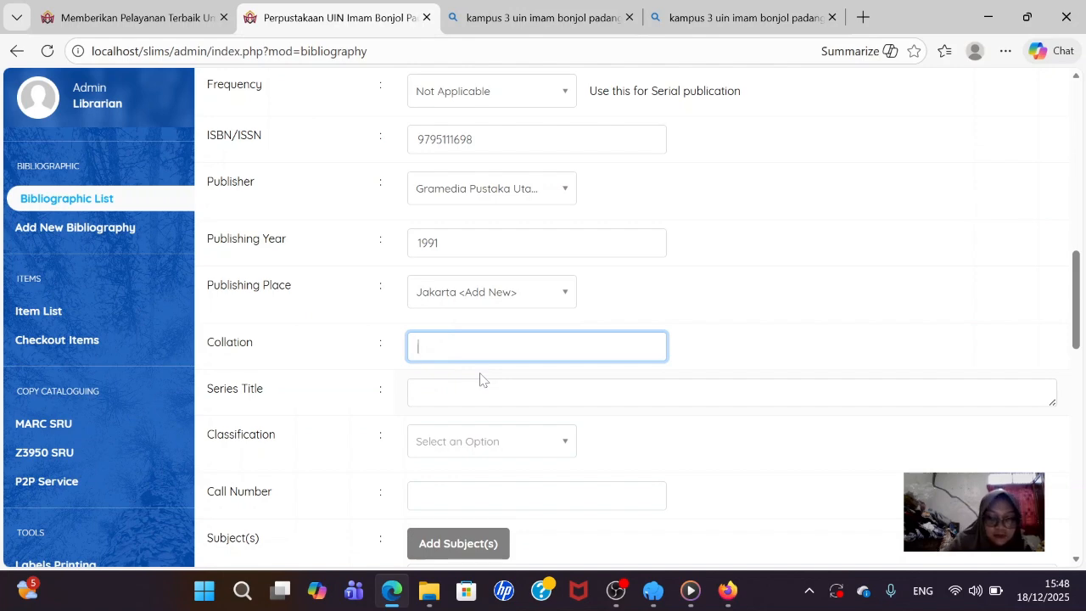
- Enter the collation 'ix, 467 hlm ; ilus ; 24 cm', removing the stray periods
type("x")
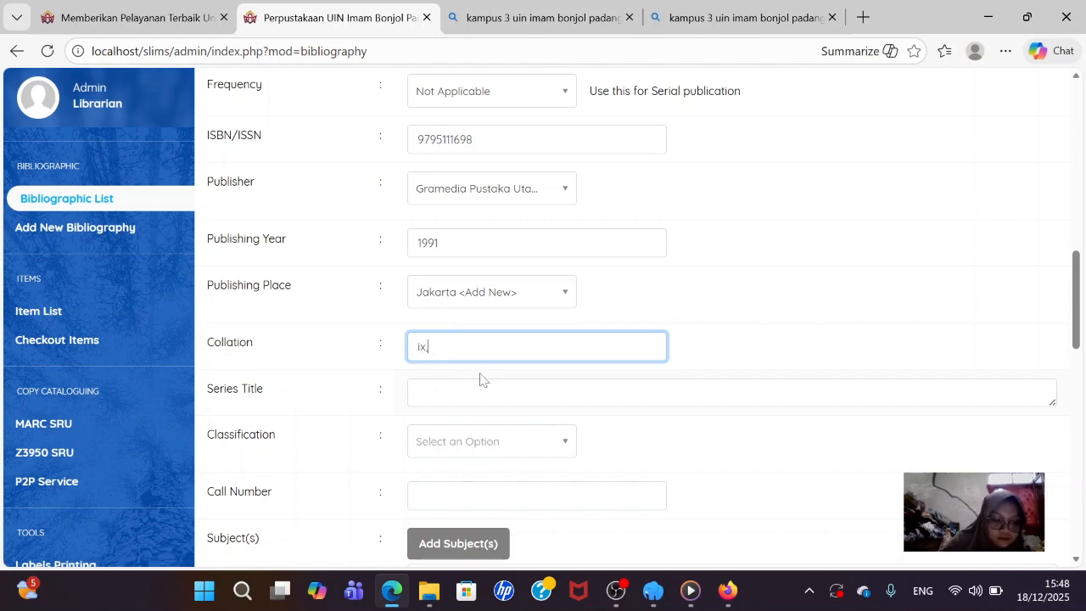
type(", 46")
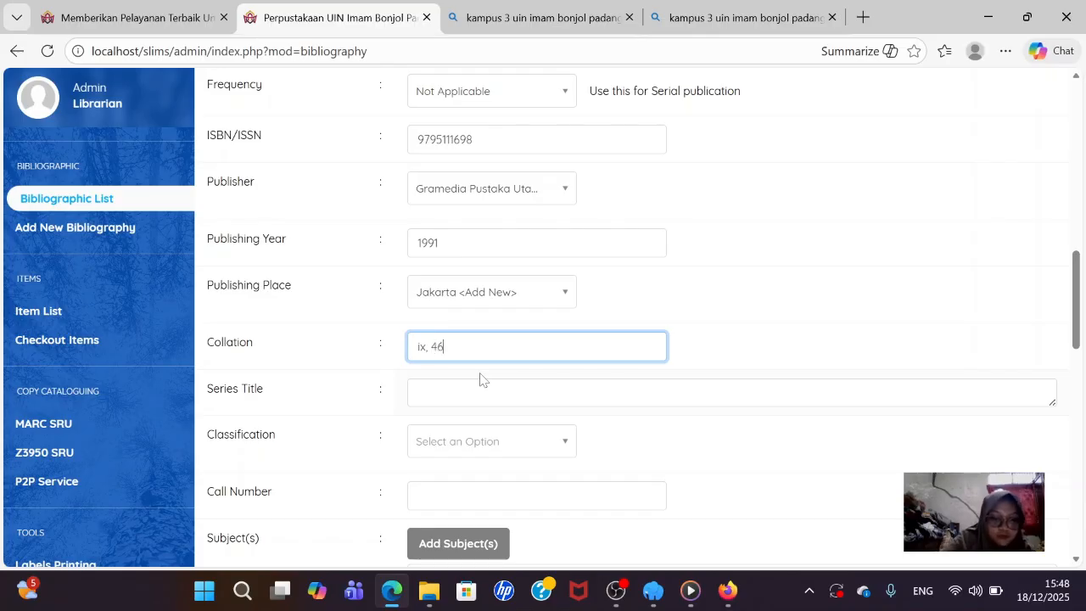
type("7 h")
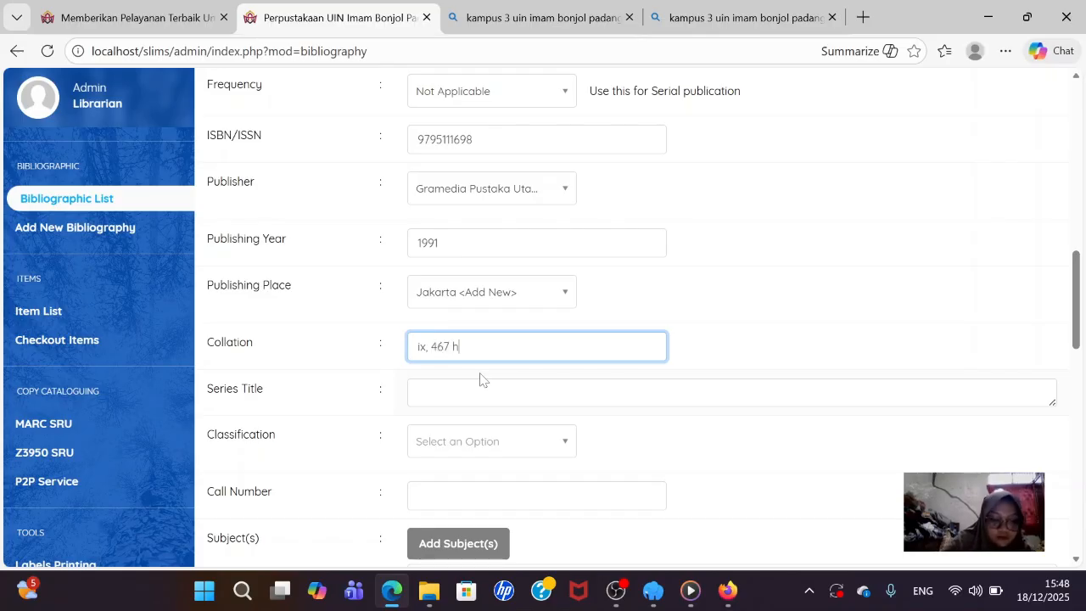
type("lm")
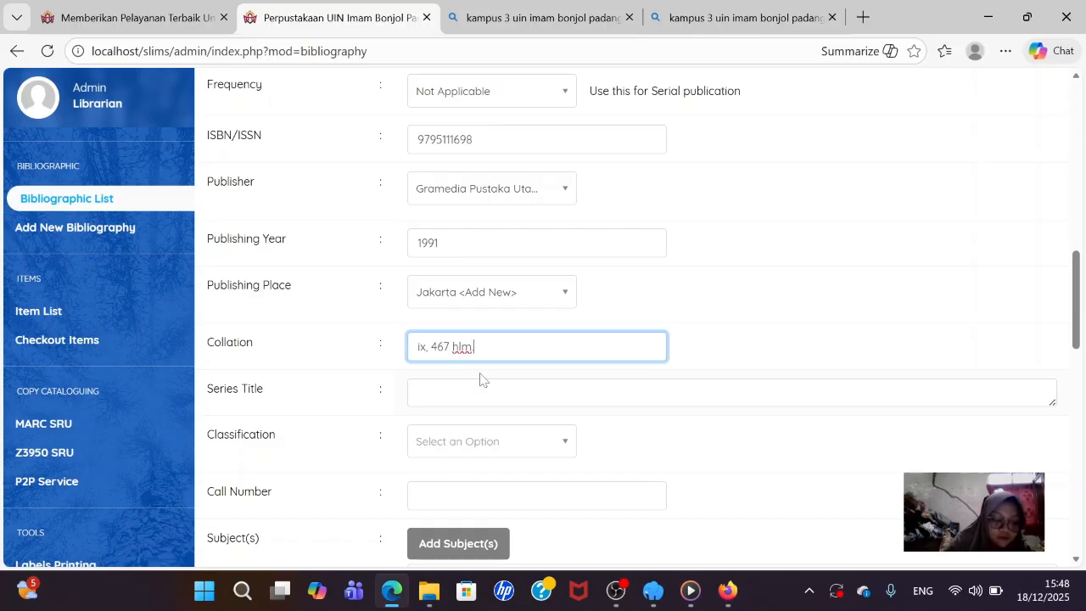
type(".")
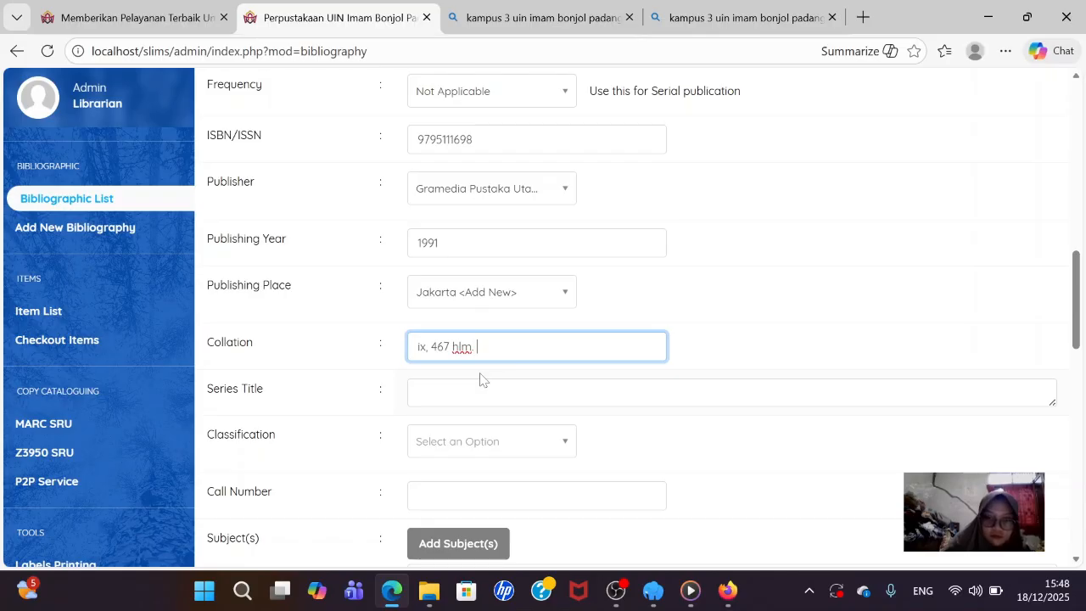
key("BackSpace")
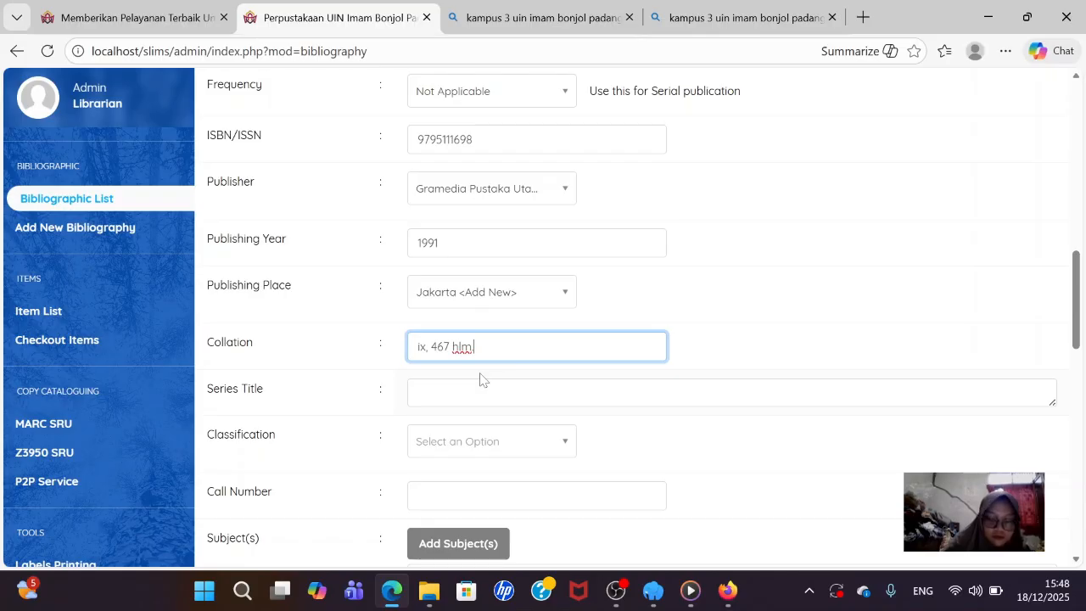
type(";")
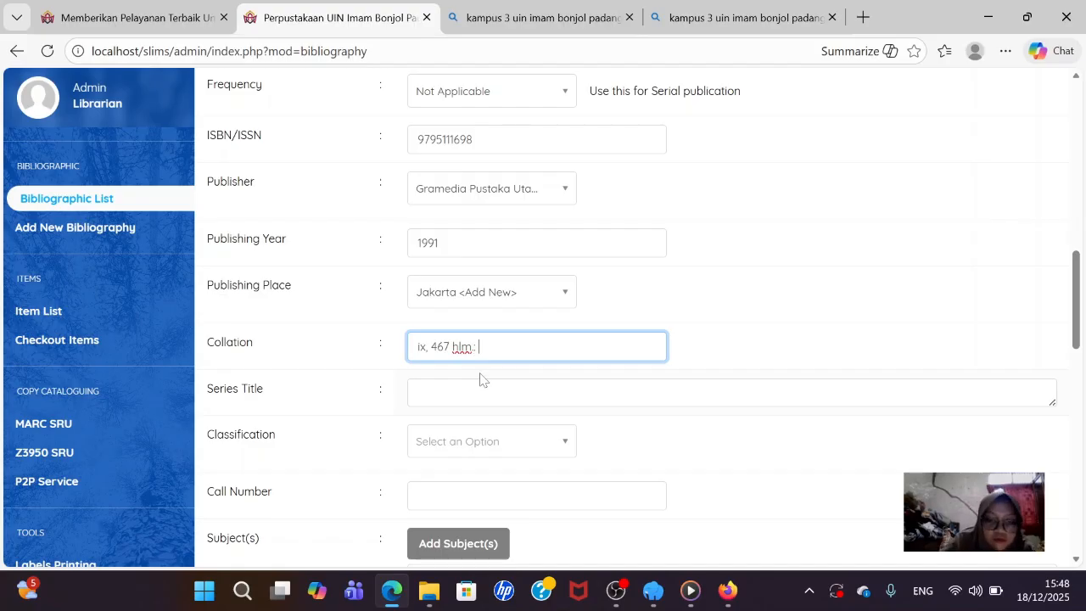
type("ilu")
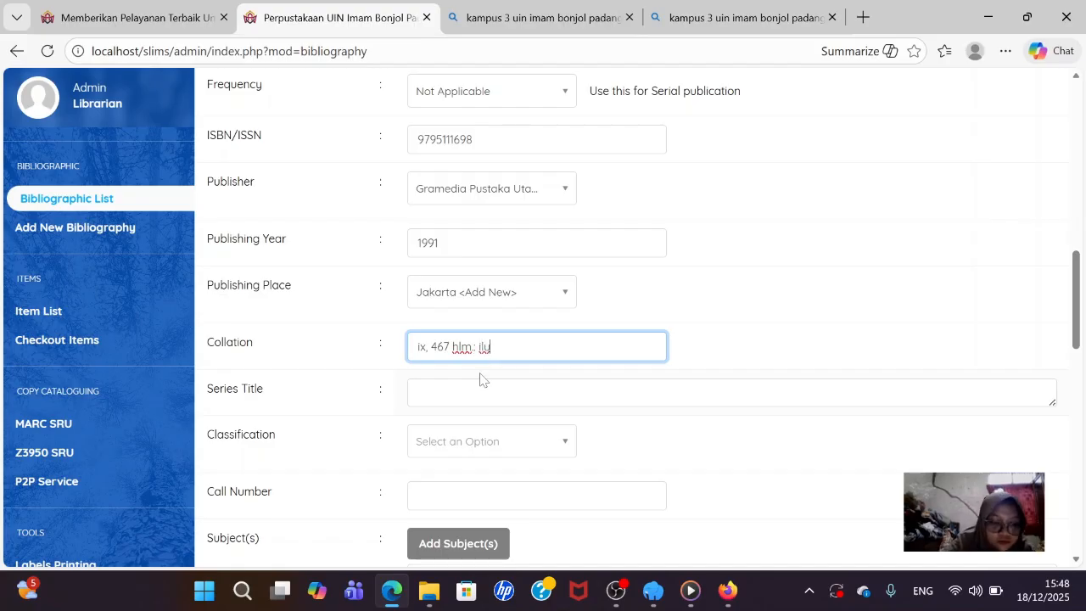
type("s.")
key("BackSpace")
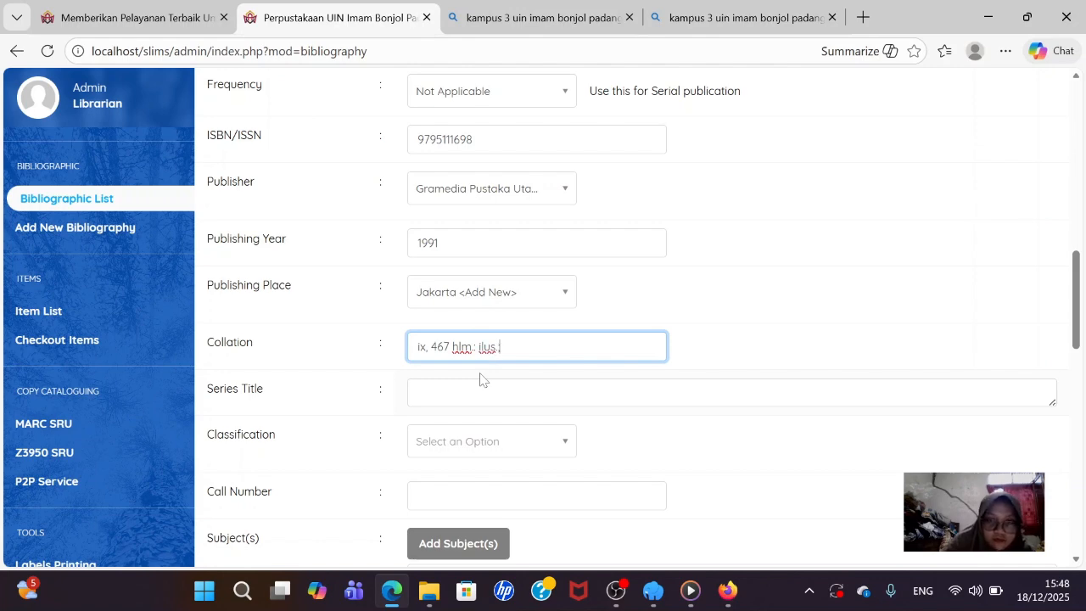
type("; 2")
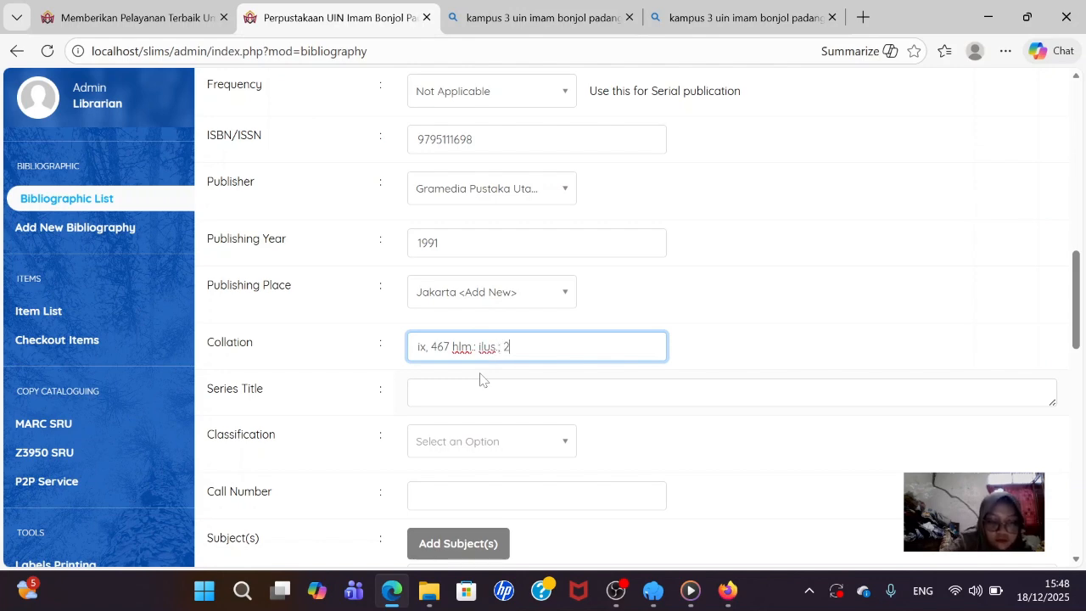
type("4 cm")
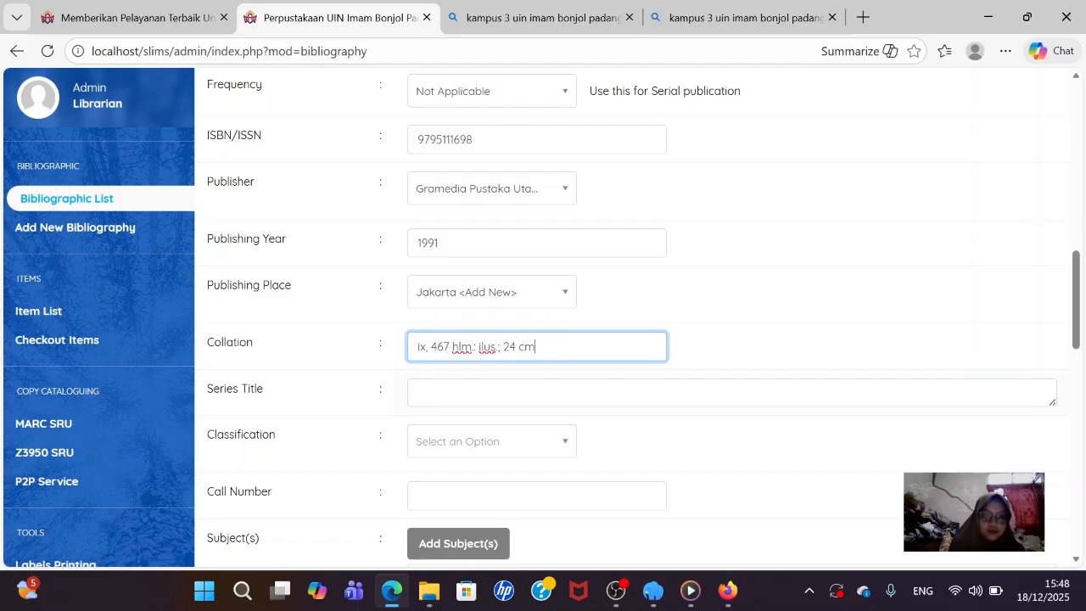
- Search for and pick 020 as the classification, giving call number '020 Sul p'
left_click(522, 447)
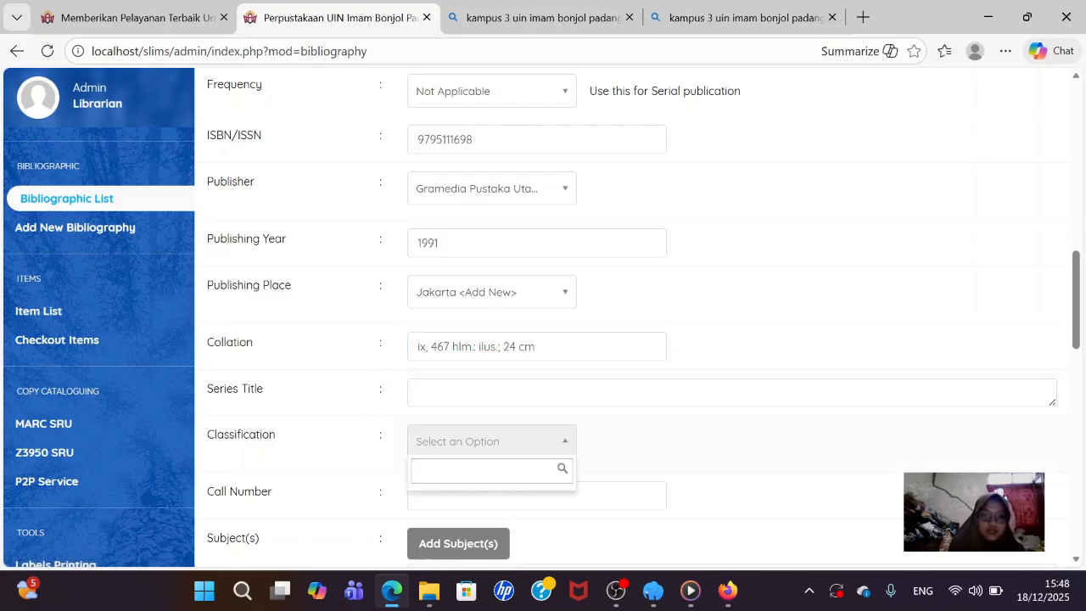
type("0")
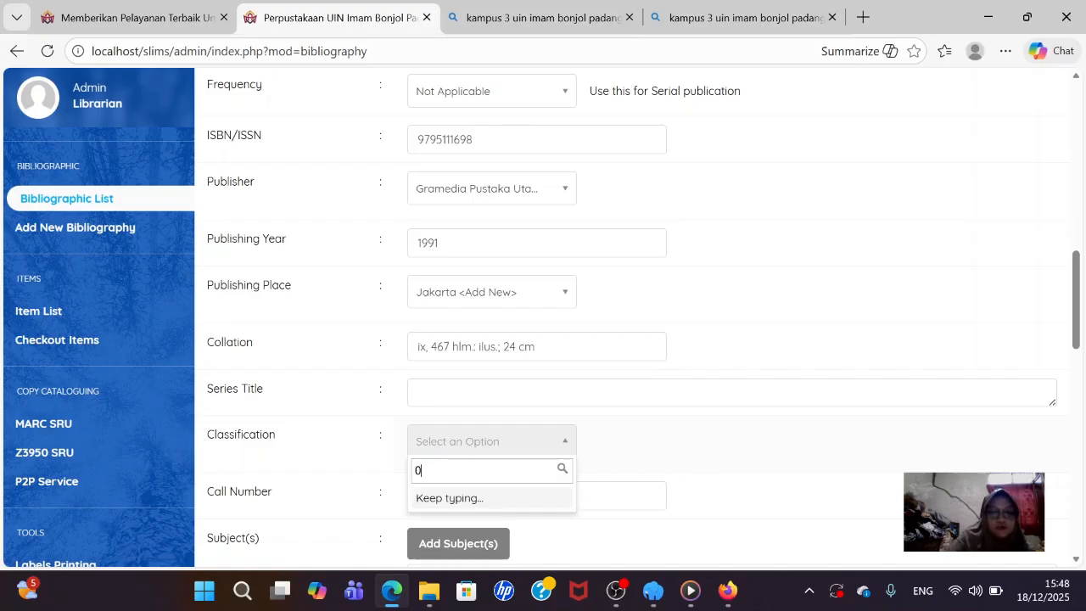
type("20")
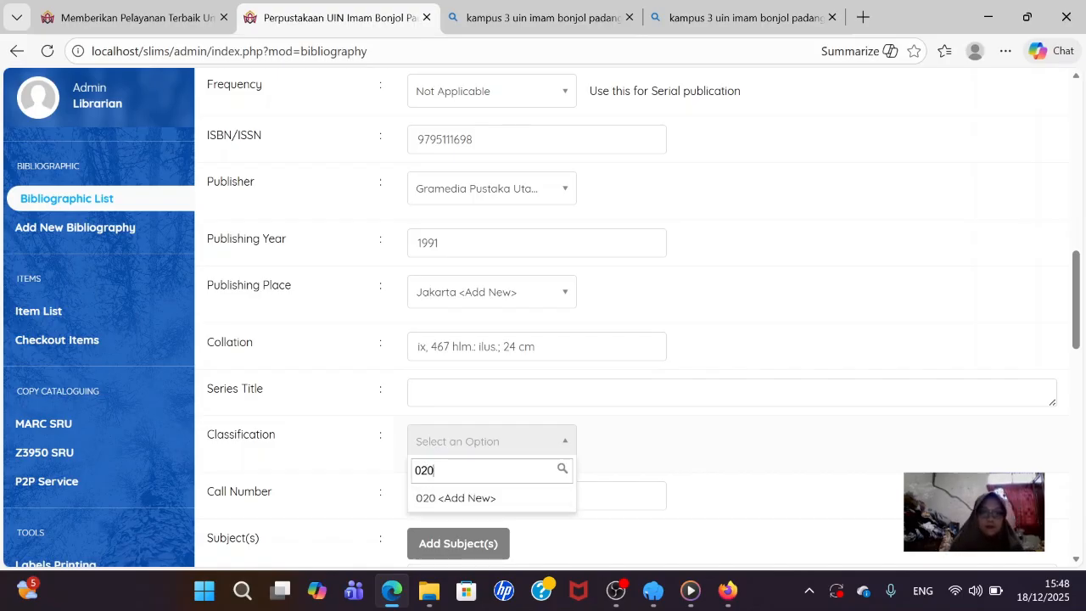
left_click(485, 497)
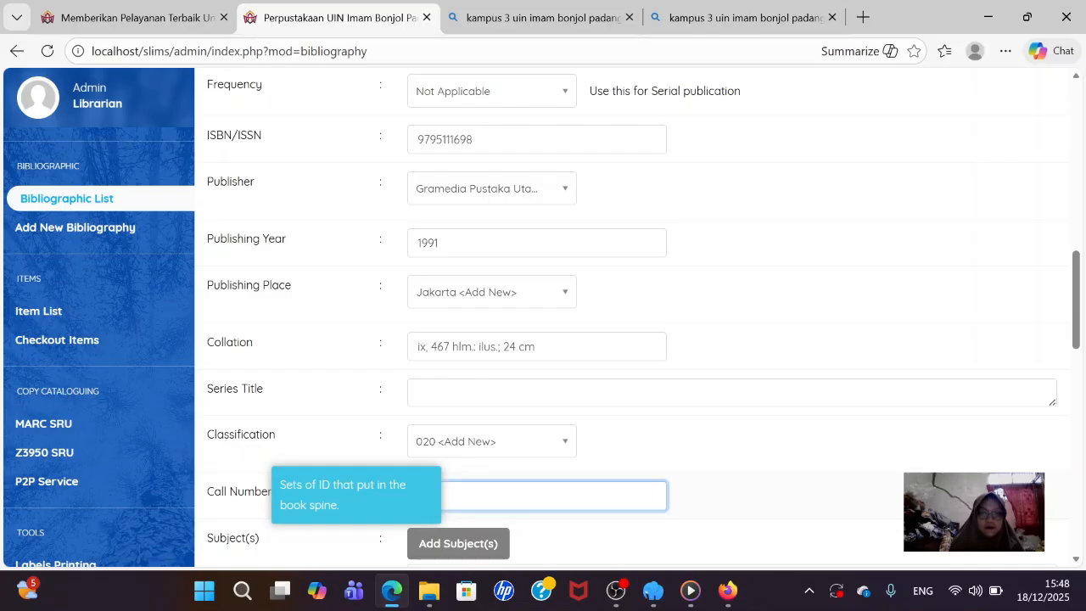
scroll(527, 366, "down", 1)
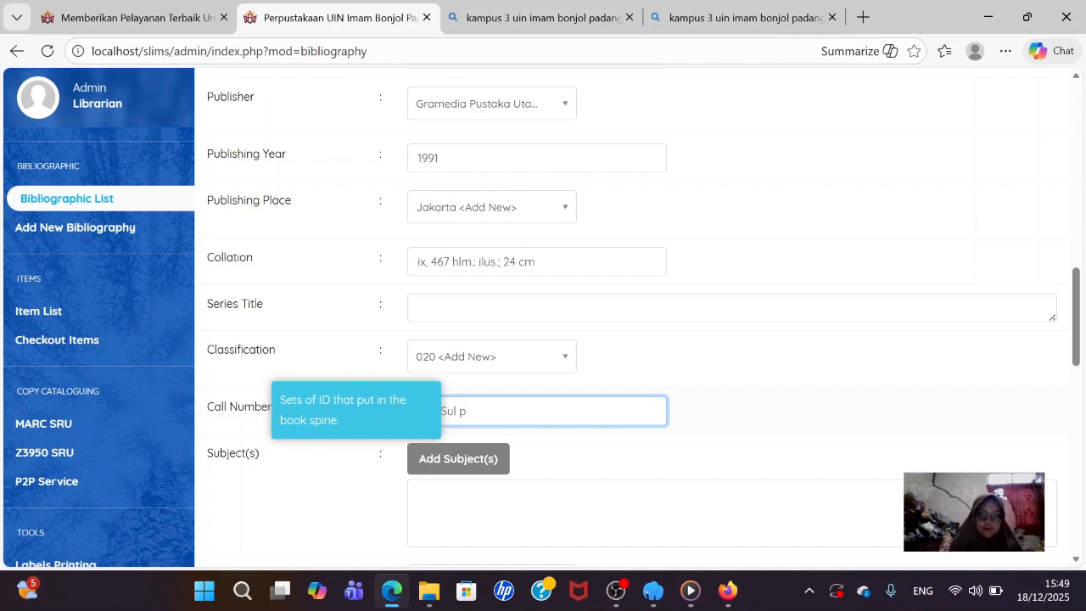
scroll(476, 386, "down", 1)
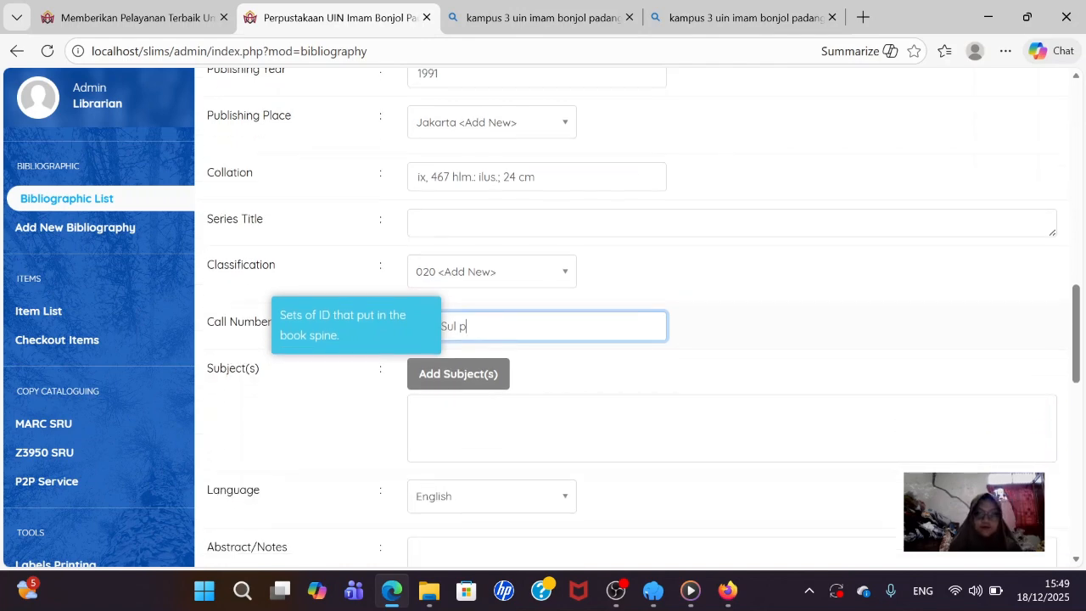
- Add 'Ilmu perpustakaan' as a primary Topic subject
left_click(477, 387)
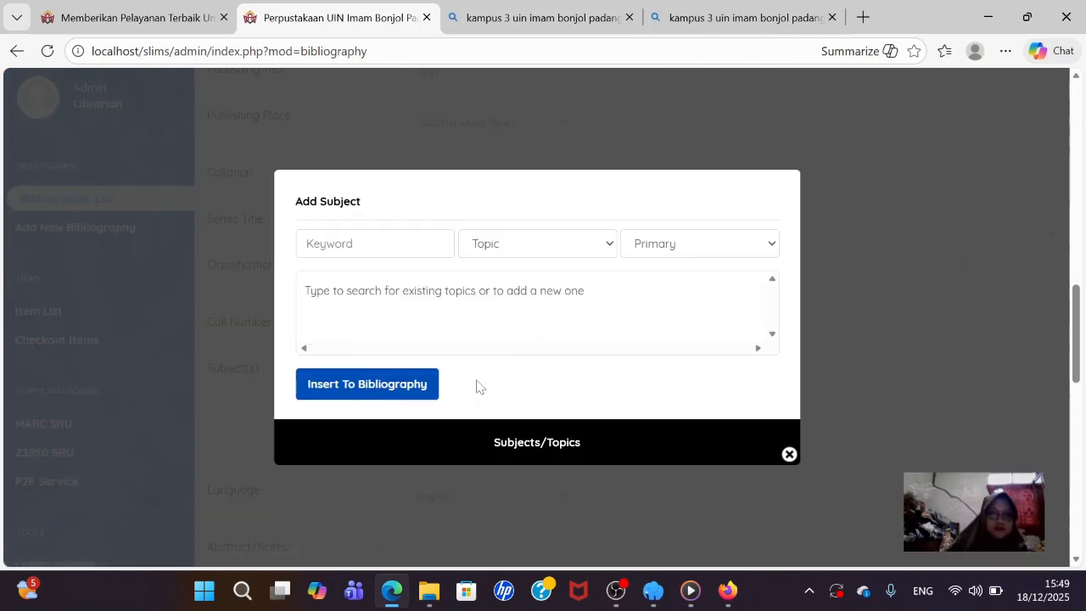
left_click(374, 243)
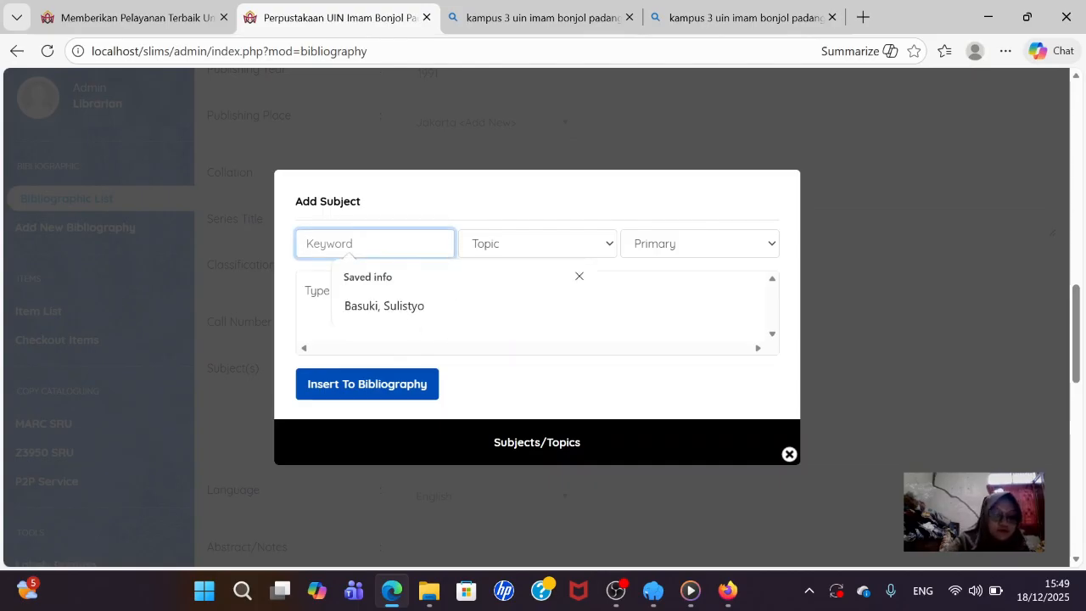
type("Ilmu ")
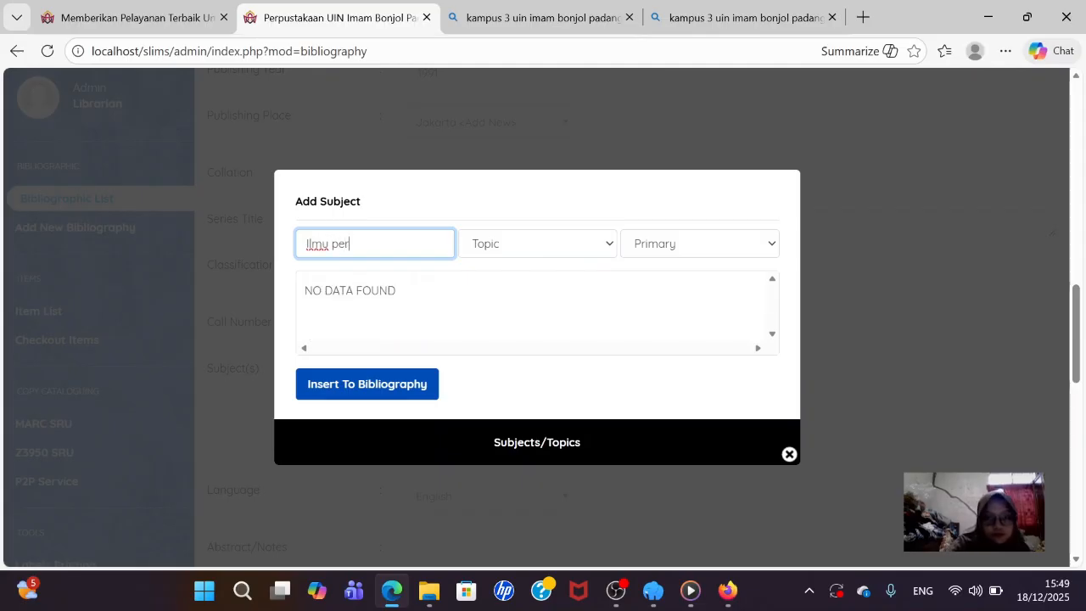
type("perpustak")
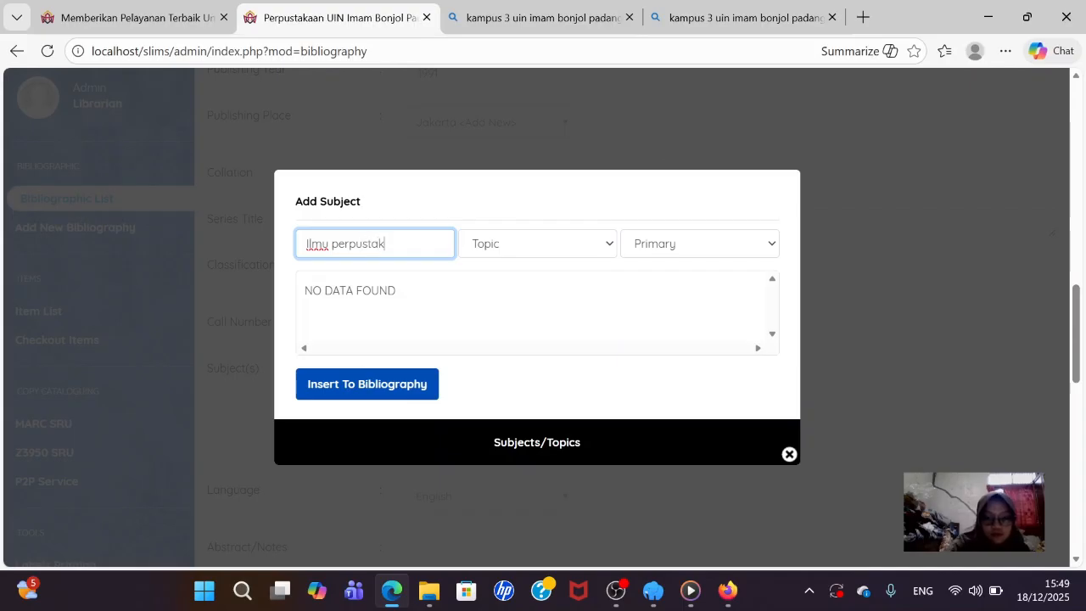
type("AA")
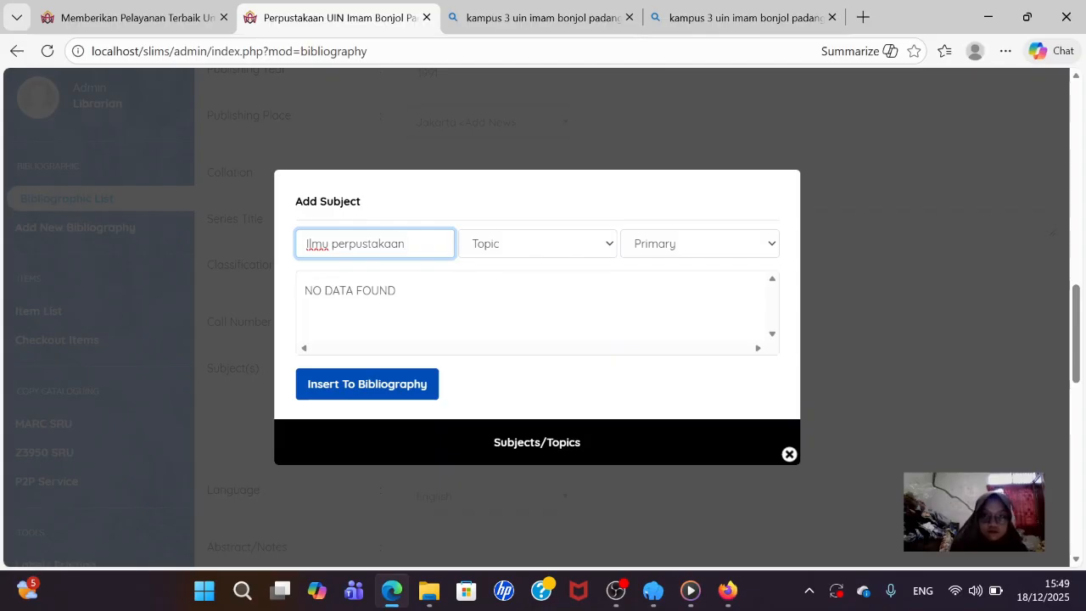
left_click(519, 246)
left_click(520, 250)
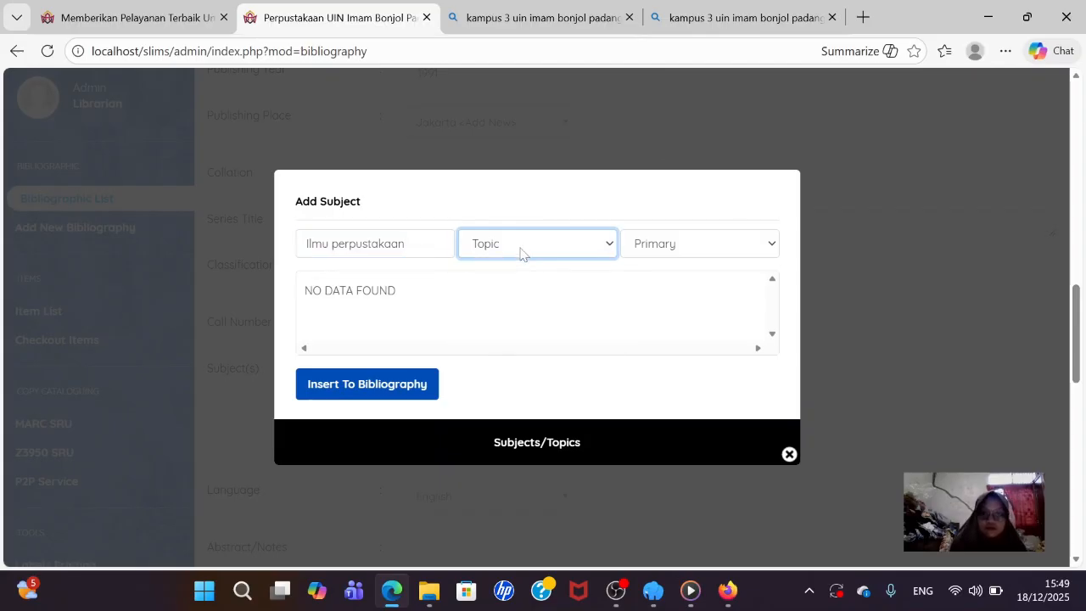
left_click(358, 387)
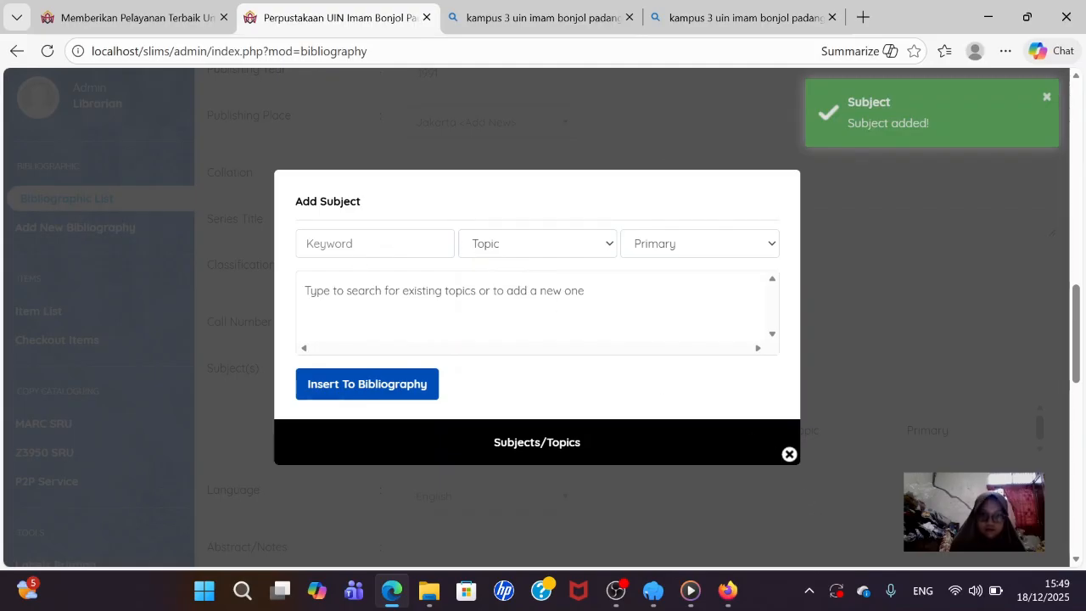
- Add 'Kepustakawanan' as a second primary Topic subject and close the subject form
left_click(375, 243)
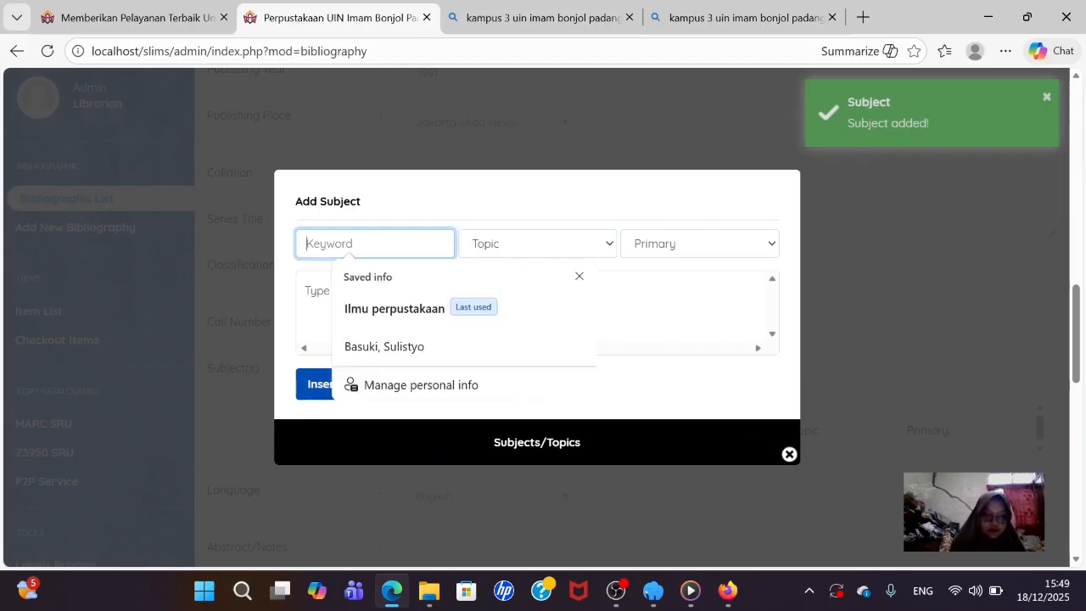
type("K")
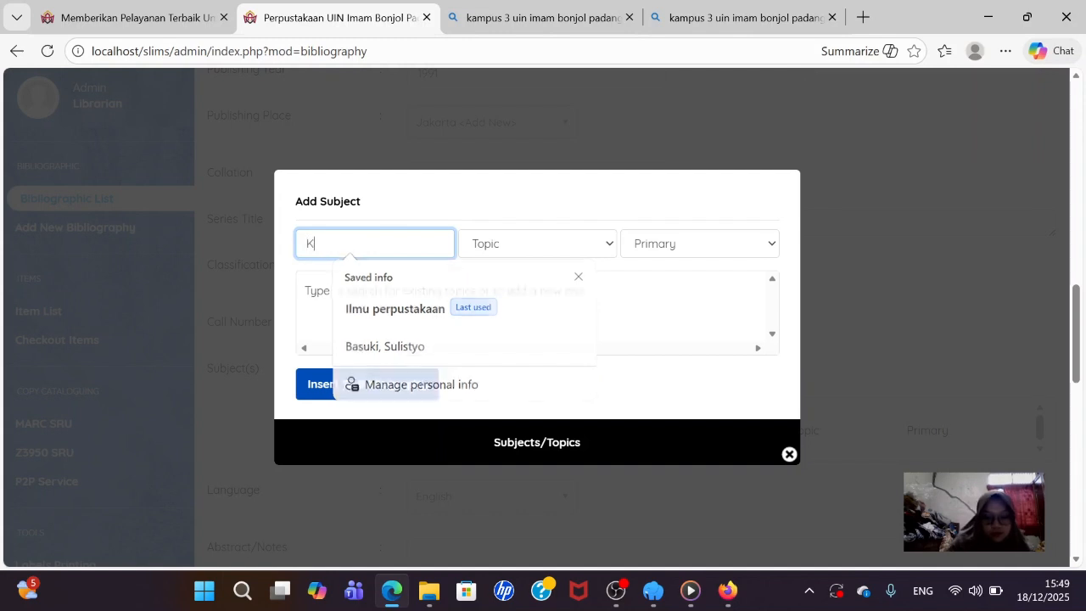
type("epu")
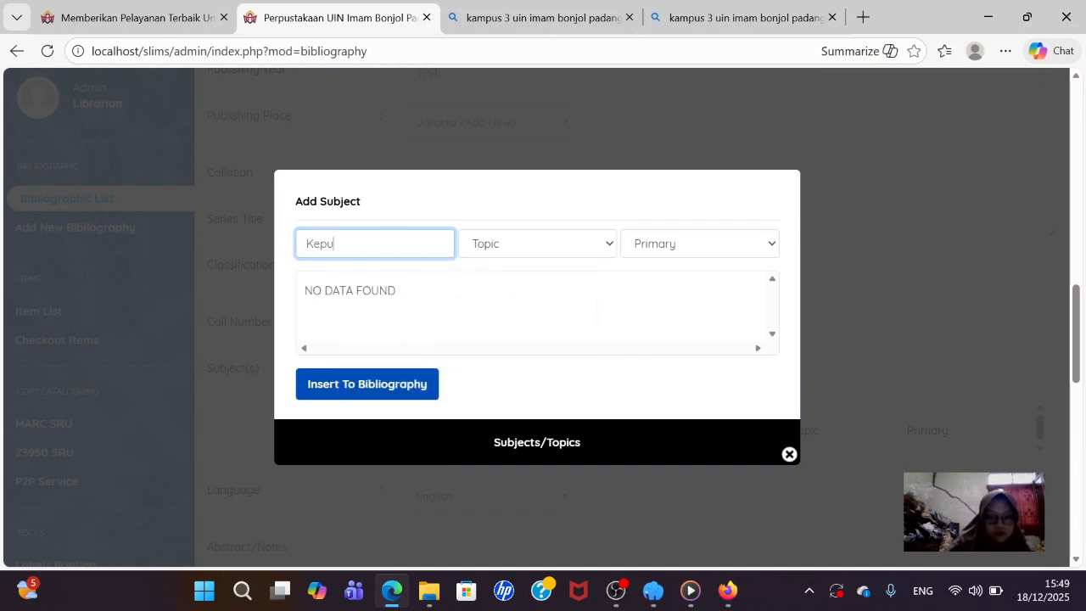
type("stakawanan")
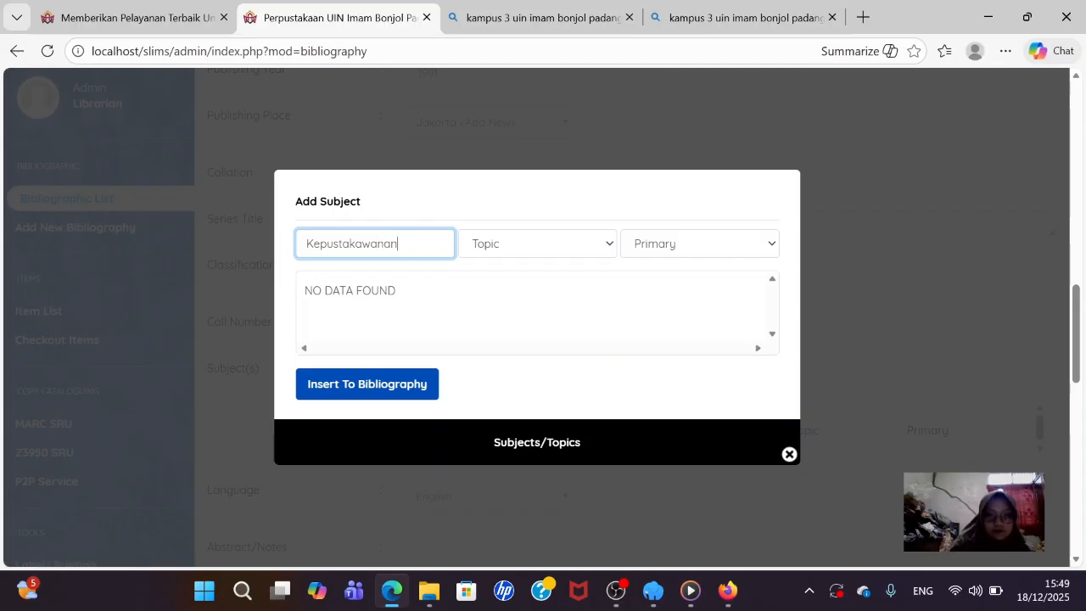
left_click(423, 387)
left_click(789, 454)
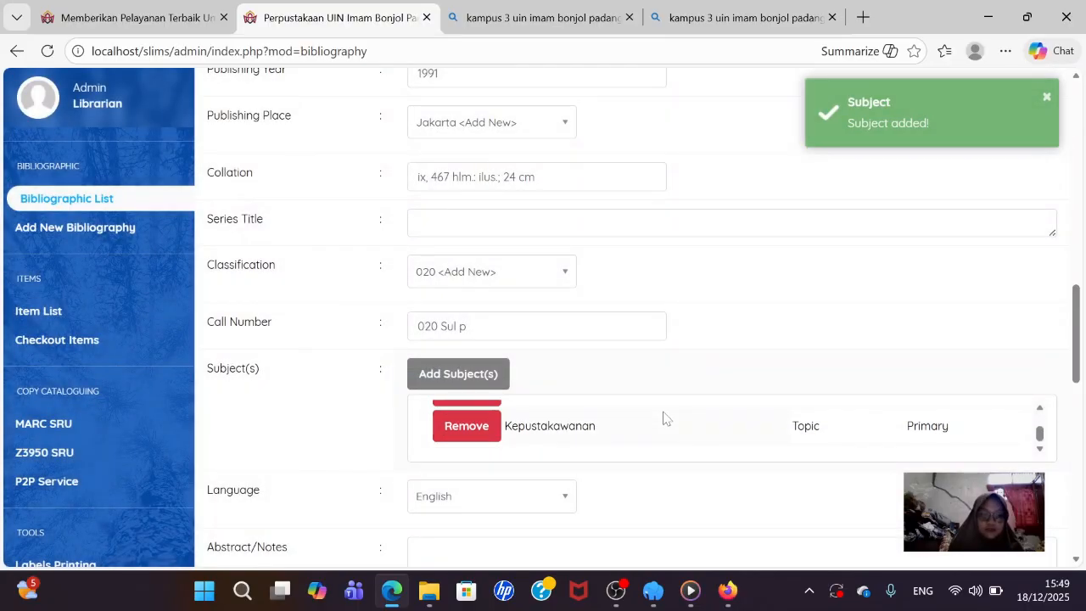
- Set the book's language to Indonesia
scroll(664, 418, "down", 1)
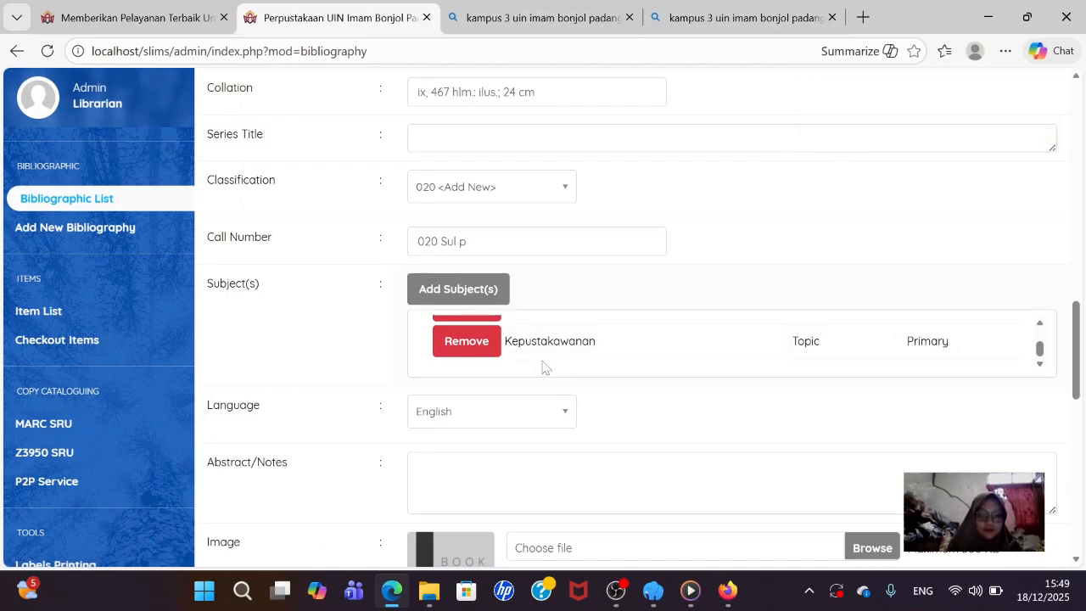
left_click(516, 416)
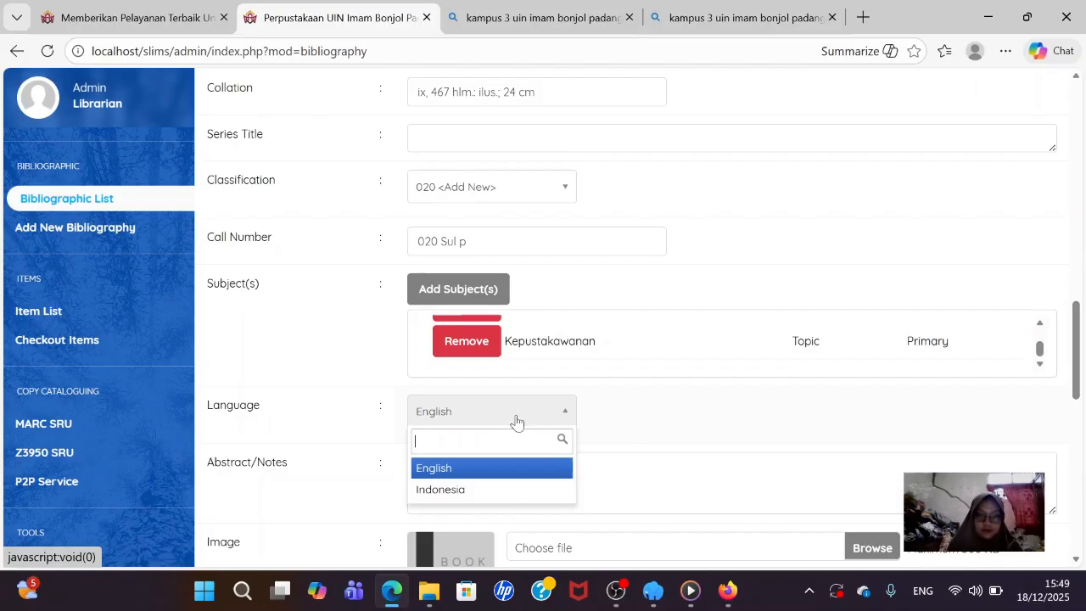
left_click(509, 487)
- Attach 'cover 1.jpg' from the cover buku folder as the cover image
scroll(542, 403, "down", 3)
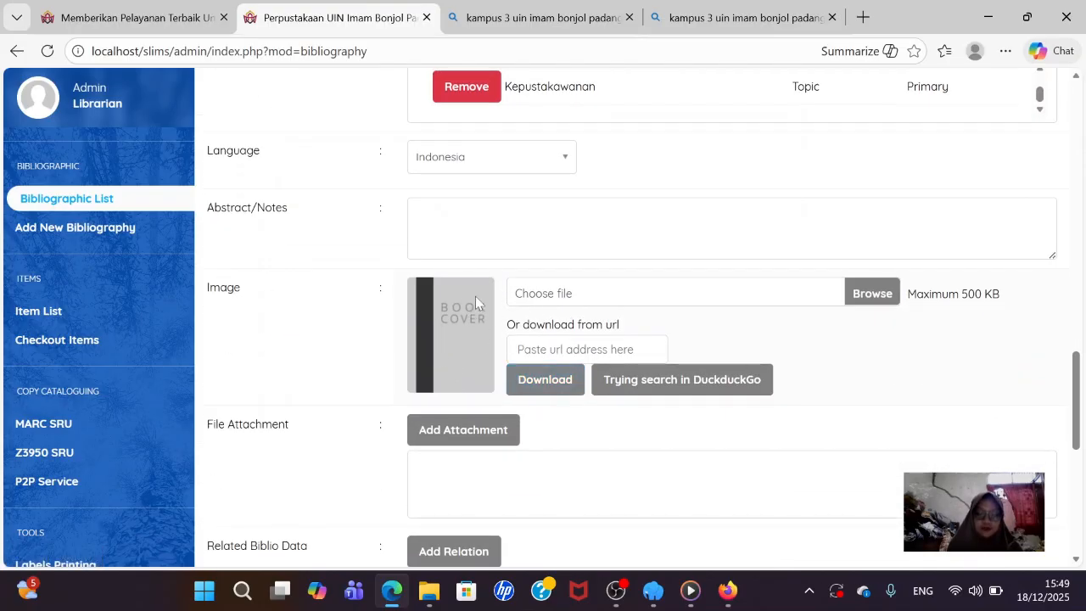
left_click(789, 250)
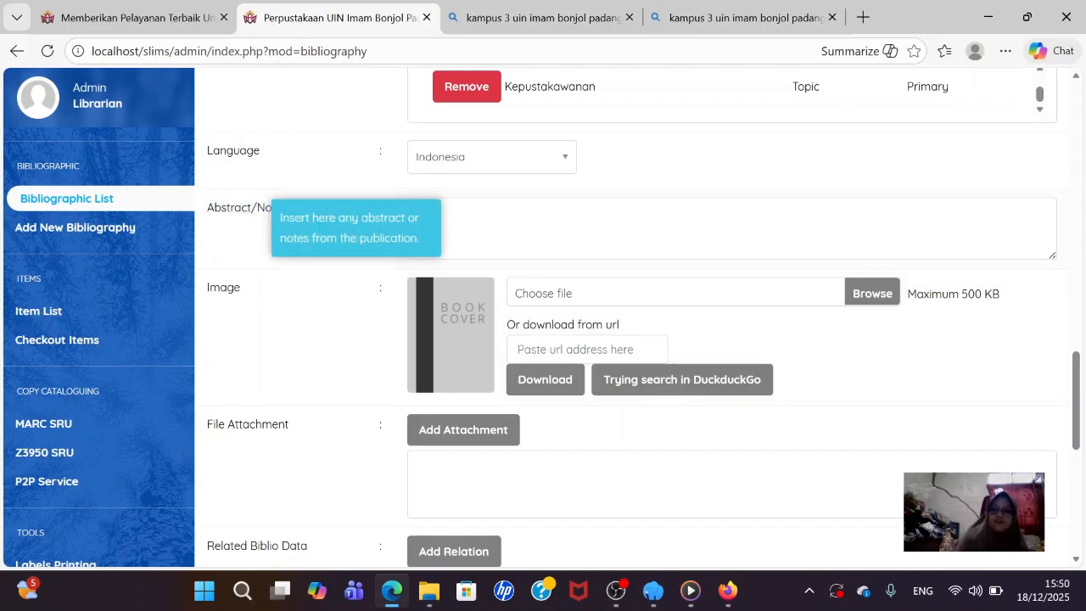
left_click(875, 303)
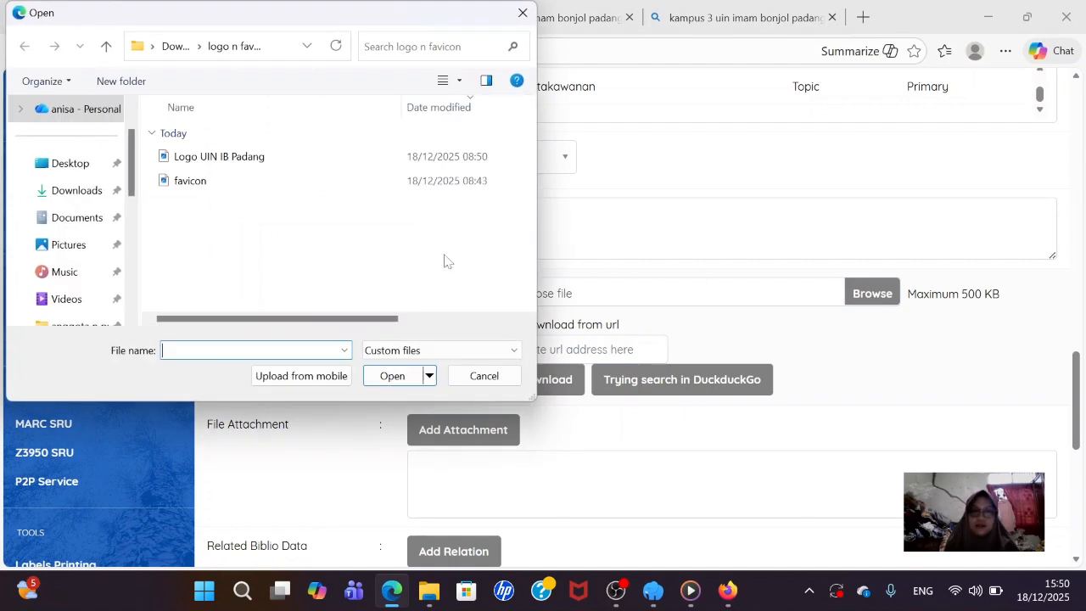
scroll(25, 260, "down", 2)
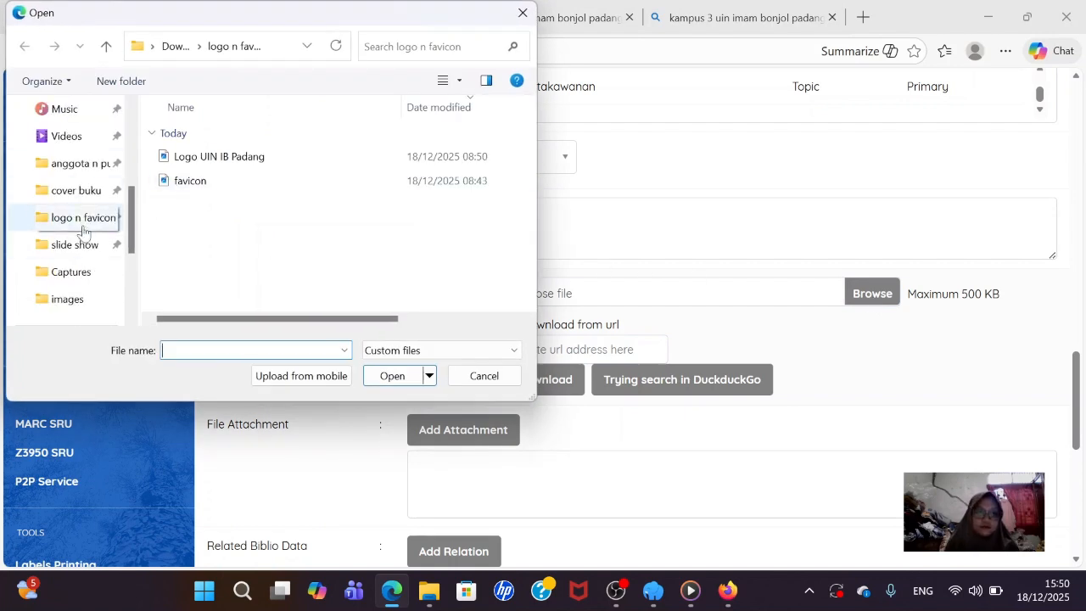
left_click(73, 192)
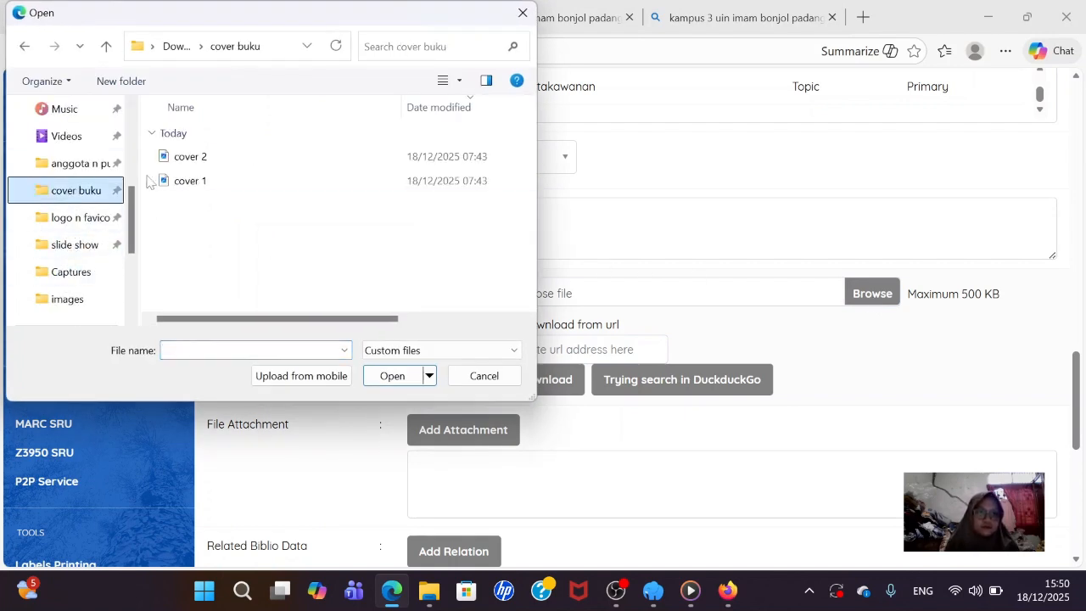
left_click(177, 182)
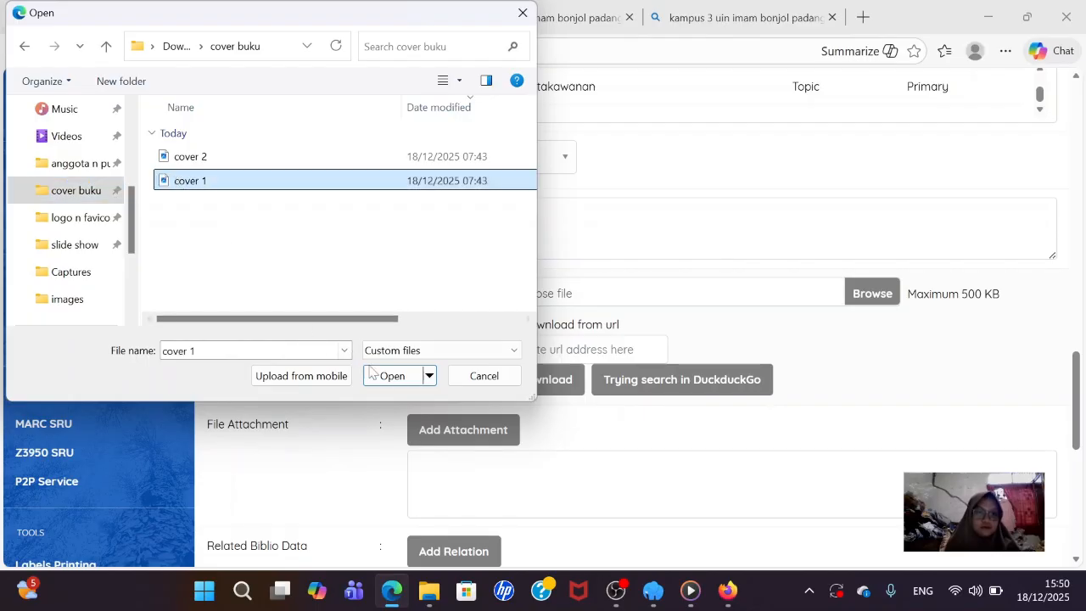
left_click(394, 379)
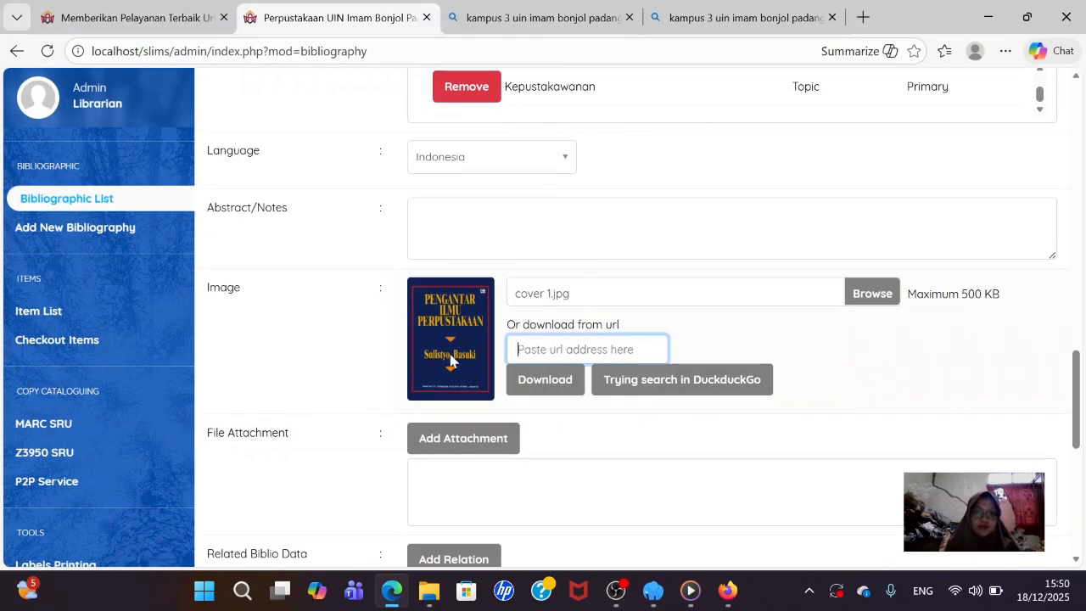
scroll(480, 354, "down", 2)
- Mark the book as promoted to the homepage and save the record
scroll(480, 363, "down", 2)
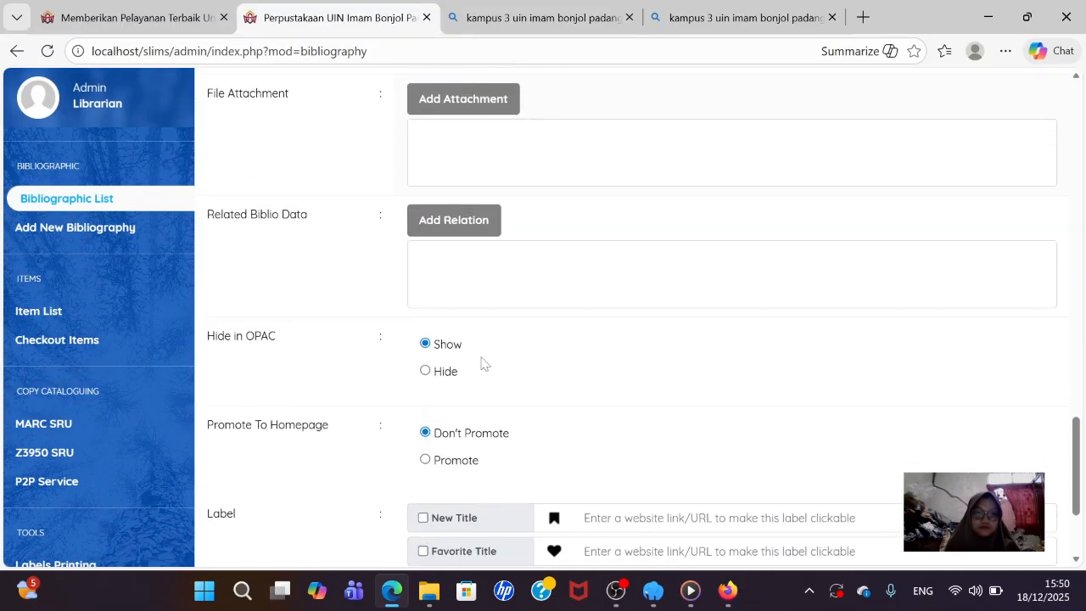
scroll(471, 314, "down", 1)
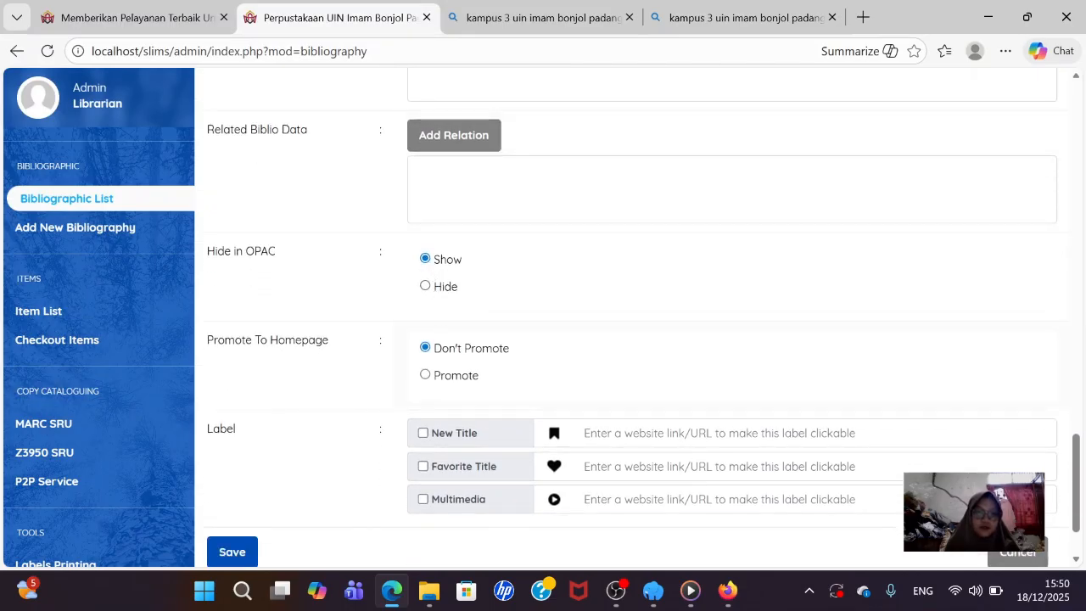
left_click(425, 375)
scroll(424, 383, "down", 1)
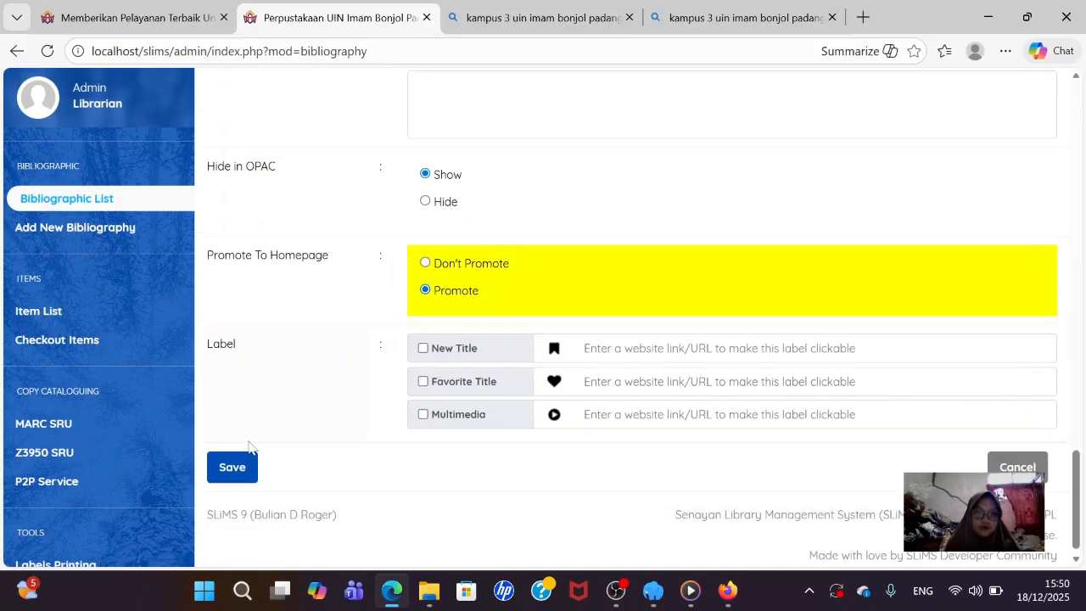
left_click(231, 465)
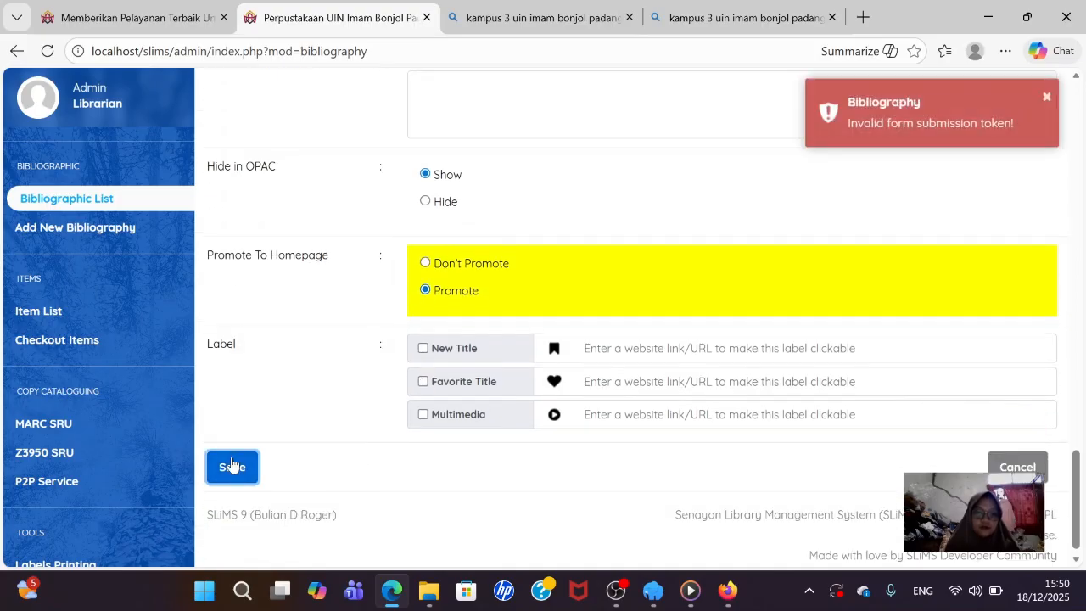
- Check the form and try saving the bibliographic record again
scroll(533, 220, "up", 20)
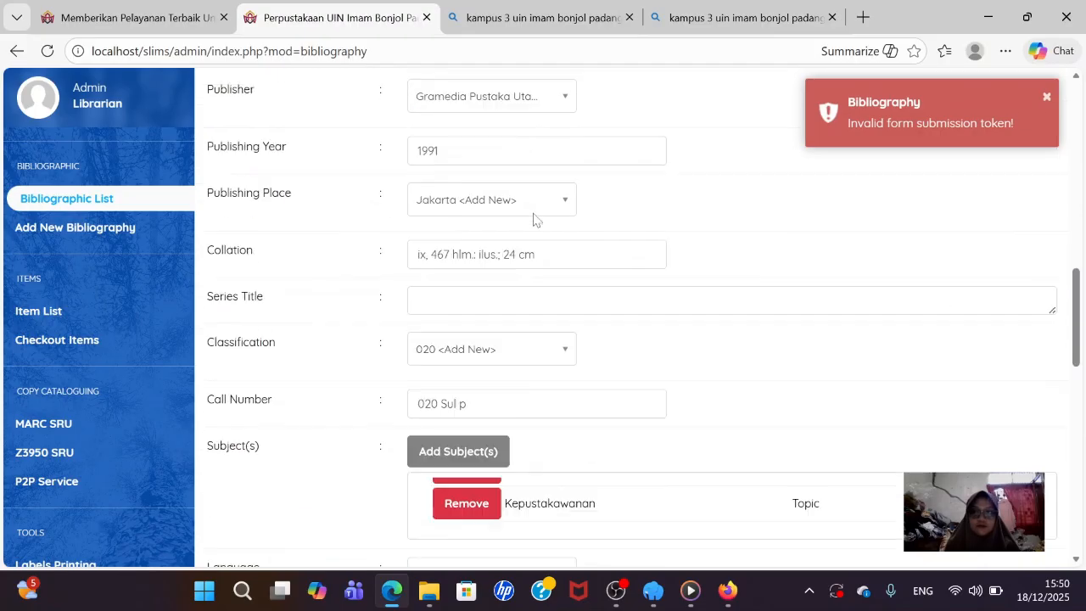
scroll(532, 220, "up", 1)
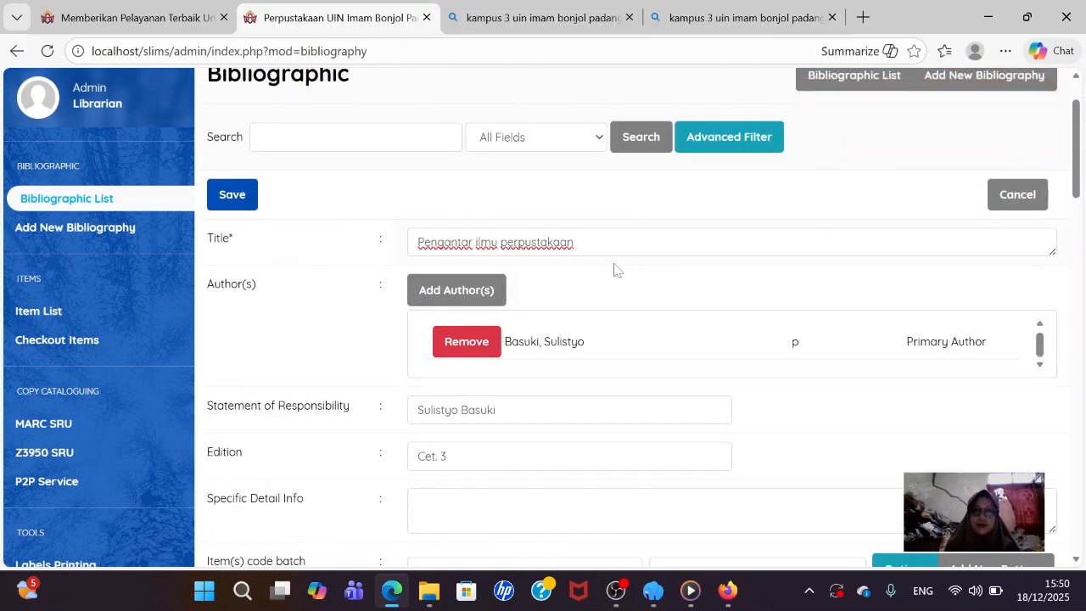
scroll(623, 262, "down", 3)
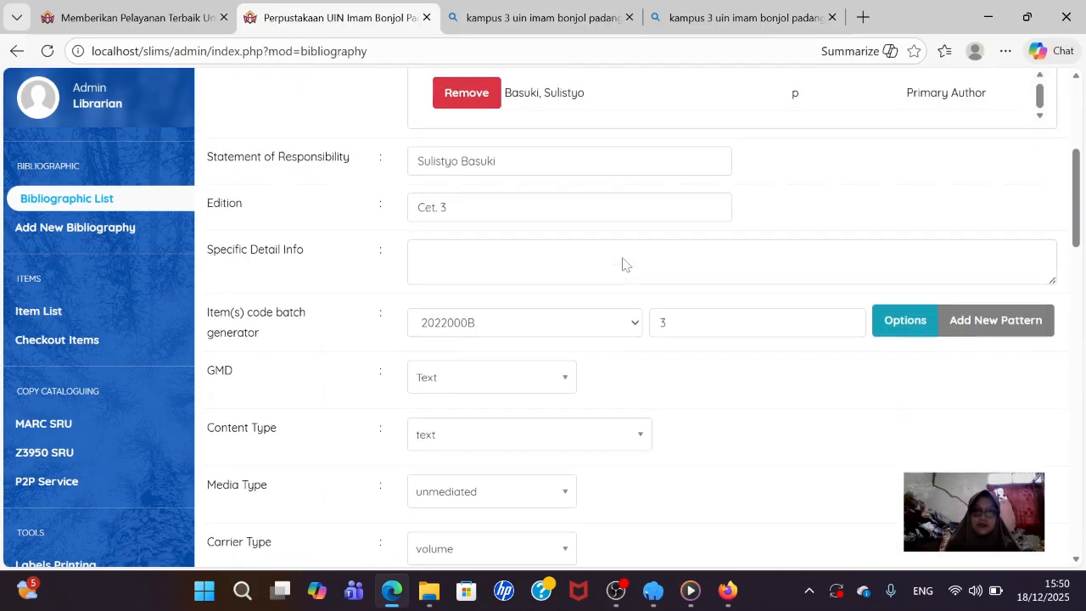
scroll(623, 262, "up", 4)
left_click(242, 281)
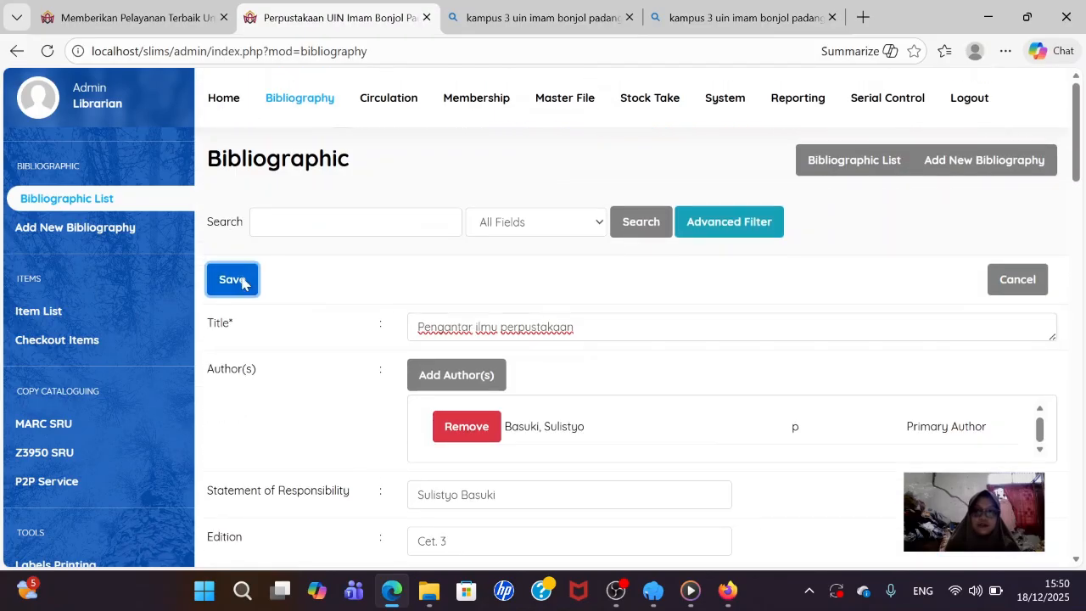
scroll(762, 233, "down", 9)
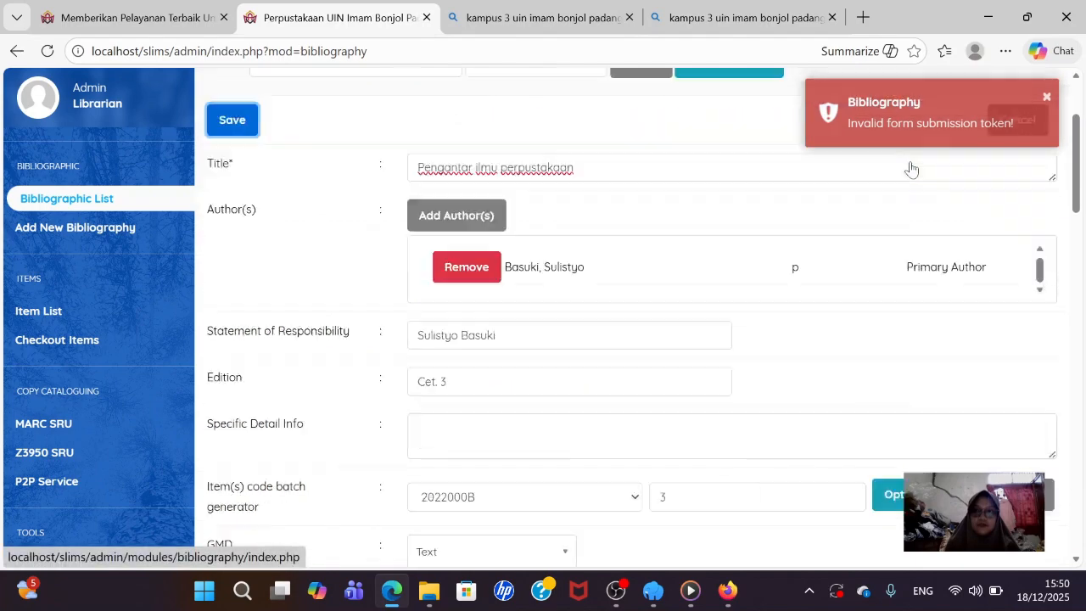
scroll(762, 233, "down", 3)
scroll(762, 233, "up", 12)
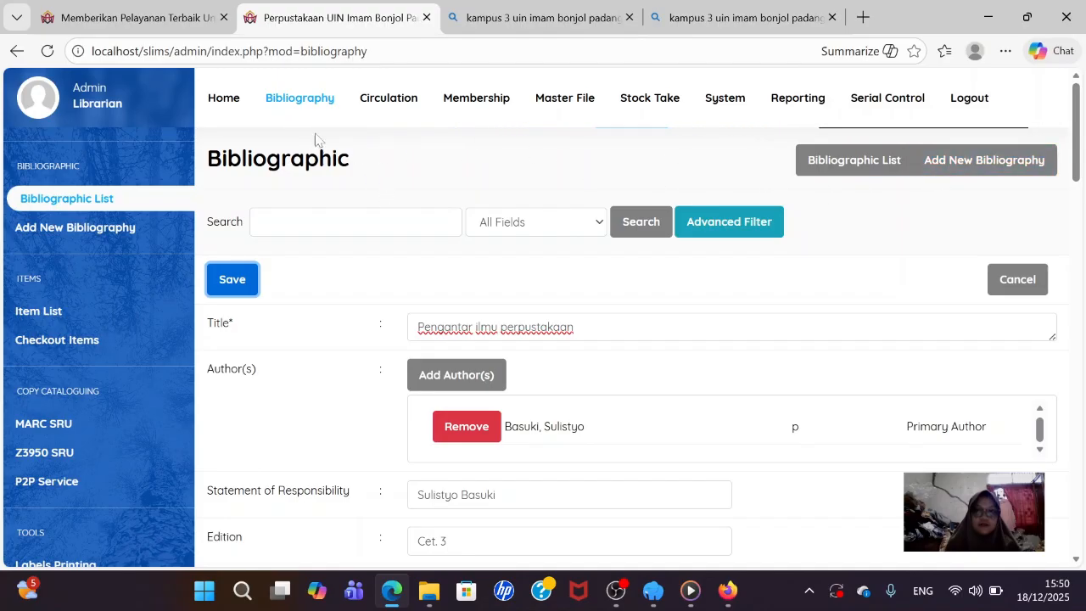
- Go via Circulation back to Bibliography and open a new bibliography entry form
left_click(413, 97)
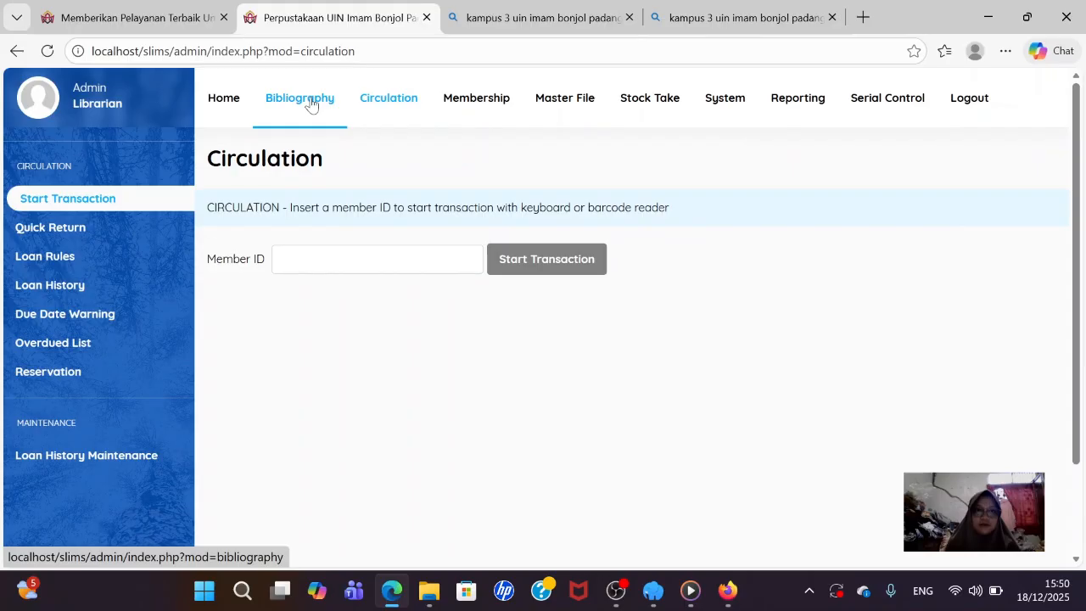
left_click(310, 102)
left_click(959, 158)
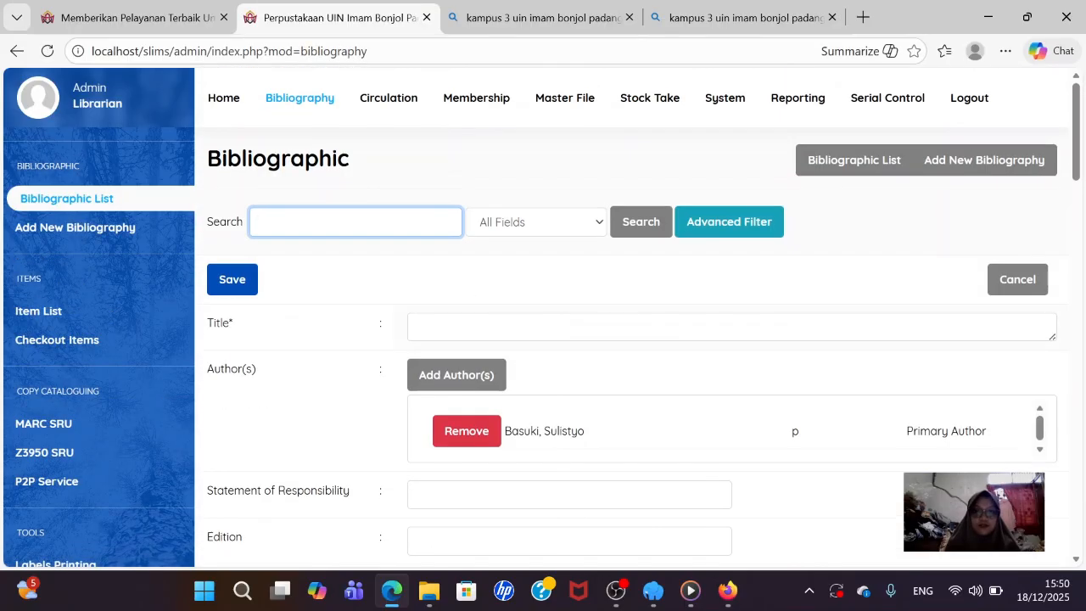
left_click(731, 326)
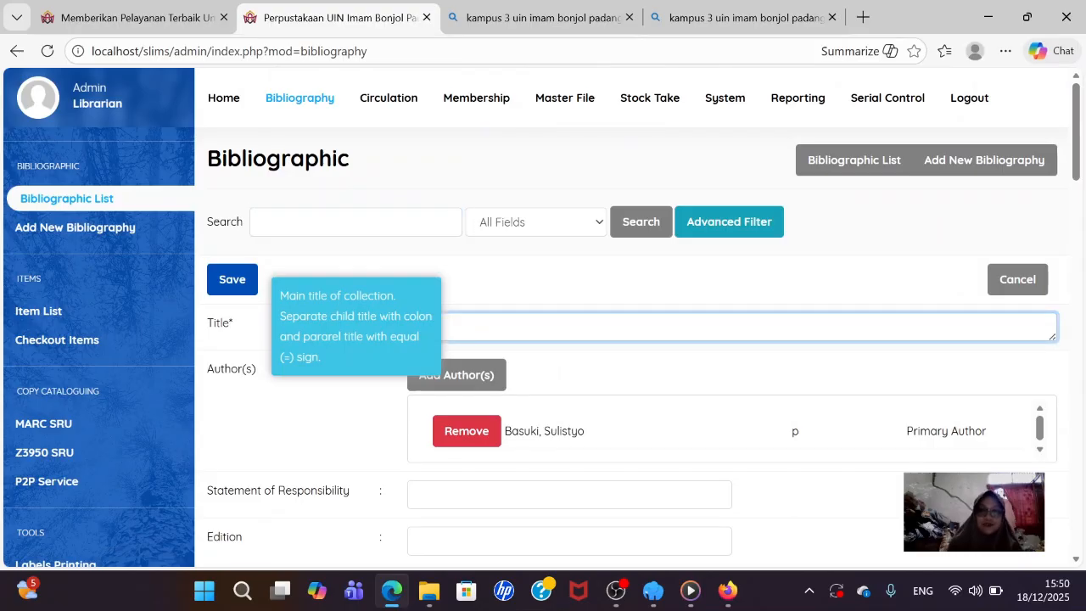
mouse_move(615, 590)
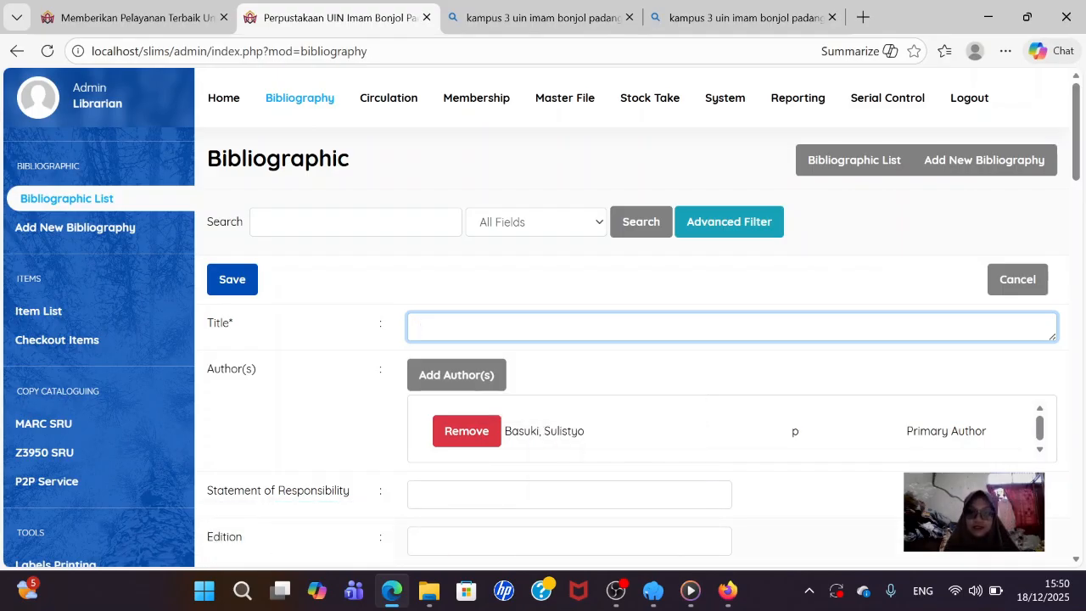
left_click(616, 590)
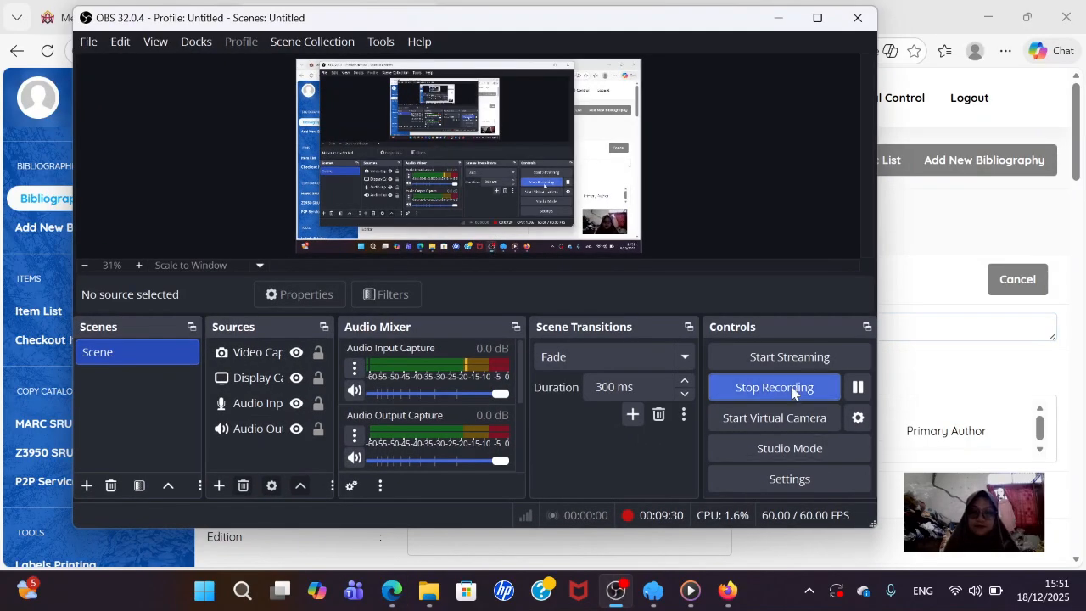
- Pause and resume the screen recording, then hide the recorder window
left_click(858, 387)
left_click(857, 387)
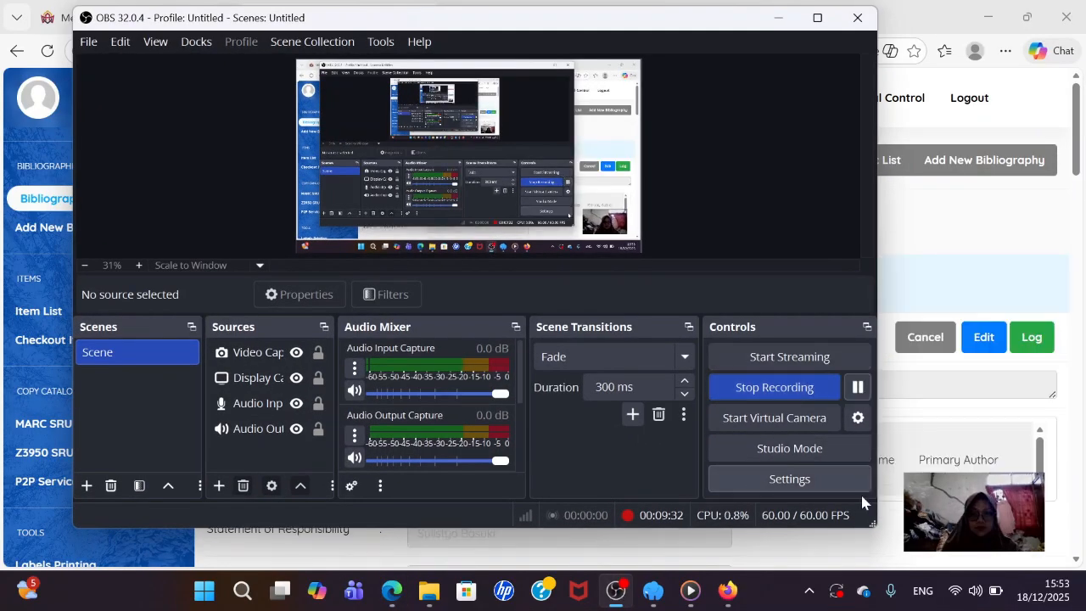
left_click(777, 17)
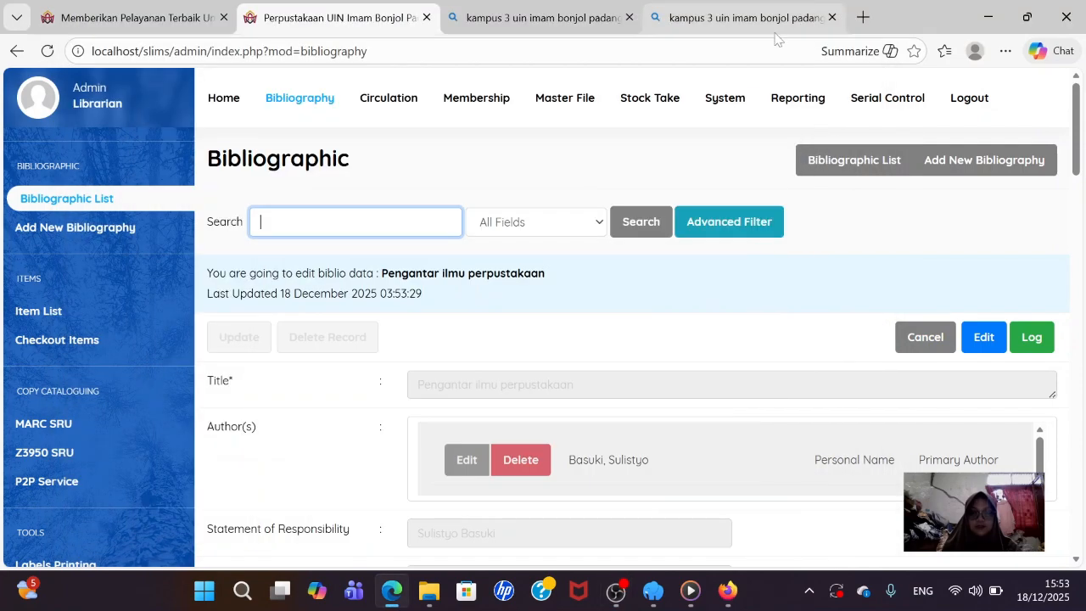
- Return to the bibliography list and start a new blank bibliography record
scroll(686, 144, "down", 1)
scroll(685, 145, "down", 15)
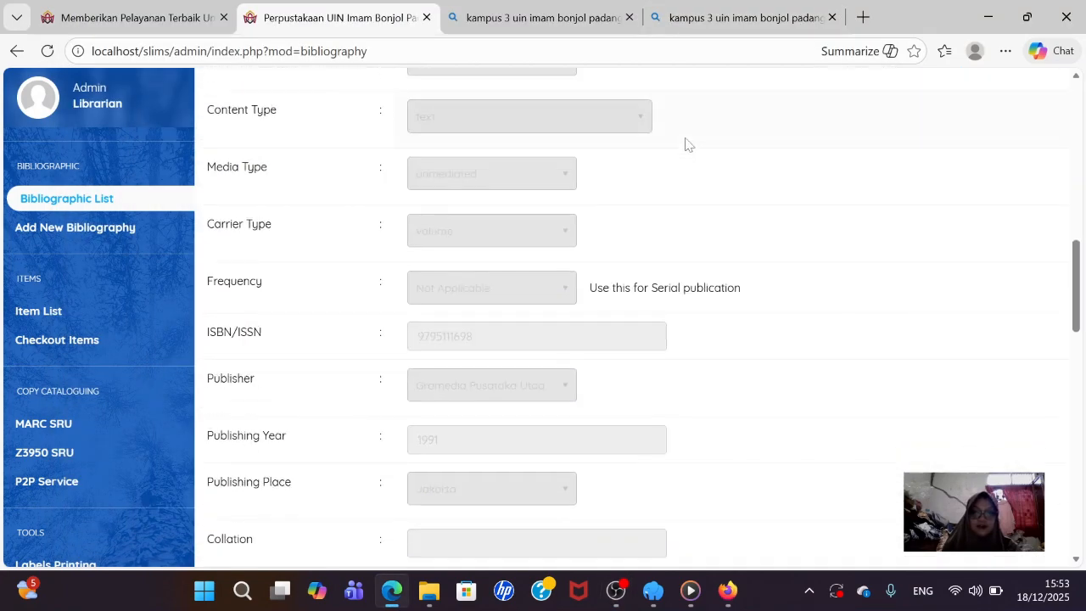
scroll(685, 144, "up", 5)
scroll(685, 144, "down", 6)
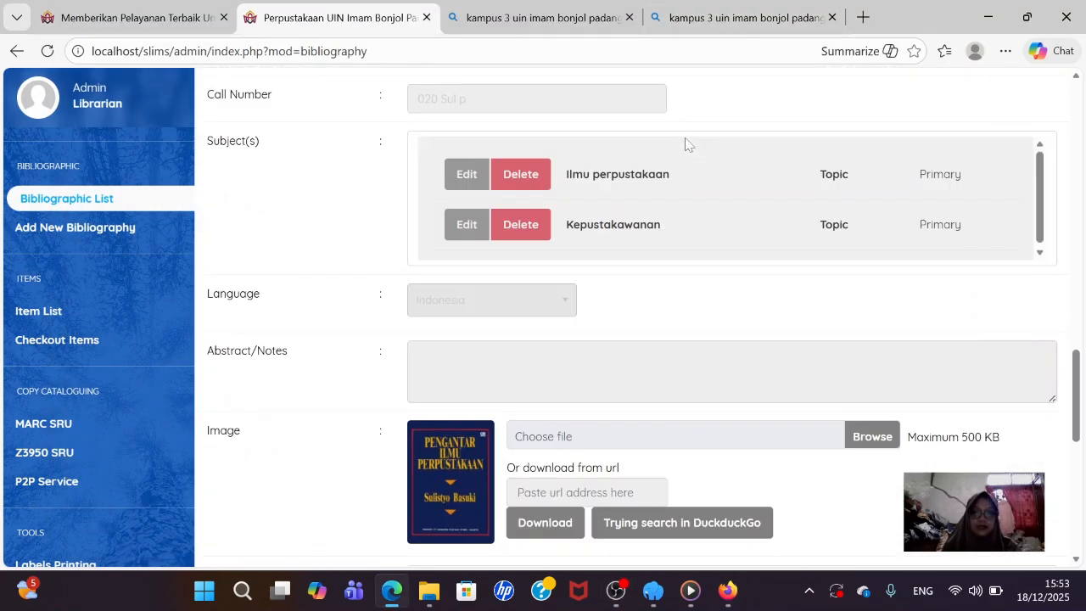
scroll(651, 185, "up", 8)
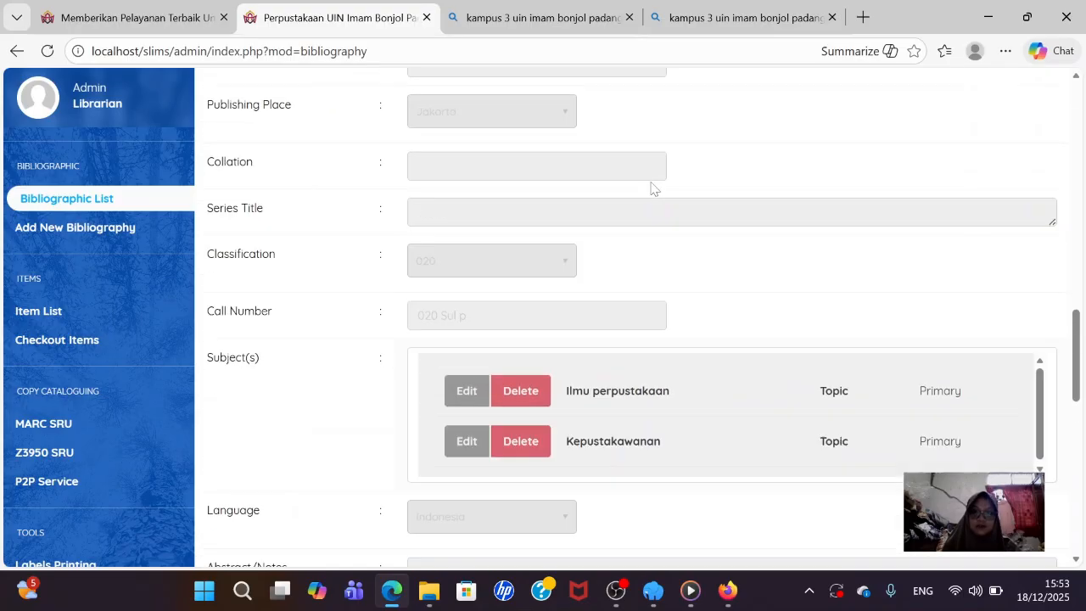
scroll(653, 188, "up", 8)
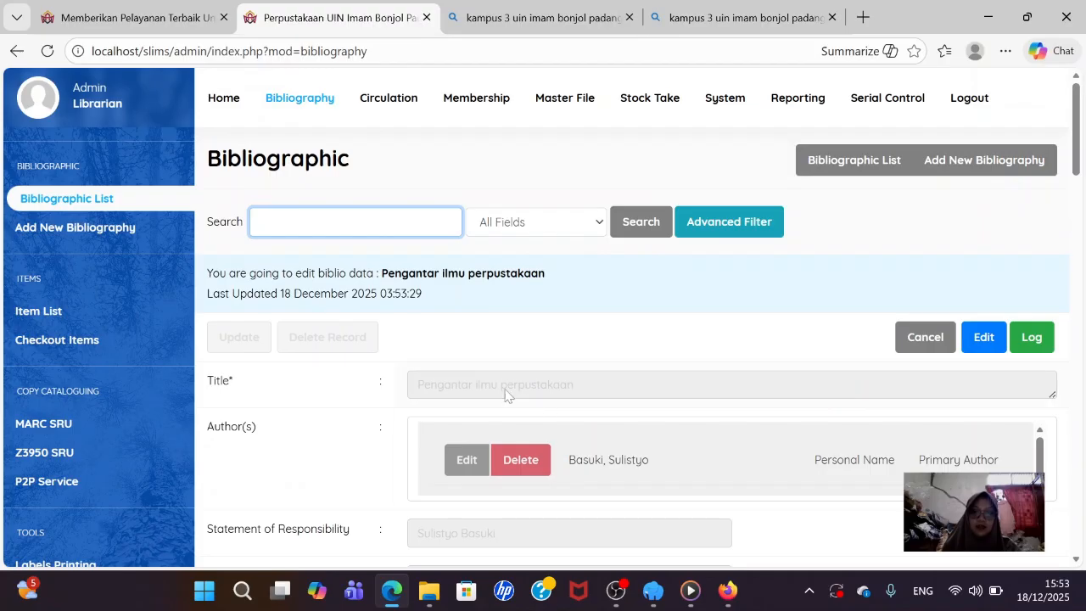
mouse_move(444, 376)
scroll(503, 303, "down", 2)
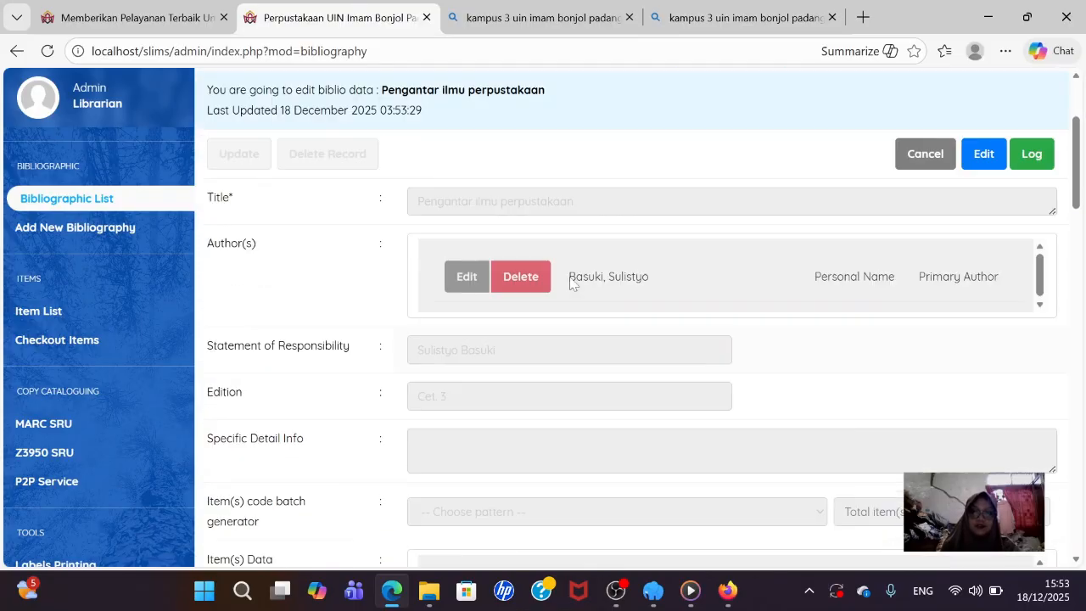
scroll(569, 283, "up", 2)
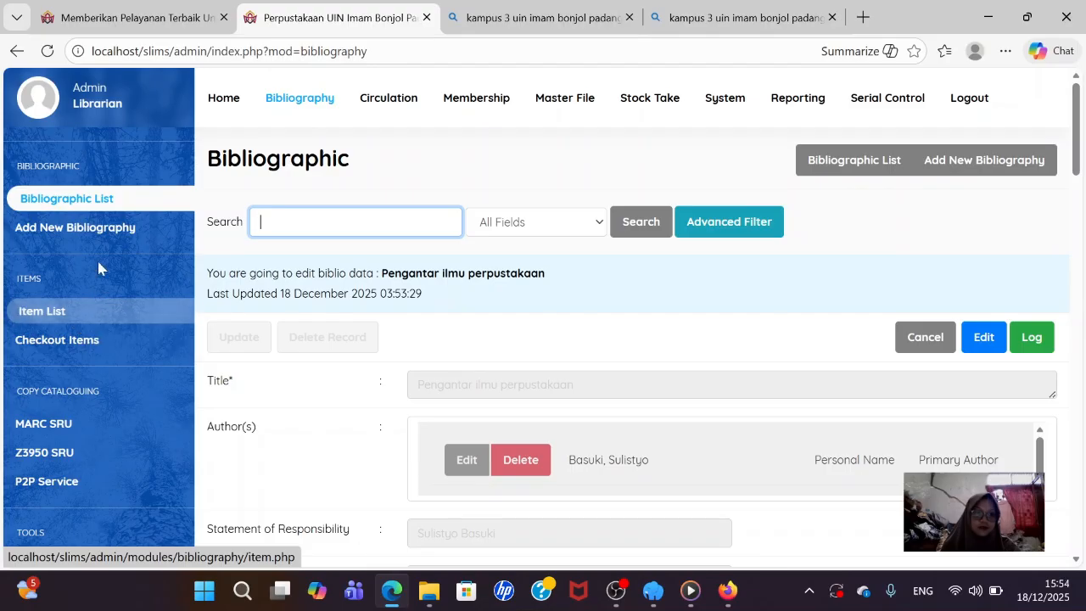
left_click(331, 101)
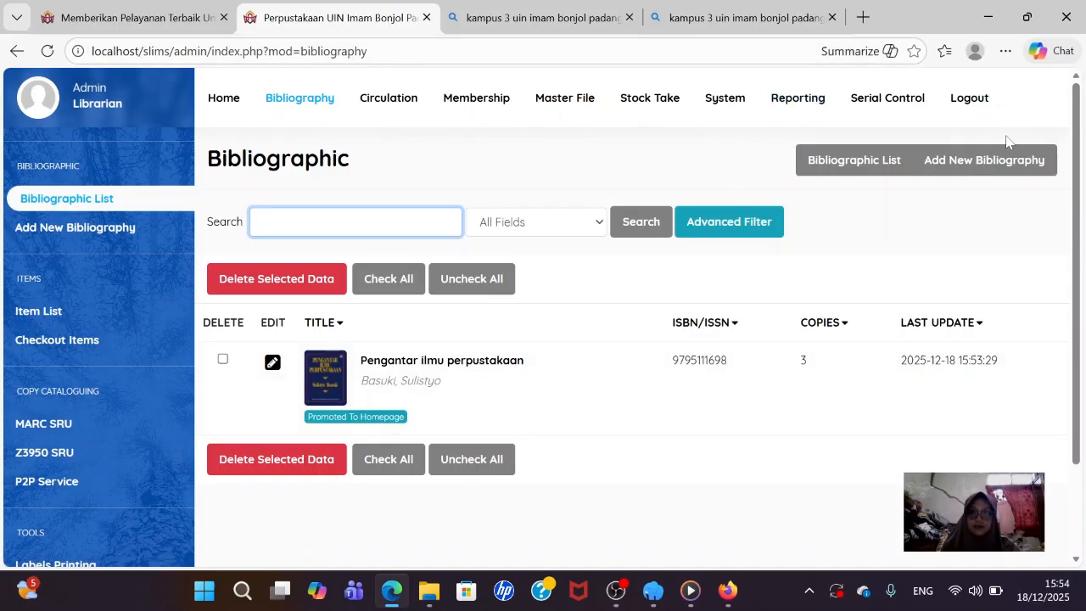
left_click(990, 166)
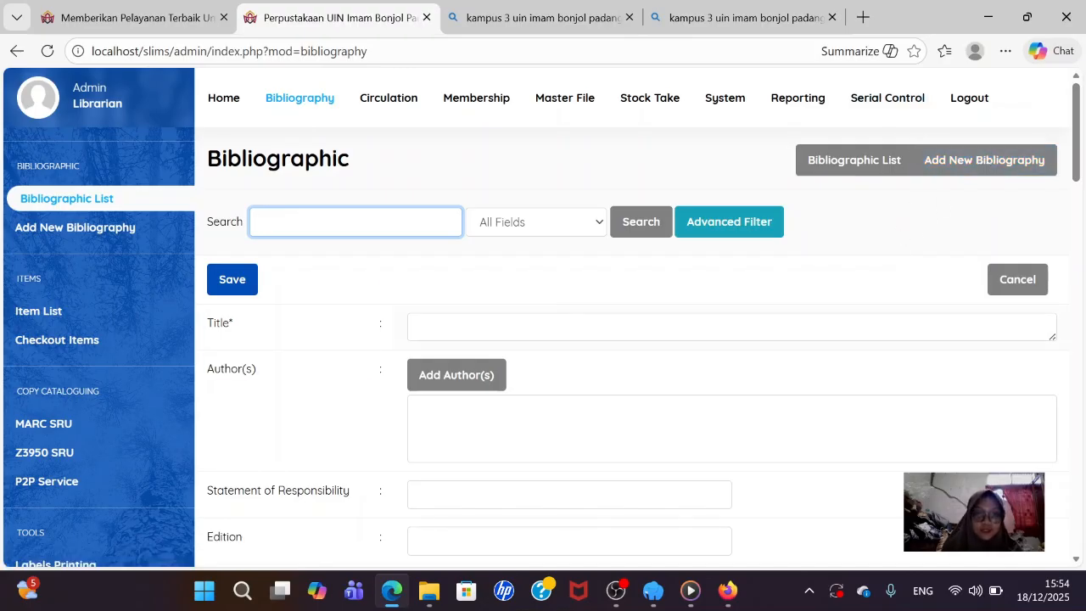
- Enter the title 'Dasar-dasar evaluasi pendidikan' for the new record
left_click(547, 326)
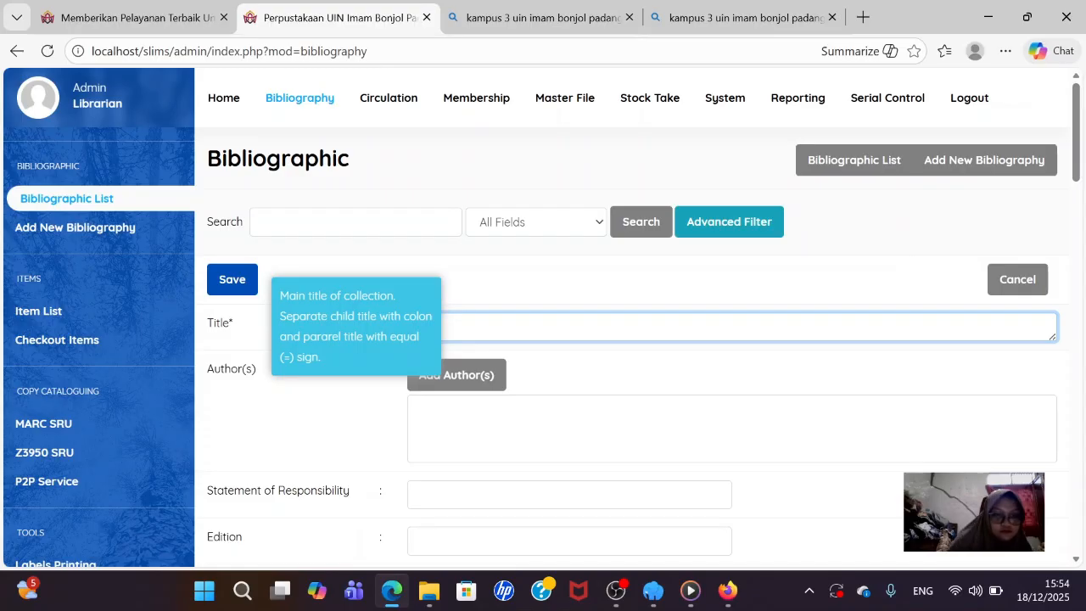
type("Dasar")
mouse_move(653, 591)
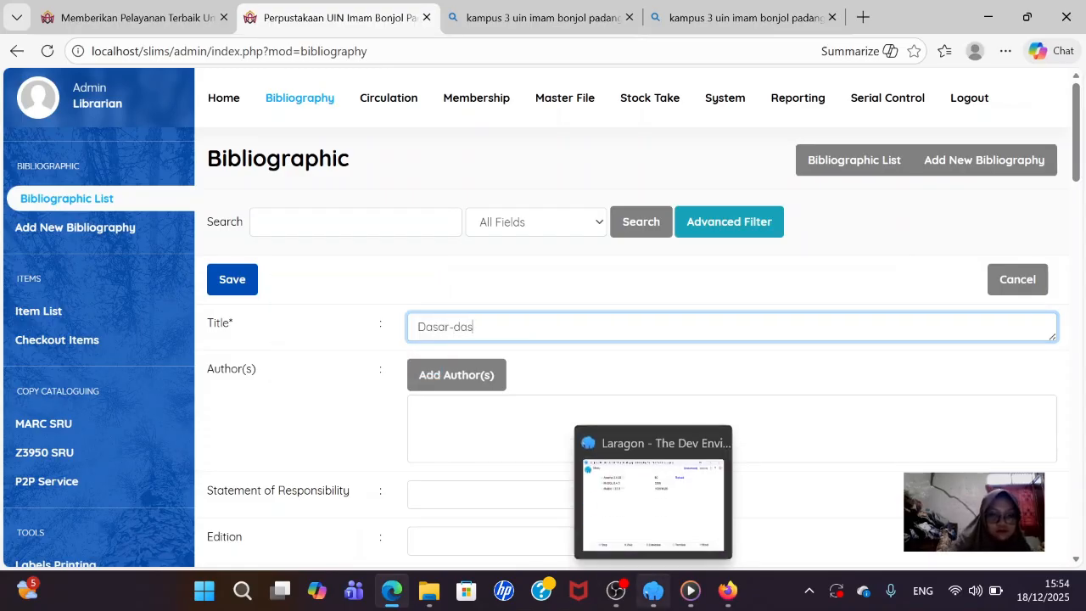
type("-dasar eva")
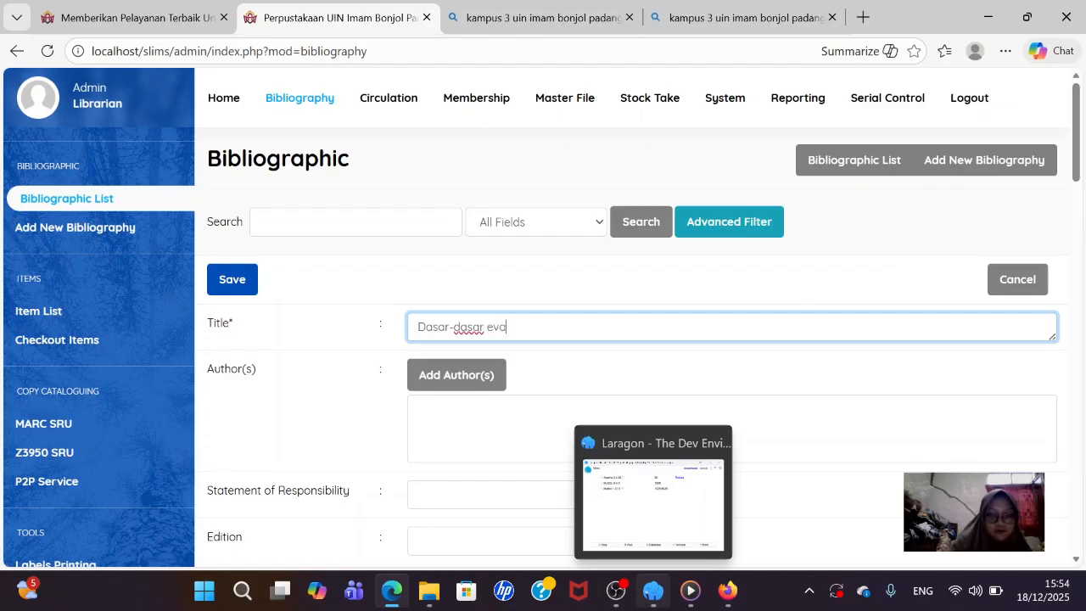
type("luasi pem")
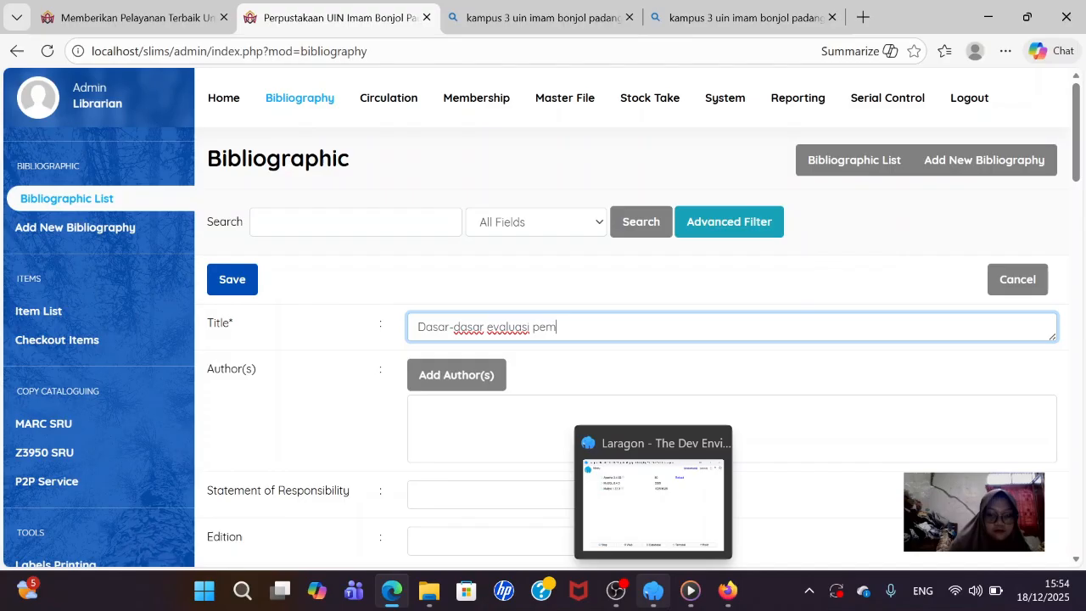
key("BackSpace")
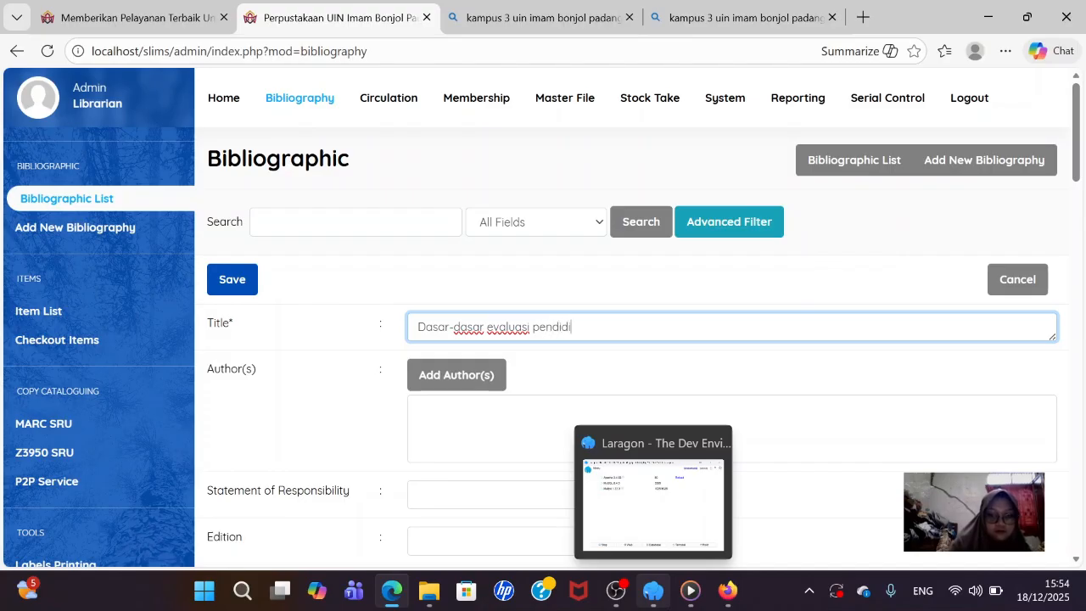
type("ndidika")
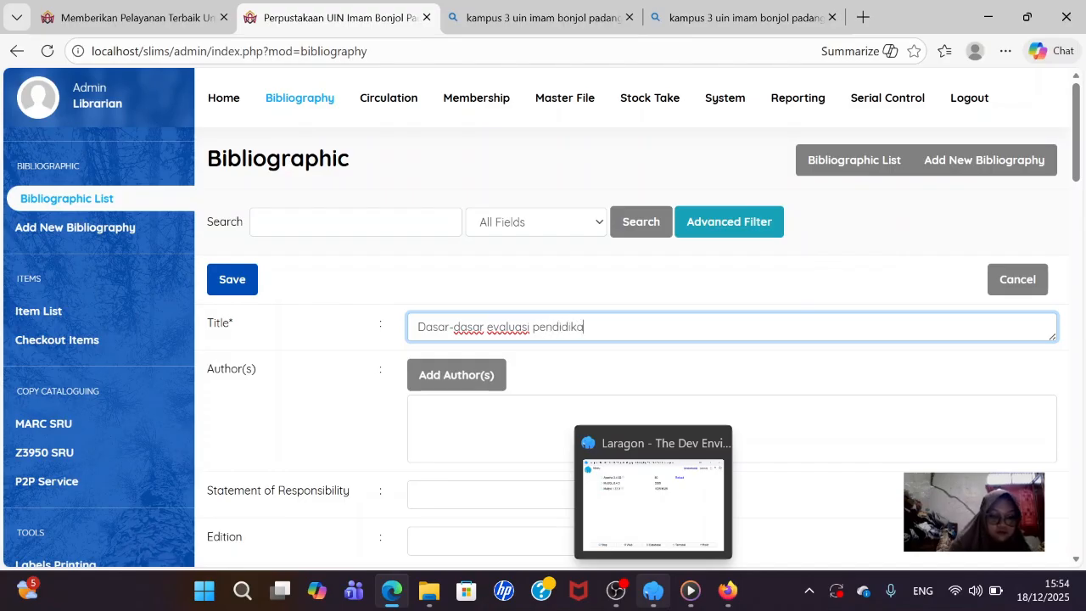
type("n")
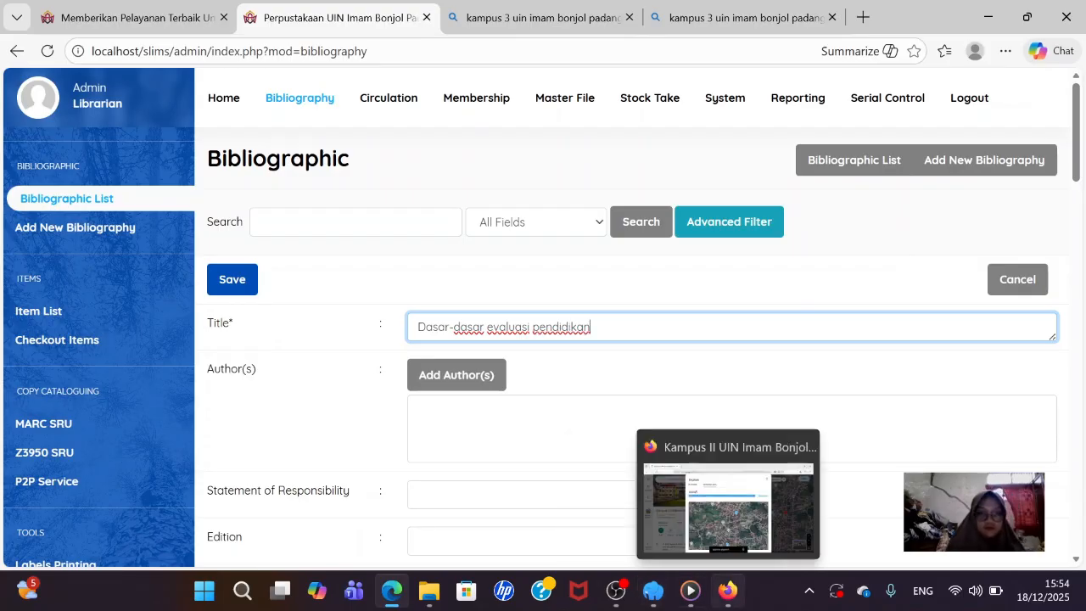
- Add the book's author by name as a personal-name Primary Author
left_click(487, 377)
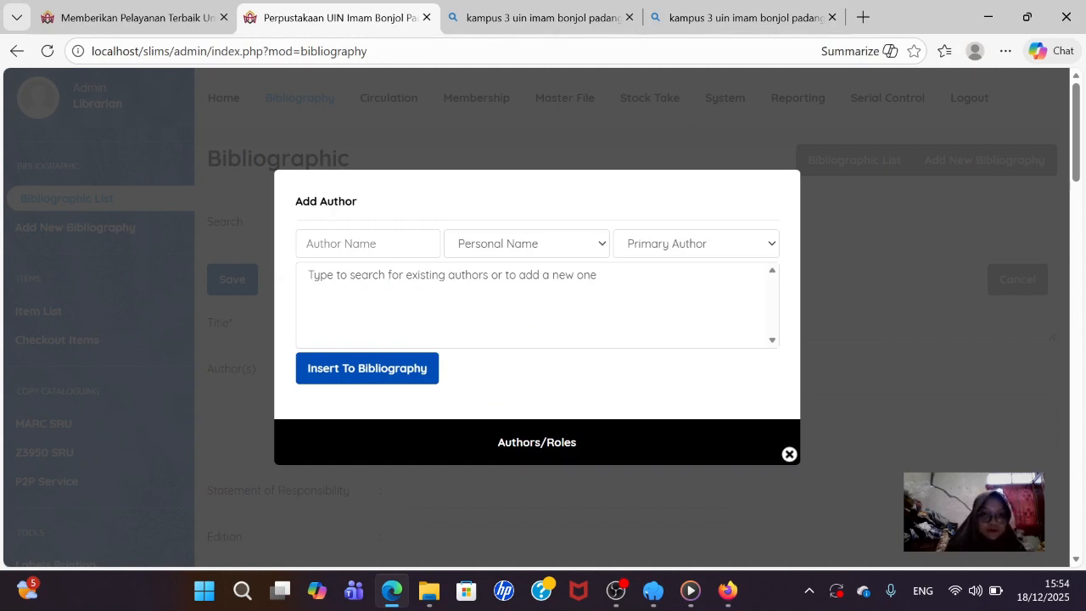
left_click(368, 243)
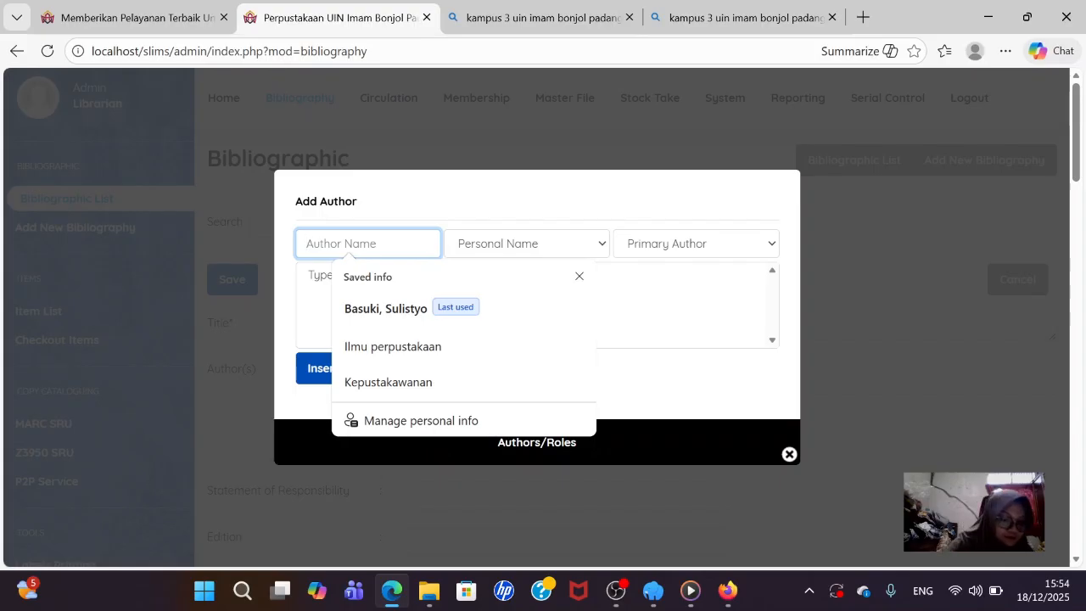
type("A")
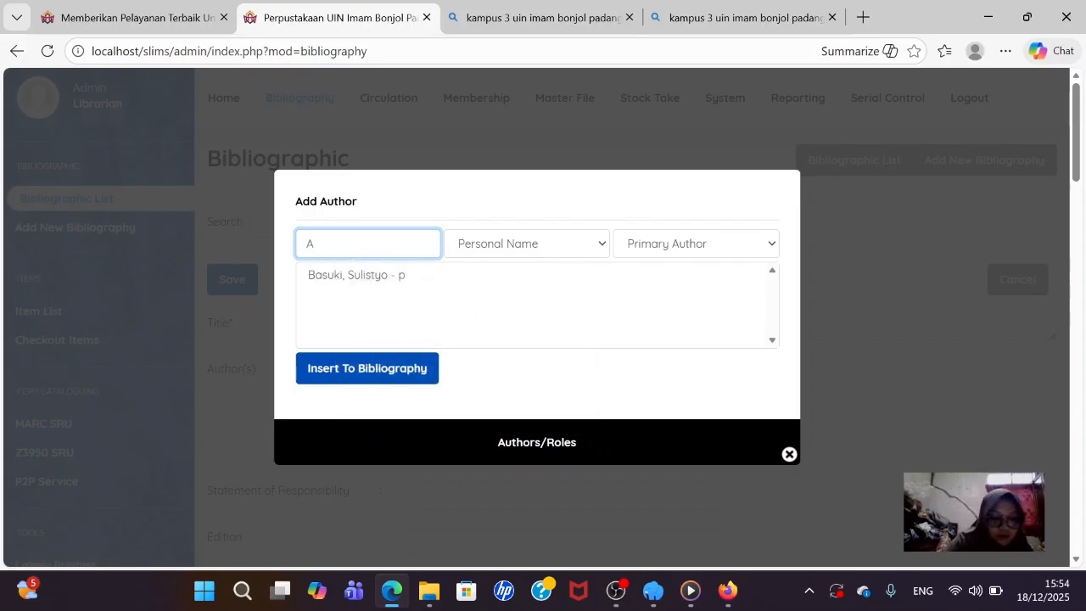
type("rikunto")
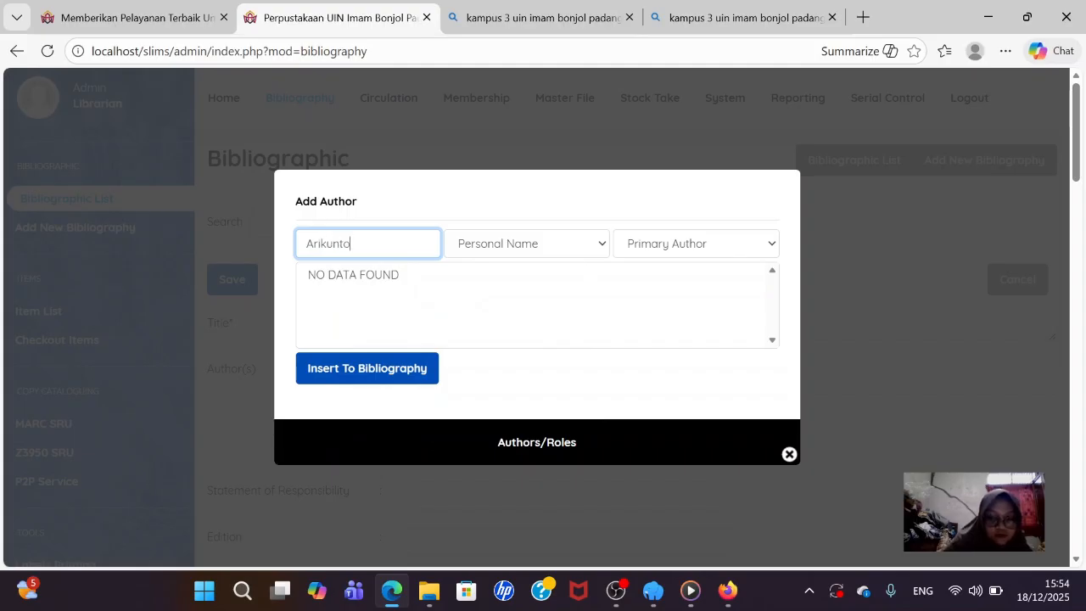
type(",")
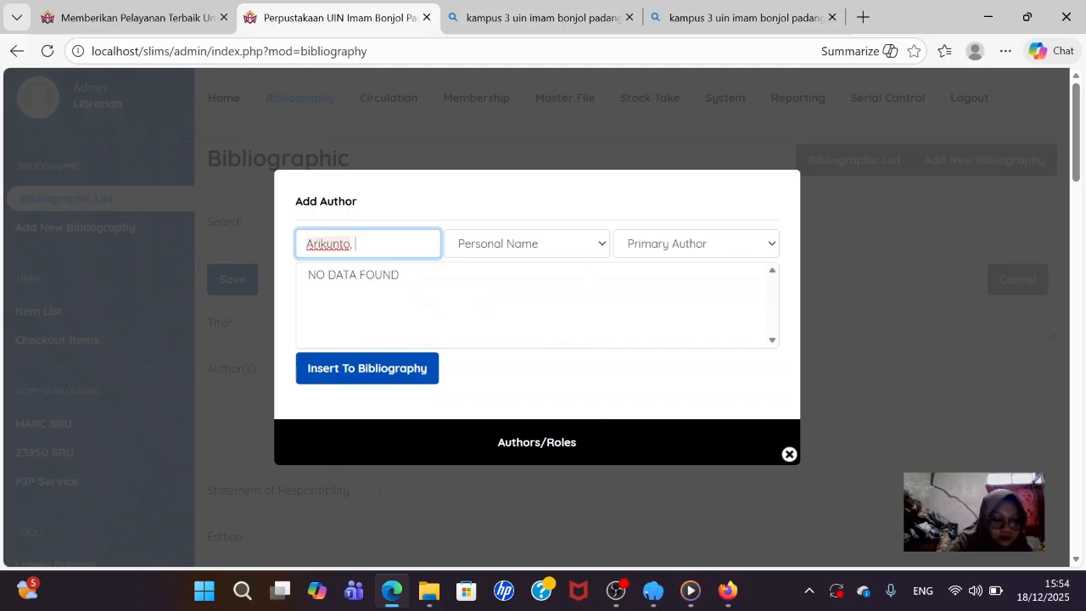
type(" Suharsimi")
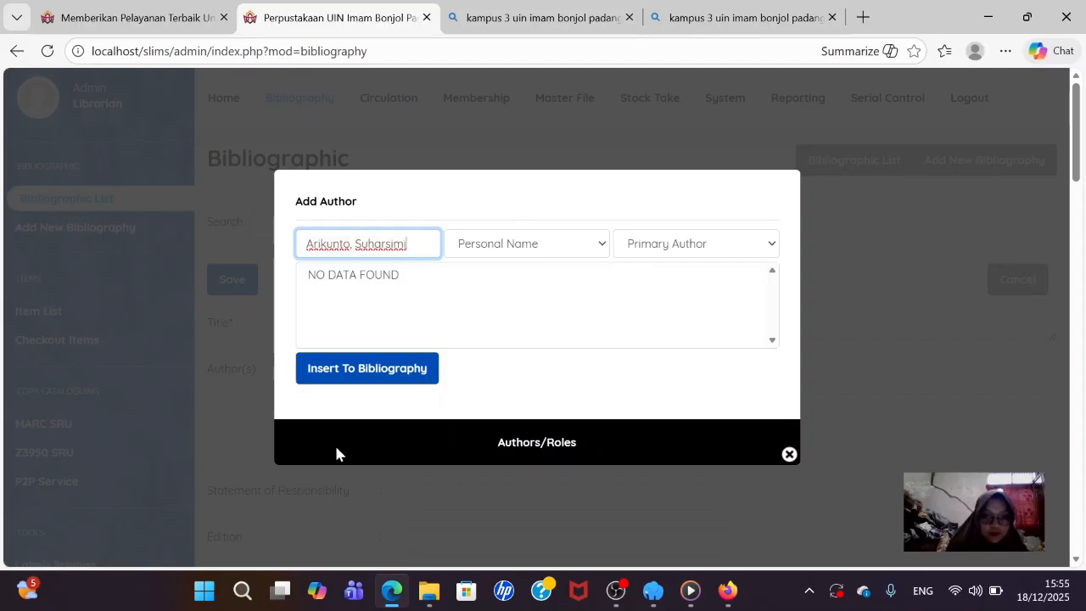
left_click(404, 373)
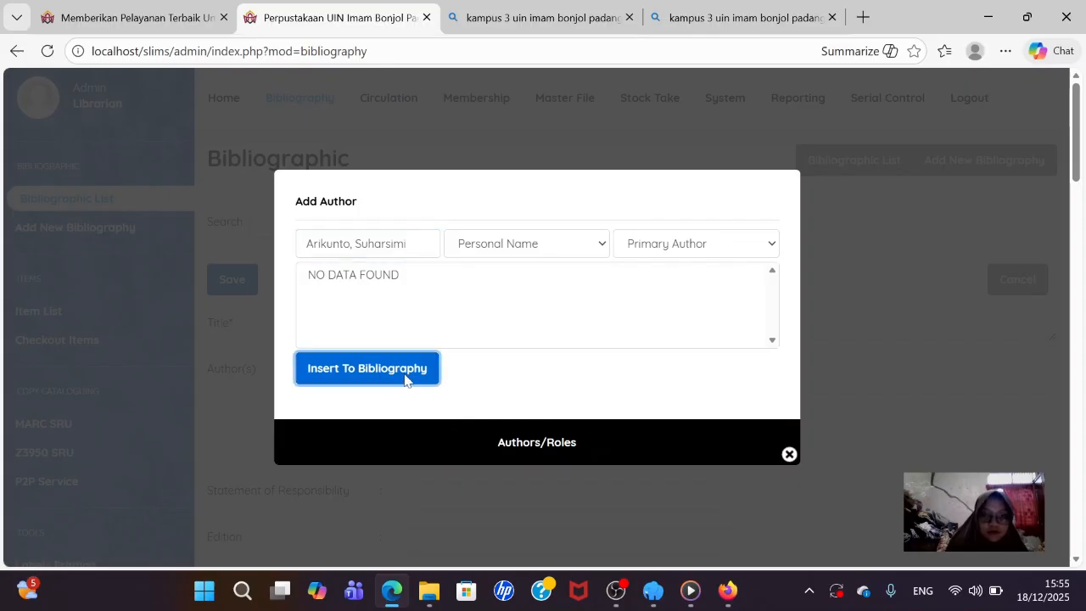
left_click(789, 457)
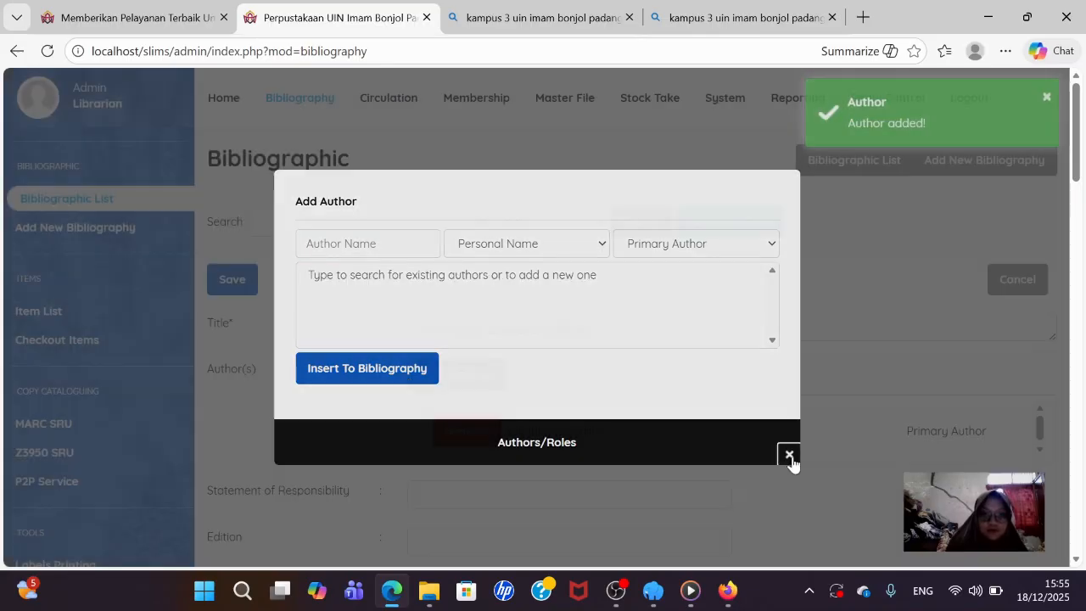
- Enter the author's full name as the statement of responsibility
scroll(436, 441, "down", 1)
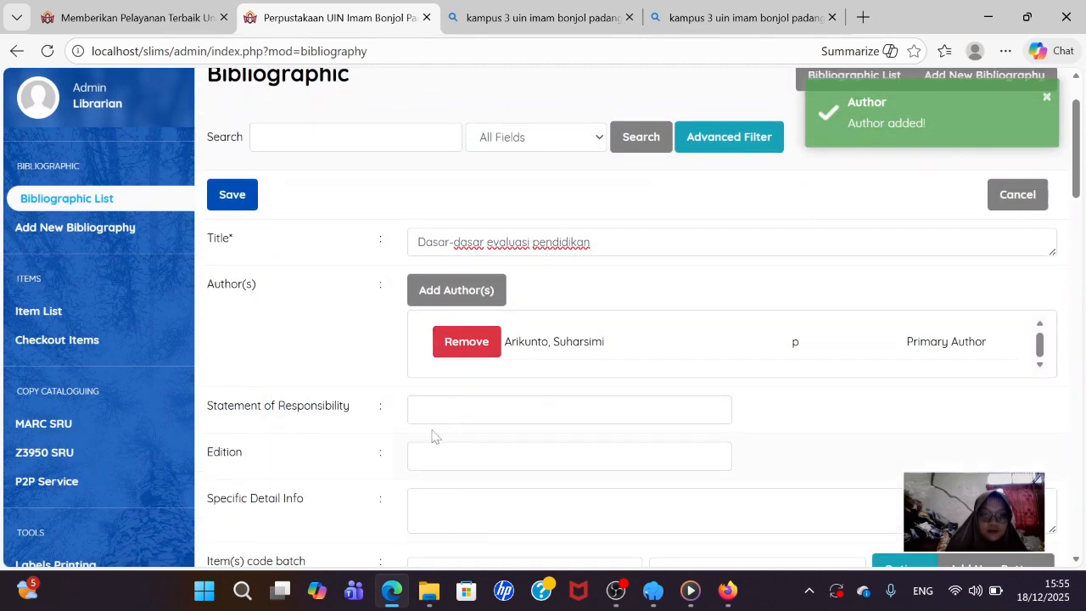
left_click(440, 417)
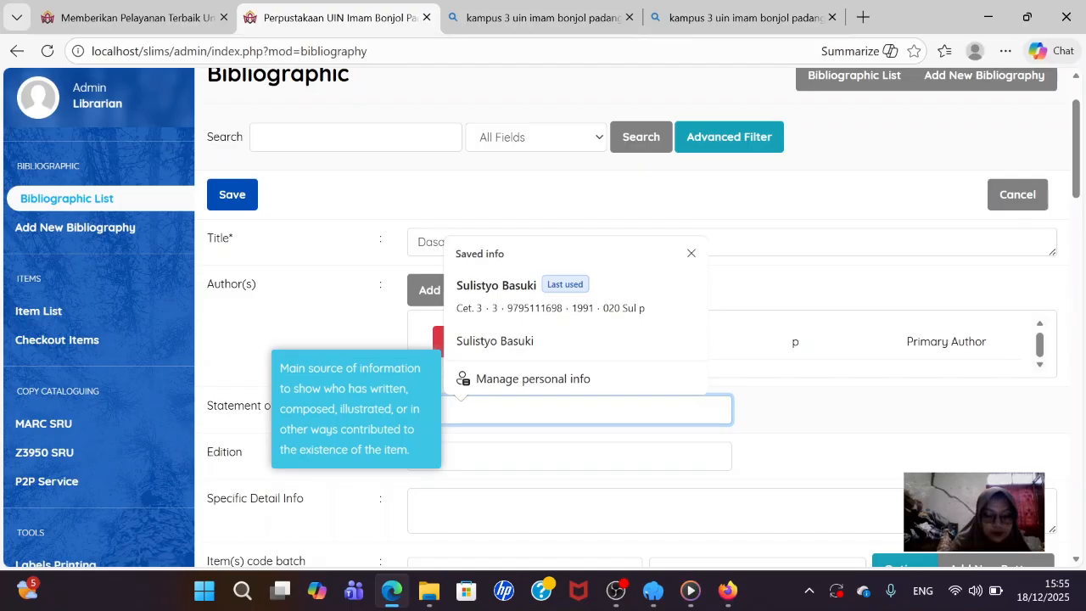
type("Suharsimi Arikunto")
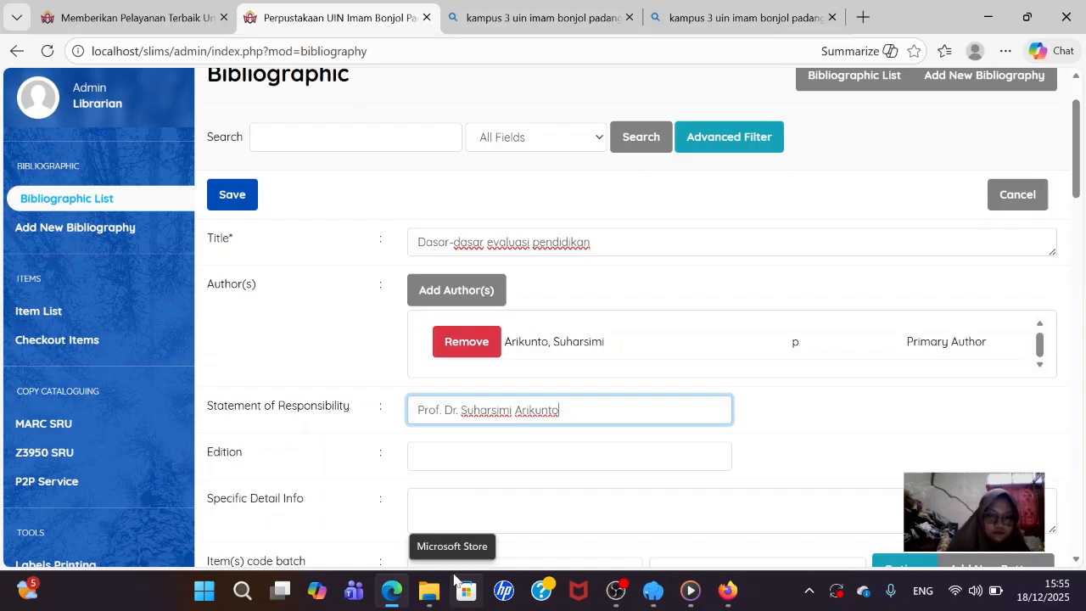
key("Tab")
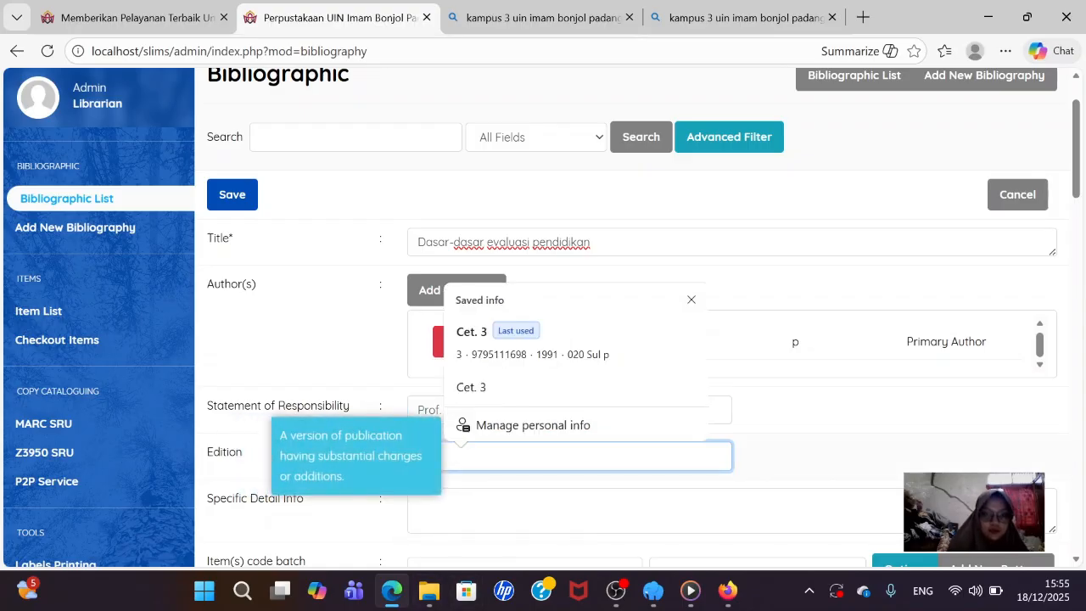
- Fill the edition from the saved 'Cet. 3' value and change it to 'Ed. 3'
left_click(488, 387)
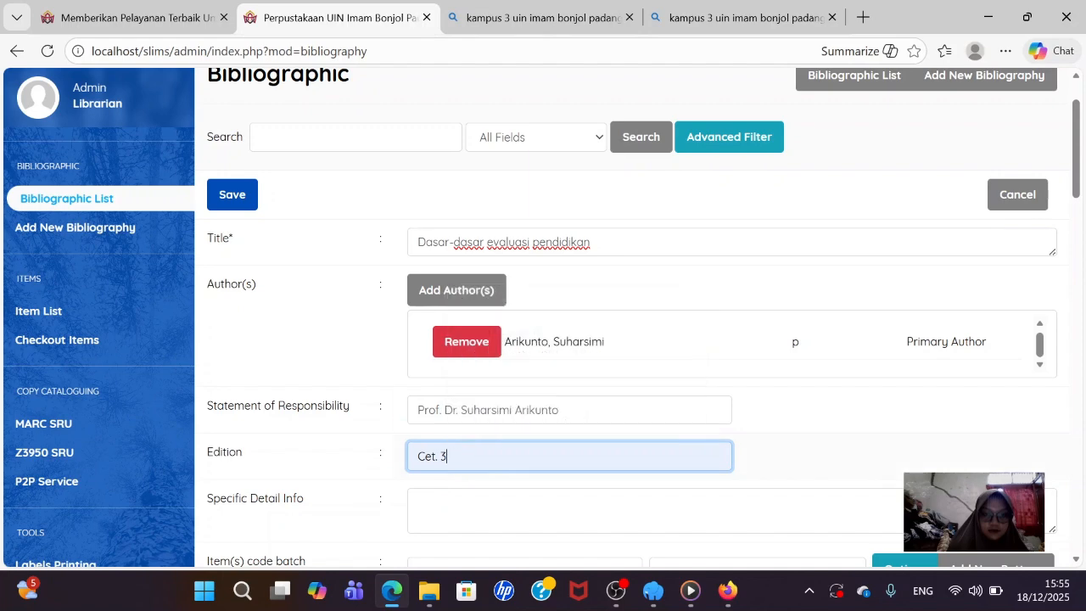
left_click(433, 459)
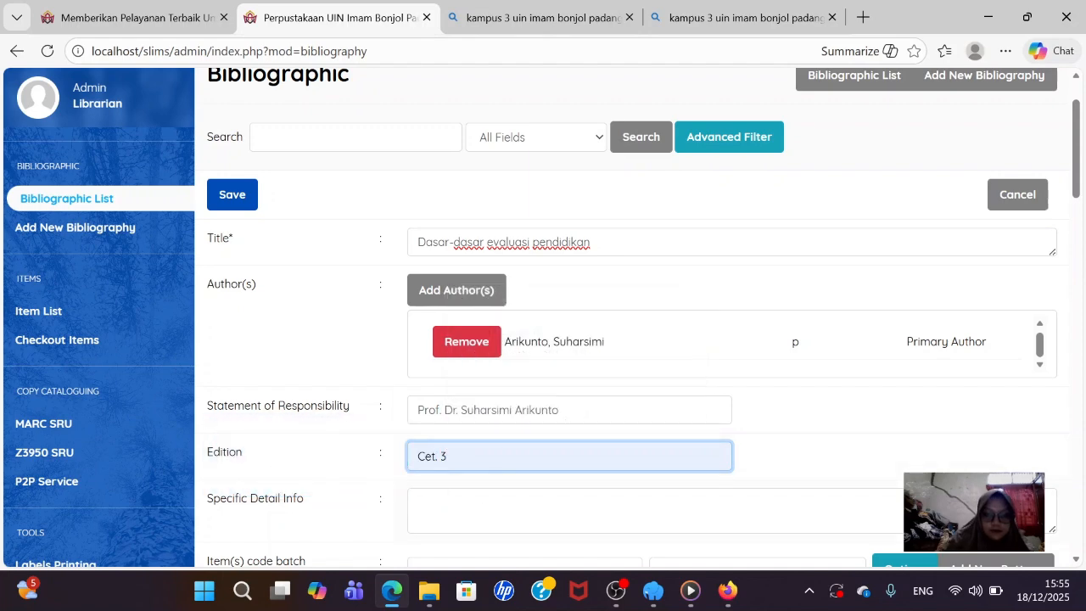
key("BackSpace")
key("BackSpace")
type("e")
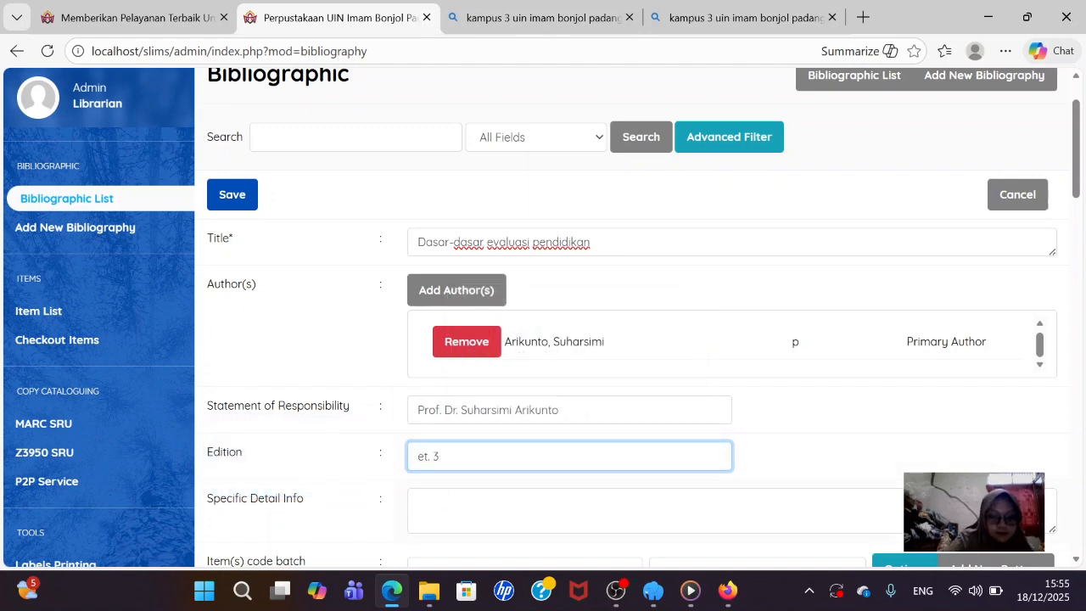
type("s")
key("BackSpace")
type("E")
type("D")
key("BackSpace")
type("D")
key("BackSpace")
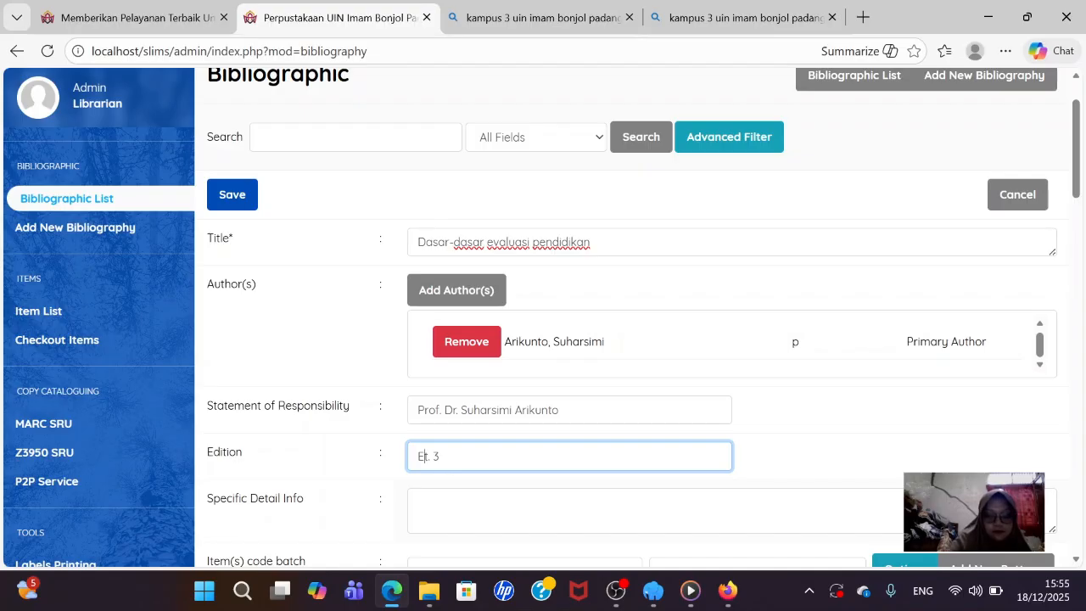
type("d")
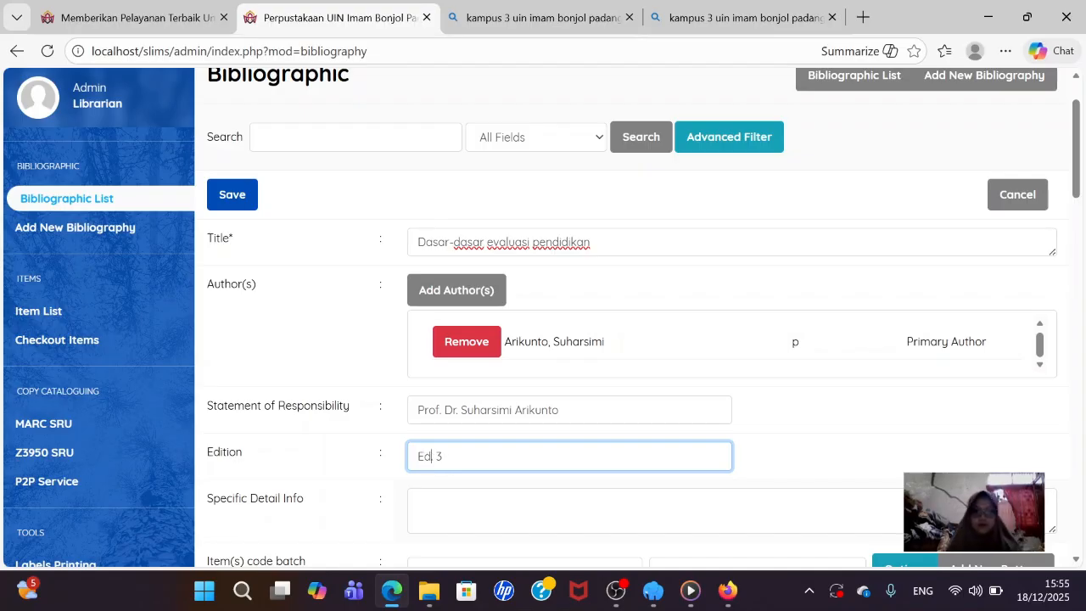
scroll(632, 339, "down", 1)
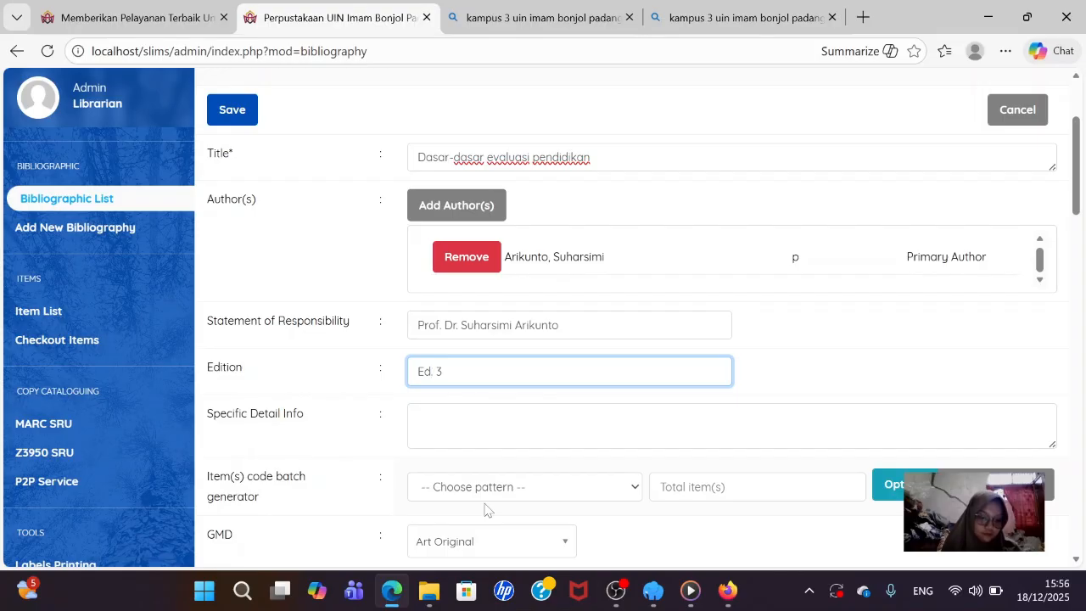
- Choose item code pattern 2022000B and set total items to 4
type(".")
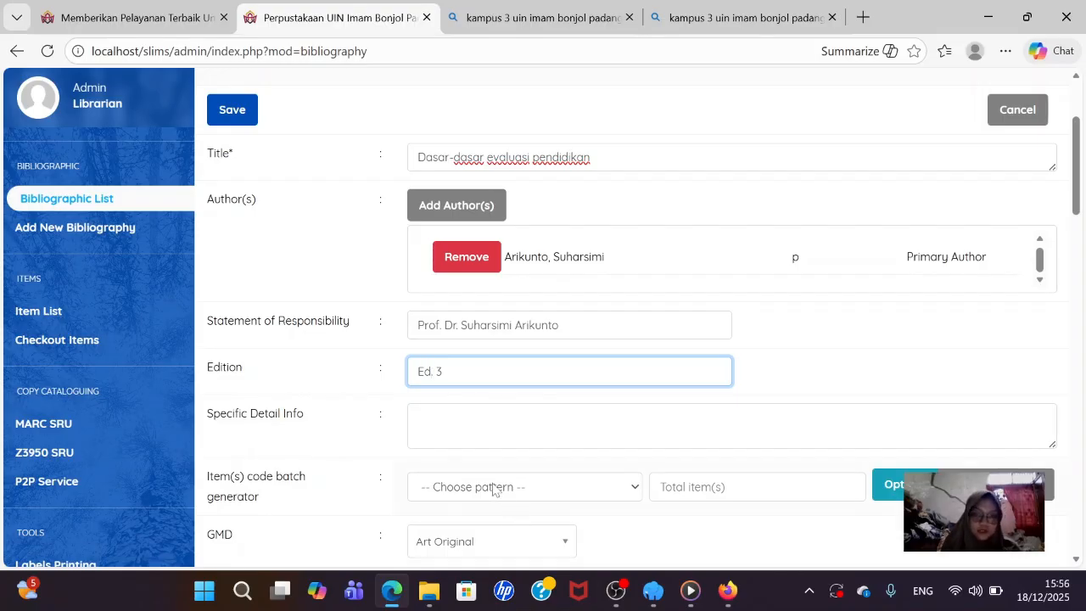
left_click(604, 494)
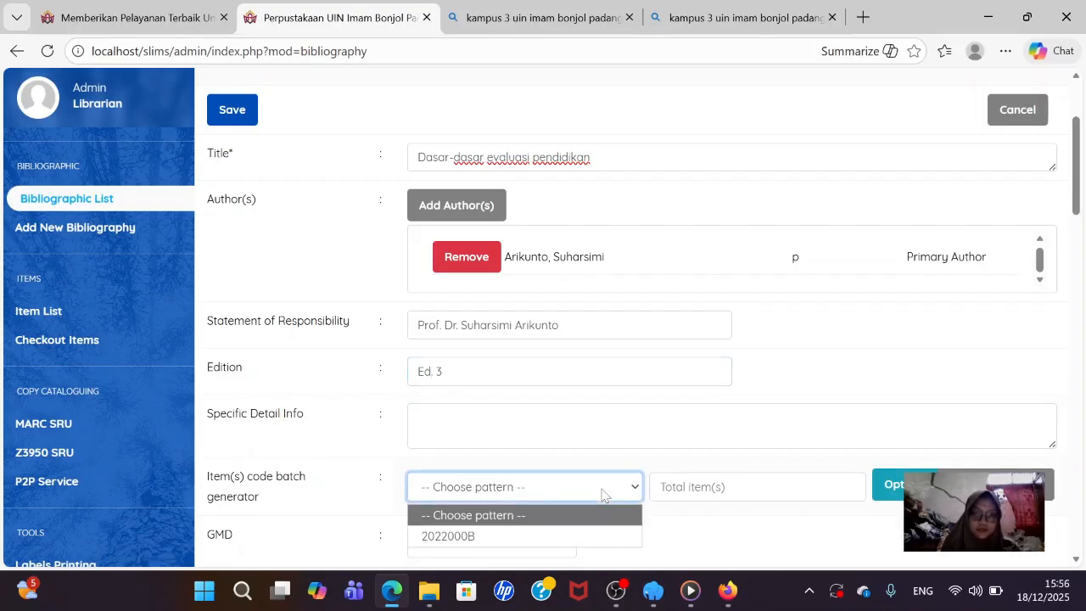
scroll(603, 492, "down", 2)
left_click(545, 327)
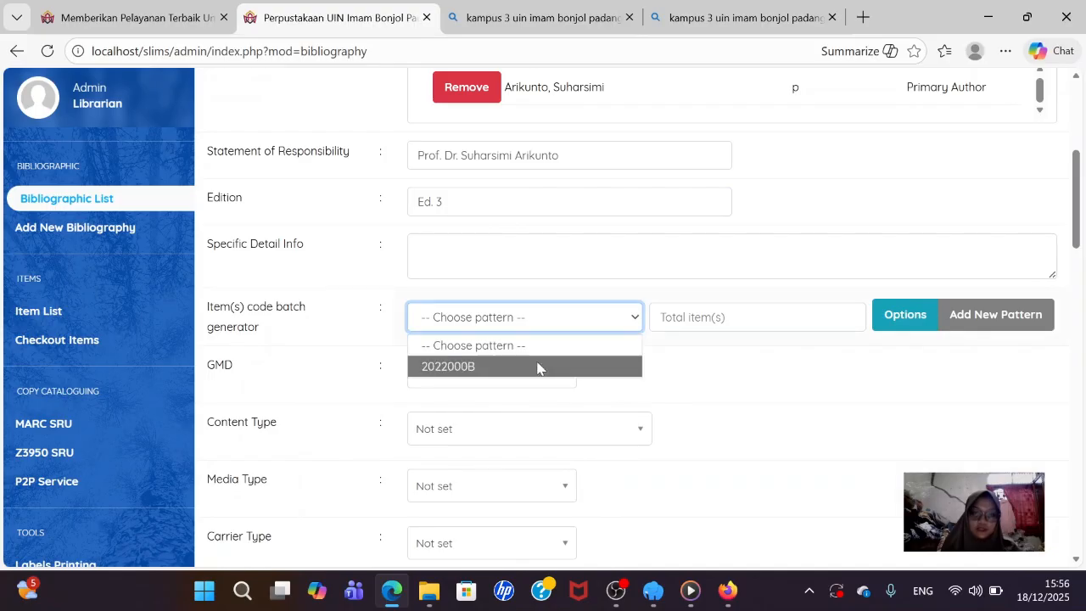
left_click(537, 366)
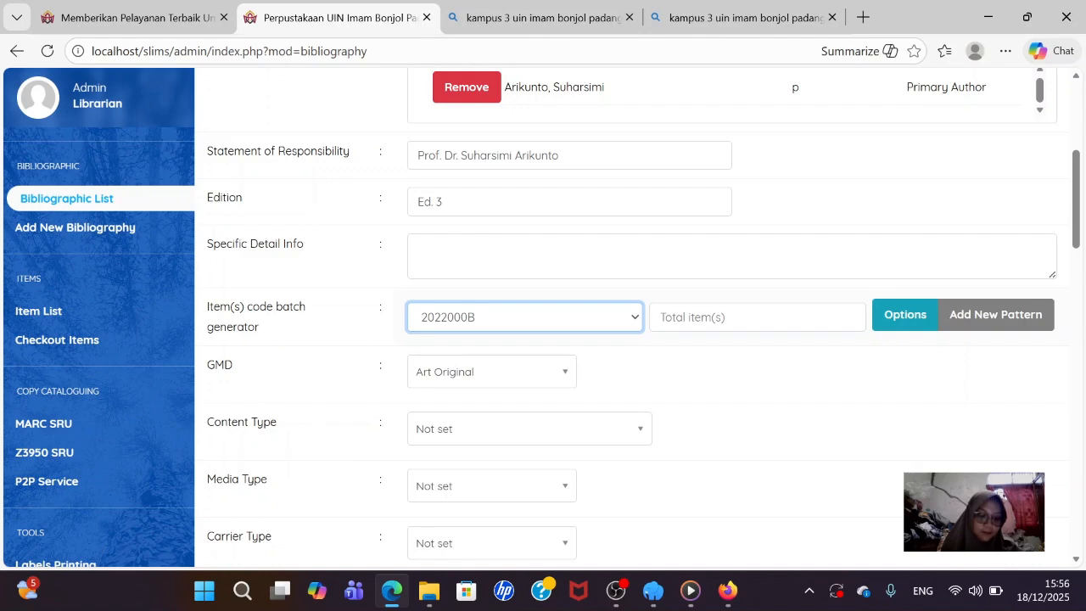
left_click(704, 318)
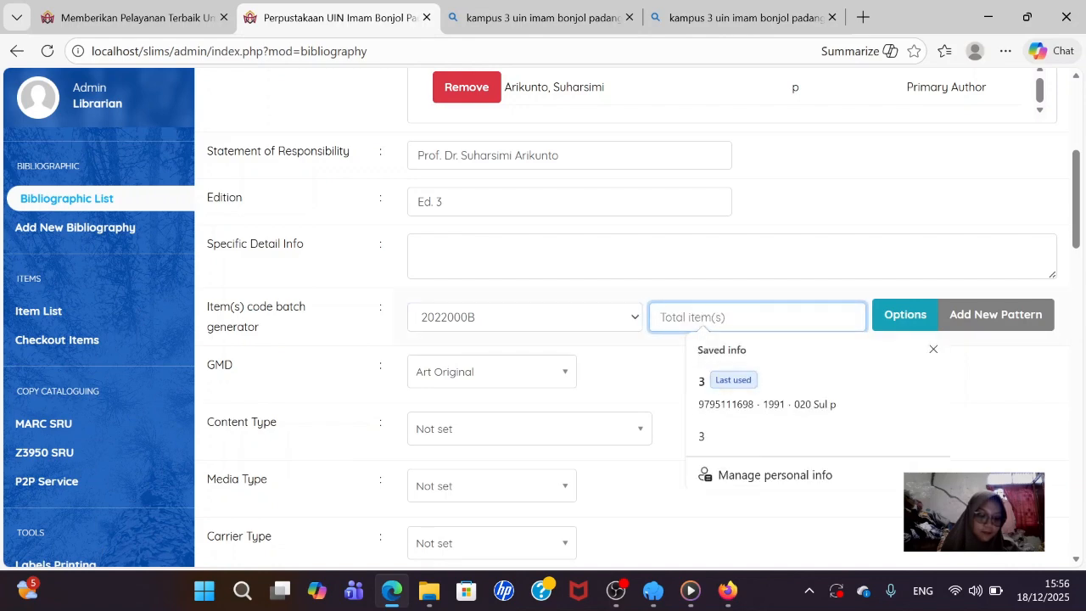
type("4")
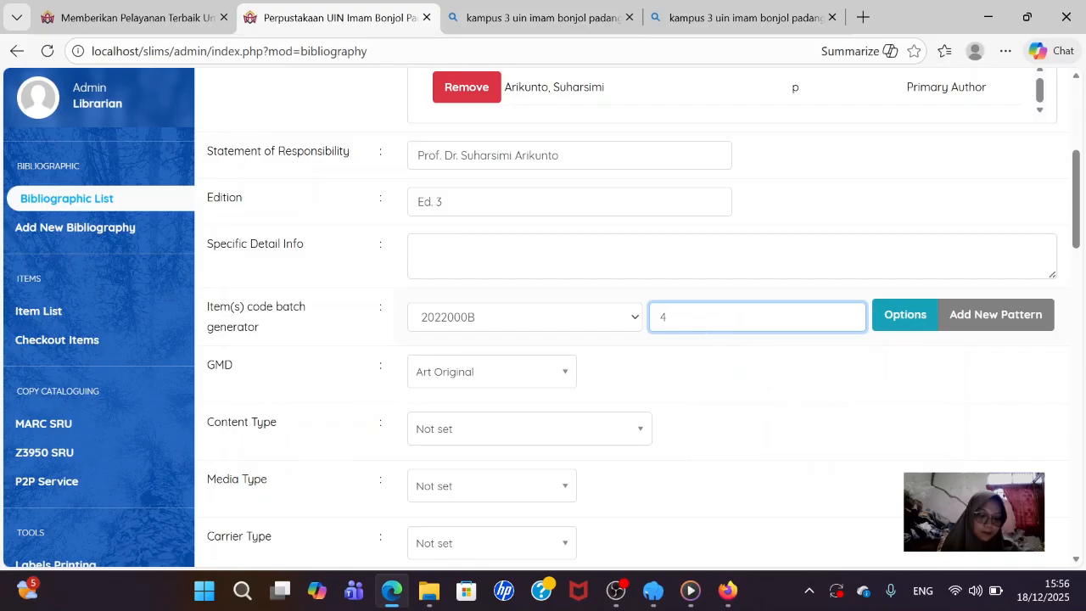
- Set GMD to Text and Content Type to text
left_click(539, 381)
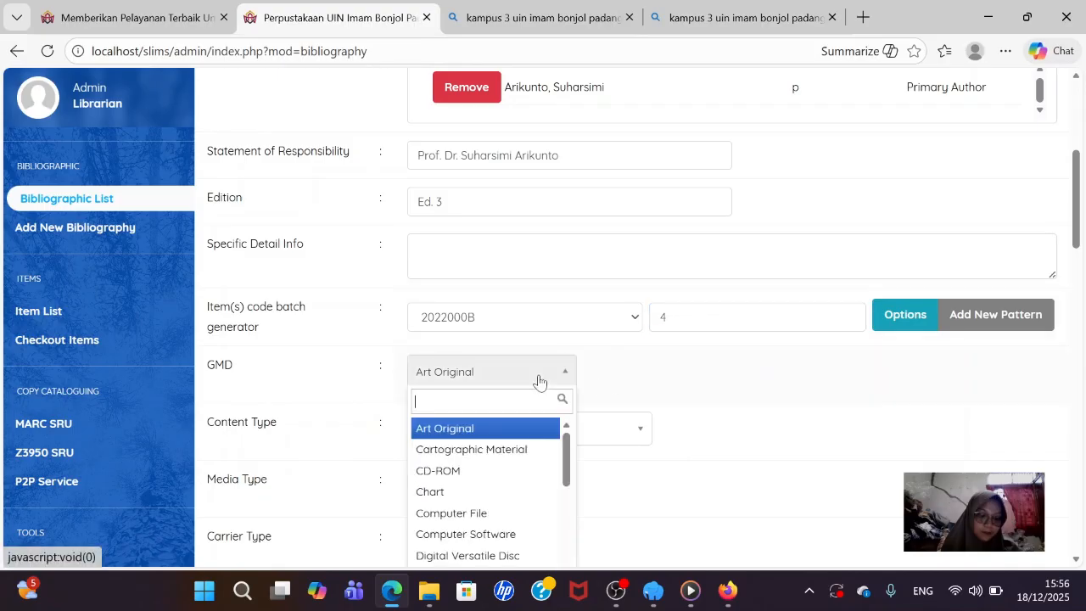
type("text")
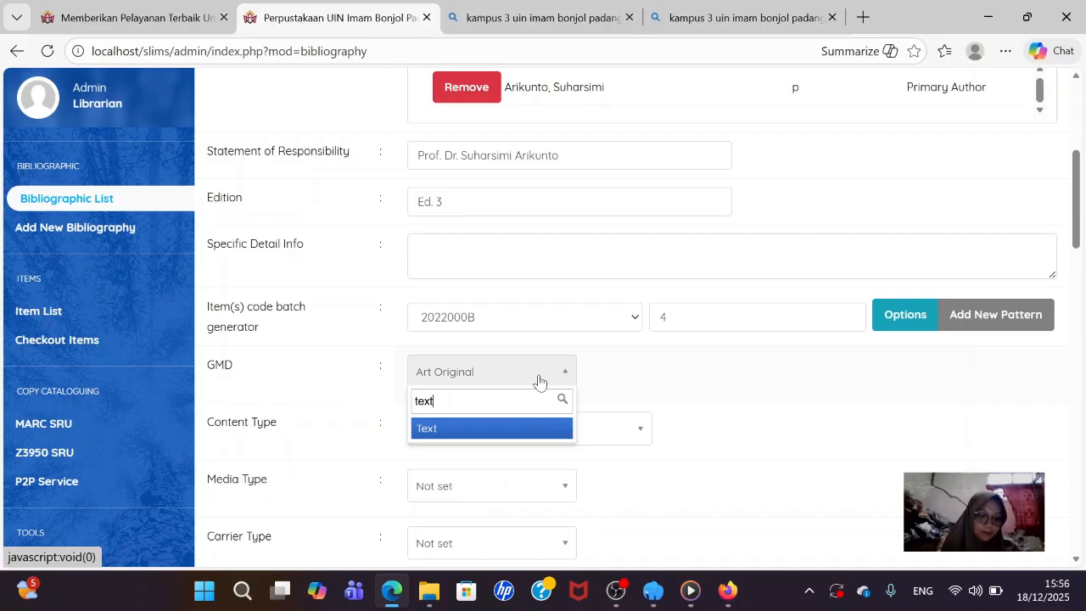
left_click(492, 428)
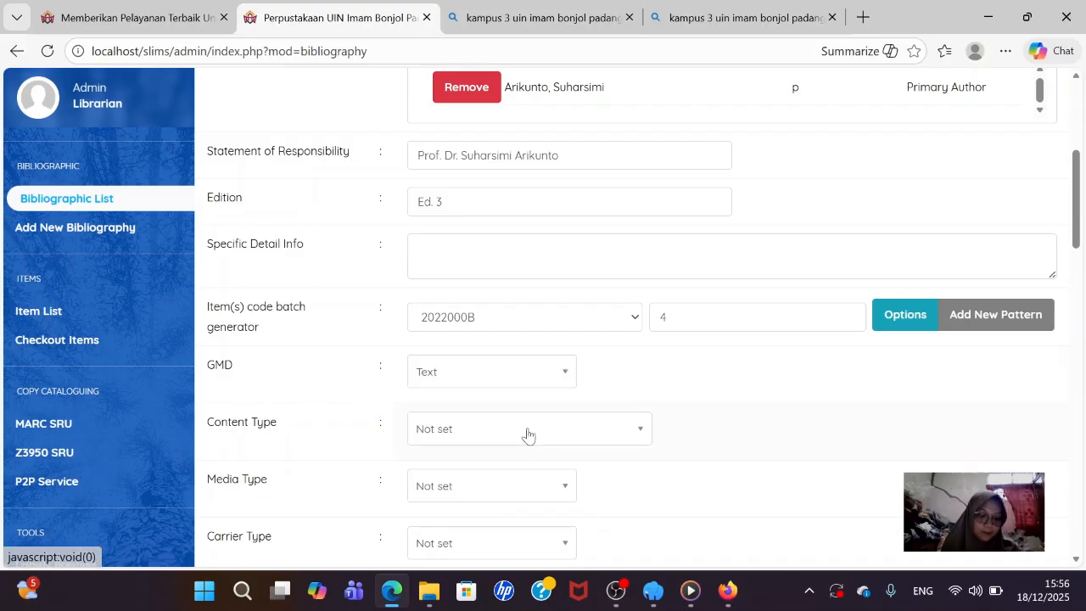
left_click(523, 433)
type("tex")
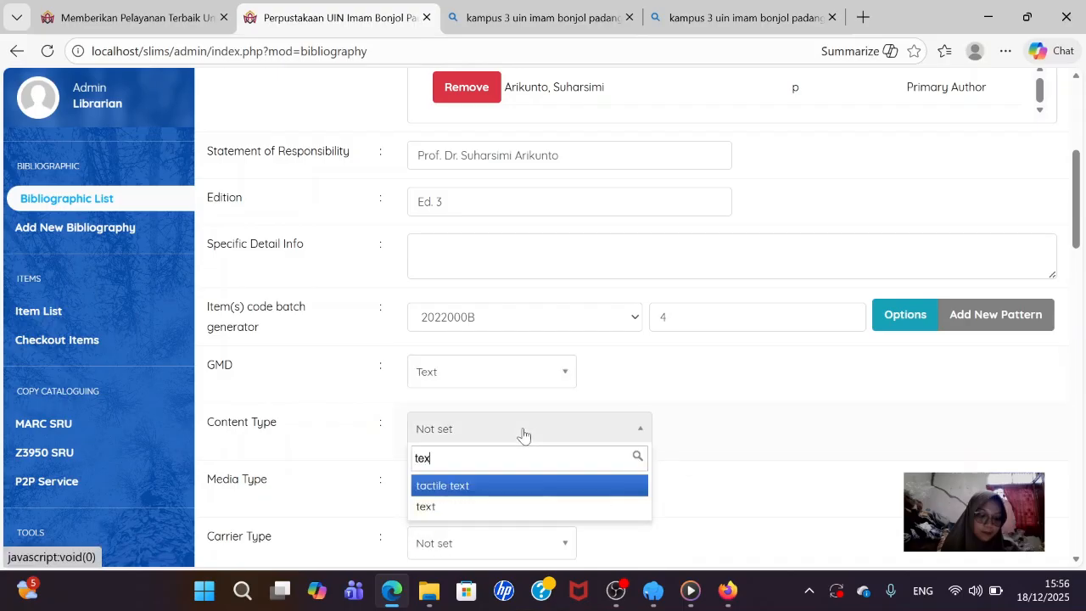
left_click(487, 507)
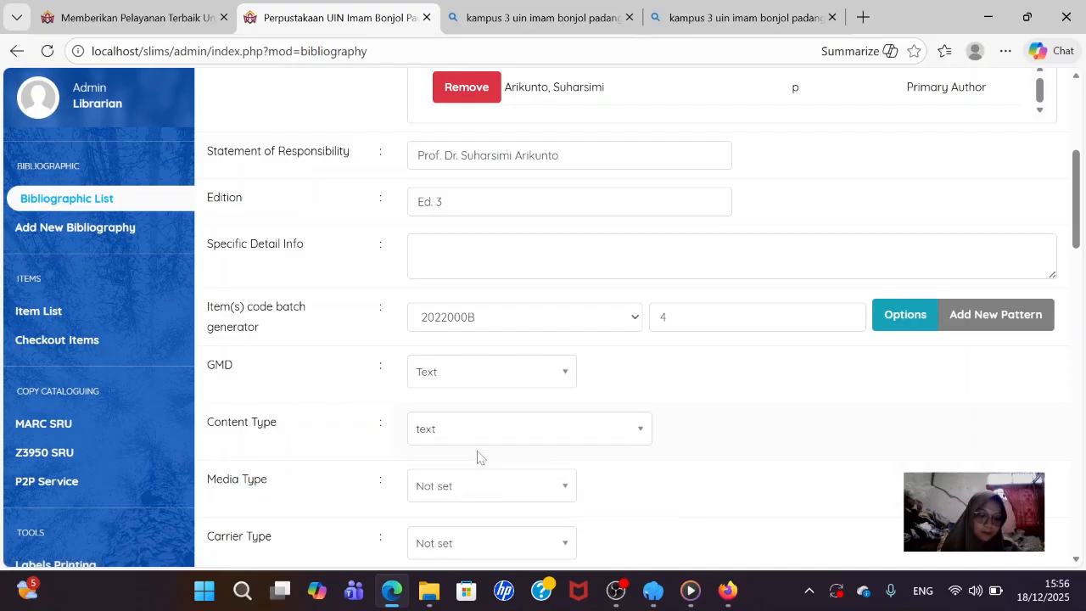
- Set Media Type to unmediated and Carrier Type to volume
scroll(455, 424, "down", 1)
left_click(453, 399)
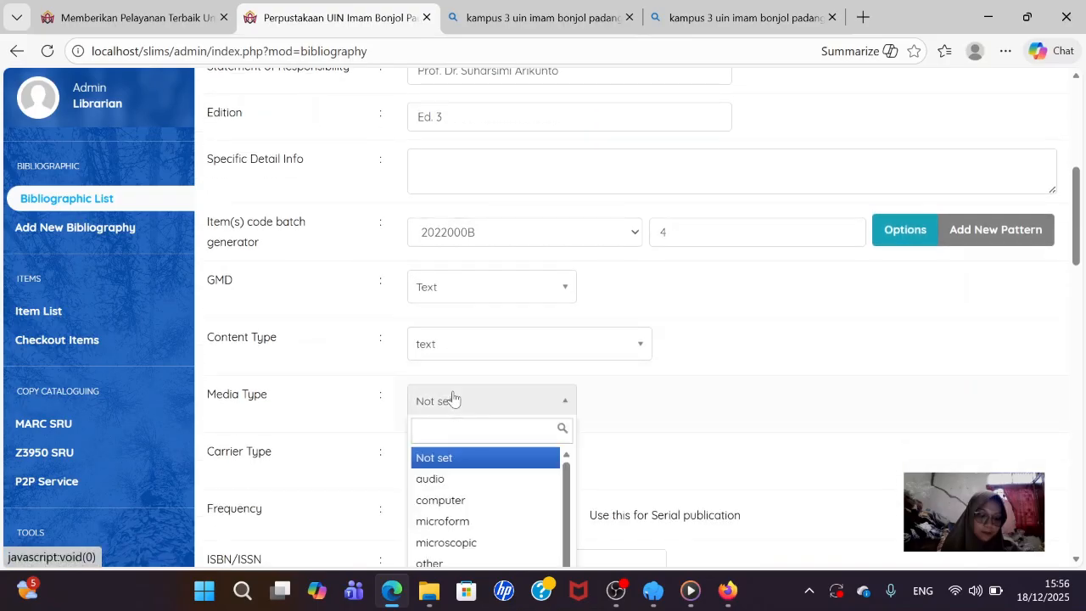
type("unm")
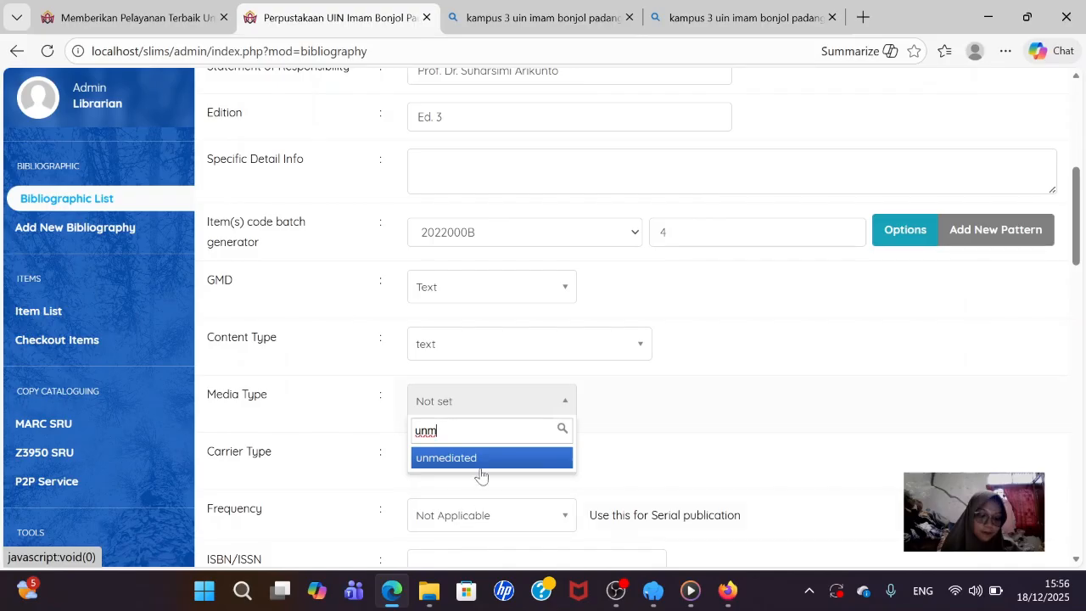
left_click(480, 458)
scroll(481, 432, "down", 1)
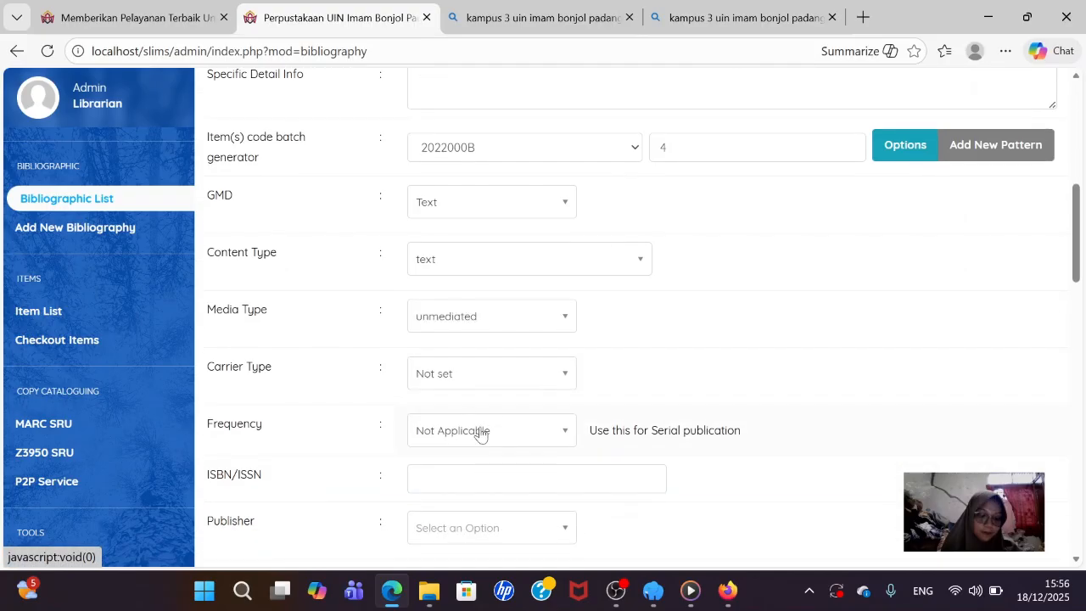
left_click(466, 386)
type("vo")
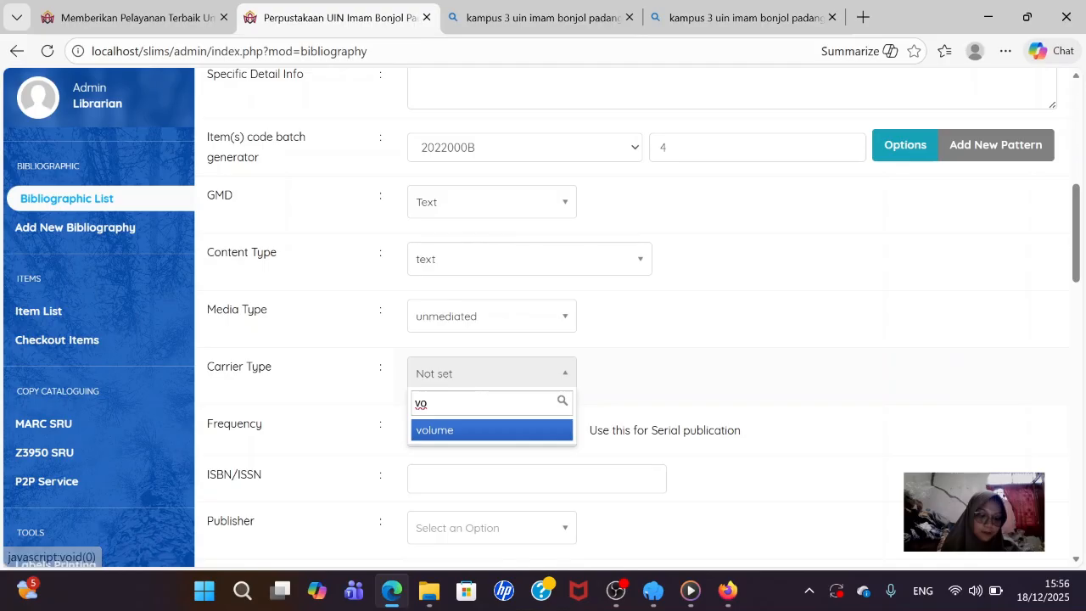
left_click(477, 433)
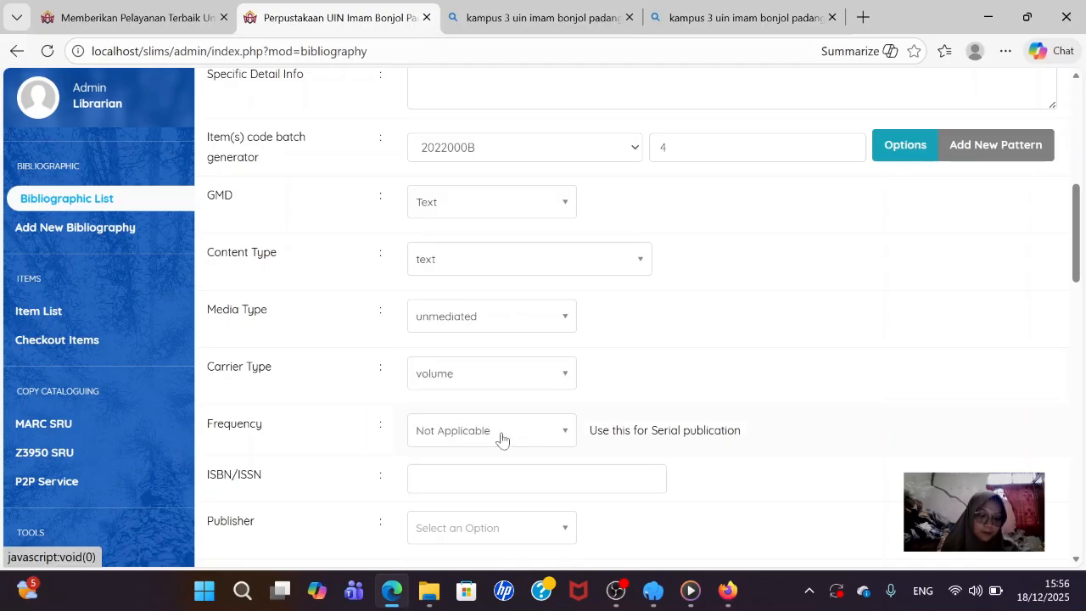
scroll(501, 439, "down", 2)
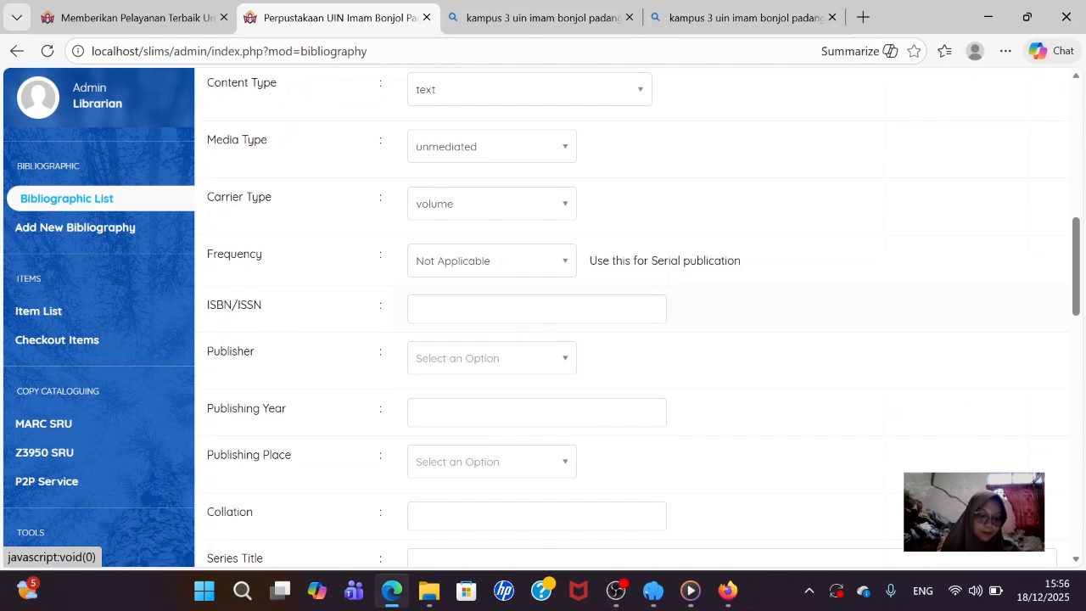
left_click(506, 310)
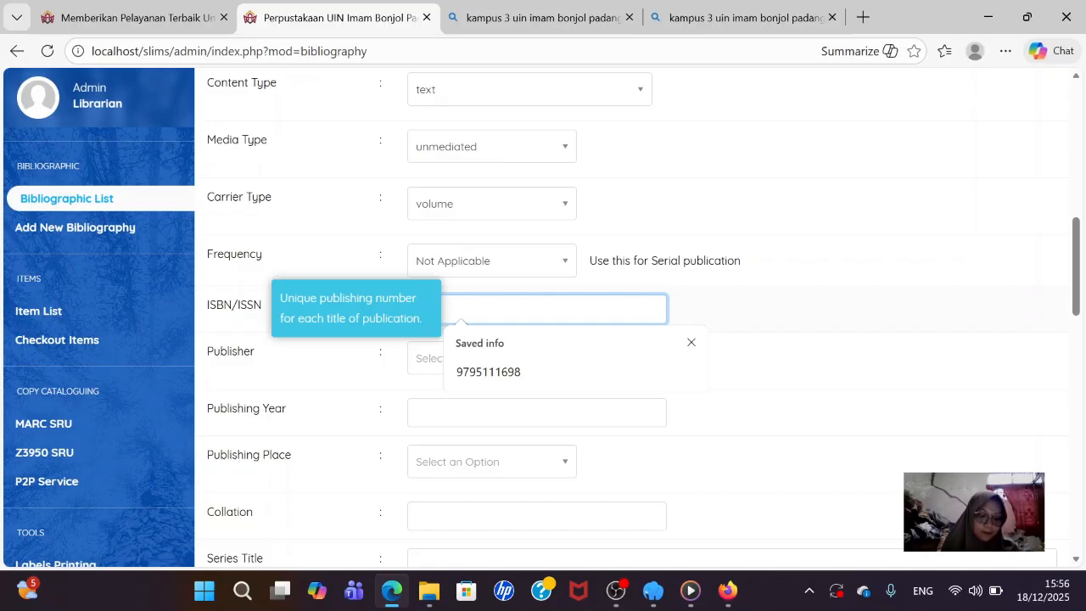
type("9")
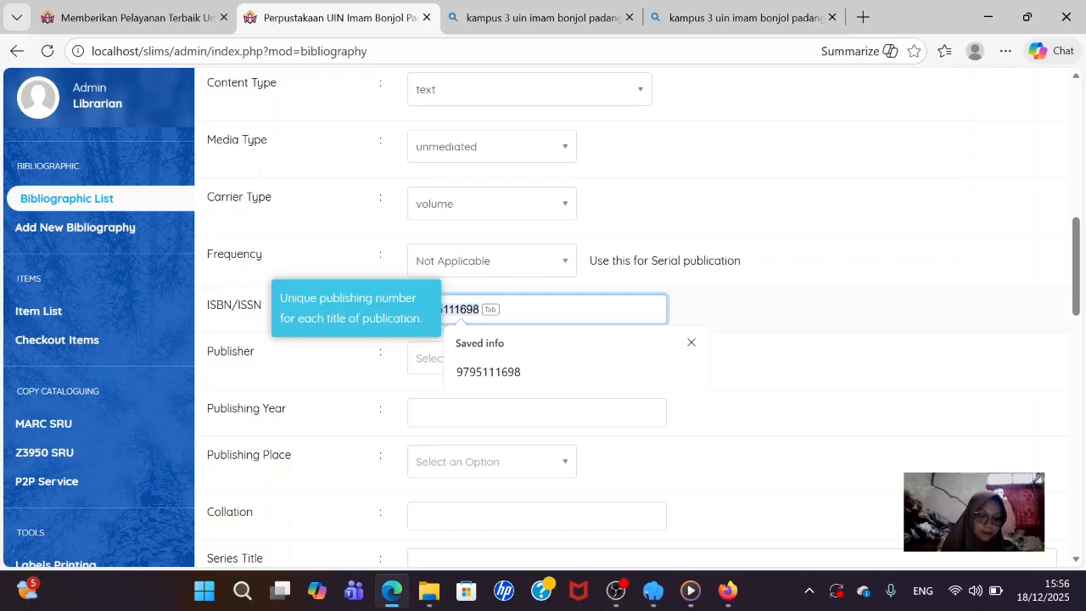
type("786")
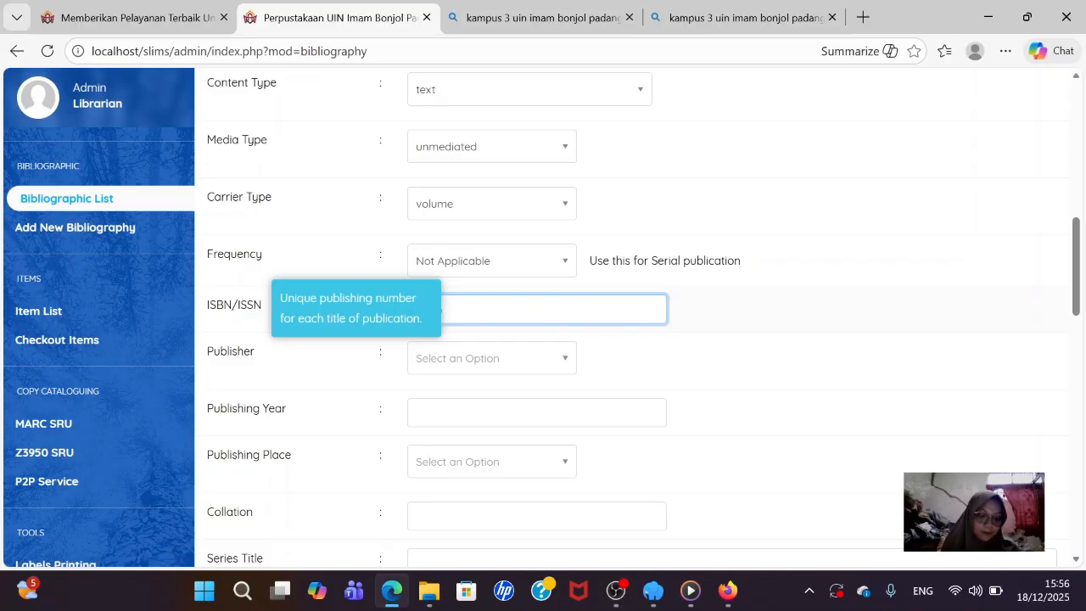
type("02217257")
left_click(494, 365)
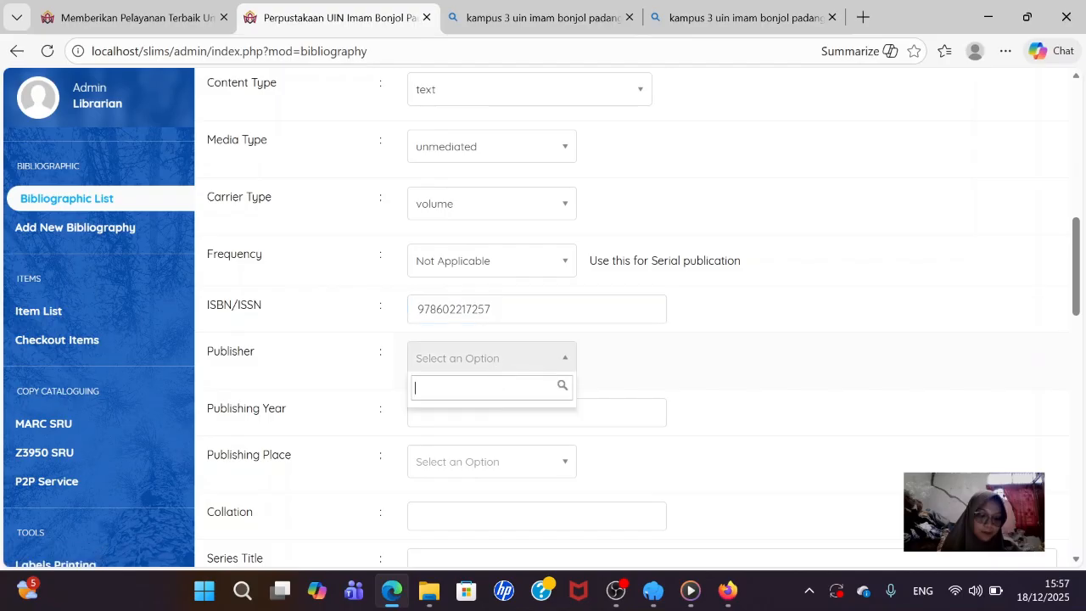
type("Bumi ")
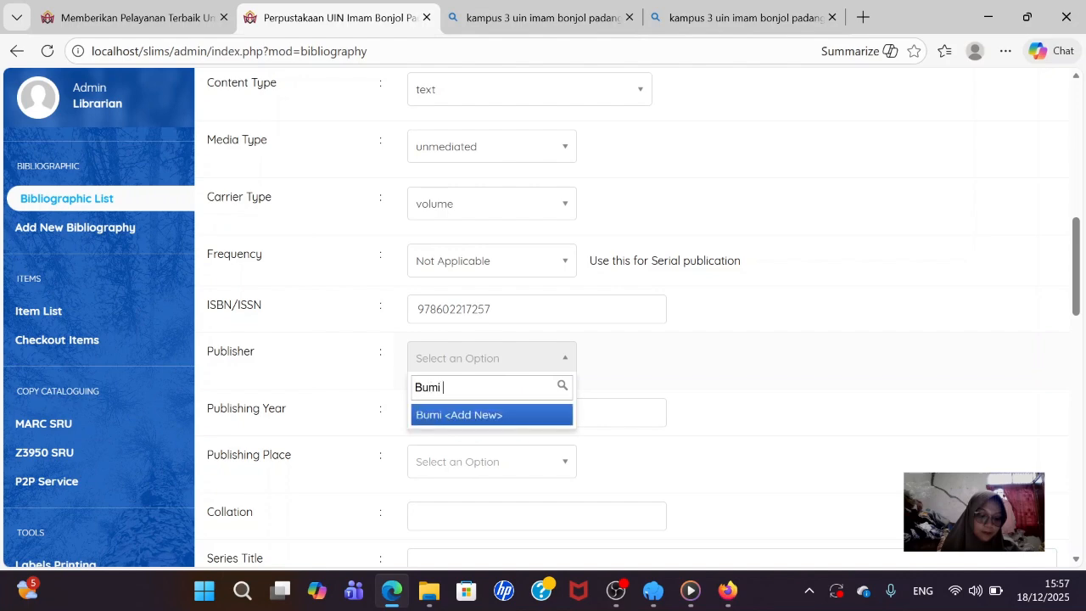
type("Ak")
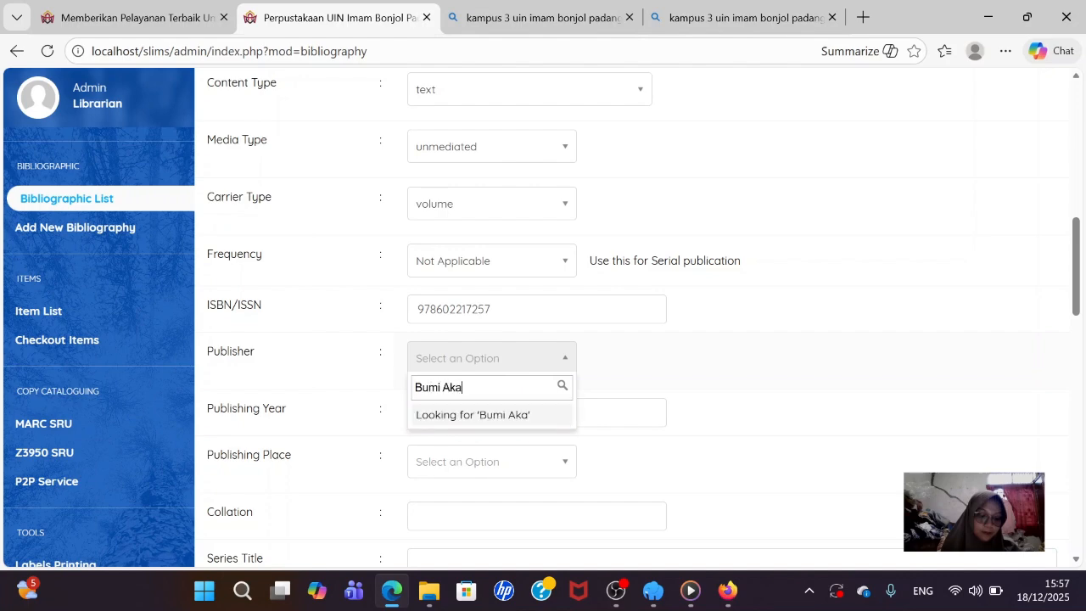
type("a")
key("BackSpace")
type("sar")
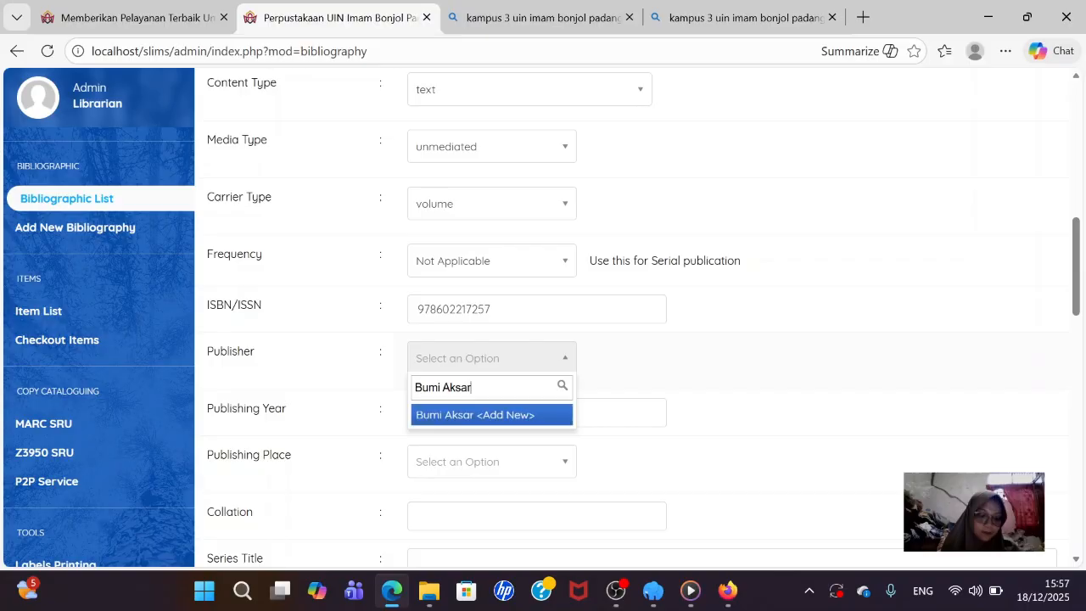
type("a")
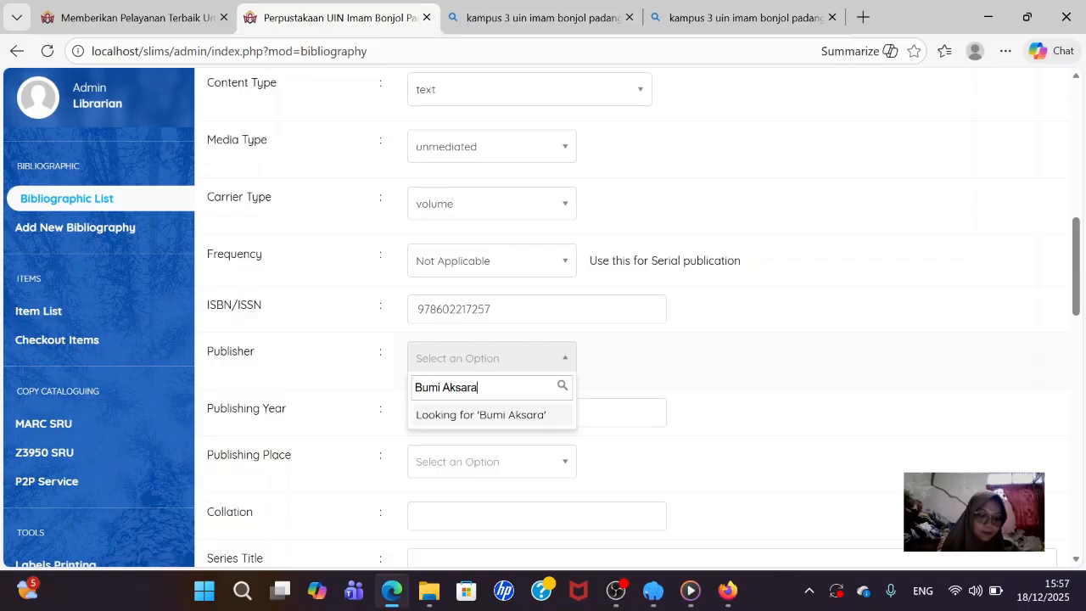
- Add Bumi Aksara as a new publisher and save the bibliography record
left_click(482, 419)
scroll(485, 412, "up", 10)
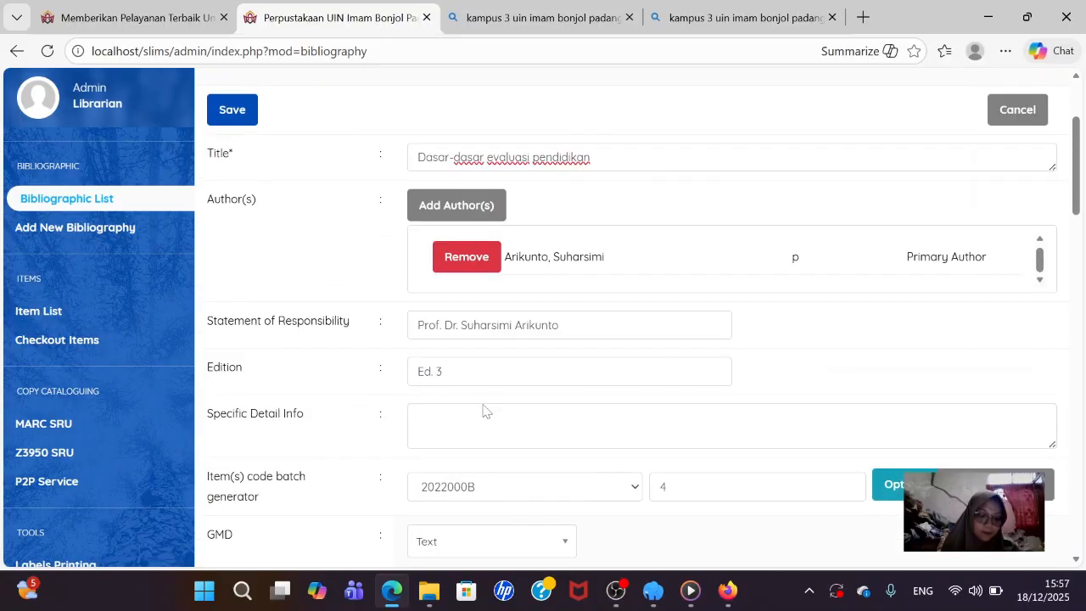
left_click(231, 281)
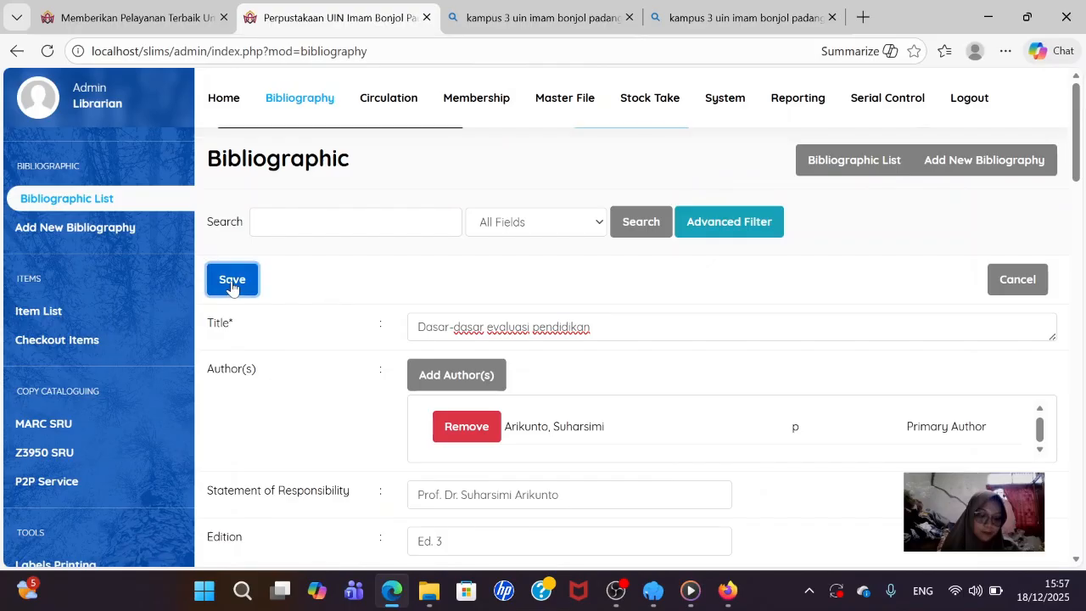
scroll(520, 314, "down", 3)
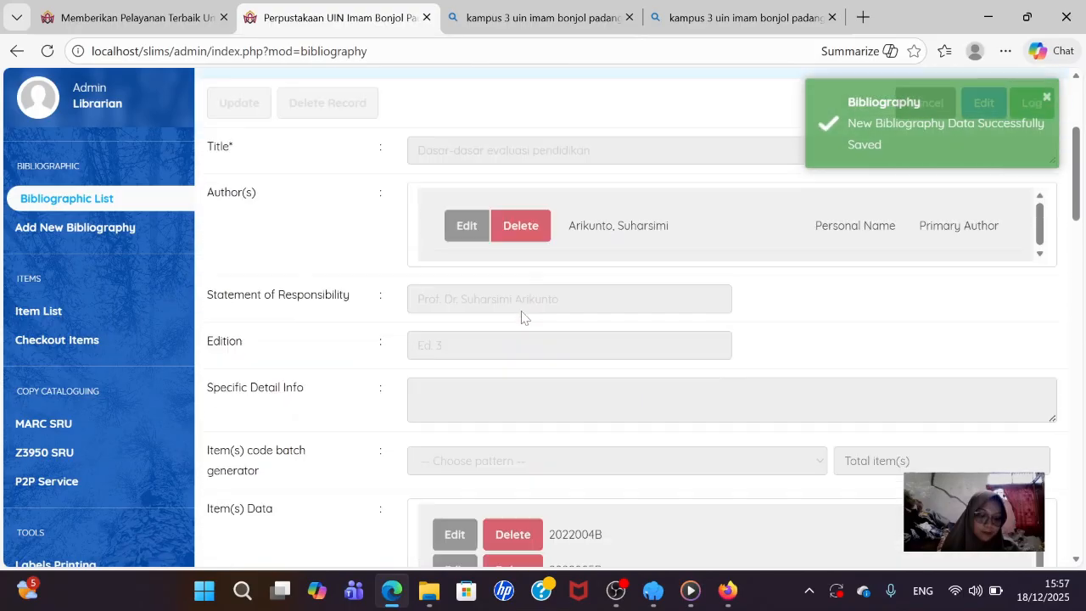
scroll(521, 315, "up", 2)
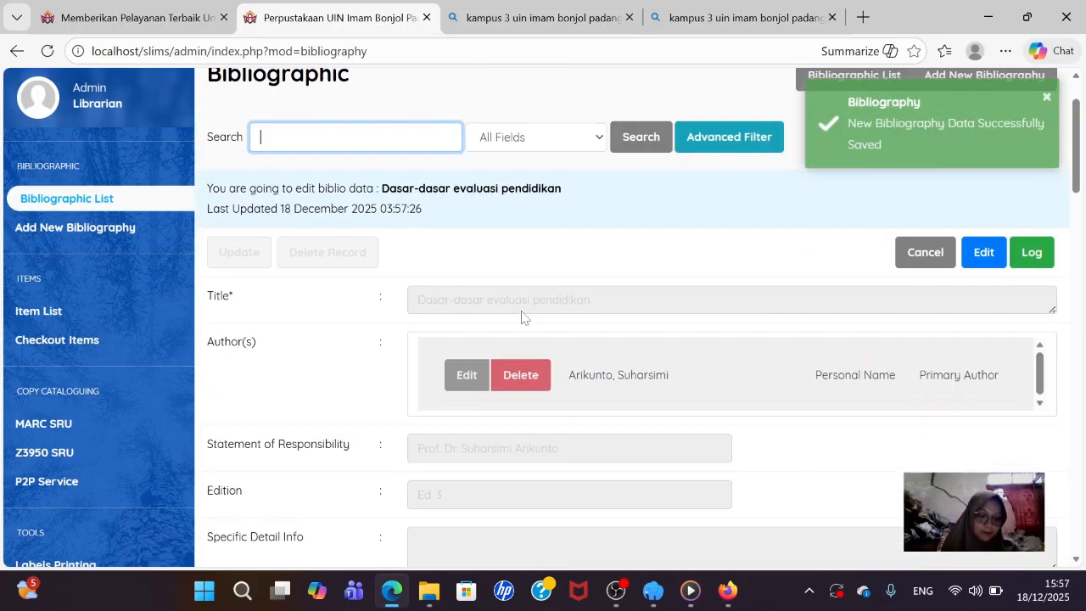
- Reopen the saved Dasar-dasar evaluasi pendidikan record for editing
left_click(987, 258)
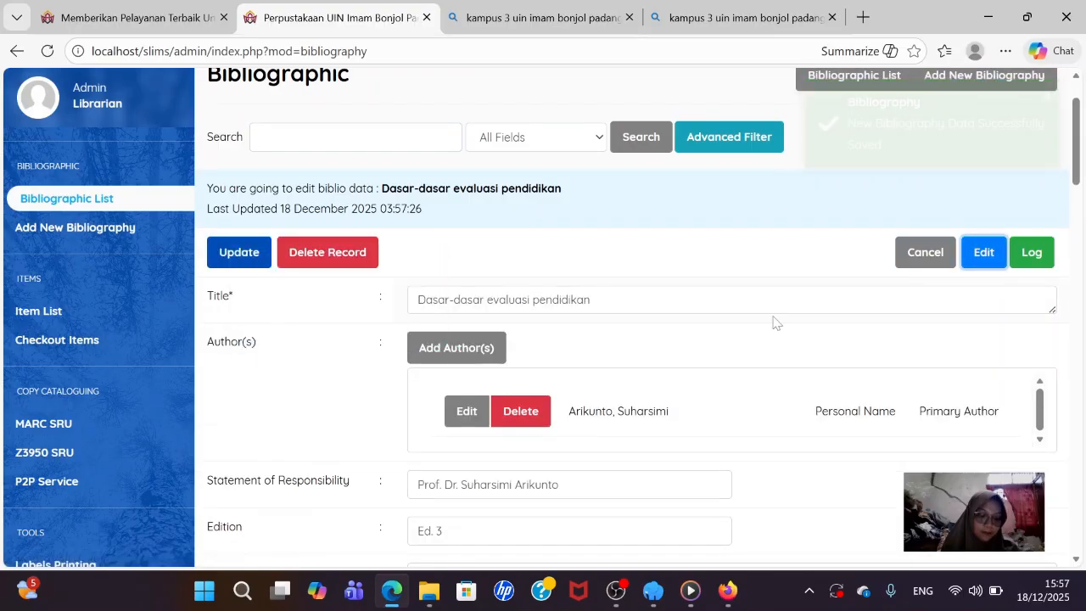
scroll(710, 324, "down", 10)
scroll(466, 212, "down", 2)
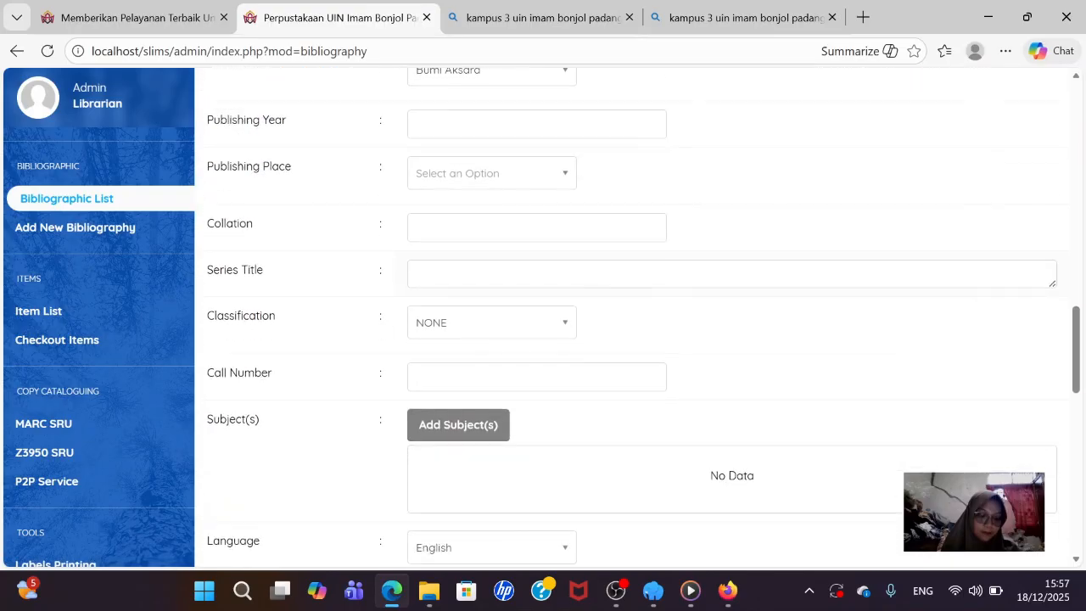
scroll(466, 212, "up", 3)
- Set the publishing year to 2016 and the publishing place to Jakarta
left_click(450, 378)
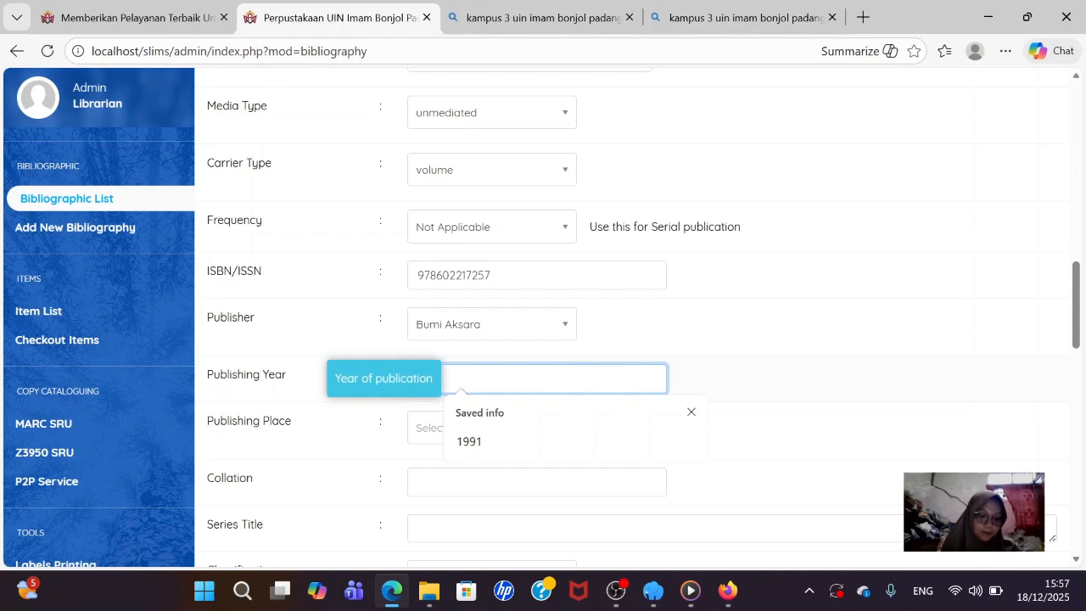
type("2")
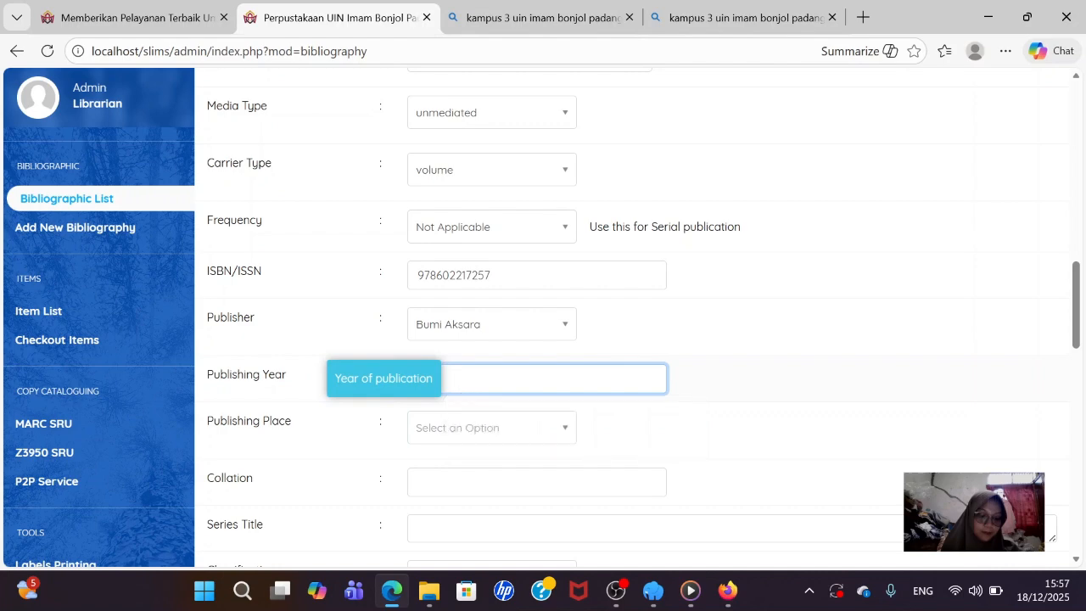
type("016")
left_click(533, 434)
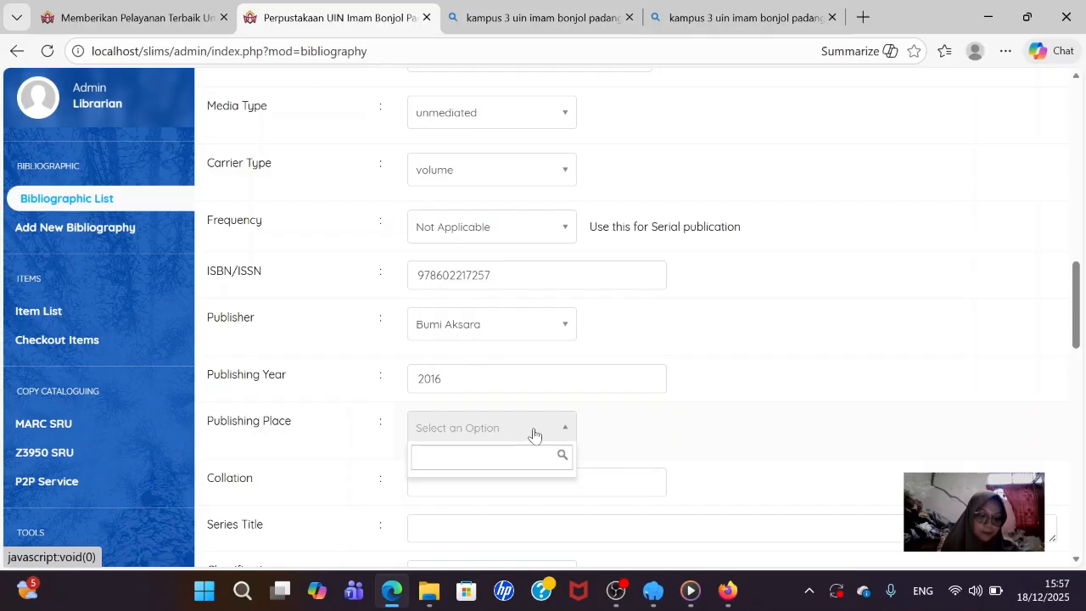
type("Jak")
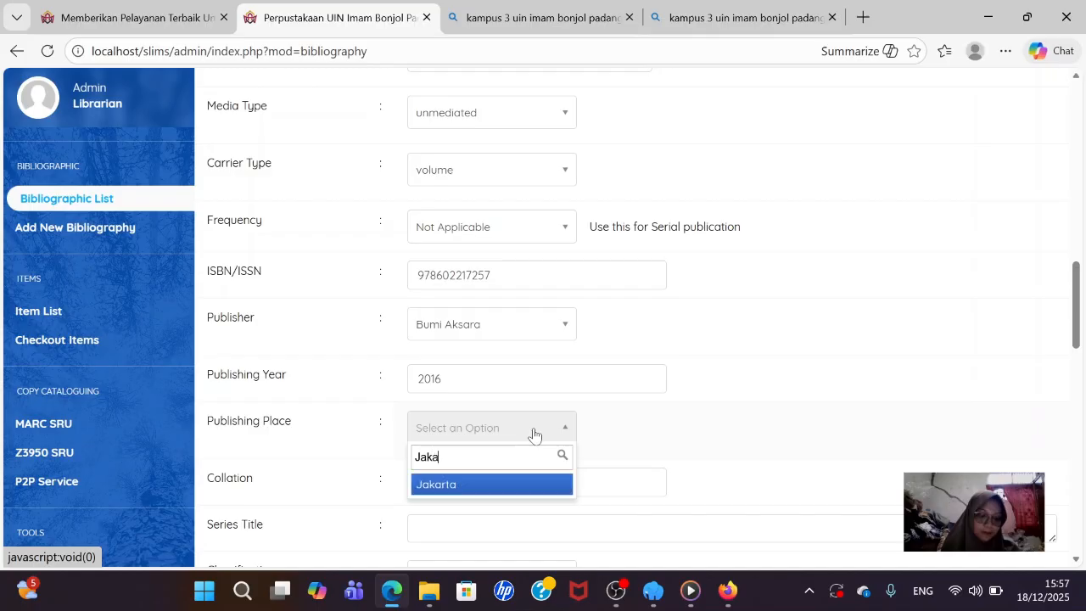
type("a")
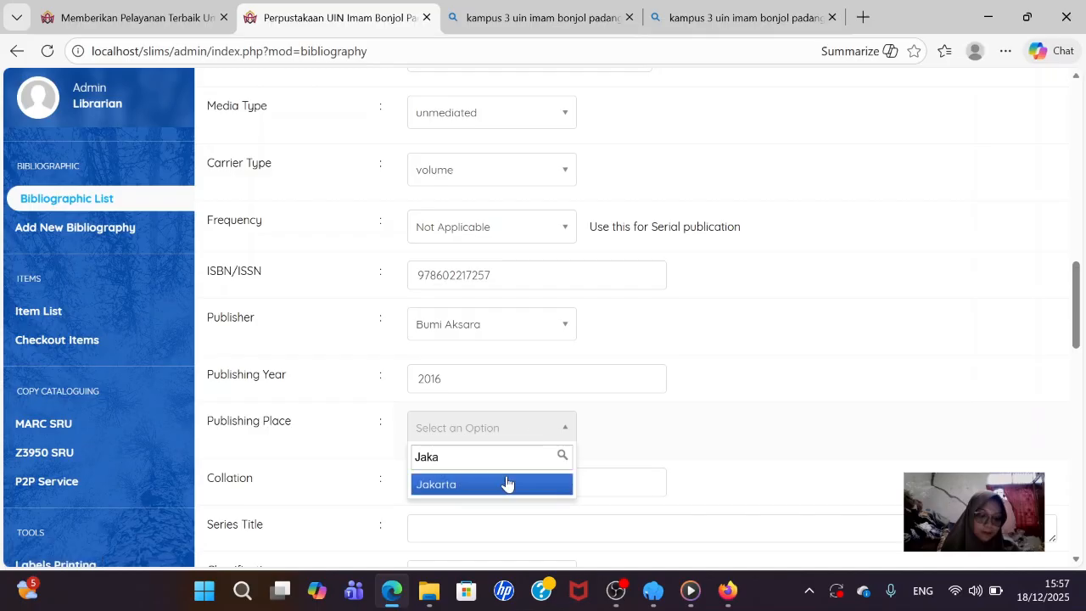
left_click(502, 483)
scroll(463, 451, "down", 2)
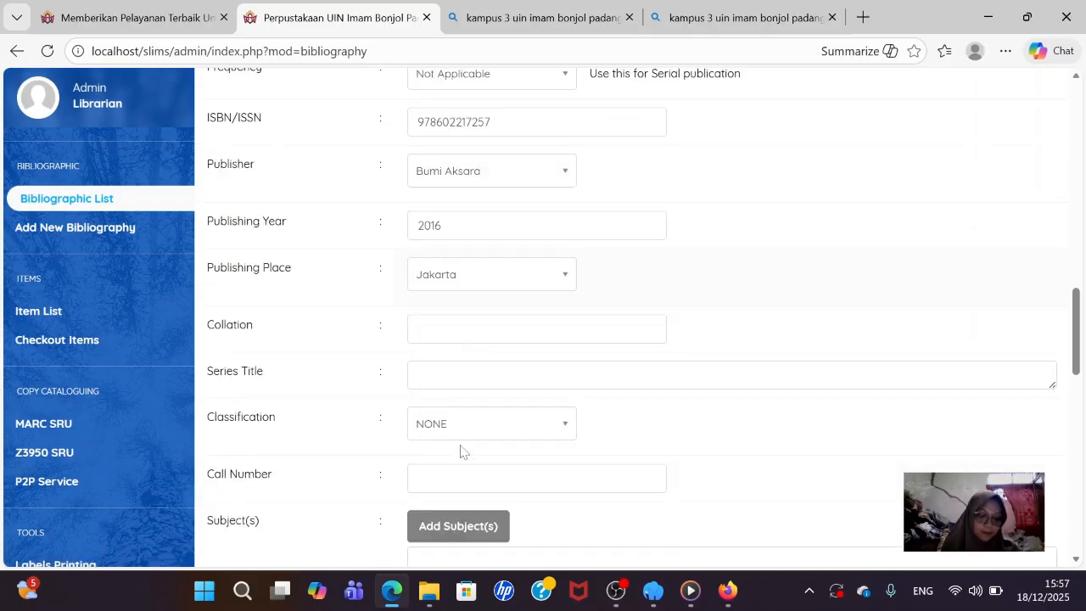
- Enter the collation 'ix, 310 hlm.: ilus.; 21 cm'
left_click(448, 314)
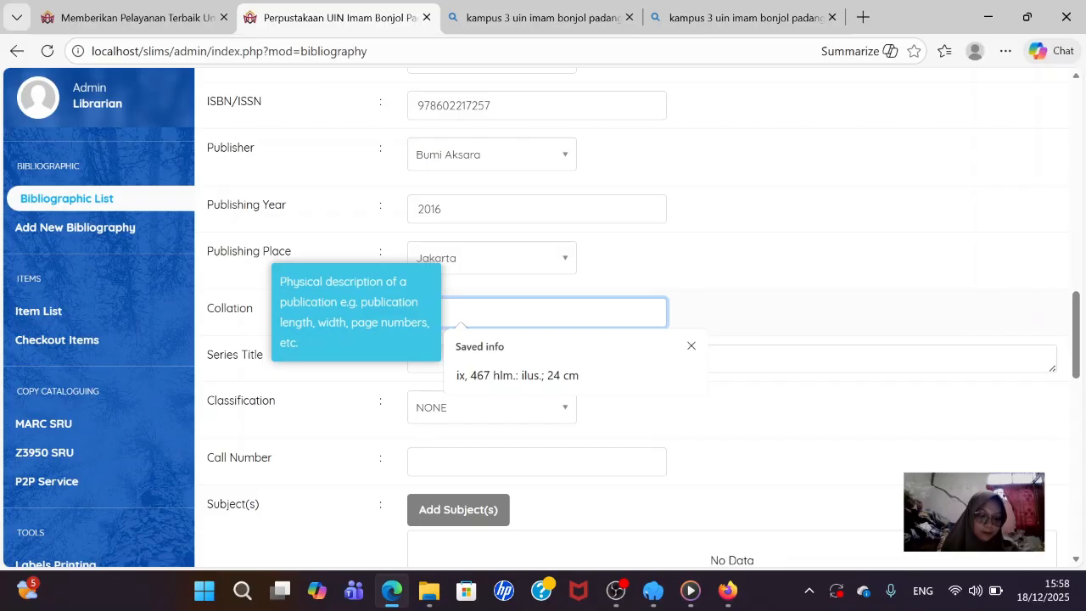
type("i")
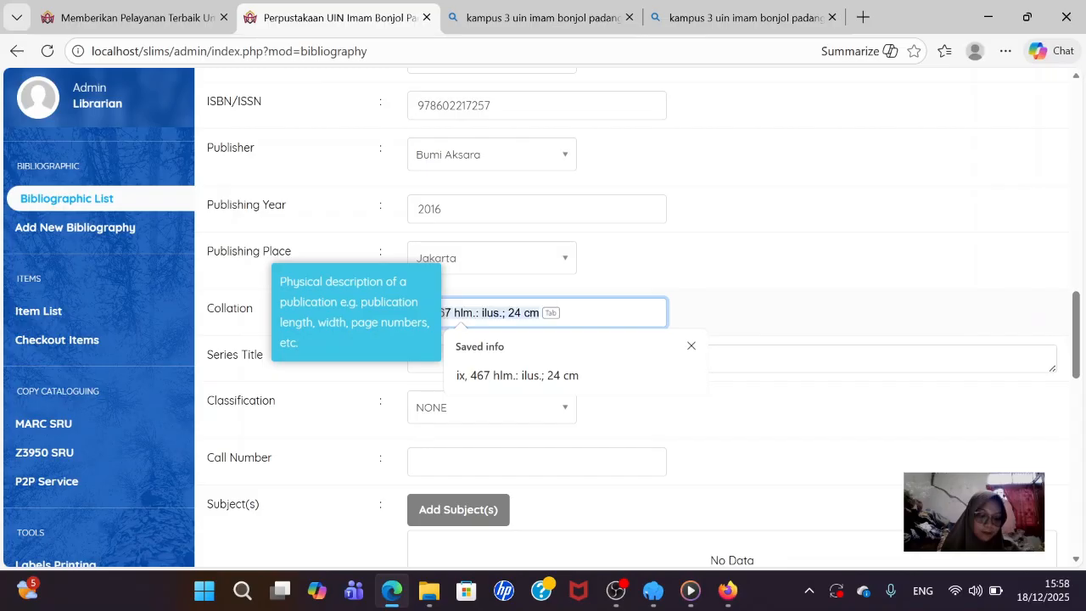
type("x")
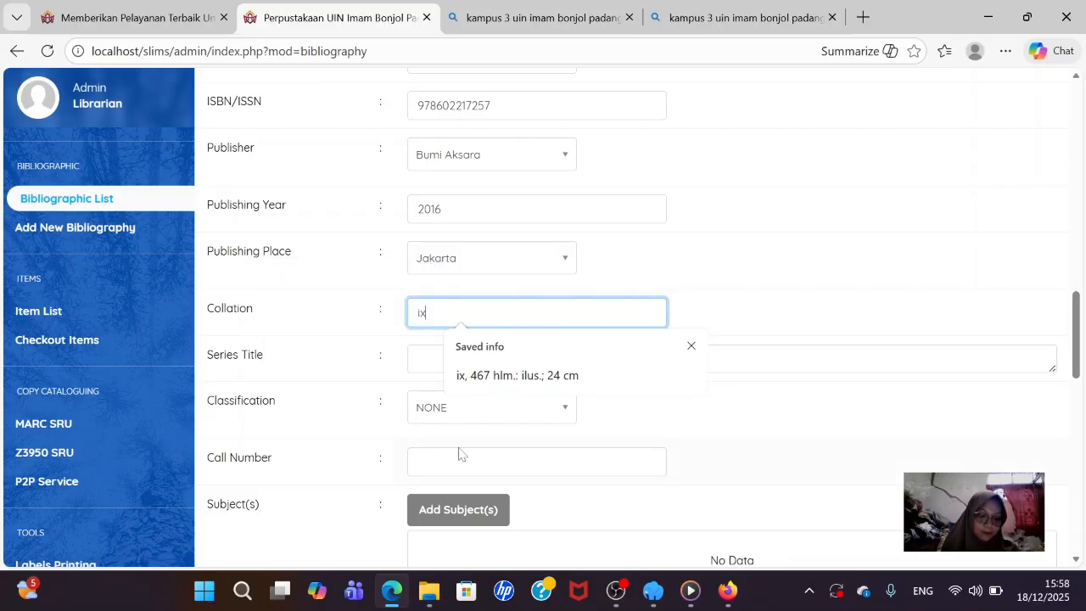
type(", 3")
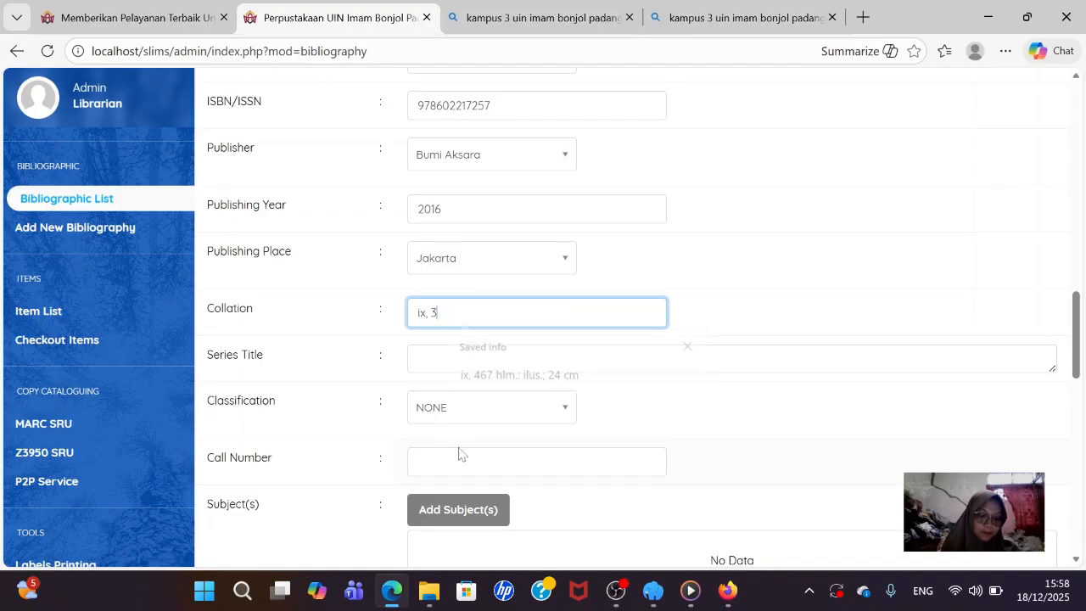
type("10 hlm")
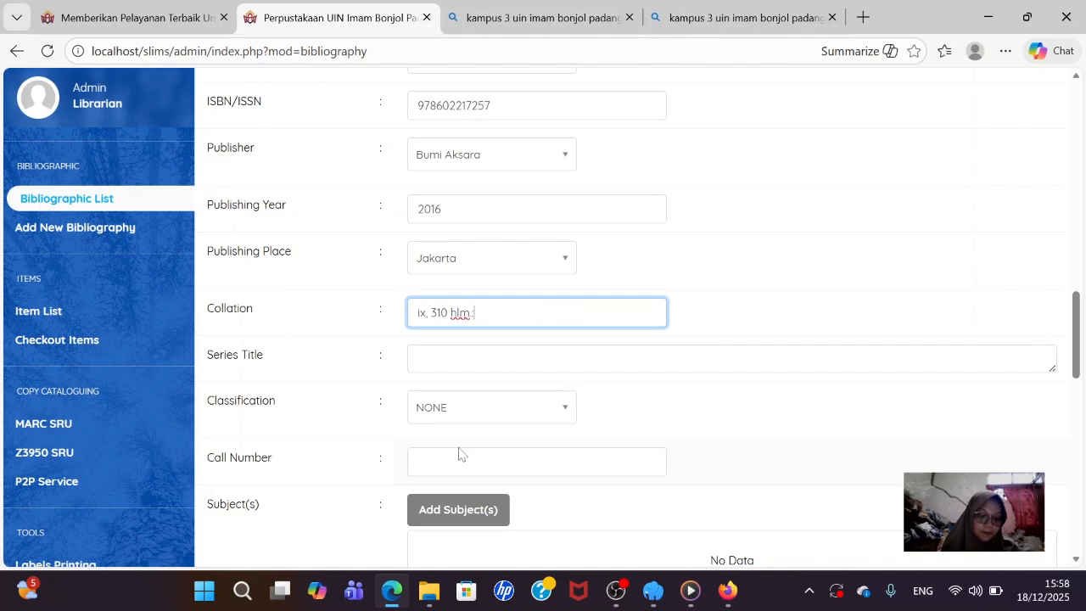
type(": ilud")
key("BackSpace")
type("s. ; 21 cm")
- Add 371.27 as a new classification and complete the call number as '371.27 ARI d'
left_click(473, 416)
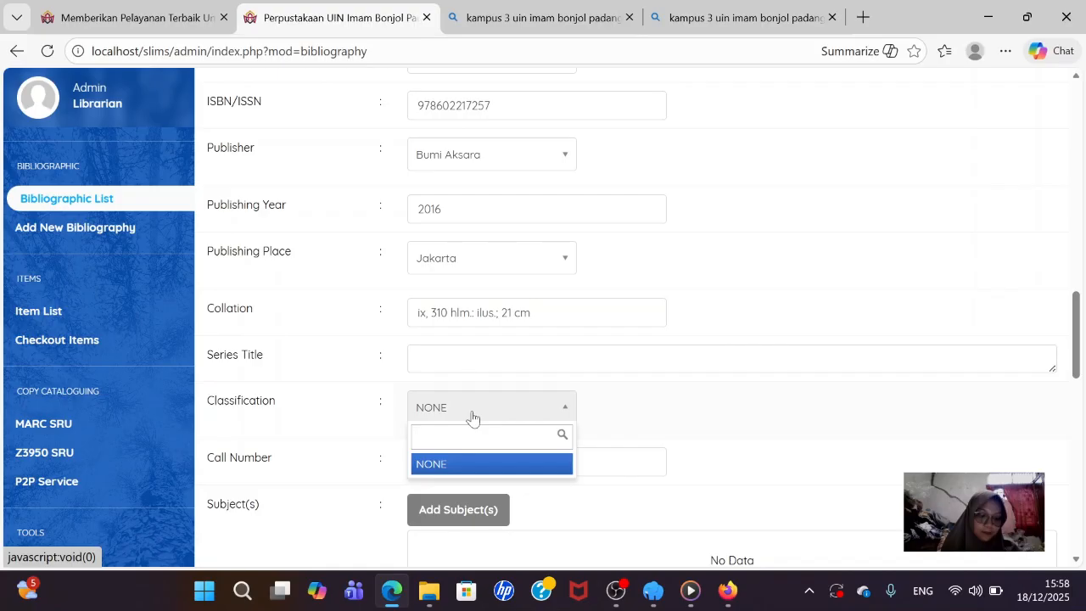
type("3")
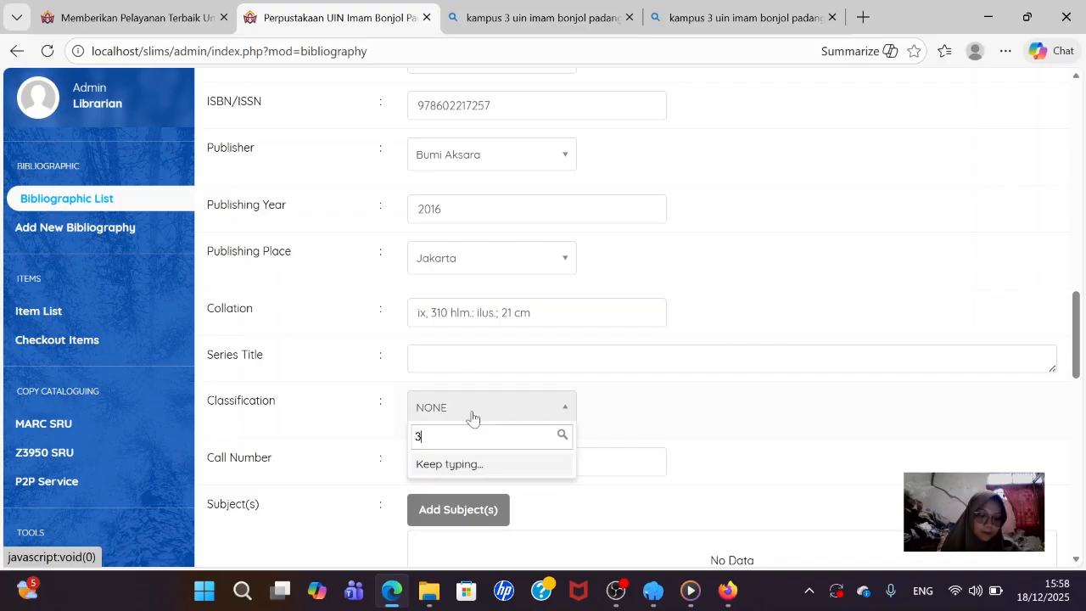
type("71")
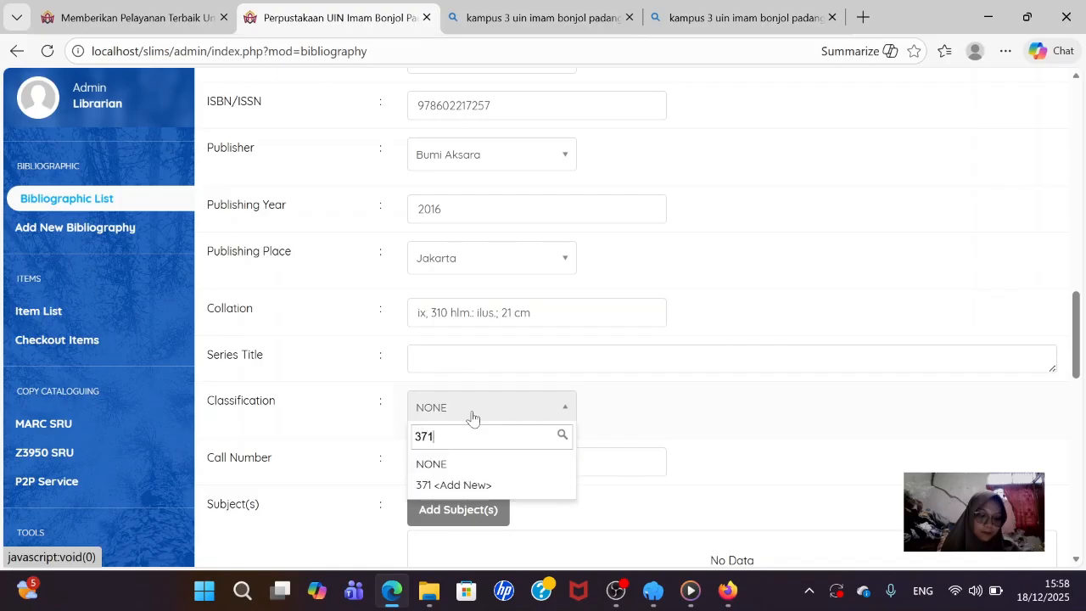
type(".27")
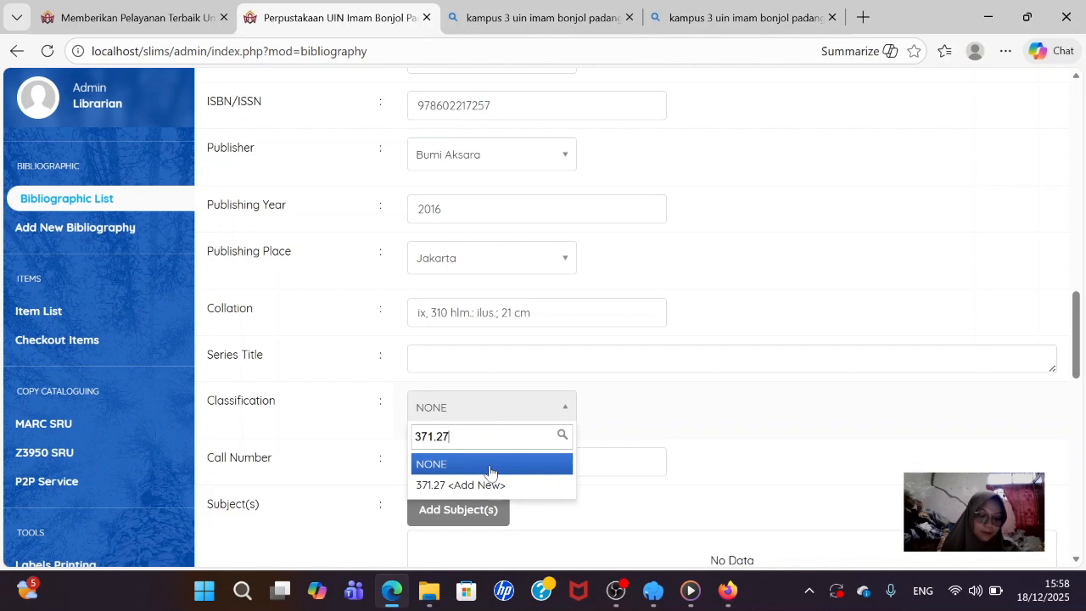
left_click(485, 499)
left_click(444, 461)
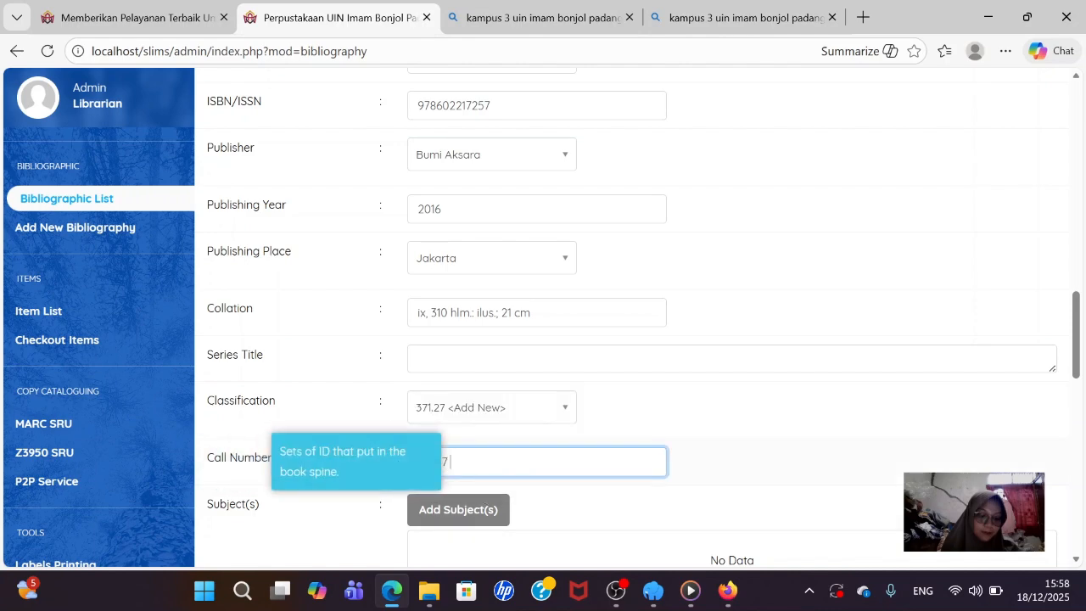
type("Ar")
key("BackSpace")
key("BackSpace")
type("RI d")
scroll(492, 437, "down", 1)
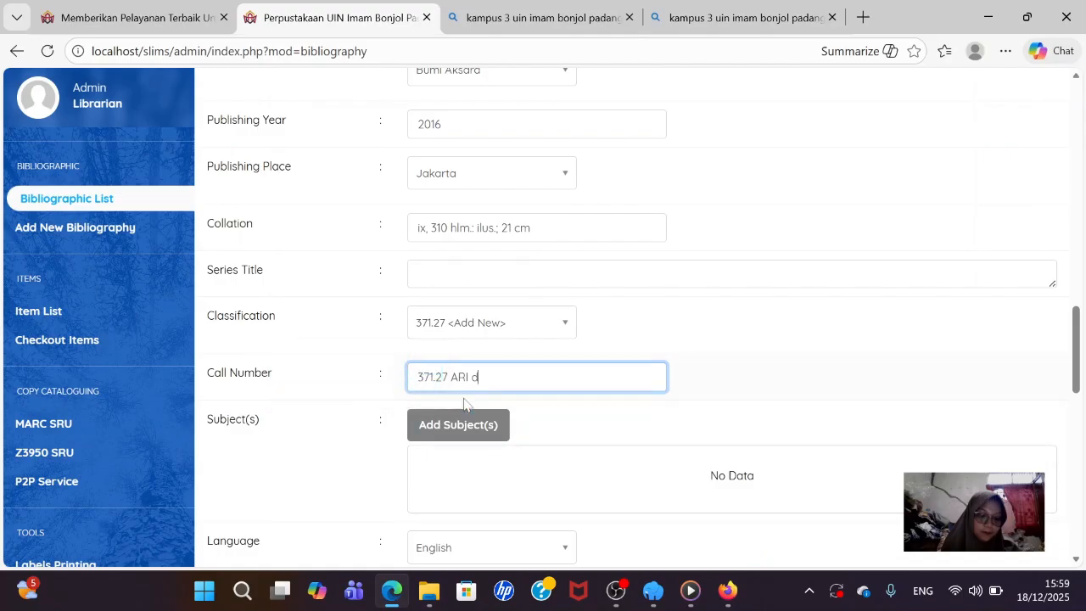
- Insert 'Evaluasi pendidikan' and 'Metode penilaian' as topic subjects of the book
left_click(474, 424)
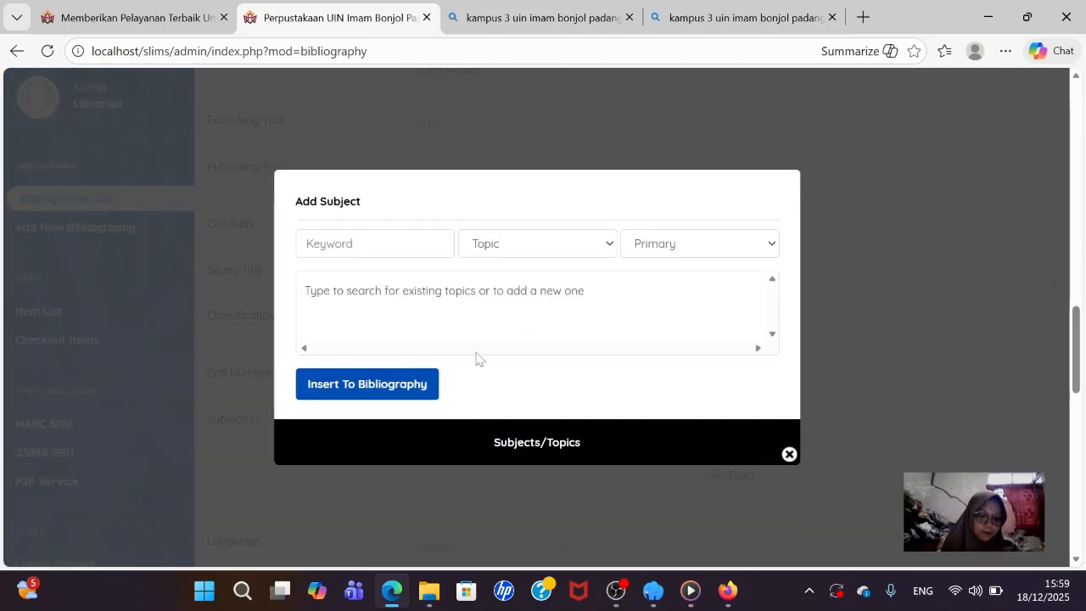
left_click(382, 244)
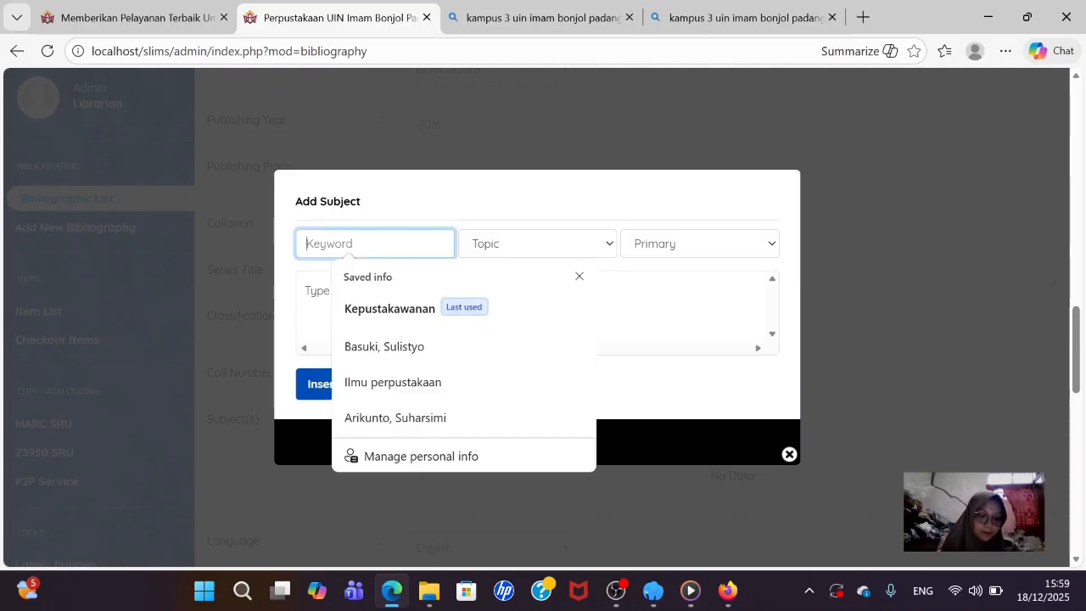
type("Eva")
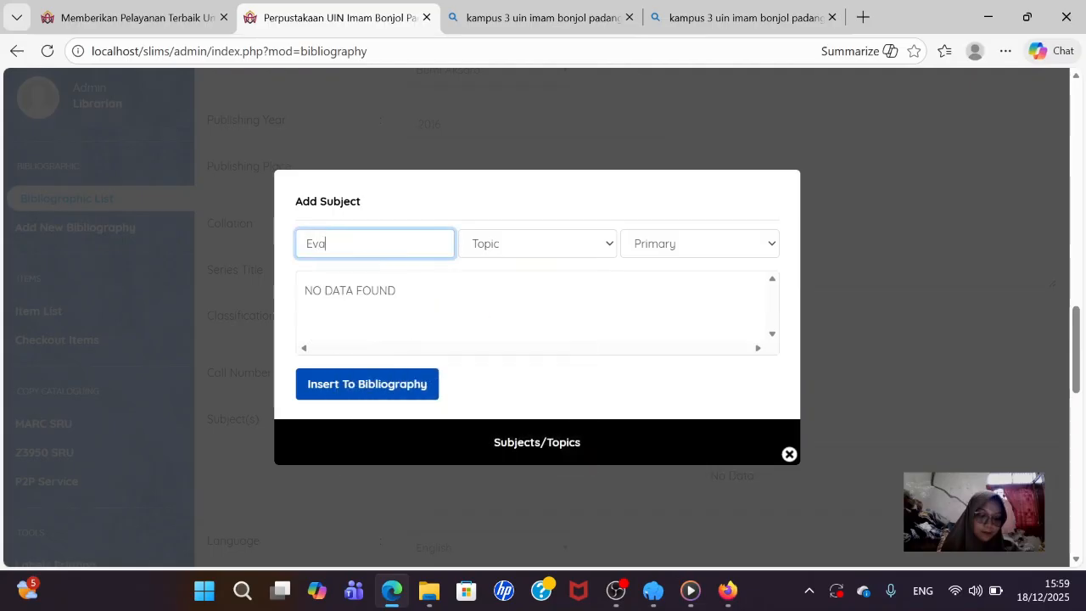
type("luasi pen")
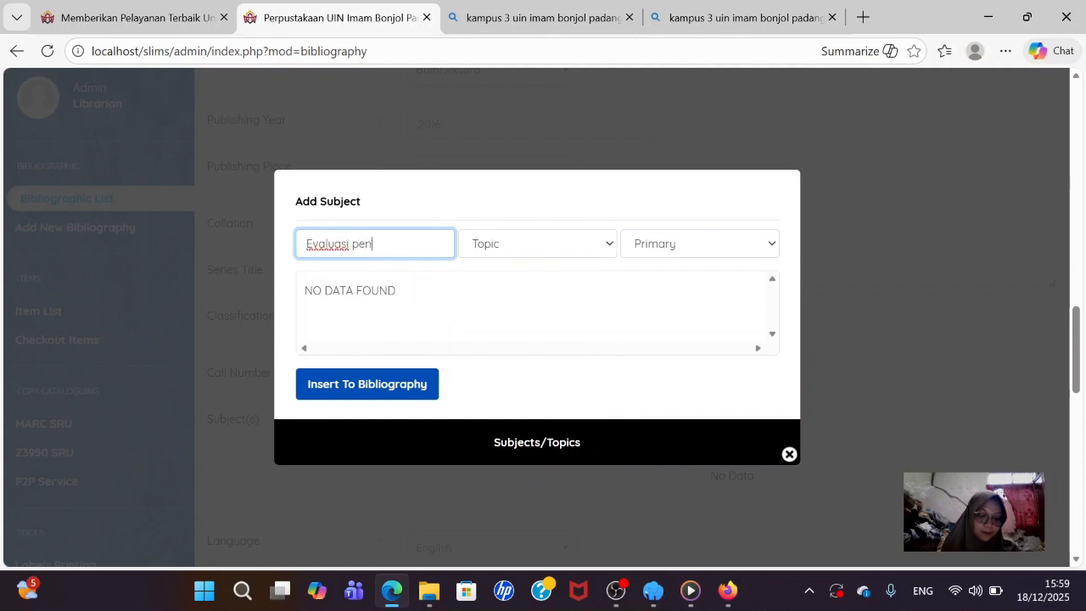
type("didikan")
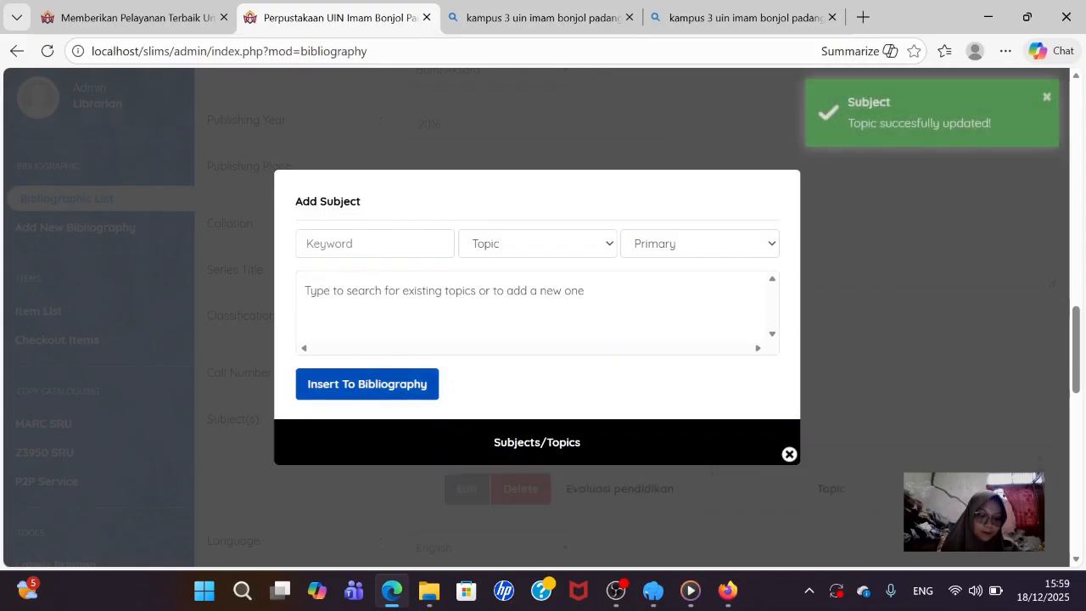
left_click(349, 244)
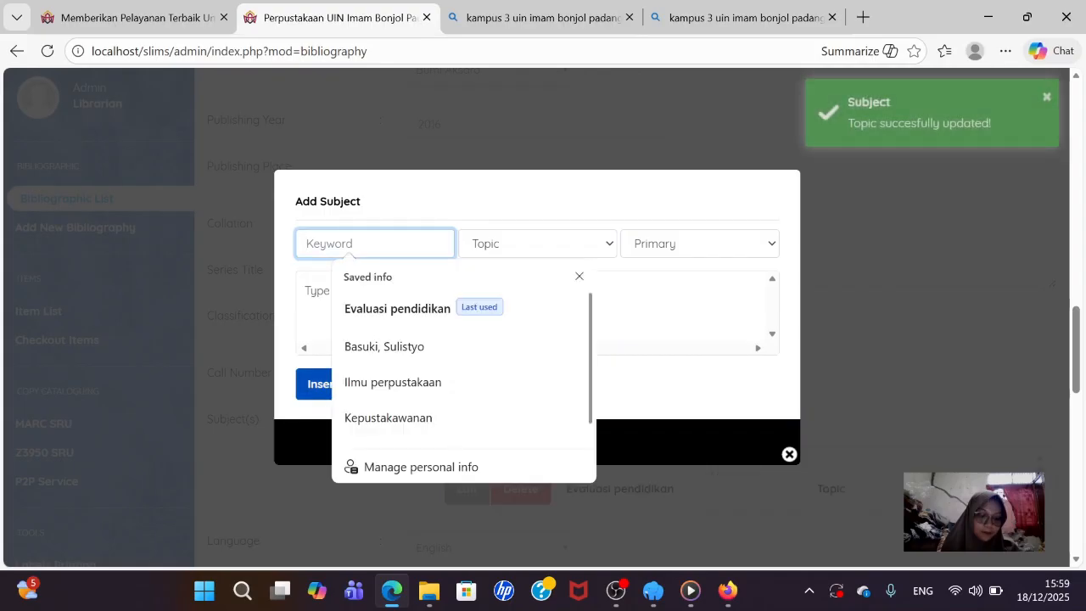
type("Met")
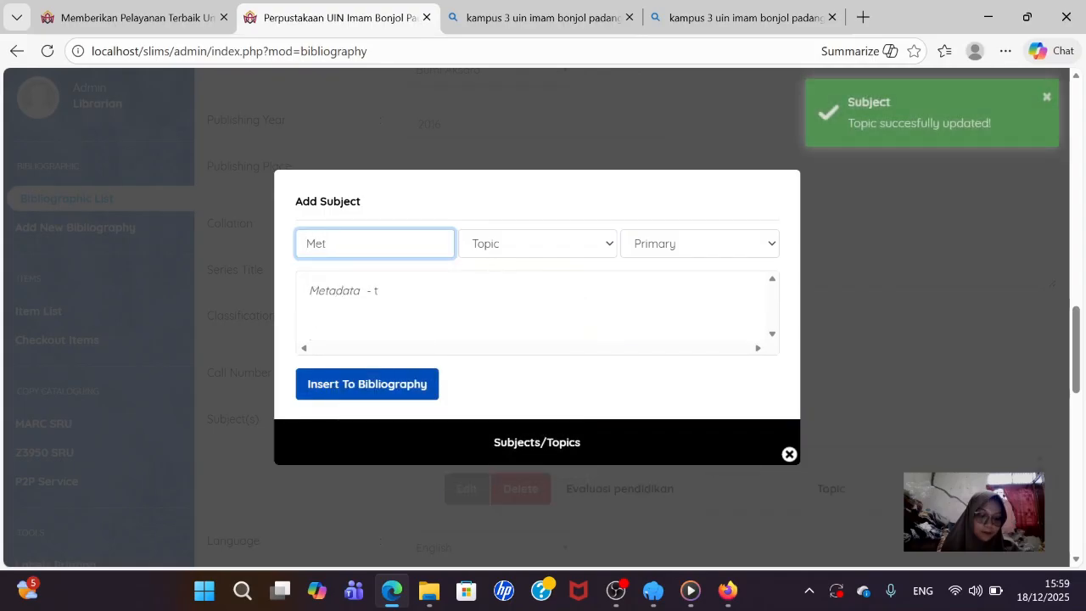
type("ode p")
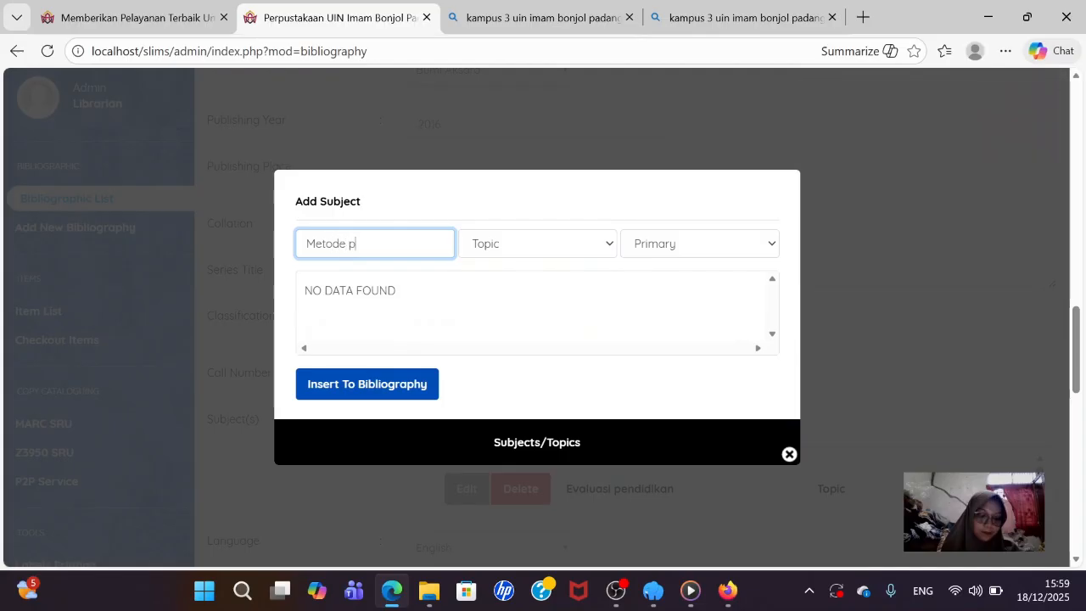
type("enilaian")
left_click(414, 380)
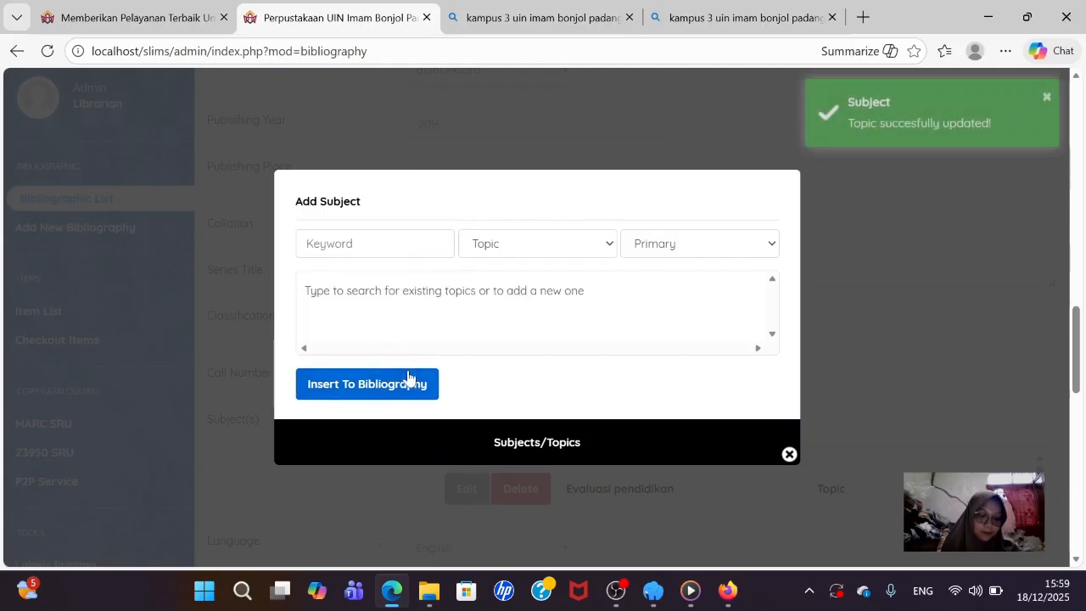
- Return to the record and set the book's language to Indonesia
left_click(789, 454)
scroll(758, 453, "down", 4)
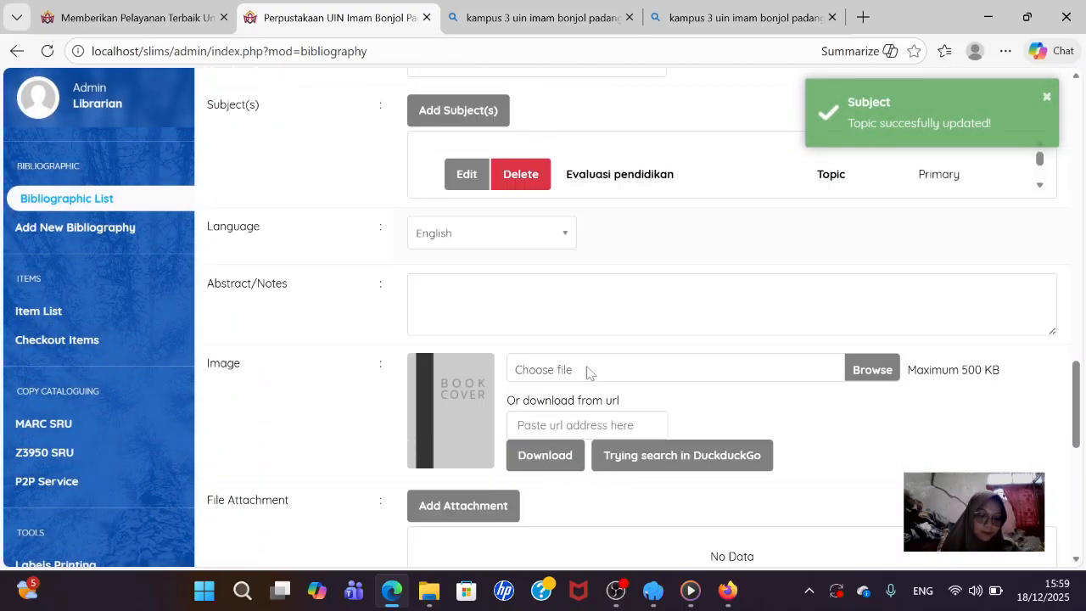
scroll(586, 373, "down", 1)
left_click(543, 206)
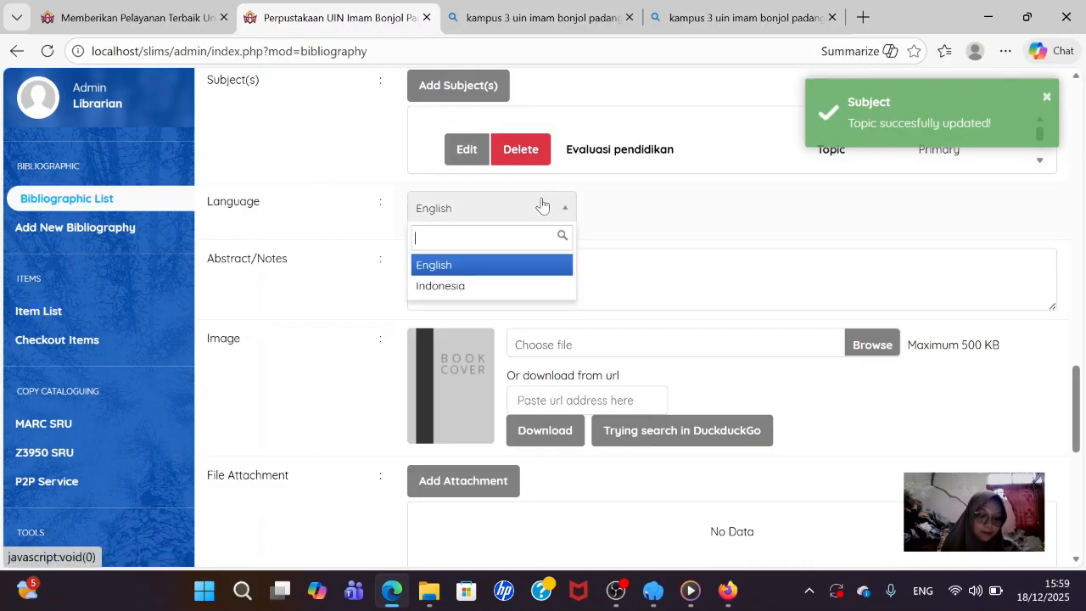
left_click(508, 287)
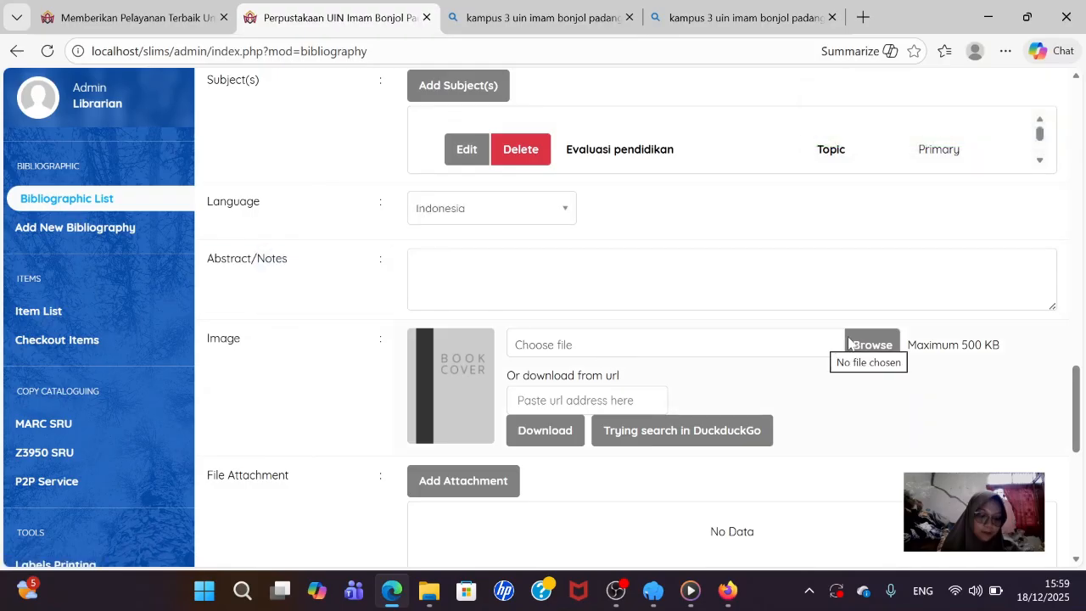
- Attach the 'cover 2' image as the cover and promote the book to the homepage
left_click(877, 342)
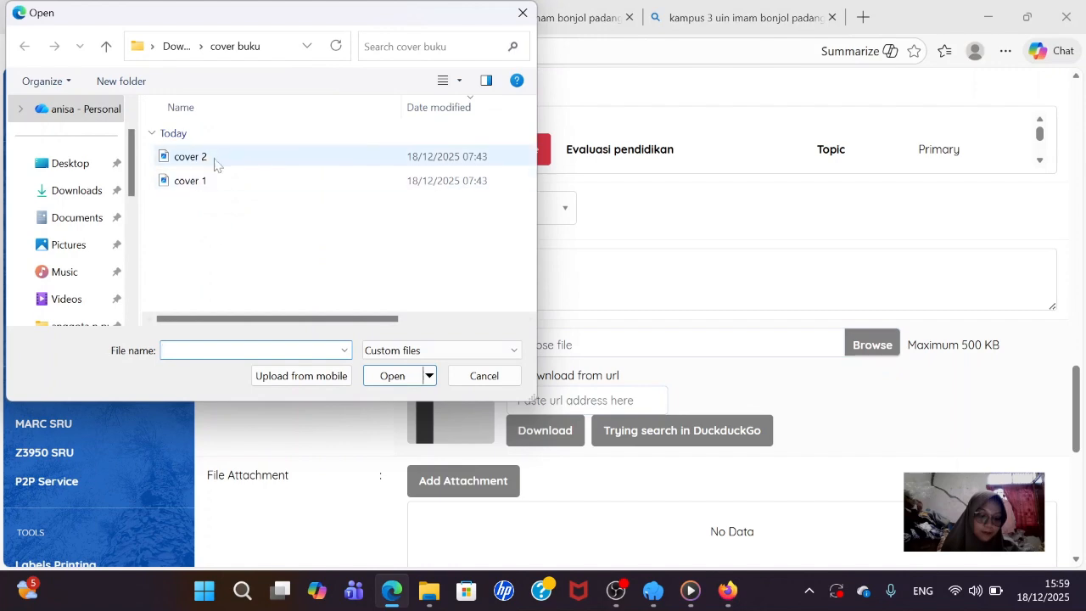
left_click(215, 161)
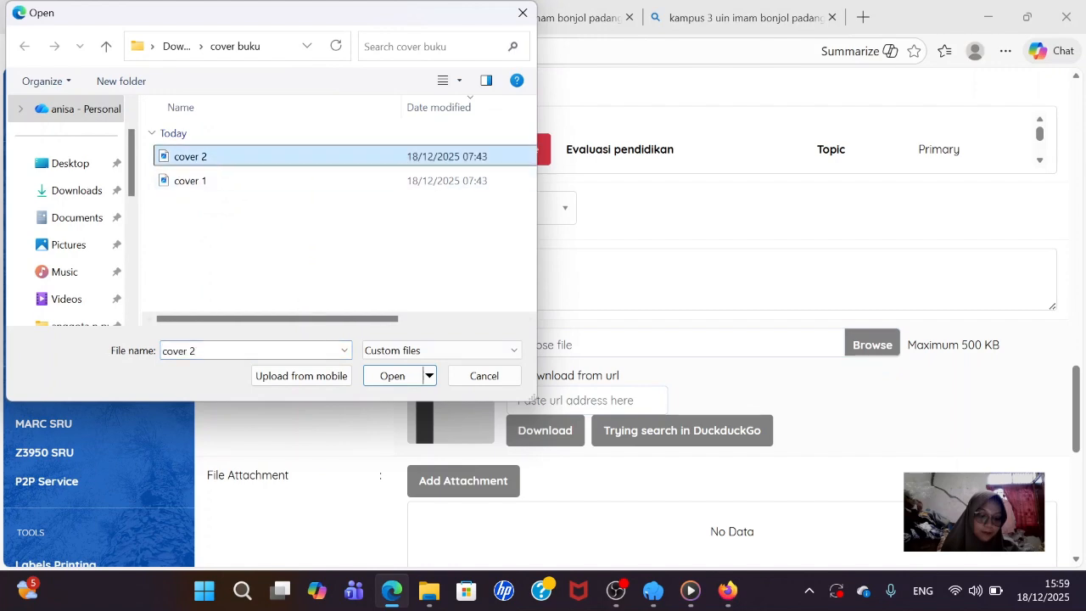
left_click(380, 383)
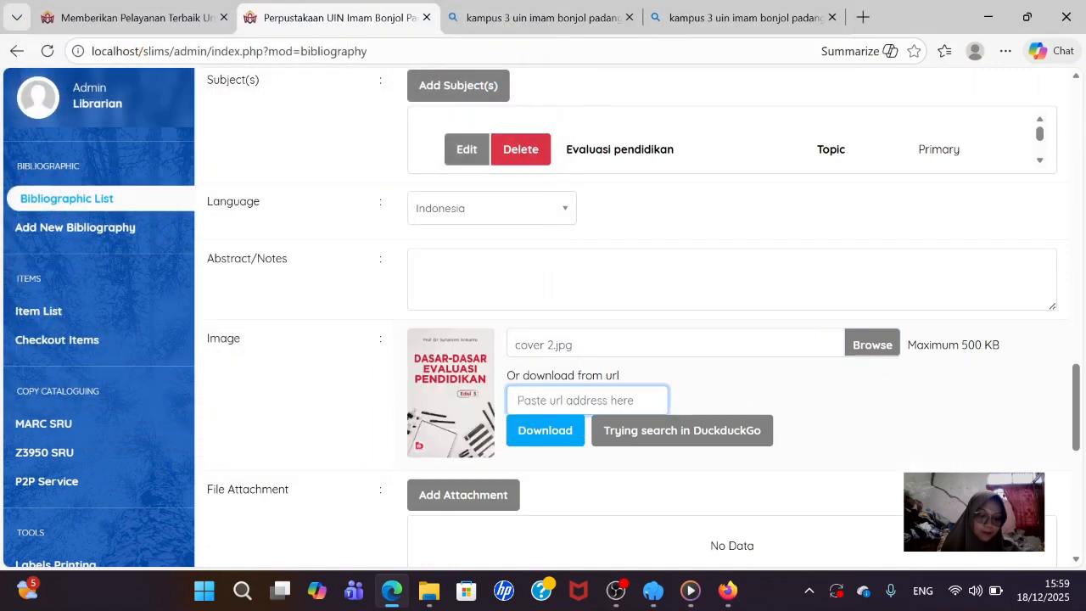
scroll(405, 386, "down", 1)
scroll(403, 388, "down", 3)
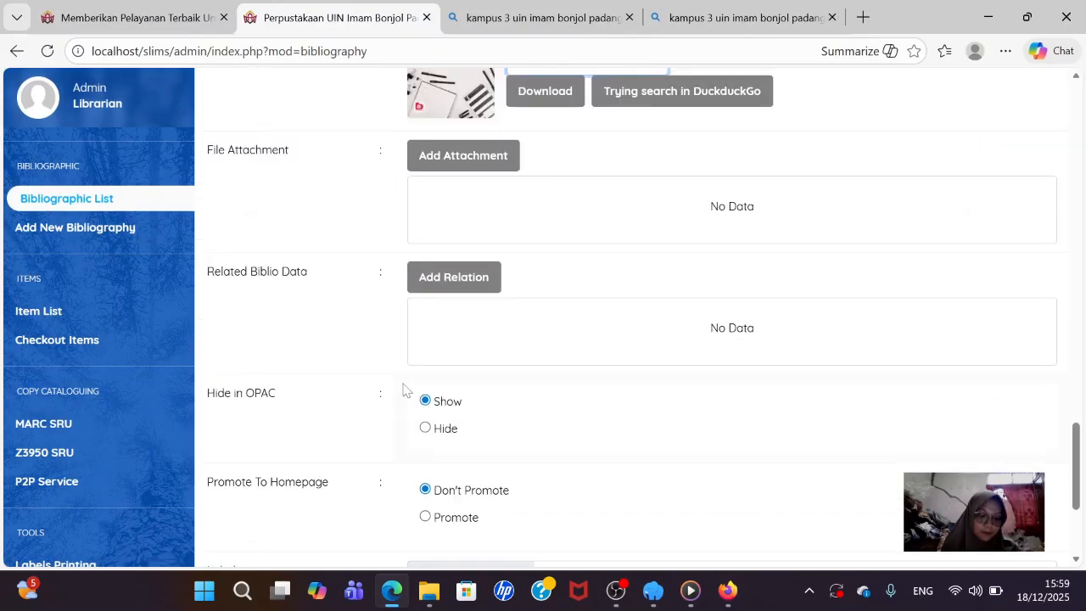
scroll(430, 418, "down", 2)
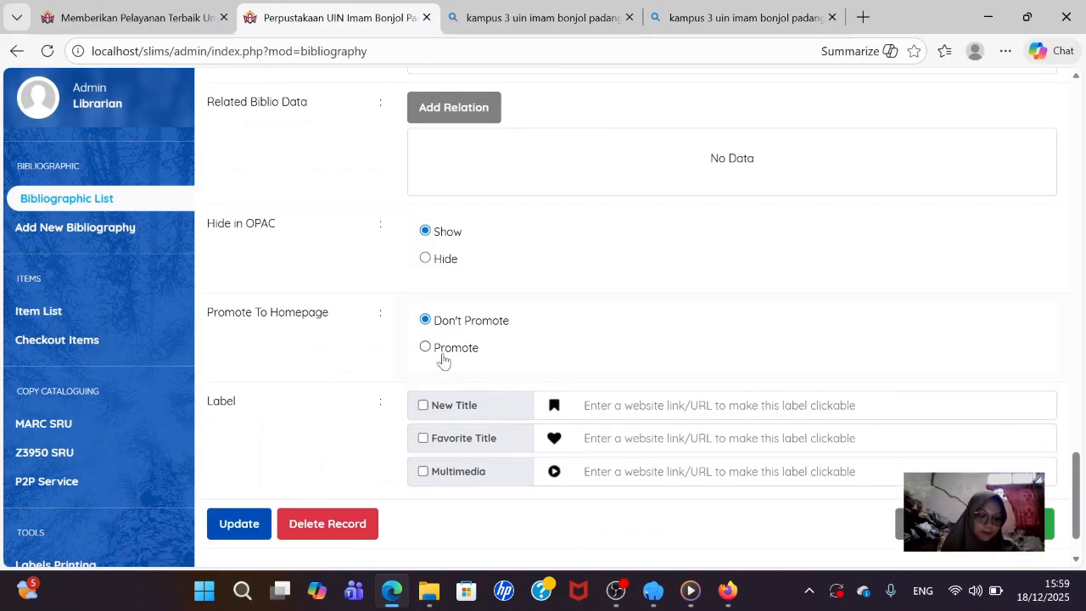
left_click(426, 348)
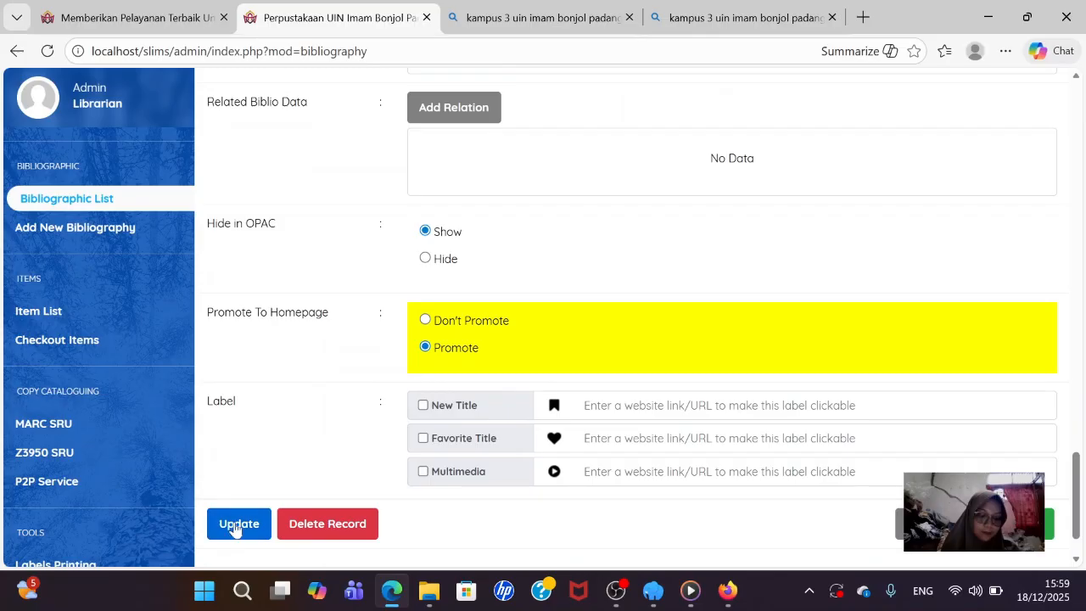
scroll(236, 526, "down", 1)
- Save the updated record, view the Bibliography list, and bring OBS to the front
left_click(234, 455)
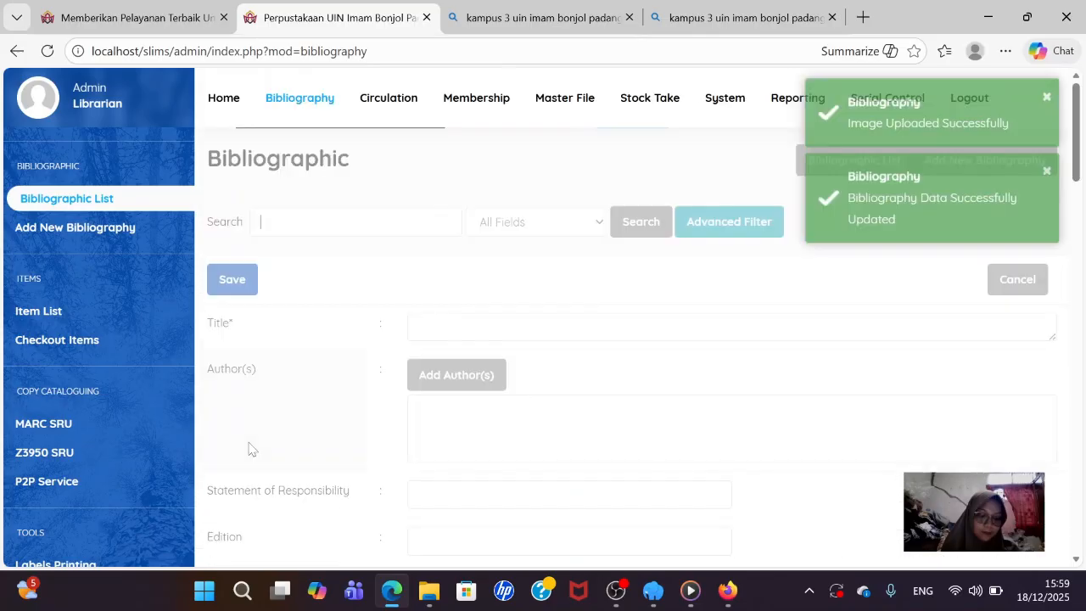
left_click(218, 108)
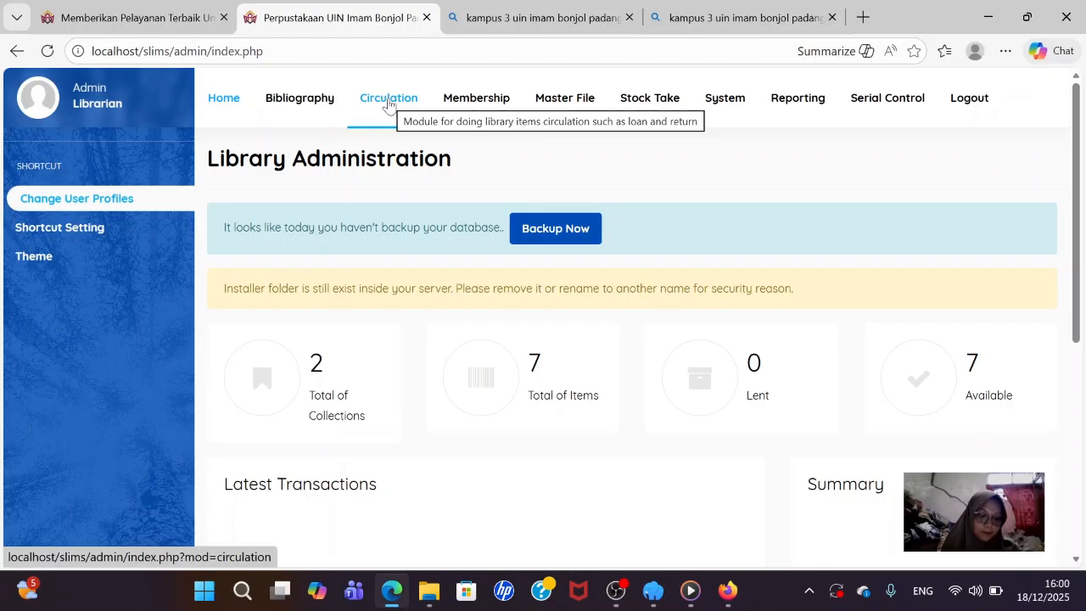
left_click(329, 99)
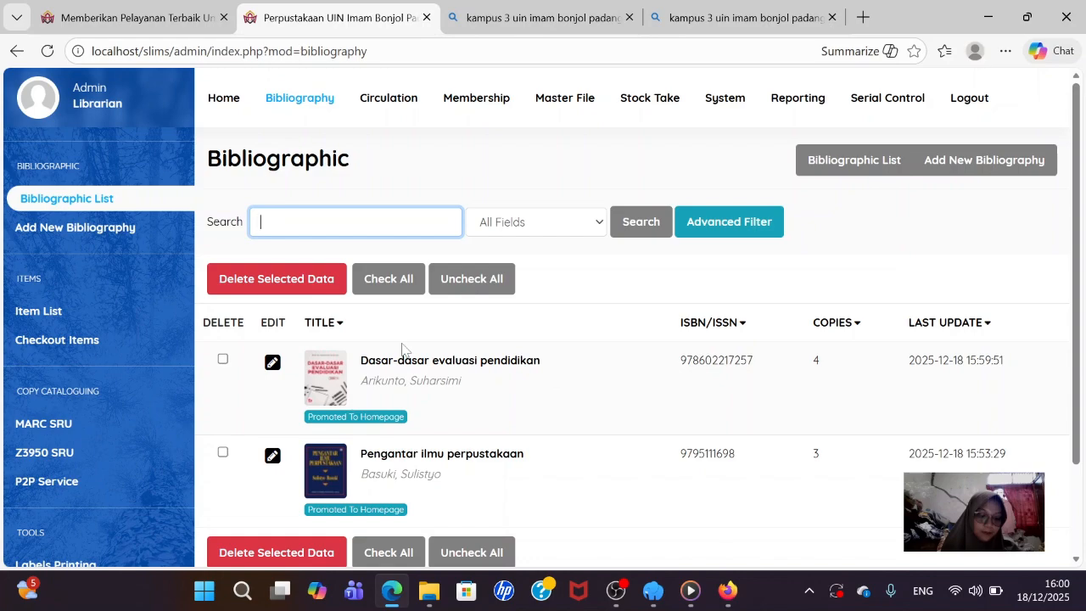
left_click(616, 590)
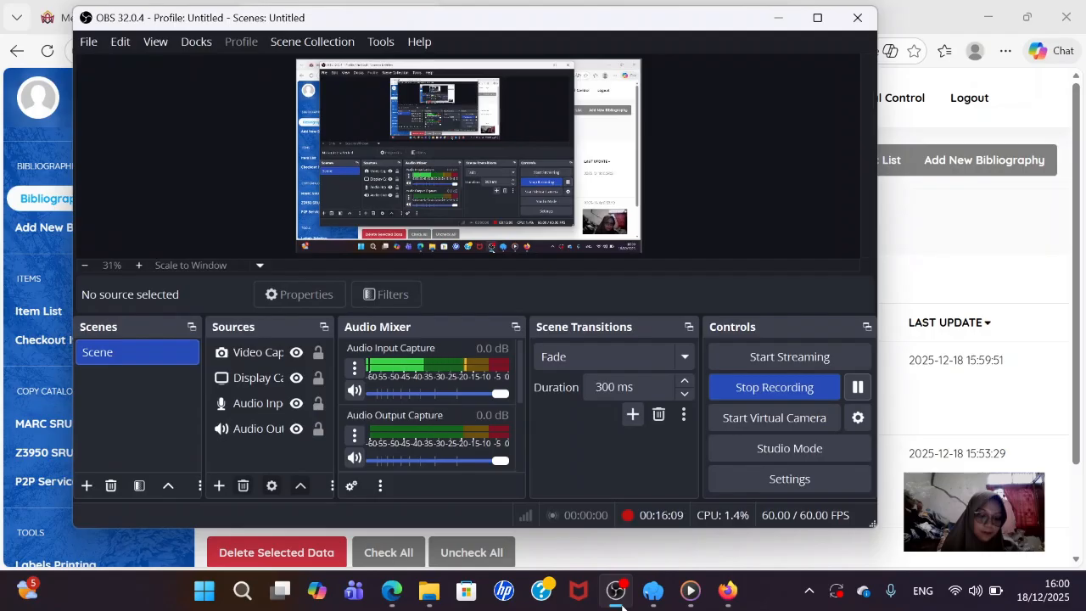
- Pause the OBS recording and minimise OBS to reveal the library dashboard
left_click(858, 387)
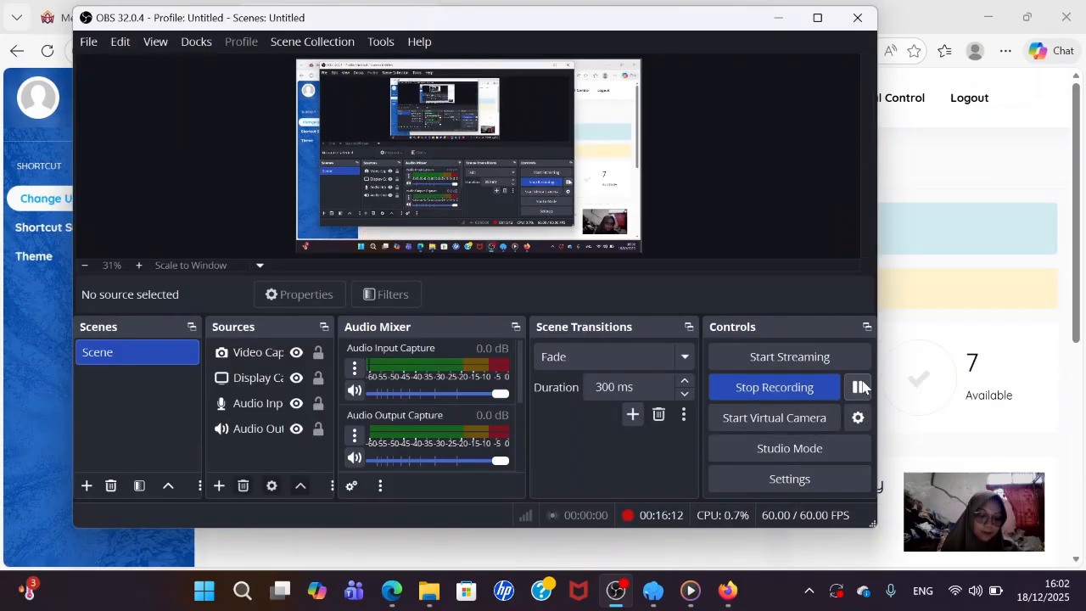
left_click(779, 19)
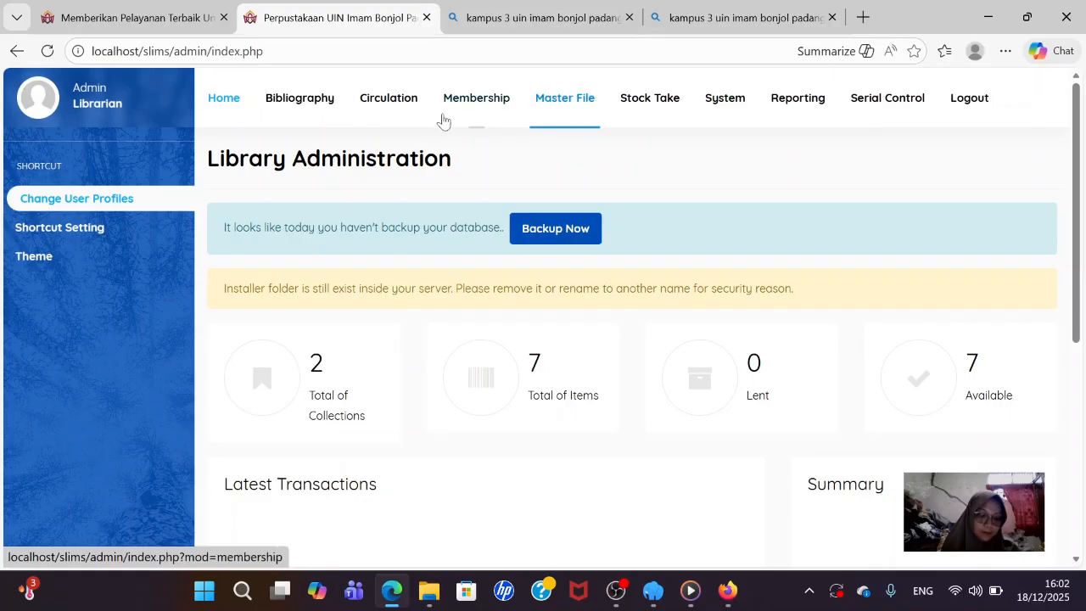
- Open the Standard row in Membership's Member Type list and unlock its fields
left_click(485, 107)
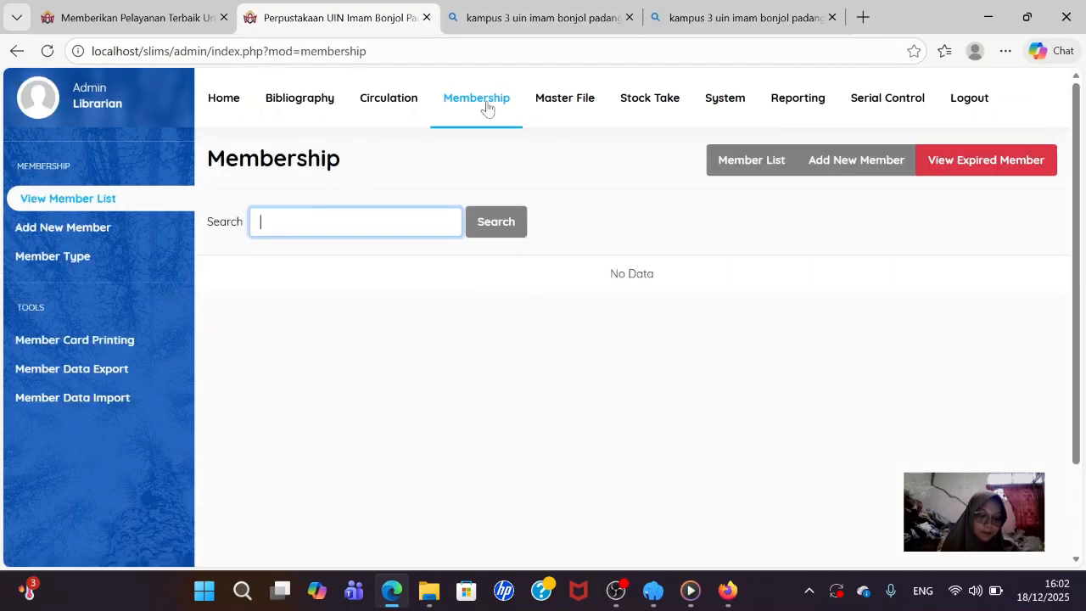
left_click(110, 261)
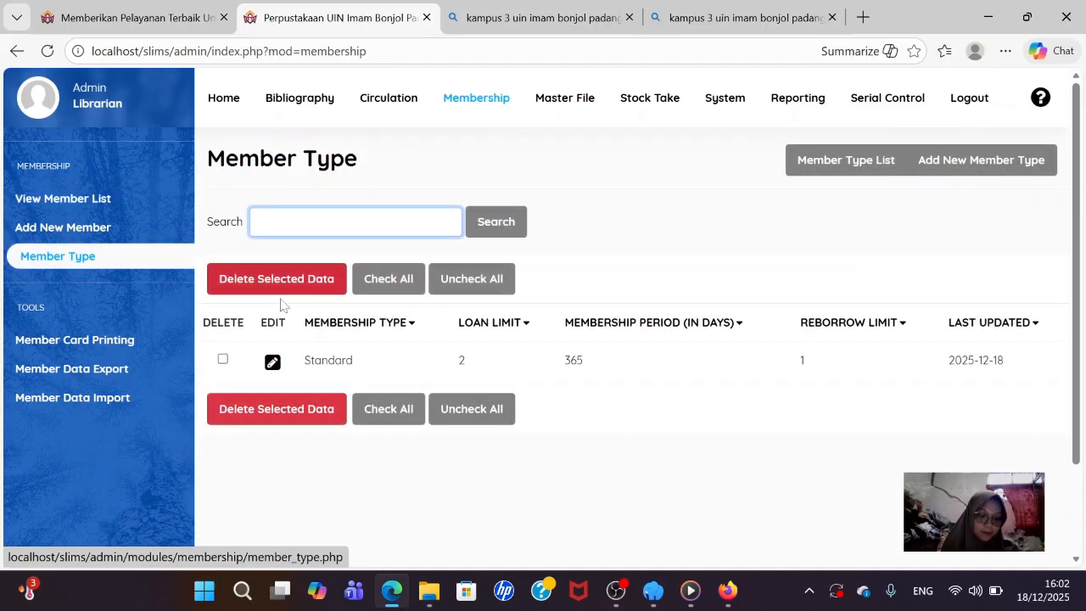
left_click(270, 367)
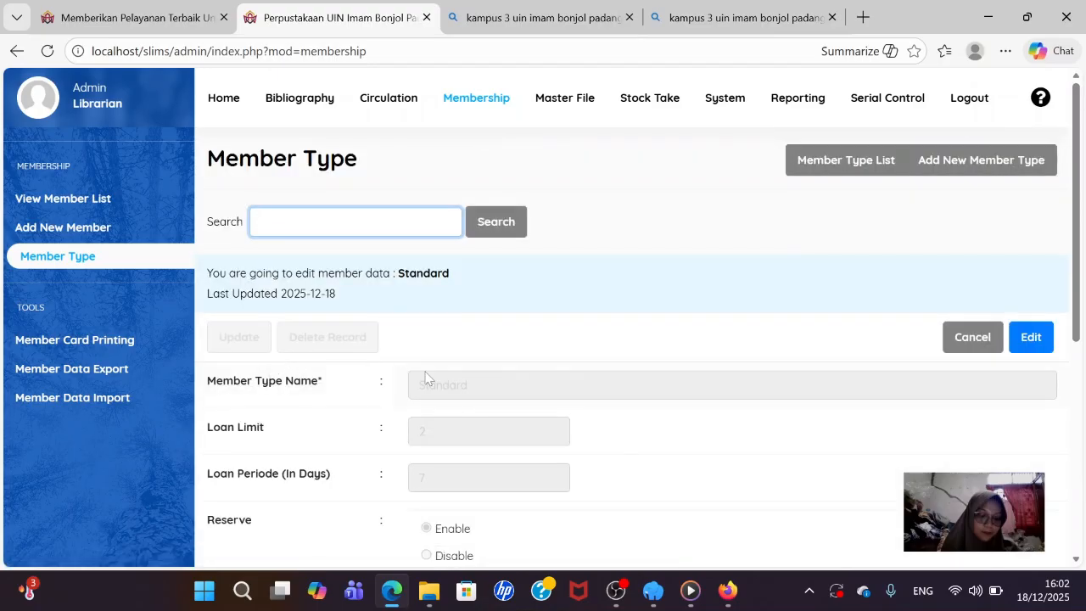
left_click(1043, 334)
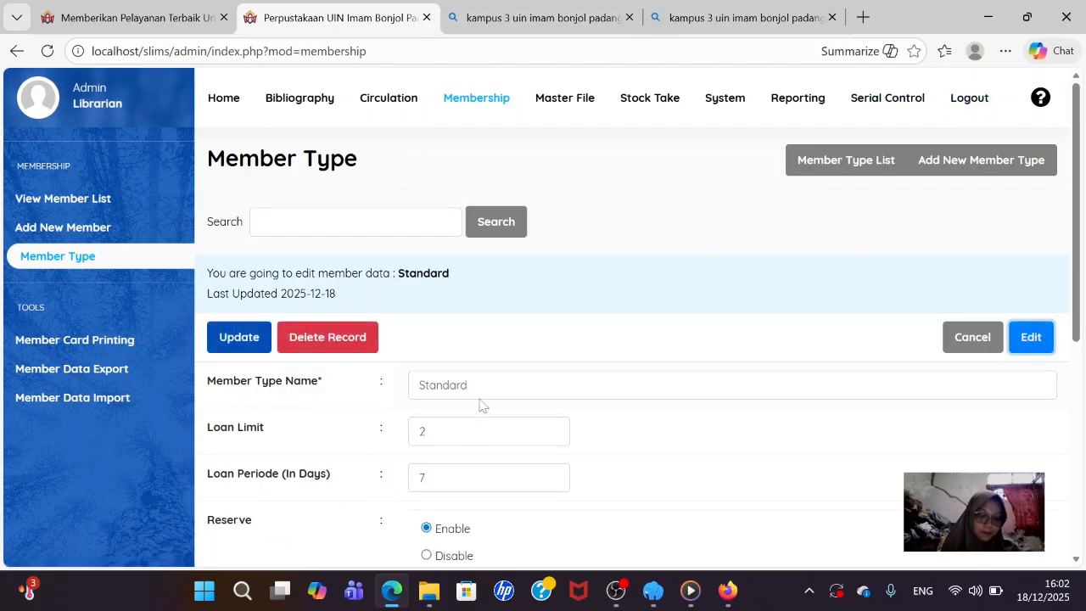
- Replace the member type name Standard with Mahasiswa and enter 4 as the loan limit
left_click(468, 385)
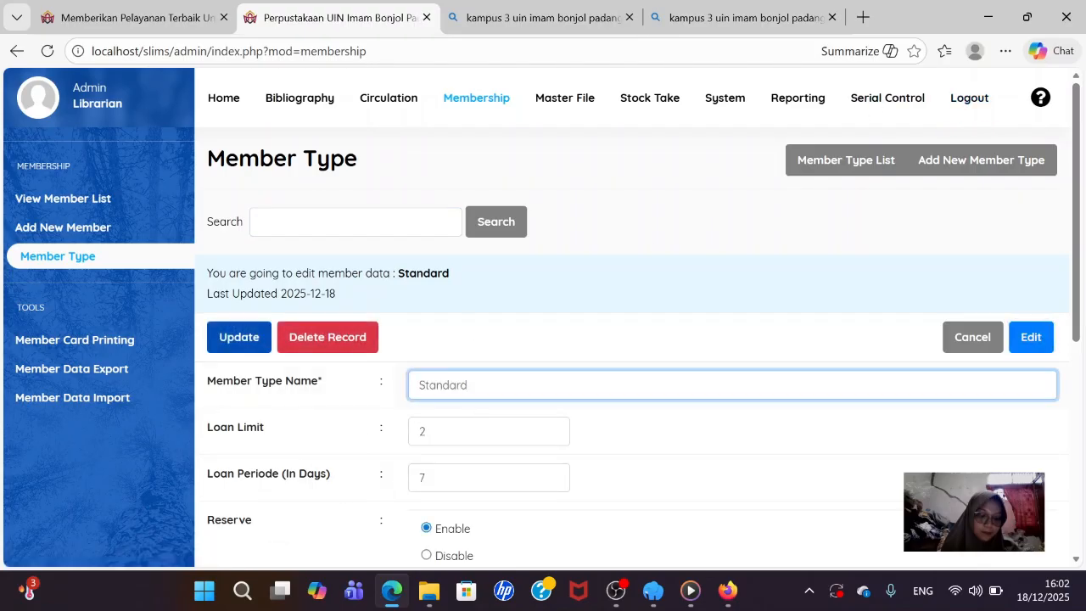
key("BackSpace")
key("BackSpace")
key("BackSpace")
key("BackSpace")
key("BackSpace")
key("BackSpace")
type("Ma")
type("h")
type("A")
type("asiswa")
left_click(441, 431)
type("4")
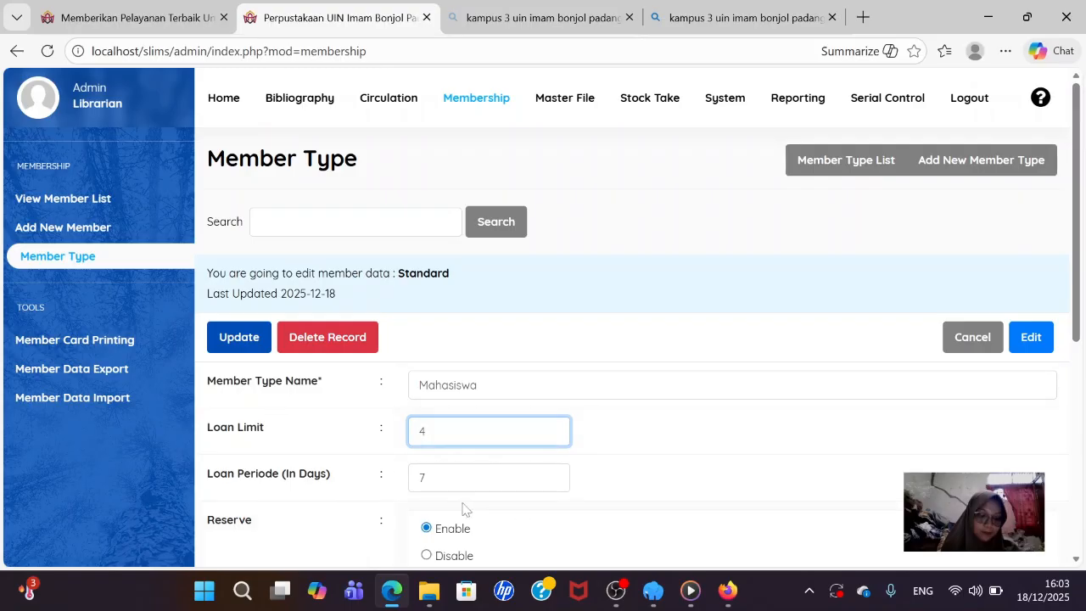
scroll(457, 468, "down", 2)
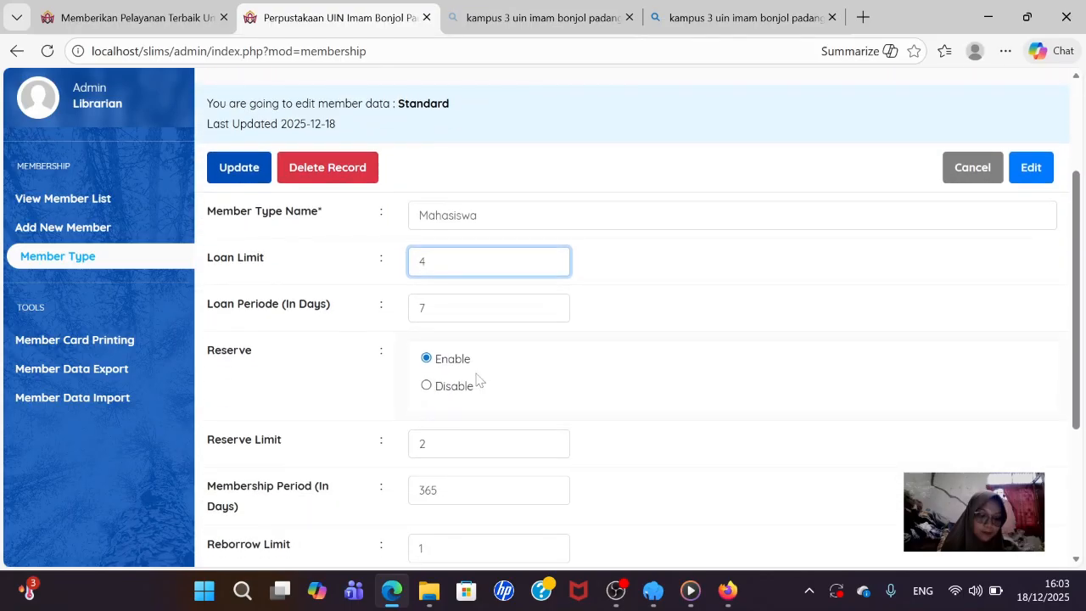
scroll(487, 368, "down", 1)
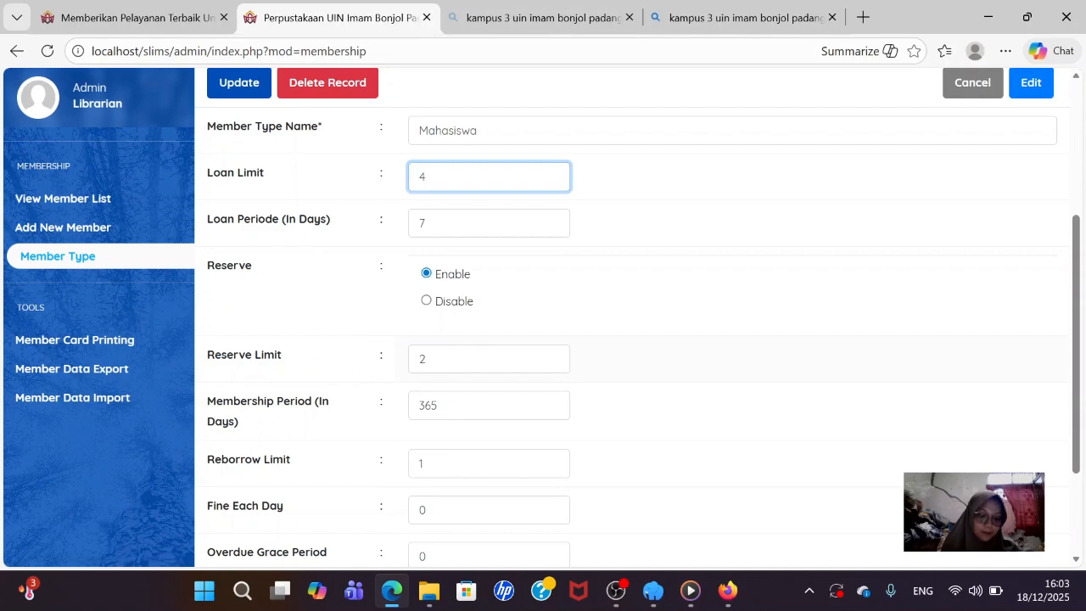
scroll(632, 314, "down", 2)
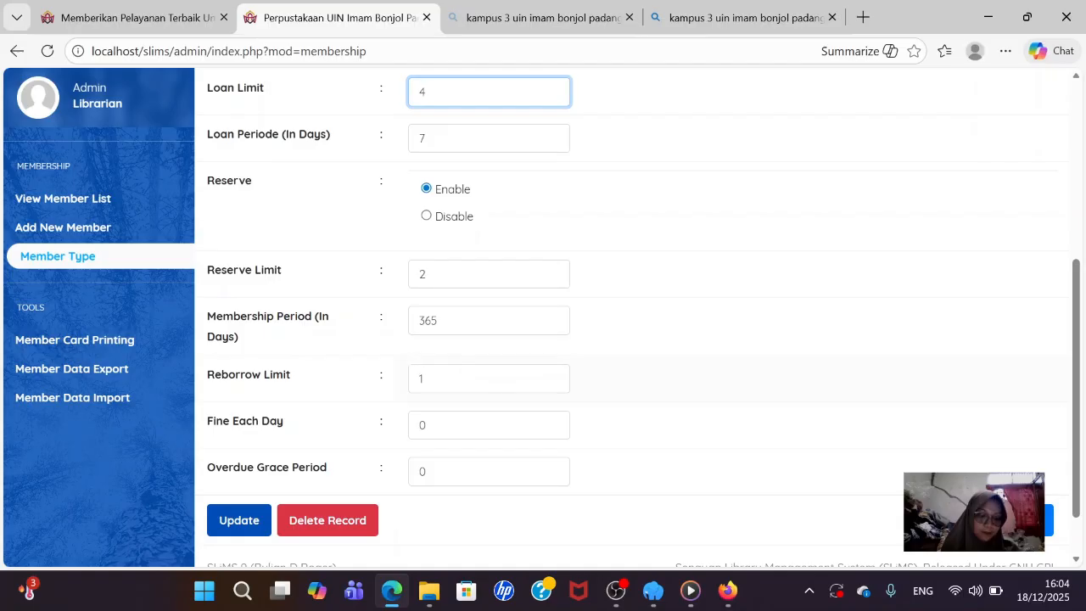
- Change the Mahasiswa daily fine from 0 to 1000 and update the member type
left_click(458, 425)
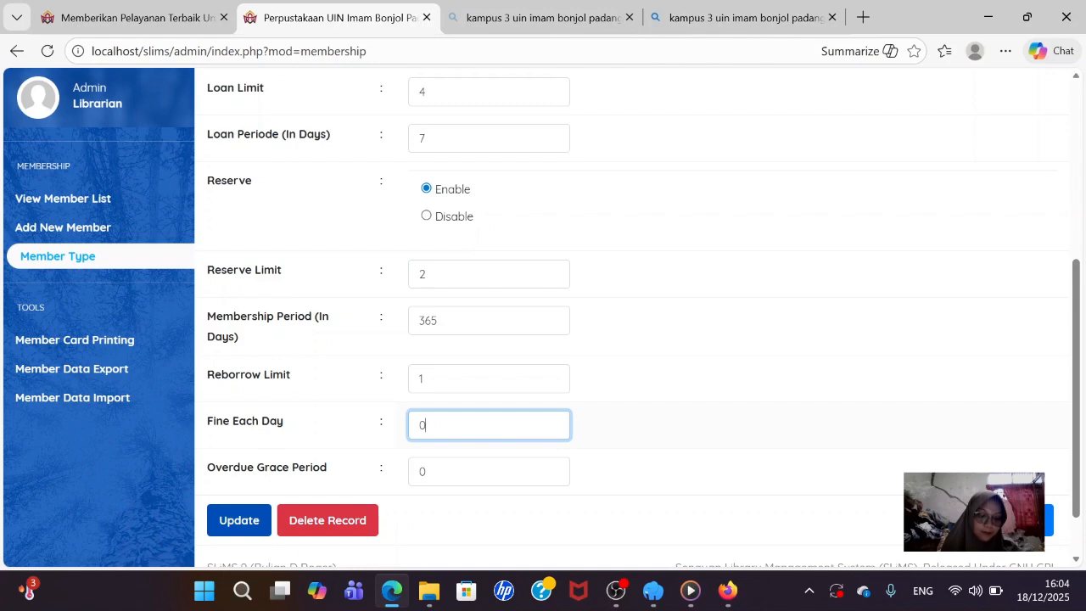
key("BackSpace")
type("1000")
scroll(475, 360, "up", 1)
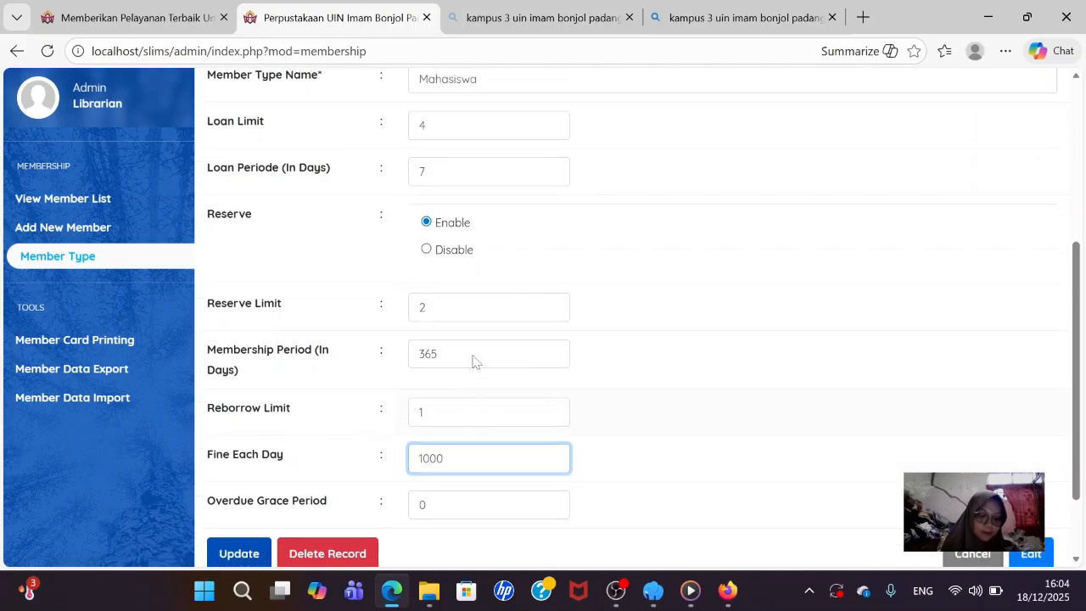
scroll(475, 360, "down", 2)
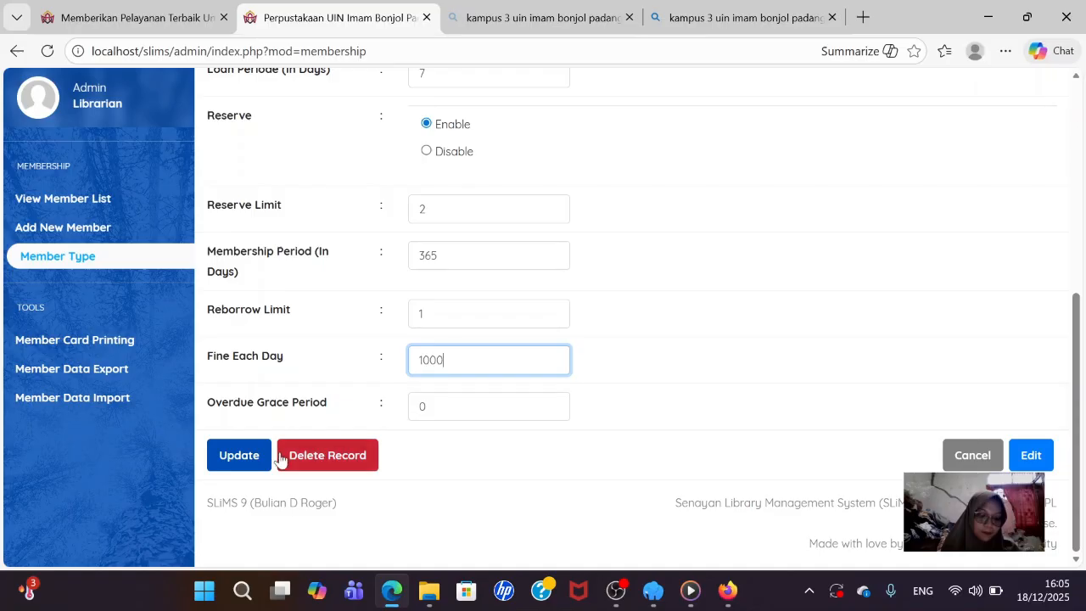
left_click(239, 456)
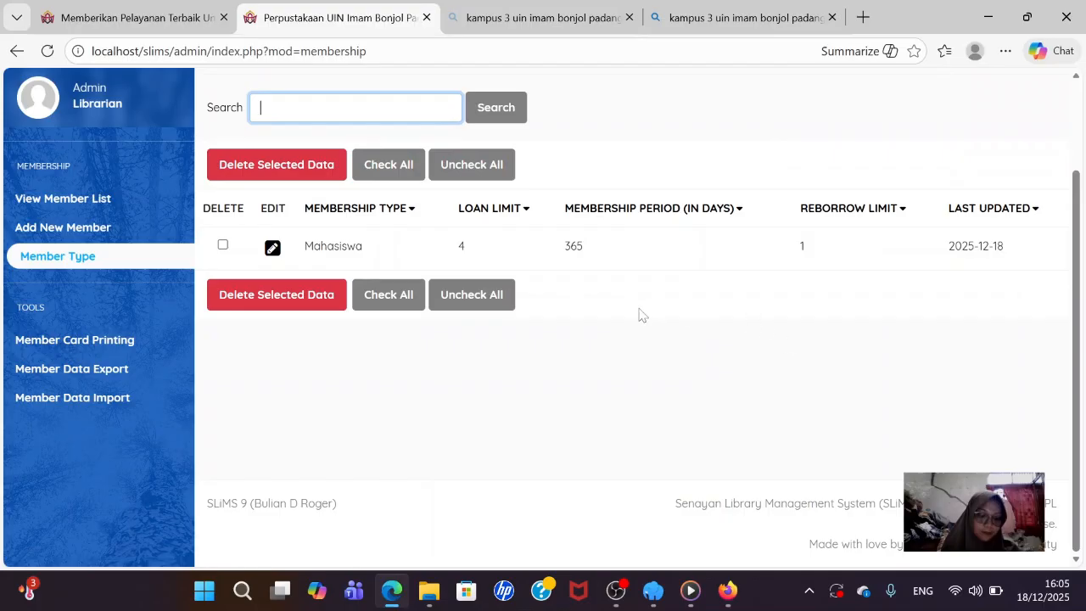
- Add a new member type named Dosen
scroll(500, 322, "up", 1)
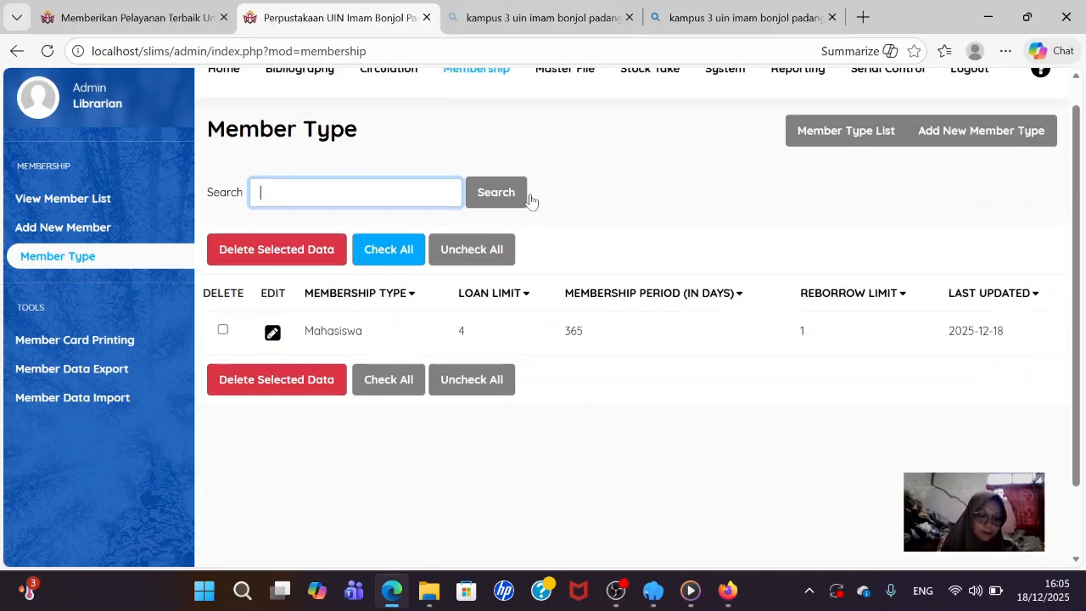
left_click(980, 143)
left_click(731, 298)
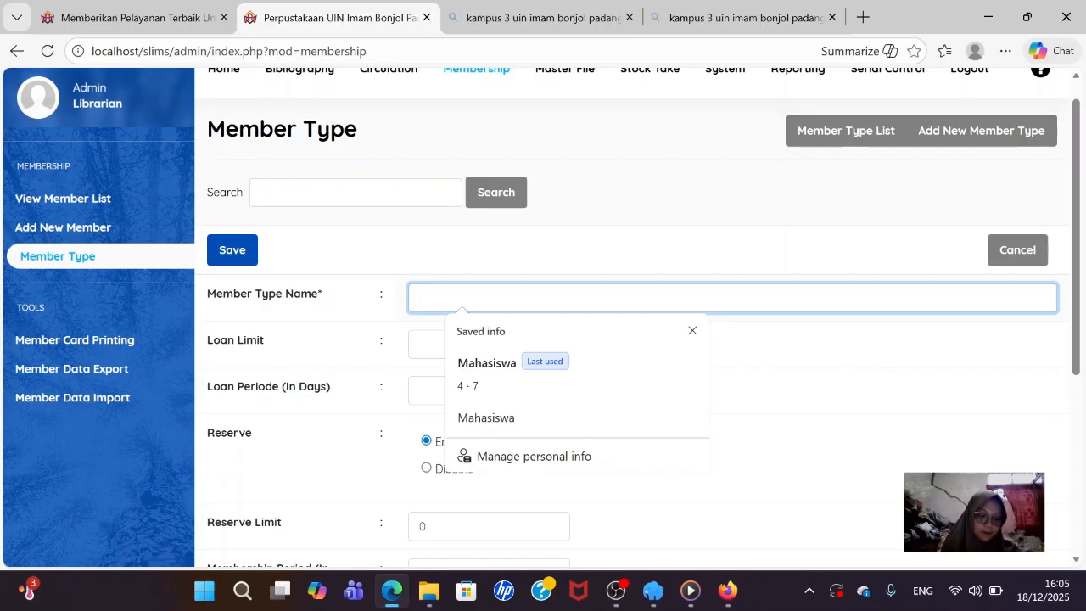
type("add")
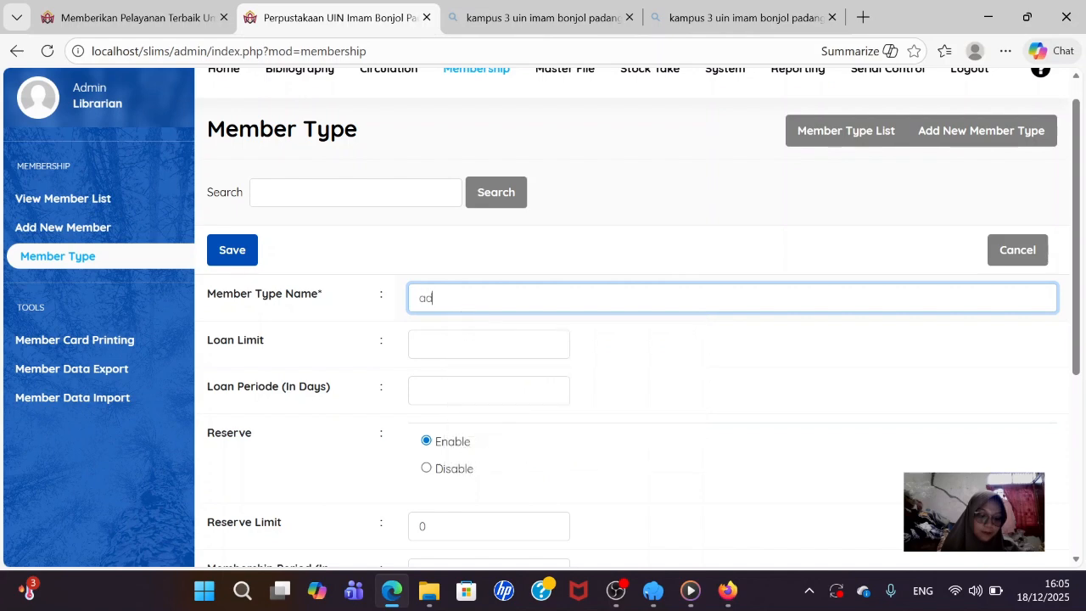
key("BackSpace")
key("BackSpace")
key("BackSpace")
type("Dosen")
- Give Dosen a loan limit of 7 and a 7-day loan period
left_click(489, 344)
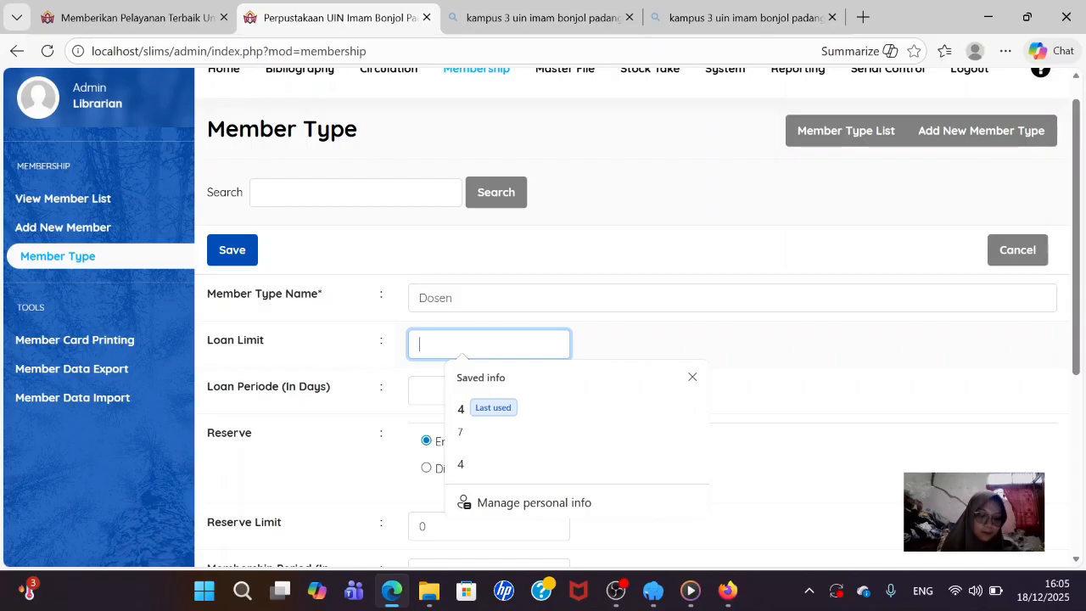
type("7")
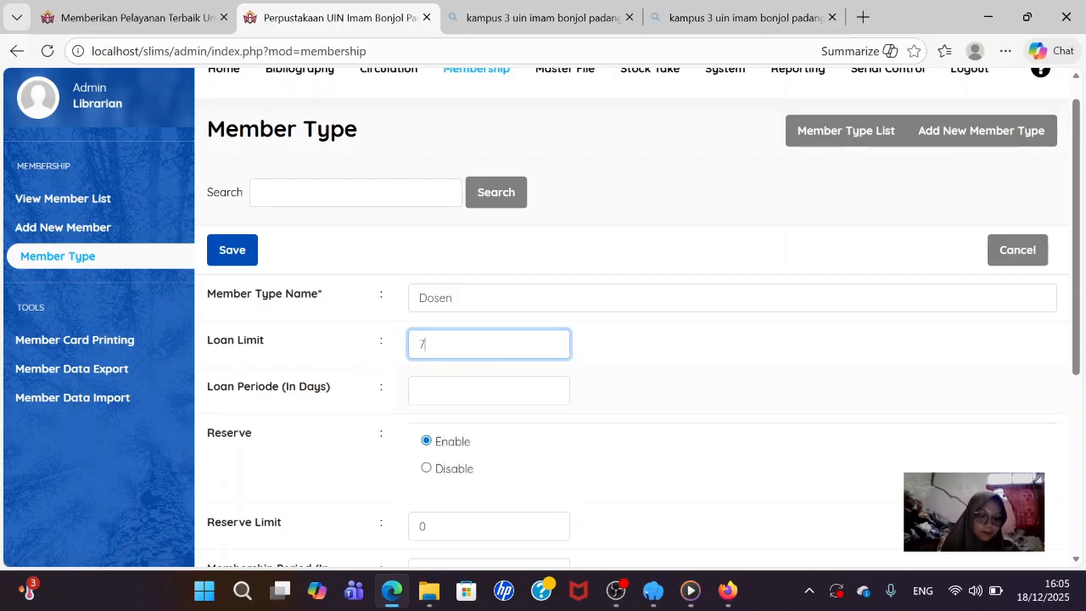
left_click(487, 391)
left_click(461, 455)
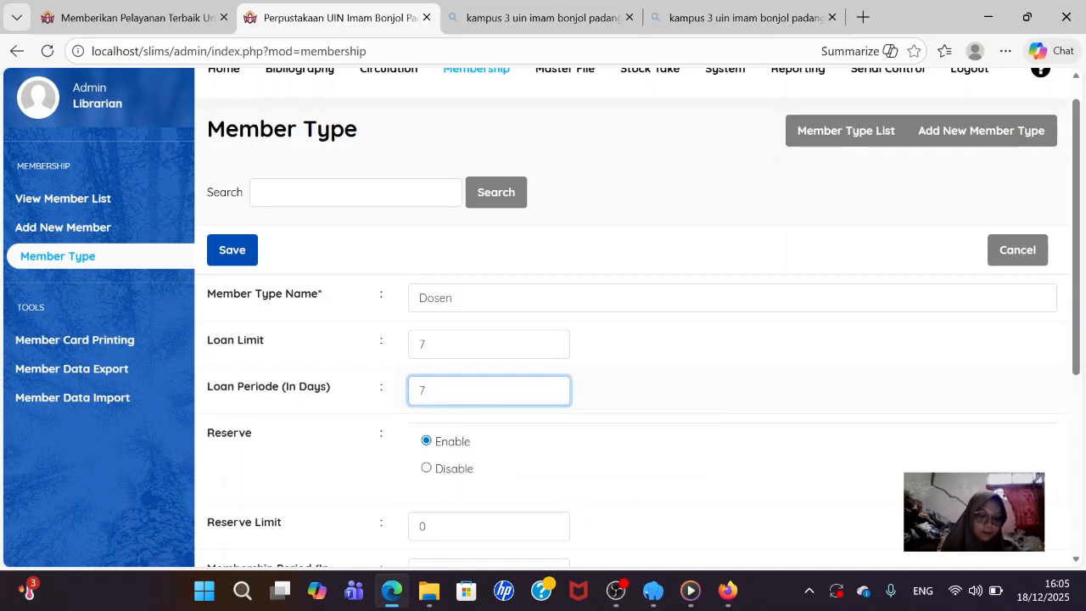
scroll(452, 458, "down", 1)
left_click(449, 442)
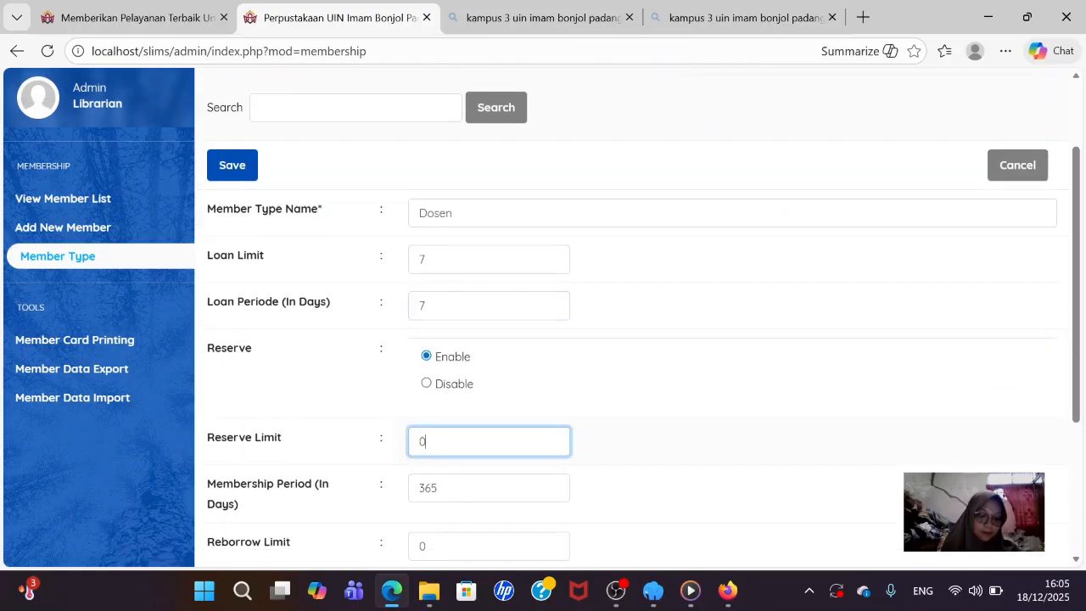
- Set the Dosen reserve limit to 2 and reborrow limit to 1
key("BackSpace")
type("2")
scroll(636, 318, "down", 1)
left_click(474, 461)
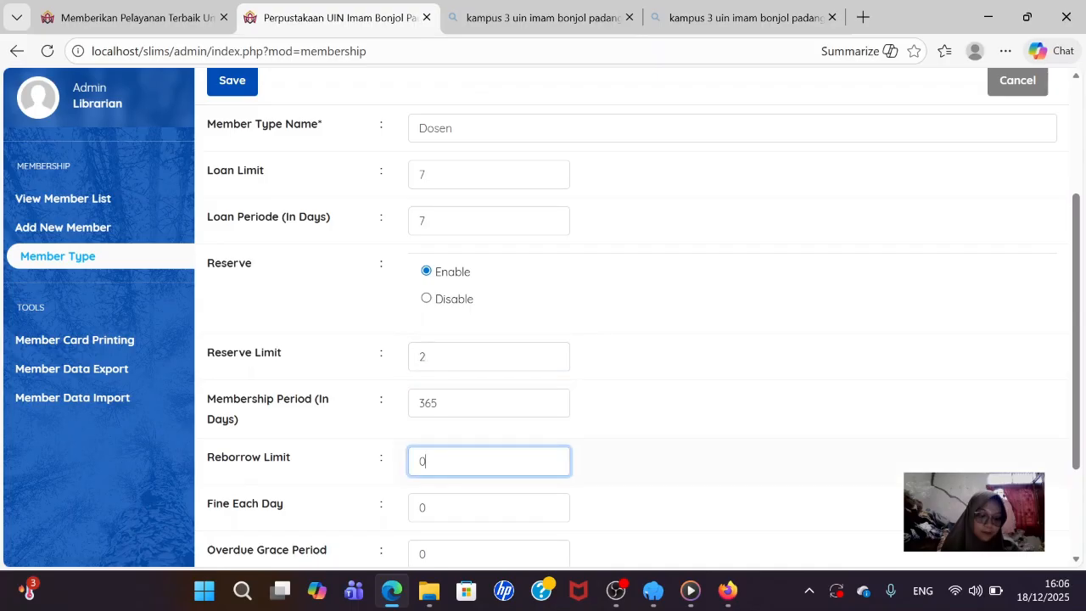
key("BackSpace")
type("2")
key("BackSpace")
type("1")
- Set the Dosen daily fine to 3000 and save the member type
left_click(475, 507)
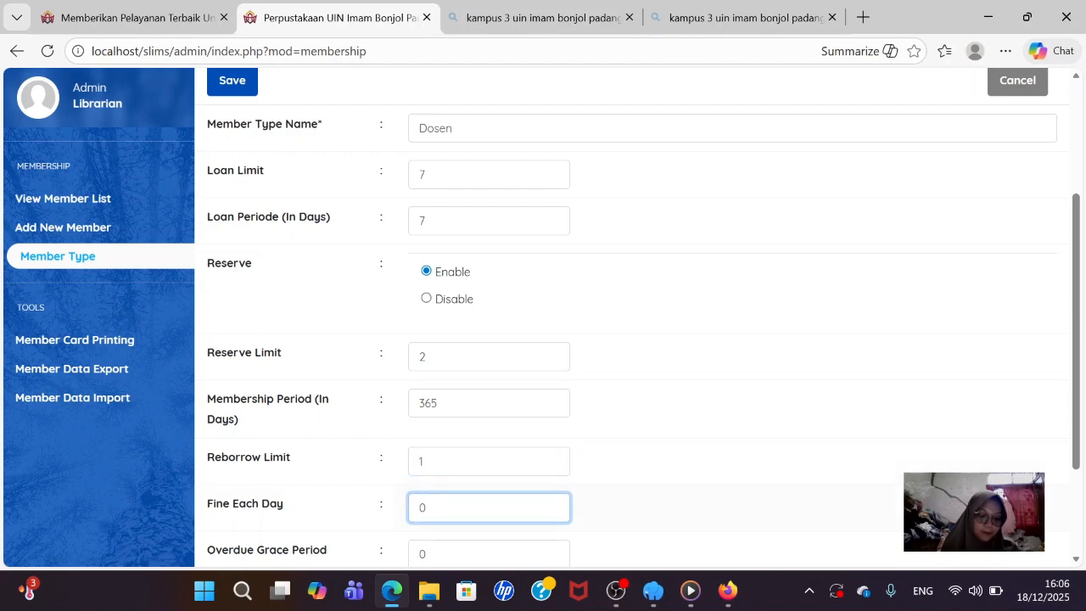
key("BackSpace")
type("3000")
scroll(636, 317, "down", 2)
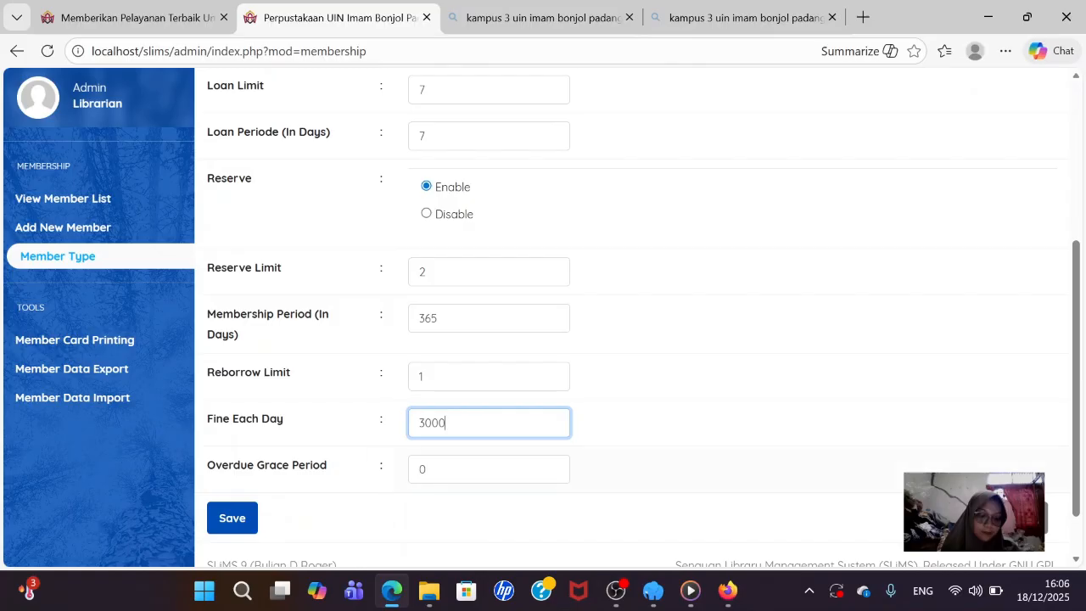
left_click(231, 517)
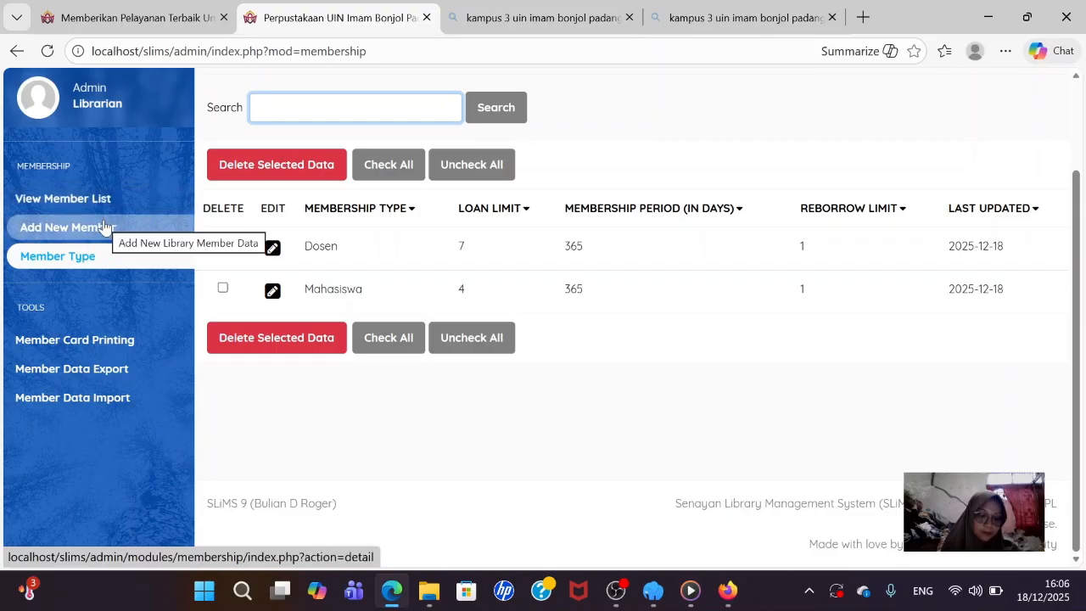
- Start a new member record and enter the member ID and member's name
left_click(104, 226)
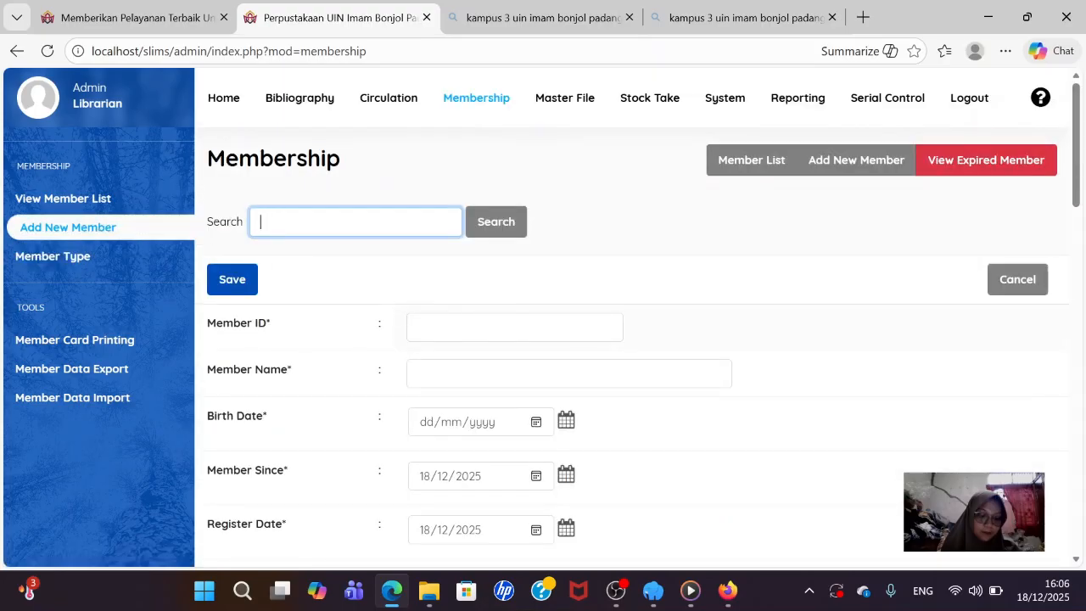
left_click(514, 328)
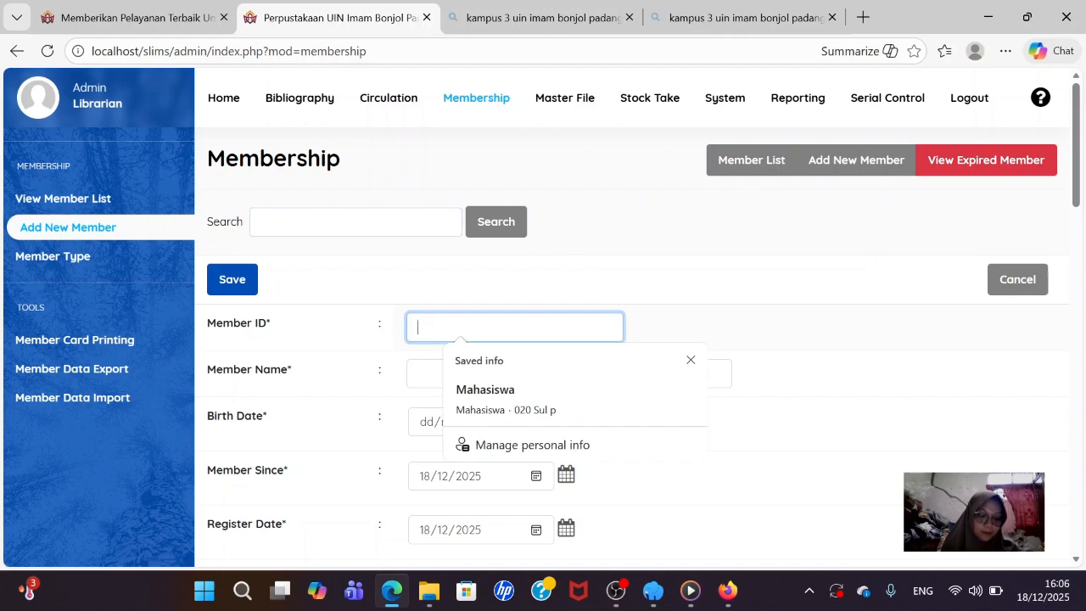
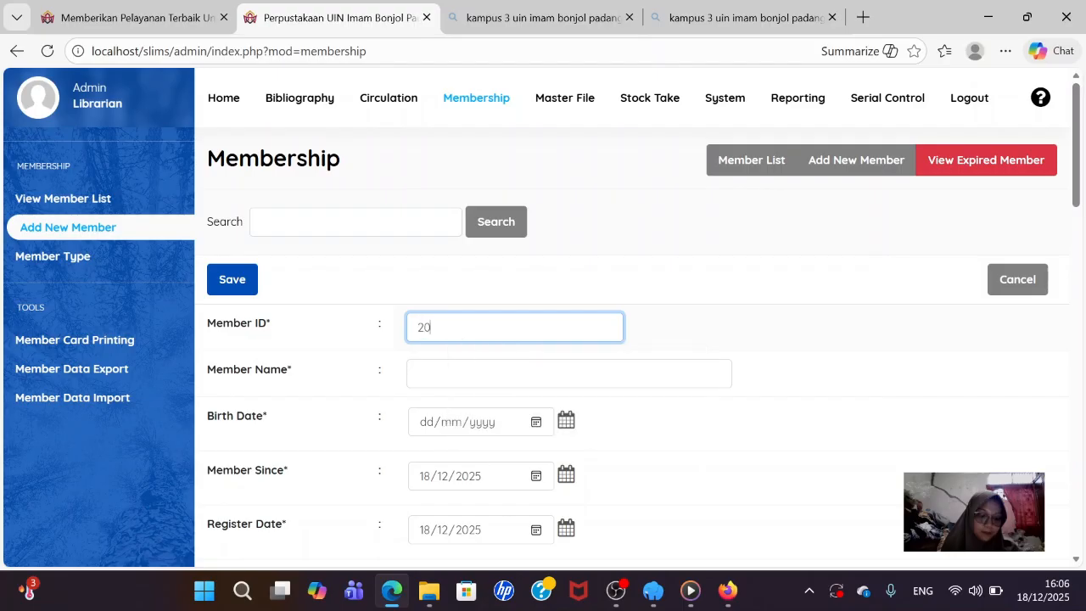
left_click(509, 374)
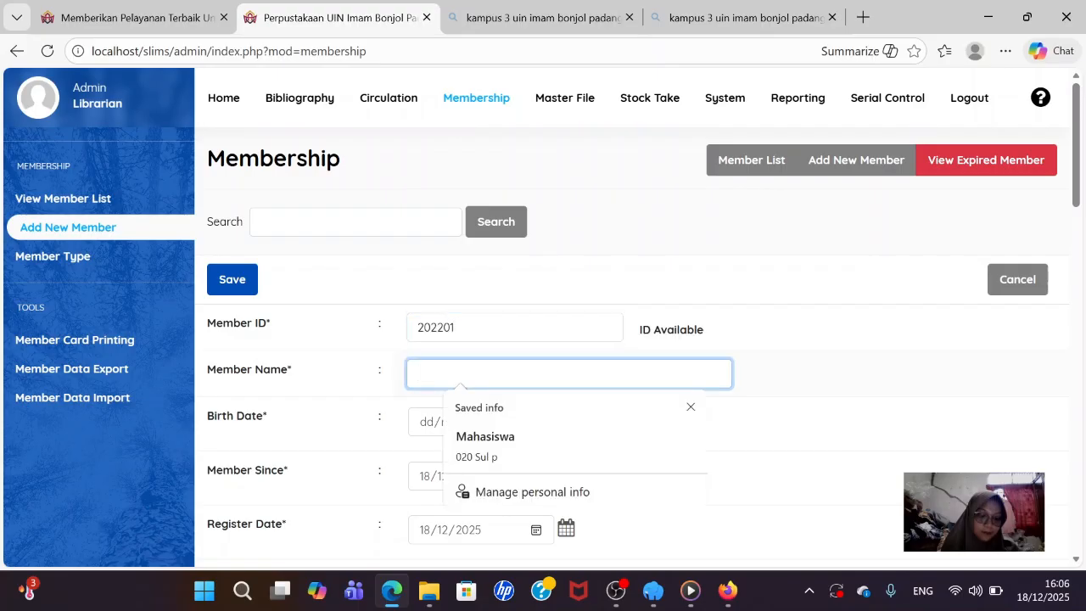
type("A")
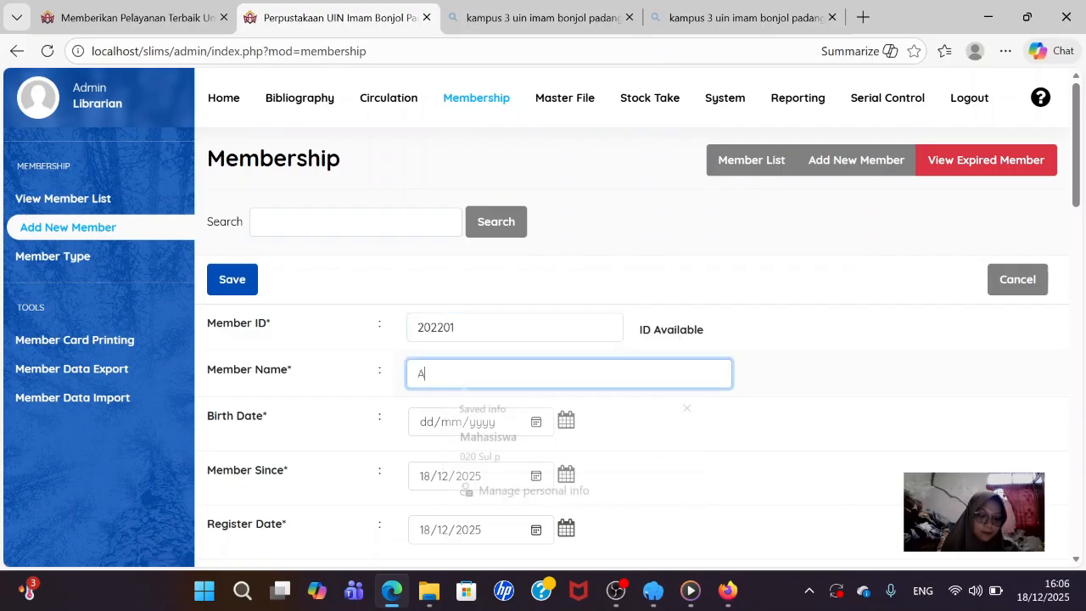
type("miruddin")
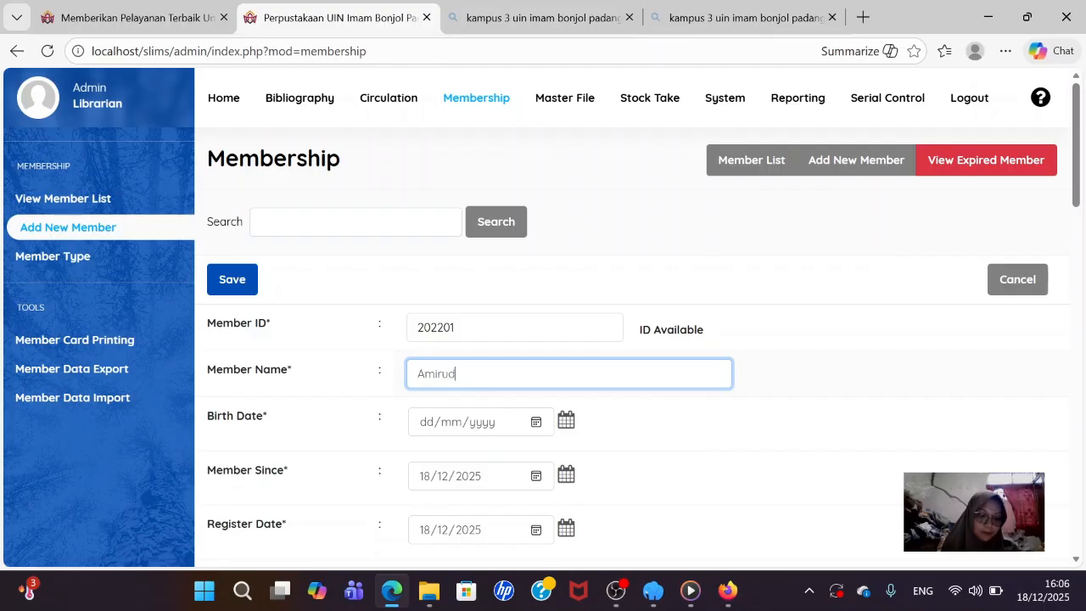
- Fill in the member's birth date and set the expiry date to 18/12/2026
left_click(437, 426)
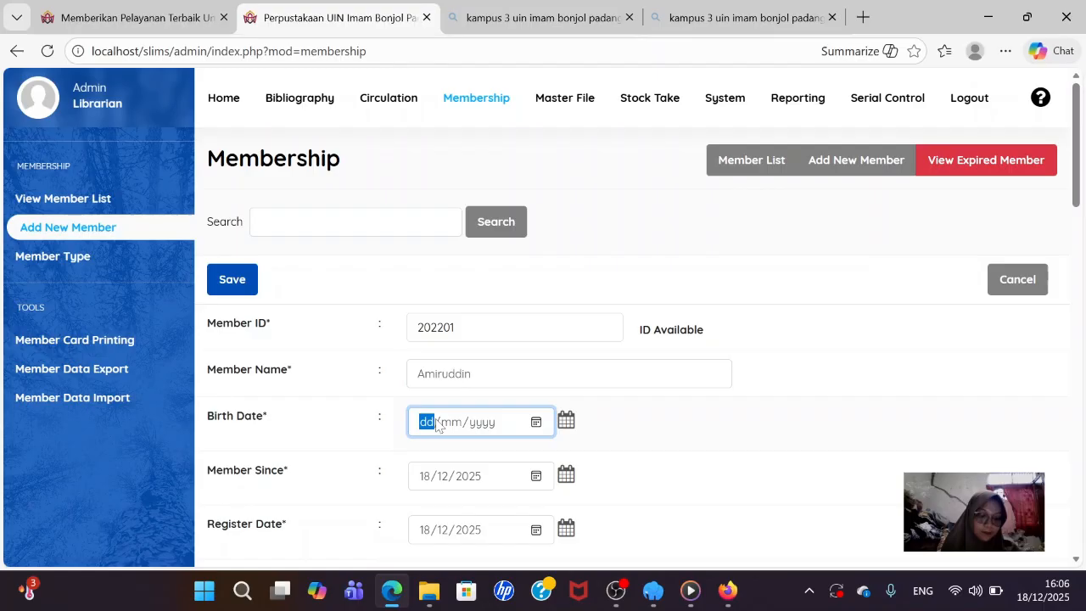
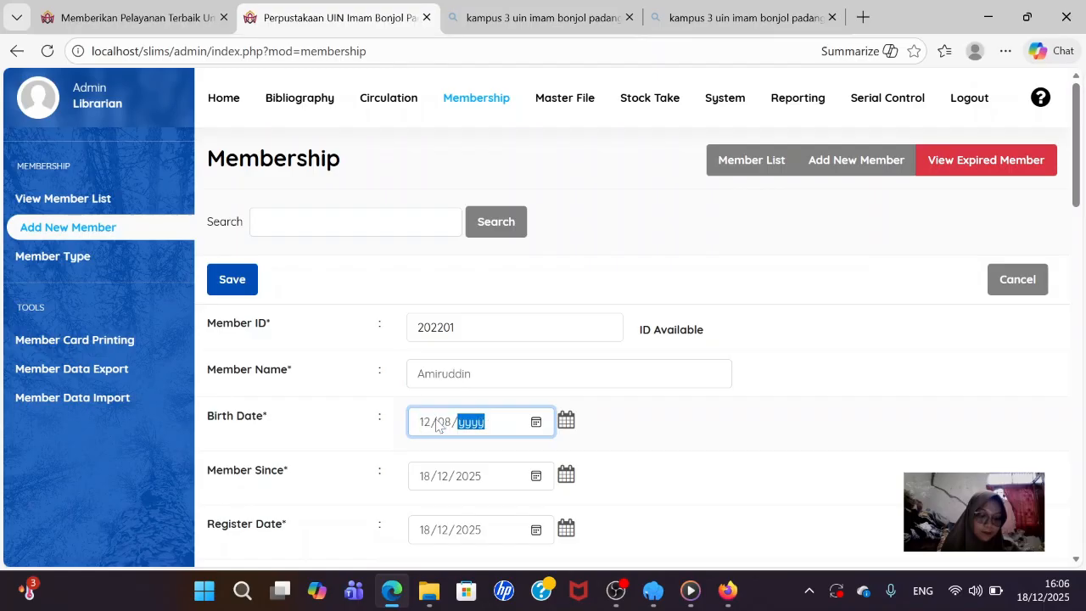
scroll(478, 493, "down", 1)
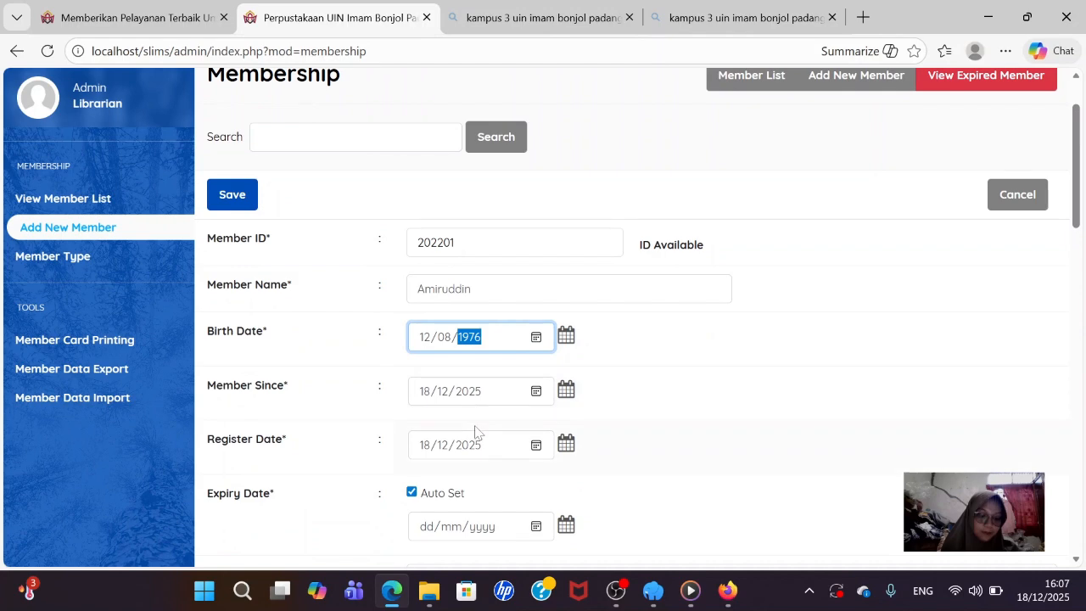
scroll(496, 446, "down", 2)
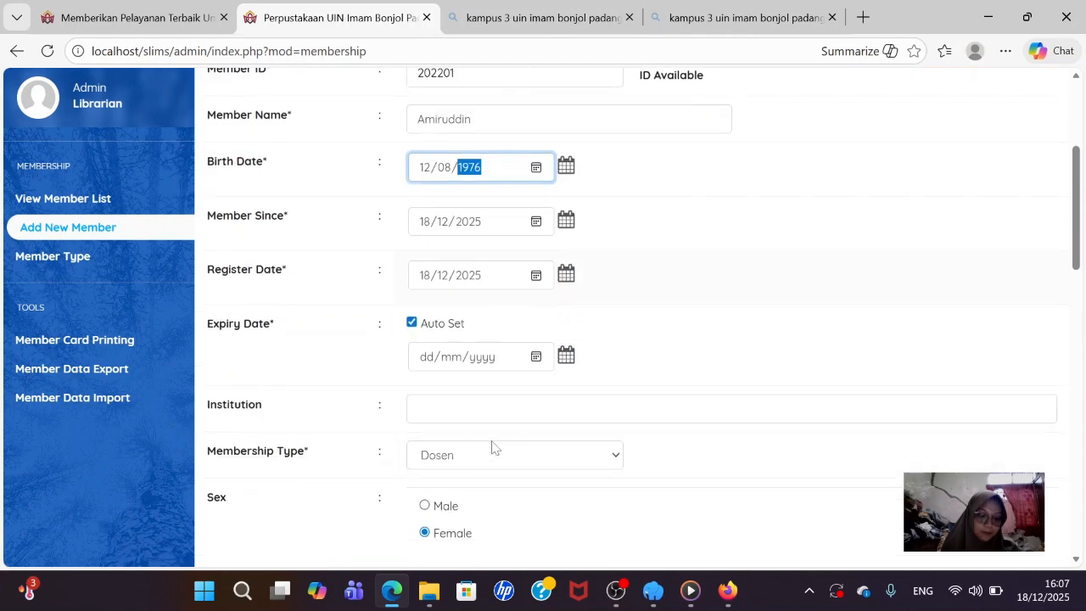
left_click(427, 355)
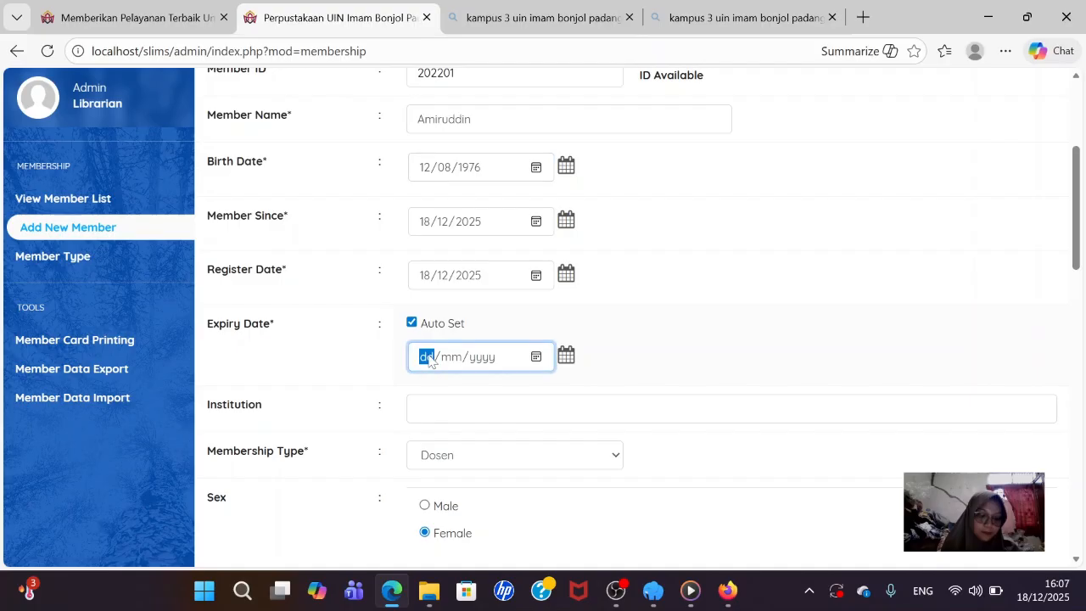
type("18/12/")
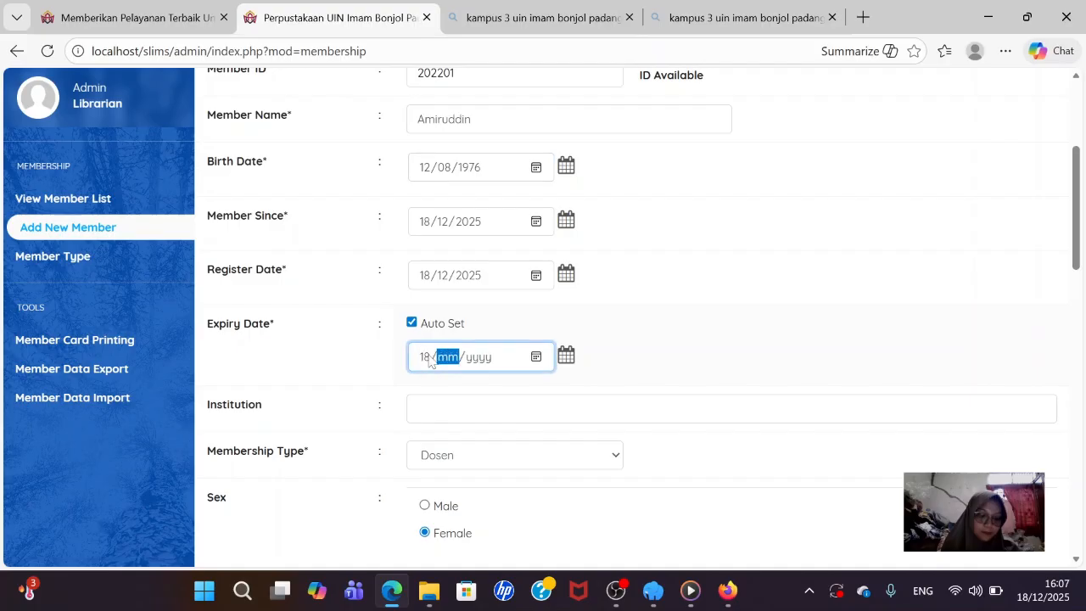
type("2026")
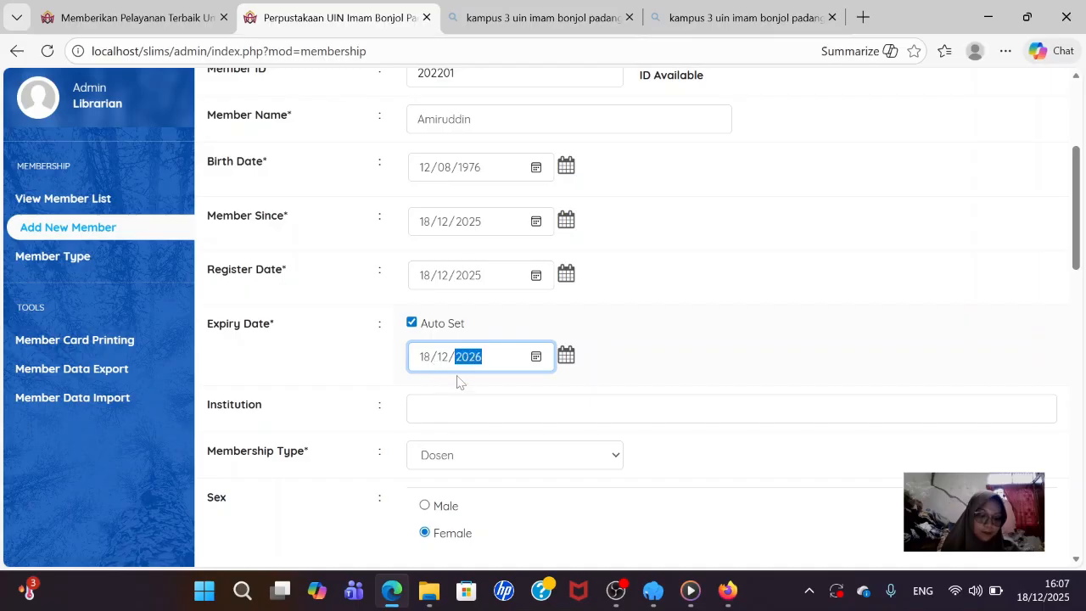
left_click(465, 408)
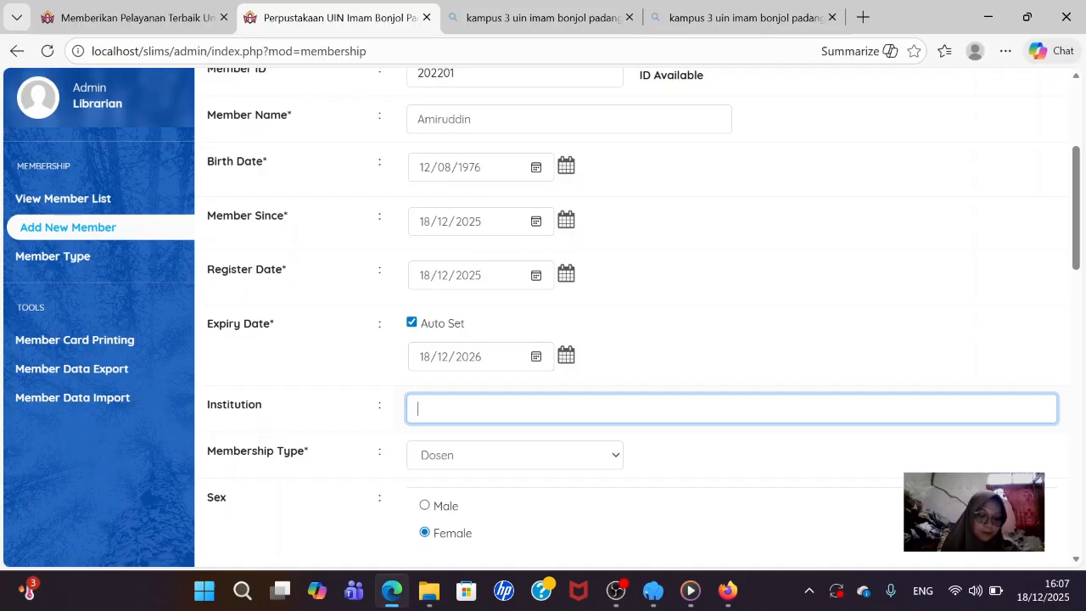
- Choose Mahasiswa as the membership type and Male as the member's sex
left_click(474, 455)
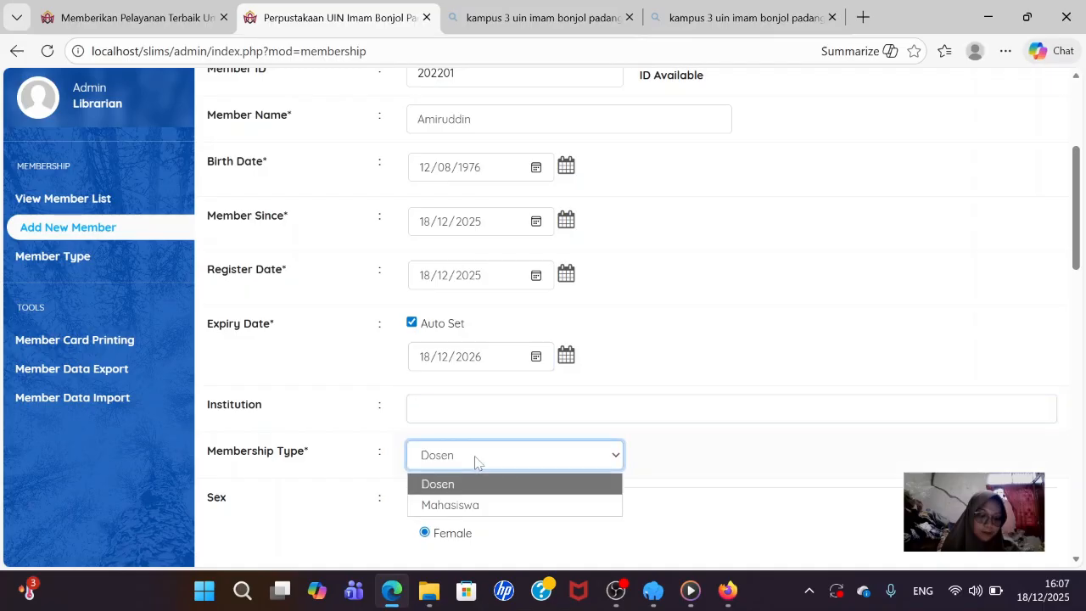
left_click(496, 506)
scroll(496, 507, "down", 2)
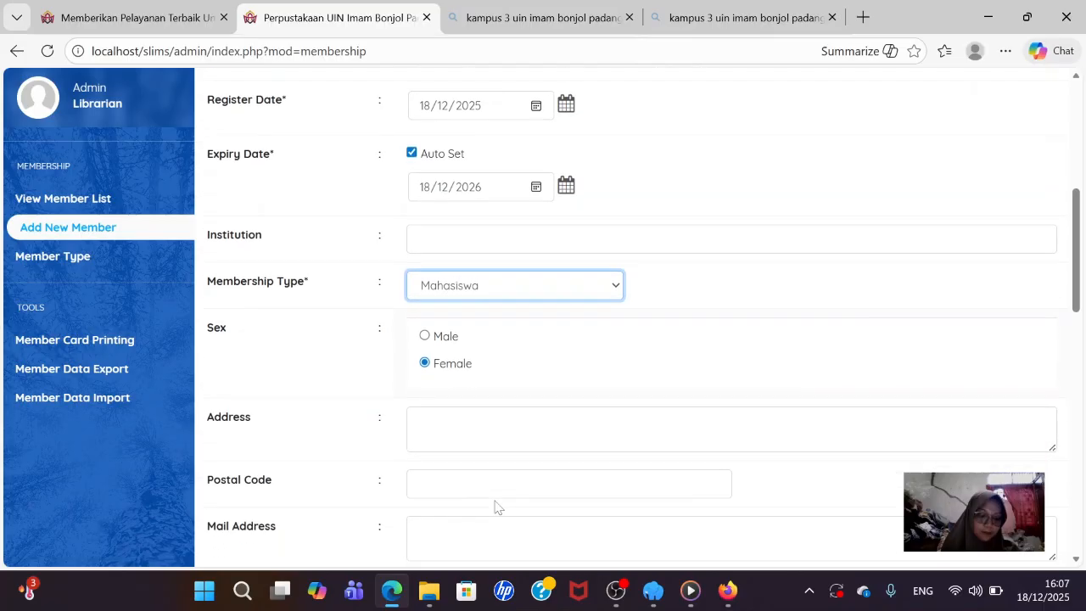
scroll(488, 469, "down", 1)
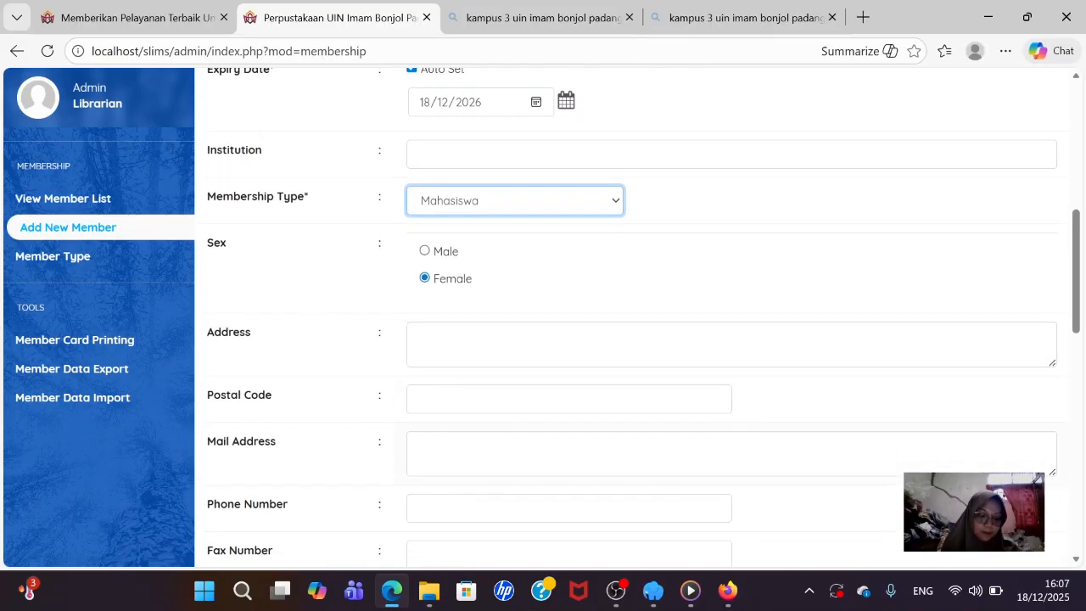
left_click(428, 257)
left_click(426, 253)
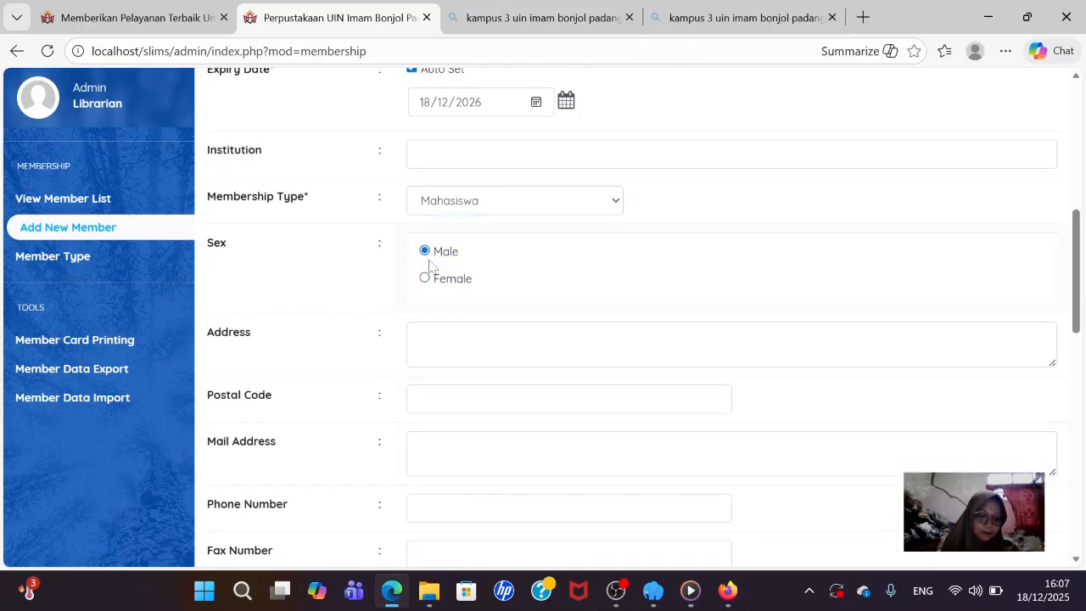
scroll(365, 356, "down", 1)
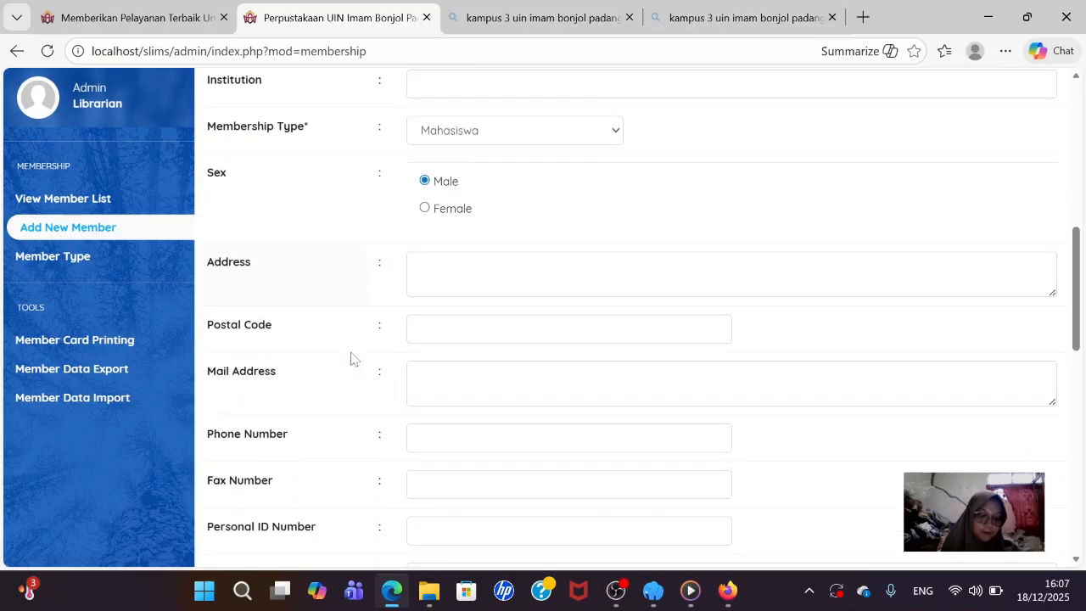
scroll(307, 323, "down", 3)
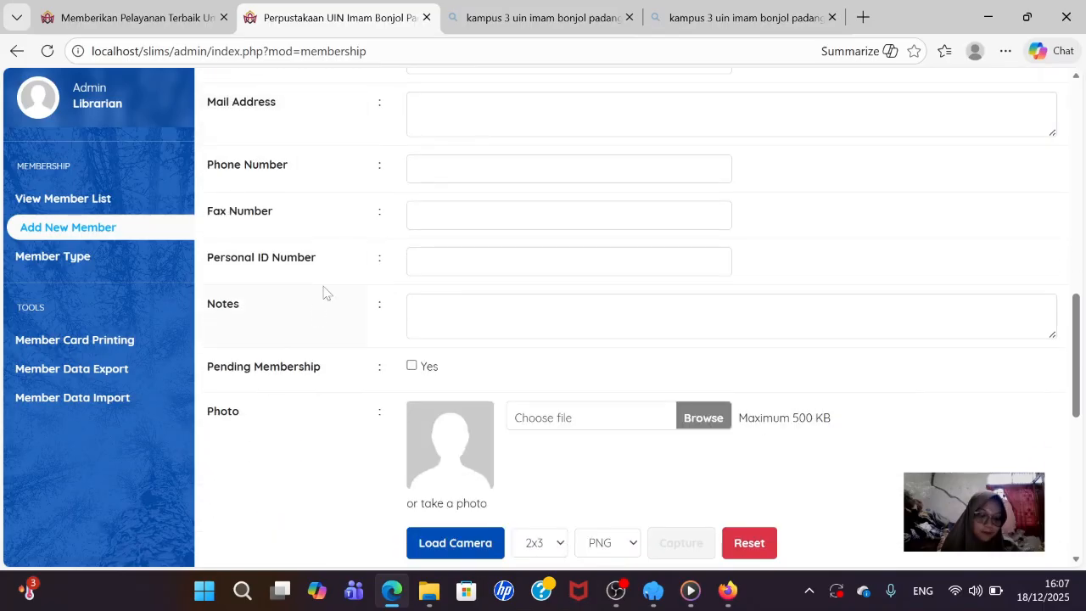
scroll(323, 291, "up", 4)
scroll(322, 293, "up", 2)
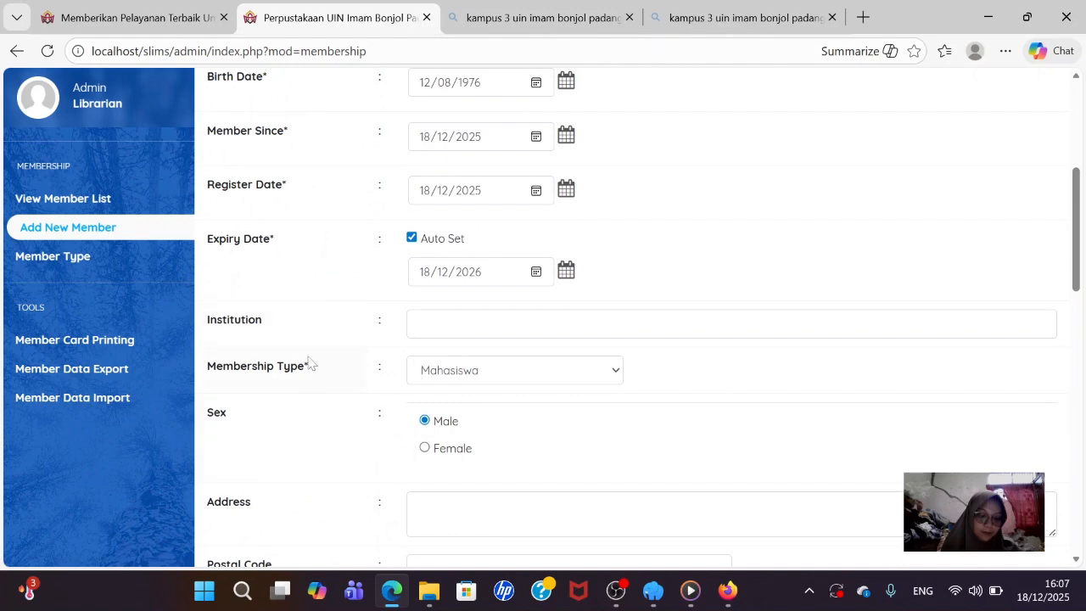
scroll(435, 417, "down", 9)
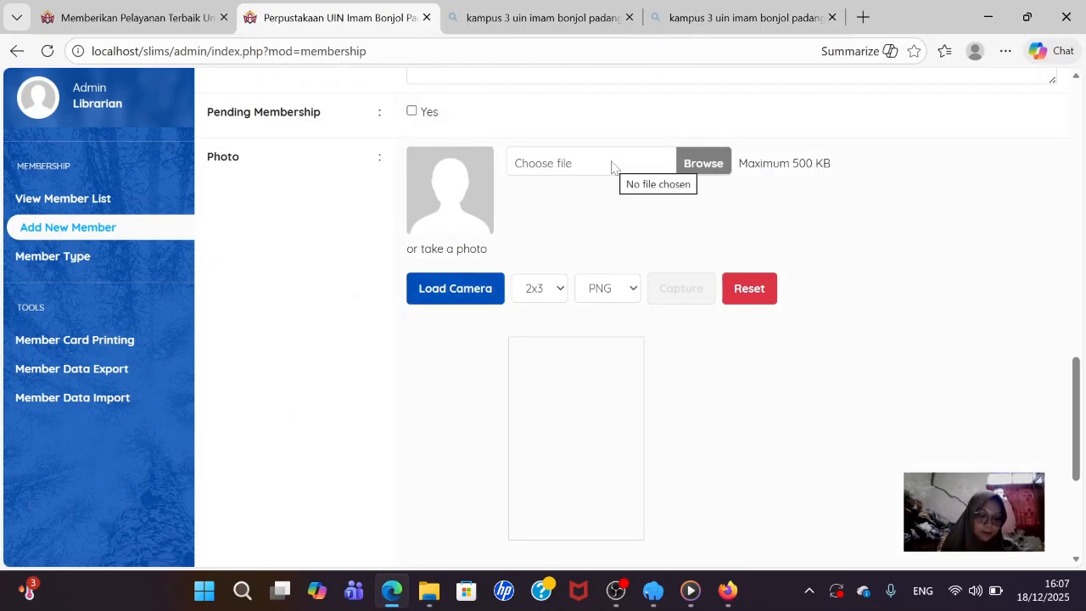
scroll(689, 270, "up", 2)
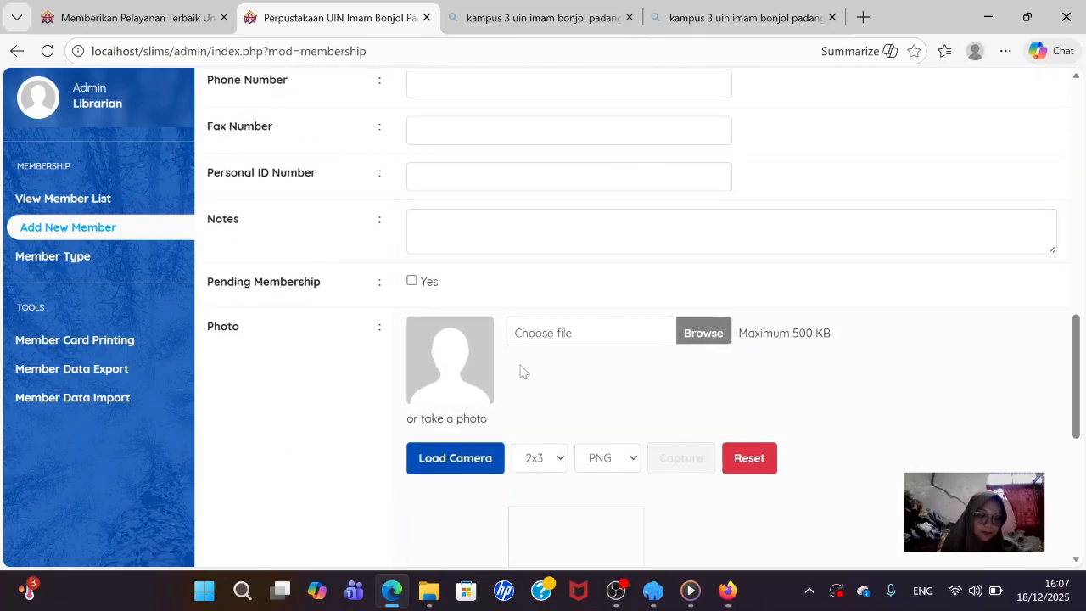
- Attach 'anggota 1' from the 'anggota n pustakawan' folder as the member photo
left_click(709, 335)
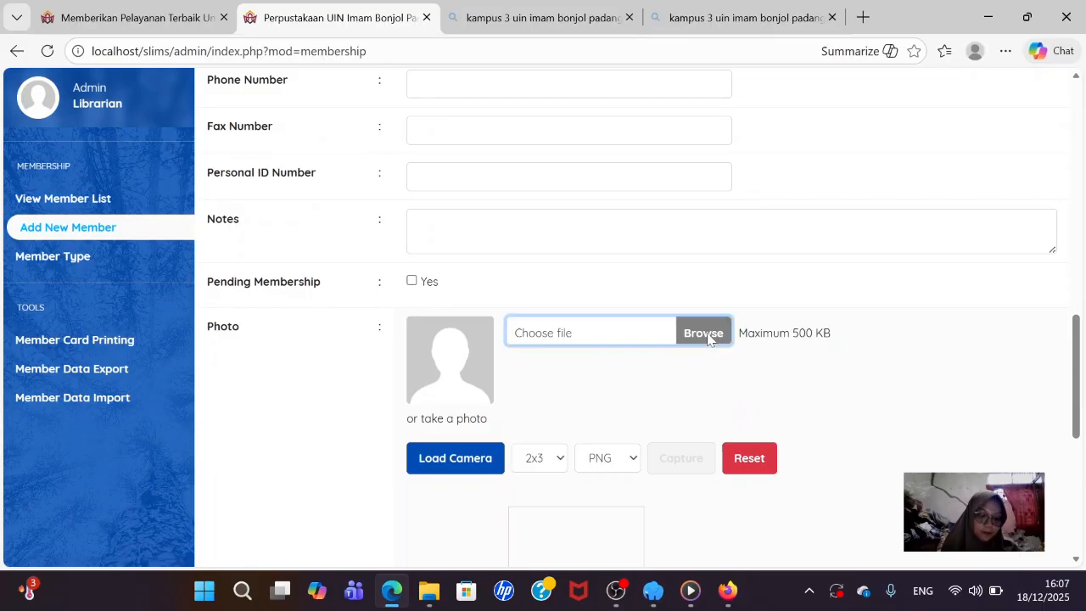
scroll(51, 289, "down", 2)
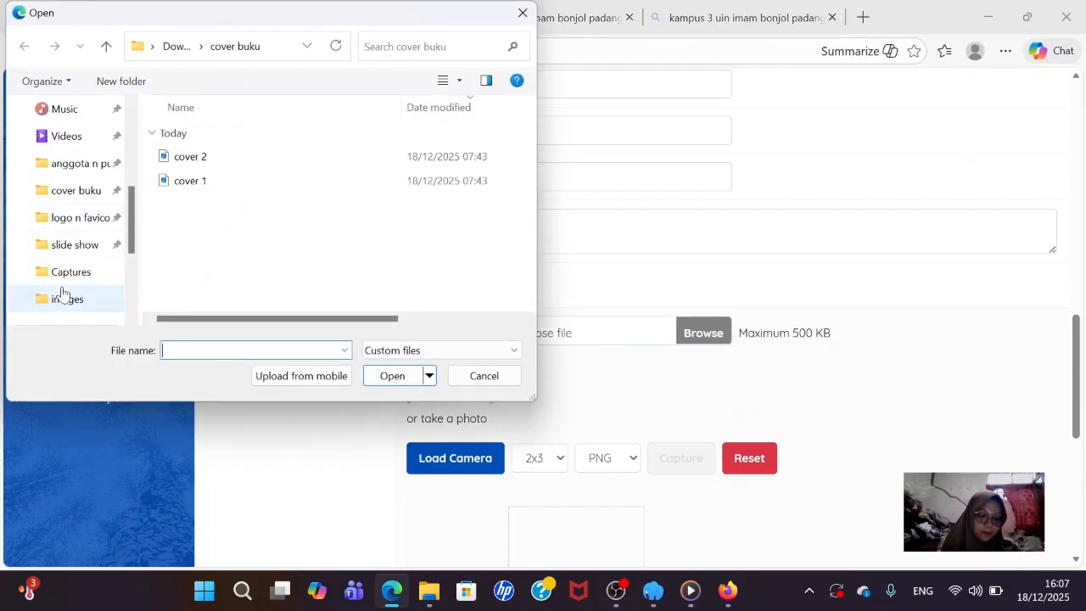
scroll(68, 231, "down", 1)
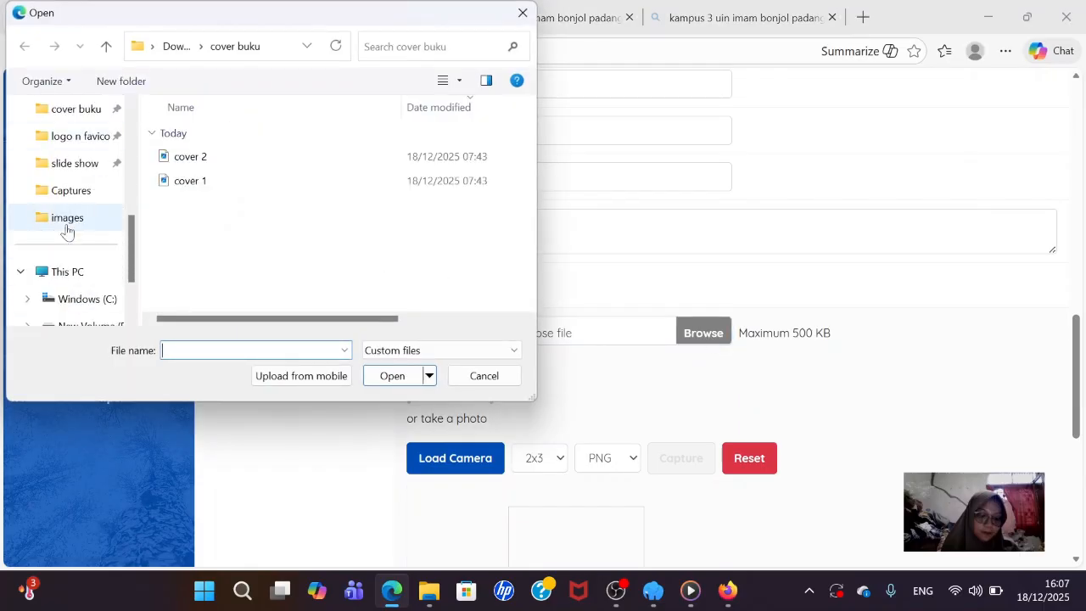
scroll(80, 166, "up", 1)
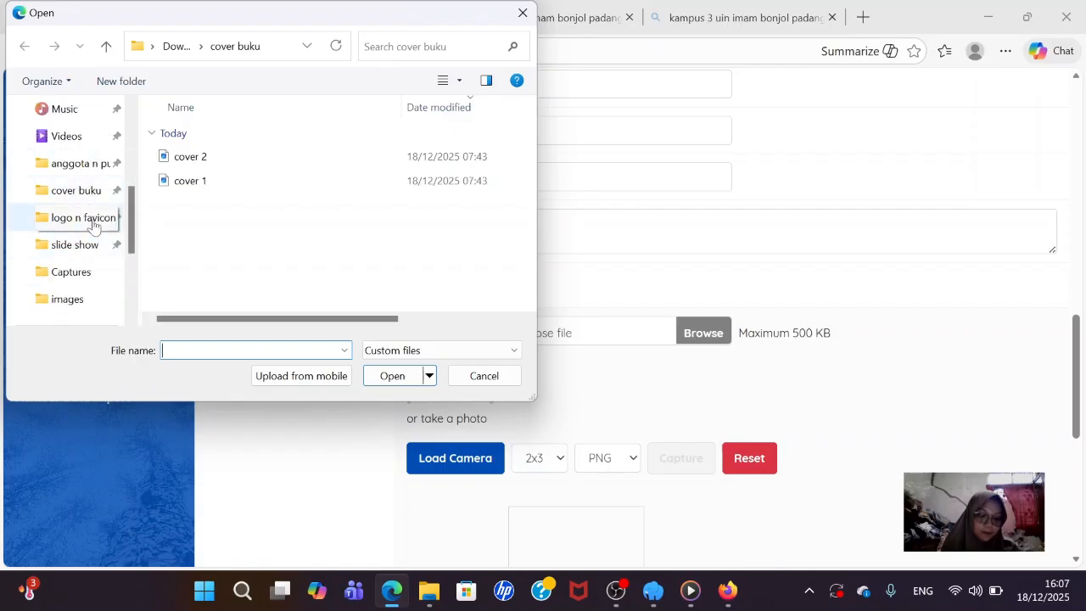
left_click(91, 174)
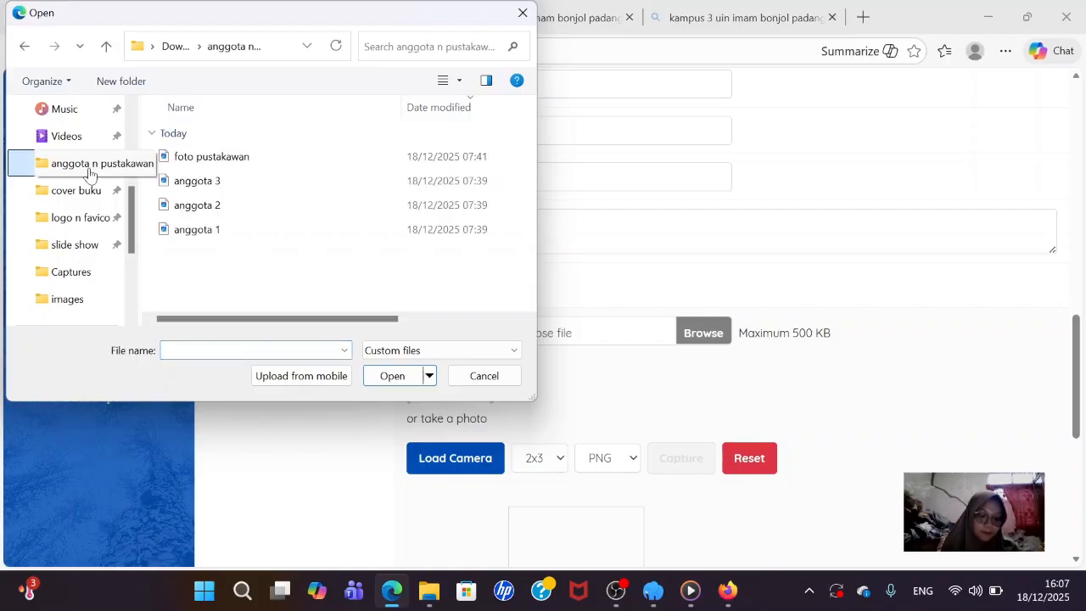
left_click(237, 239)
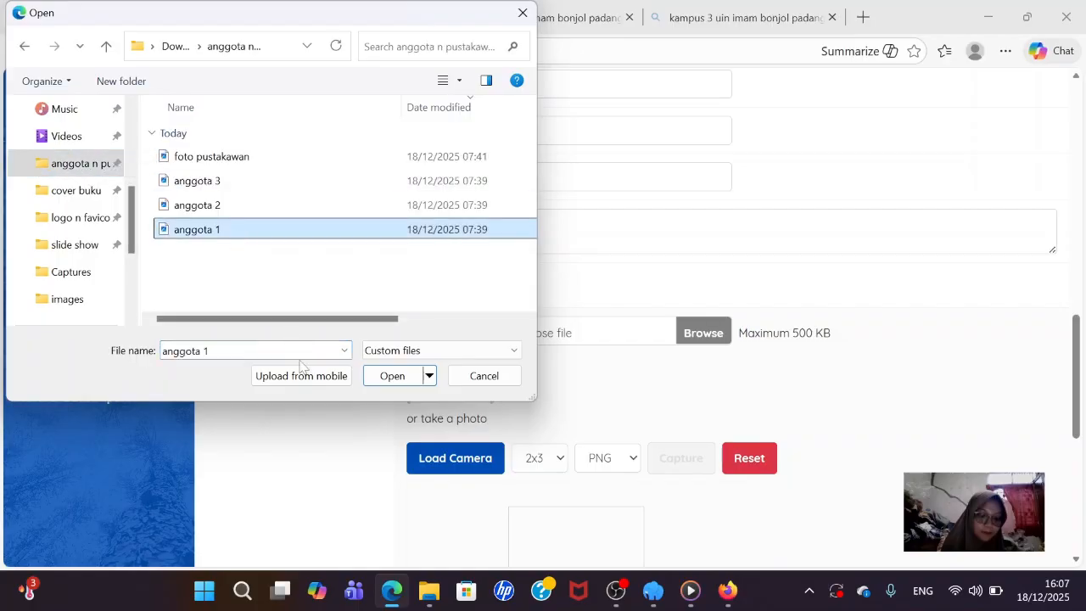
left_click(391, 376)
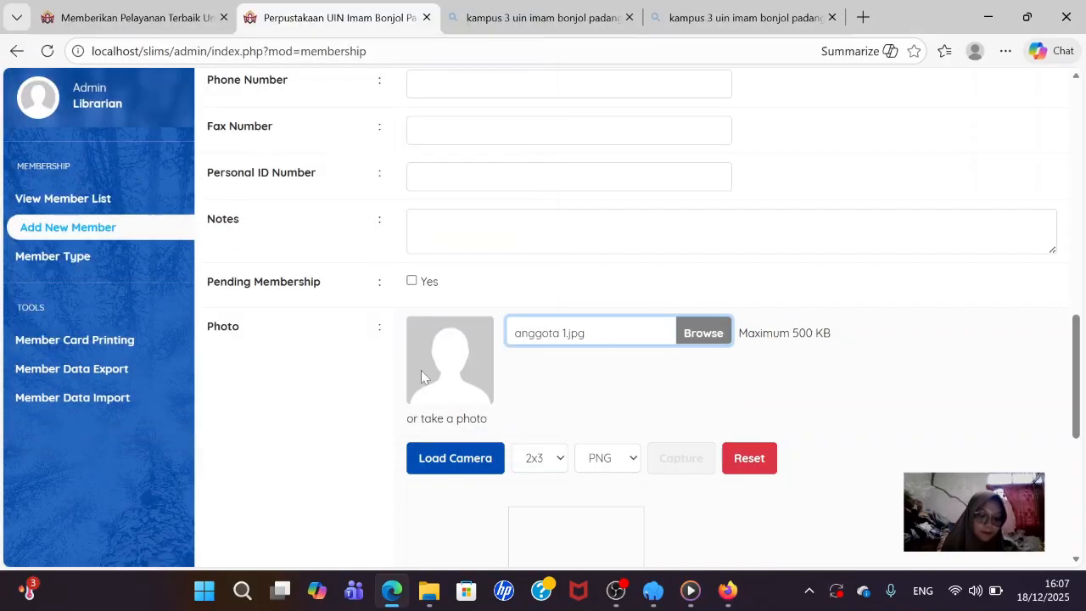
scroll(584, 333, "down", 1)
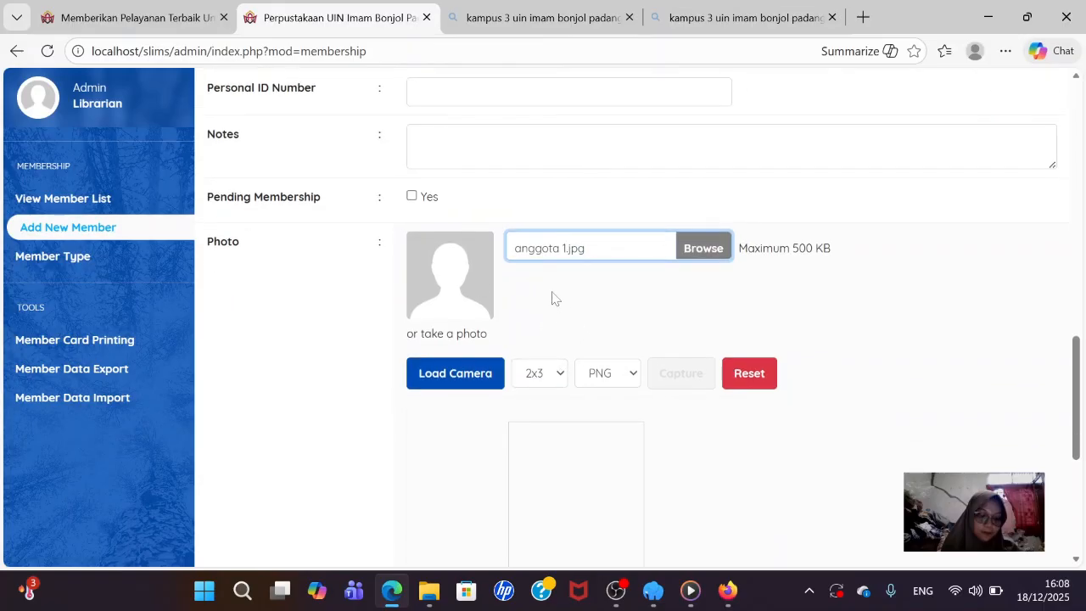
scroll(427, 286, "down", 1)
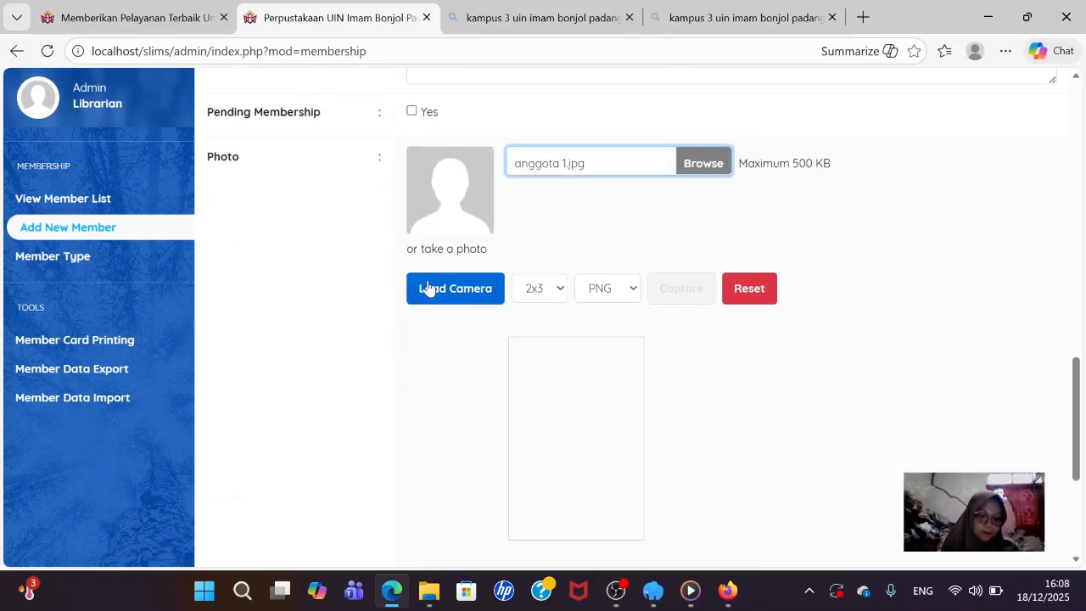
- Reselect the 'anggota 1' photo after closing the accidental mobile upload window
left_click(687, 161)
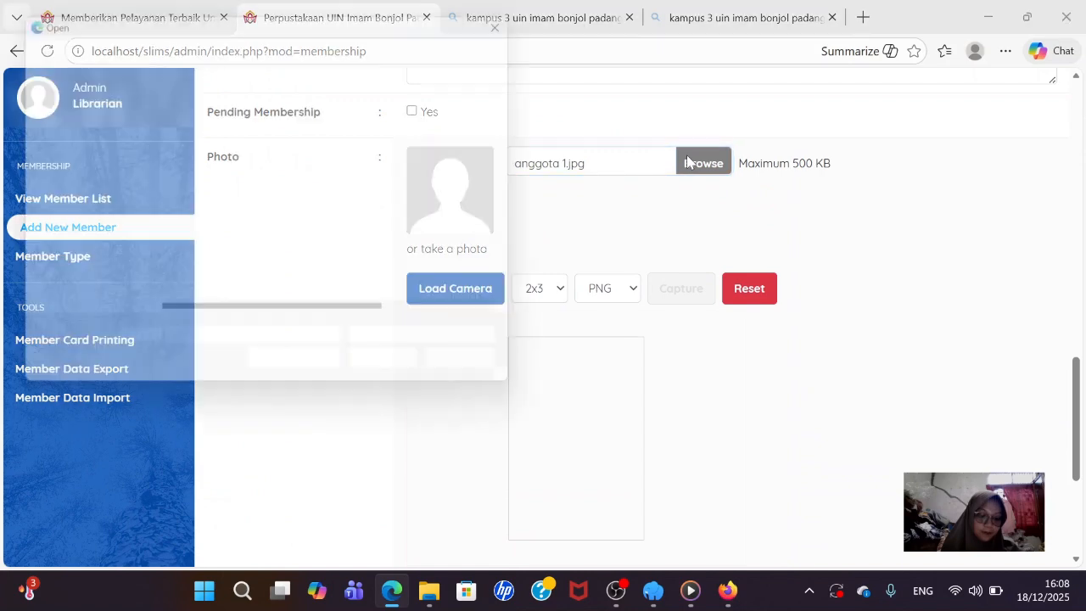
left_click(236, 229)
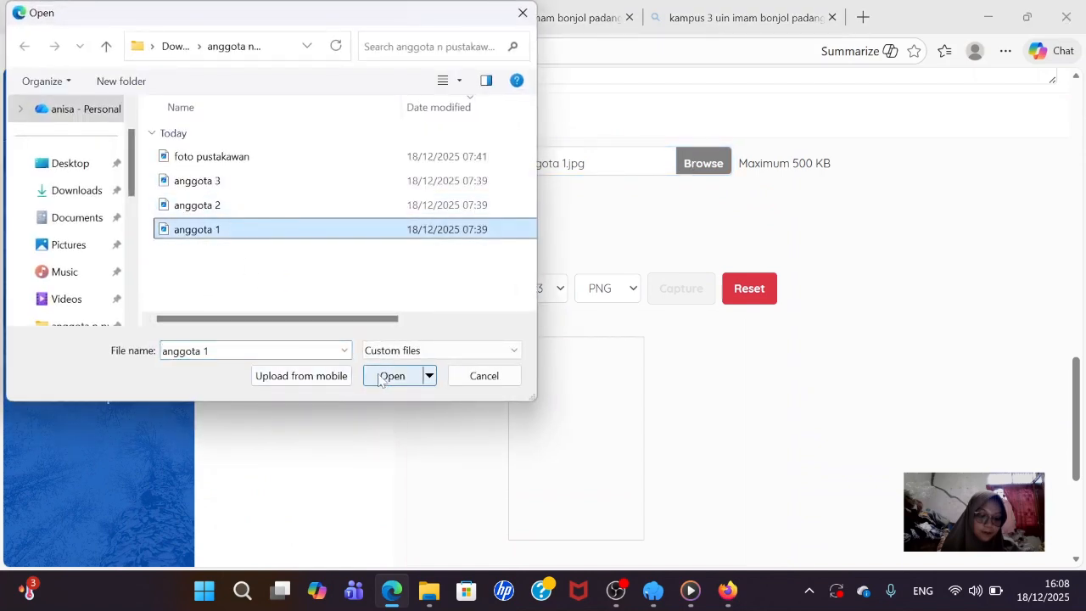
left_click(399, 351)
left_click(399, 365)
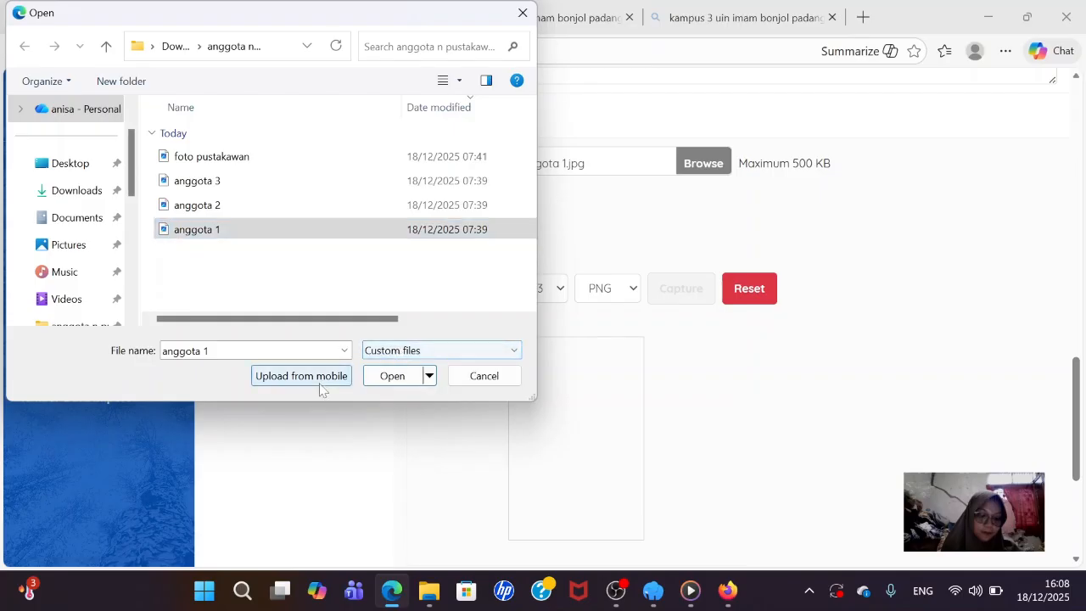
left_click(344, 376)
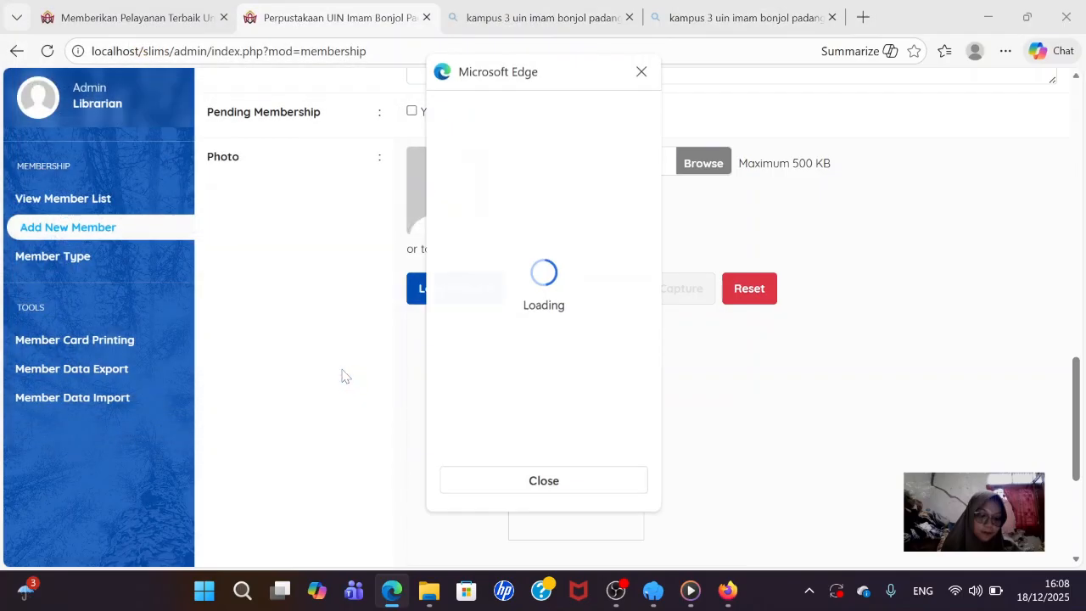
left_click(639, 70)
left_click(701, 165)
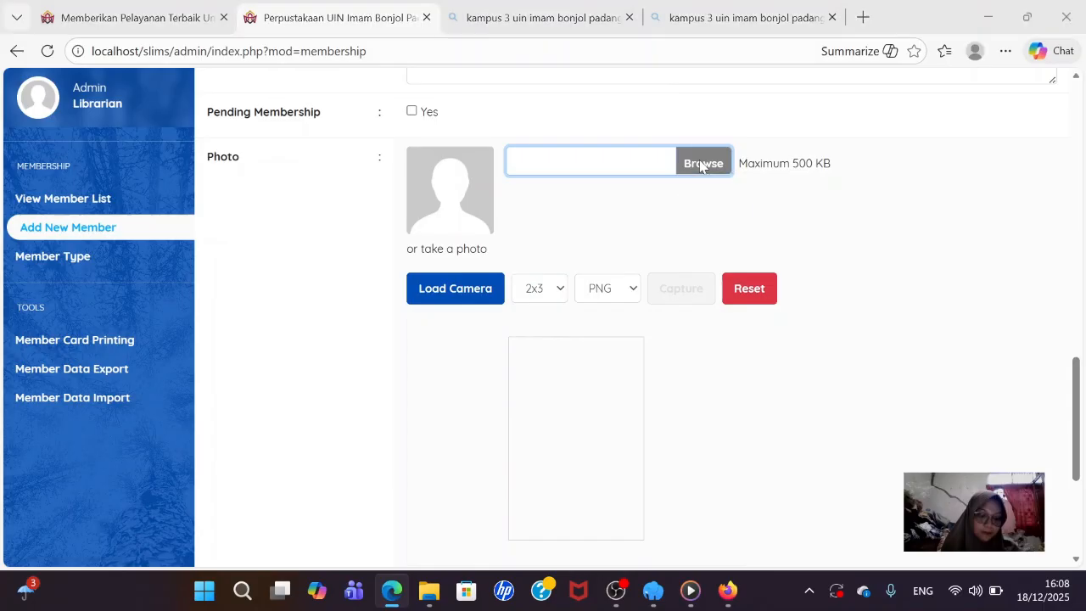
left_click(271, 230)
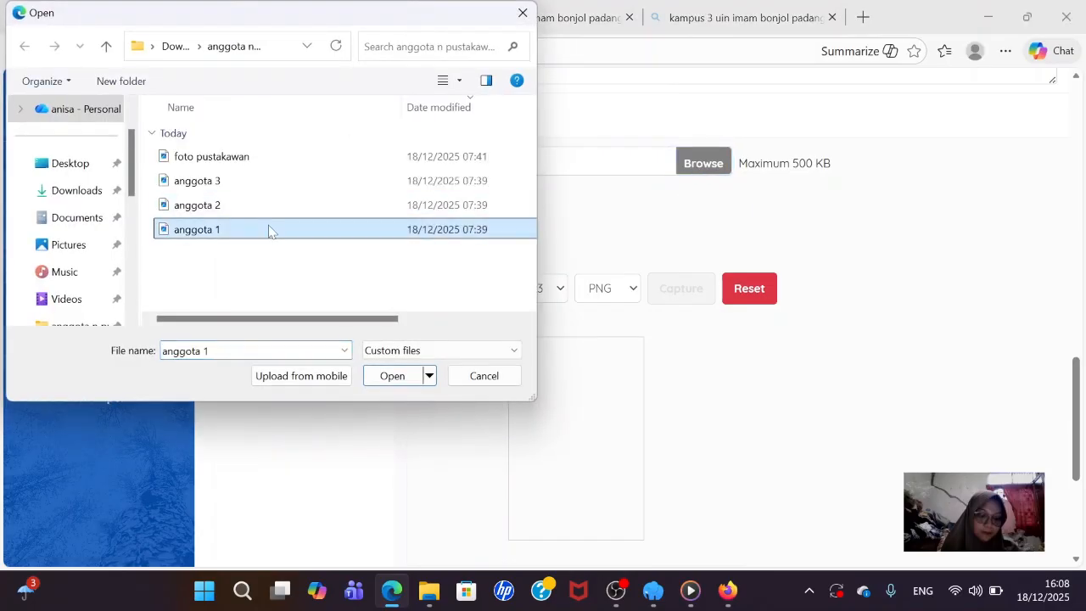
left_click(399, 379)
scroll(403, 381, "down", 3)
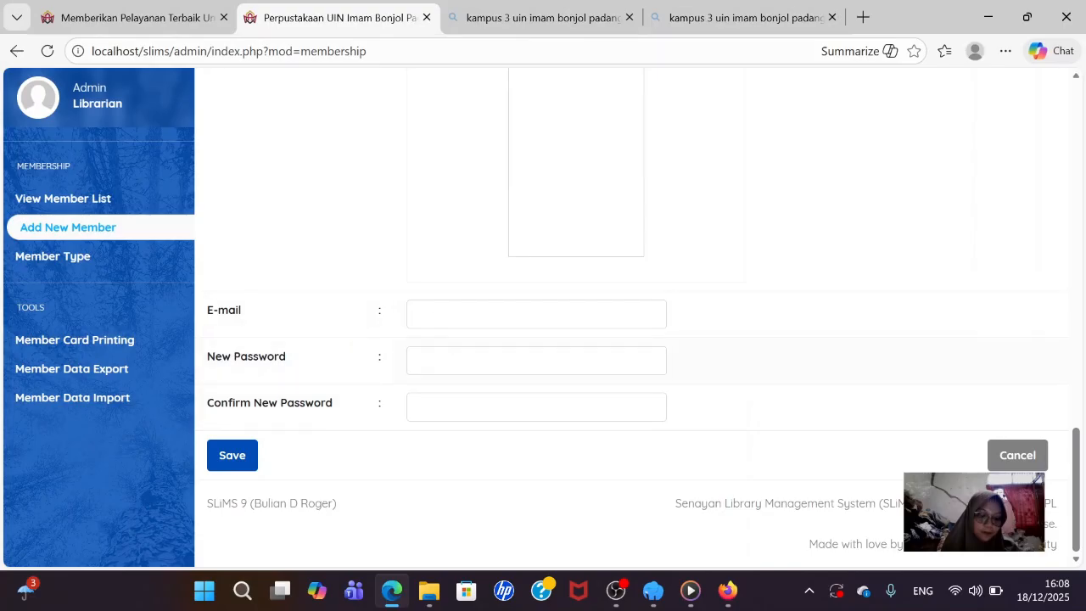
- Type the member's login password and enter the confirmation password
left_click(448, 360)
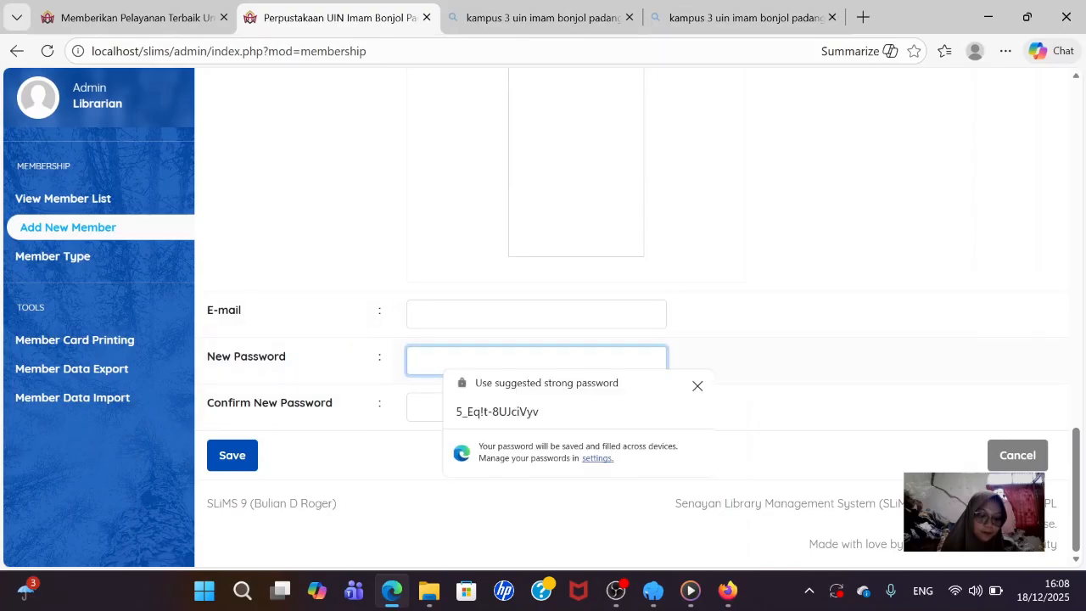
type("1")
key("BackSpace")
type("1")
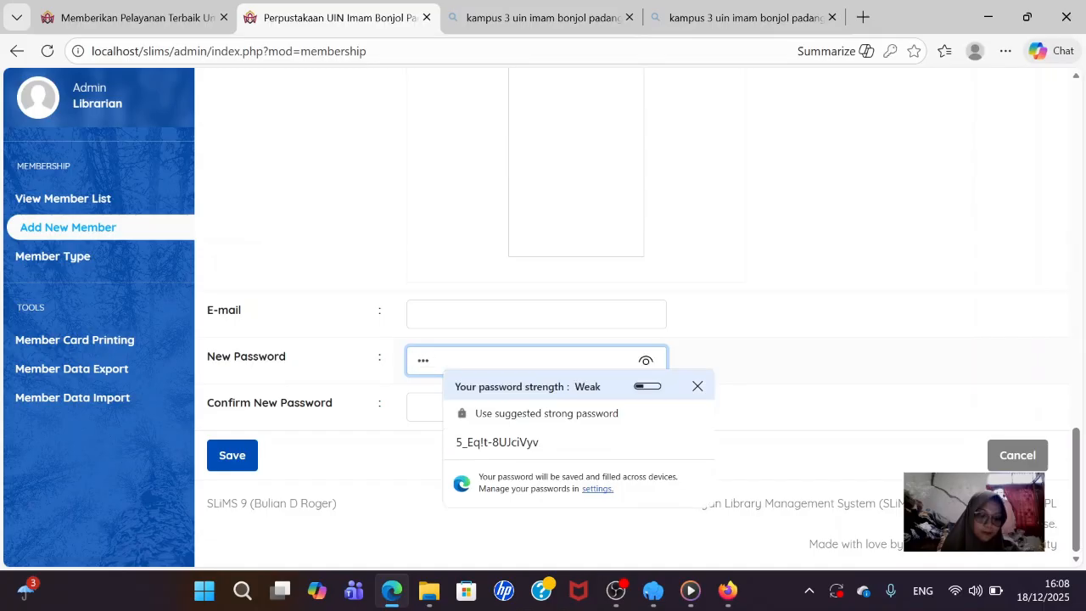
key("BackSpace")
key("BackSpace")
key("BackSpace")
type("1")
key("BackSpace")
key("BackSpace")
key("BackSpace")
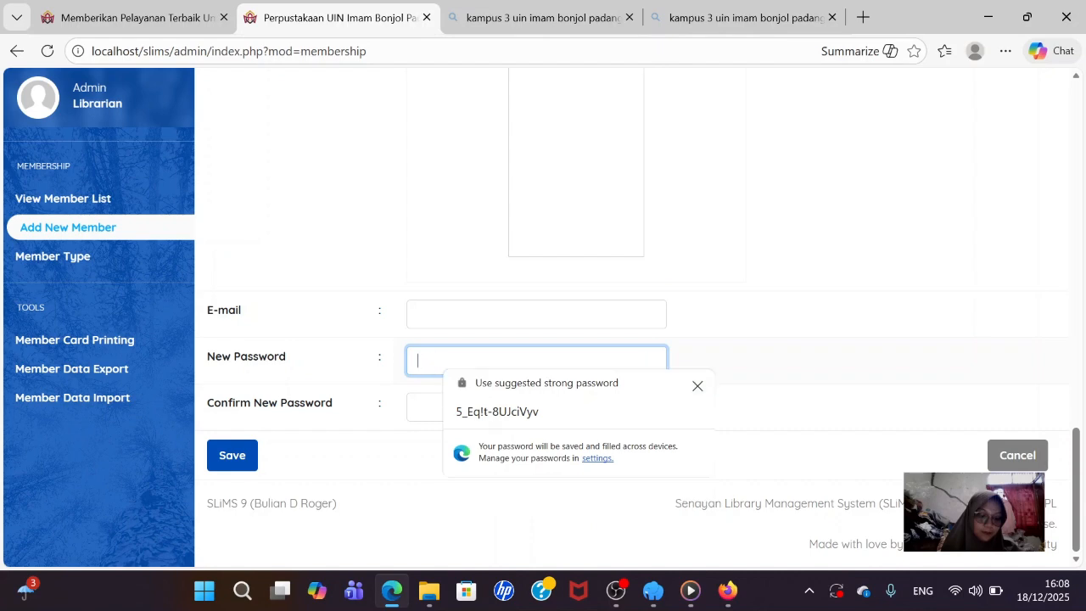
type("123")
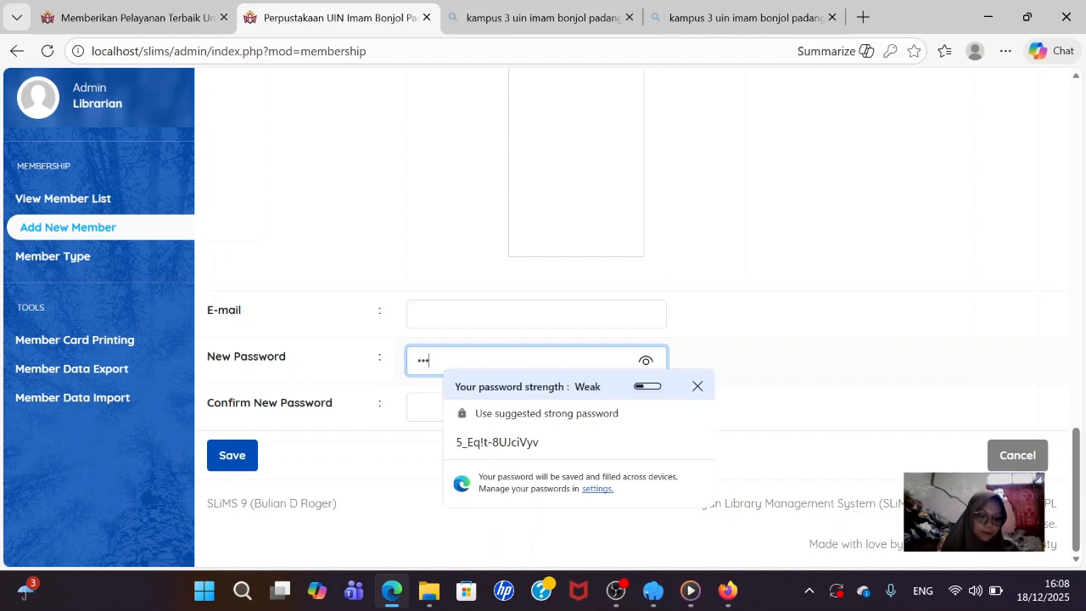
type("4567890")
key("Tab")
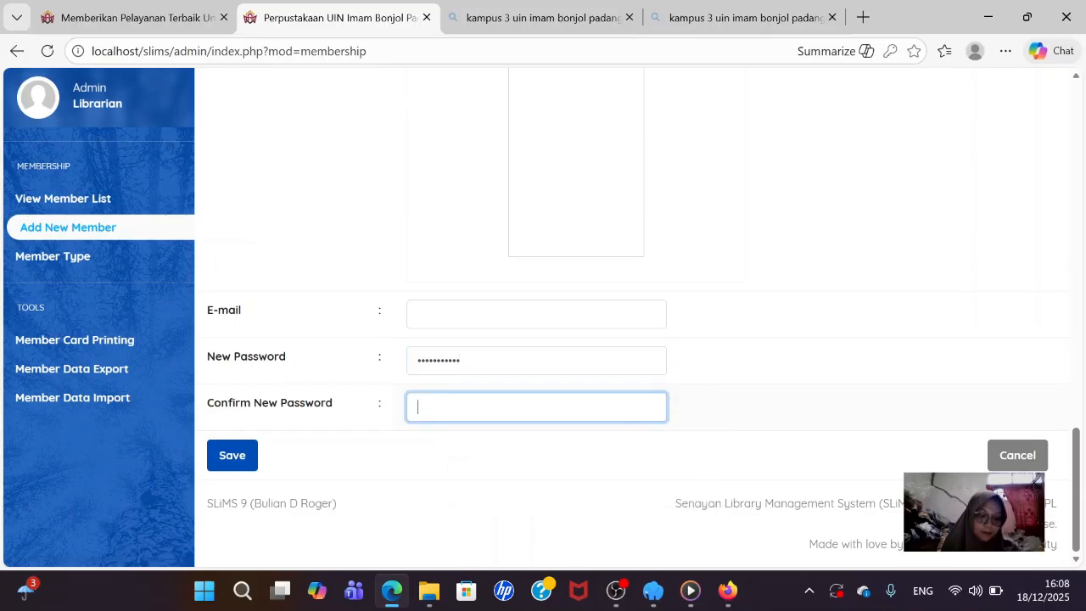
type("1234")
- Save the new member and dismiss the browser's save-password prompt
left_click(217, 460)
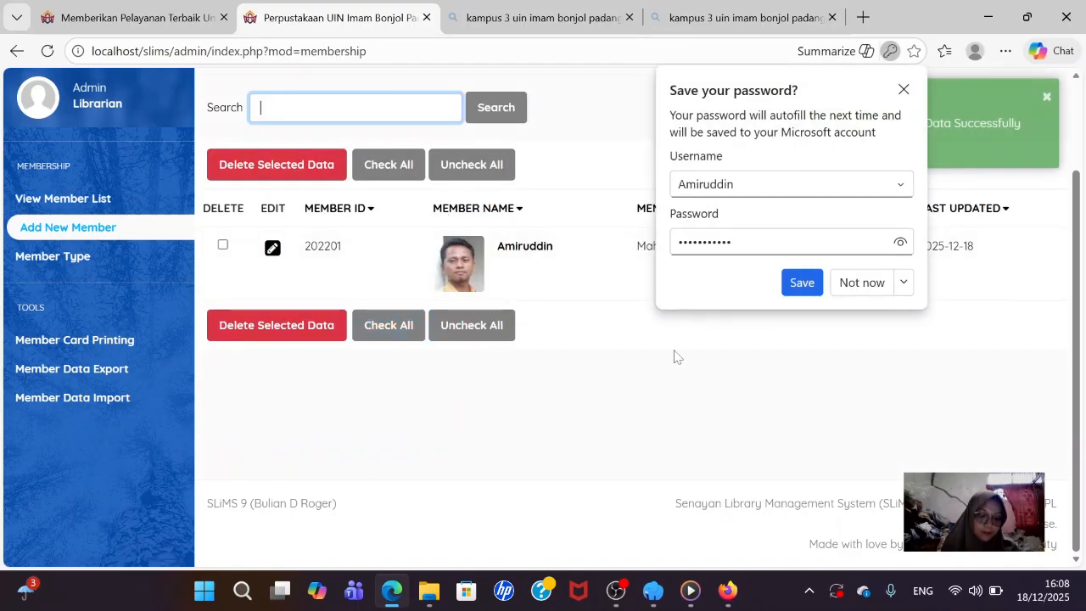
left_click(902, 89)
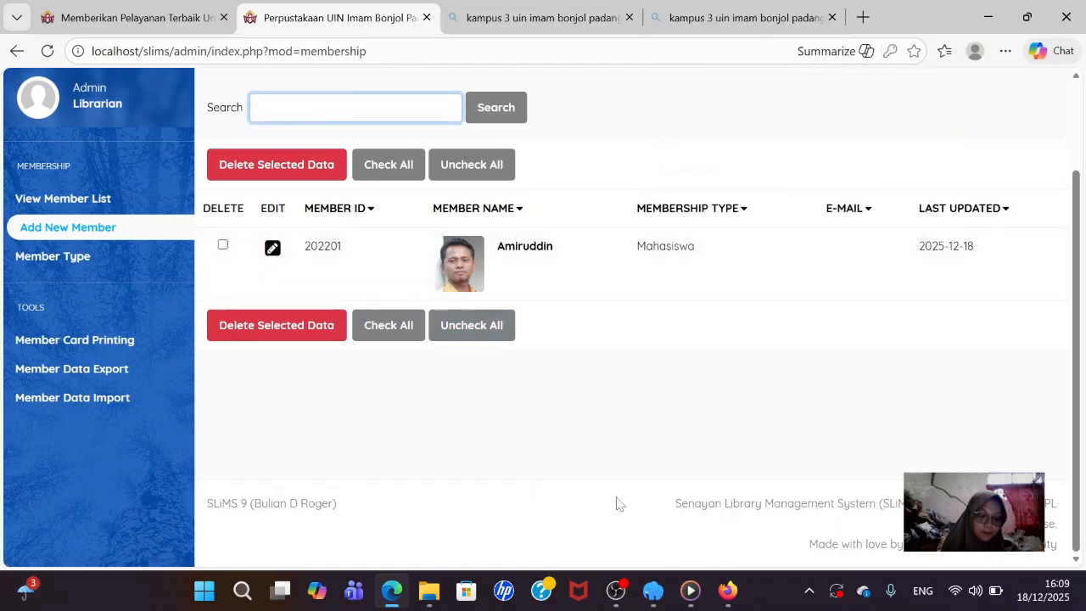
- Switch to OBS, then bring the browser with the SLiMS member list back to the front
mouse_move(678, 582)
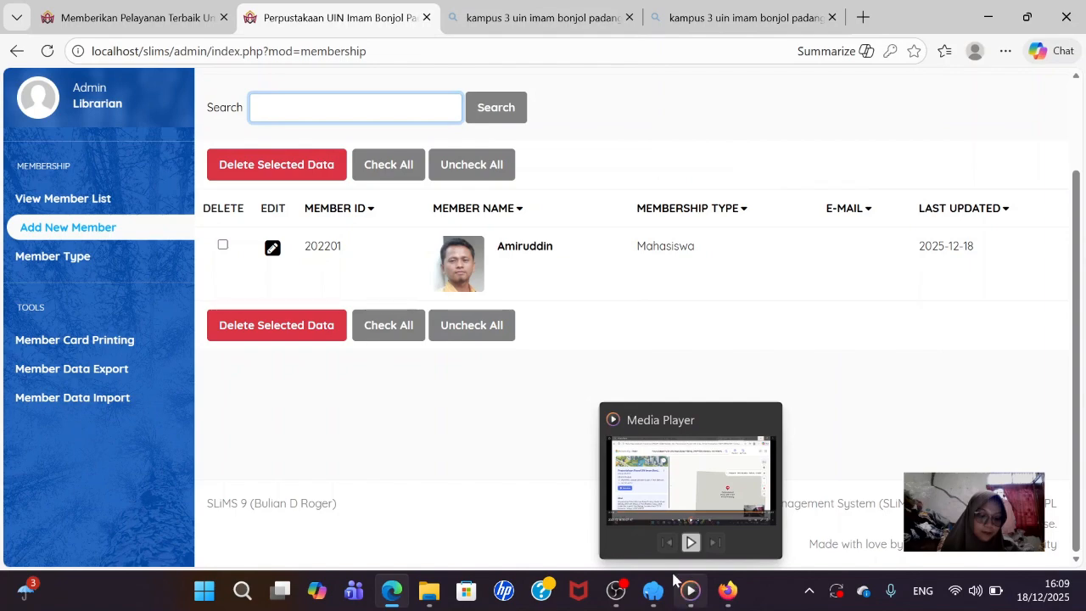
left_click(615, 590)
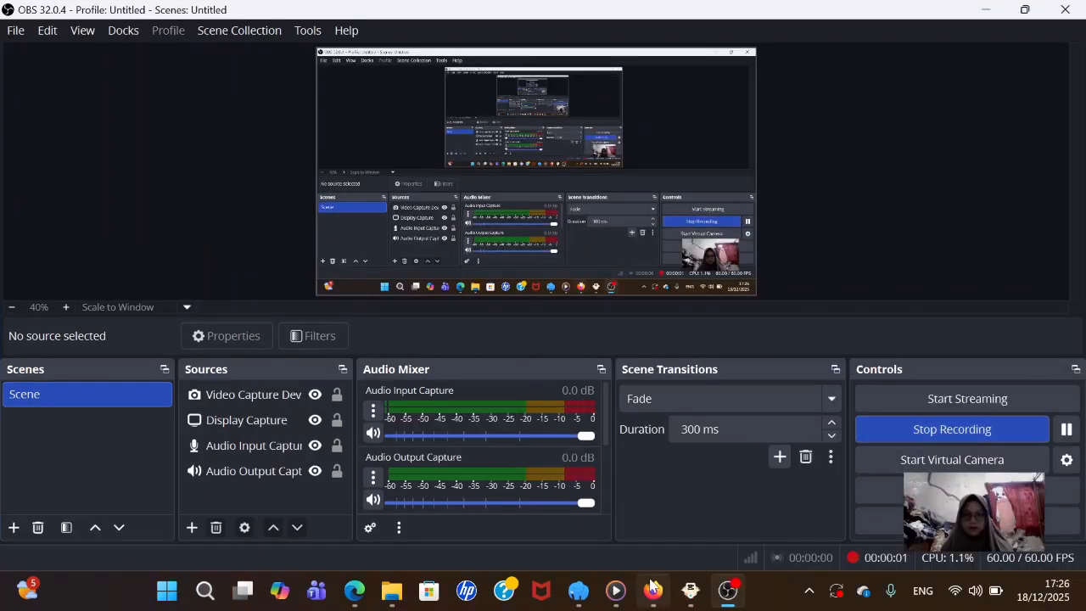
mouse_move(655, 590)
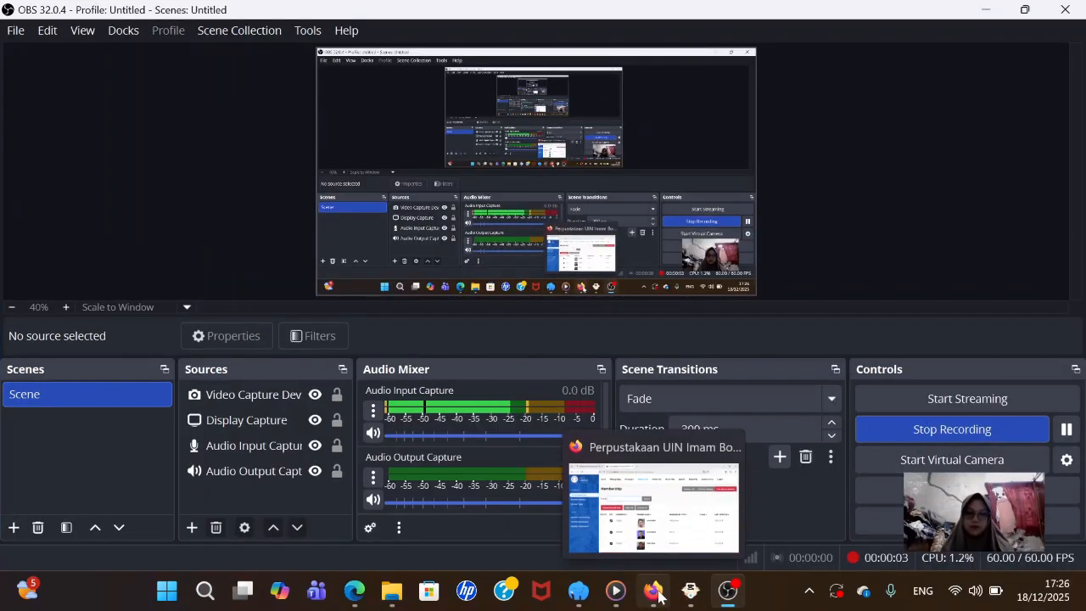
left_click(658, 593)
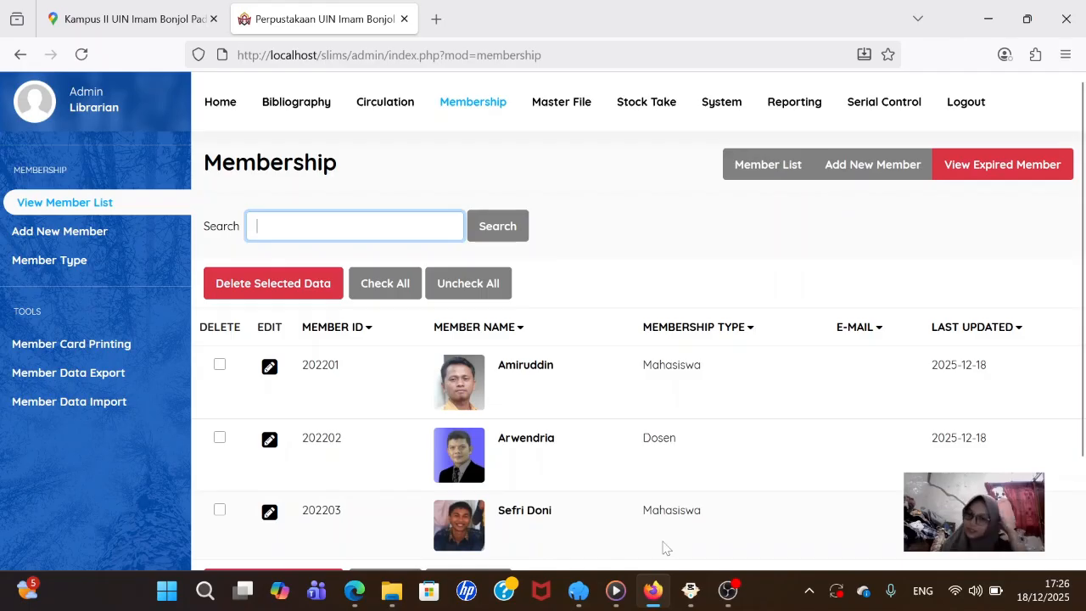
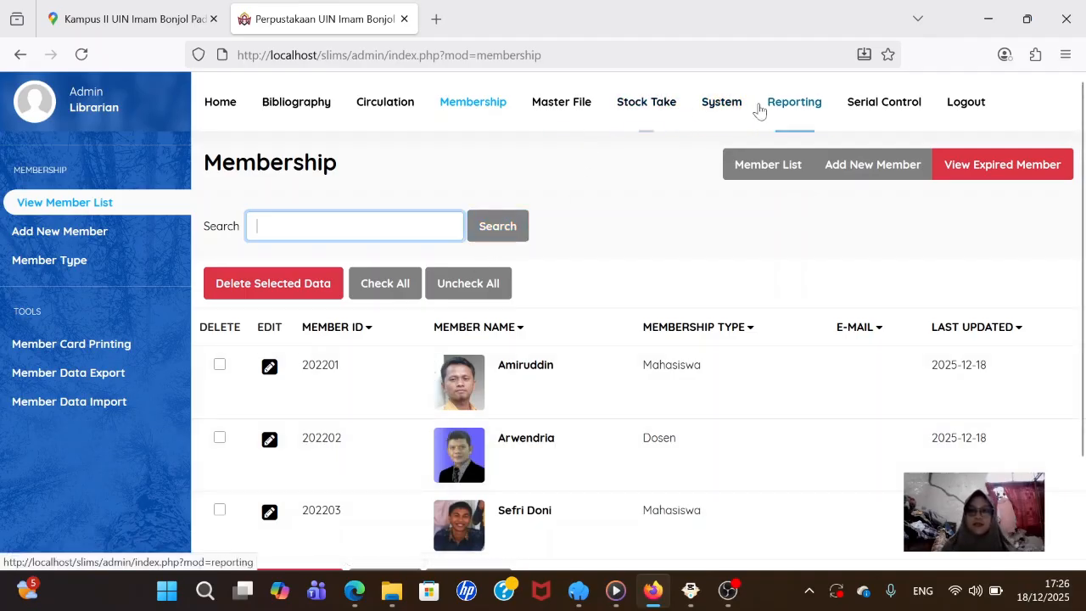
- Under System > User Group, add a new group named 'Pustakawan Sirkulasi'
left_click(710, 108)
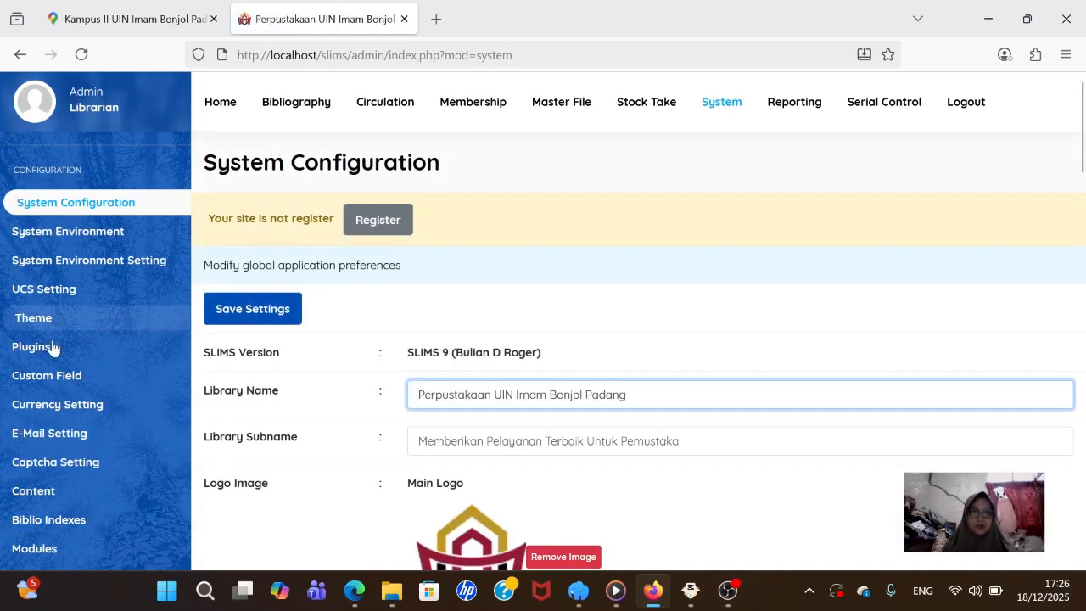
scroll(38, 369, "down", 3)
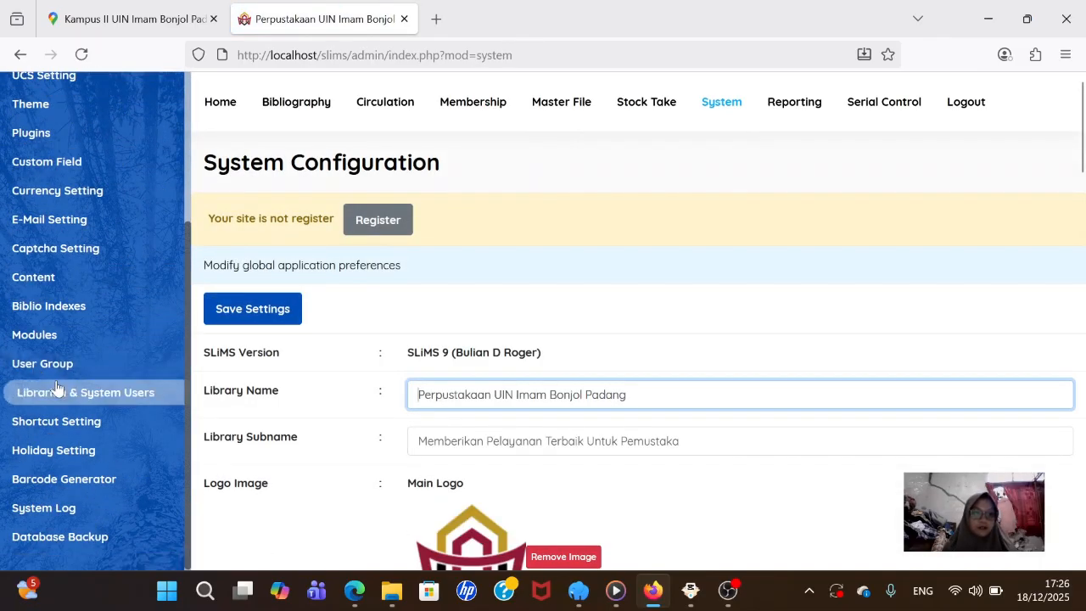
left_click(69, 364)
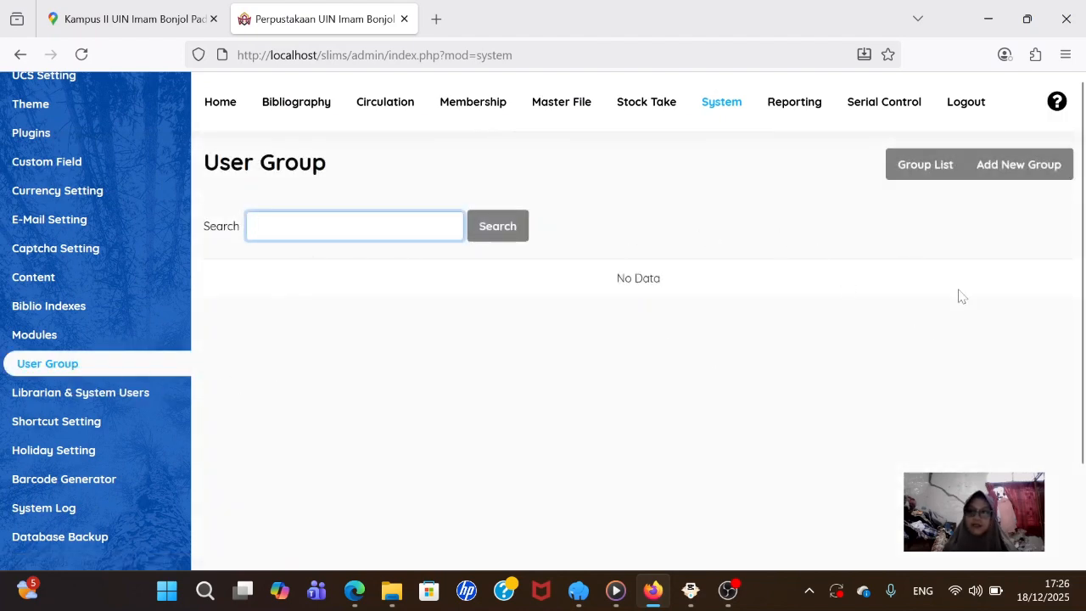
left_click(1017, 175)
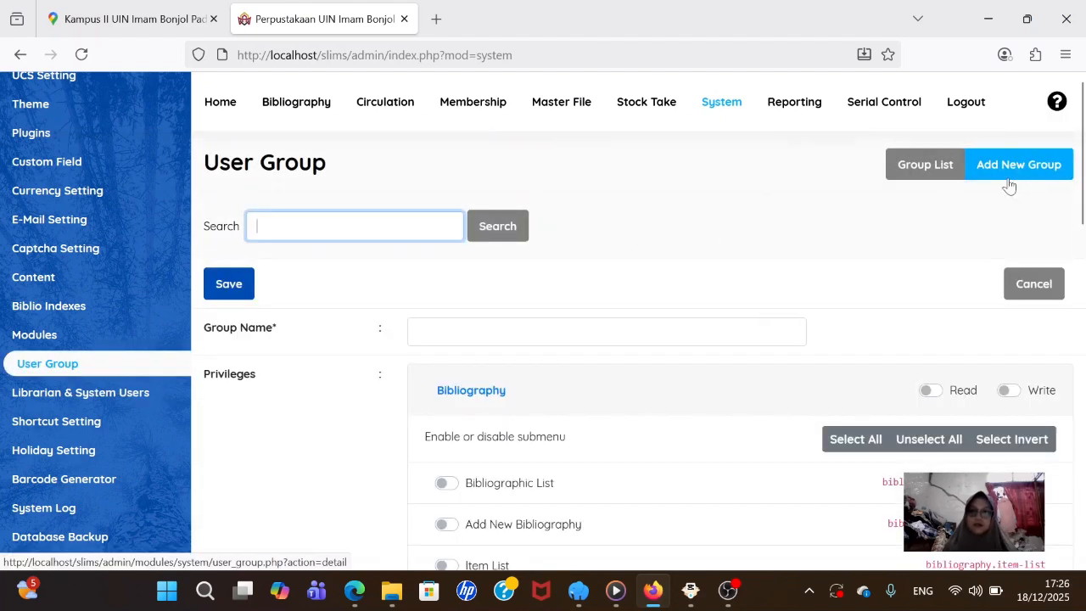
left_click(606, 332)
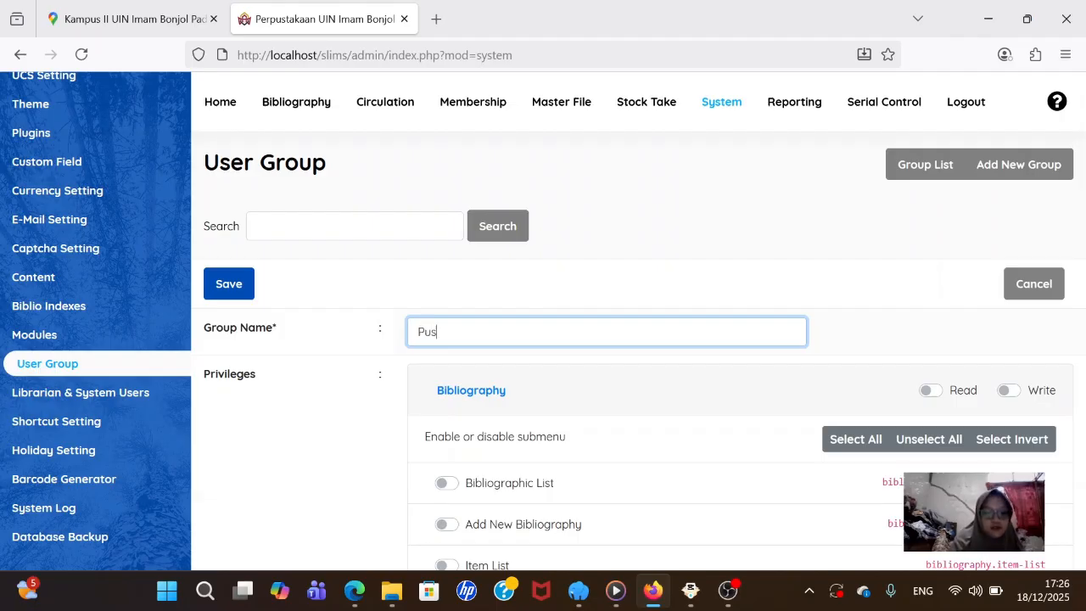
type("Pustakawan Sirkul")
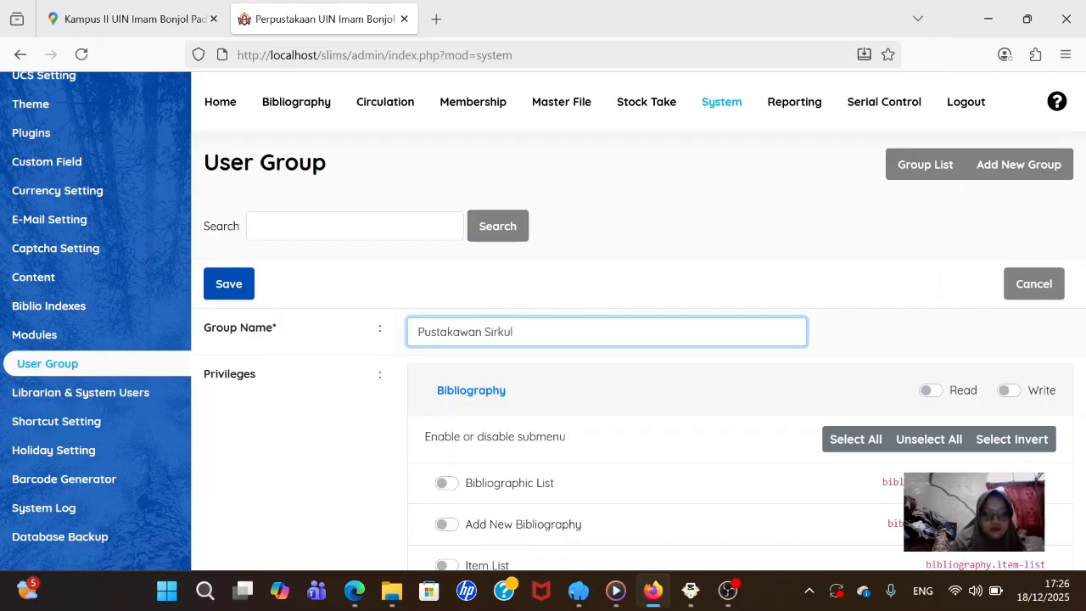
type("asi")
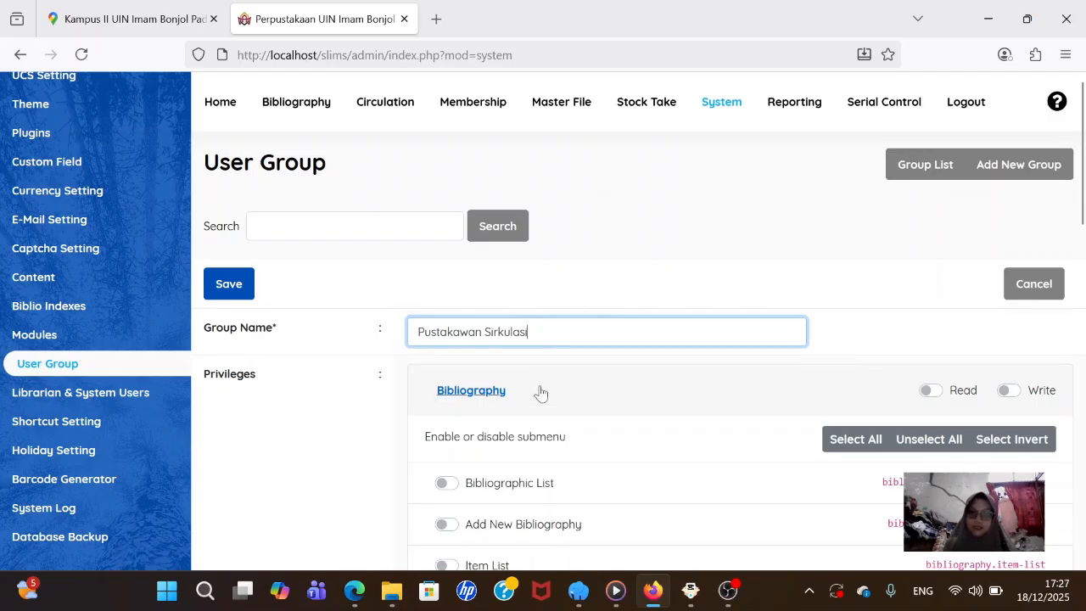
- Give the group Read and Write access to Circulation with all its submenus selected
scroll(538, 390, "down", 4)
scroll(523, 373, "down", 6)
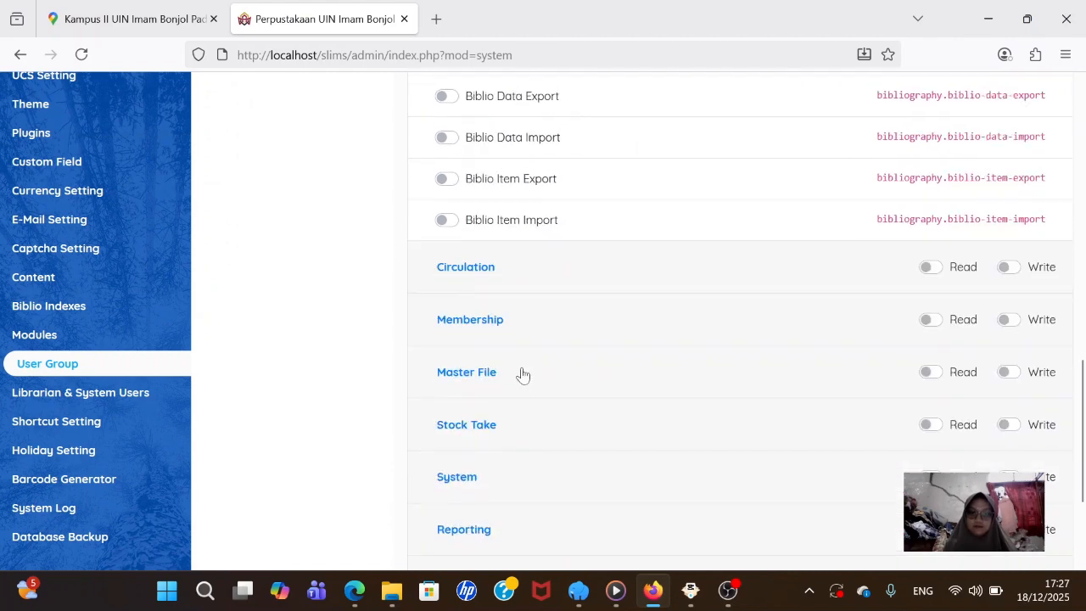
left_click(466, 267)
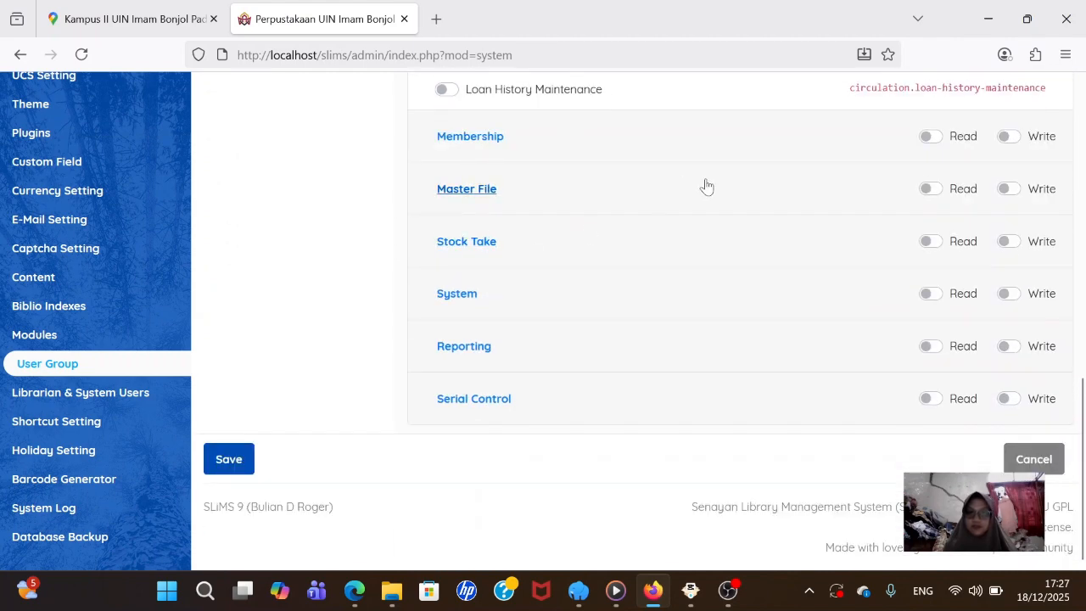
scroll(712, 191, "up", 5)
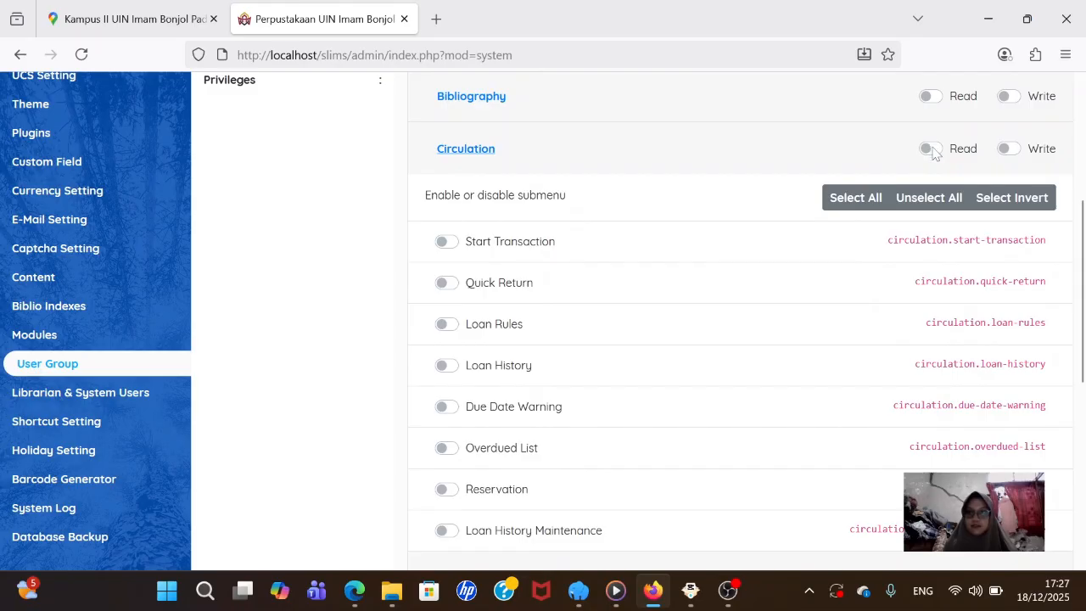
left_click(930, 149)
left_click(1011, 151)
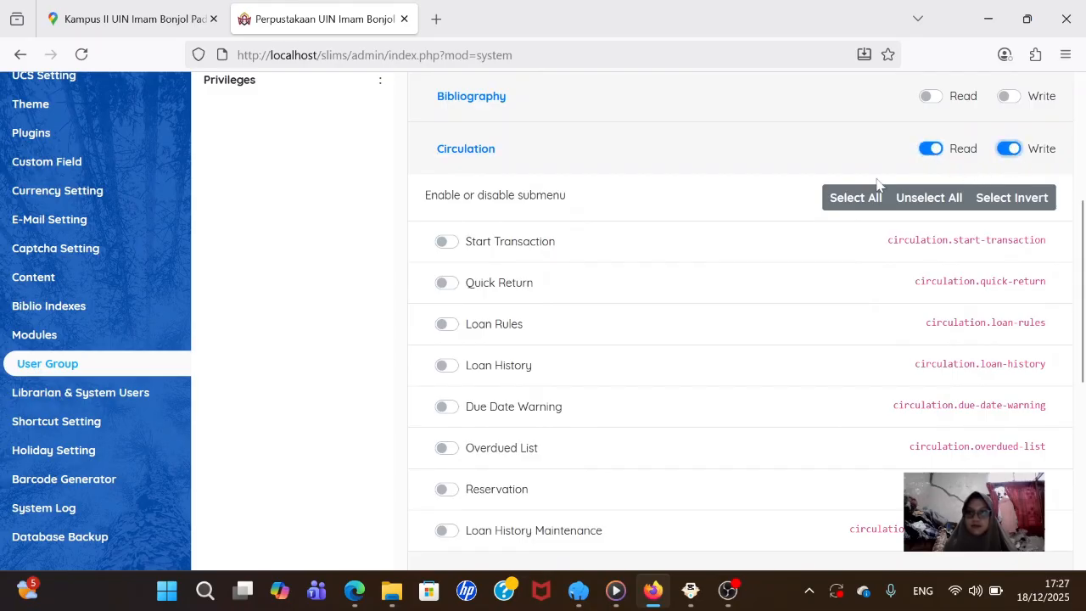
left_click(858, 196)
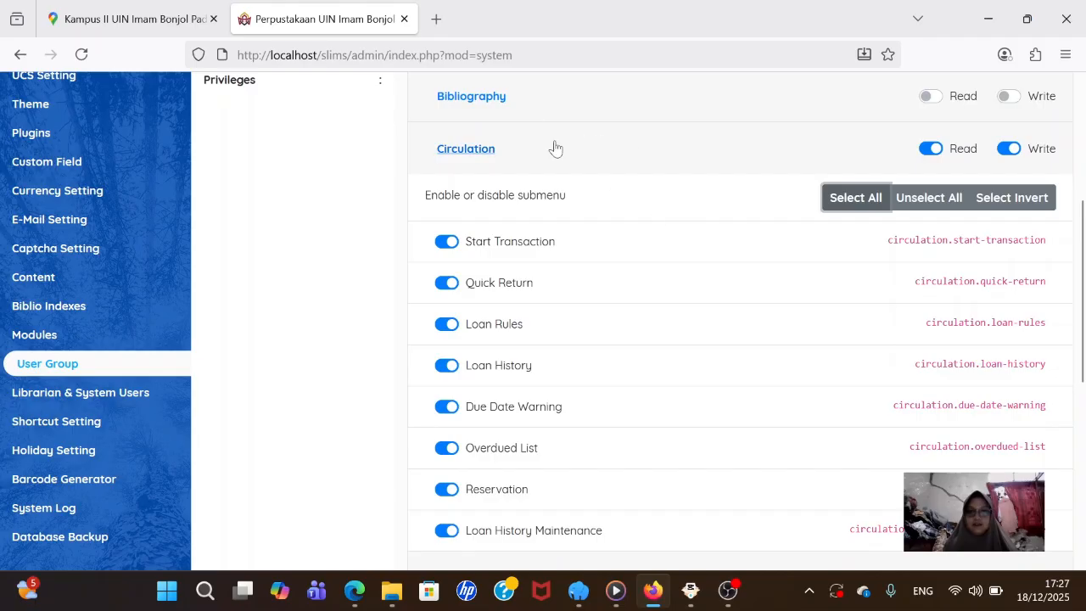
- Grant Read access to Membership and save the group
scroll(564, 161, "down", 5)
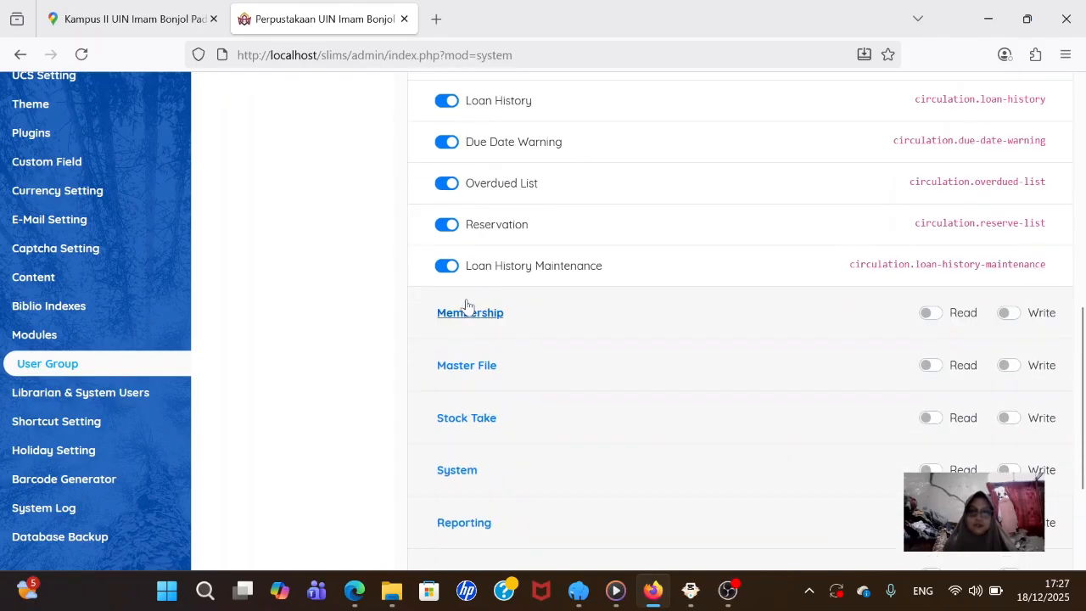
left_click(470, 314)
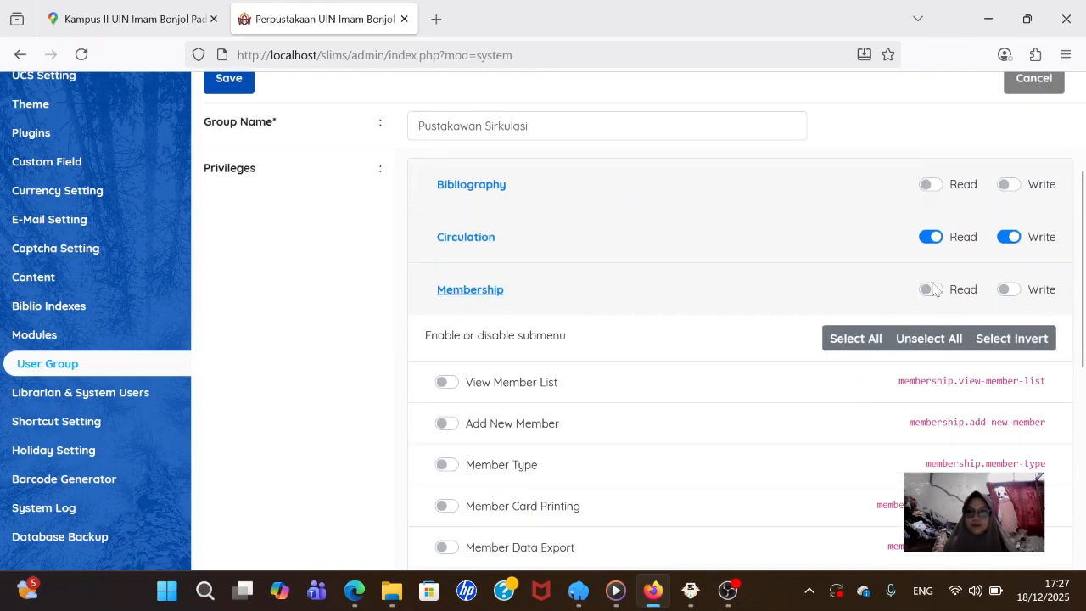
left_click(936, 292)
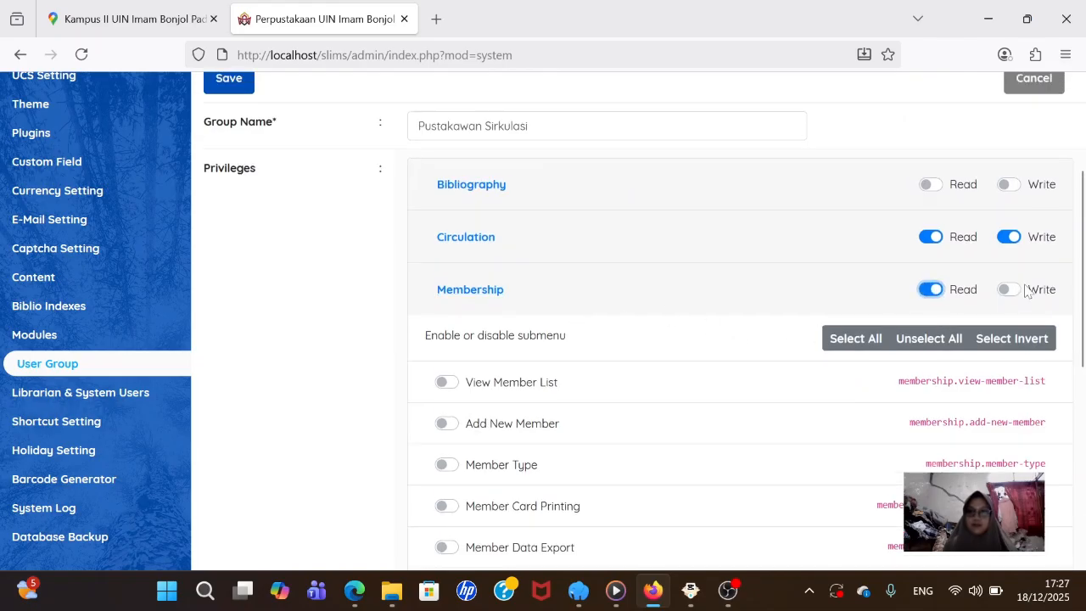
scroll(683, 390, "down", 2)
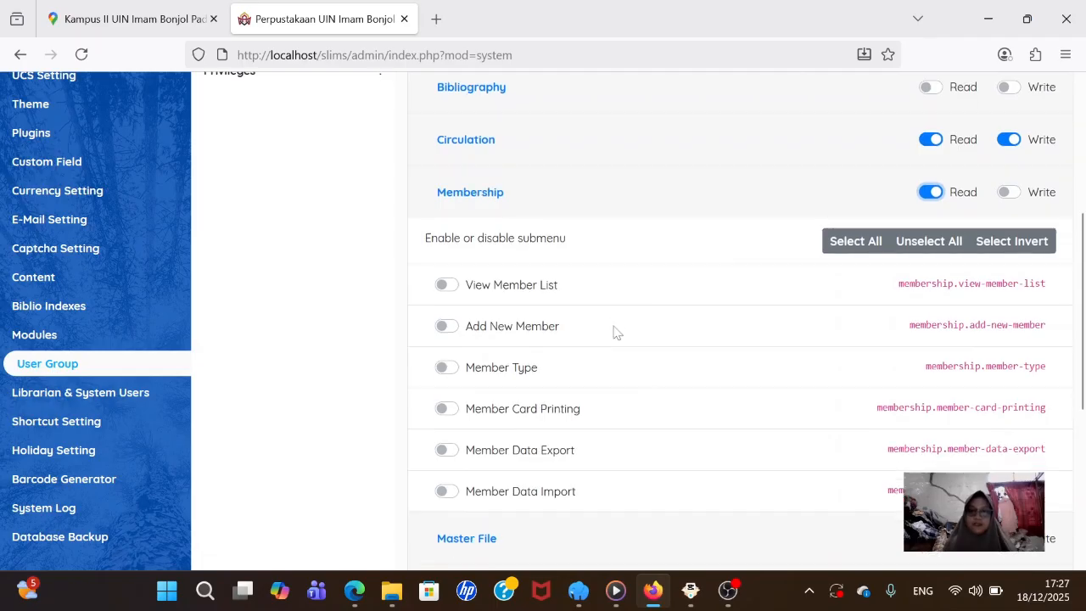
scroll(616, 332, "down", 5)
left_click(242, 462)
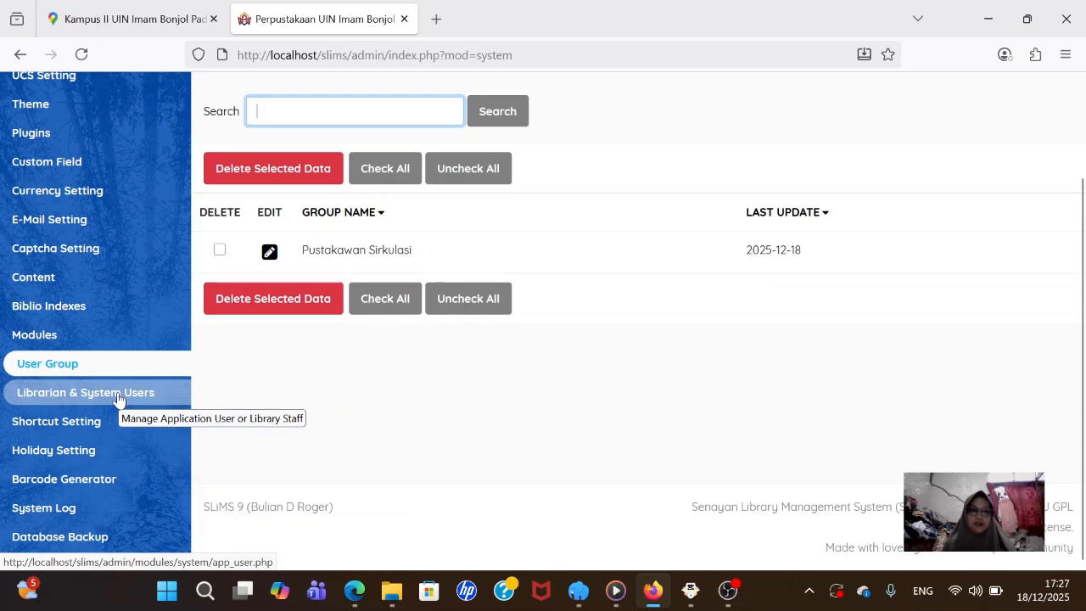
- Add a new staff user with login 'sirkulasi' and the staff member's real name picked from the suggestions
left_click(76, 389)
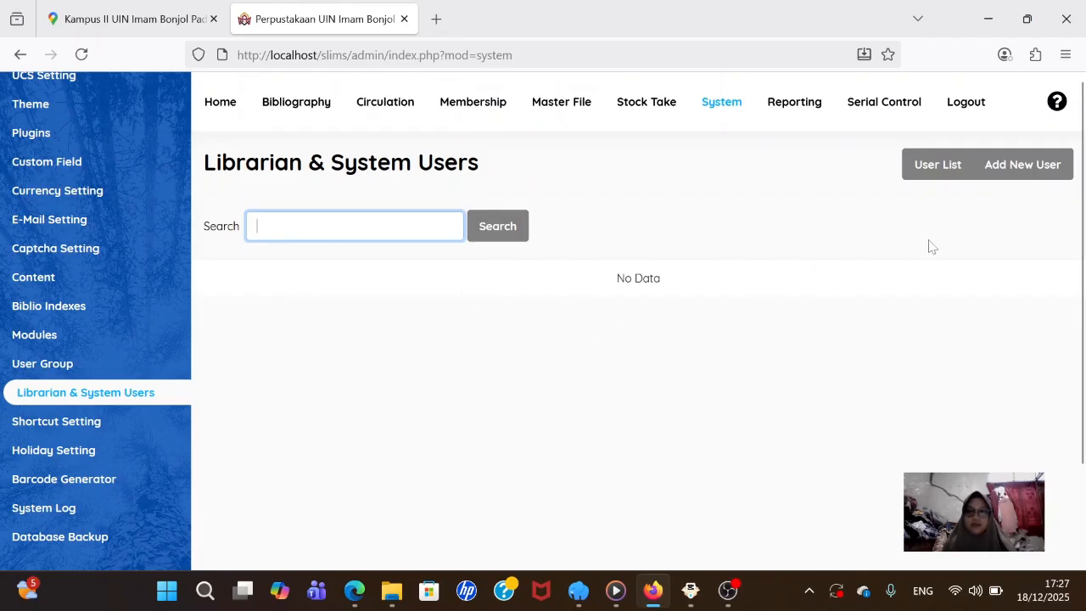
left_click(1015, 166)
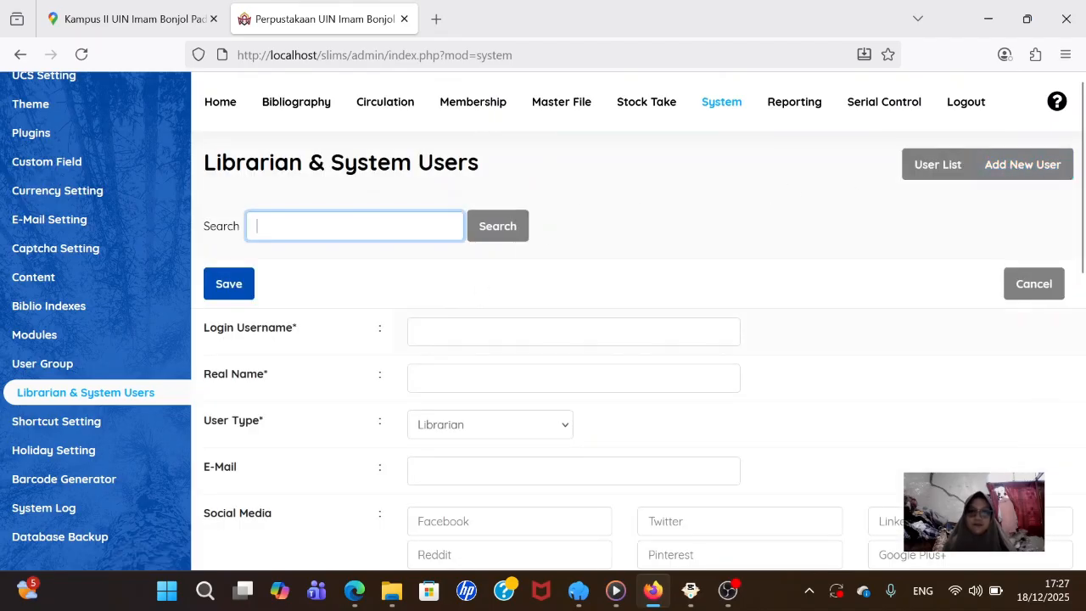
left_click(525, 332)
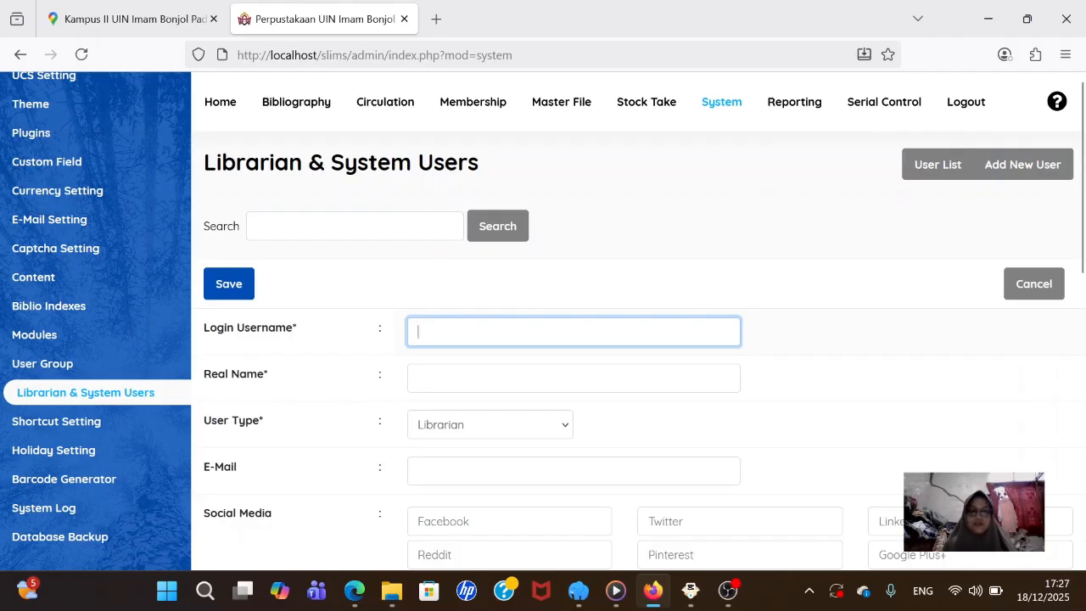
type("si")
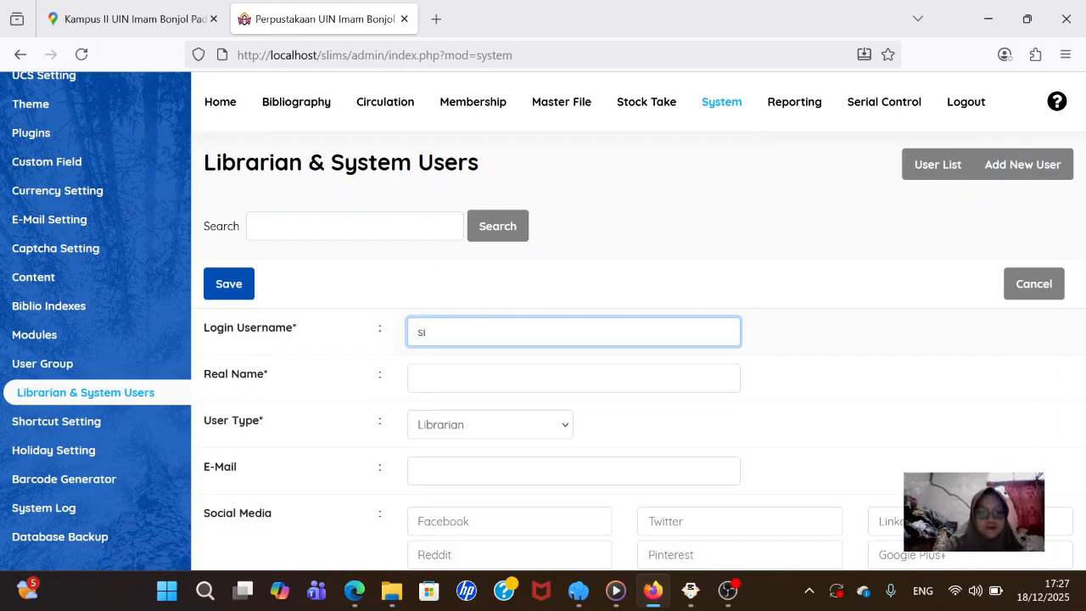
type("rkulasi")
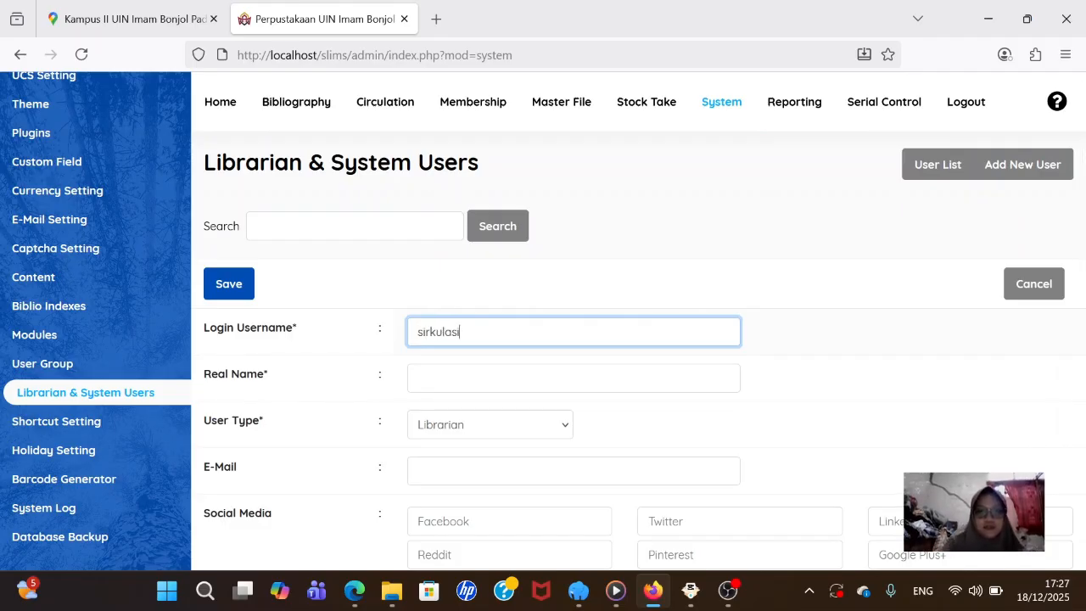
key("Tab")
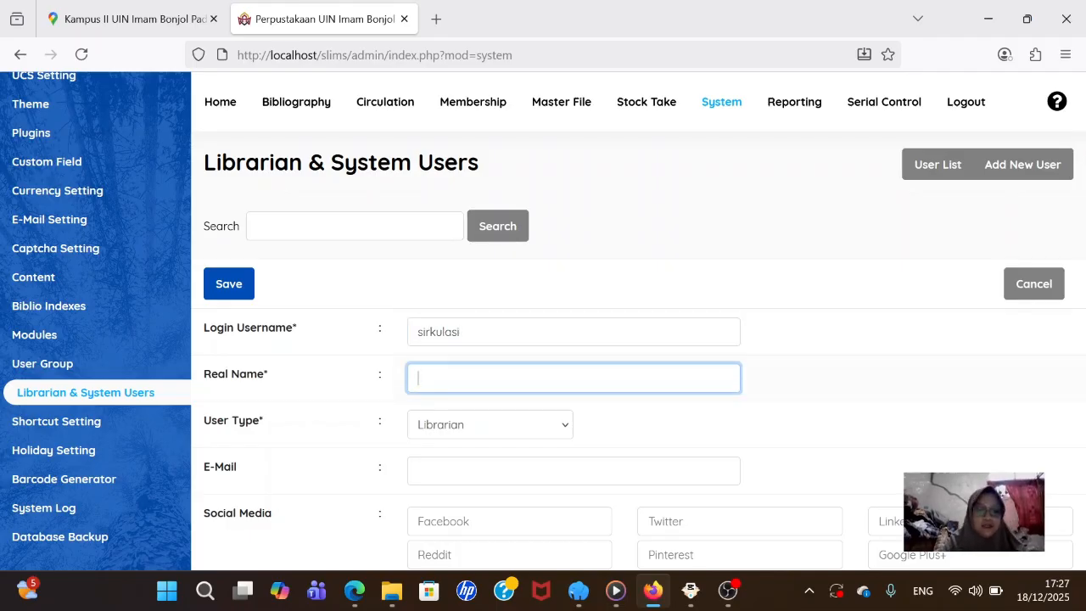
type("Amatu")
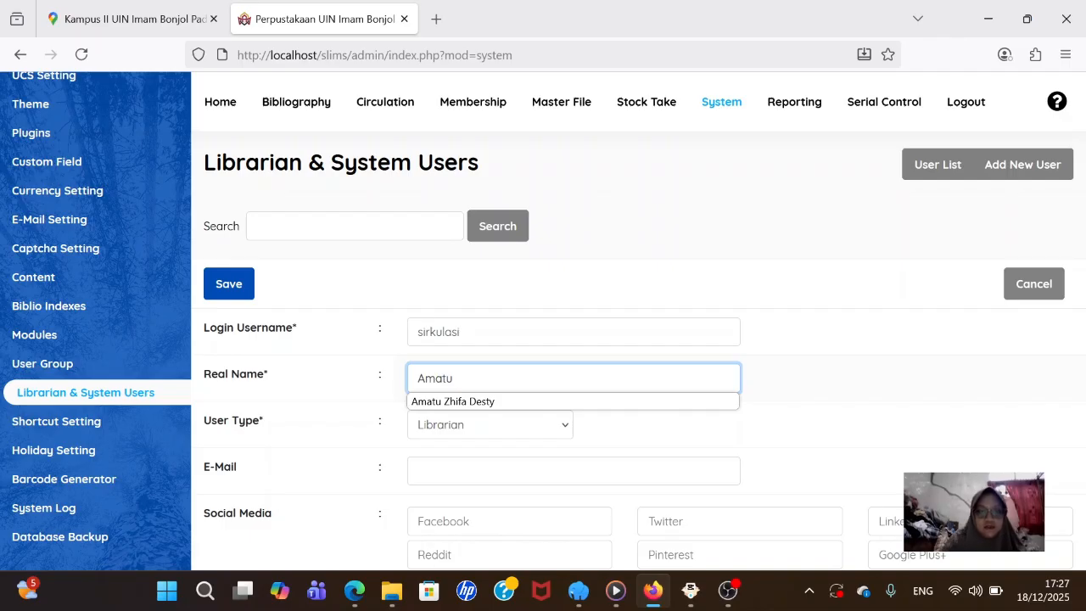
left_click(500, 400)
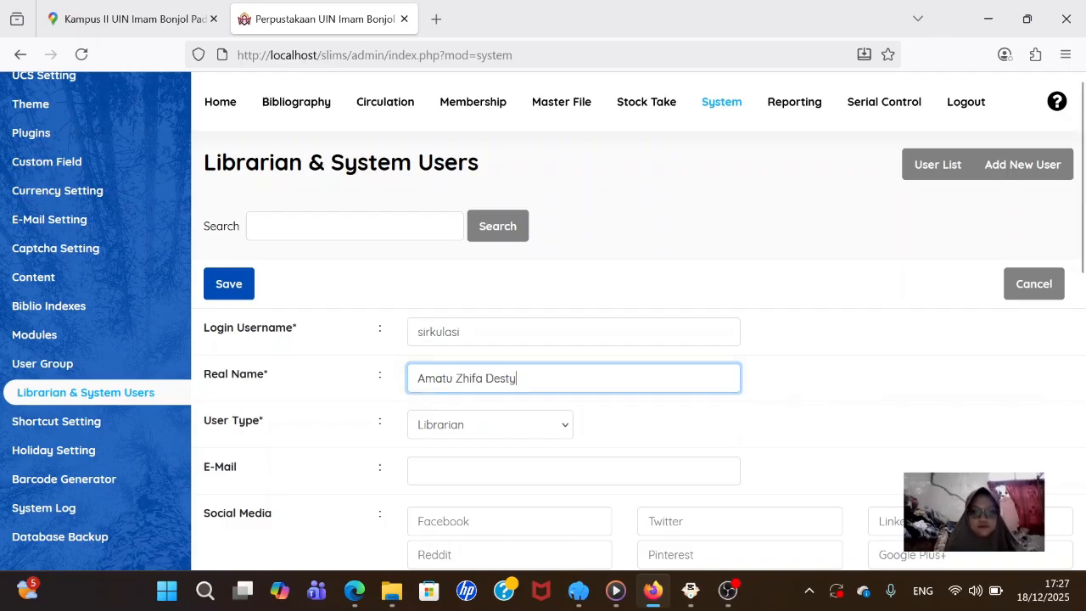
scroll(529, 430, "down", 2)
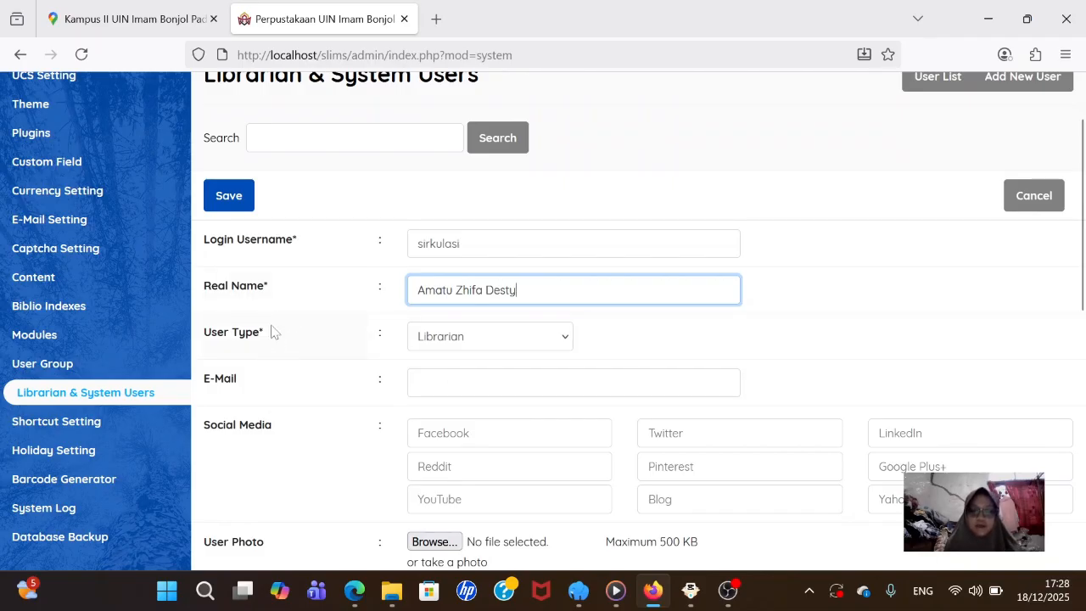
scroll(519, 399, "down", 4)
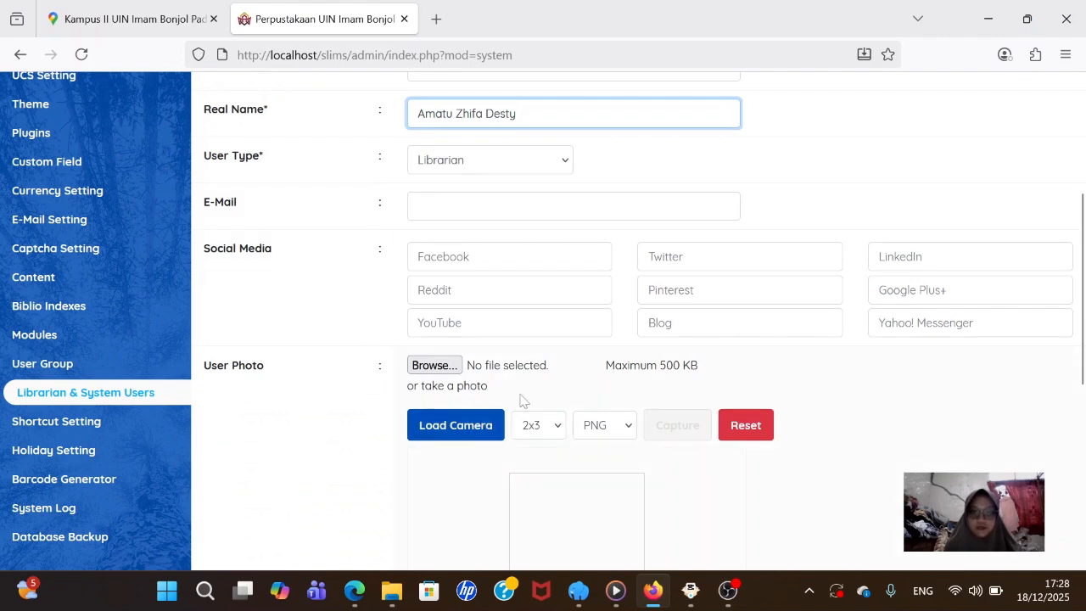
- Attach the librarian photo file to the new account
left_click(434, 365)
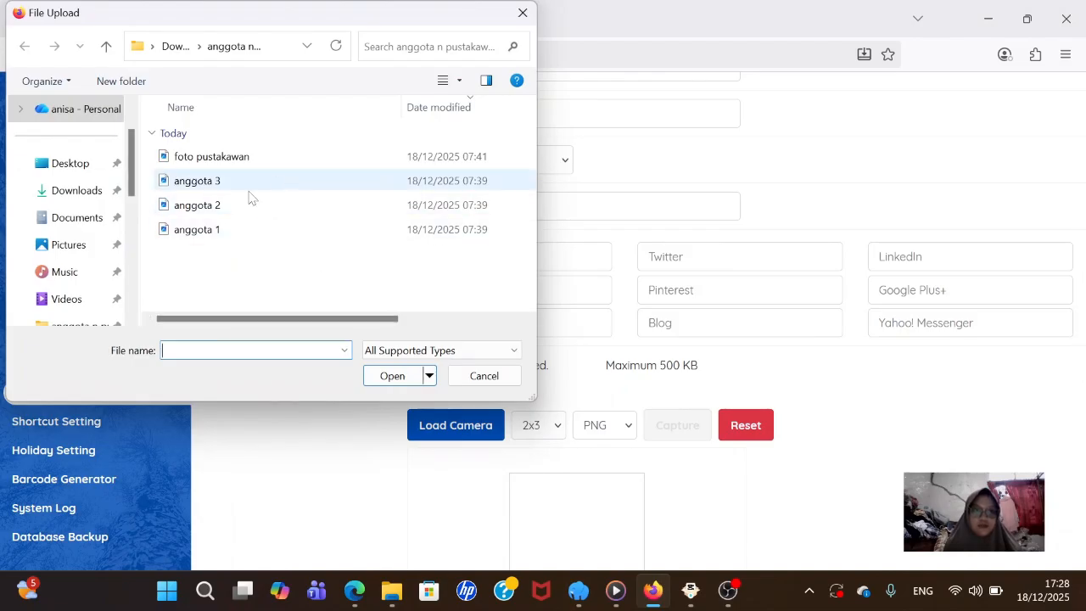
left_click(249, 158)
left_click(389, 375)
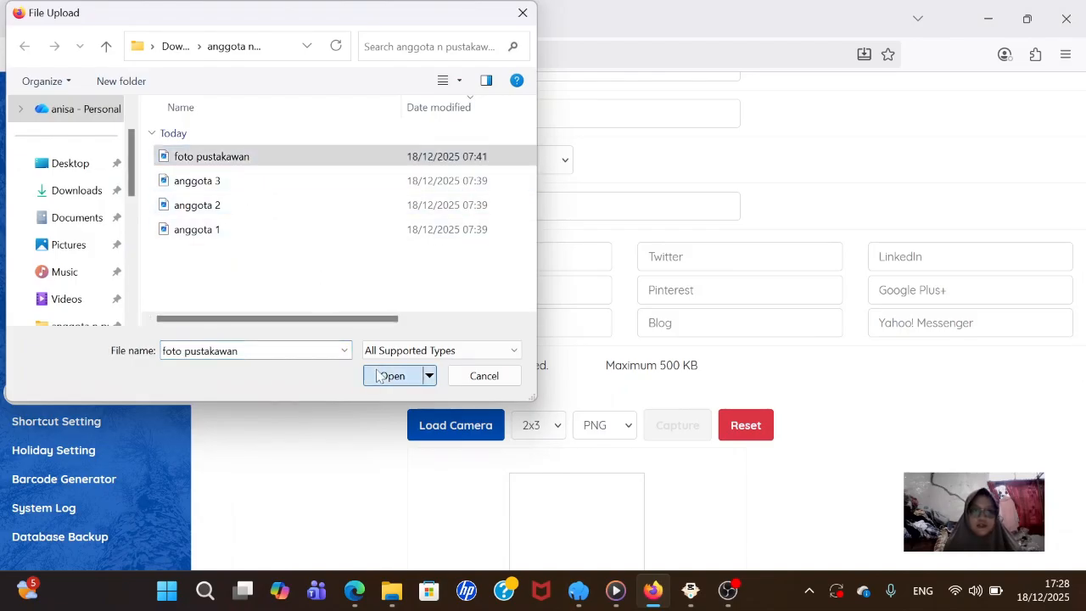
scroll(593, 433, "down", 1)
scroll(594, 433, "down", 1)
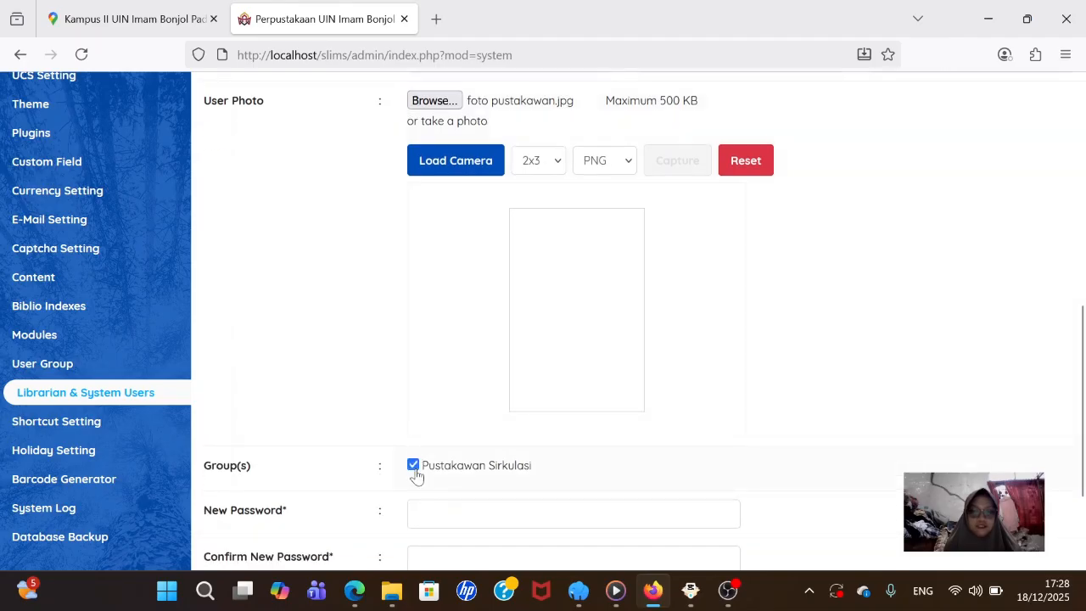
scroll(424, 483, "down", 1)
- Enter the account password and repeat it in the confirmation field
left_click(441, 434)
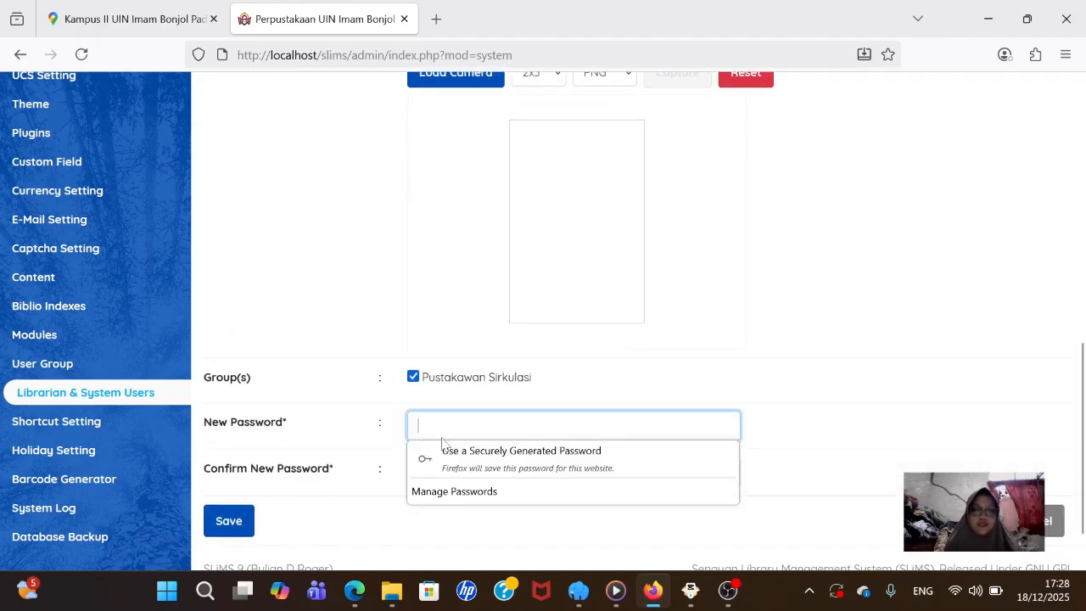
type("•••")
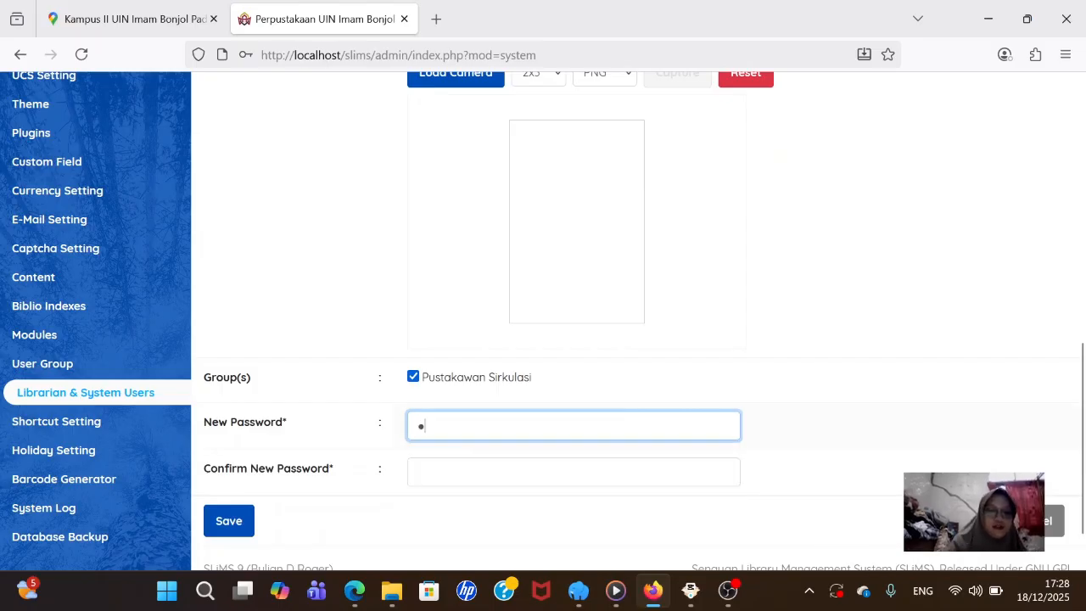
key("BackSpace")
key("BackSpace")
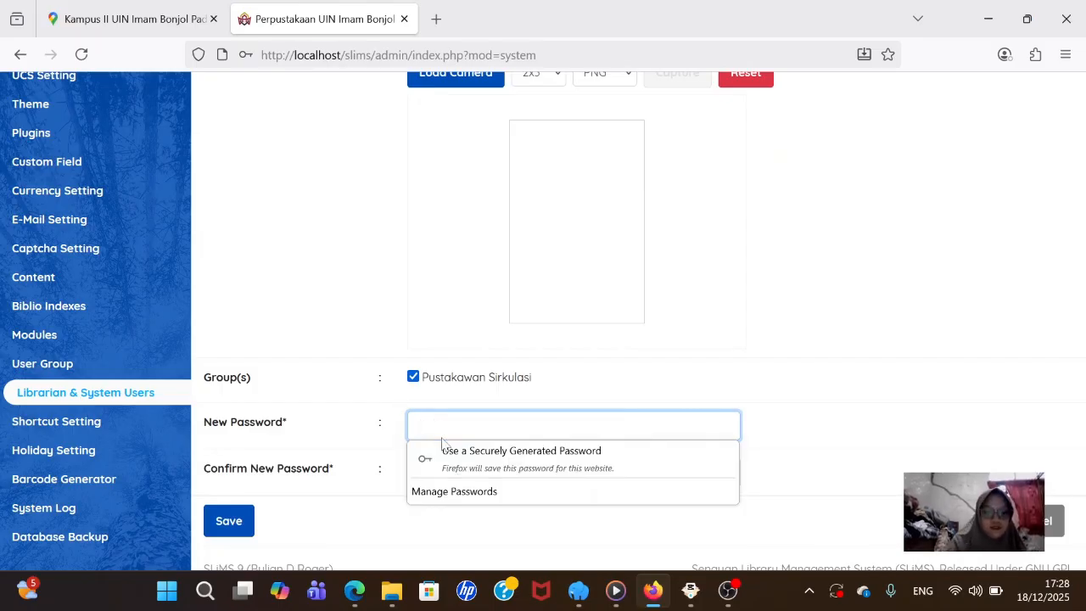
type("•••••")
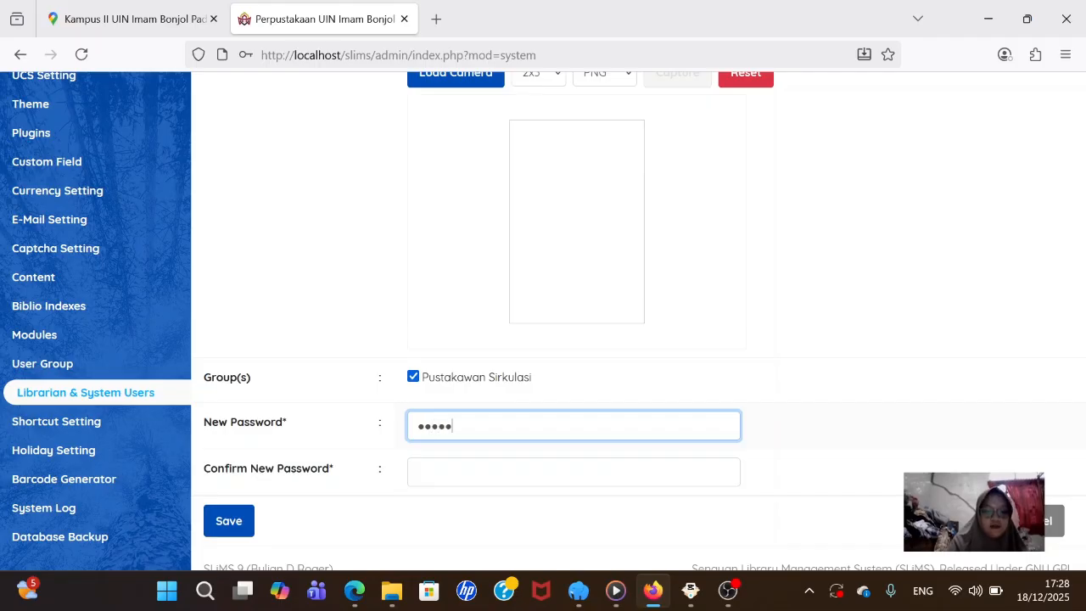
type("•••")
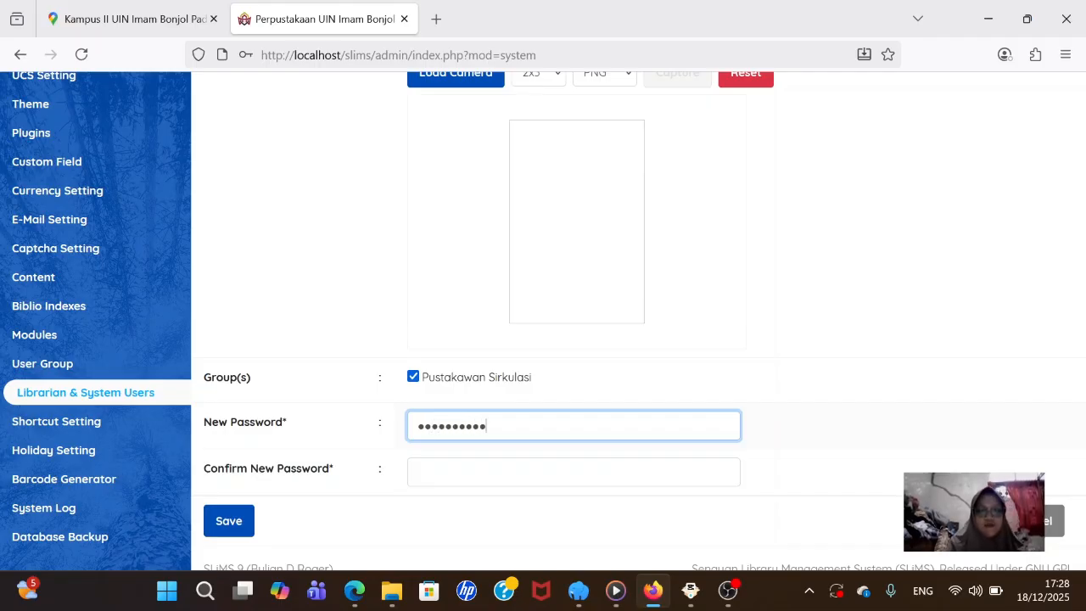
left_click_drag(494, 426, 458, 425)
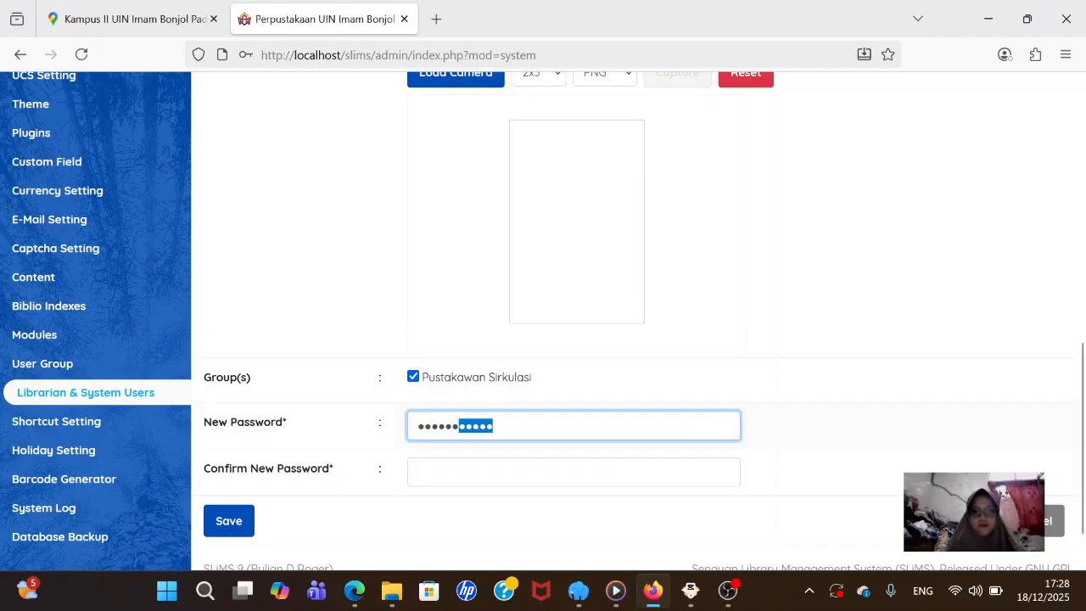
left_click(458, 426)
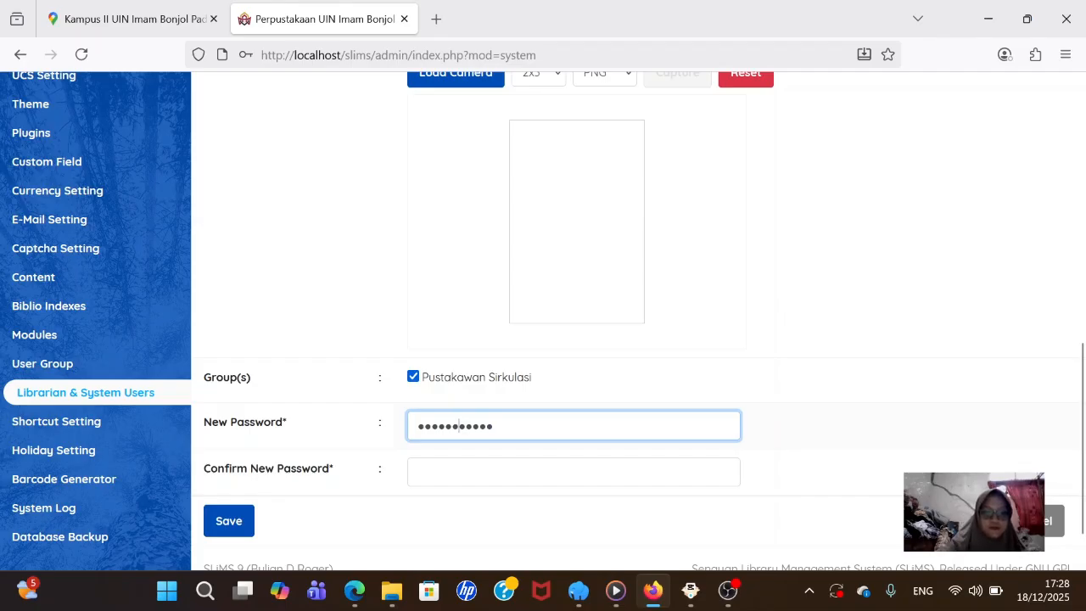
left_click(475, 472)
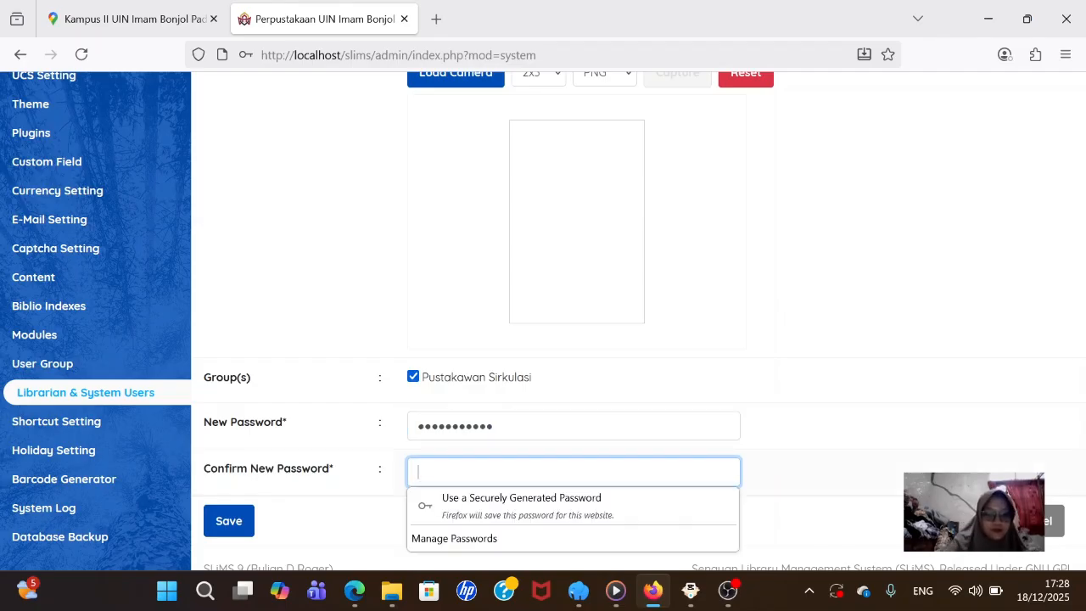
type("••••••••")
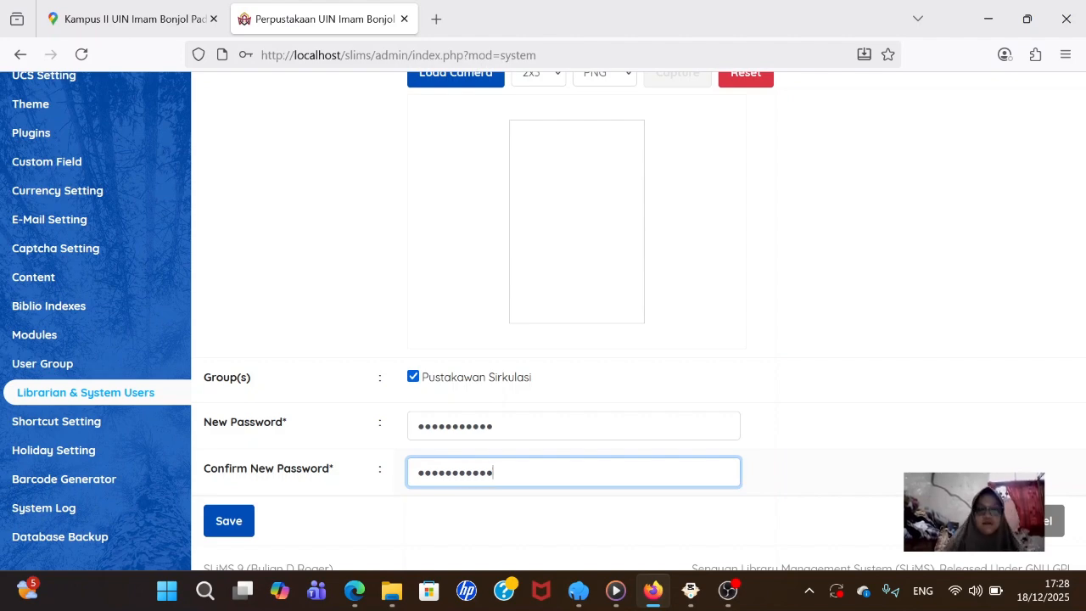
- Save the librarian account and decline Firefox's offer to store the password
left_click(223, 522)
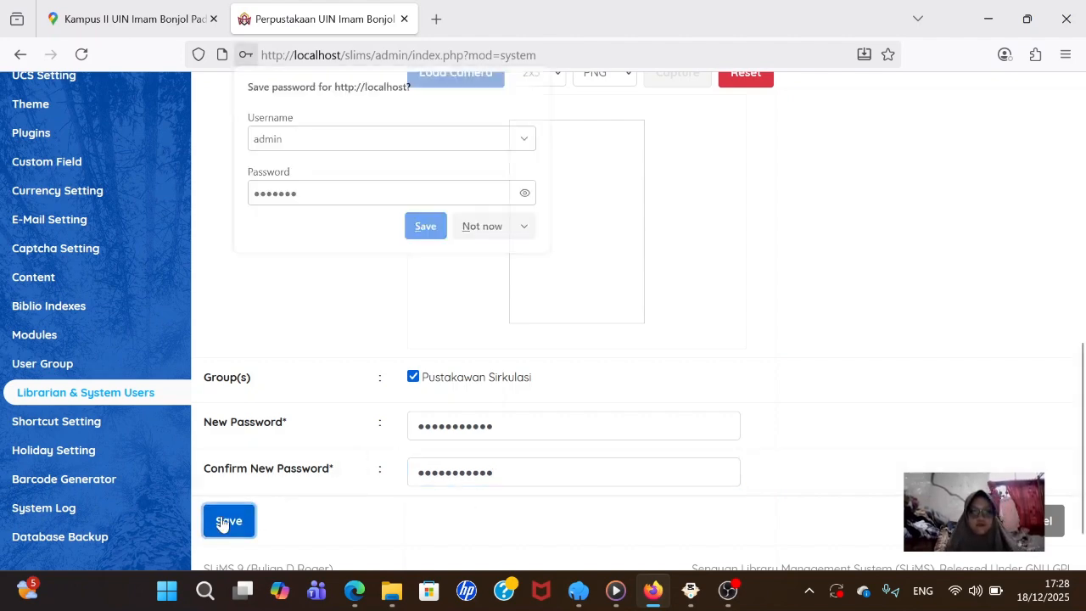
left_click(525, 193)
left_click(525, 193)
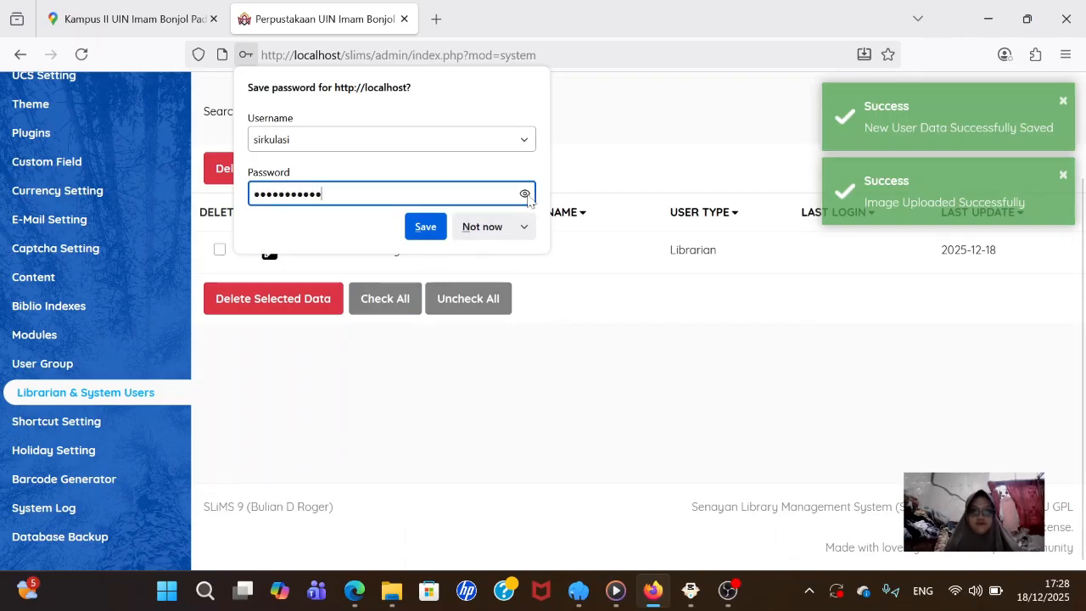
left_click(487, 229)
scroll(557, 230, "up", 3)
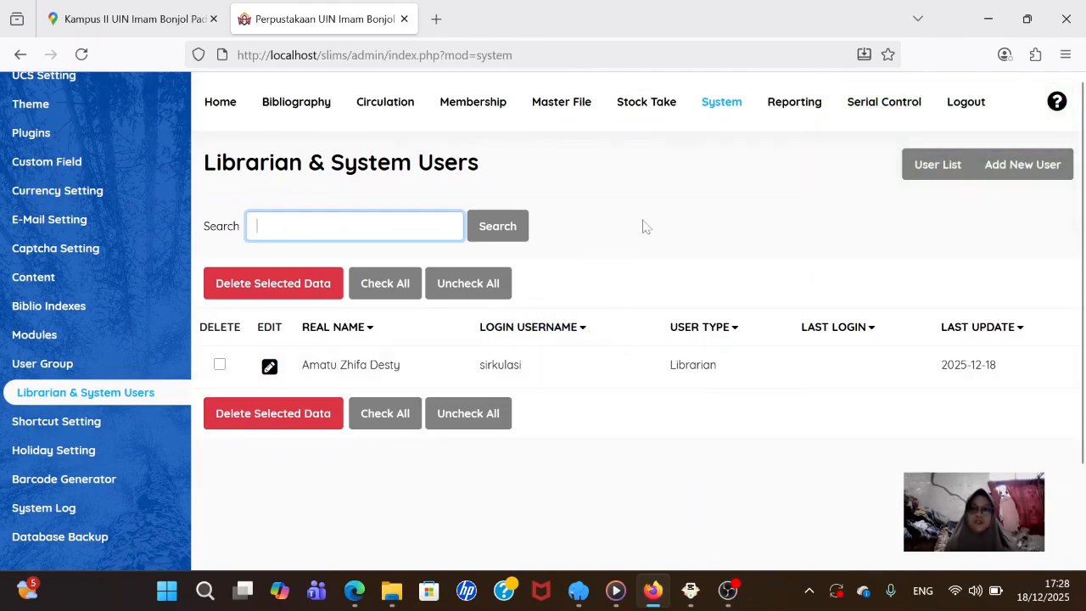
- Log out, sign in as 'sirkulasi' with its password, and dismiss the save-password prompt
left_click(960, 102)
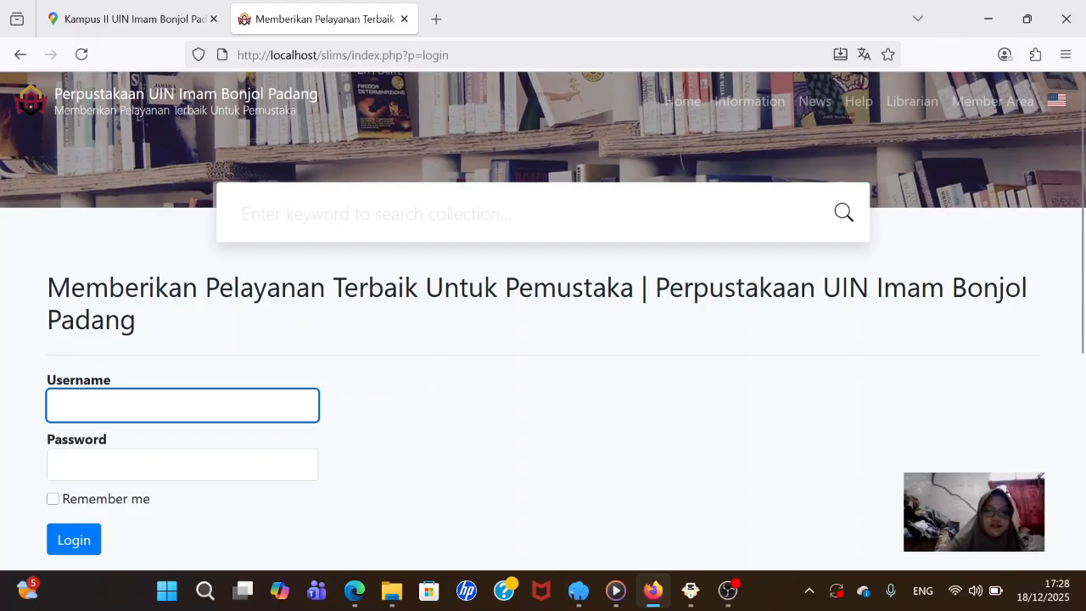
type("sirku")
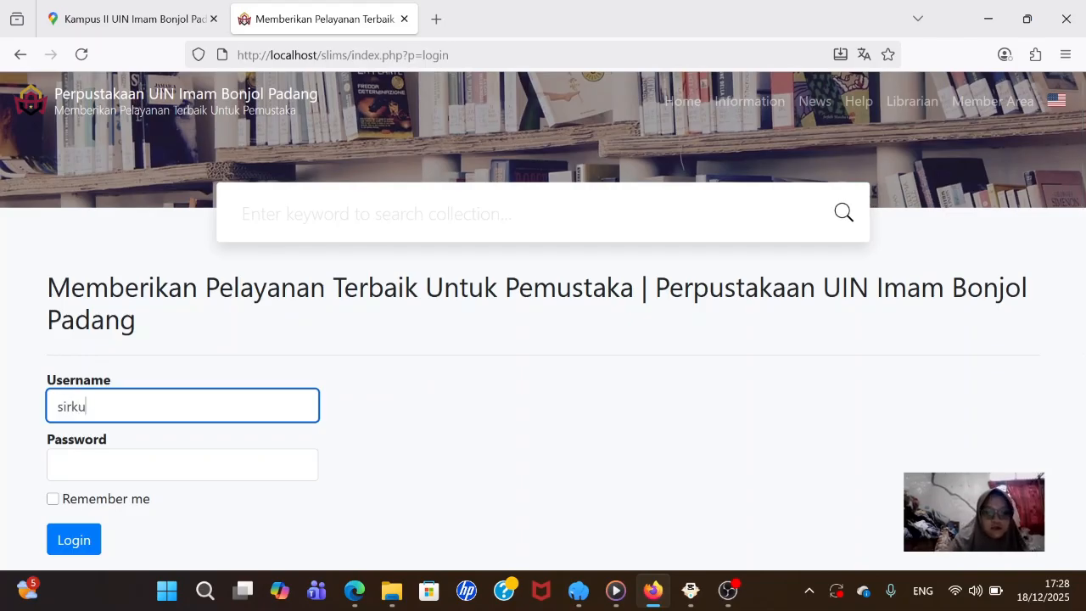
type("lasi")
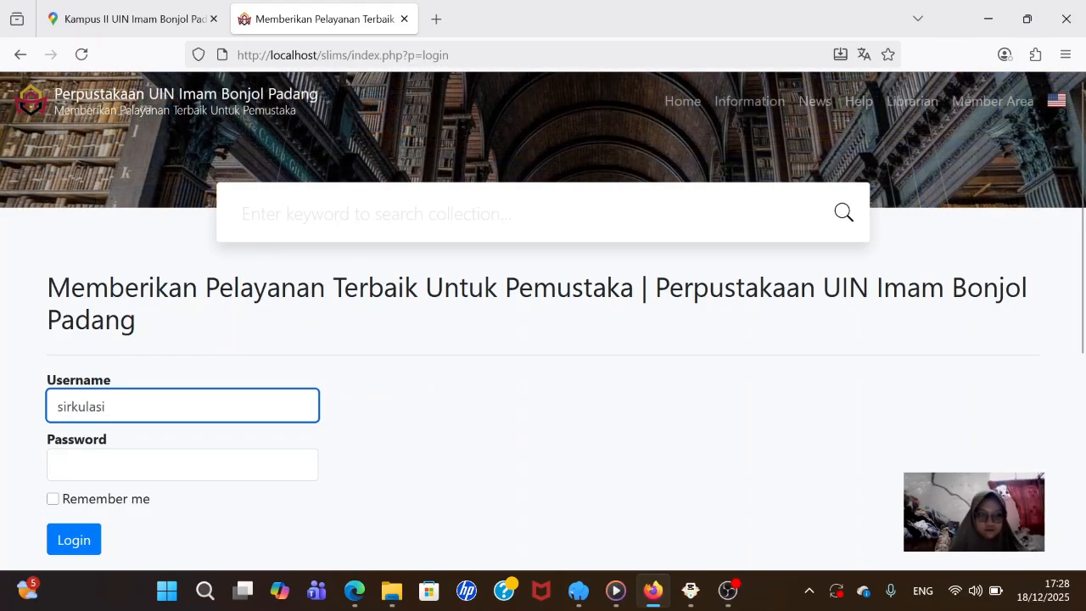
key("Tab")
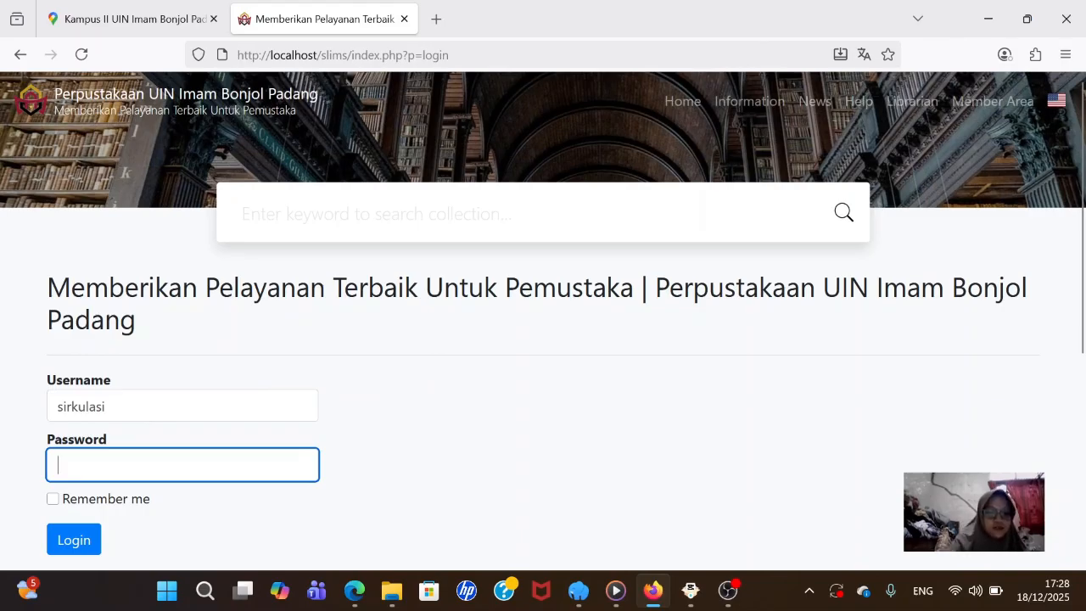
type("*******")
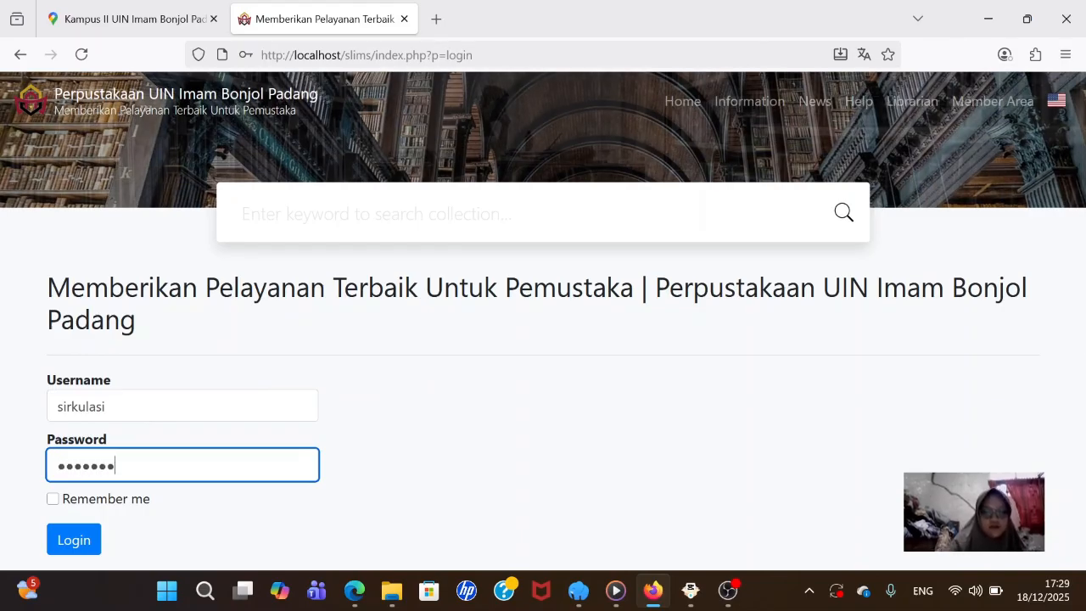
type("***")
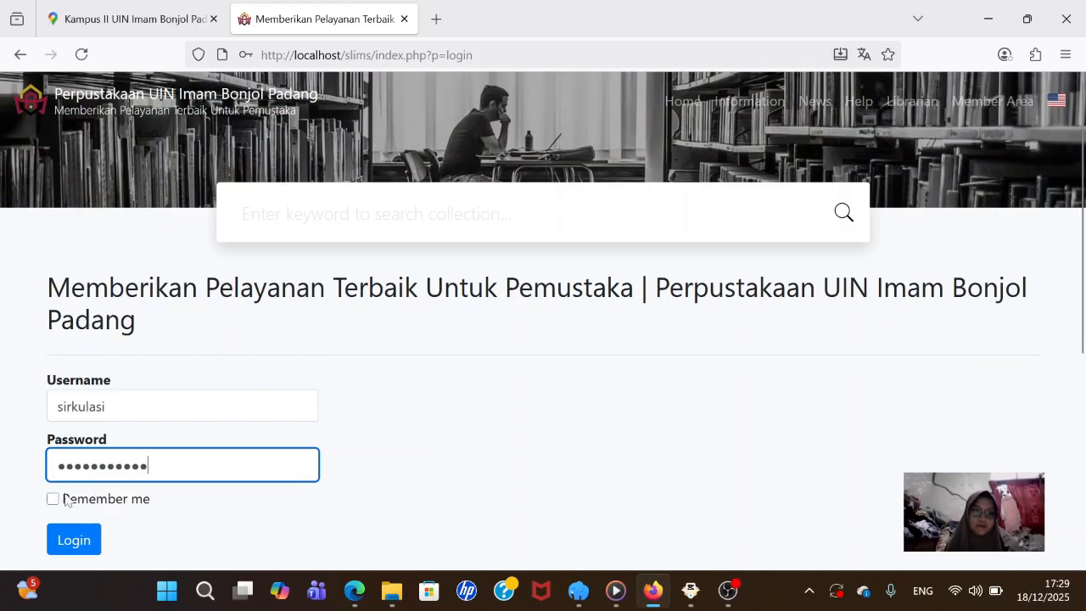
left_click(76, 540)
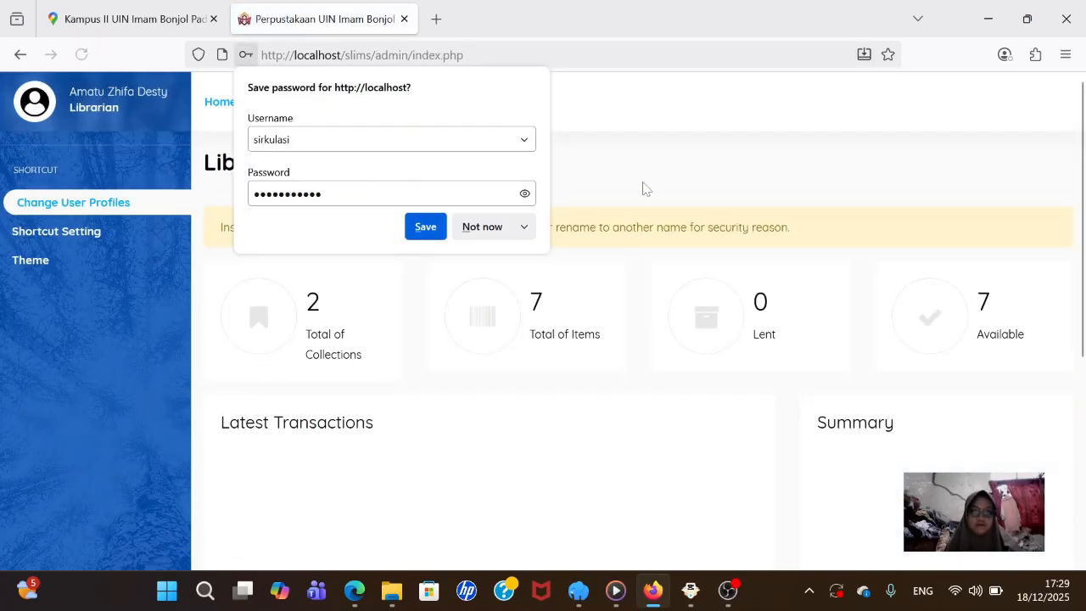
left_click(521, 231)
left_click(480, 229)
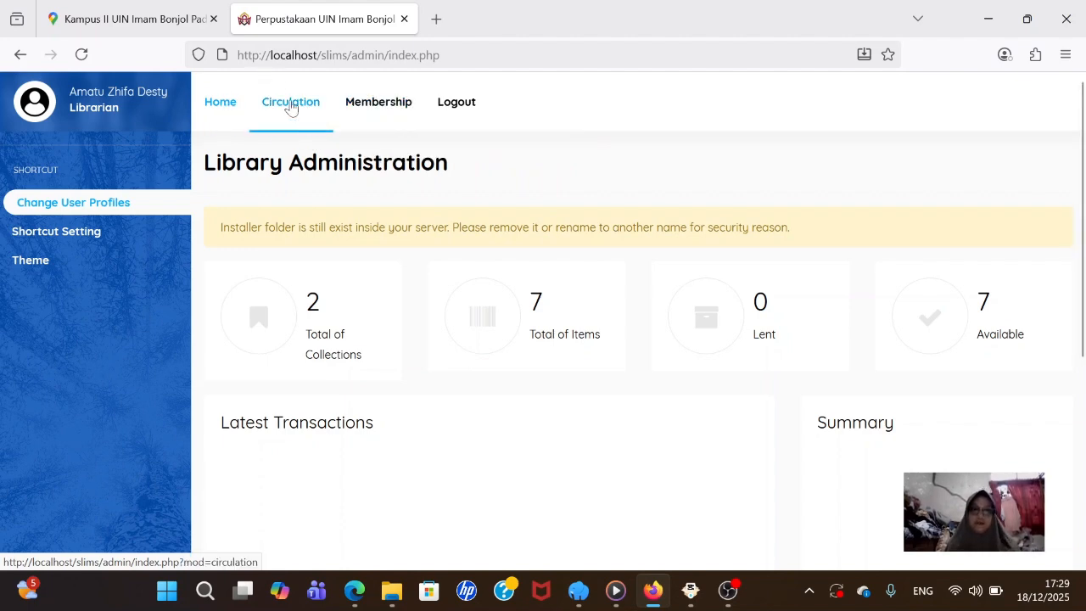
- Start a Circulation transaction for the first member matching ID '2022'
left_click(307, 117)
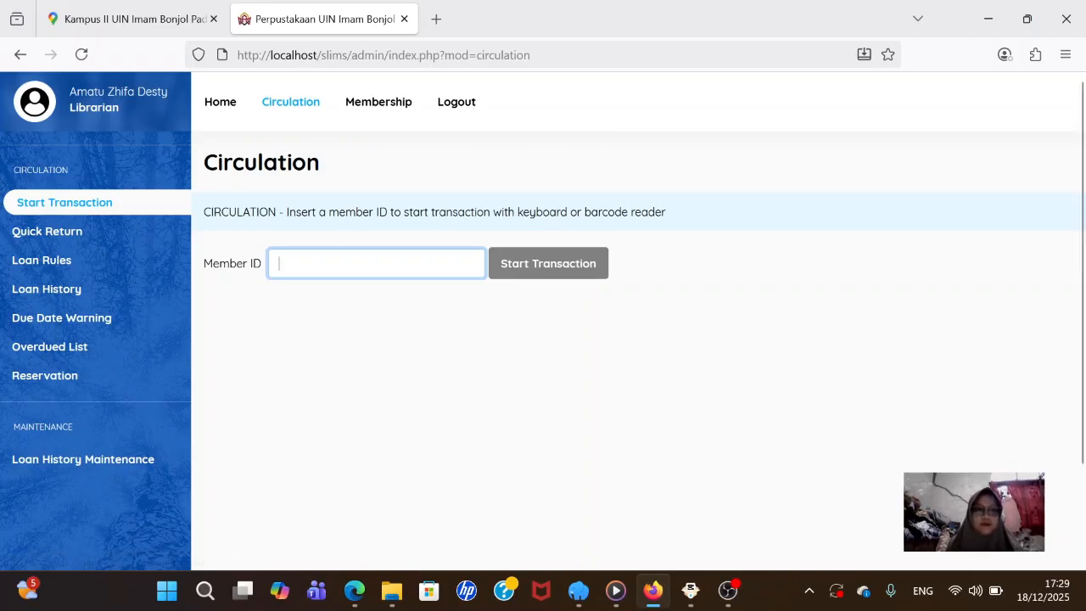
type("20")
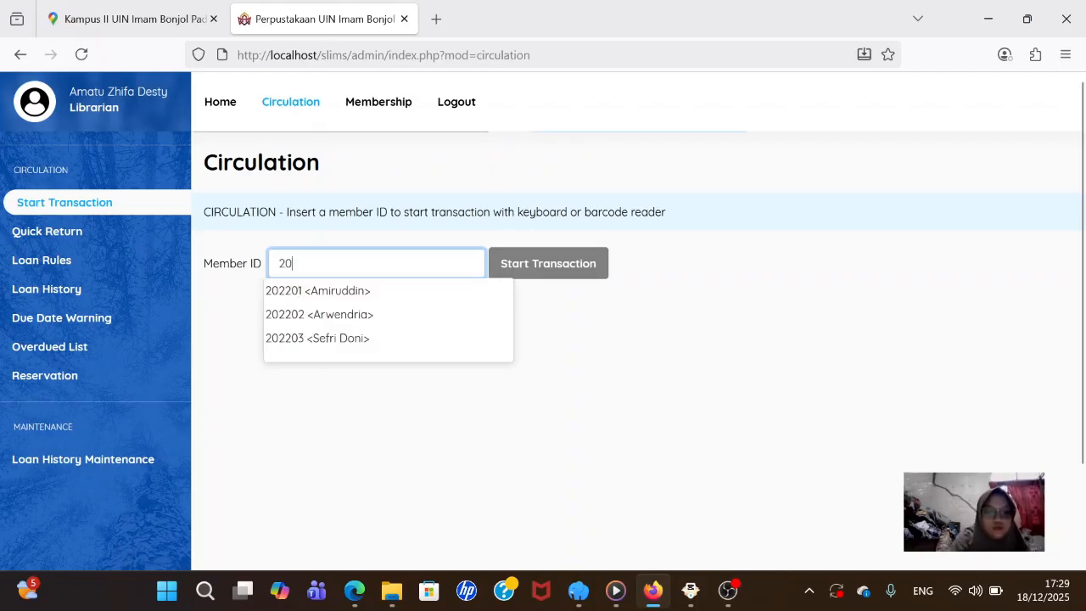
type("22")
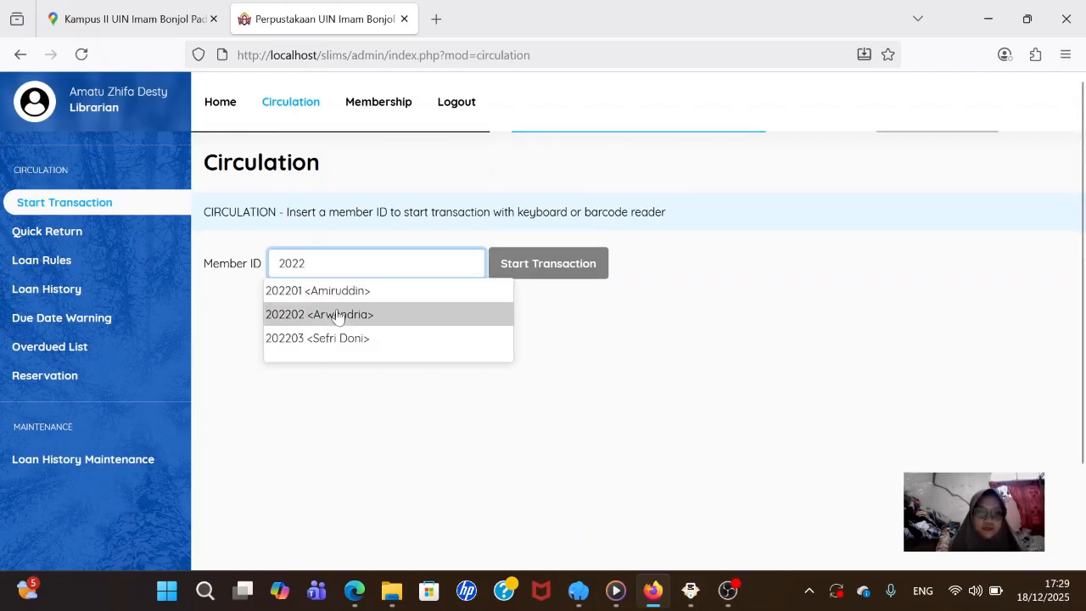
left_click(345, 292)
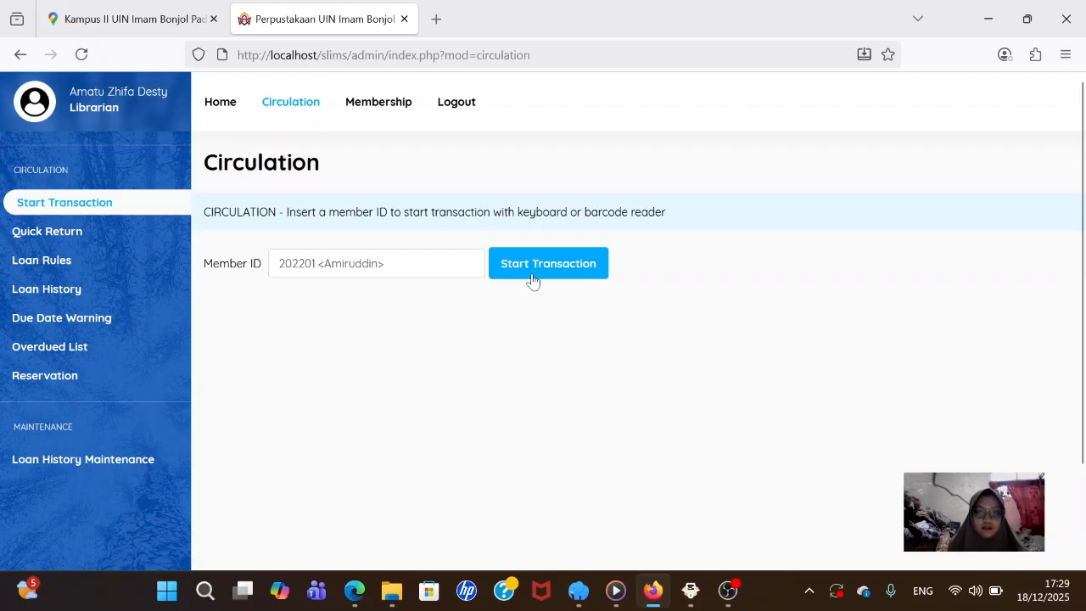
left_click(532, 276)
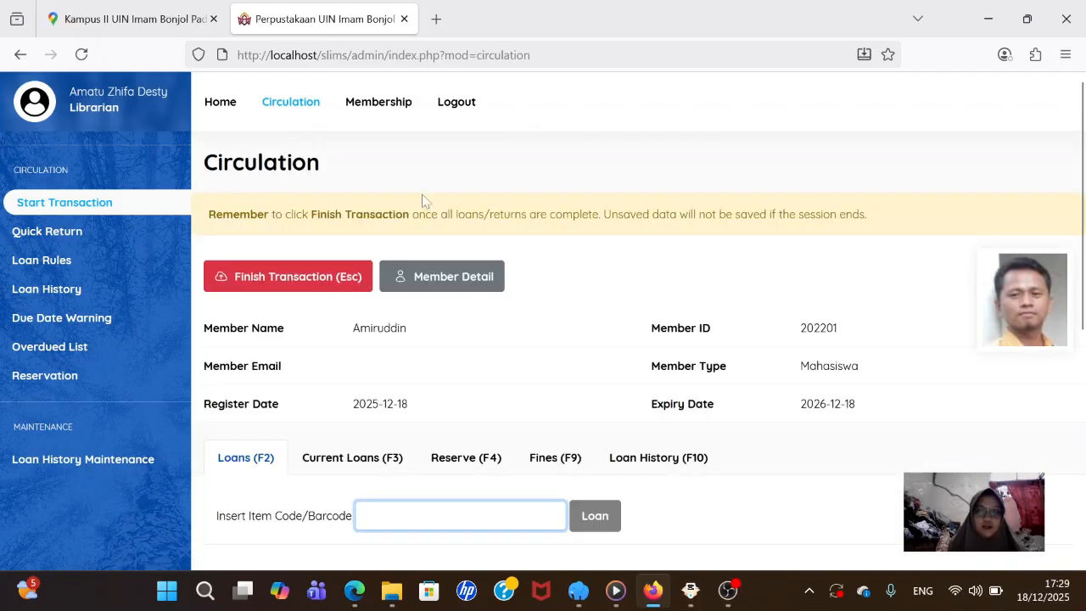
left_click(438, 18)
- Load the SLiMS public homepage at localhost/slims in the new tab
left_click(424, 55)
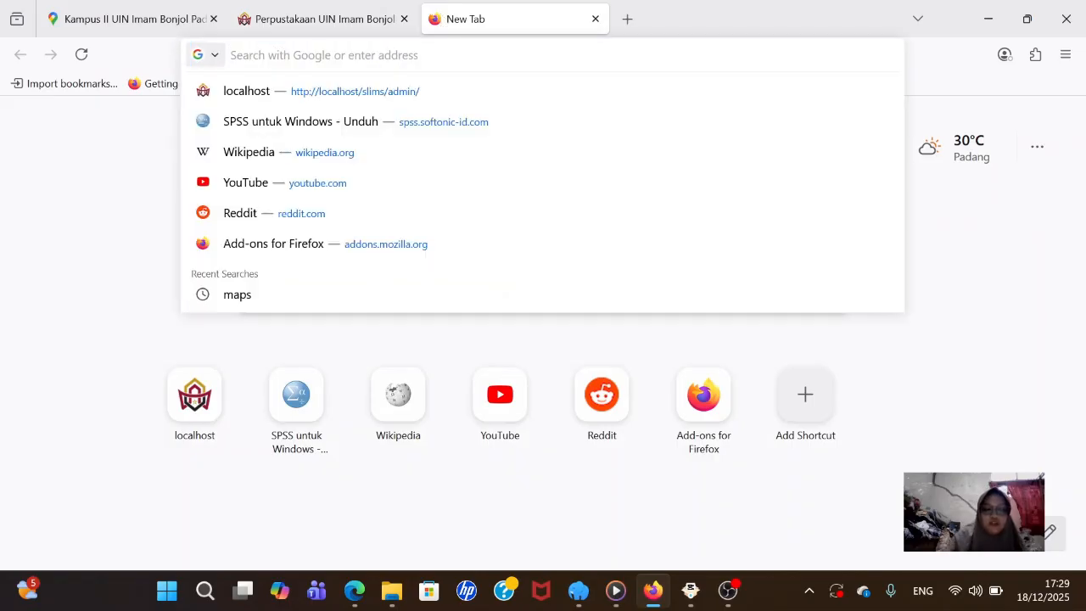
type("s")
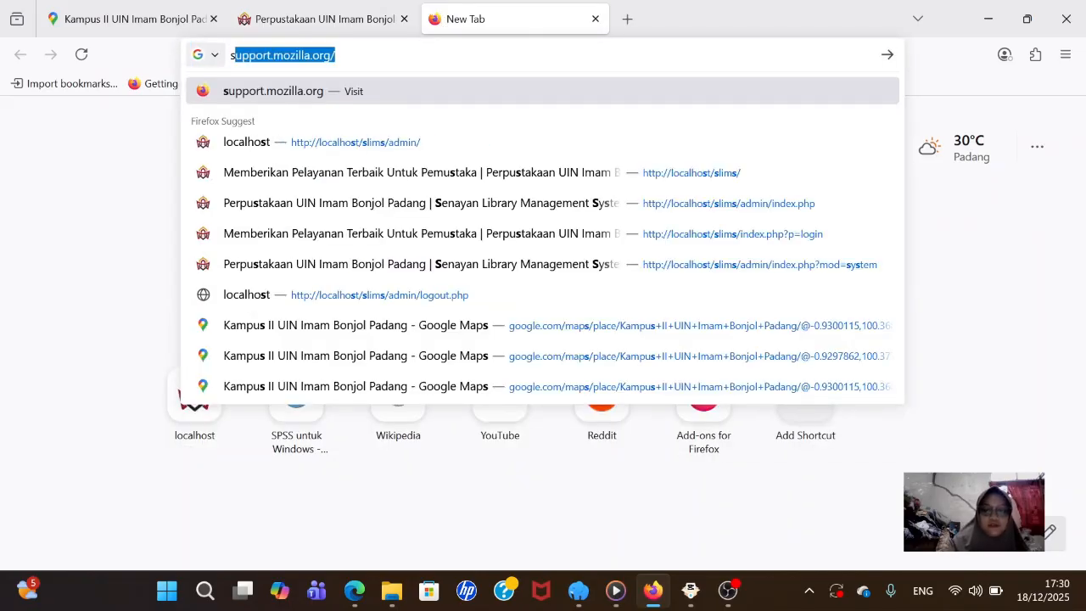
key("BackSpace")
type("l")
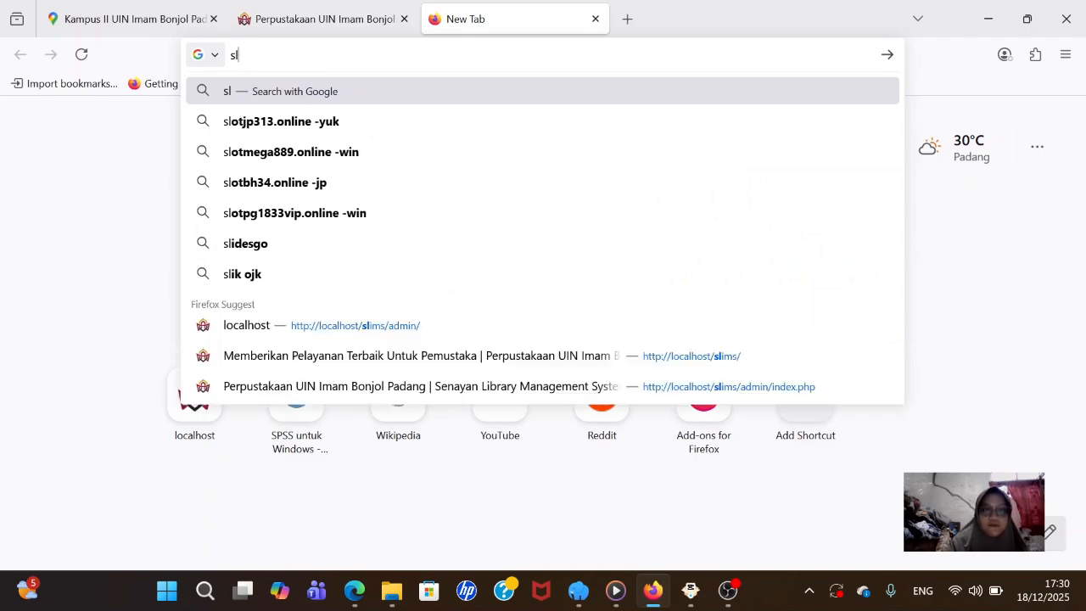
key("BackSpace")
key("BackSpace")
type("loca")
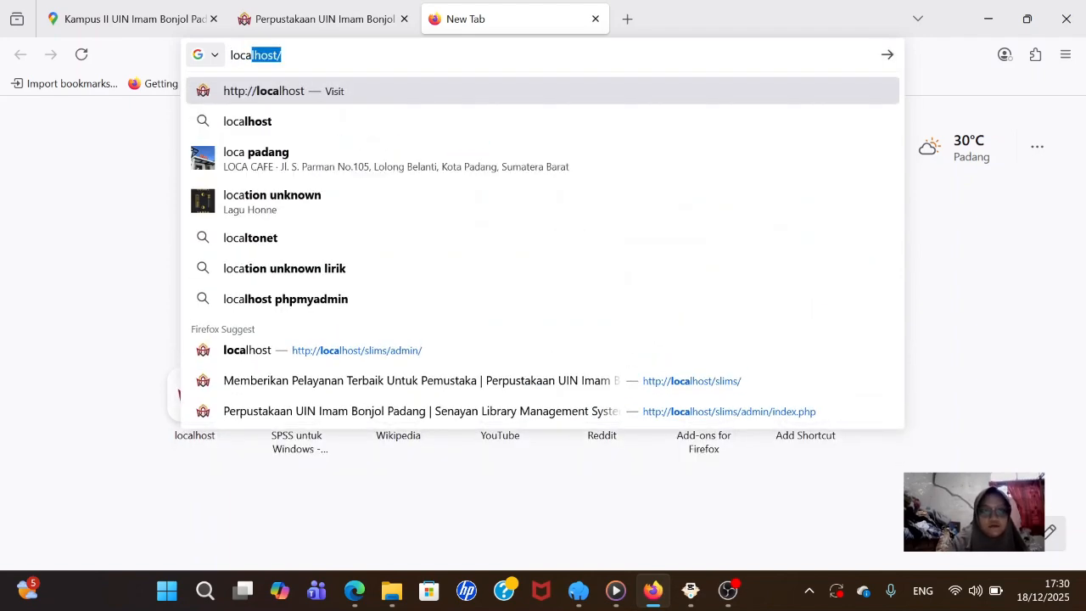
type("l")
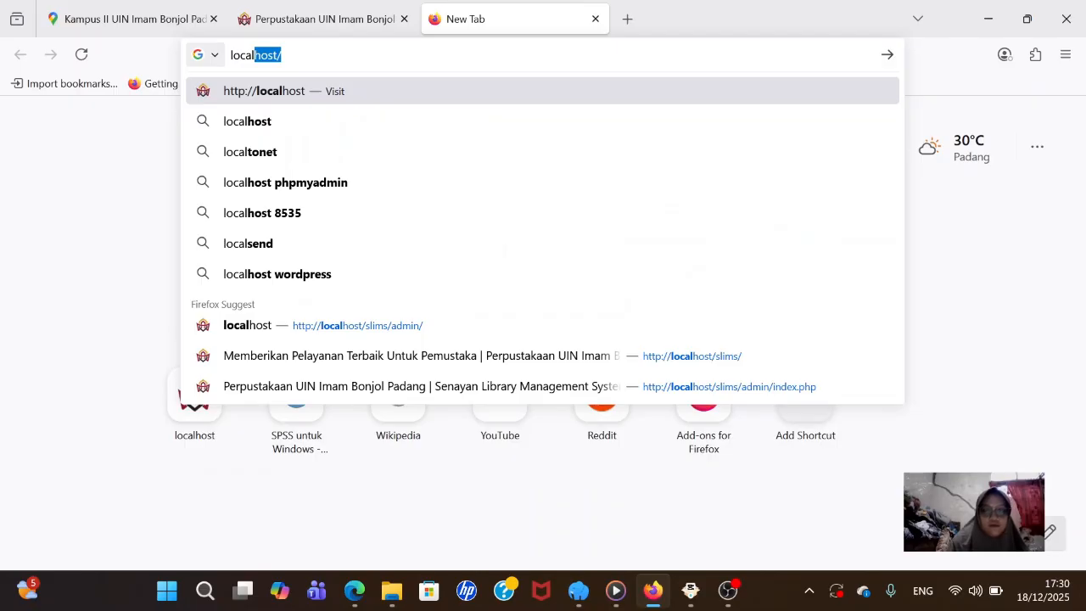
type("ho")
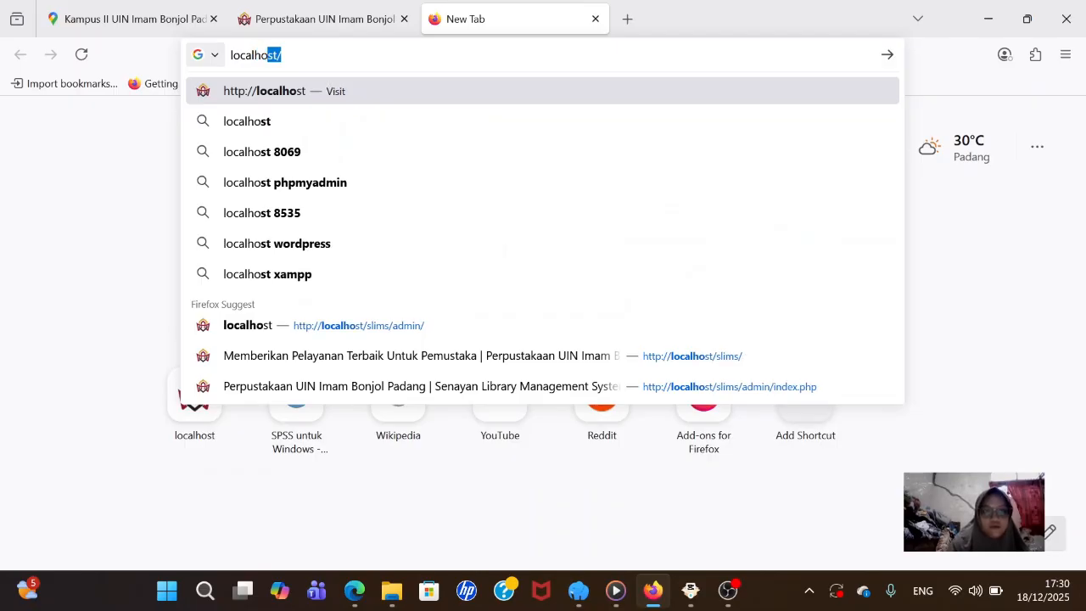
type("st")
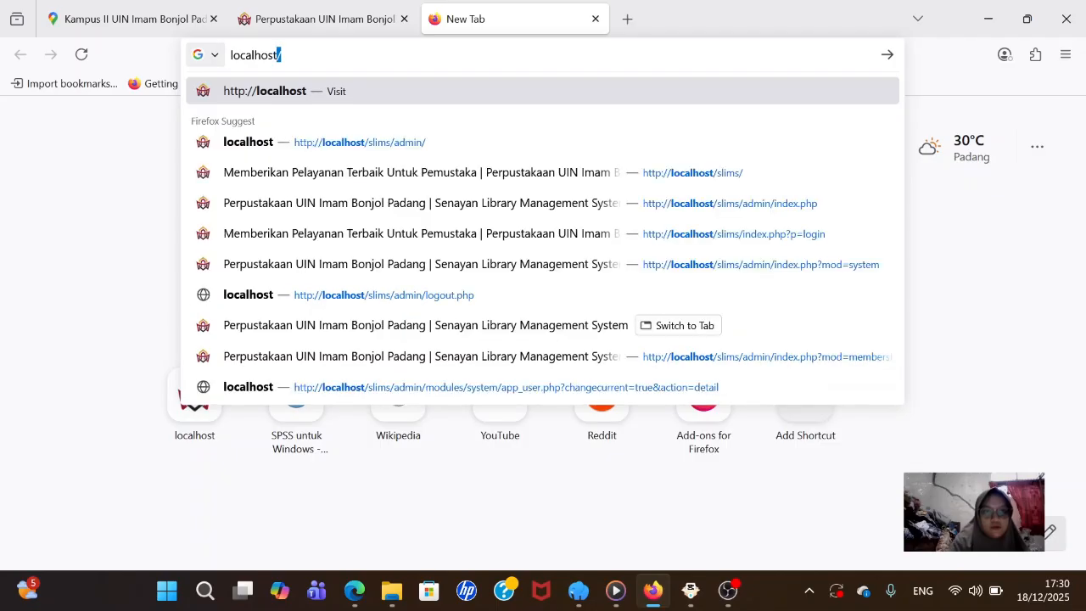
type("/s")
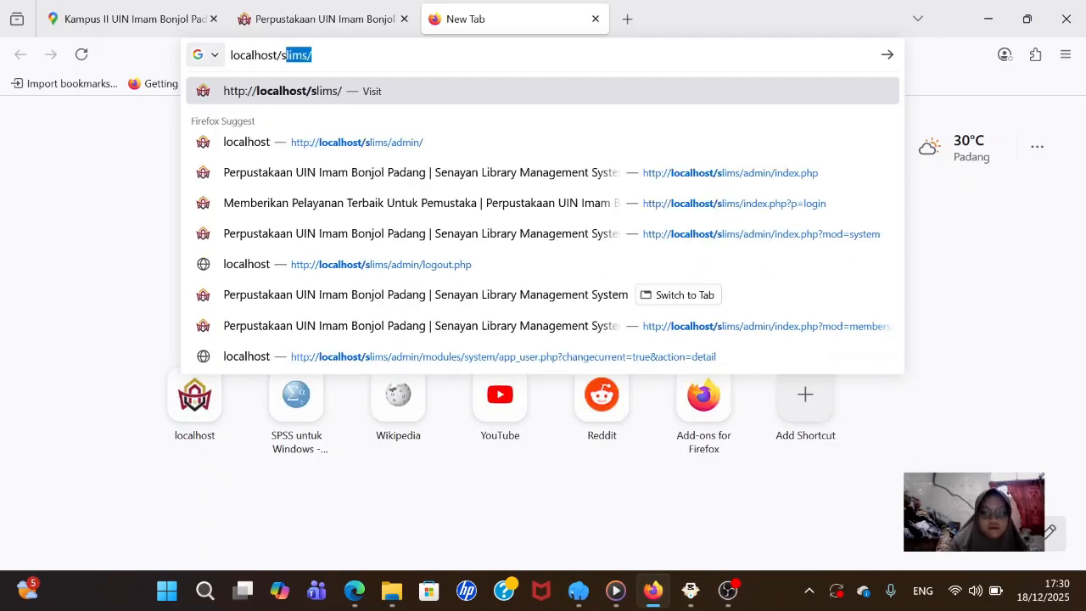
type("lims")
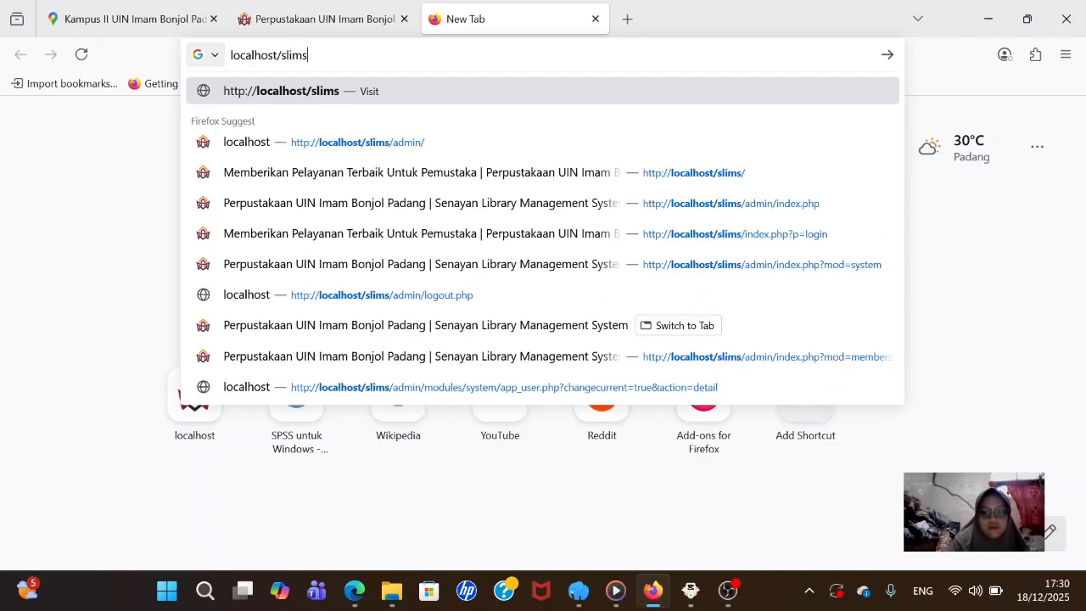
key("Return")
- Open the 'Dasar-dasar evaluasi pendidikan' OPAC record and select the item code 2022007B
scroll(465, 153, "down", 1)
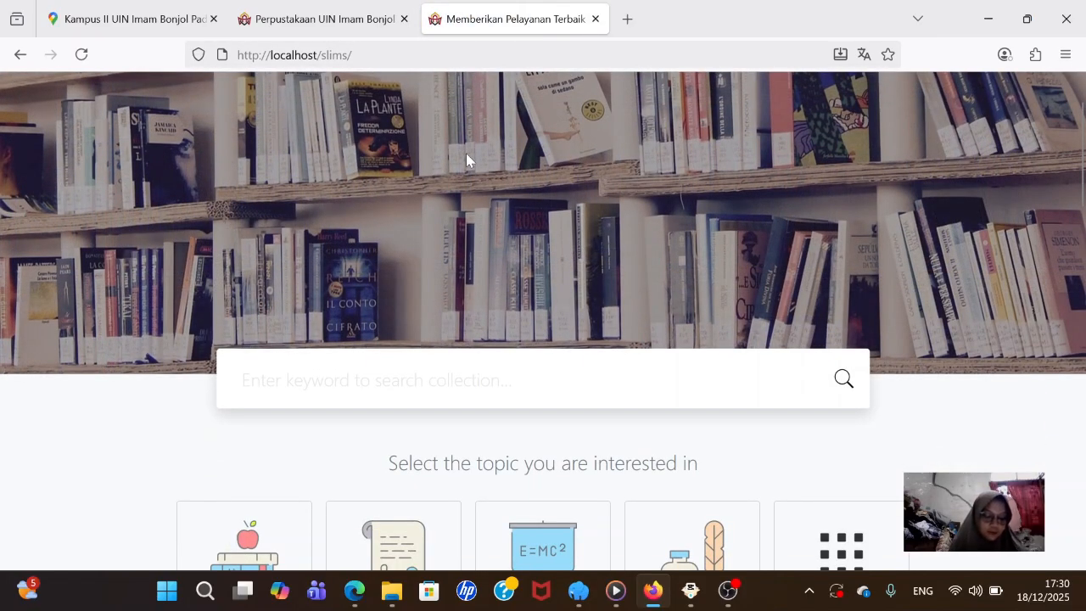
scroll(433, 135, "down", 3)
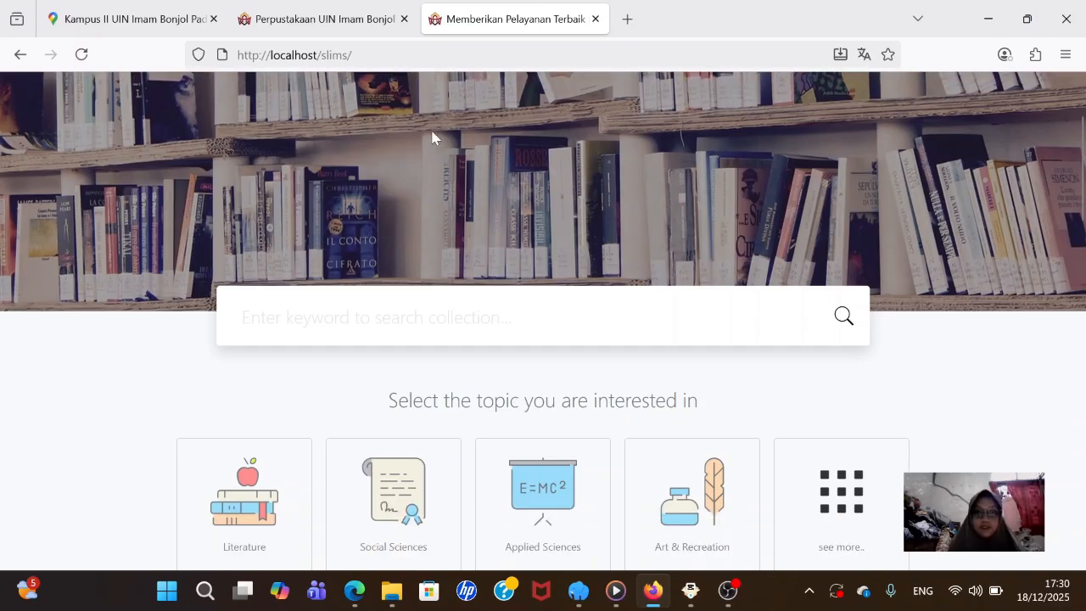
scroll(434, 136, "down", 7)
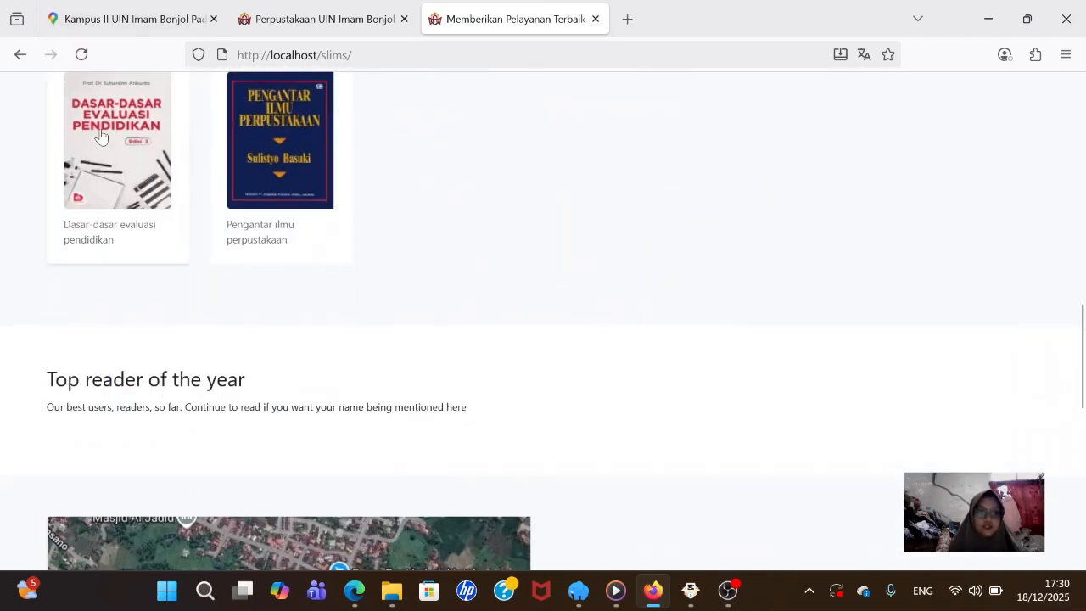
left_click(100, 136)
scroll(138, 165, "down", 1)
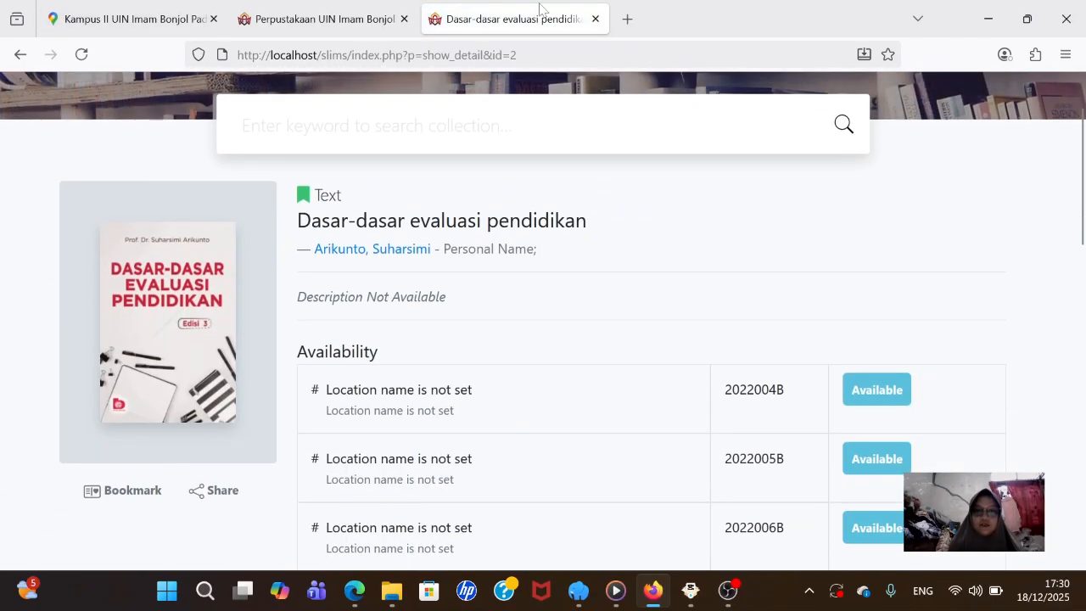
scroll(827, 395, "down", 3)
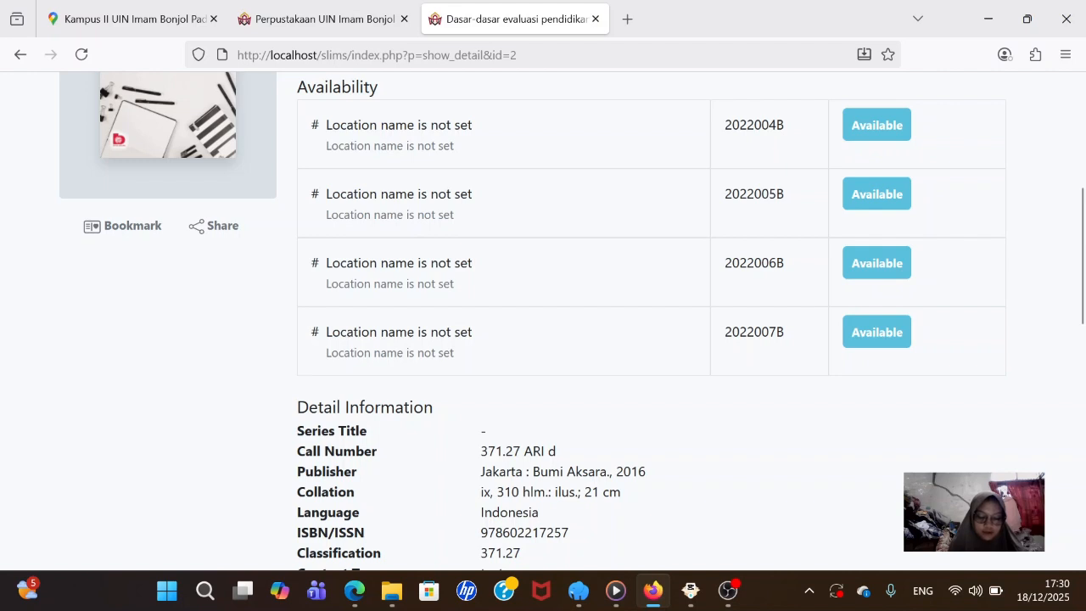
left_click_drag(731, 332, 797, 340)
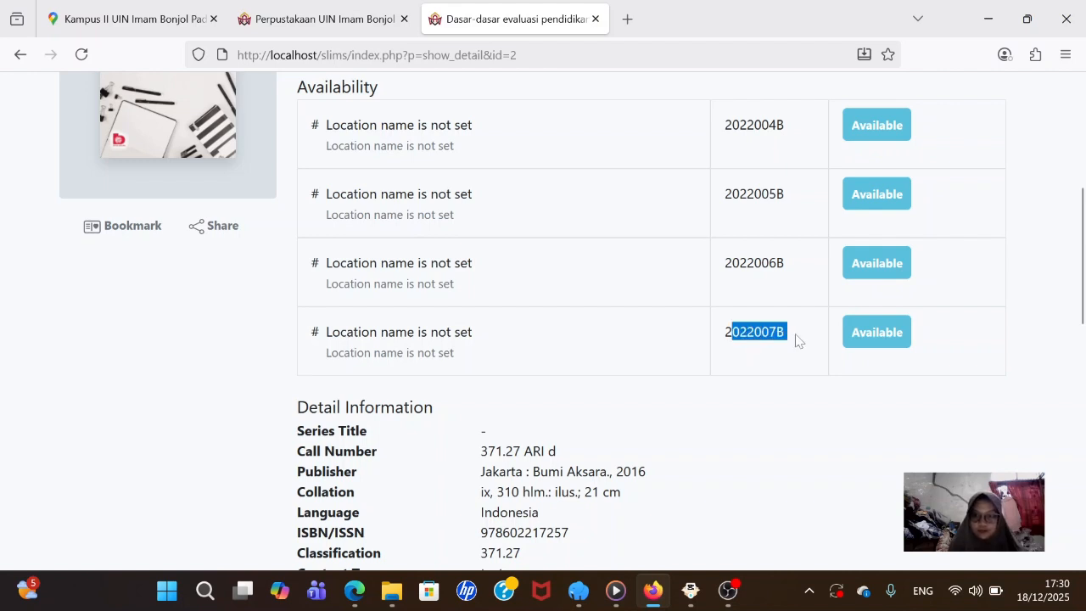
left_click(713, 336)
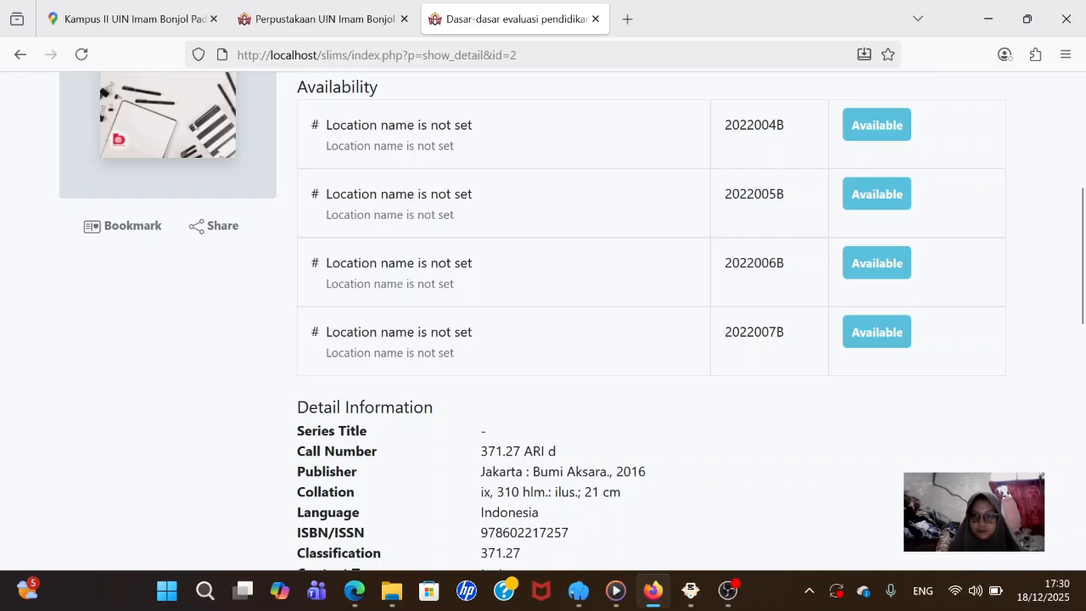
left_click_drag(723, 332, 792, 341)
key("ctrl+c")
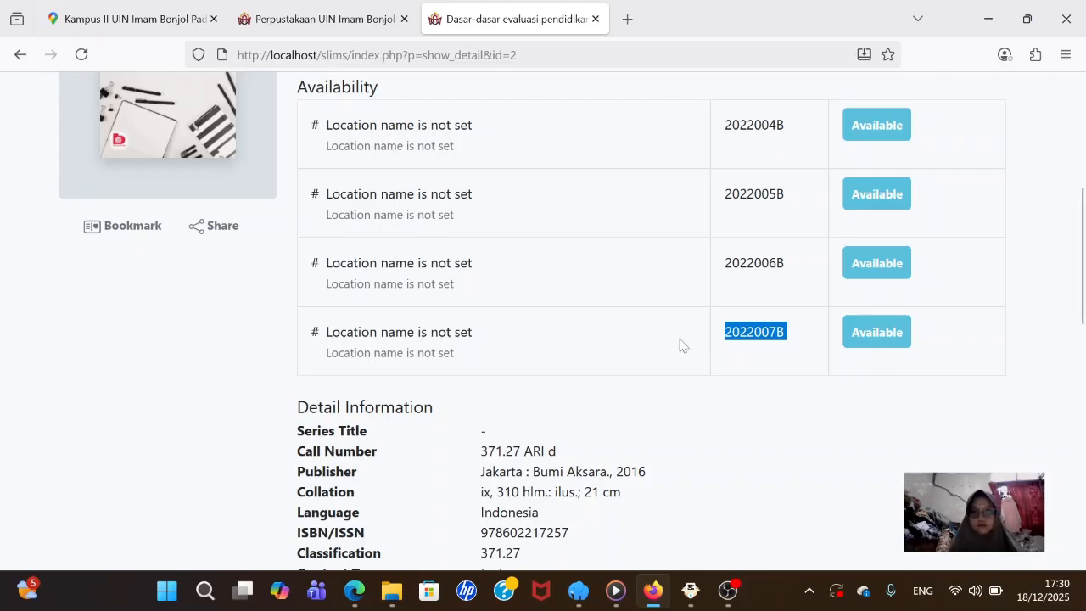
- Paste item code 2022007B into the member's transaction and lend it
left_click(322, 19)
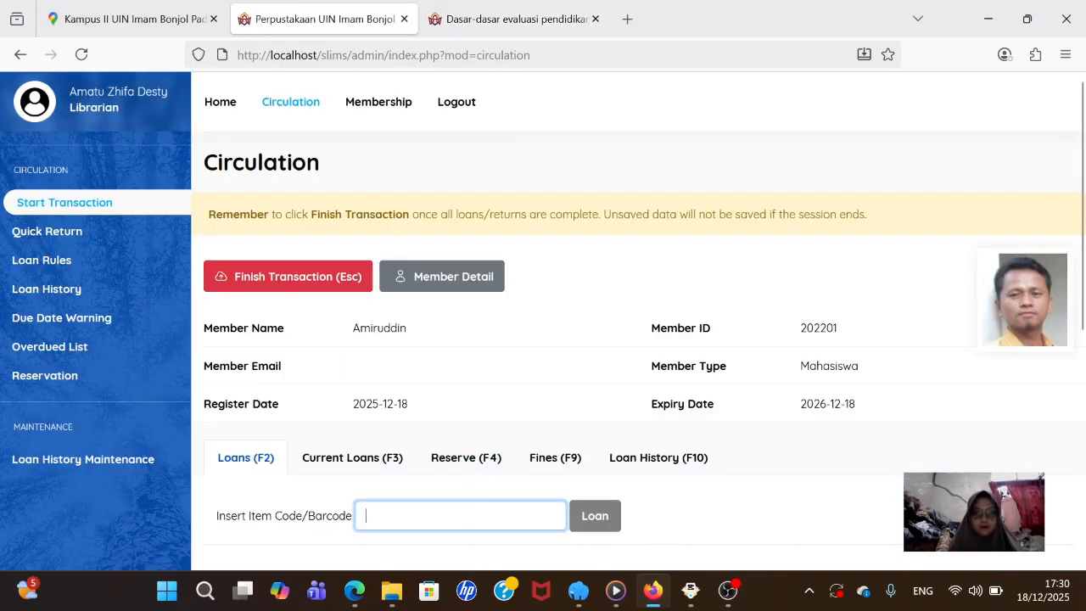
key("ctrl+v")
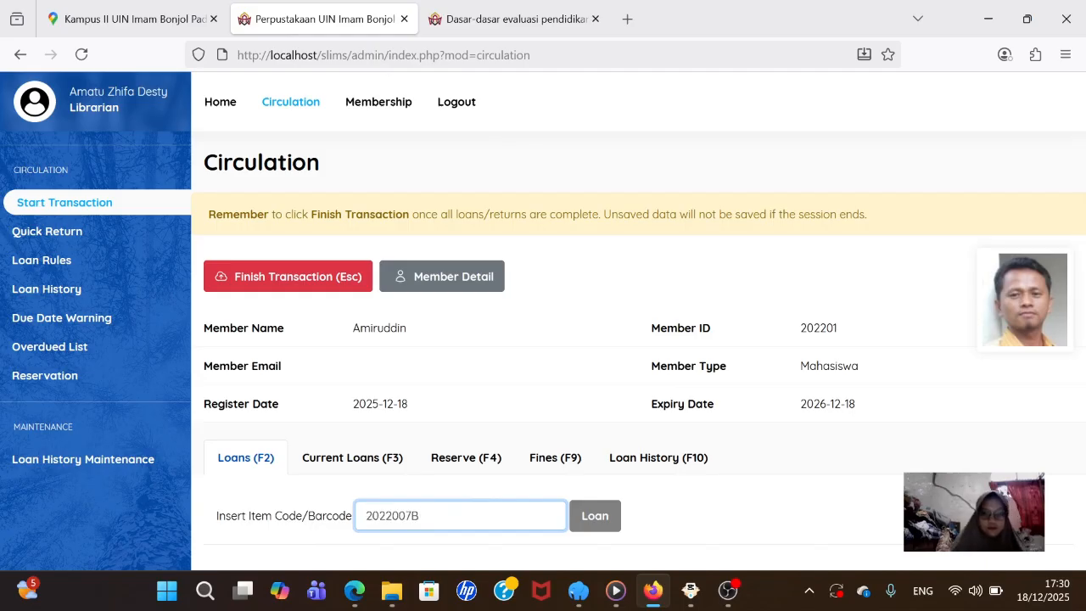
left_click(595, 514)
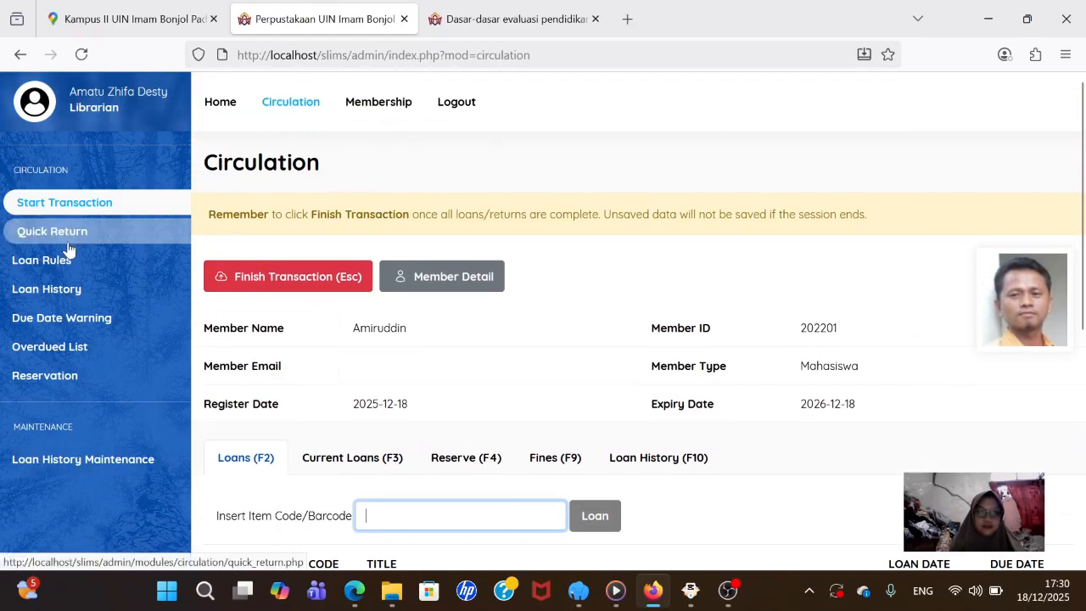
- Look through Loan History, Quick Return and Loan Rules, then go back to the ongoing transaction
left_click(85, 289)
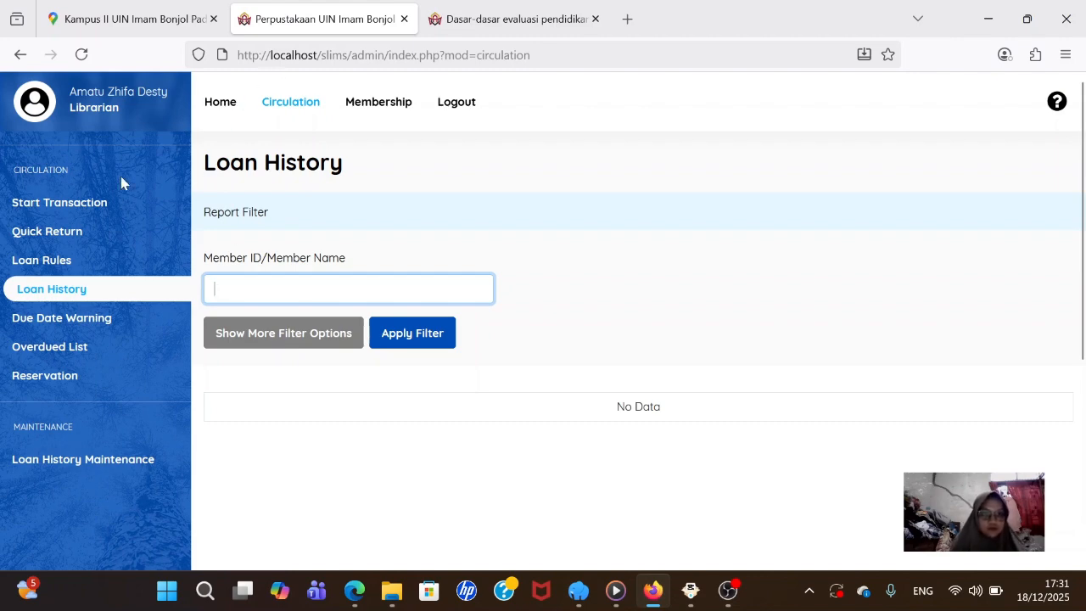
left_click(71, 232)
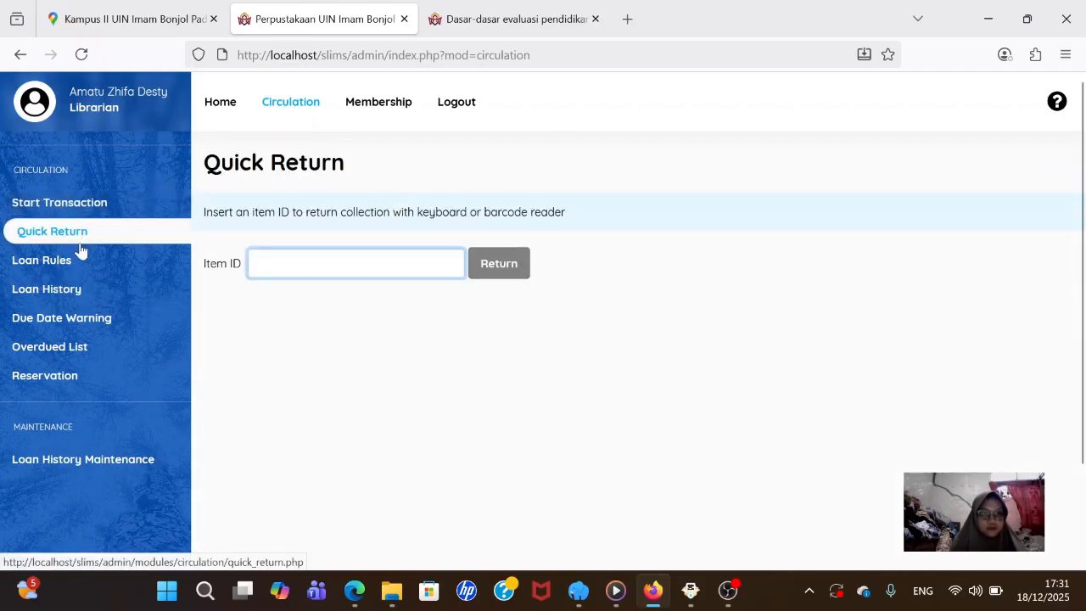
left_click(80, 263)
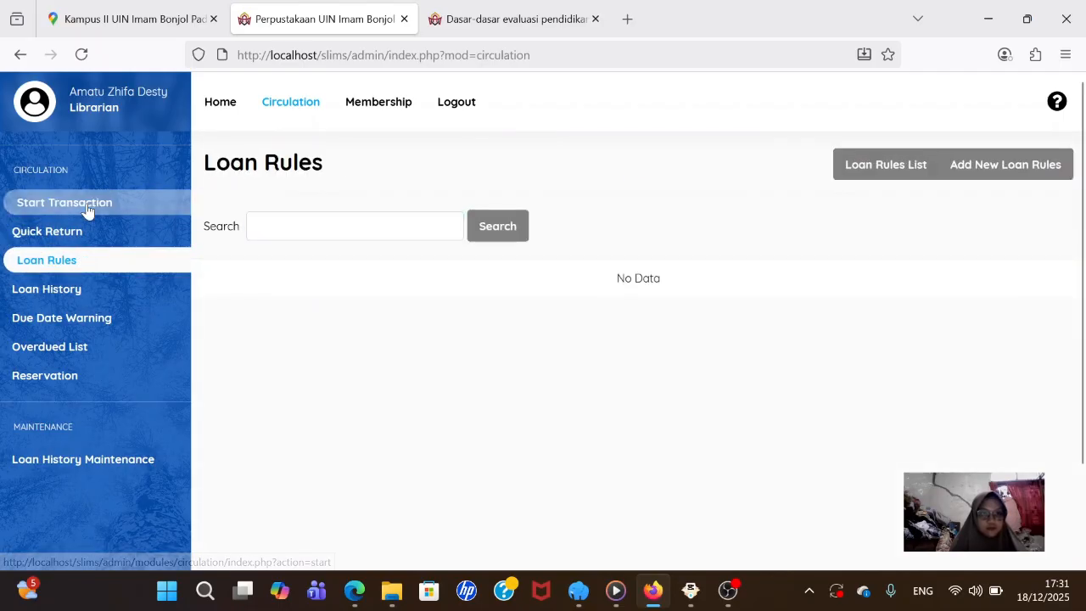
left_click(88, 205)
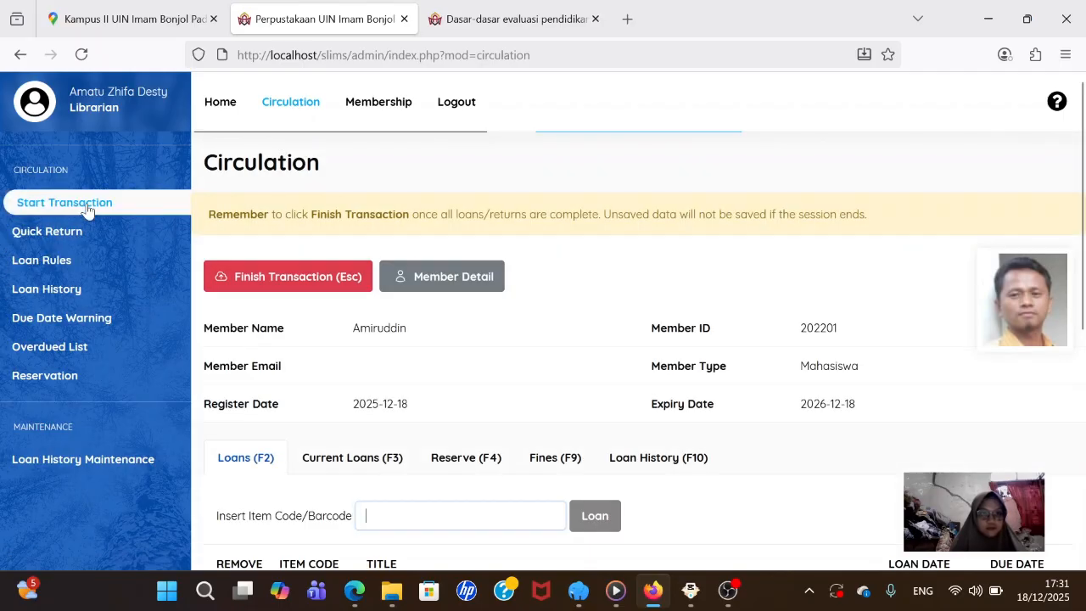
- Finish and confirm the transaction, then check Loan History shows 2022007B On Loan
left_click(279, 286)
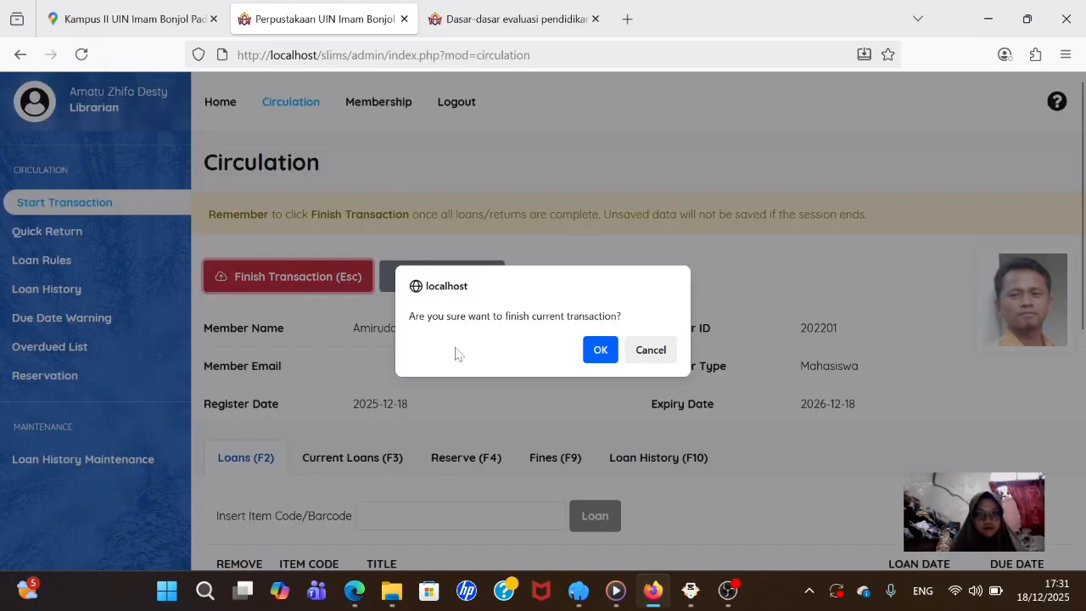
left_click(598, 349)
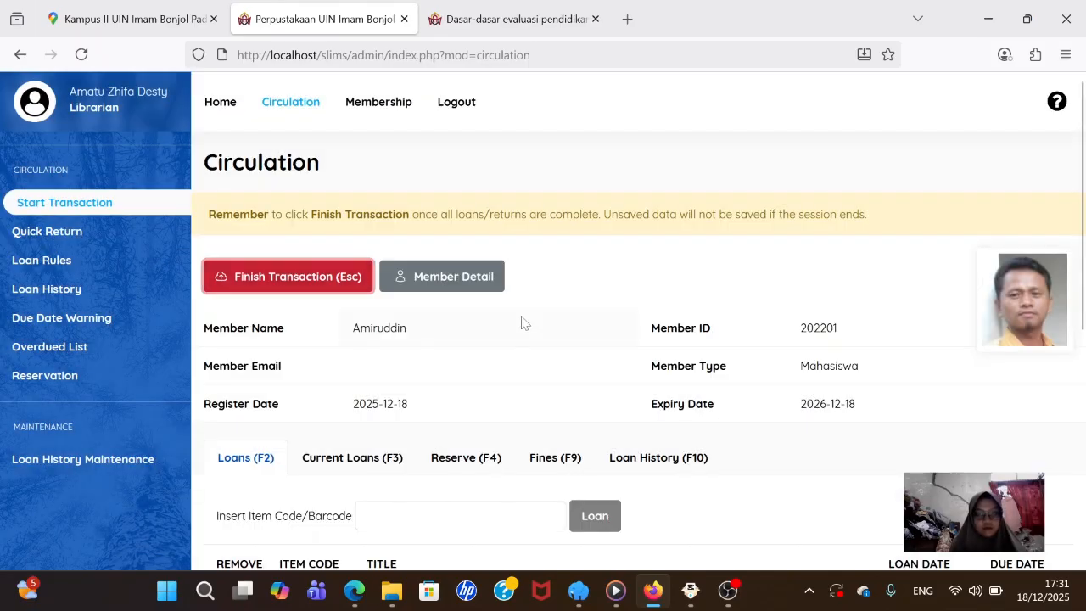
scroll(521, 320, "down", 3)
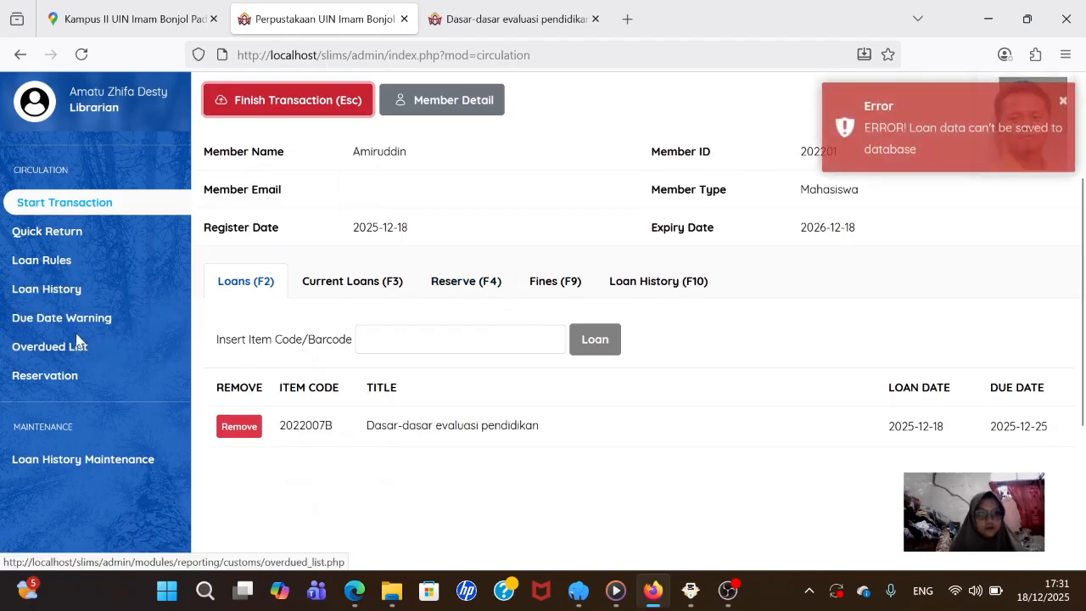
left_click(70, 292)
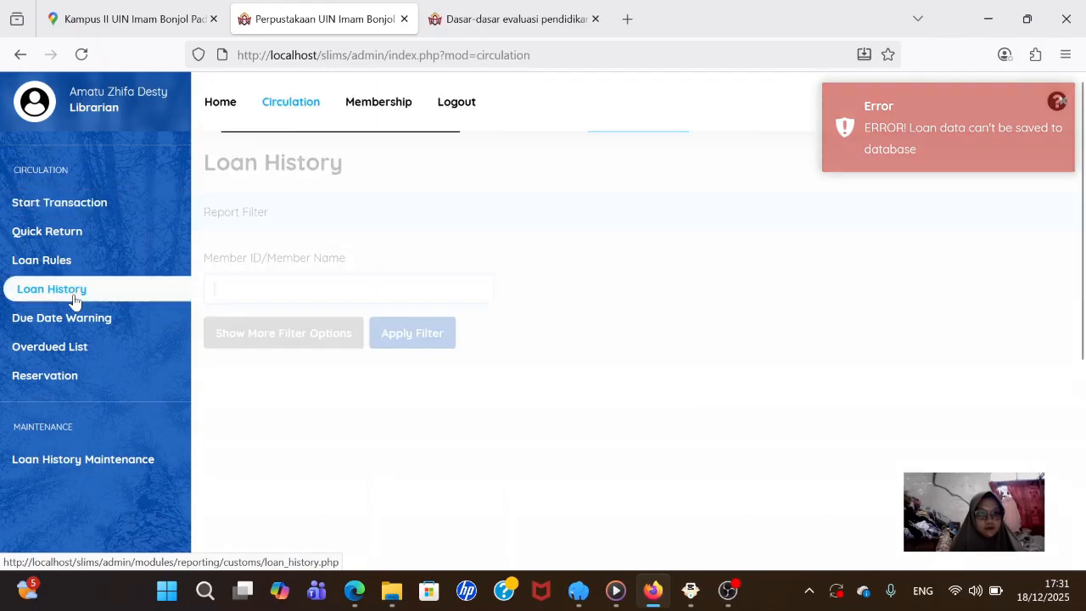
scroll(409, 310, "down", 3)
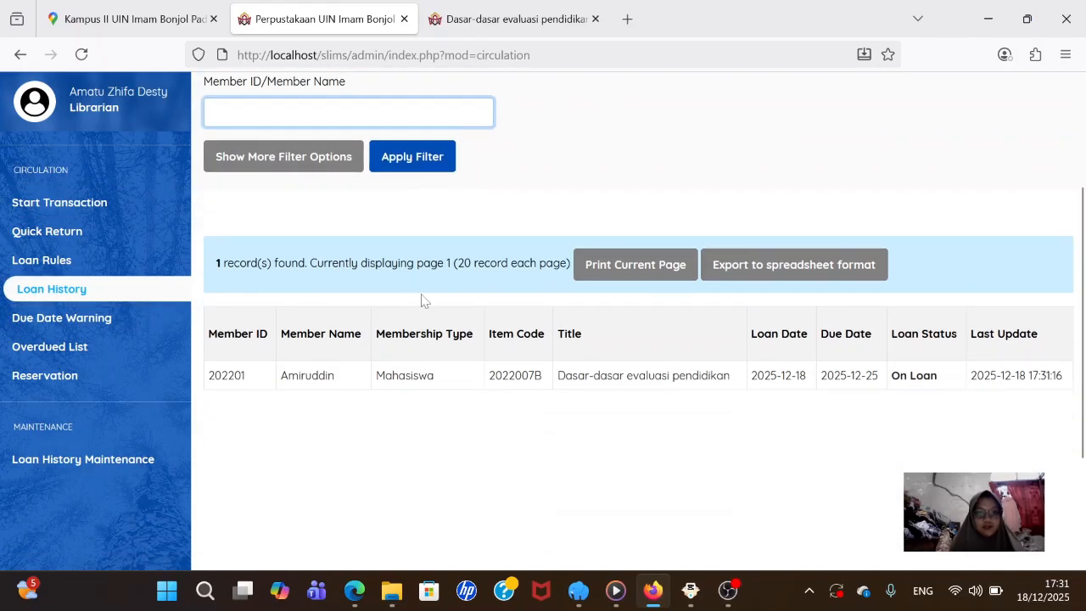
scroll(420, 302, "up", 3)
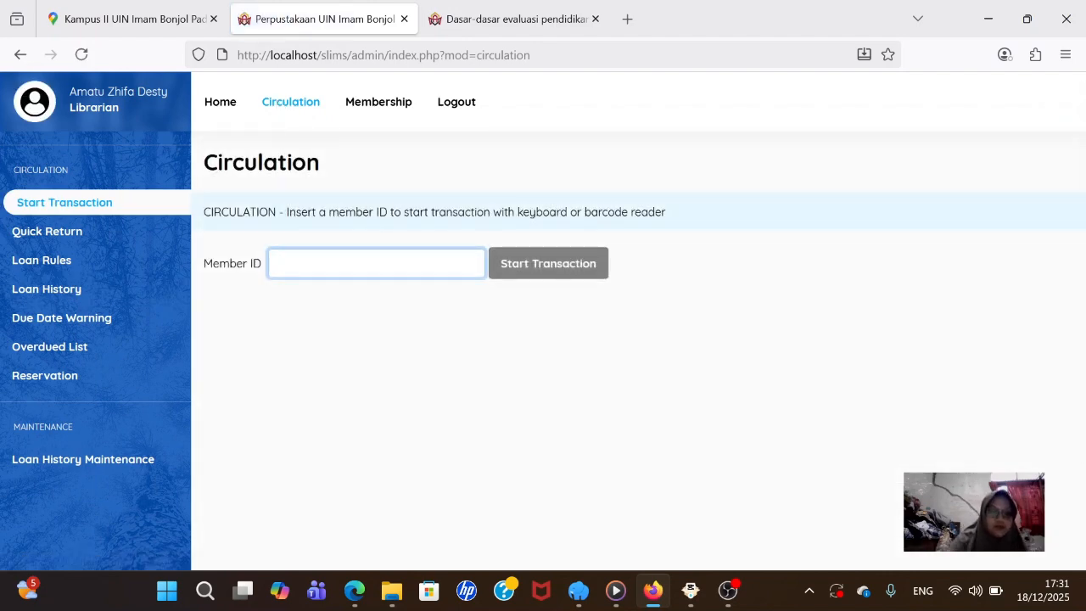
- Search member IDs for '2022', pick the third suggestion, and start their loan transaction
type("202")
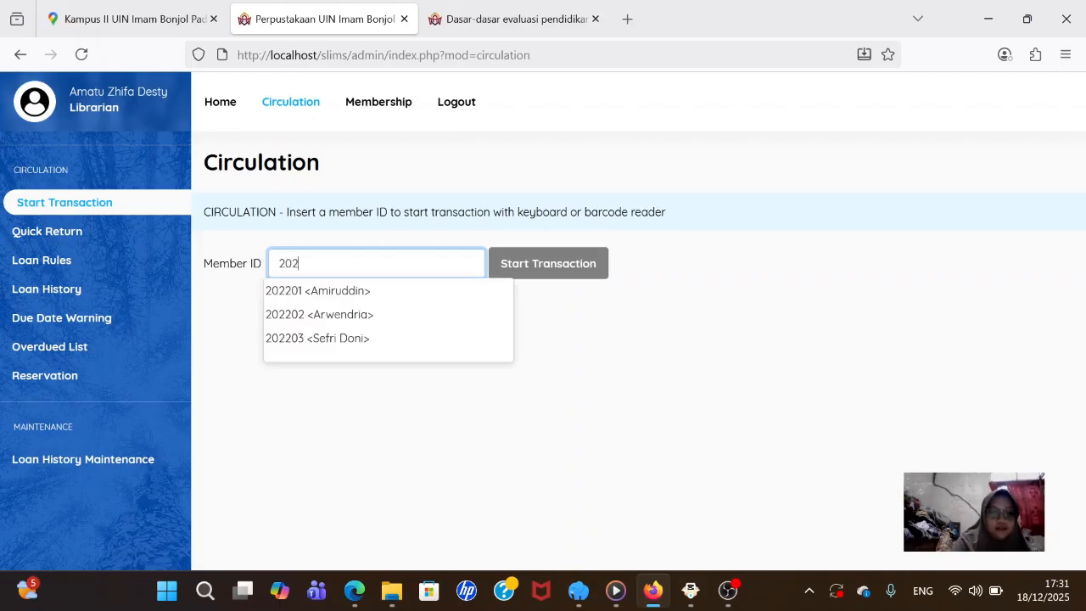
type("2")
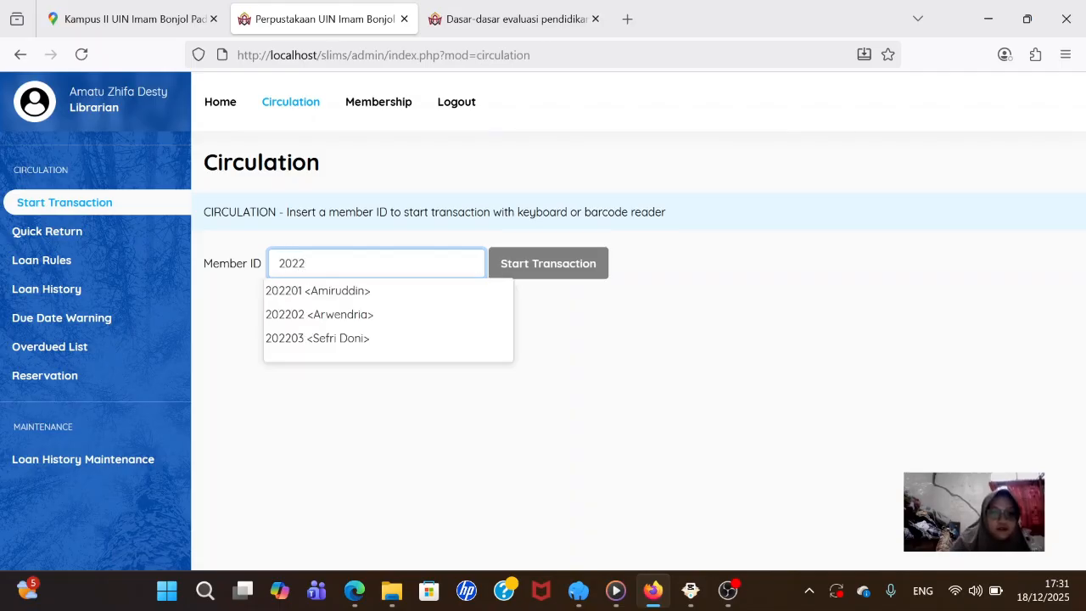
left_click(290, 339)
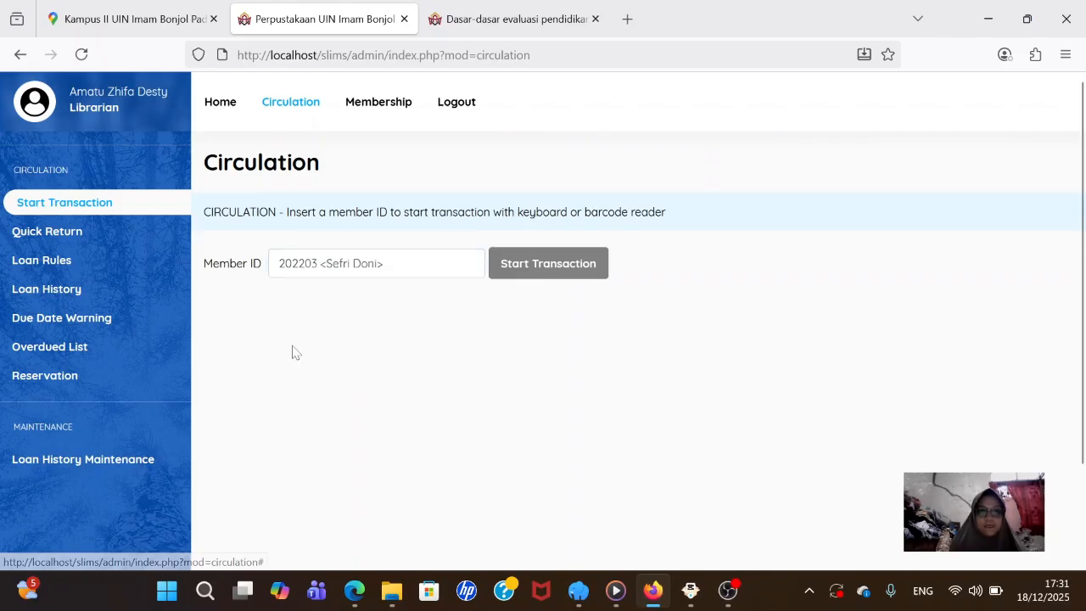
left_click(523, 266)
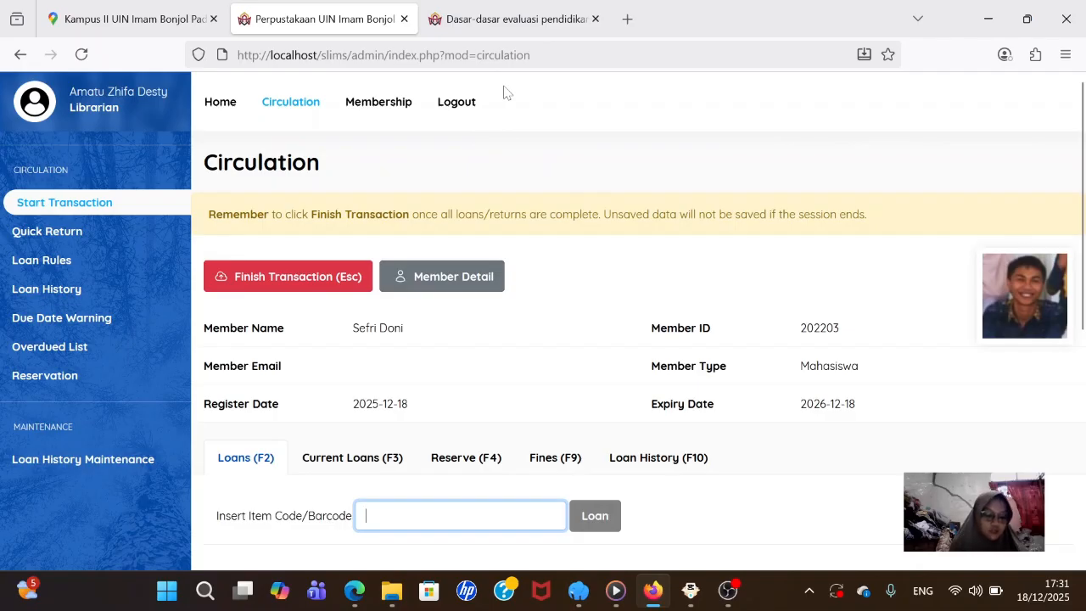
- Copy item code 2022003B from the Pengantar ilmu perpustakaan OPAC record into the member's barcode entry
left_click(492, 35)
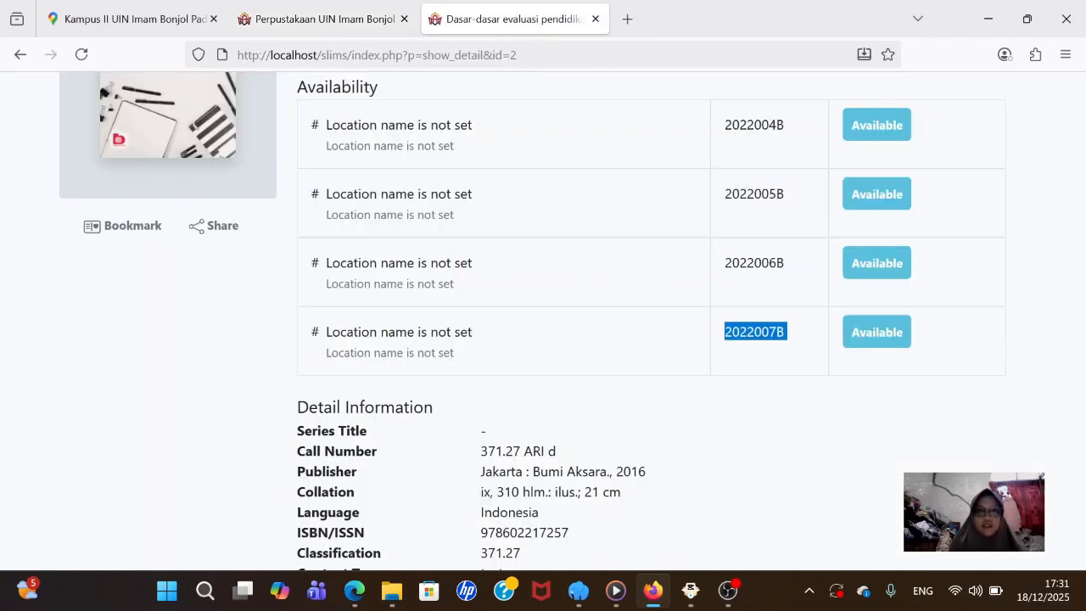
scroll(107, 107, "up", 5)
left_click(18, 53)
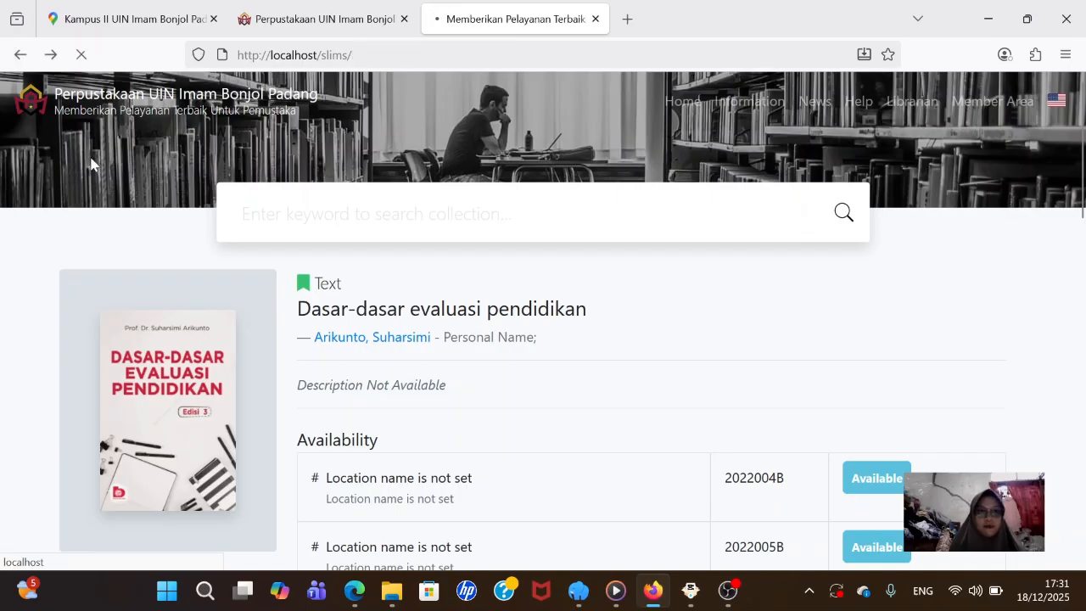
scroll(272, 255, "down", 1)
left_click(294, 273)
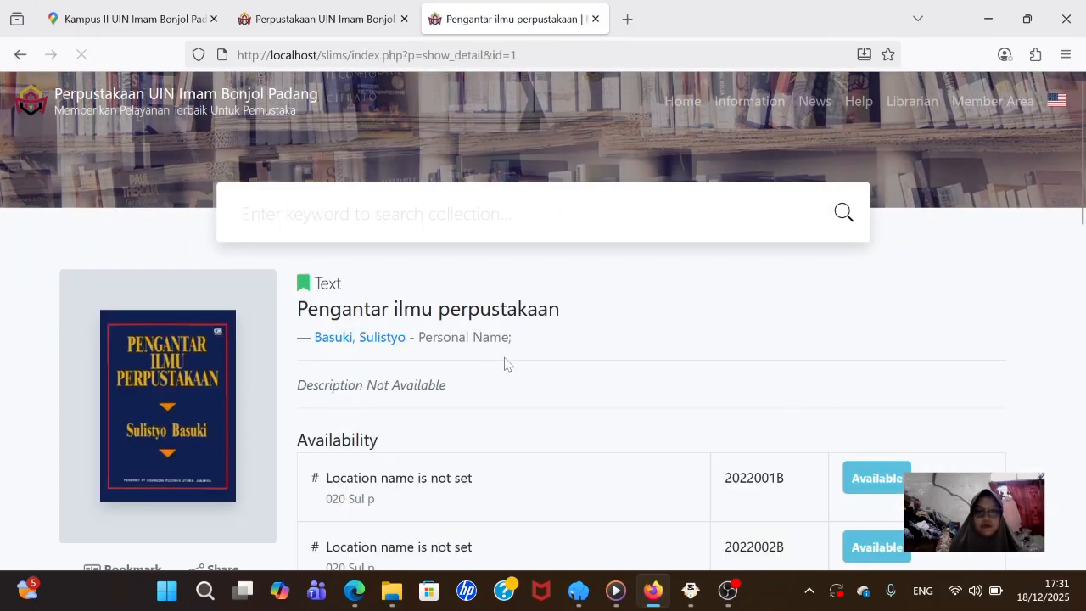
scroll(503, 364, "down", 3)
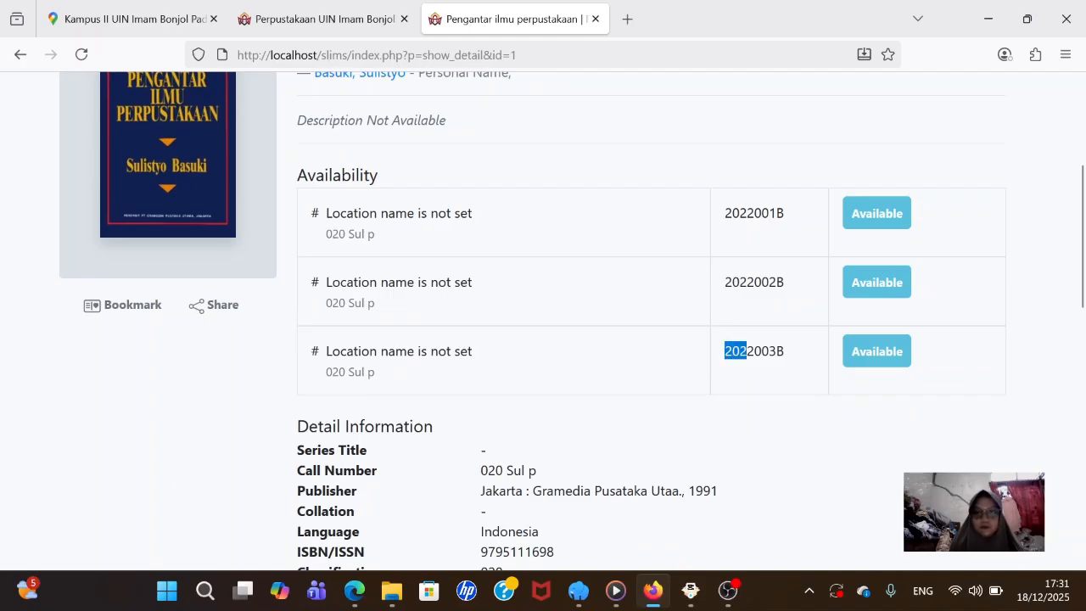
left_click_drag(746, 351, 805, 360)
key("ctrl+c")
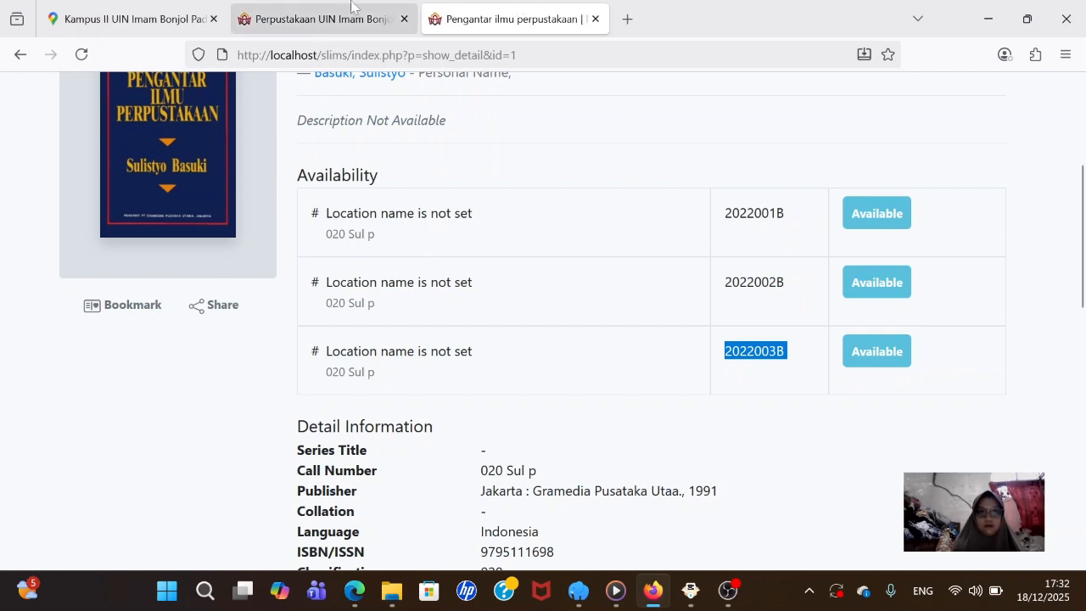
left_click(318, 19)
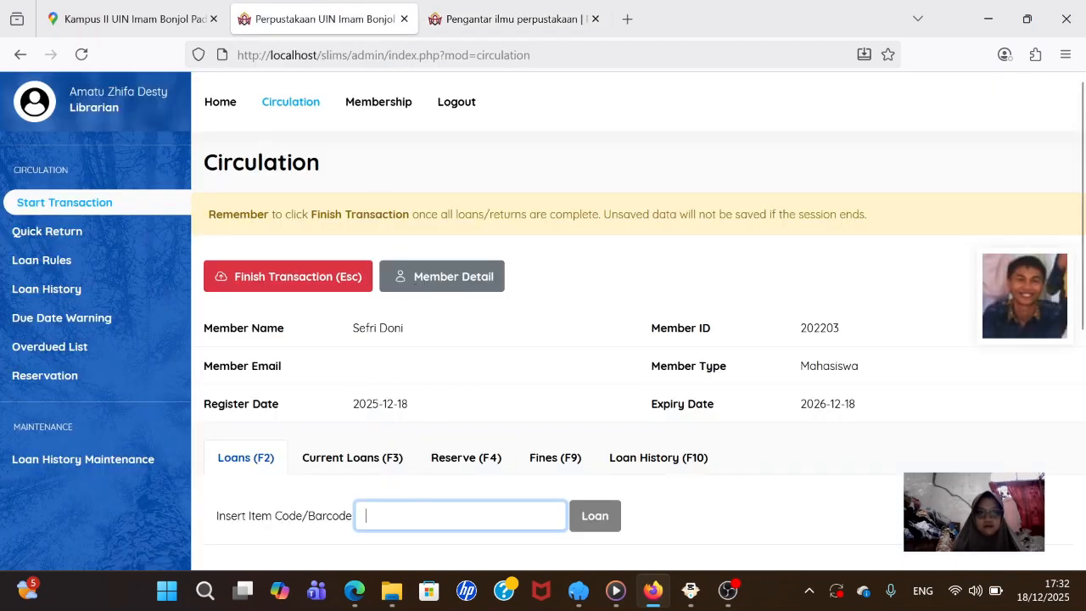
left_click(360, 515)
- Paste item code 2022003B and lend it to the member, due 2025-12-25
key("ctrl+v")
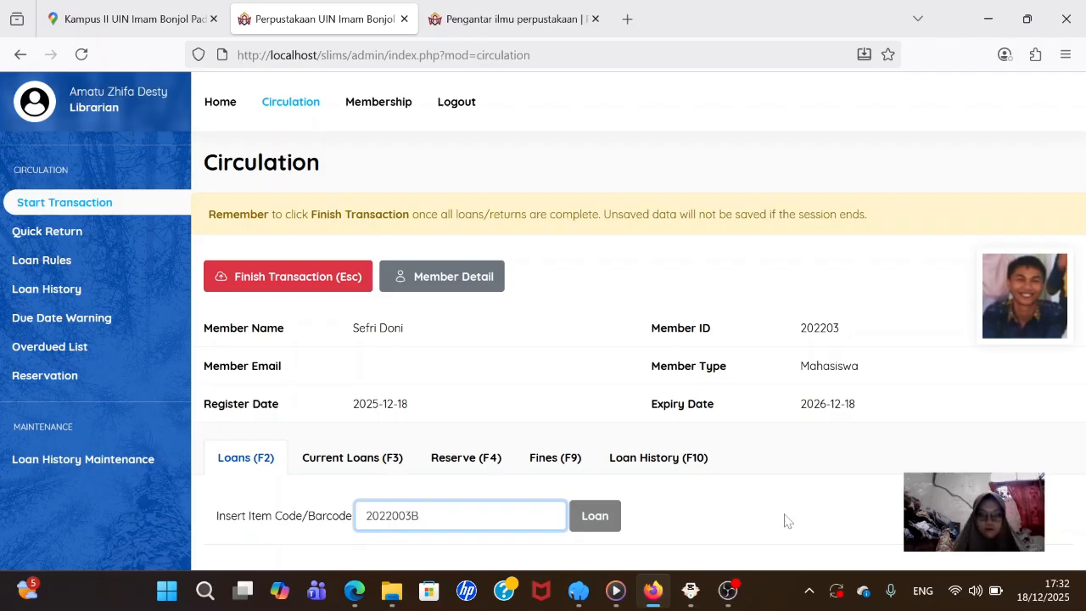
left_click(594, 513)
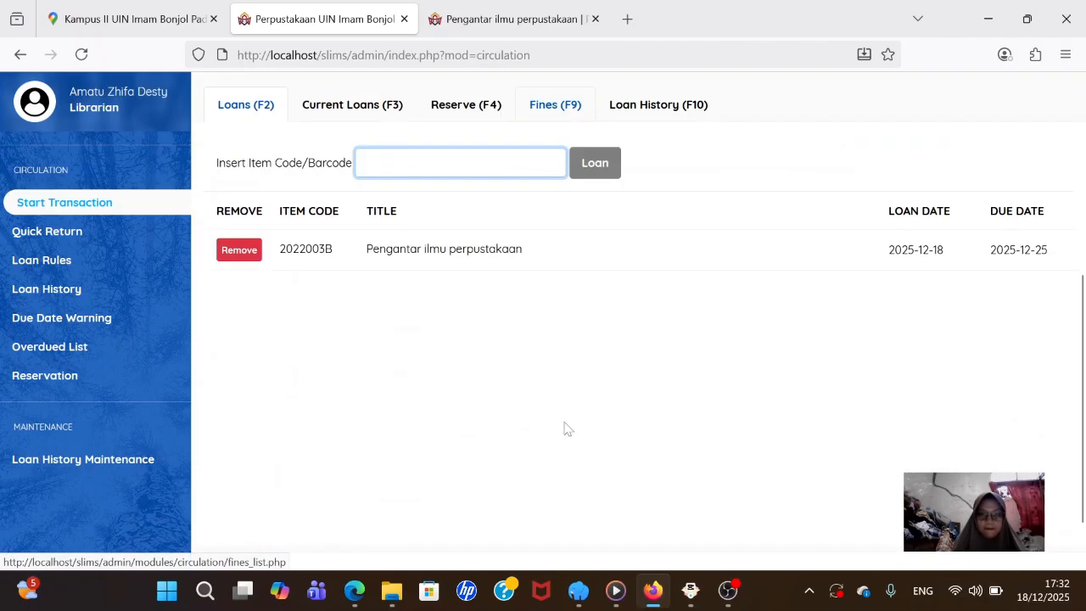
scroll(472, 285, "up", 2)
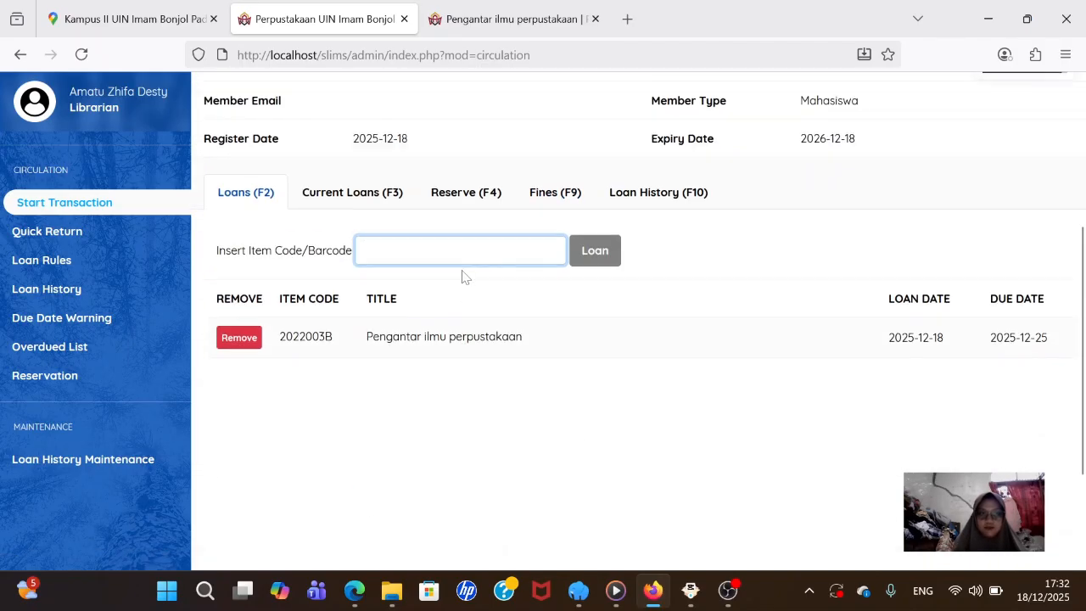
left_click(128, 373)
scroll(271, 303, "up", 3)
scroll(316, 292, "down", 3)
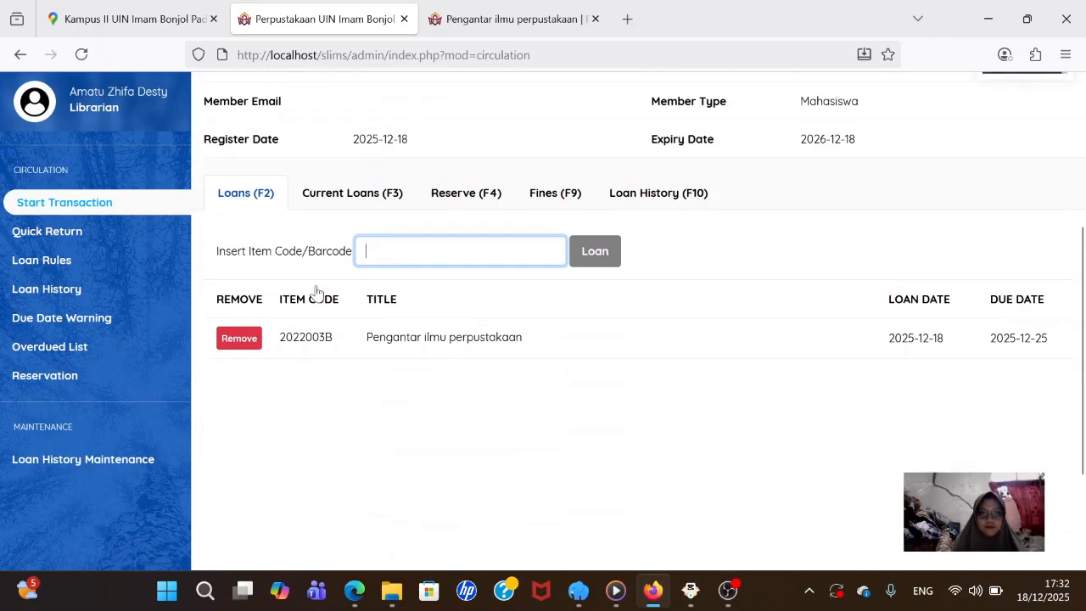
scroll(316, 292, "up", 3)
- Browse the dashboard, Loan History and Quick Return, then reopen the member's transaction
left_click(216, 104)
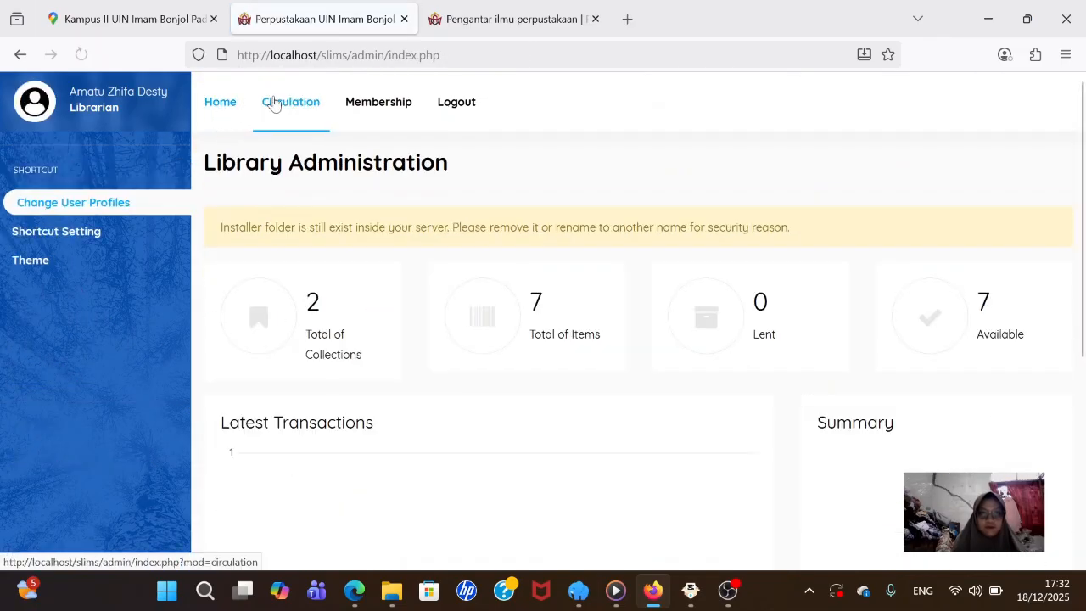
left_click(273, 104)
scroll(263, 182, "down", 3)
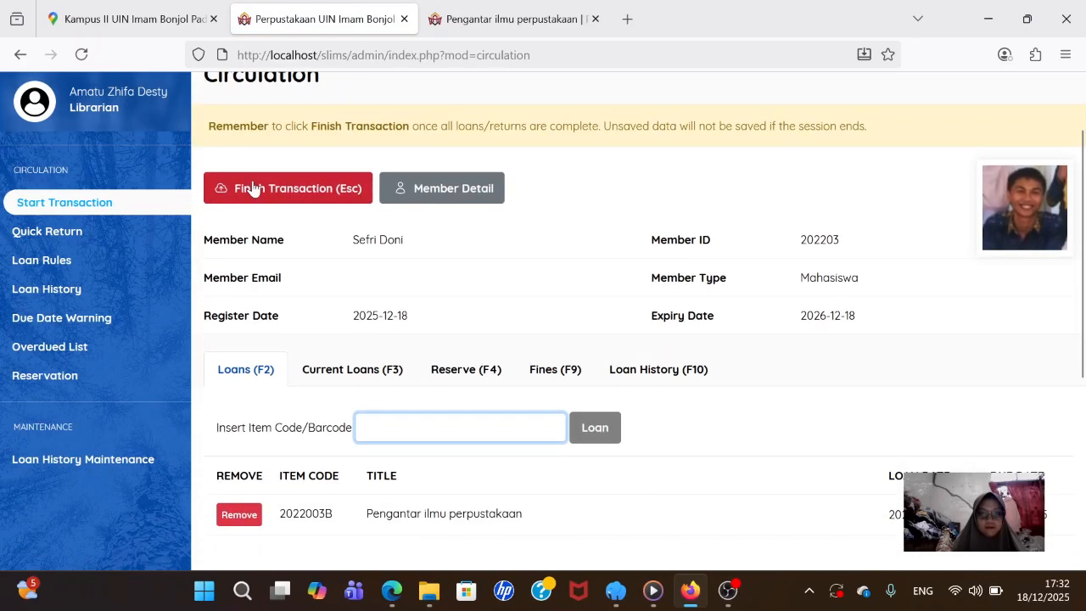
left_click(127, 293)
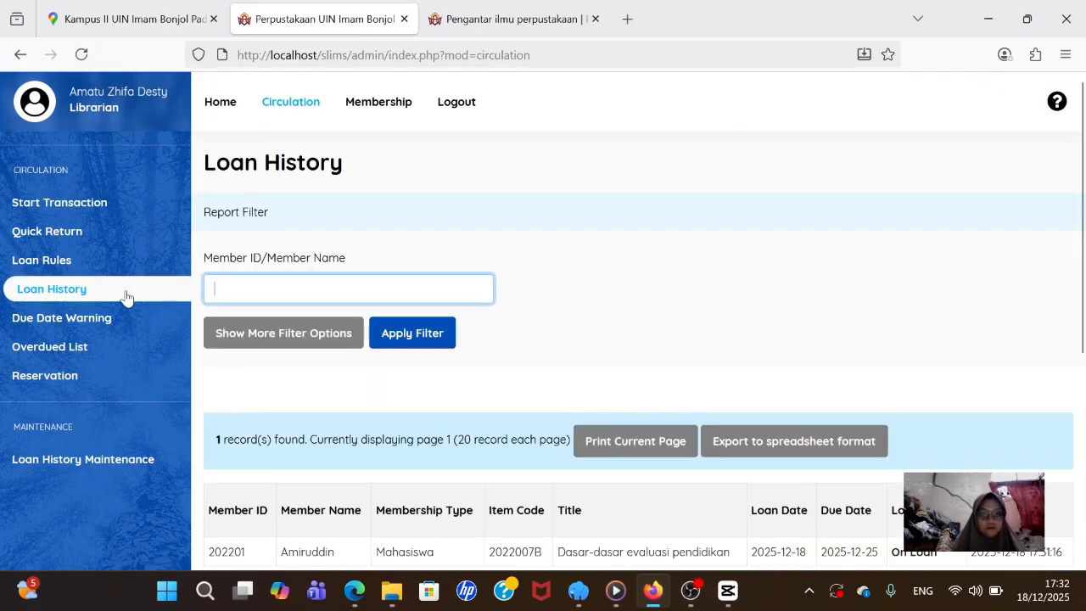
scroll(218, 296, "down", 2)
scroll(218, 296, "up", 3)
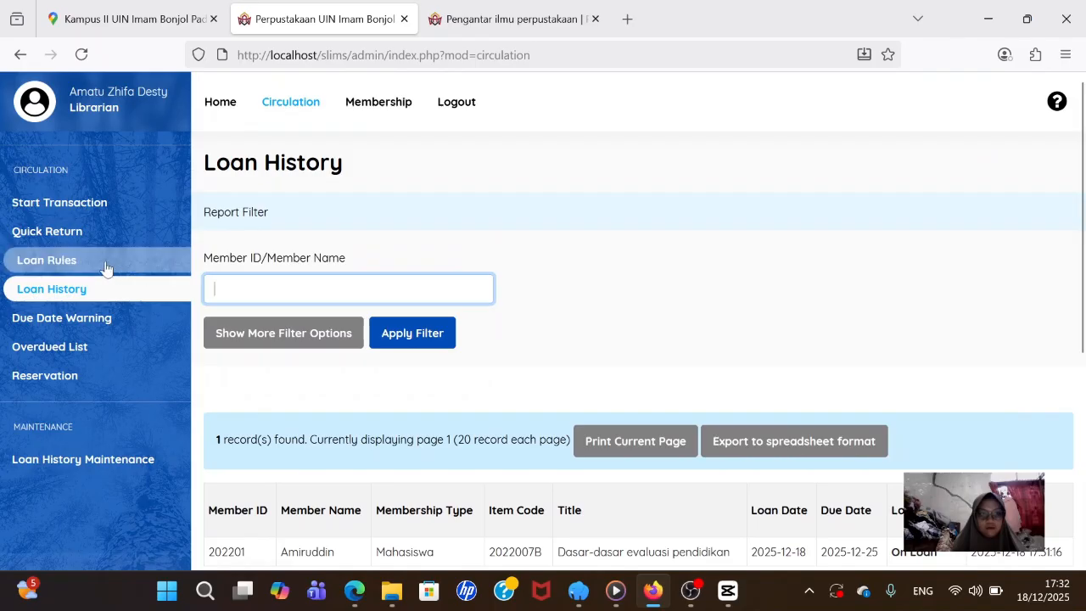
left_click(100, 232)
left_click(111, 211)
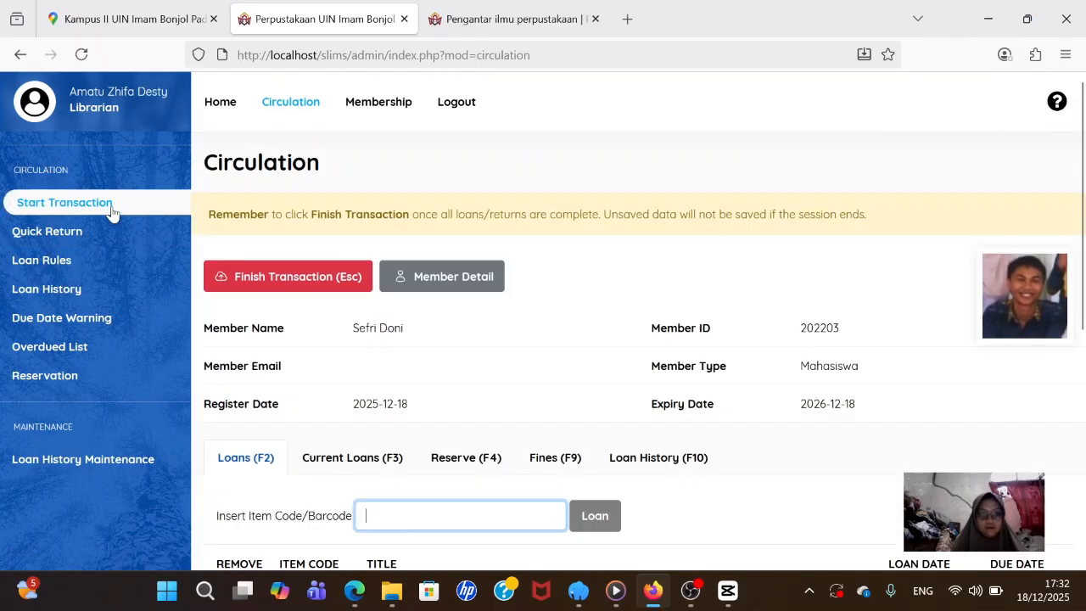
- Finish the member's loan transaction and confirm it
left_click(278, 282)
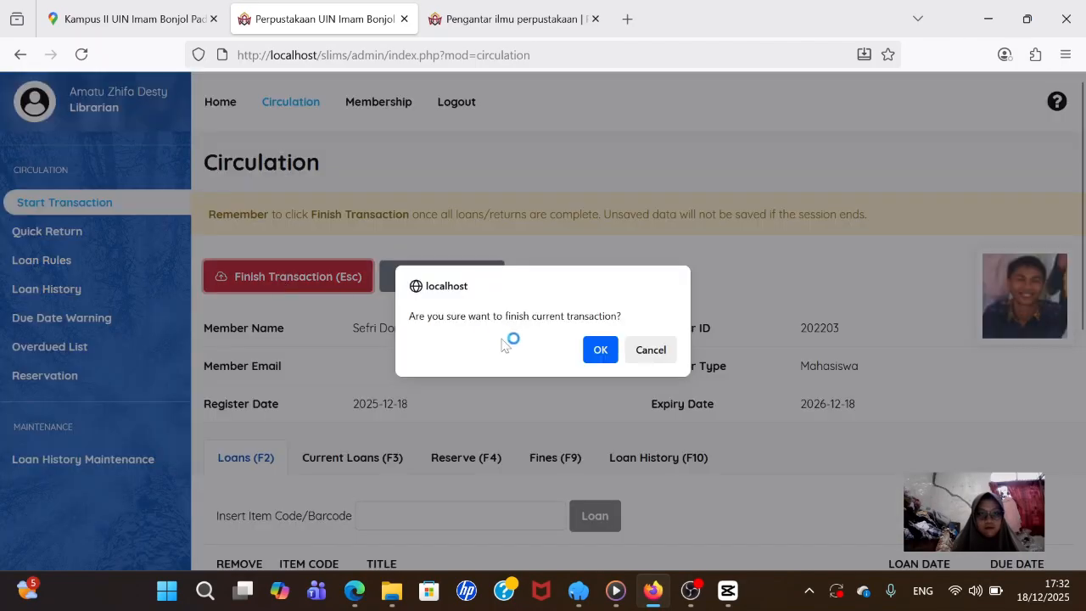
left_click(598, 350)
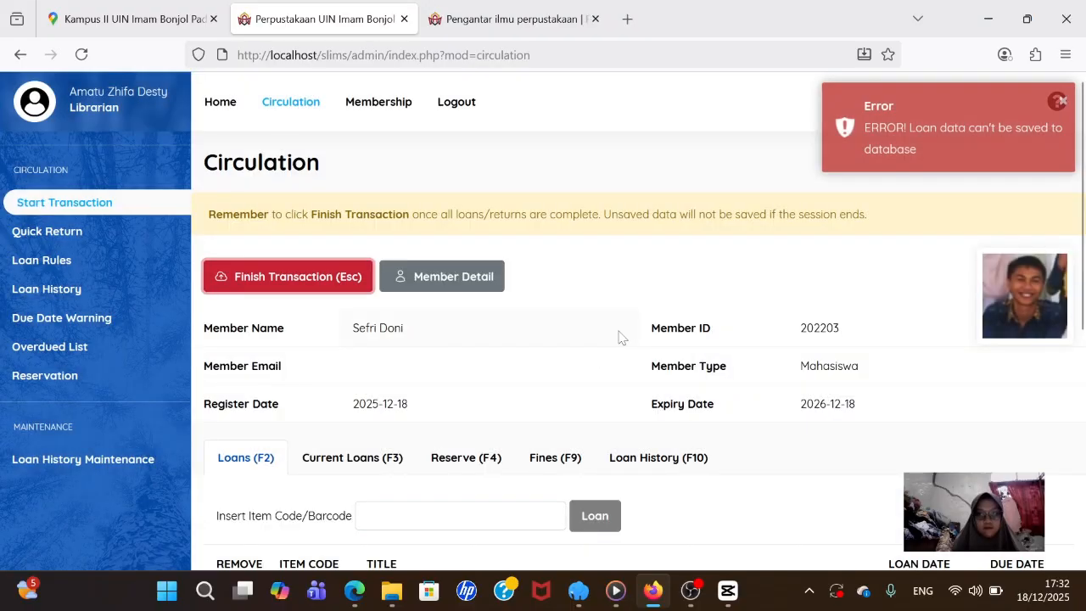
scroll(556, 286, "down", 5)
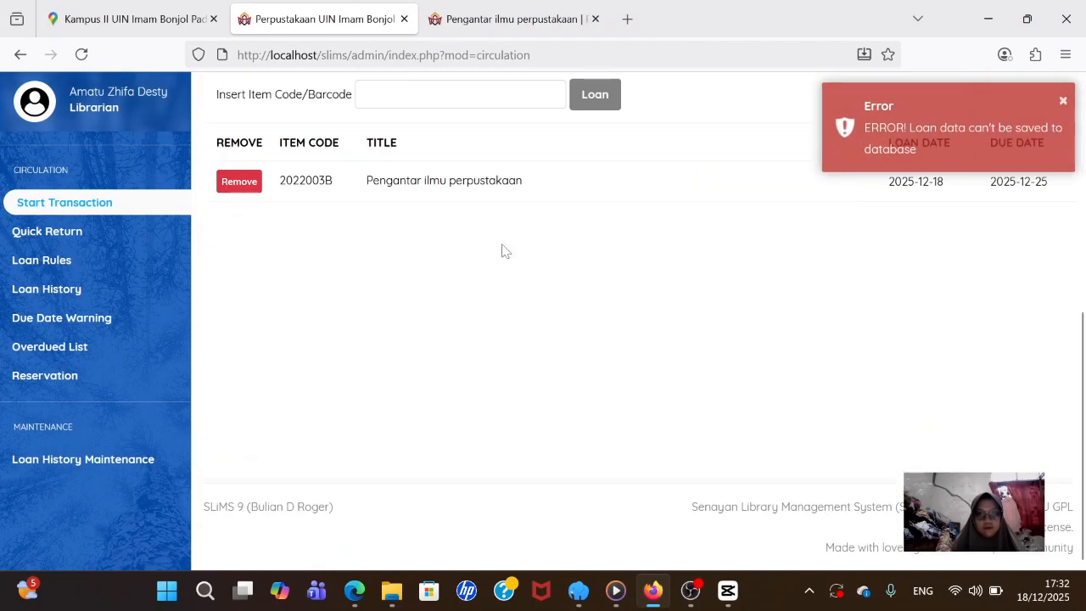
scroll(501, 247, "up", 4)
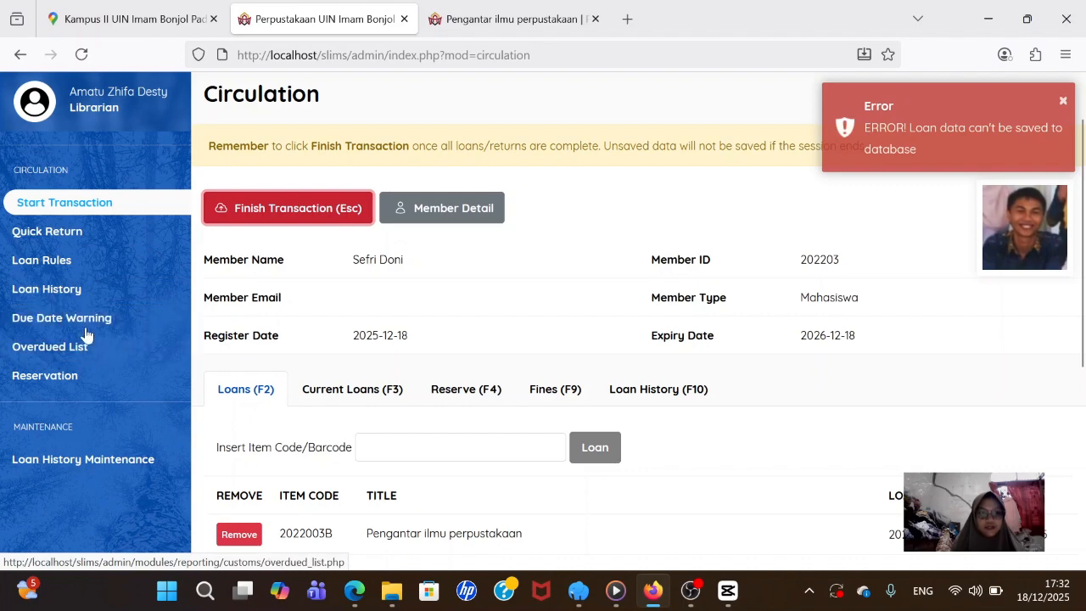
- Check Loan History lists 2022003B and 2022007B on loan, then open Quick Return
left_click(107, 293)
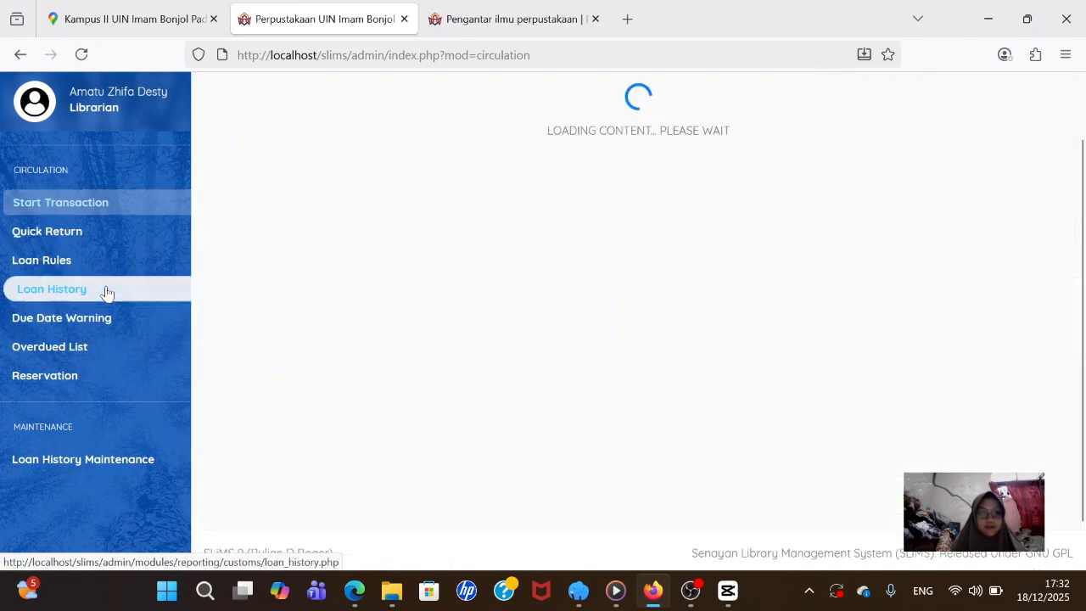
scroll(323, 325, "down", 2)
scroll(339, 339, "up", 2)
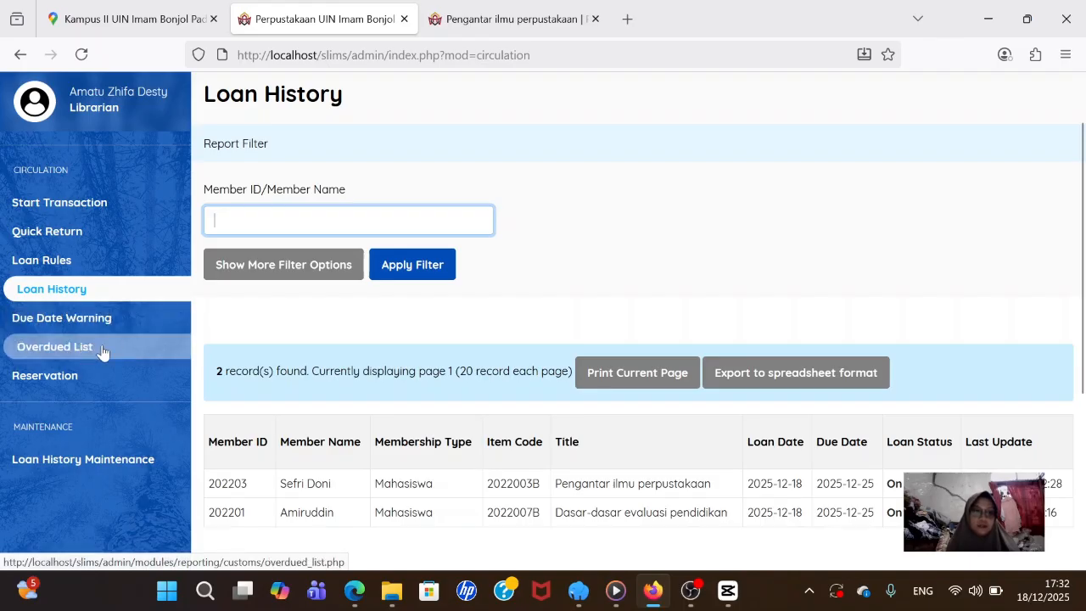
left_click(77, 243)
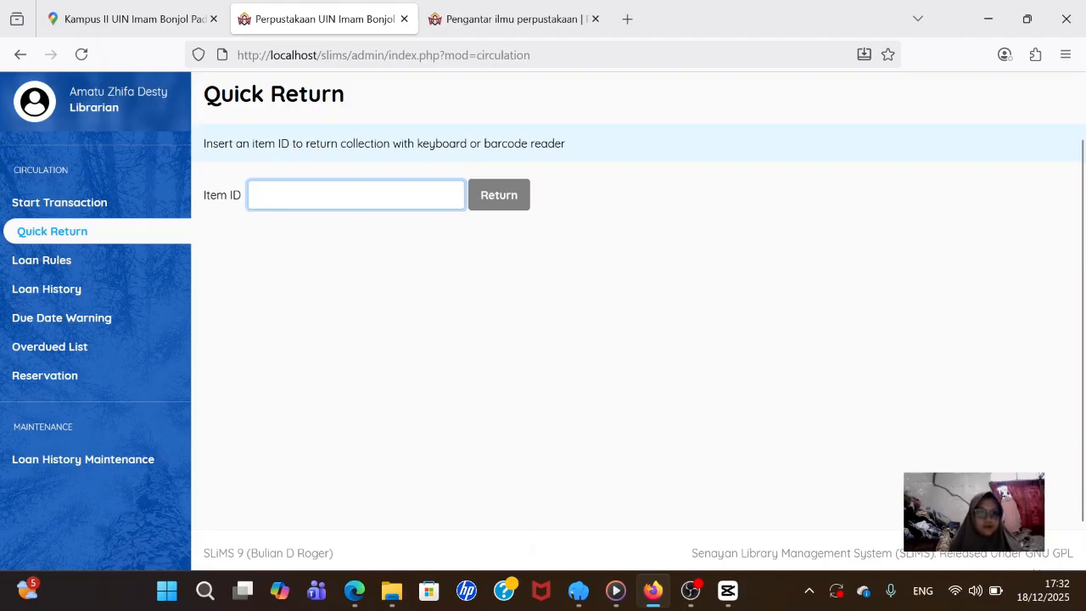
- Start a circulation transaction for the first member found by searching '2022'
type("2")
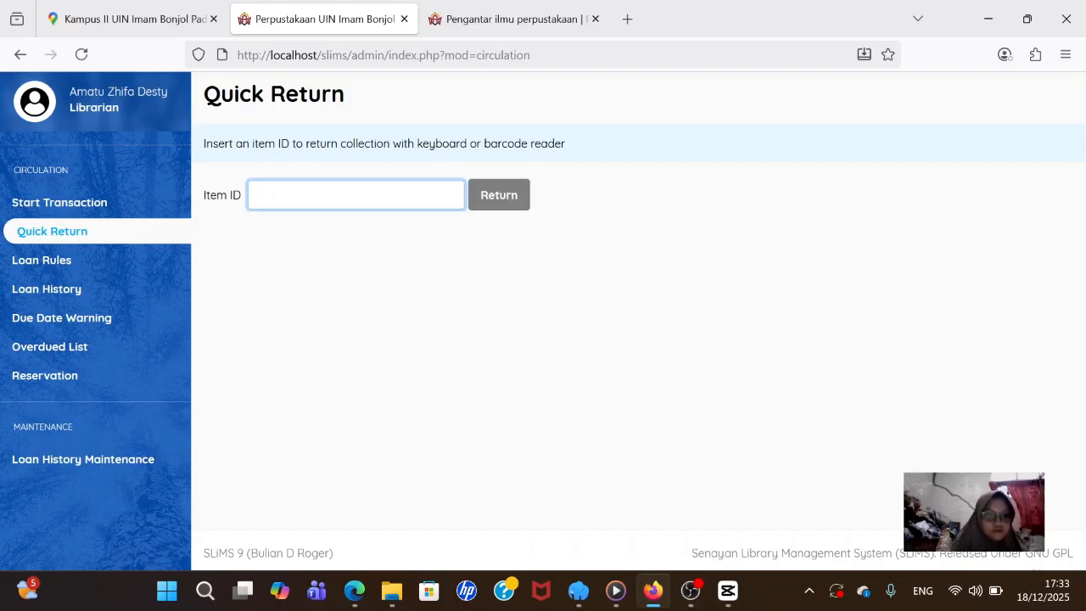
left_click(106, 204)
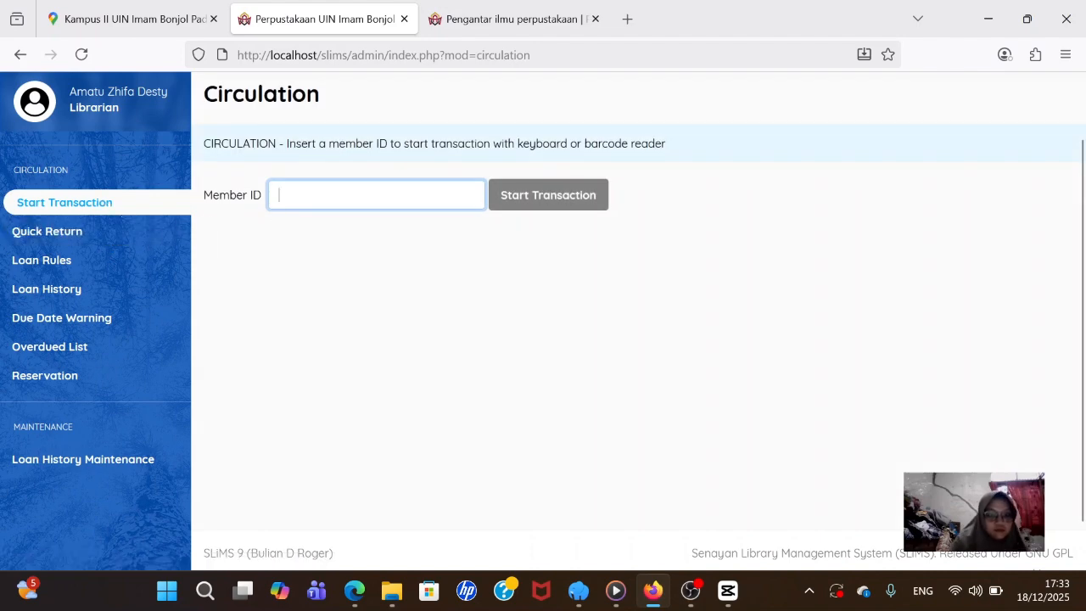
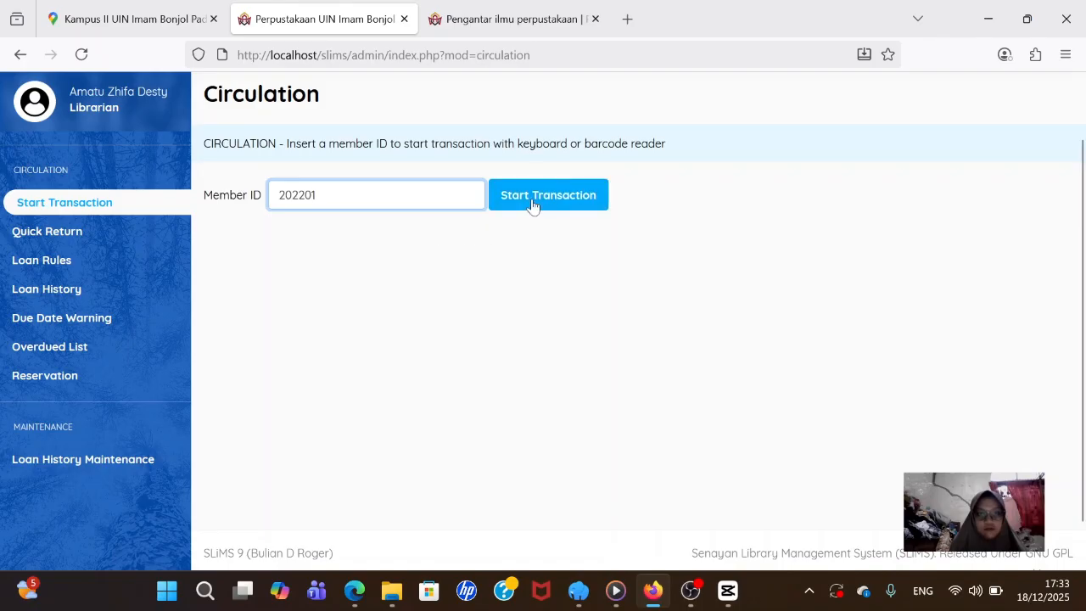
left_click(534, 204)
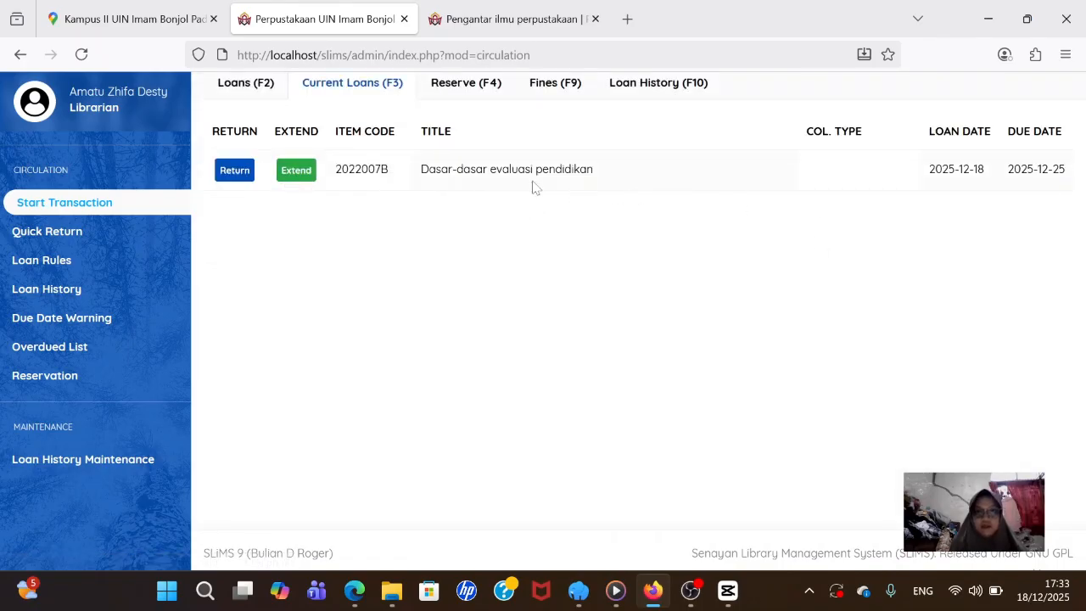
- Return item 2022007B and confirm the return
left_click(240, 179)
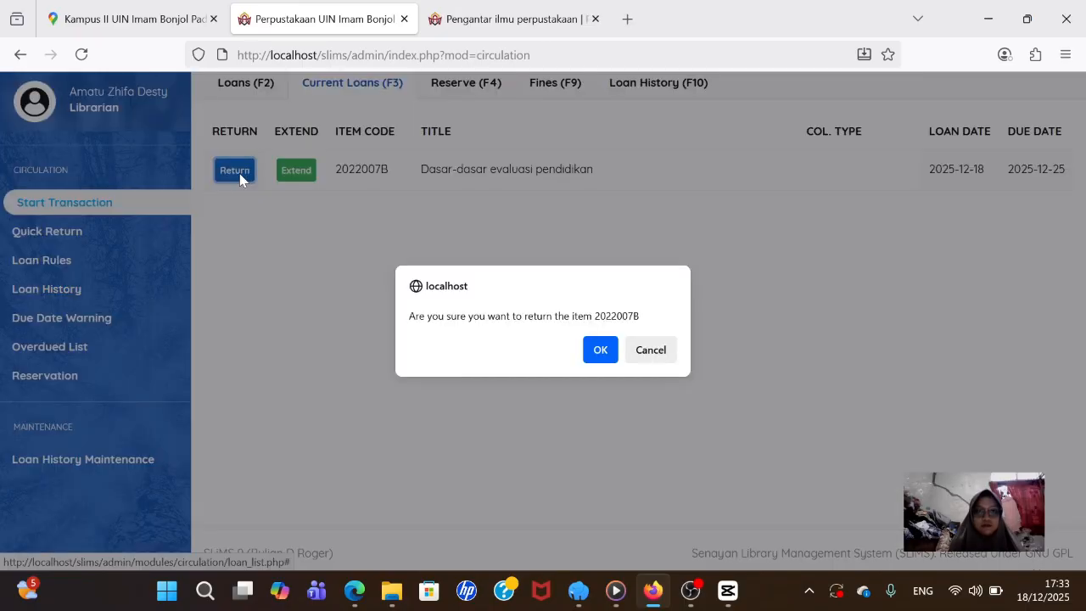
left_click(602, 349)
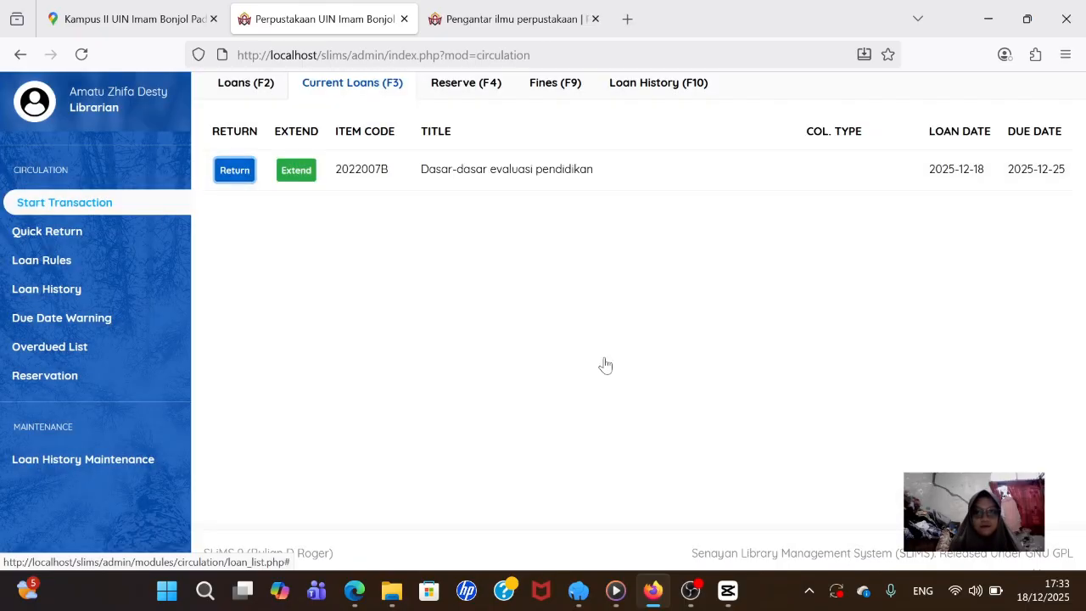
scroll(475, 227, "up", 4)
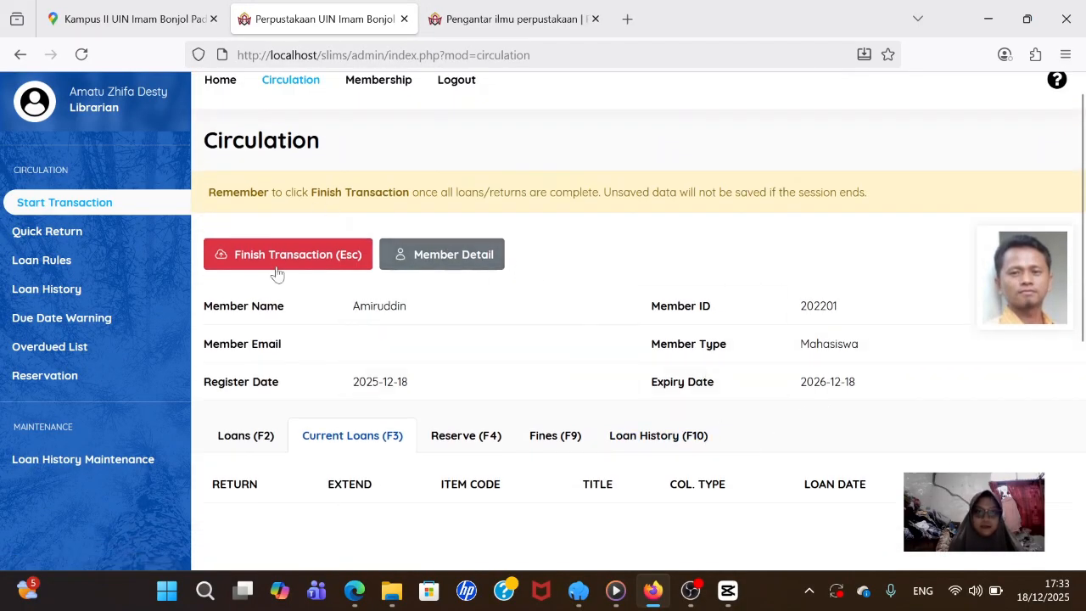
scroll(287, 153, "up", 1)
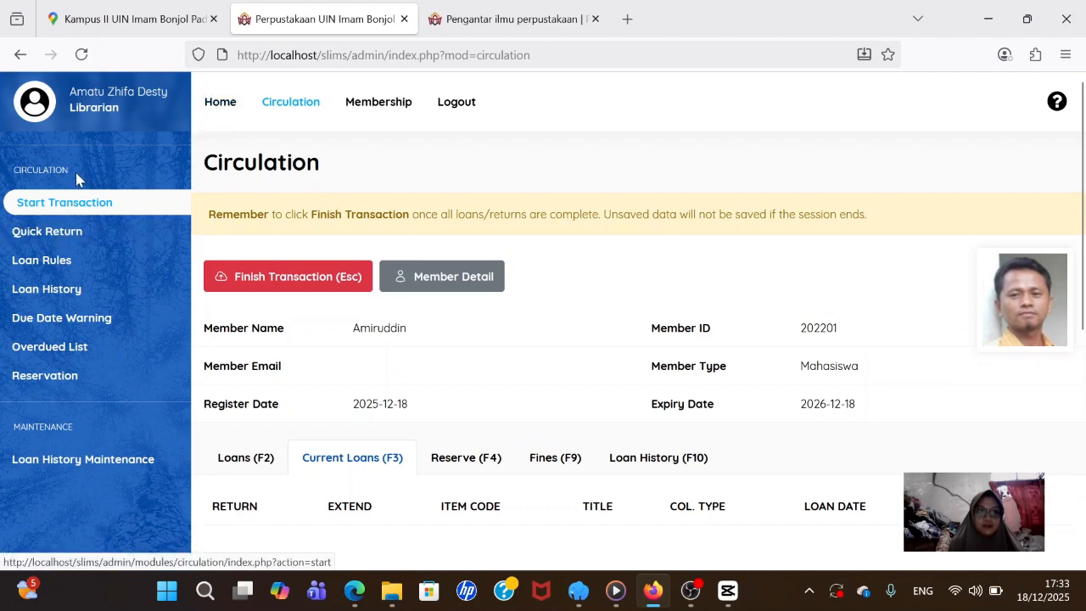
- Try a Quick Return with the member ID, which is rejected as not on loan
left_click(76, 229)
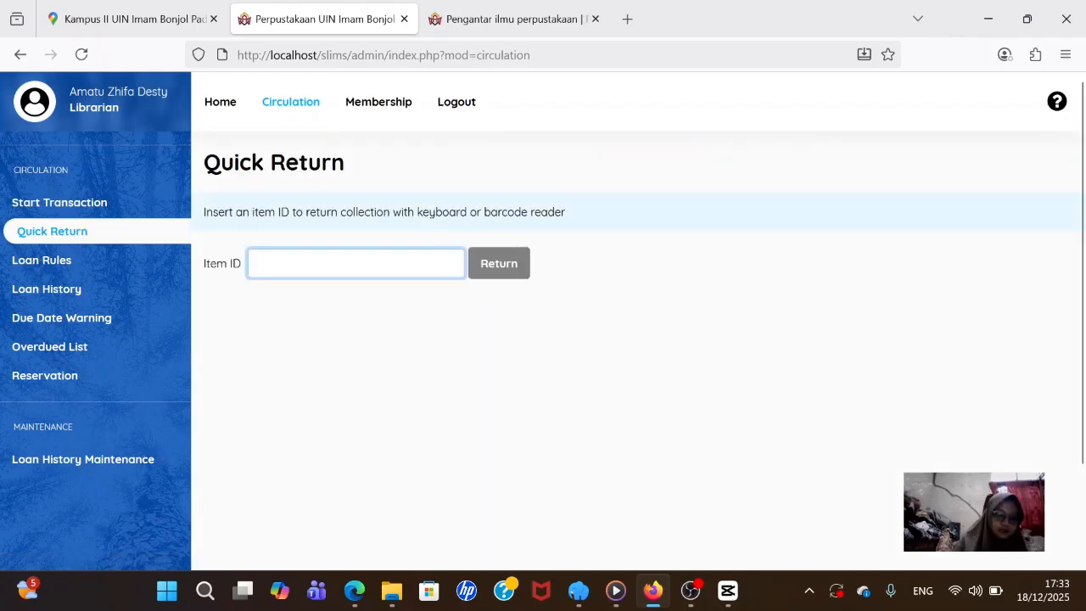
type("2022")
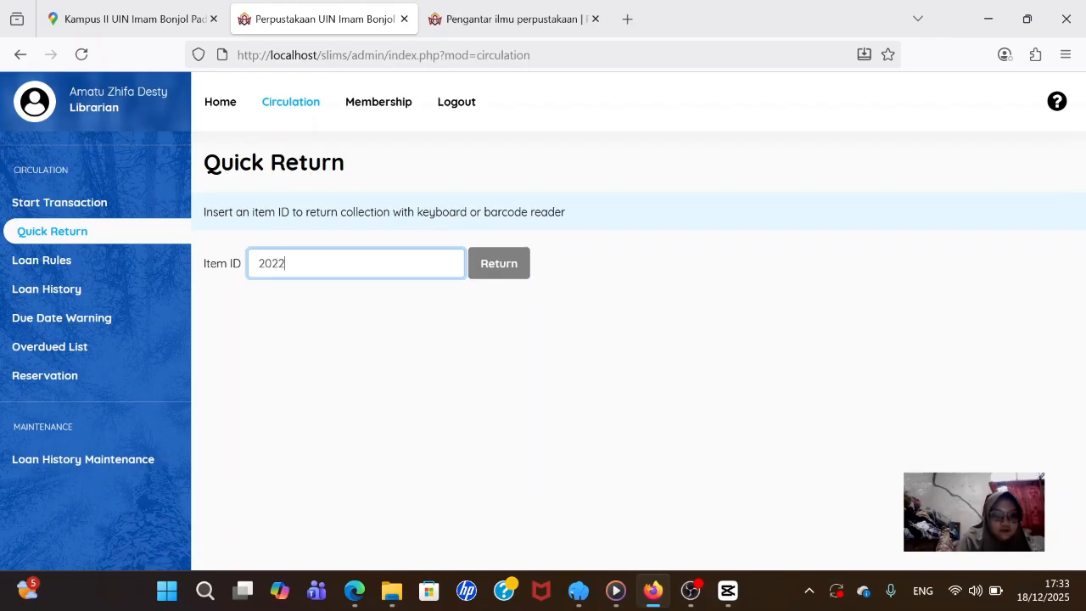
type("03")
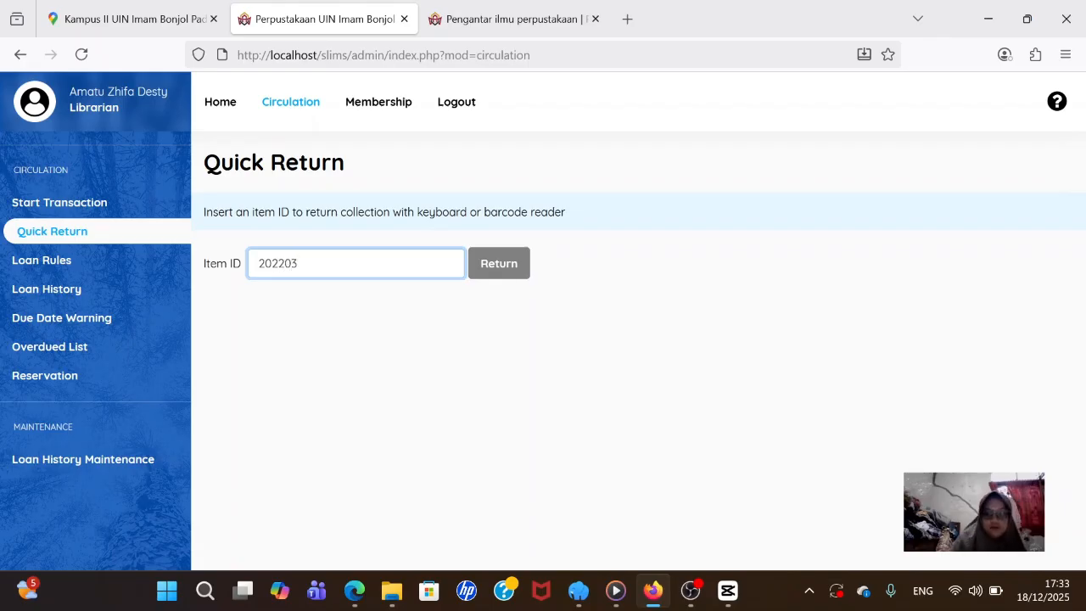
key("Return")
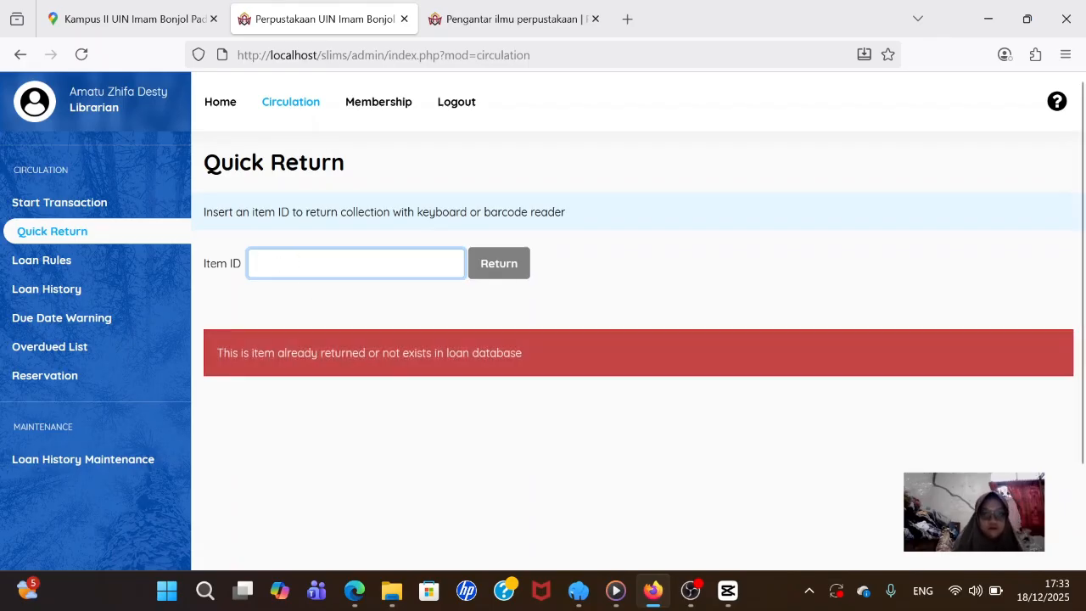
- Go back to the member's open transaction, finish it, and confirm
left_click(95, 212)
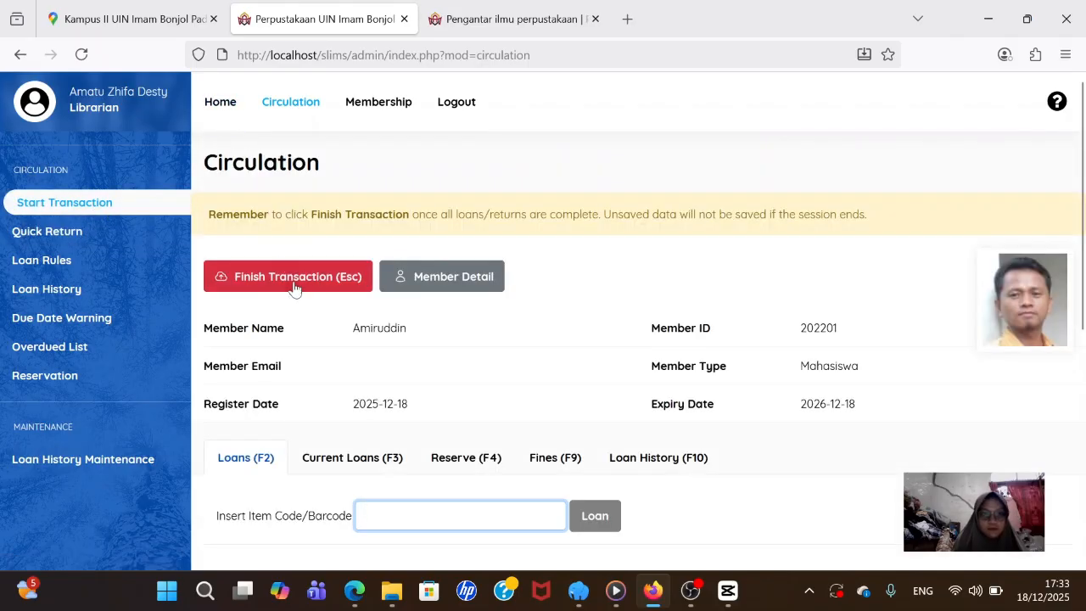
left_click(296, 285)
left_click(598, 349)
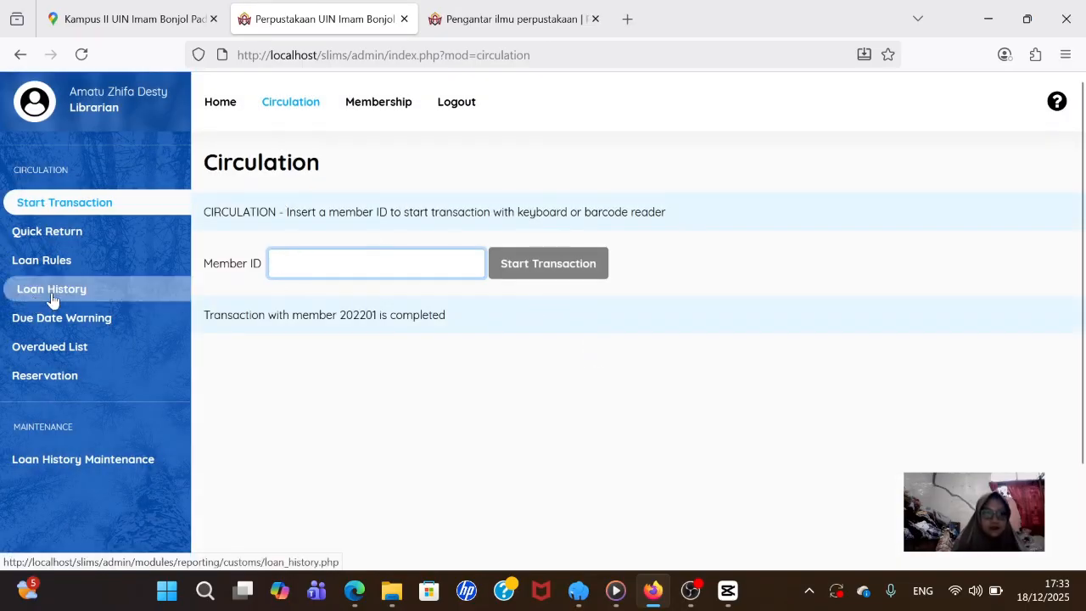
- Review Loan History showing 2022007B Returned and 2022003B On Loan, then open Quick Return via Loan Rules
left_click(21, 297)
scroll(463, 480, "down", 2)
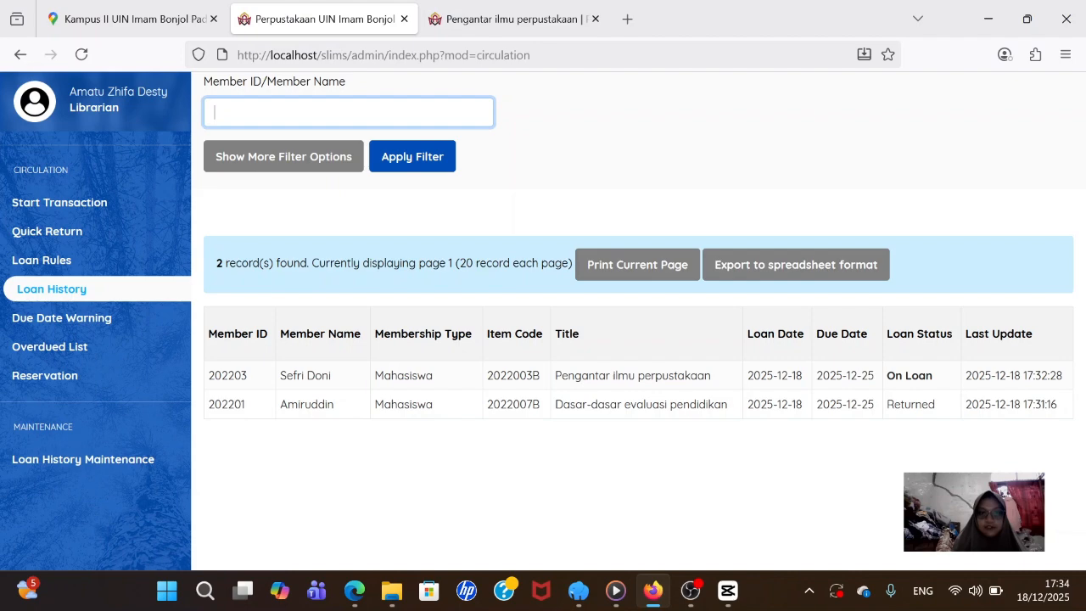
scroll(280, 191, "up", 1)
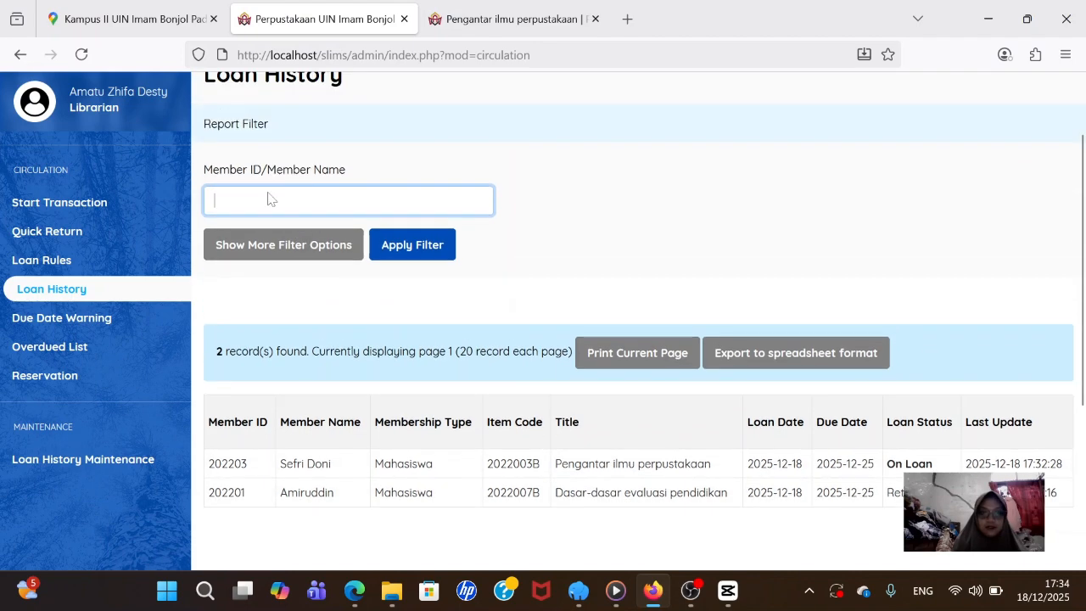
scroll(273, 371, "up", 1)
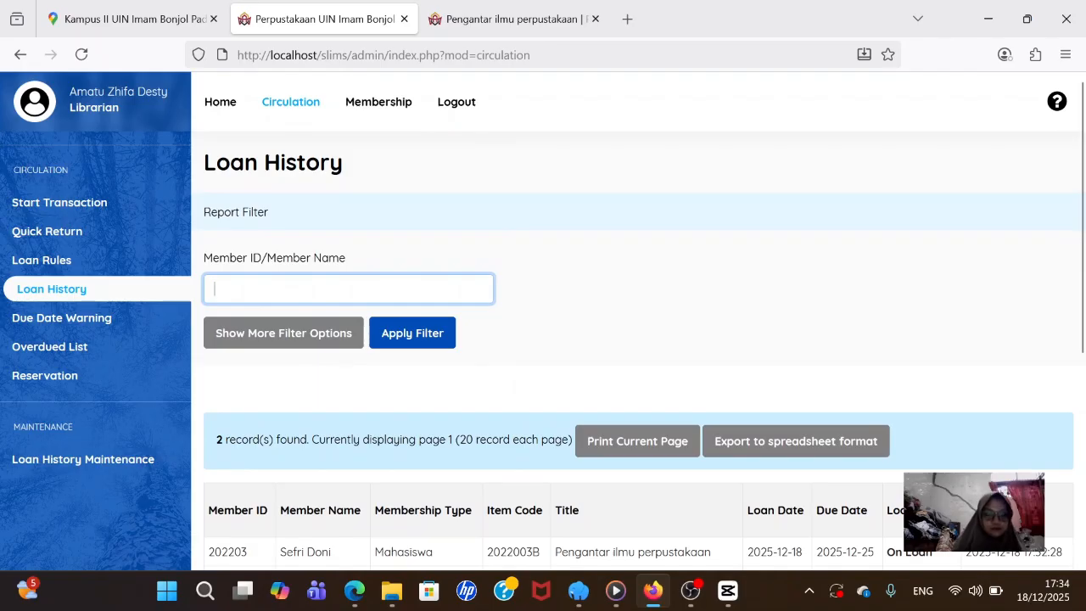
left_click(55, 258)
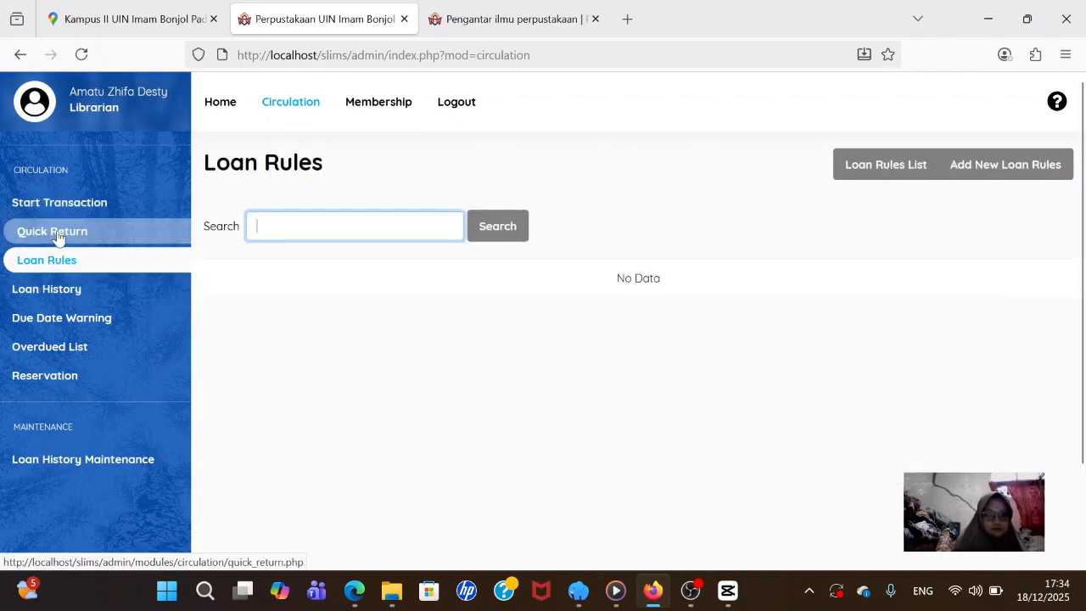
left_click(57, 232)
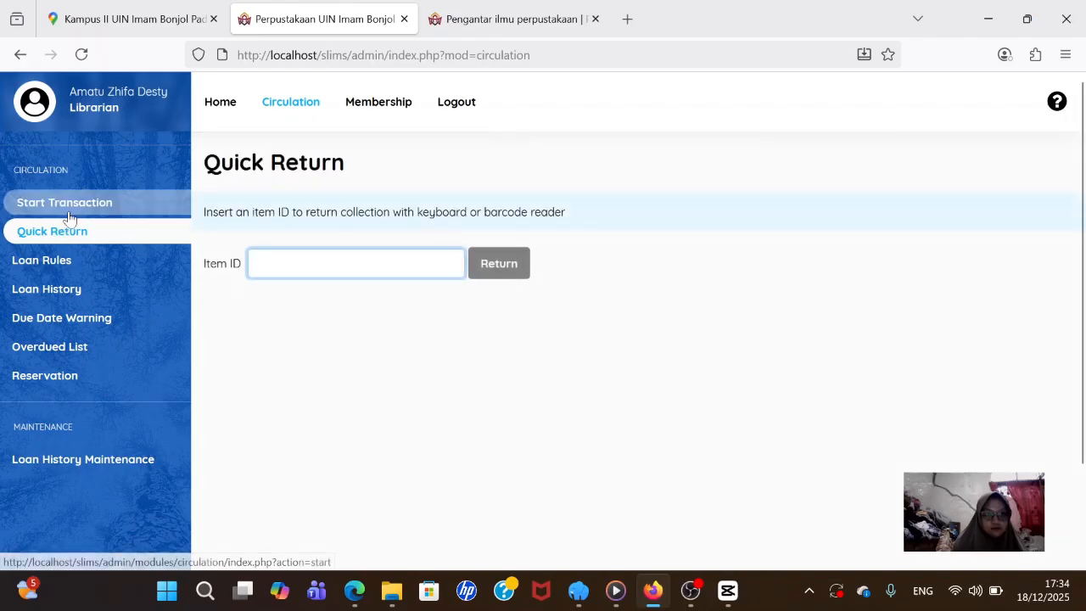
- Start a circulation transaction for the second member by entering their member ID
left_click(71, 212)
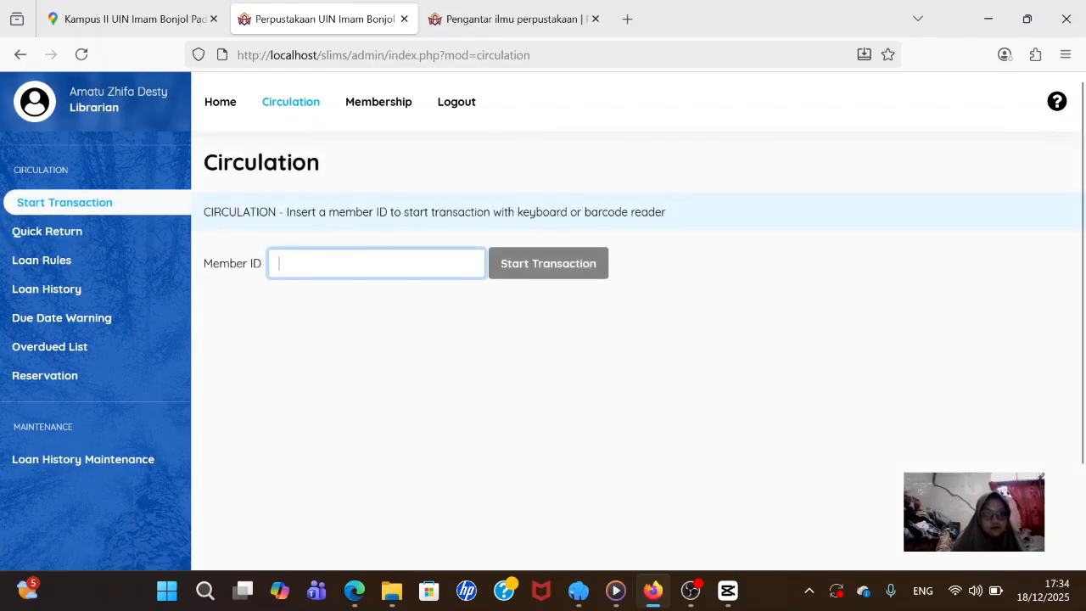
type("20")
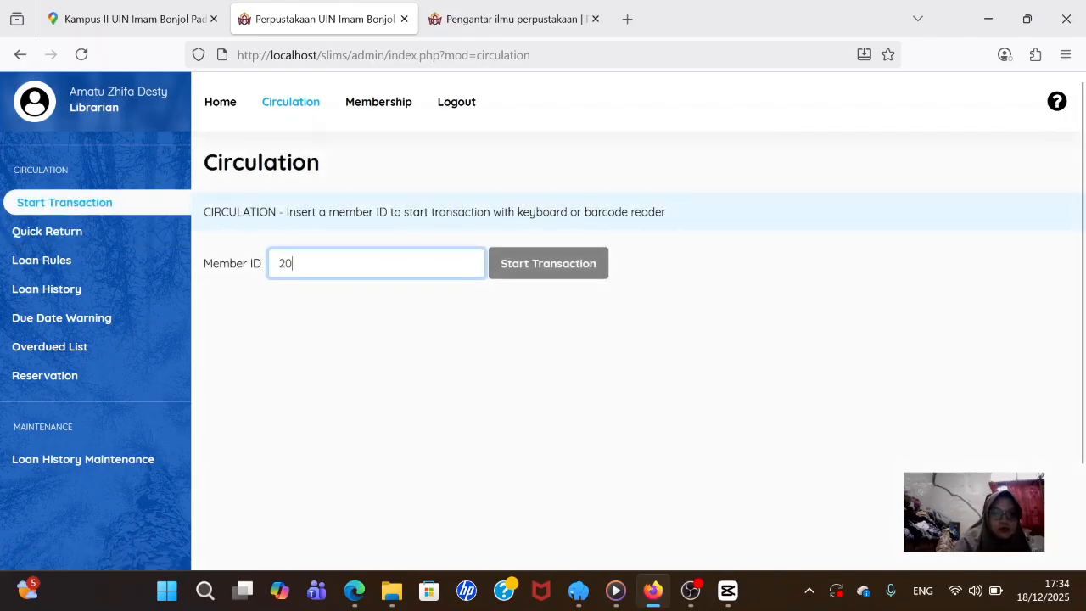
type("2203")
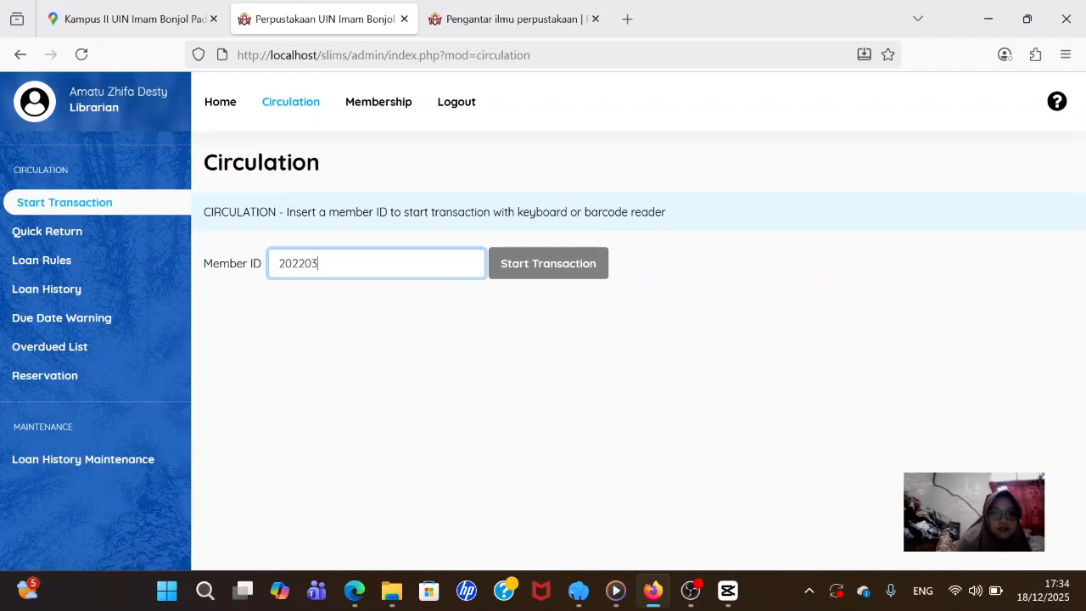
left_click(558, 270)
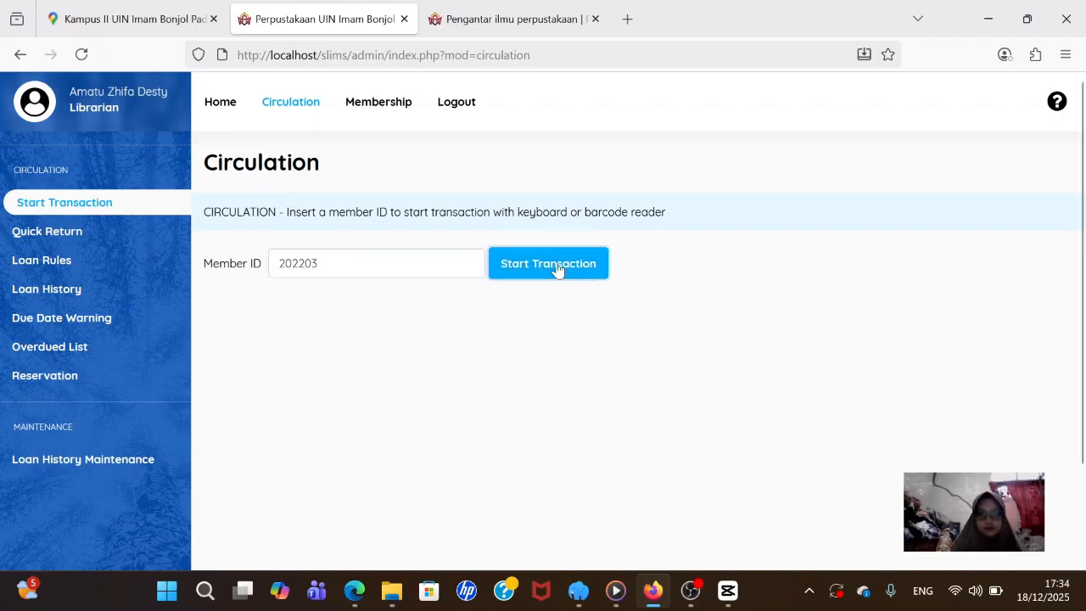
scroll(492, 331, "down", 3)
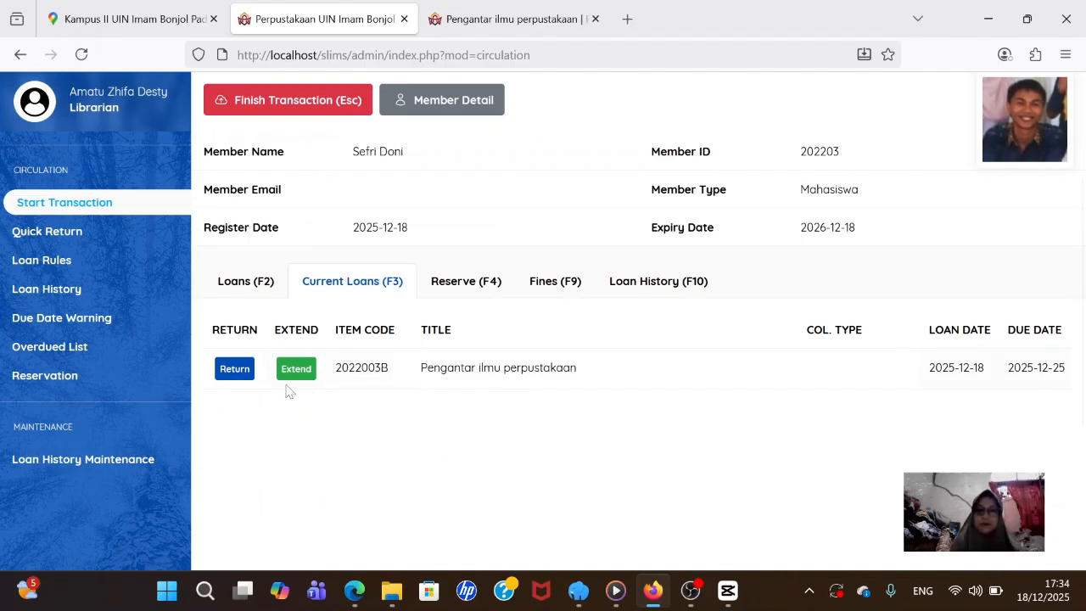
- Return item 2022003B, finish the transaction, and confirm Loan History shows both items Returned
left_click(235, 370)
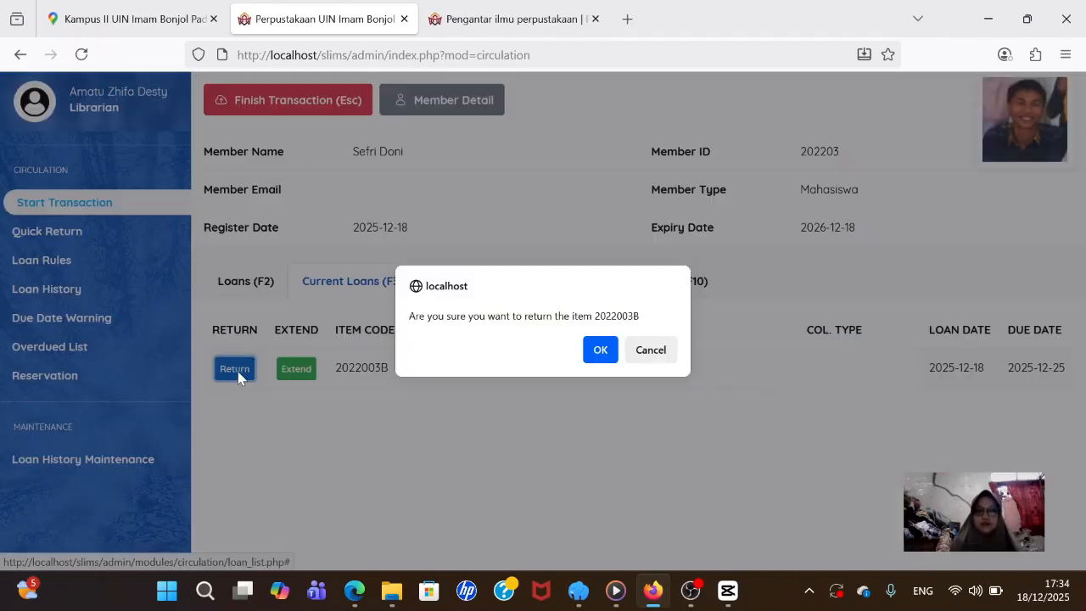
left_click(602, 350)
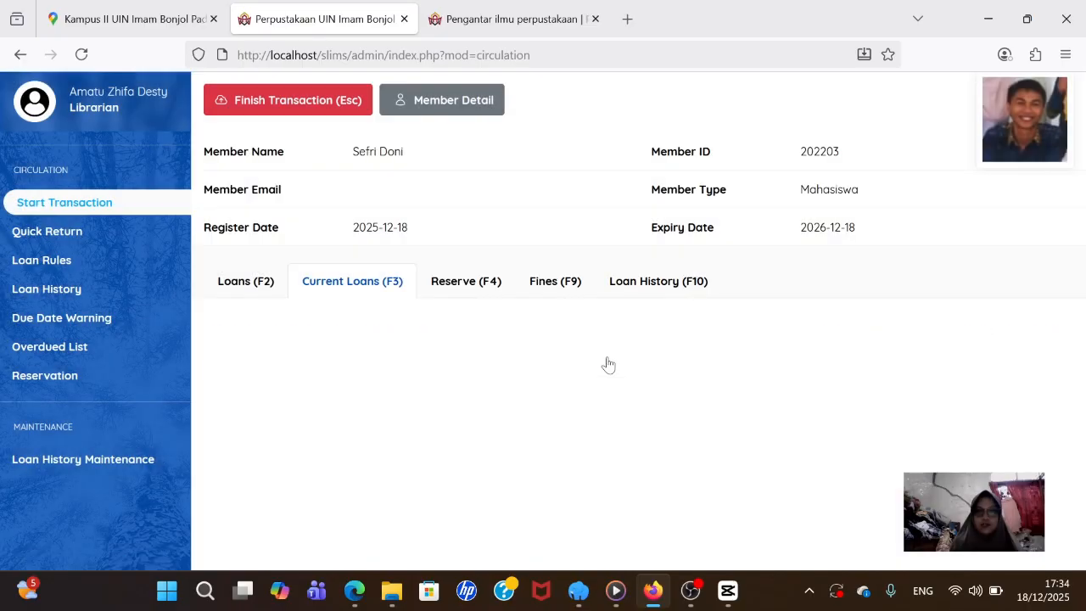
left_click(326, 113)
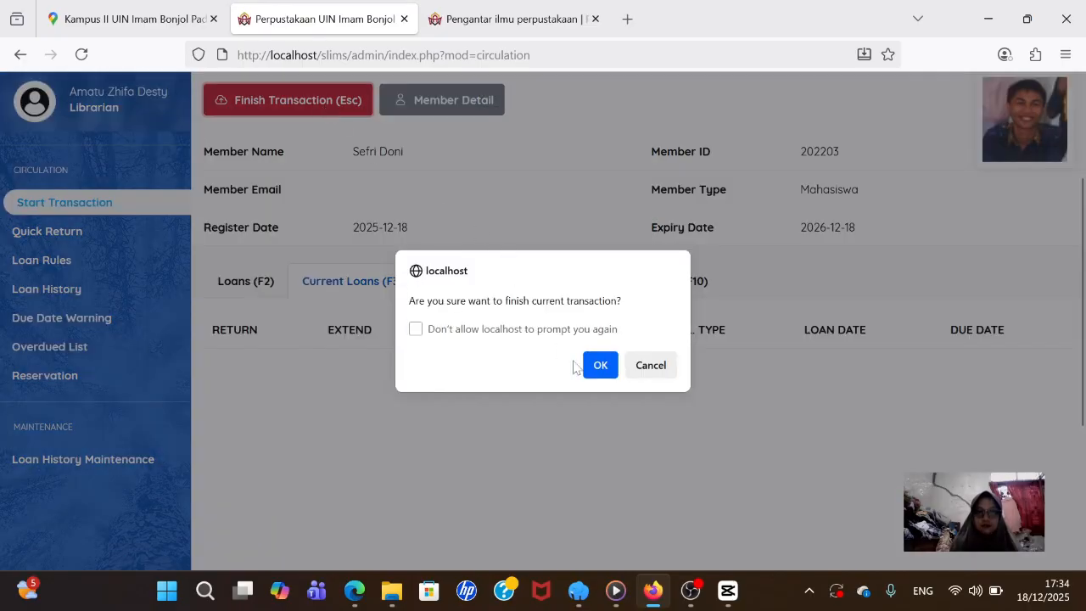
left_click(600, 366)
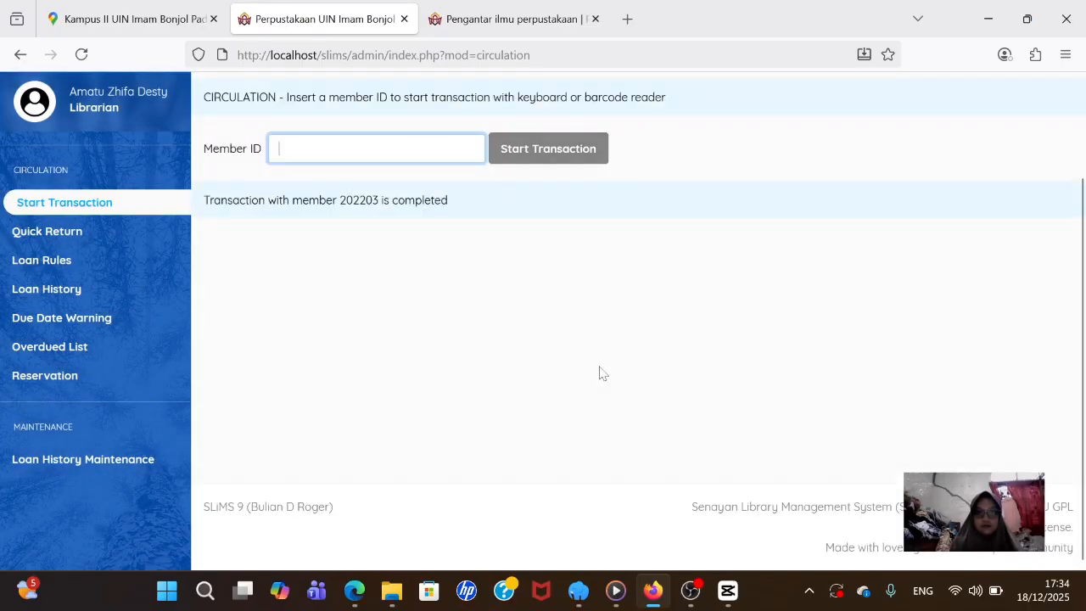
left_click(92, 292)
scroll(545, 438, "down", 2)
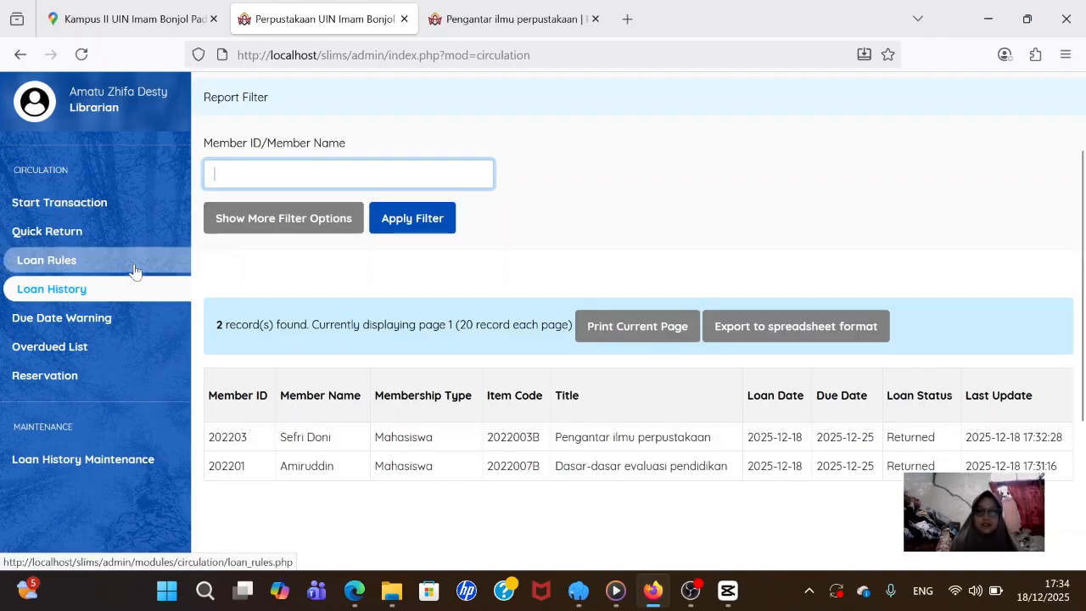
- Log out via the top navigation bar, leaving the login page with username and password fields
scroll(636, 339, "up", 3)
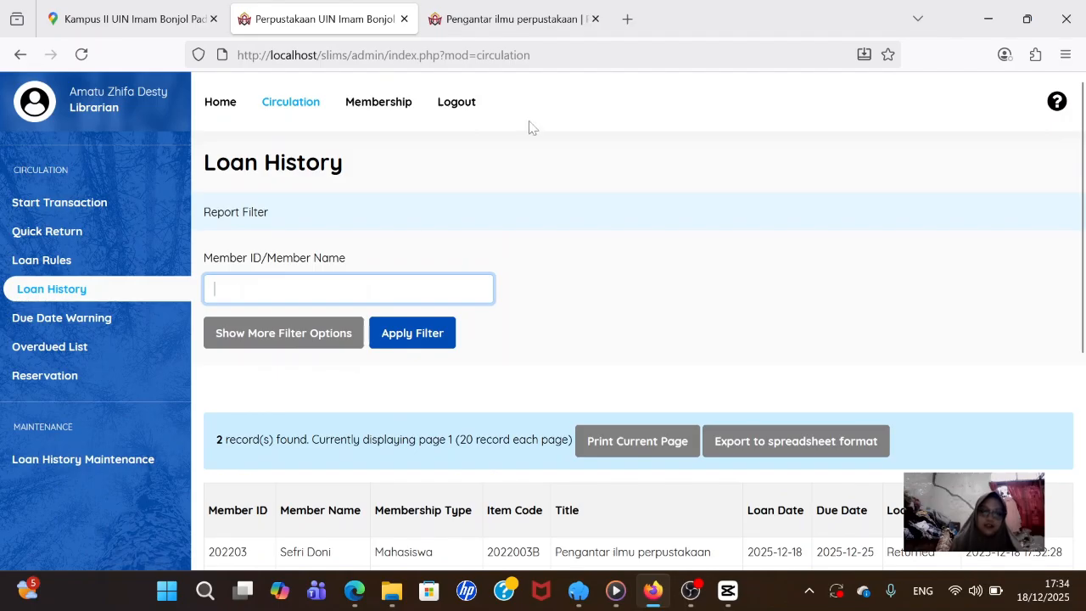
left_click(458, 111)
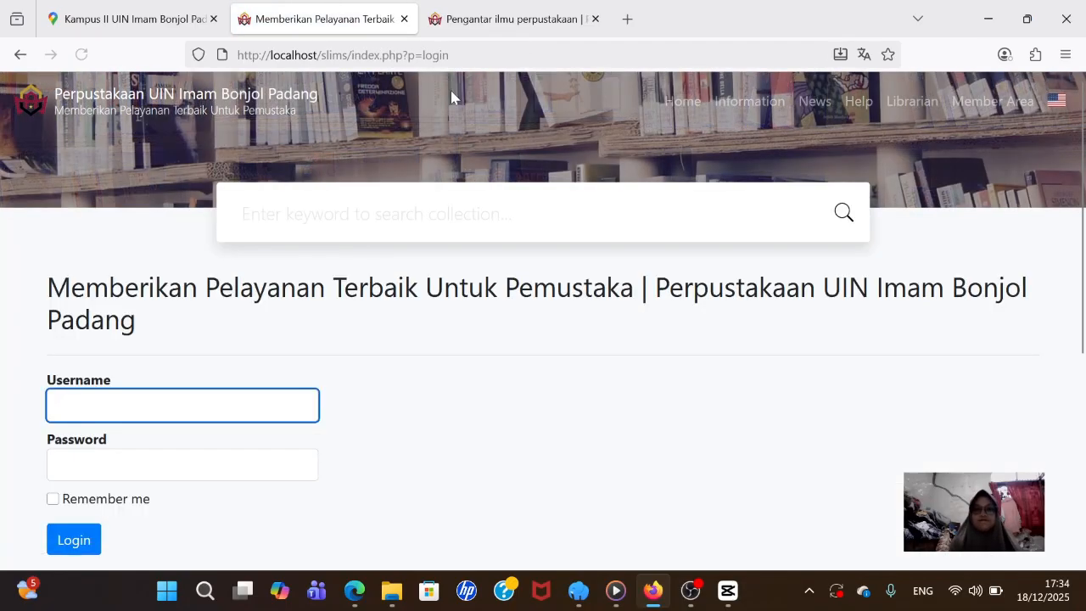